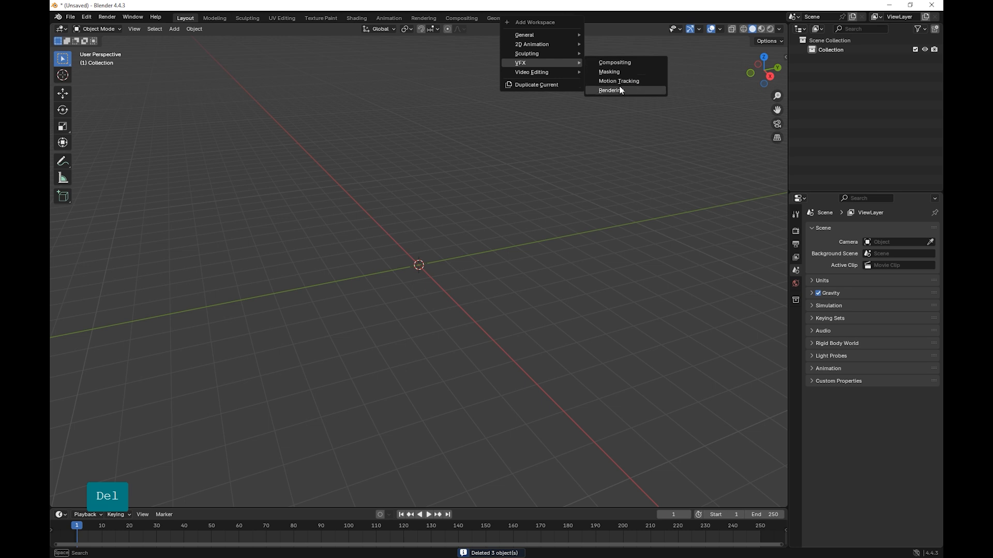
Step: Add a Motion Tracking workspace and set the scene's end frame to 149
{"action": "left_click", "coordinate": [619, 82]}
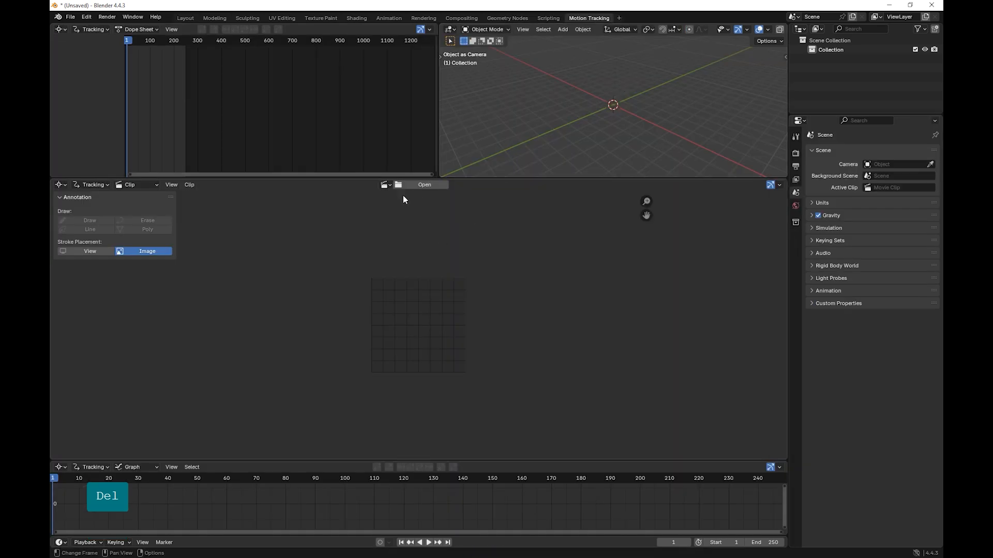
{"action": "left_click", "coordinate": [795, 153]}
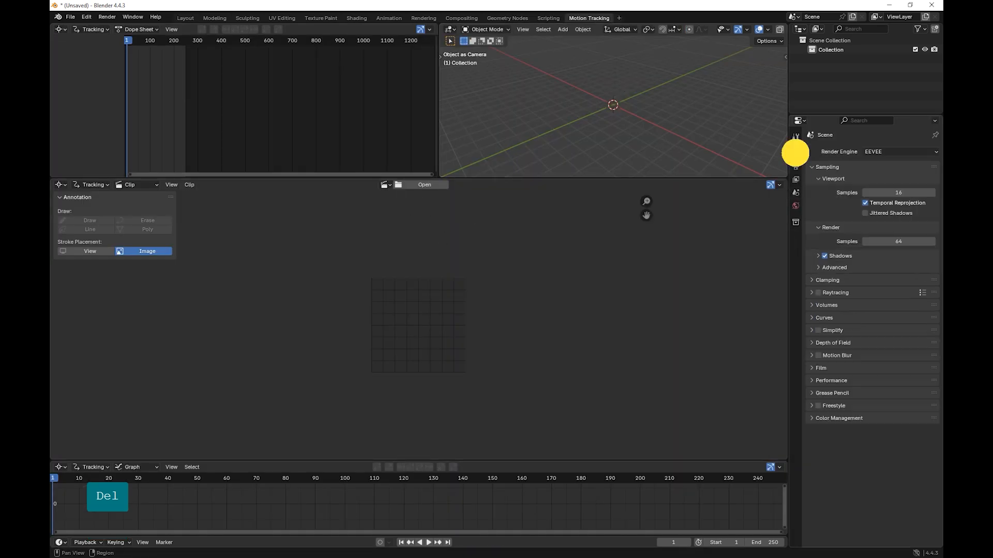
{"action": "left_click", "coordinate": [796, 137]}
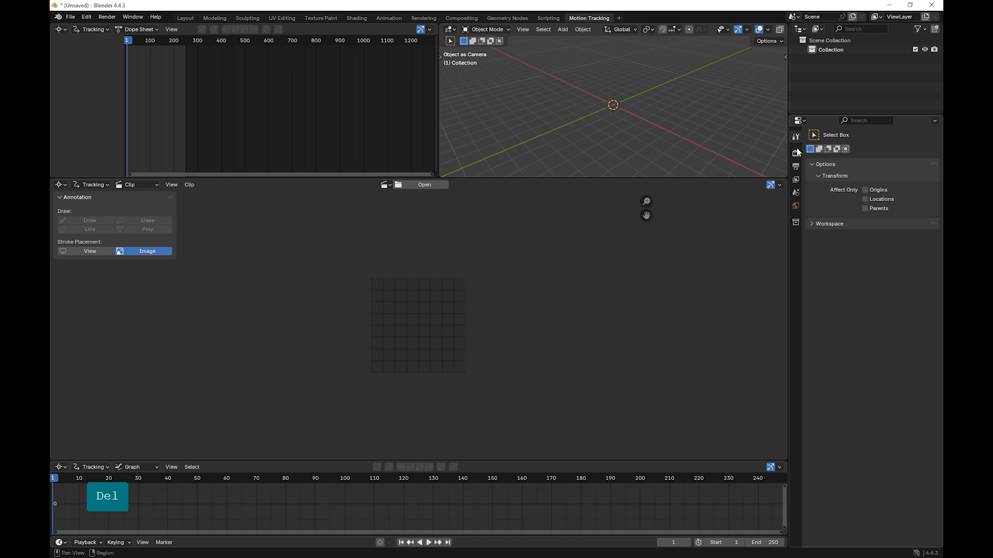
{"action": "left_click", "coordinate": [796, 154]}
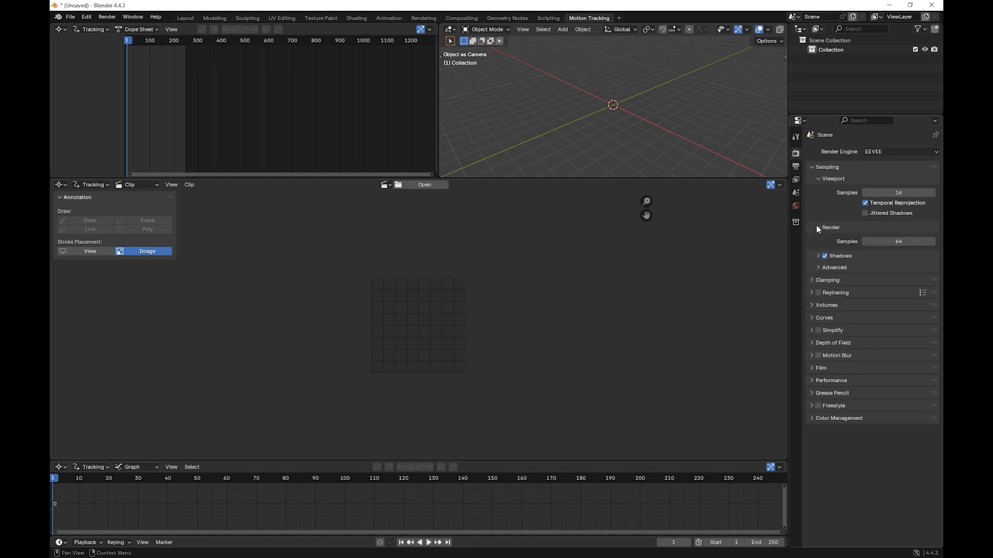
{"action": "left_click", "coordinate": [795, 166]}
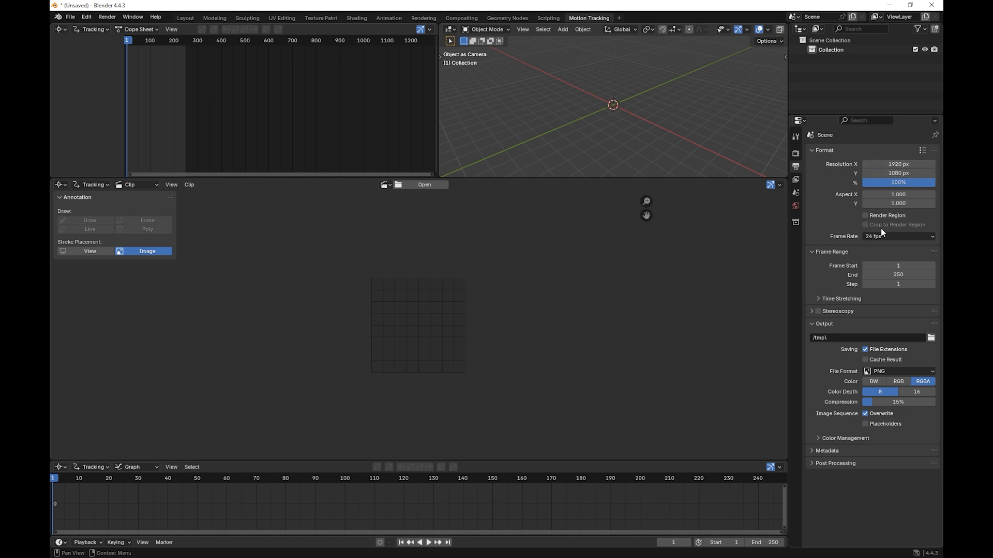
{"action": "left_click", "coordinate": [892, 274]}
{"action": "type", "text": "149"}
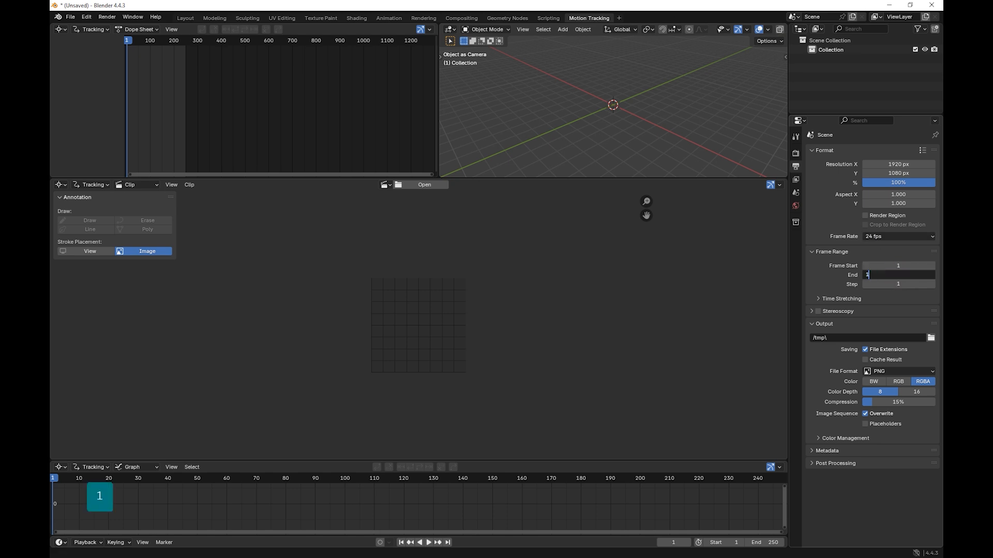
{"action": "key", "text": "Return"}
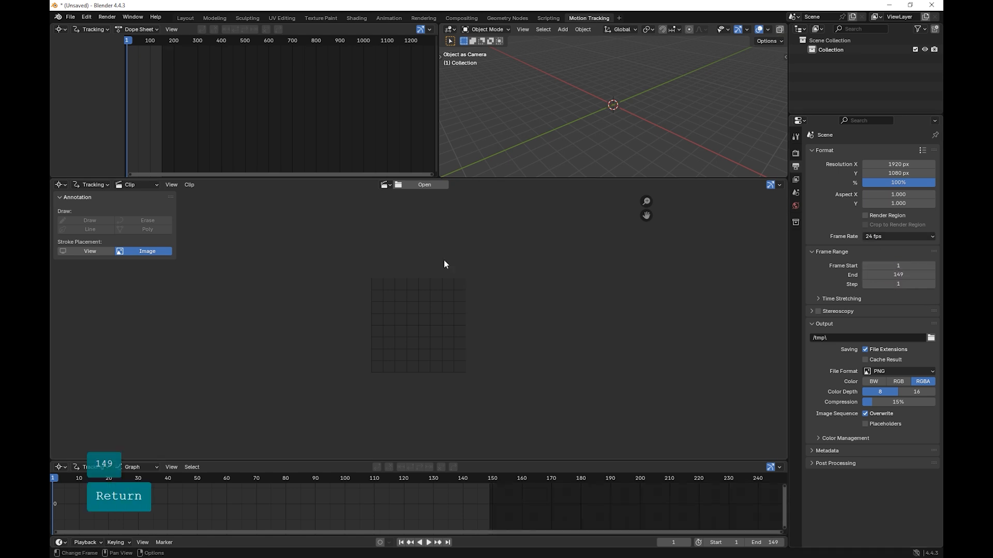
Step: Load the image sequence starting with A003_10231032_C017.braw Comp 1_00859.jpg from C:\Temp\Che\C17\Proxy as the tracking clip
{"action": "left_click", "coordinate": [426, 185]}
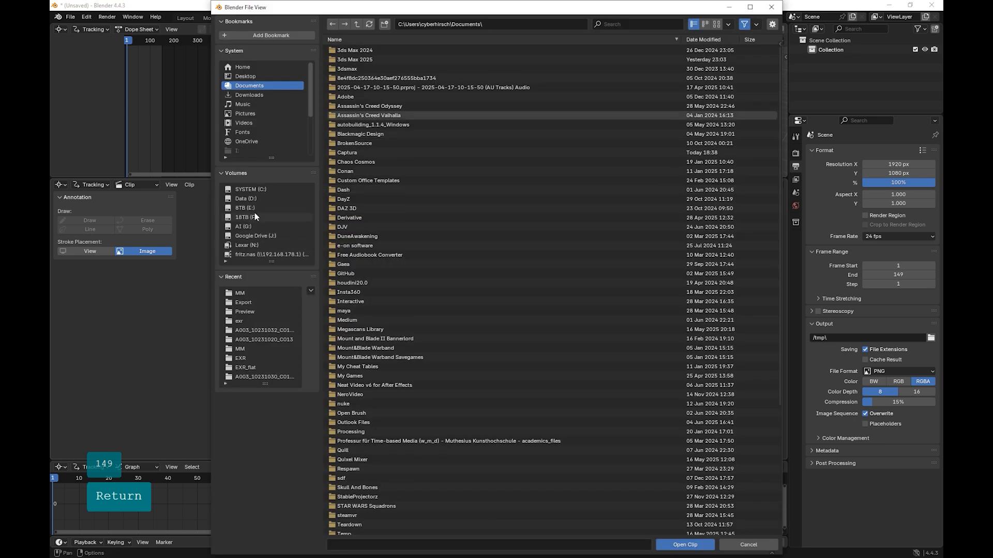
{"action": "left_click", "coordinate": [244, 189]}
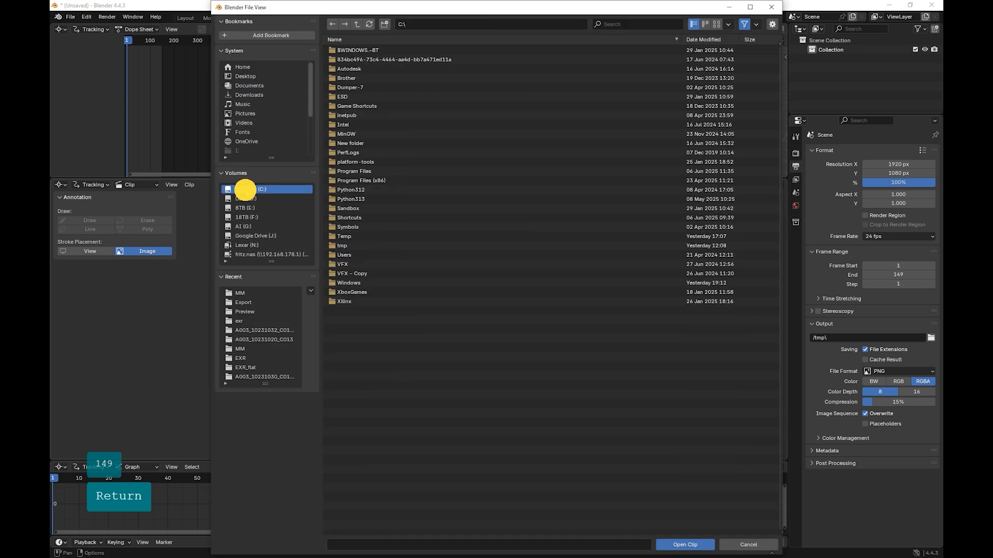
{"action": "double_click", "coordinate": [340, 236]}
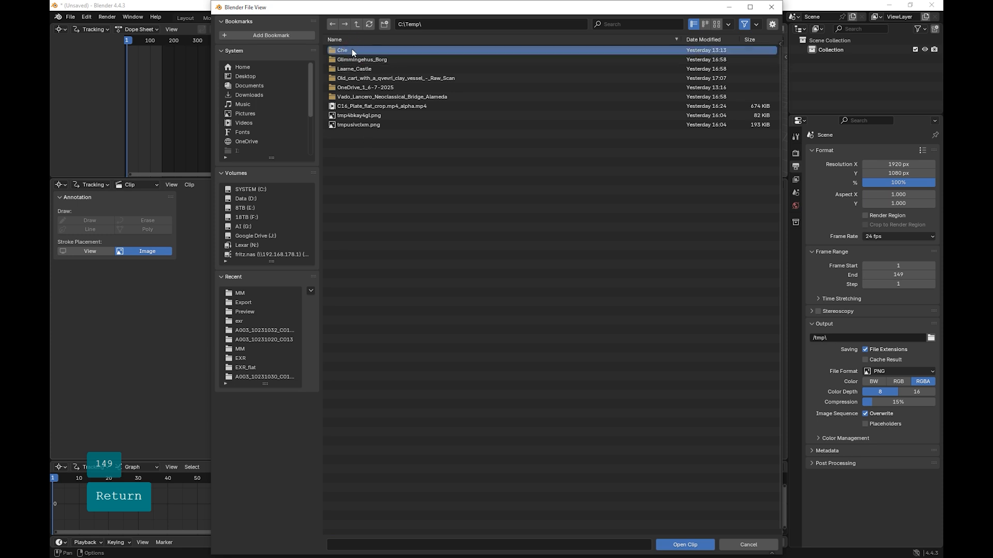
{"action": "double_click", "coordinate": [352, 48]}
{"action": "double_click", "coordinate": [345, 105]}
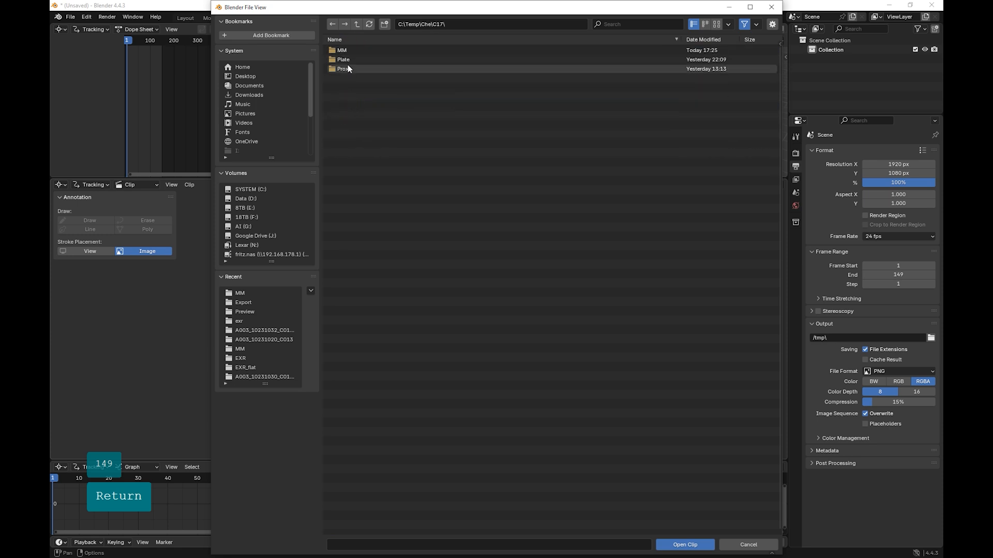
{"action": "double_click", "coordinate": [346, 69]}
{"action": "double_click", "coordinate": [349, 52]}
{"action": "left_click", "coordinate": [352, 50]}
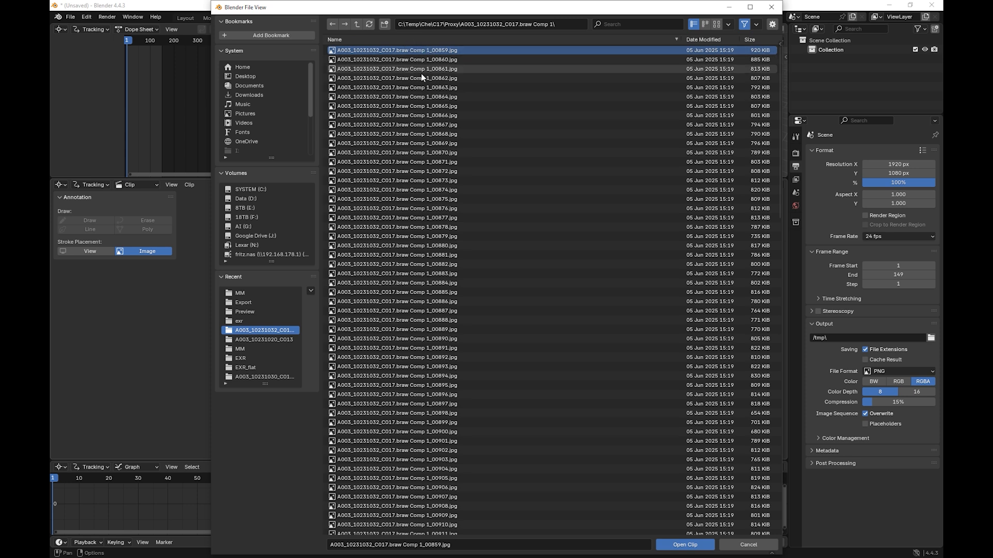
{"action": "left_click", "coordinate": [684, 545]}
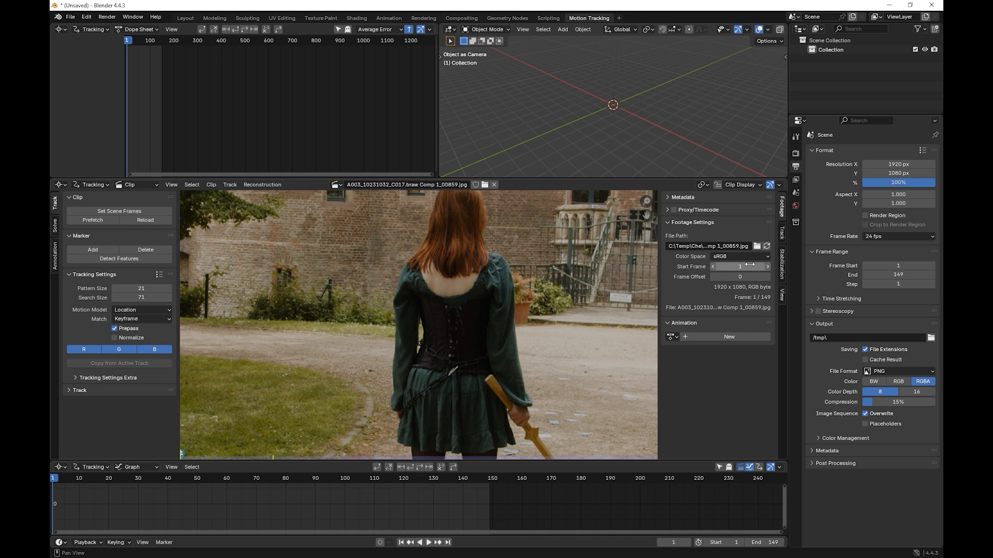
Step: Scrub through the footage to examine the camera motion and moving subjects, returning to frame 1
{"action": "left_click_drag", "start_coordinate": [226, 478], "coordinate": [345, 478]}
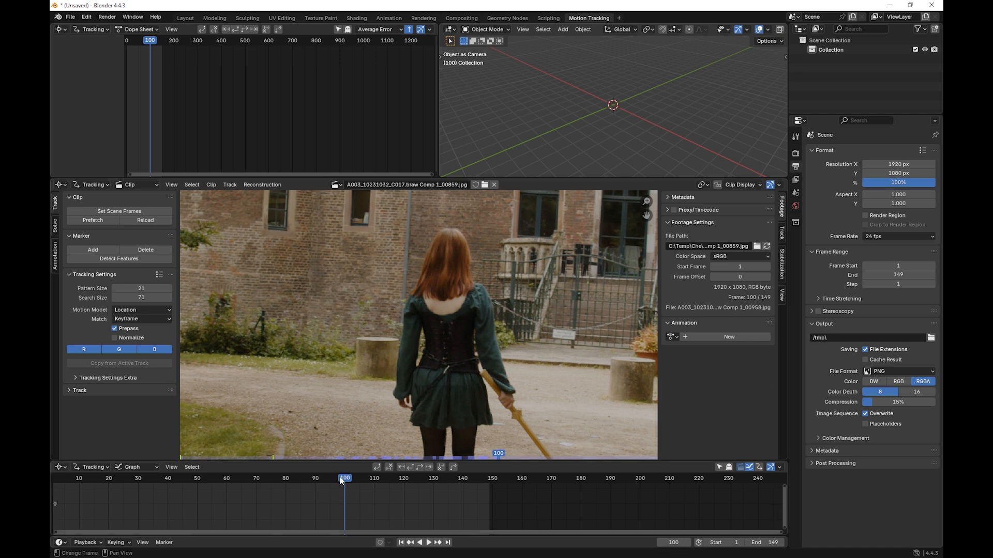
{"action": "left_click_drag", "start_coordinate": [342, 479], "coordinate": [112, 476]}
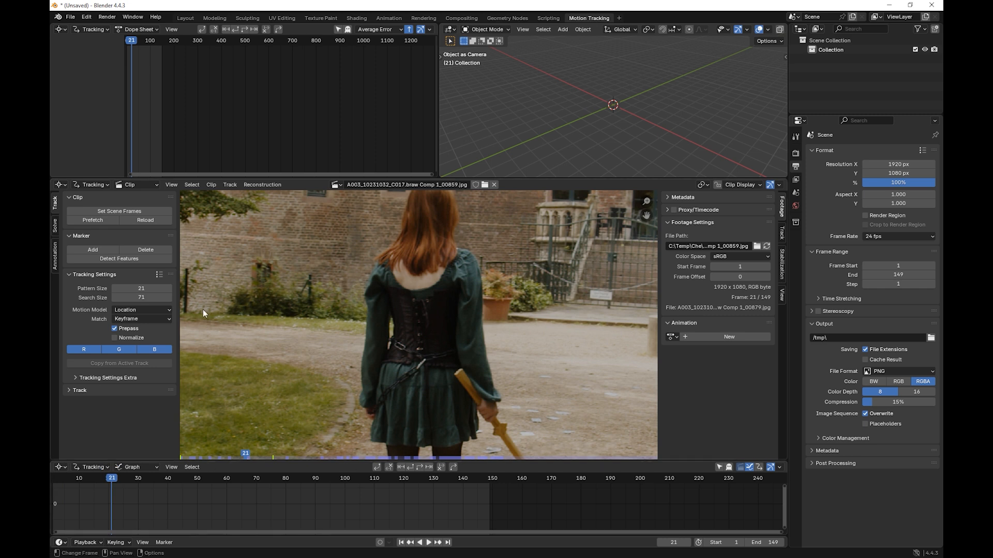
{"action": "scroll", "coordinate": [369, 295], "scroll_direction": "down", "scroll_amount": 2}
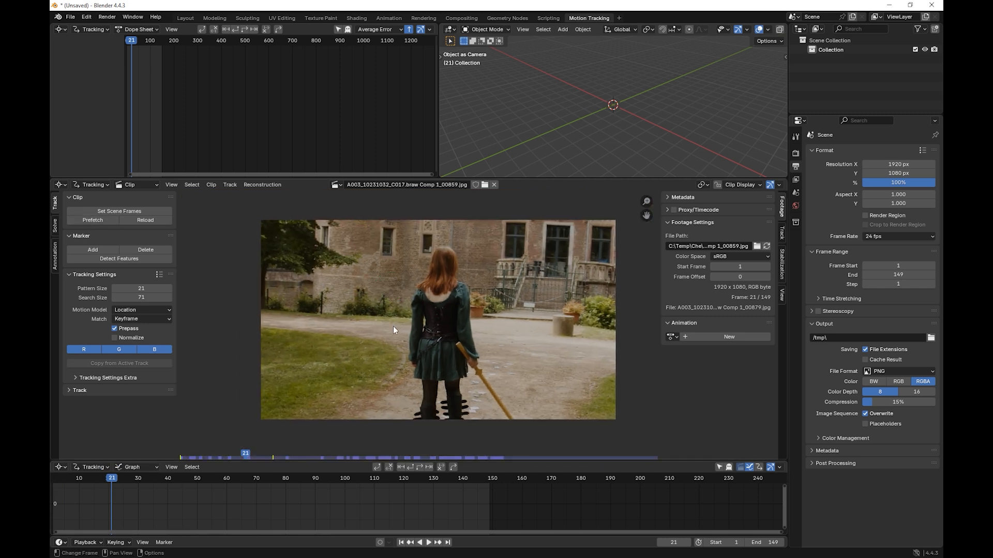
{"action": "scroll", "coordinate": [394, 326], "scroll_direction": "up", "scroll_amount": 2}
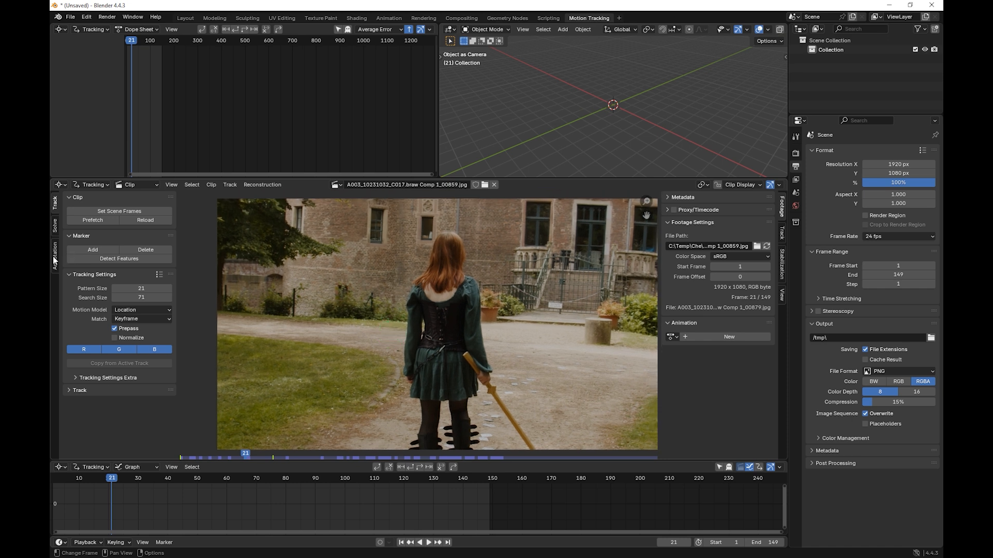
{"action": "left_click", "coordinate": [55, 257]}
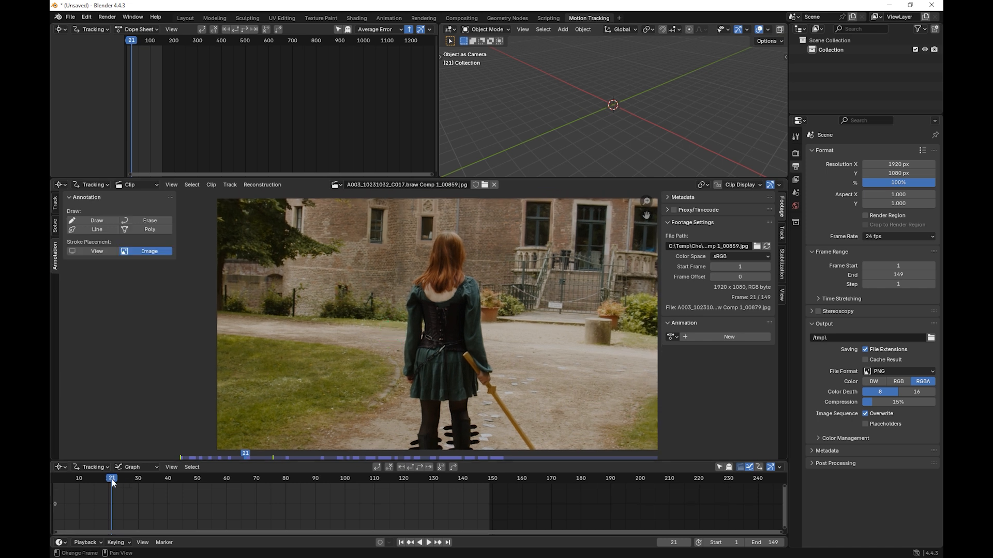
{"action": "left_click_drag", "start_coordinate": [86, 486], "coordinate": [233, 486]}
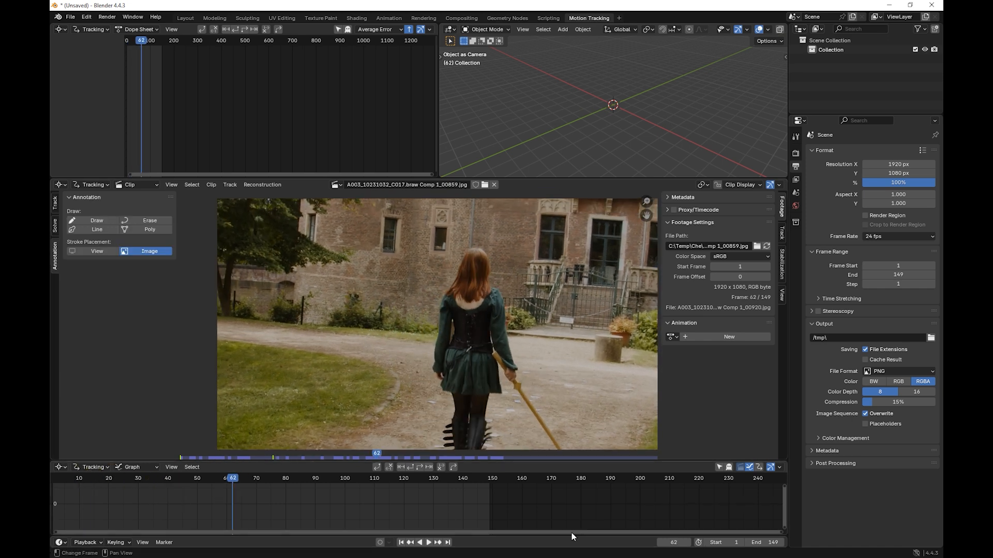
{"action": "left_click_drag", "start_coordinate": [56, 534], "coordinate": [51, 533]}
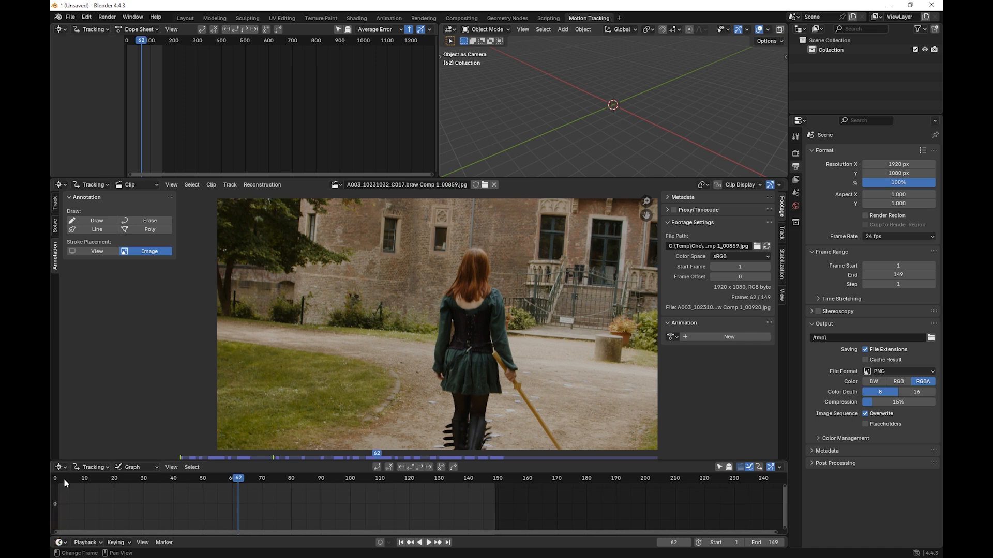
{"action": "left_click_drag", "start_coordinate": [64, 480], "coordinate": [265, 483]}
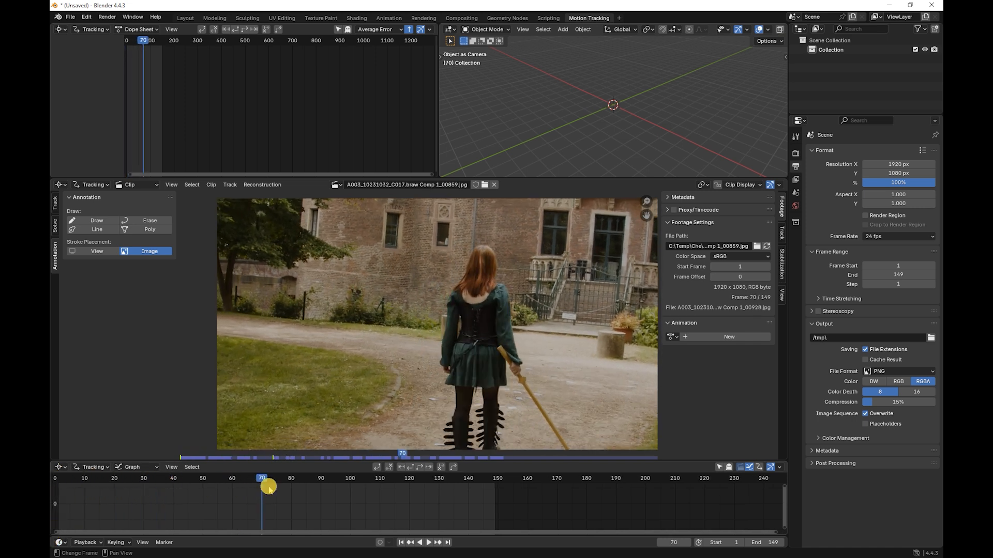
{"action": "left_click", "coordinate": [492, 478]}
{"action": "left_click_drag", "start_coordinate": [491, 478], "coordinate": [58, 490]}
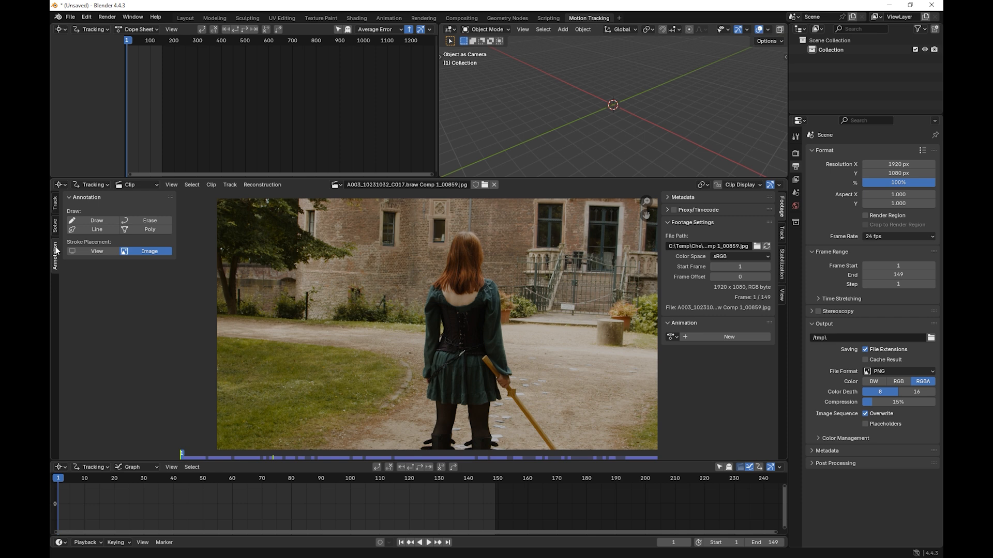
Step: Prefetch the clip's frames and draw an annotation outline around the tree foliage in the upper corner of the footage
{"action": "left_click", "coordinate": [57, 207]}
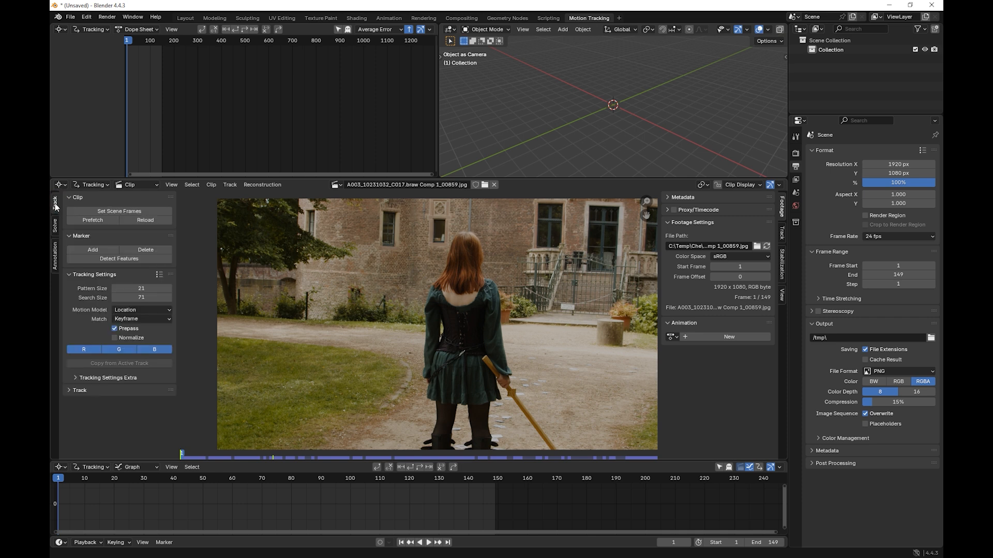
{"action": "left_click", "coordinate": [92, 220]}
{"action": "left_click", "coordinate": [55, 257]}
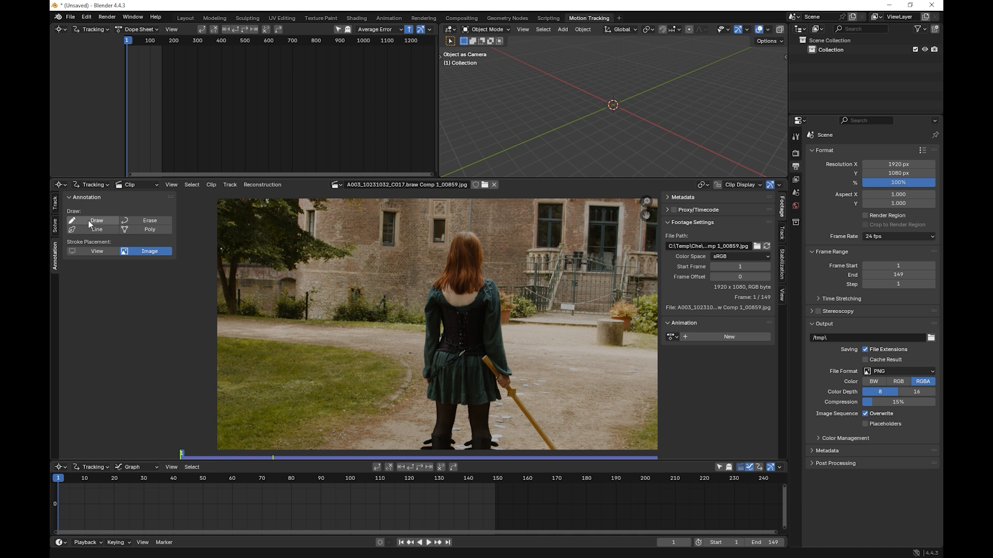
{"action": "left_click", "coordinate": [91, 222]}
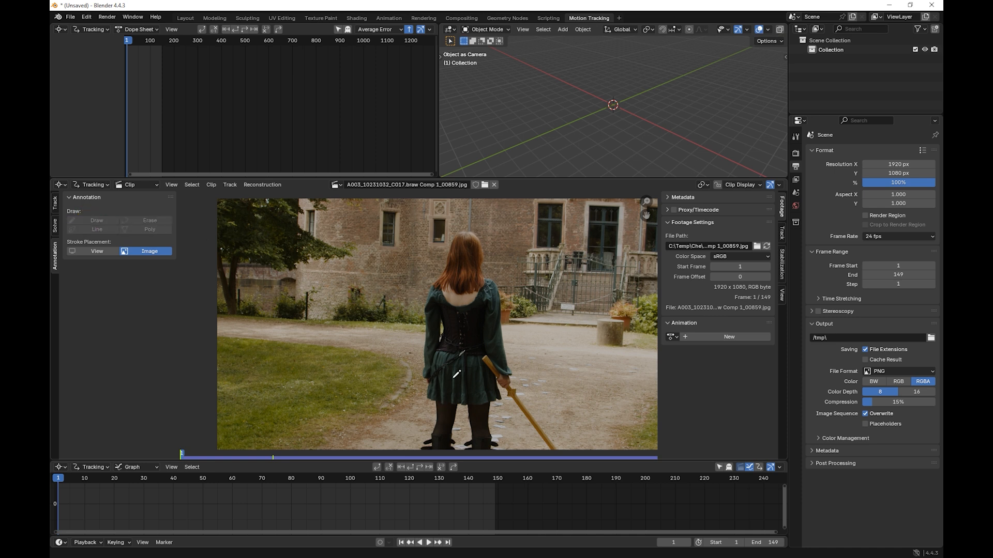
{"action": "scroll", "coordinate": [457, 374], "scroll_direction": "down", "scroll_amount": 1}
{"action": "mouse_move", "coordinate": [257, 276]}
{"action": "left_mouse_down"}
{"action": "mouse_move", "coordinate": [328, 284]}
{"action": "mouse_move", "coordinate": [370, 273]}
{"action": "mouse_move", "coordinate": [372, 263]}
{"action": "mouse_move", "coordinate": [328, 244]}
{"action": "mouse_move", "coordinate": [381, 228]}
{"action": "mouse_move", "coordinate": [262, 210]}
{"action": "mouse_move", "coordinate": [247, 230]}
{"action": "left_mouse_up"}
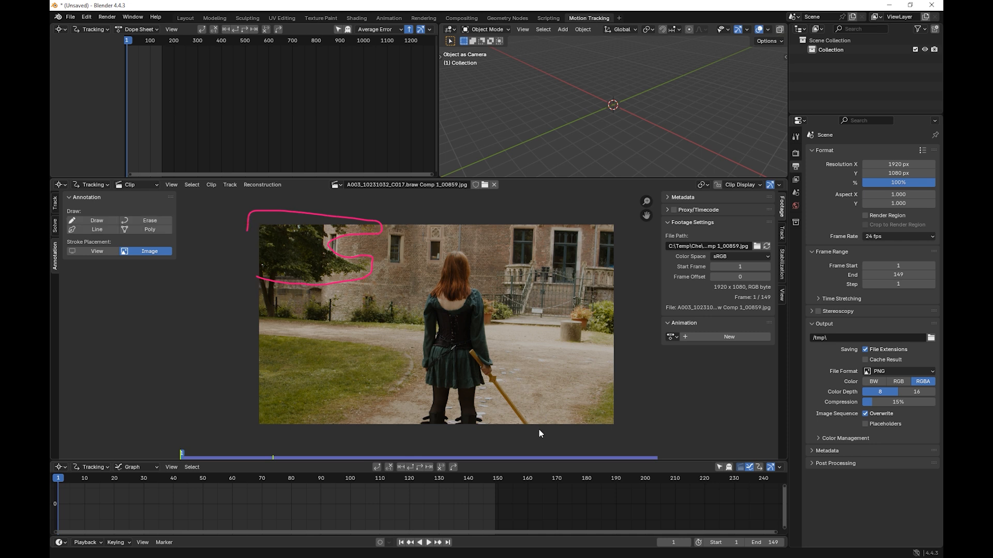
Step: Draw annotation outlines around the woman with her staff and around the bush at the footage's right edge
{"action": "left_click", "coordinate": [93, 222]}
{"action": "mouse_move", "coordinate": [535, 427]}
{"action": "left_mouse_down"}
{"action": "mouse_move", "coordinate": [456, 247]}
{"action": "mouse_move", "coordinate": [428, 277]}
{"action": "mouse_move", "coordinate": [409, 448]}
{"action": "left_mouse_up"}
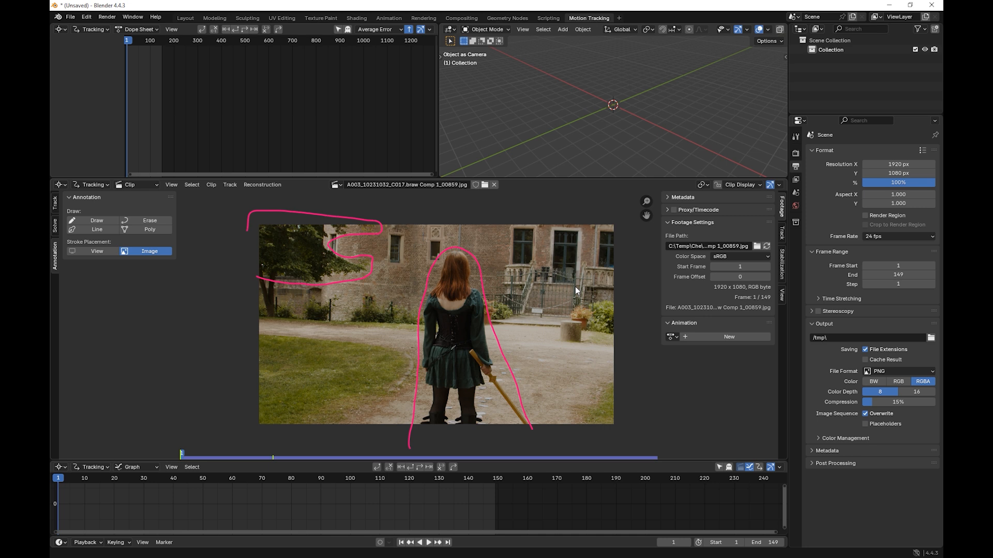
{"action": "left_click", "coordinate": [55, 205]}
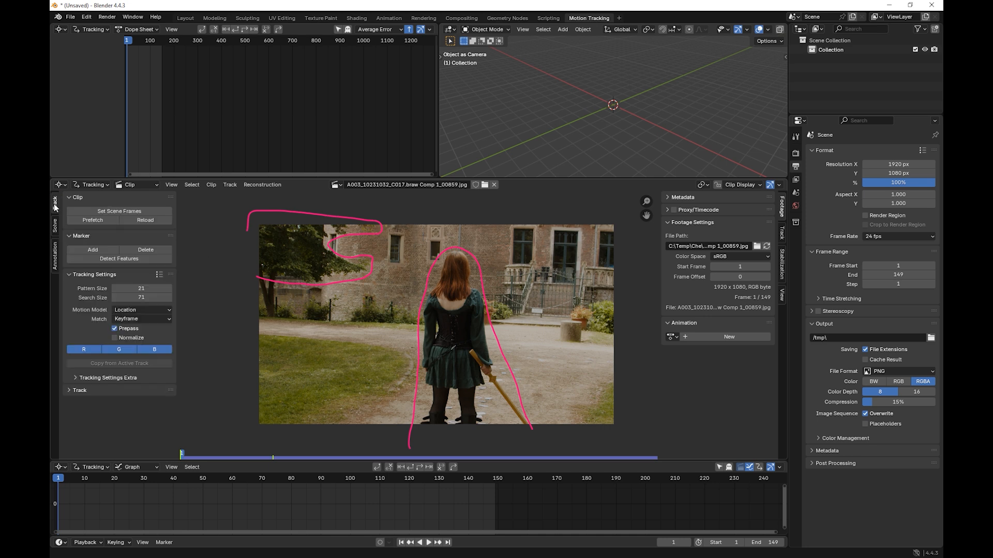
{"action": "left_click", "coordinate": [55, 254]}
{"action": "left_click", "coordinate": [85, 219]}
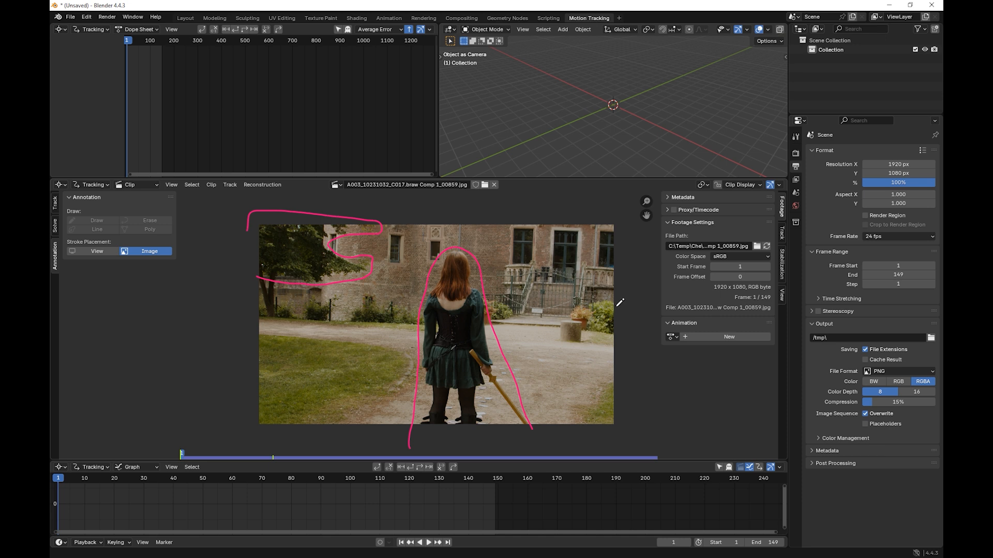
{"action": "mouse_move", "coordinate": [616, 306]}
{"action": "left_mouse_down"}
{"action": "mouse_move", "coordinate": [585, 305]}
{"action": "mouse_move", "coordinate": [616, 333]}
{"action": "mouse_move", "coordinate": [622, 316]}
{"action": "left_mouse_up"}
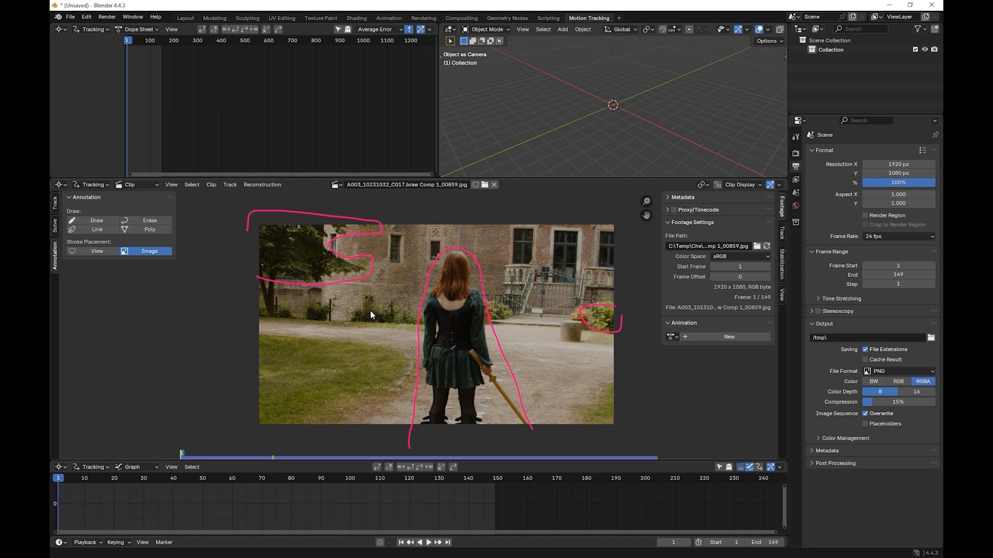
Step: Detect tracking features on frame 1 with placement set to Outside Annotated Area
{"action": "left_click", "coordinate": [56, 204]}
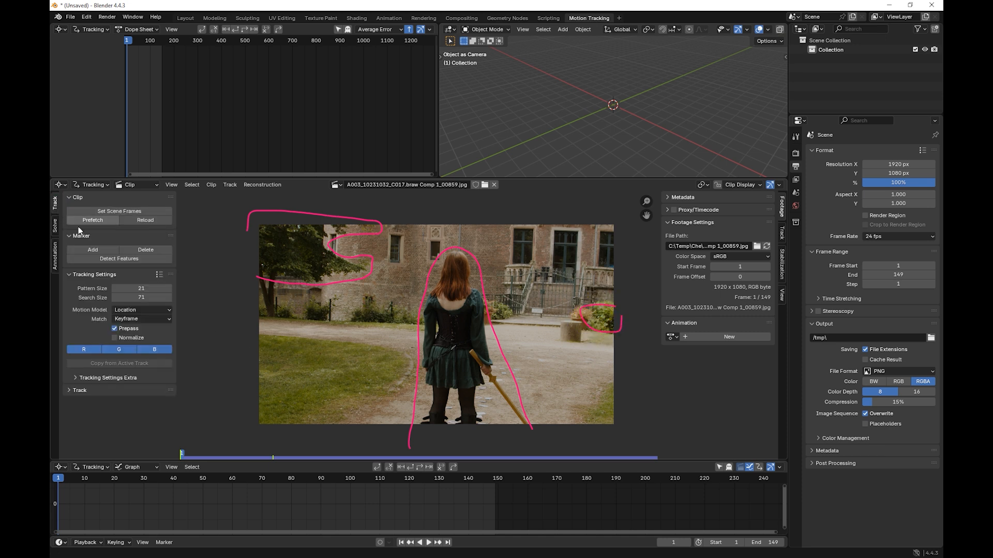
{"action": "left_click", "coordinate": [103, 259]}
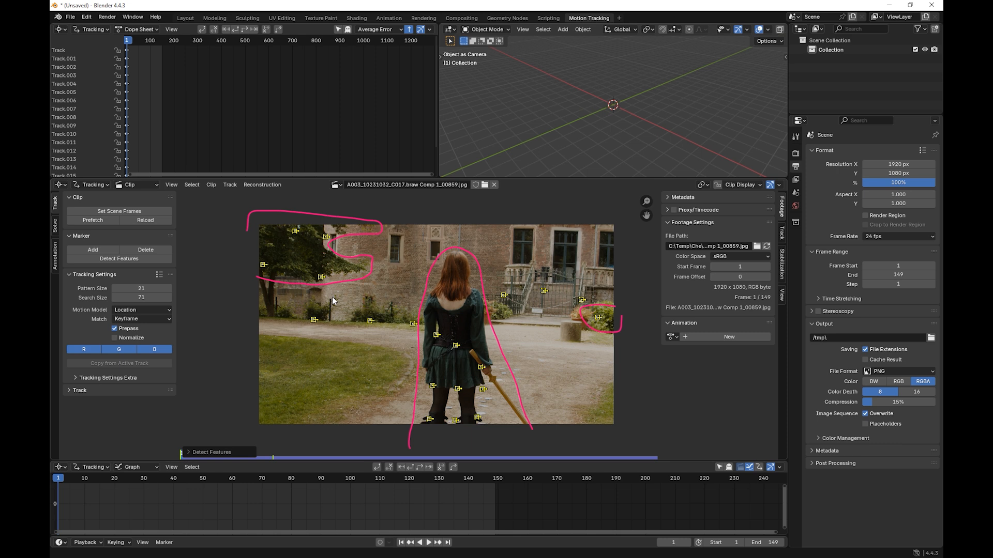
{"action": "left_click", "coordinate": [214, 453]}
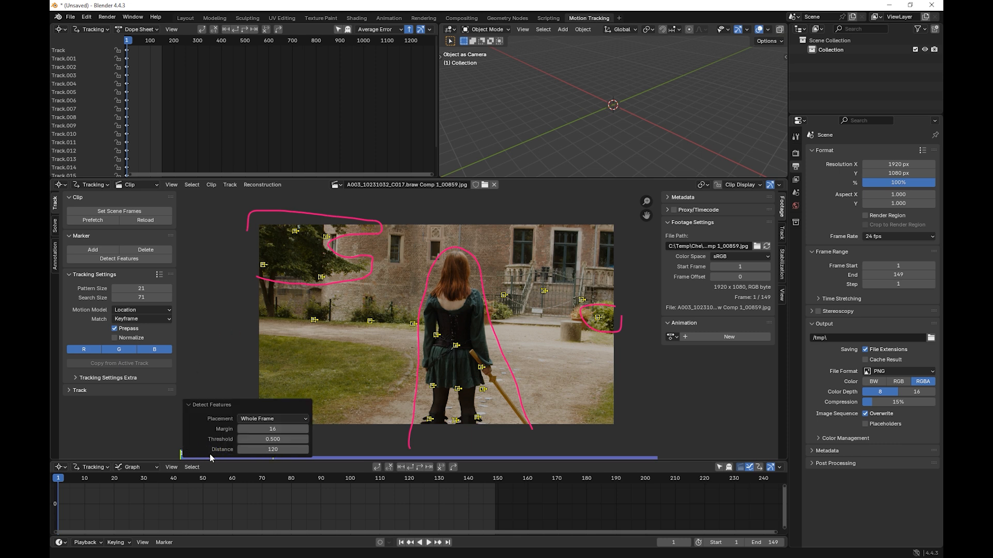
{"action": "left_click", "coordinate": [268, 419]}
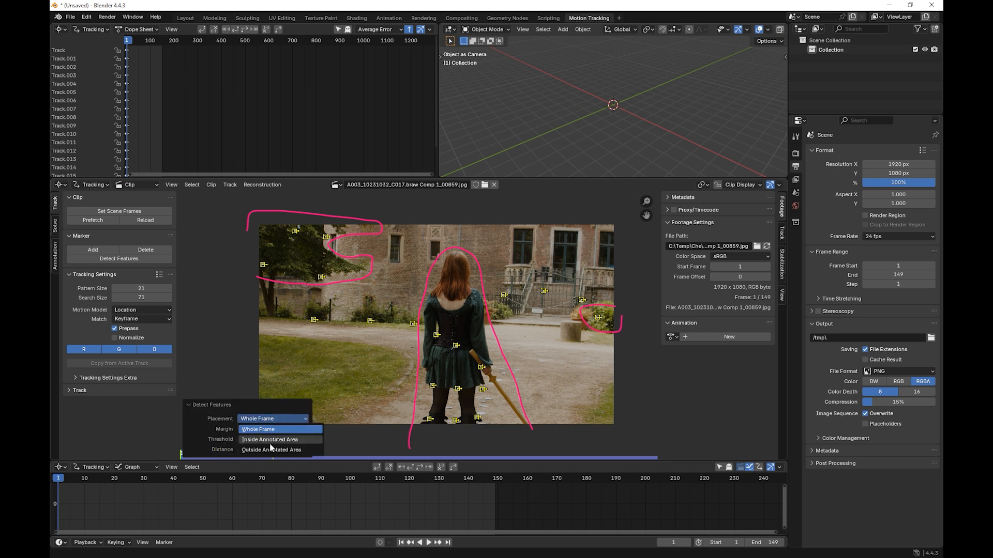
{"action": "left_click", "coordinate": [261, 418]}
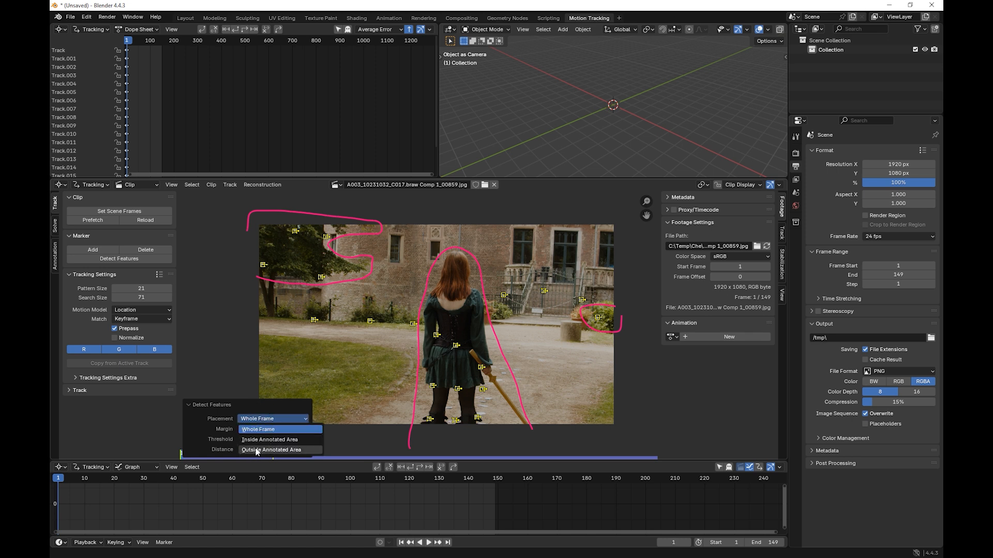
{"action": "left_click", "coordinate": [254, 450]}
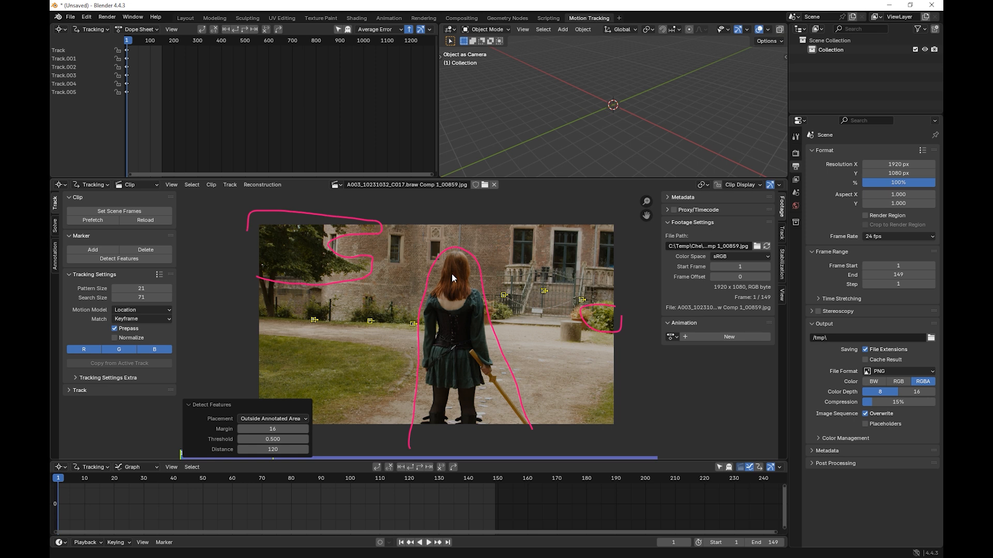
Step: Set the feature detection distance to 50 and the threshold to 0.050
{"action": "left_click", "coordinate": [279, 449]}
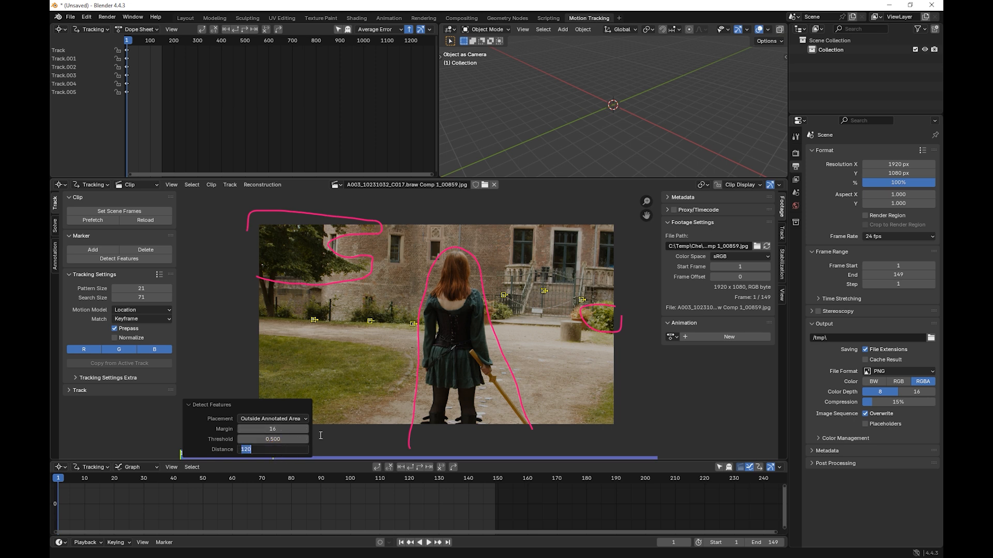
{"action": "type", "text": "50"}
{"action": "key", "text": "Return"}
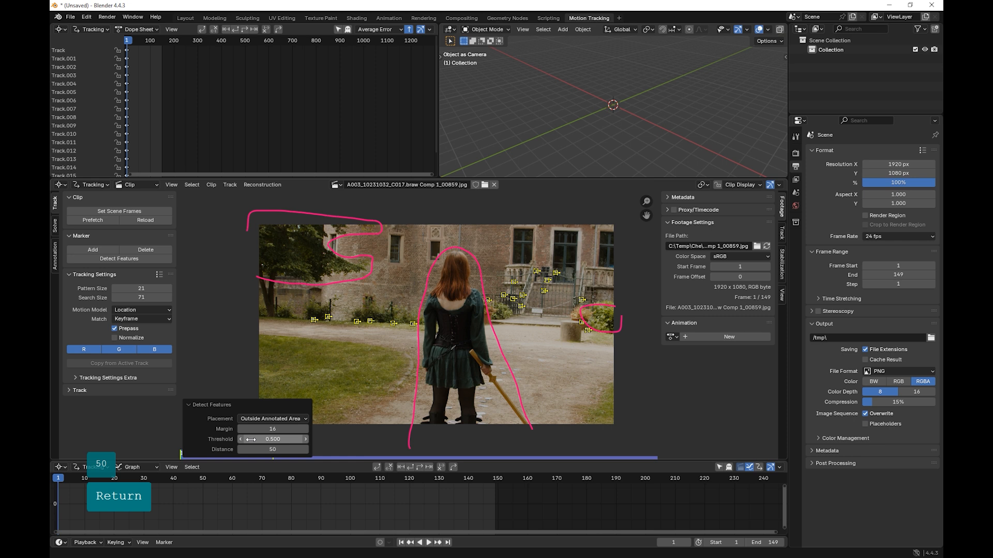
{"action": "left_click_drag", "start_coordinate": [269, 439], "coordinate": [246, 438]}
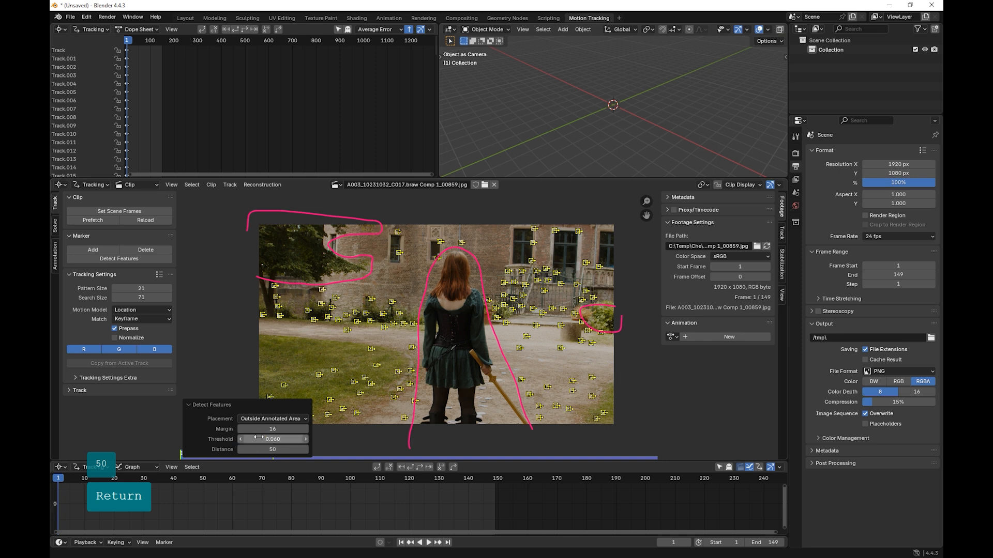
{"action": "left_click", "coordinate": [239, 439]}
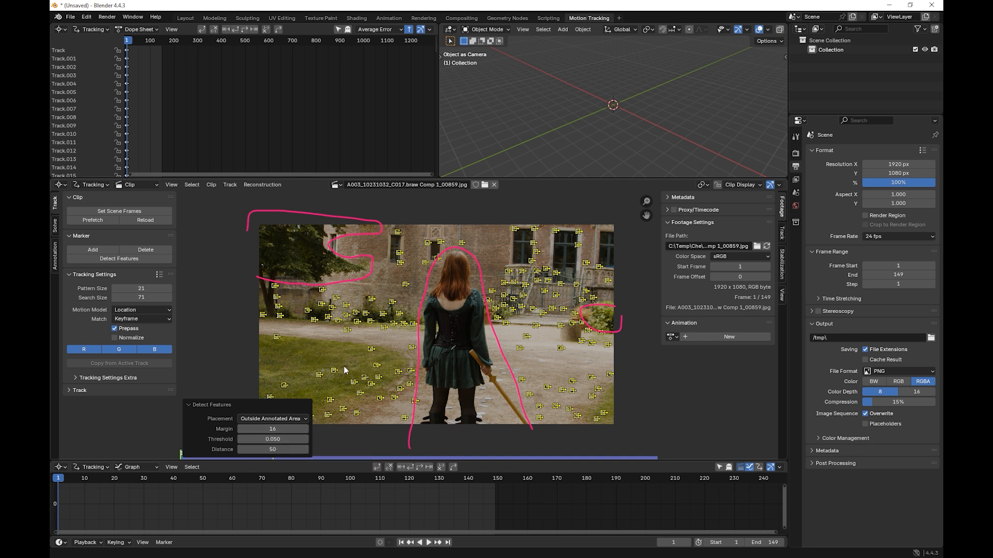
Step: Track all detected markers forward to frame 149, then scrub back to frame 138 to examine the track paths
{"action": "left_click", "coordinate": [420, 469]}
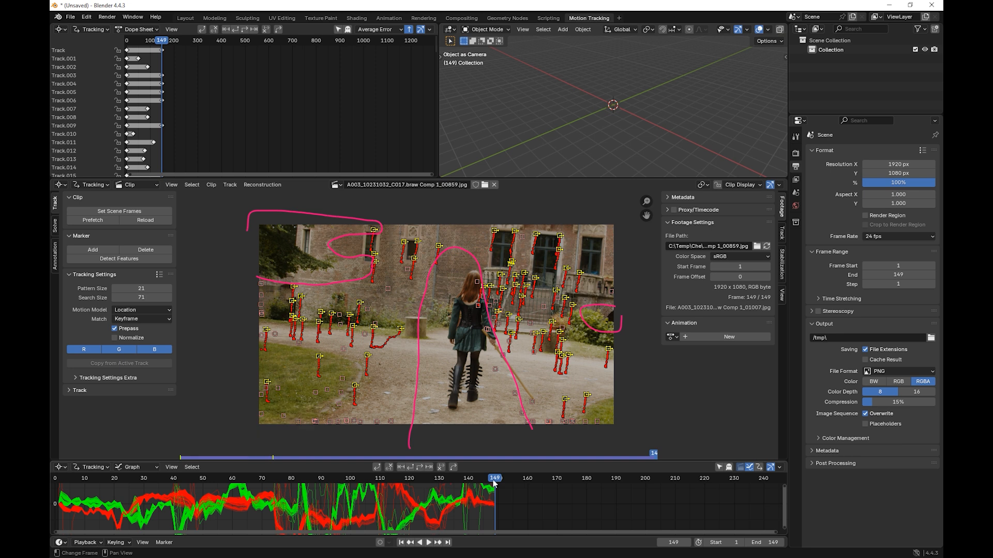
{"action": "left_click_drag", "start_coordinate": [494, 484], "coordinate": [469, 477]}
{"action": "left_click", "coordinate": [512, 259]}
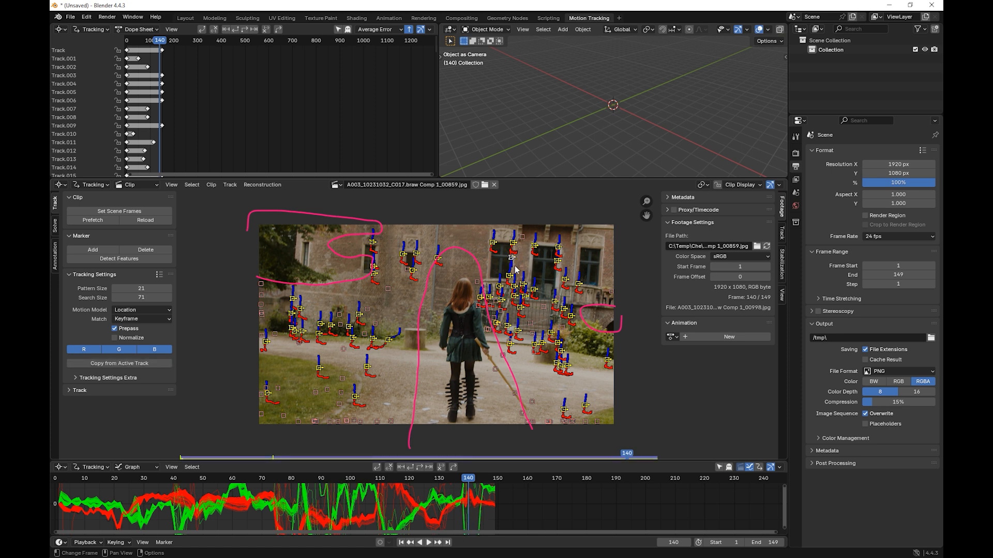
{"action": "left_click_drag", "start_coordinate": [466, 480], "coordinate": [463, 477]}
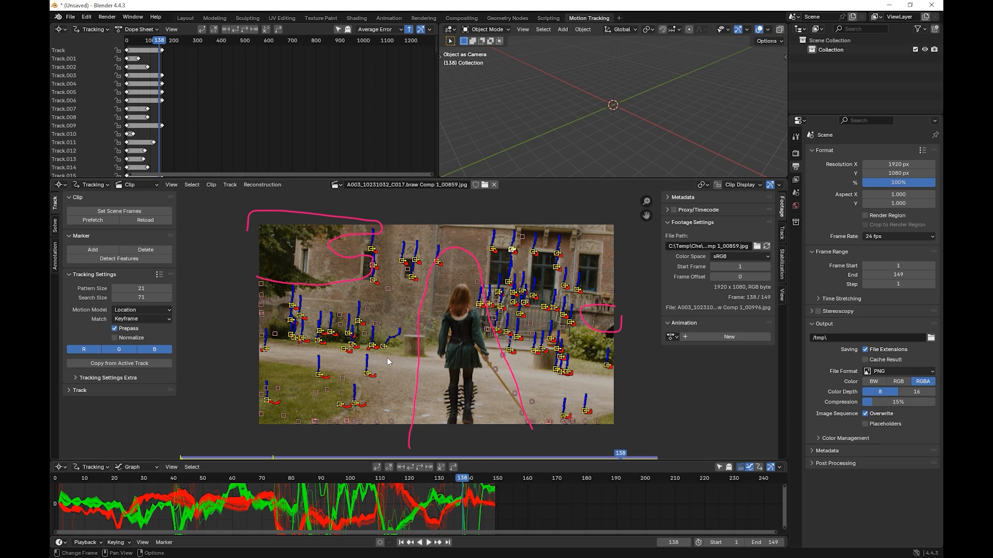
Step: Enlarge the tracking graph area so the curves of all tracks across the 149 frames fit in it
{"action": "left_click_drag", "start_coordinate": [362, 459], "coordinate": [354, 390]}
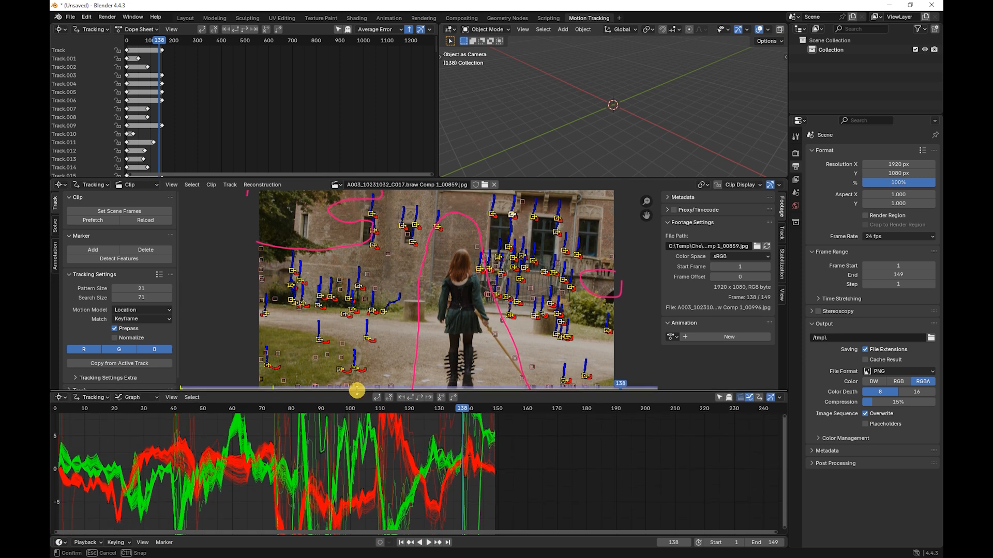
{"action": "middle_click_drag", "start_coordinate": [377, 448], "coordinate": [481, 481]}
{"action": "scroll", "coordinate": [486, 467], "scroll_direction": "down", "scroll_amount": 11}
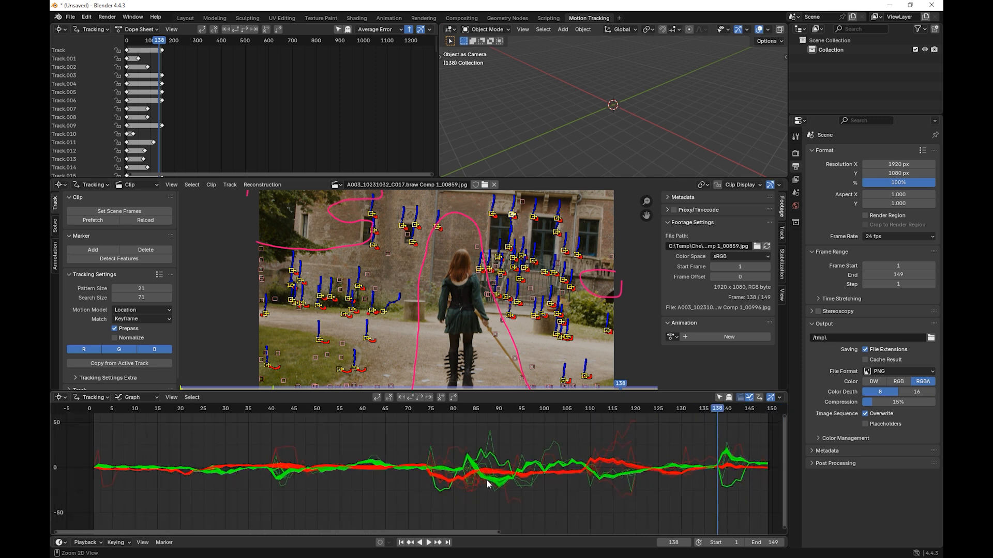
Step: Delete the outlier tracks whose curves spike above the main bundle around frames 111 to 117
{"action": "left_click", "coordinate": [622, 439]}
{"action": "key", "text": "Delete"}
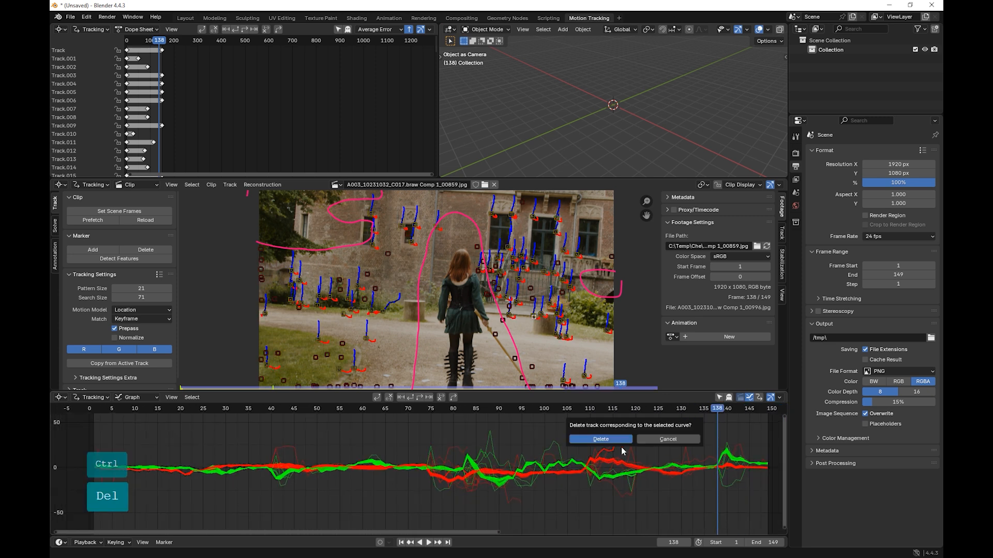
{"action": "left_click", "coordinate": [615, 441]}
{"action": "left_click", "coordinate": [615, 442]}
{"action": "key", "text": "Delete"}
{"action": "left_click", "coordinate": [614, 443]}
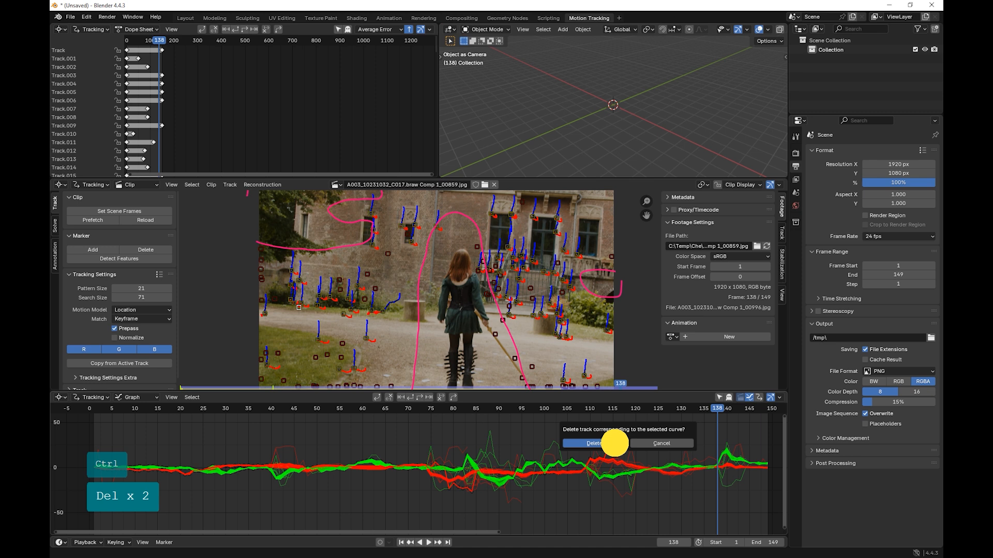
{"action": "left_click", "coordinate": [595, 450]}
{"action": "key", "text": "Delete"}
{"action": "left_click", "coordinate": [553, 450]}
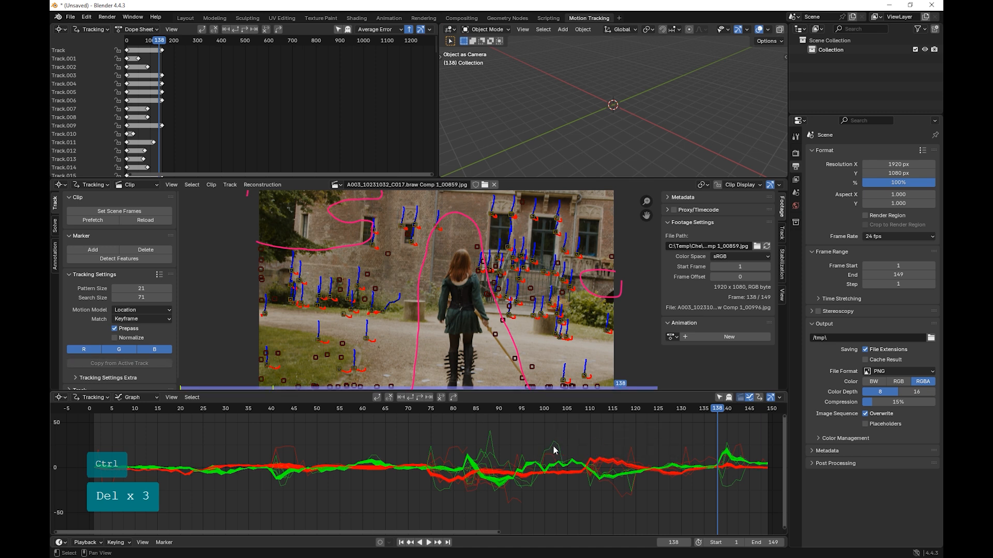
Step: Isolate the track whose curve peaks near frame 102, clear its path after frame 82, and scrub to frame 103
{"action": "left_click", "coordinate": [560, 447]}
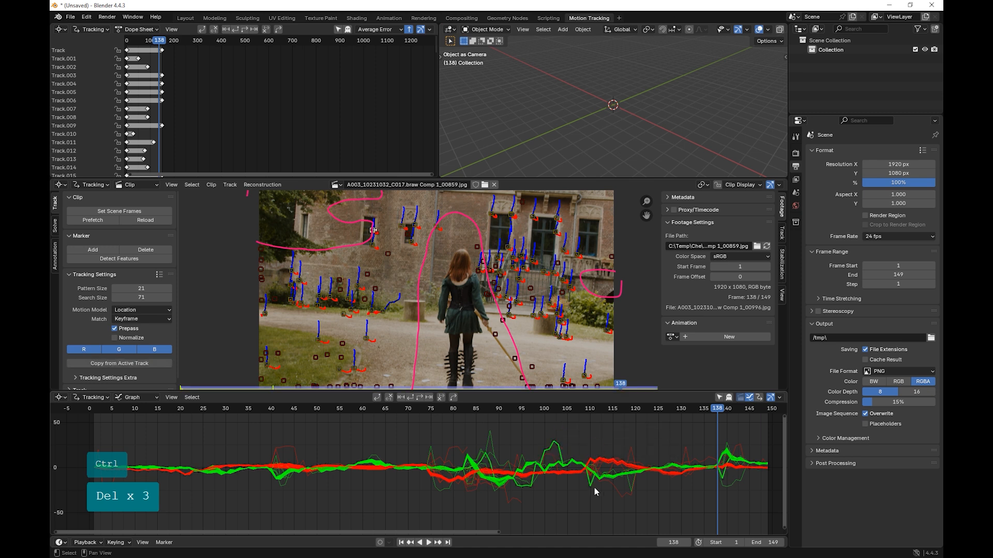
{"action": "left_click", "coordinate": [719, 397]}
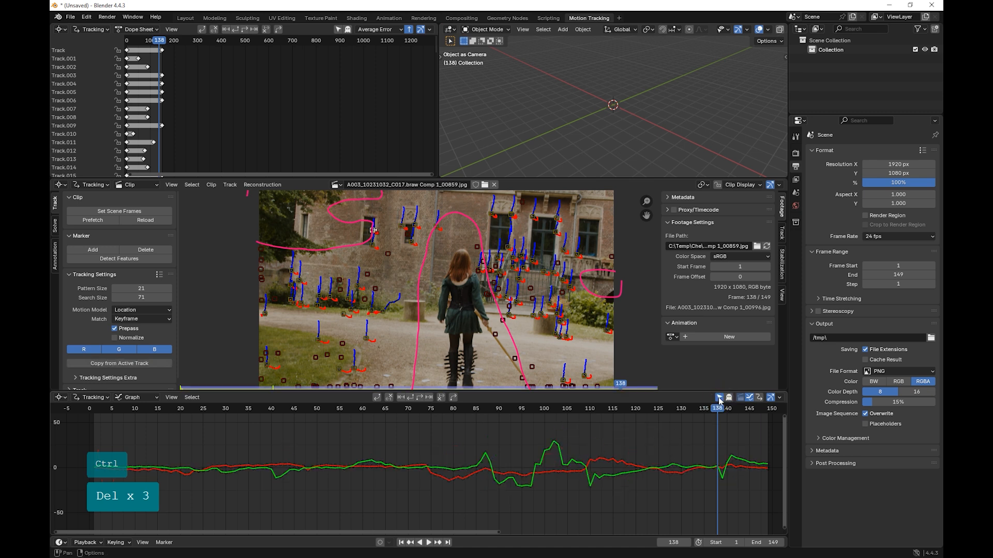
{"action": "left_click_drag", "start_coordinate": [603, 409], "coordinate": [463, 420]}
{"action": "left_click", "coordinate": [440, 397]}
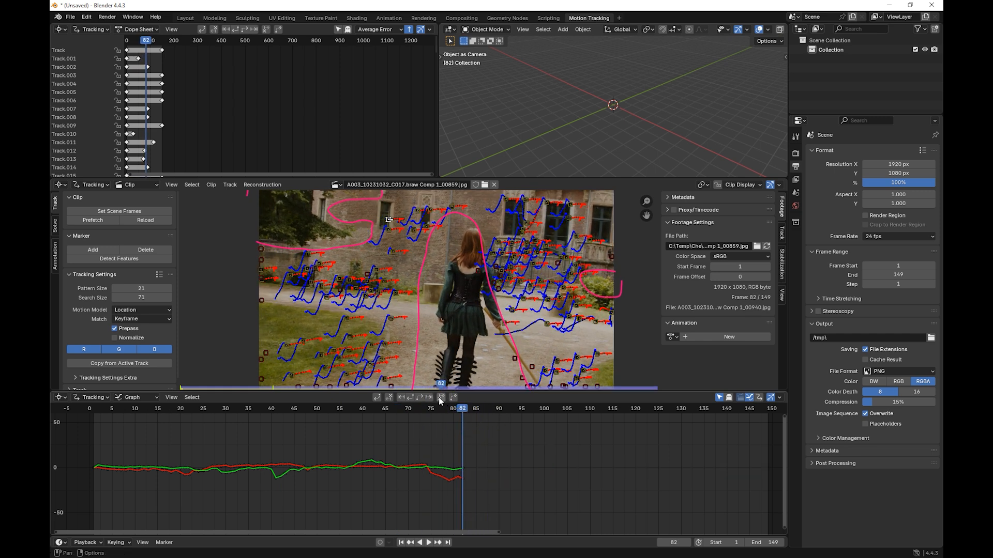
{"action": "left_click_drag", "start_coordinate": [460, 408], "coordinate": [558, 408]}
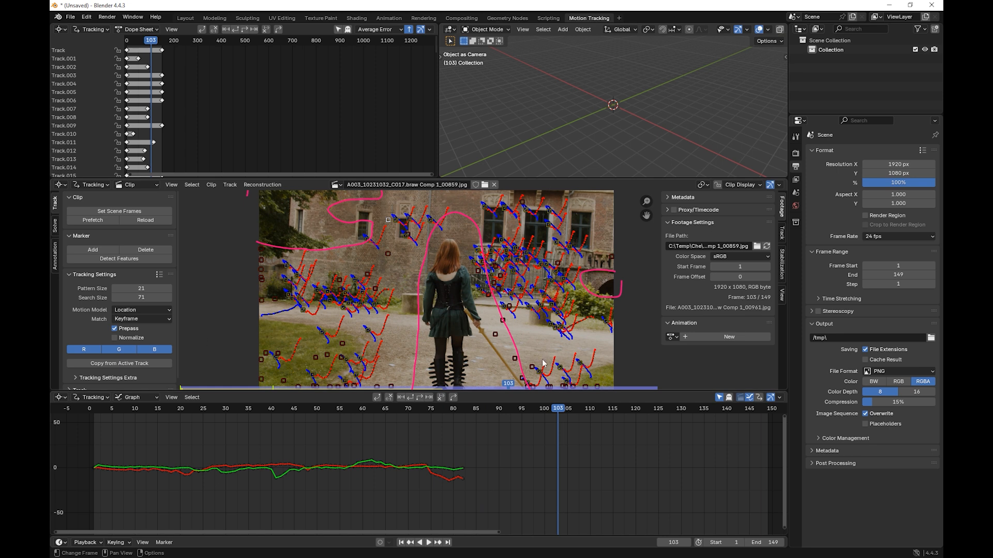
Step: Select all tracks again and delete the ones whose curves spike upward around frame 88
{"action": "left_click", "coordinate": [631, 321]}
{"action": "key", "text": "a"}
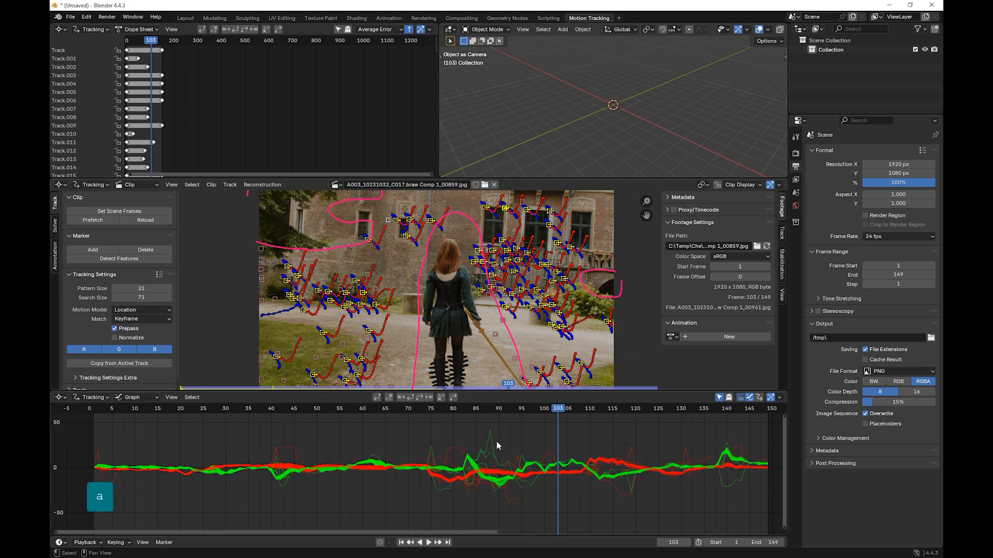
{"action": "left_click", "coordinate": [495, 446]}
{"action": "key", "text": "Delete"}
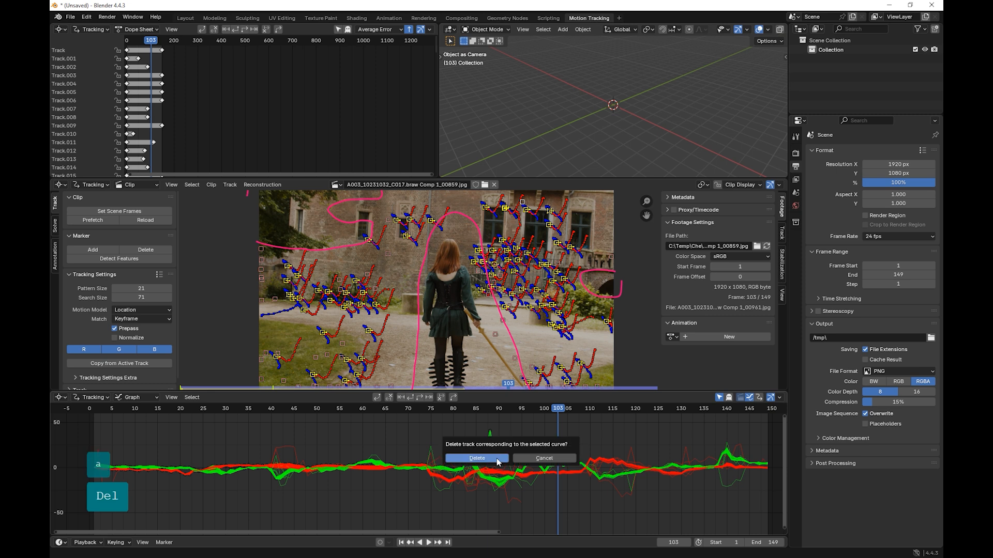
{"action": "left_click", "coordinate": [497, 459]}
{"action": "left_click", "coordinate": [492, 457]}
{"action": "key", "text": "Delete"}
{"action": "left_click", "coordinate": [470, 458]}
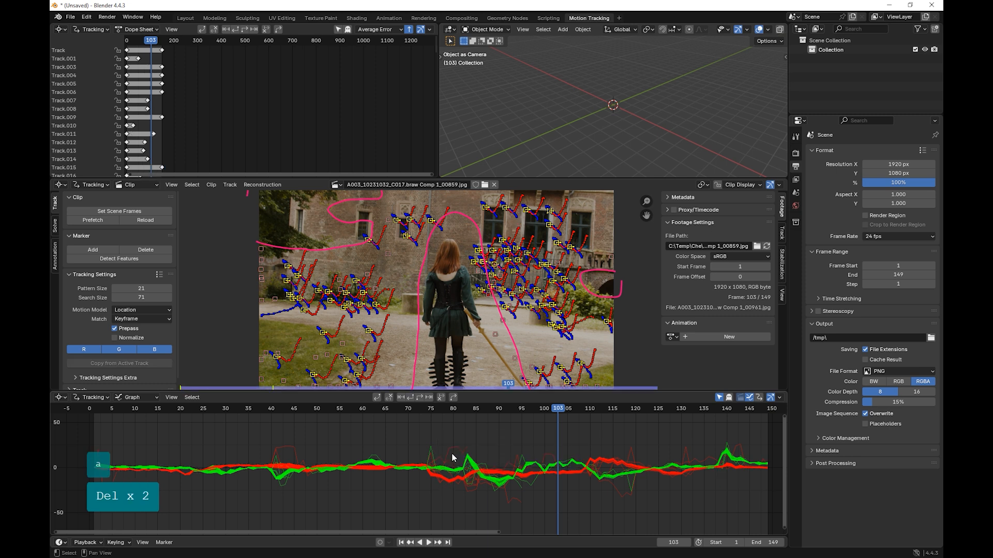
Step: Delete the outlier tracks whose curves spike above the bundle around frames 75 to 79
{"action": "left_click", "coordinate": [450, 450]}
{"action": "key", "text": "Delete"}
{"action": "left_click", "coordinate": [436, 457]}
{"action": "left_click", "coordinate": [435, 457]}
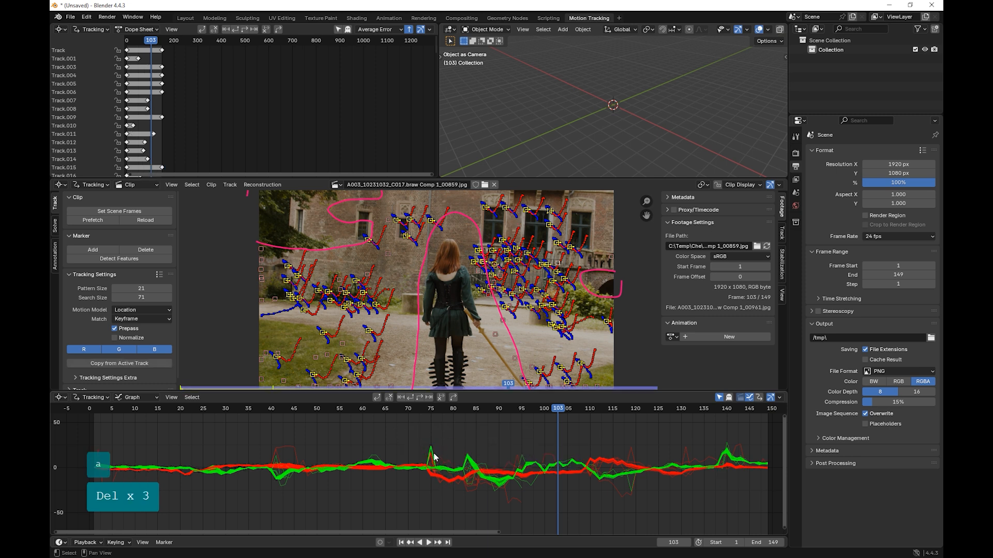
{"action": "key", "text": "Delete"}
{"action": "left_click", "coordinate": [433, 457]}
{"action": "left_click", "coordinate": [437, 458]}
{"action": "key", "text": "Delete"}
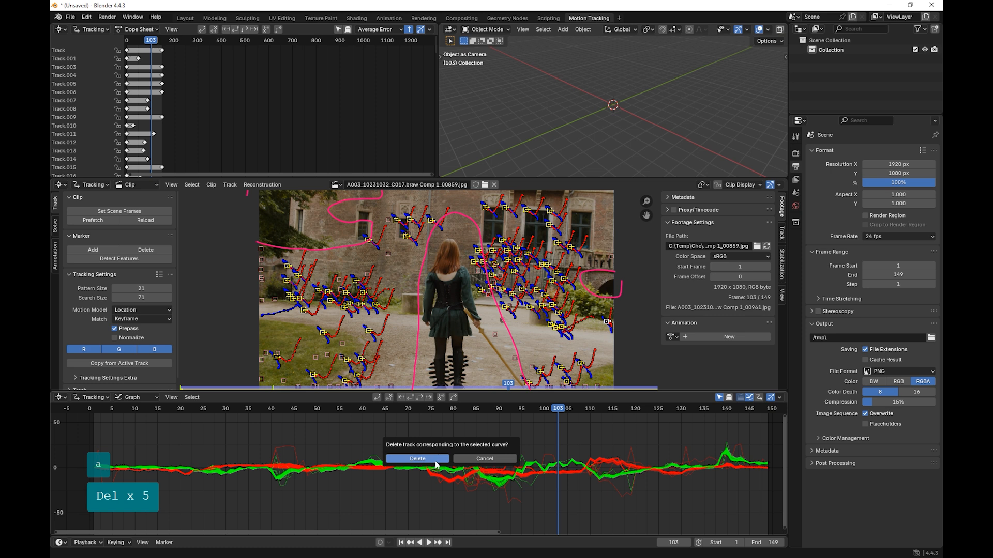
{"action": "left_click", "coordinate": [436, 459]}
Step: Delete the outlier tracks whose curves rise above the bundle around frames 40 to 44
{"action": "left_click", "coordinate": [288, 459]}
{"action": "key", "text": "Delete"}
{"action": "left_click", "coordinate": [273, 460]}
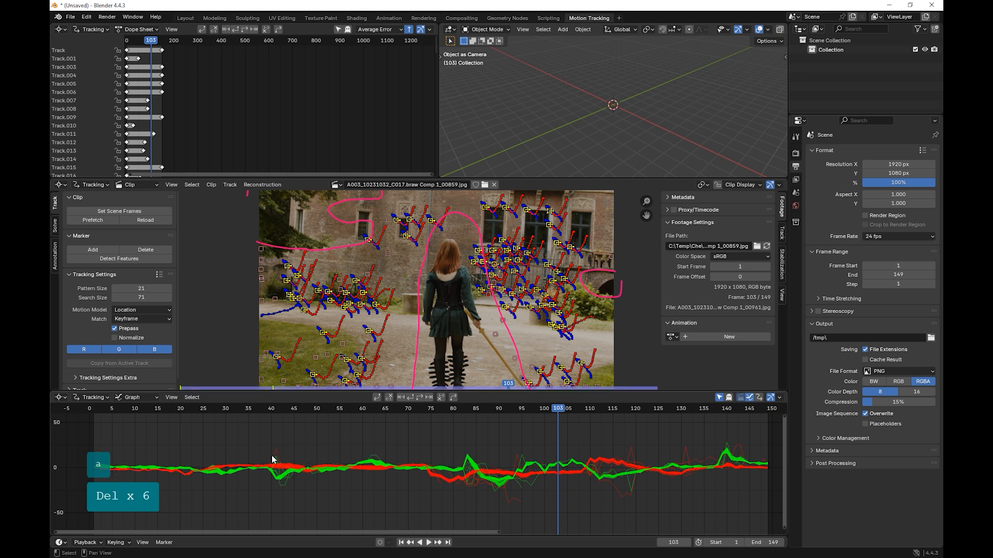
{"action": "left_click", "coordinate": [274, 457]}
{"action": "key", "text": "Delete"}
{"action": "left_click", "coordinate": [282, 457]}
Step: Delete the outlier tracks whose curves stray below and above the bundle around frames 91 to 96
{"action": "left_click", "coordinate": [506, 496]}
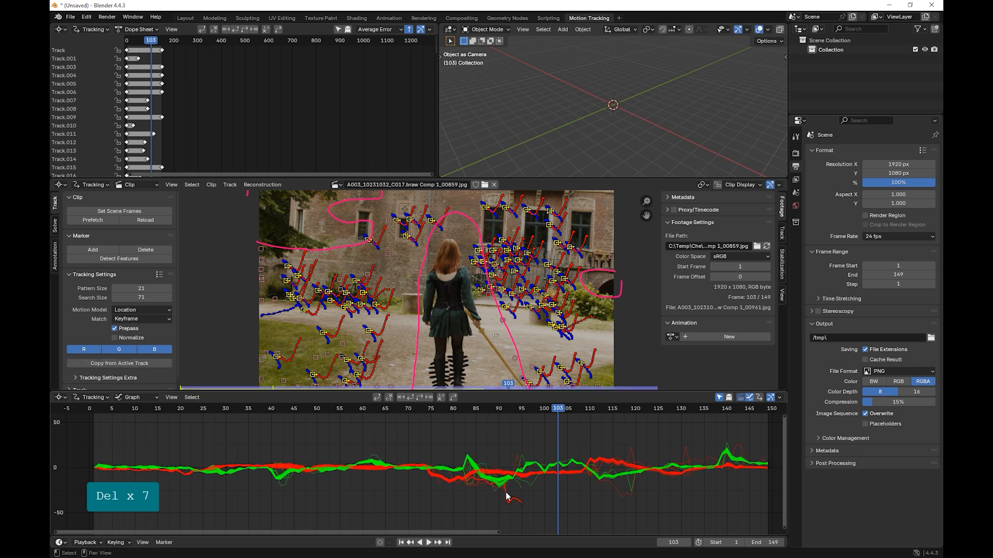
{"action": "key", "text": "Delete"}
{"action": "left_click", "coordinate": [505, 492]}
{"action": "left_click", "coordinate": [523, 482]}
{"action": "key", "text": "Delete"}
{"action": "left_click", "coordinate": [524, 487]}
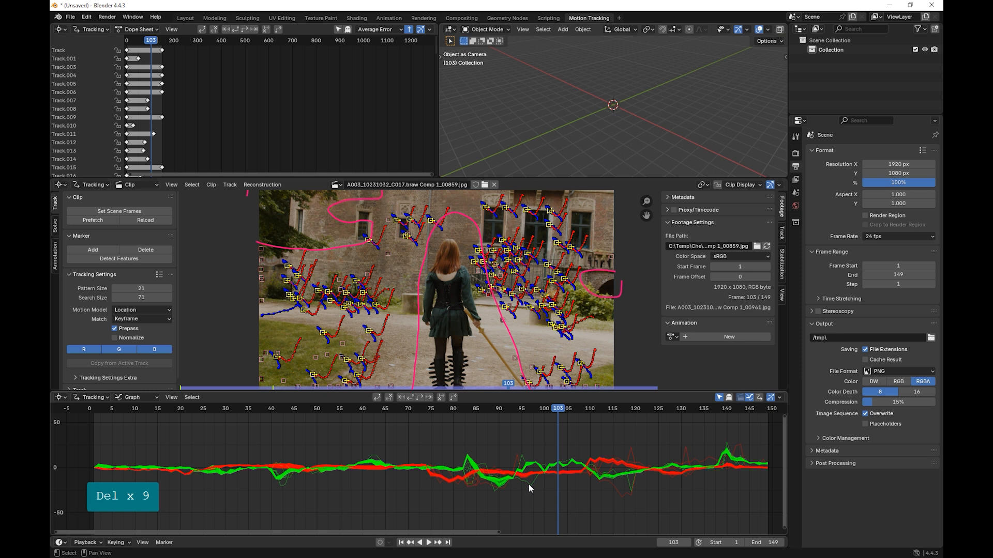
{"action": "left_click", "coordinate": [523, 484]}
{"action": "key", "text": "Delete"}
{"action": "left_click", "coordinate": [523, 483]}
{"action": "left_click", "coordinate": [521, 461]}
{"action": "key", "text": "Delete"}
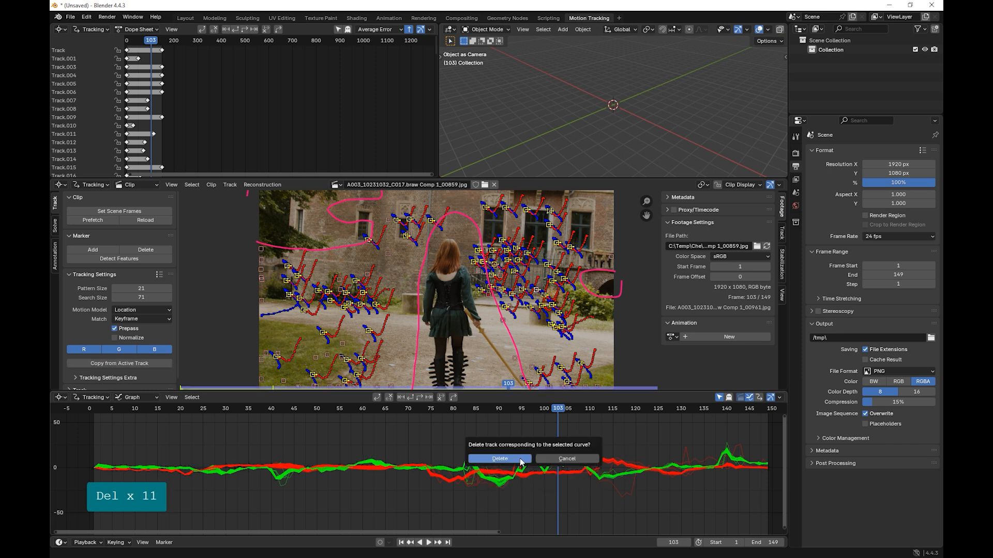
{"action": "left_click", "coordinate": [519, 461]}
Step: Delete the track dipping below the bundle near frame 116 and the one spiking near frame 132
{"action": "left_click", "coordinate": [616, 494]}
{"action": "key", "text": "Delete"}
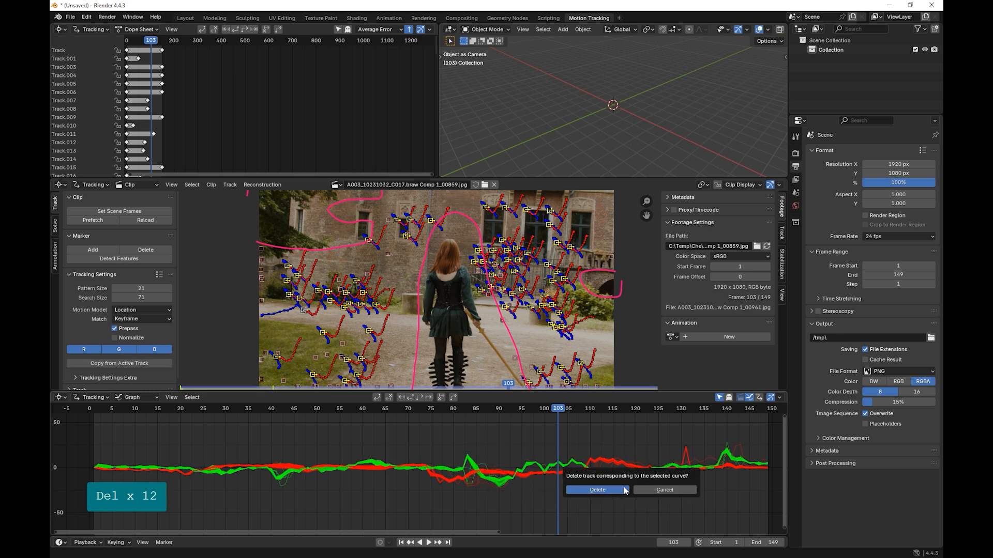
{"action": "left_click", "coordinate": [625, 490]}
{"action": "left_click", "coordinate": [696, 459]}
{"action": "key", "text": "Delete"}
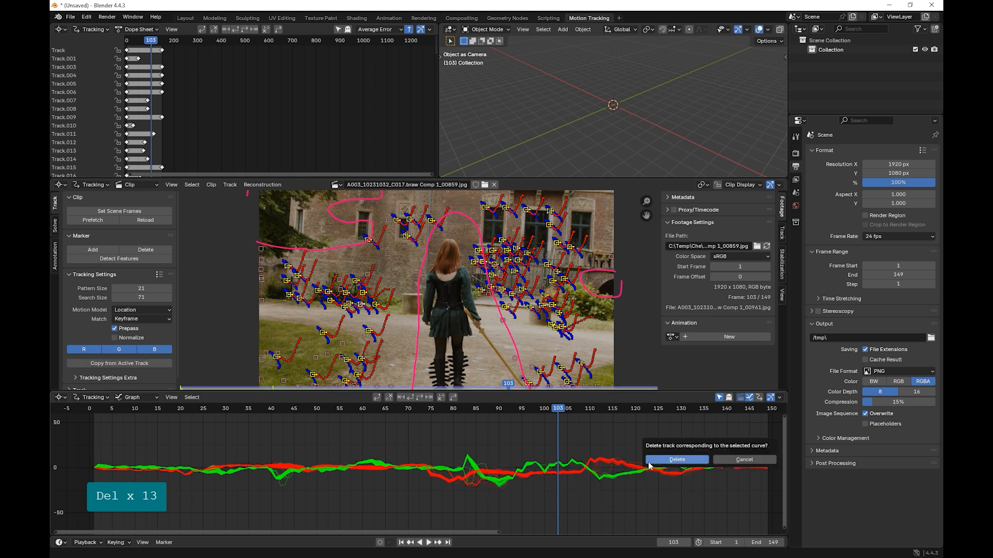
{"action": "left_click", "coordinate": [656, 469]}
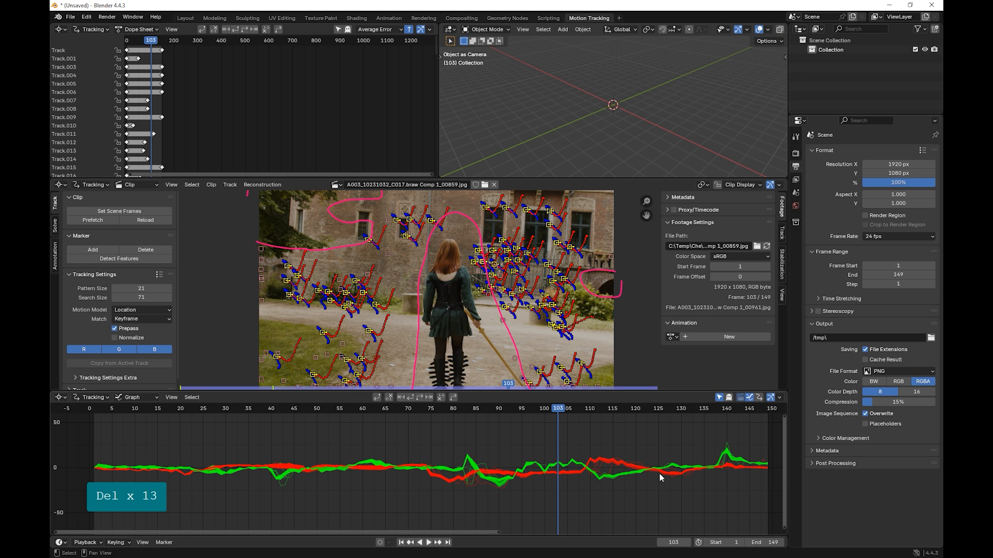
Step: Move to frame 93 and delete the tracks whose curves deviate from the bundle around frames 82 to 86
{"action": "left_click", "coordinate": [471, 484]}
{"action": "left_click_drag", "start_coordinate": [558, 410], "coordinate": [513, 410]}
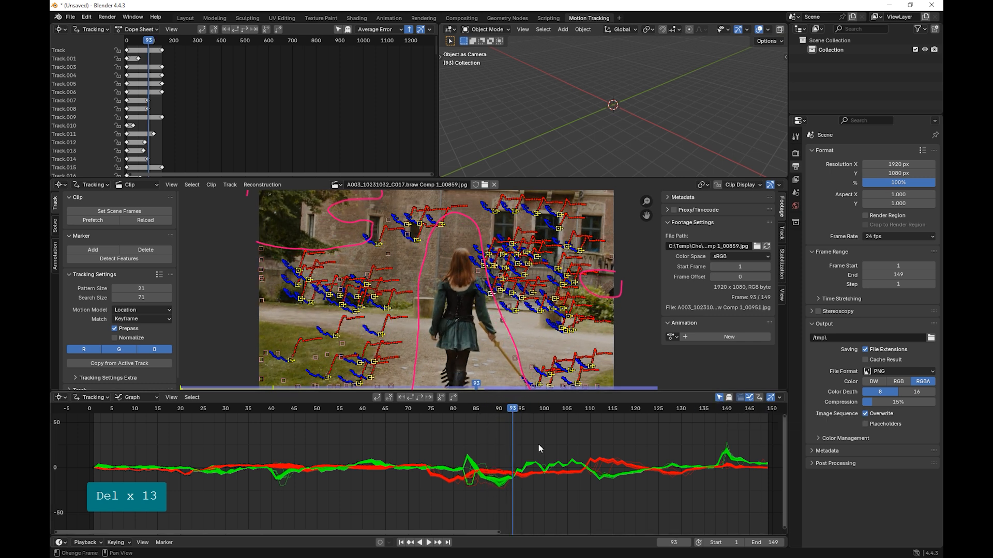
{"action": "key", "text": "Delete"}
{"action": "left_click", "coordinate": [512, 448]}
{"action": "left_click", "coordinate": [481, 467]}
{"action": "key", "text": "Delete"}
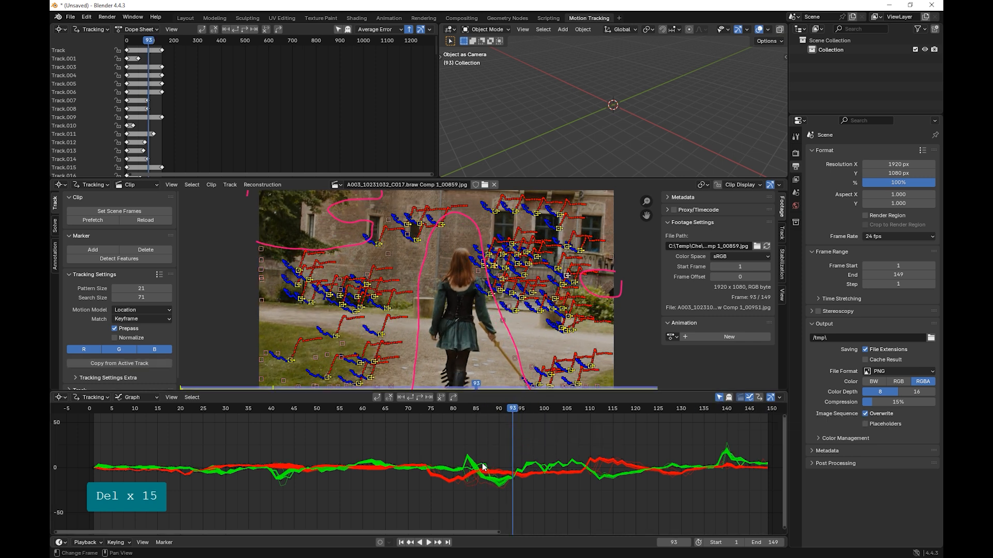
{"action": "left_click", "coordinate": [478, 466]}
{"action": "left_click", "coordinate": [465, 469]}
{"action": "key", "text": "Delete"}
{"action": "left_click", "coordinate": [468, 472]}
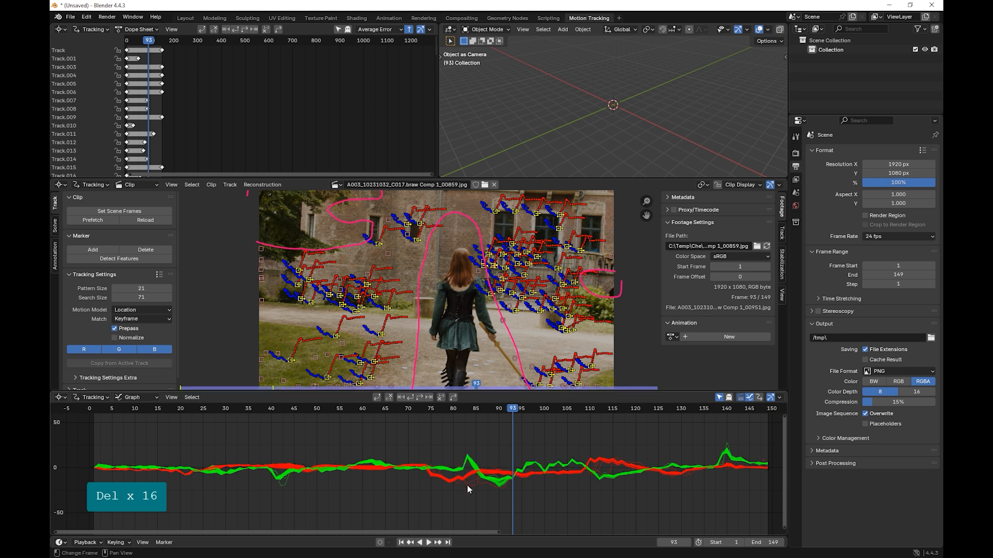
Step: Delete the remaining stray tracks lying just below the green peak near frame 84
{"action": "left_click", "coordinate": [471, 482]}
{"action": "key", "text": "Delete"}
{"action": "left_click", "coordinate": [468, 480]}
{"action": "left_click", "coordinate": [471, 487]}
{"action": "key", "text": "Delete"}
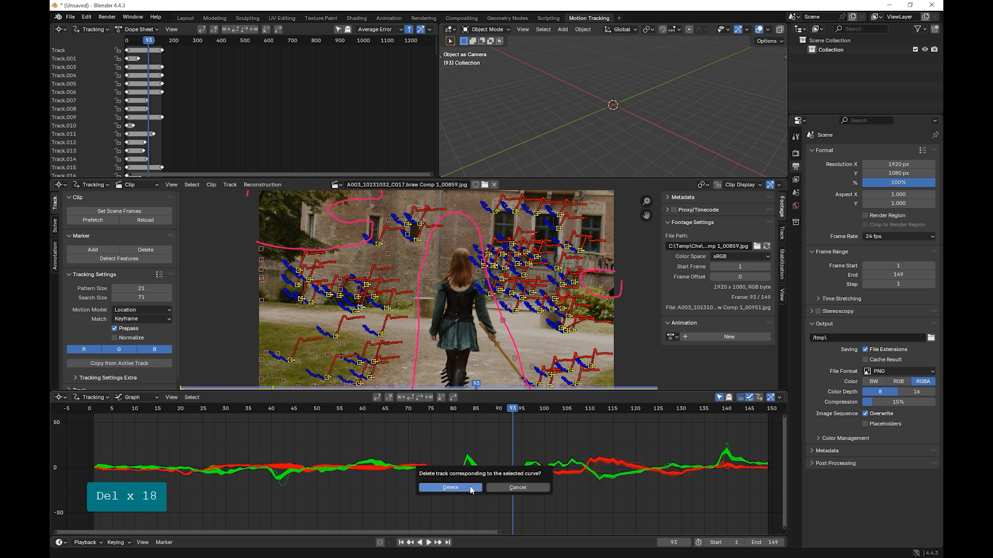
{"action": "left_click", "coordinate": [469, 488]}
{"action": "left_click", "coordinate": [472, 476]}
{"action": "key", "text": "Delete"}
{"action": "left_click", "coordinate": [455, 481]}
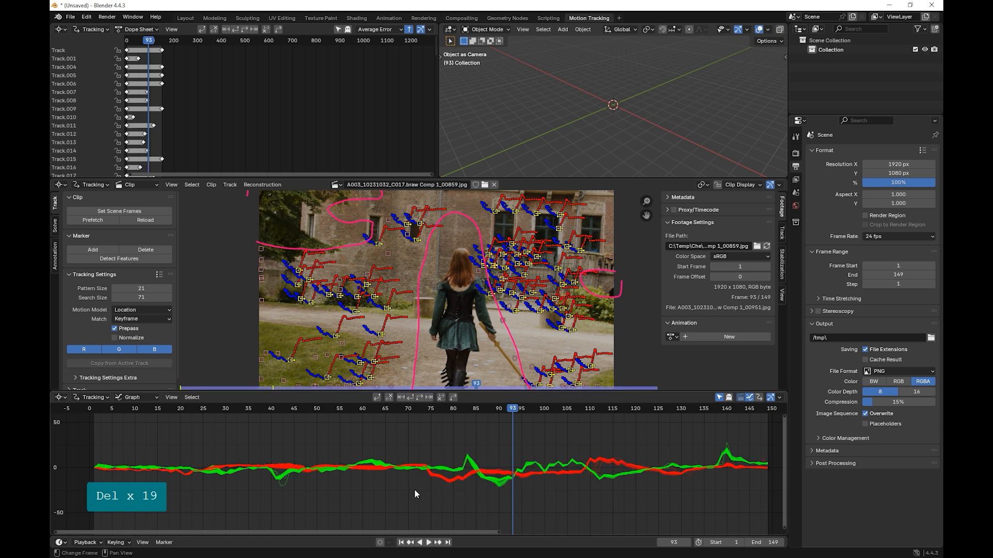
Step: Delete the outlier tracks whose curves dip below the bundle around frame 42
{"action": "key", "text": "Delete"}
{"action": "left_click", "coordinate": [268, 488]}
{"action": "left_click", "coordinate": [284, 476]}
{"action": "key", "text": "Delete"}
{"action": "left_click", "coordinate": [261, 483]}
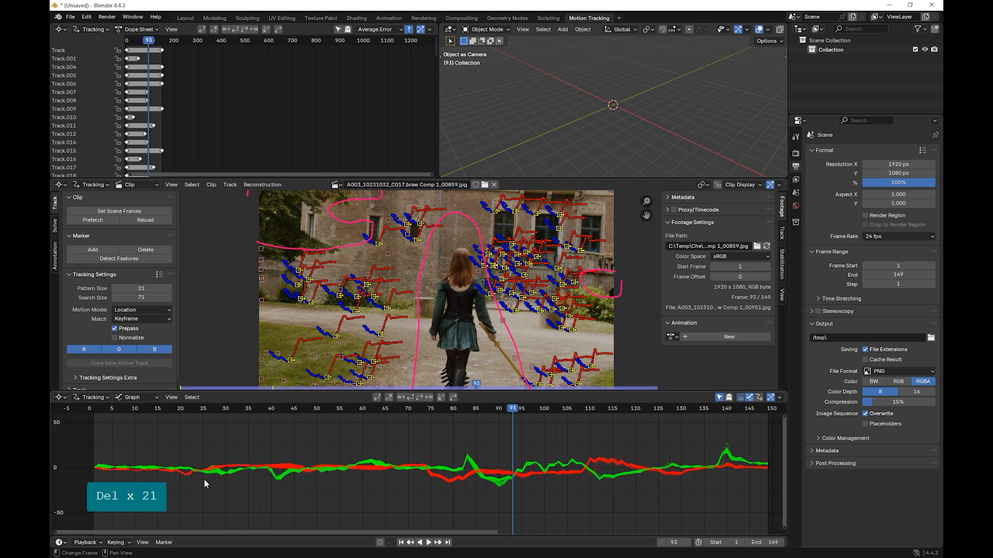
Step: Delete the stray tracks at the peak near frame 140 and below the bundle near frame 133
{"action": "left_click", "coordinate": [727, 446]}
{"action": "key", "text": "Delete"}
{"action": "left_click", "coordinate": [699, 443]}
{"action": "left_click", "coordinate": [693, 478]}
{"action": "key", "text": "Delete"}
{"action": "left_click", "coordinate": [676, 473]}
Step: Delete the stray tracks whose curves deviate from the bundle around frame 111
{"action": "left_click", "coordinate": [595, 470]}
{"action": "key", "text": "Delete"}
{"action": "left_click", "coordinate": [594, 467]}
{"action": "left_click", "coordinate": [594, 468]}
{"action": "key", "text": "Delete"}
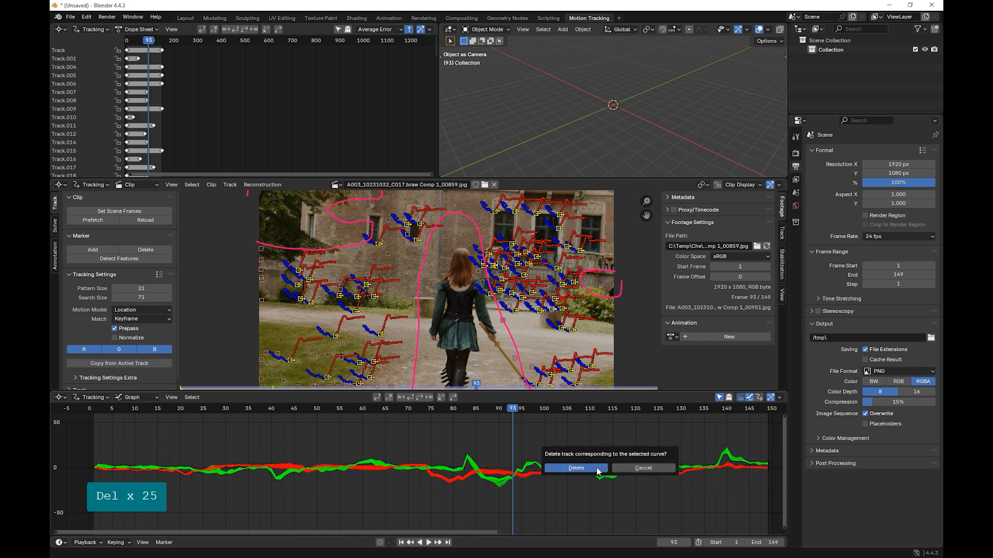
{"action": "left_click", "coordinate": [565, 473]}
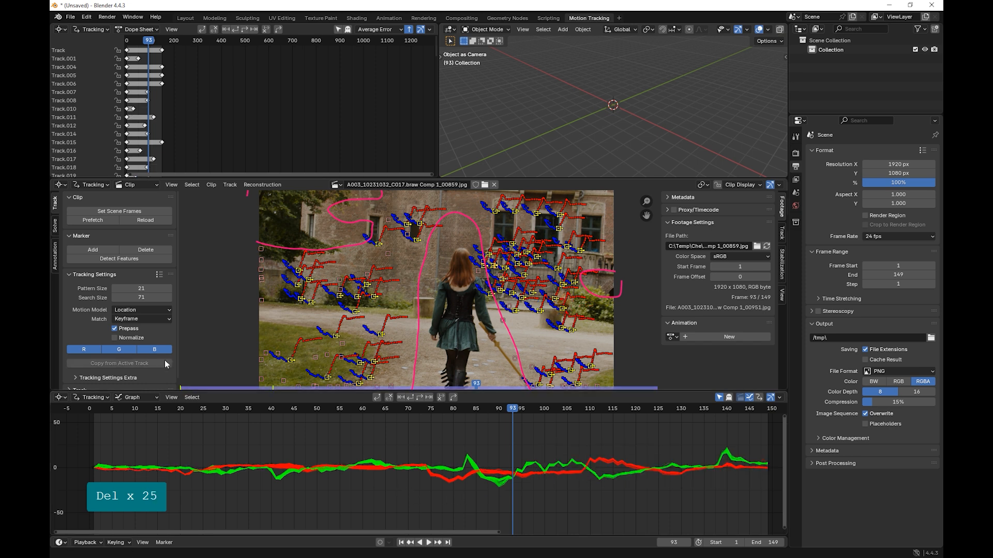
Step: Move to frame 102 and solve the camera motion with keyframes 1 and 30
{"action": "left_click_drag", "start_coordinate": [505, 408], "coordinate": [554, 397]}
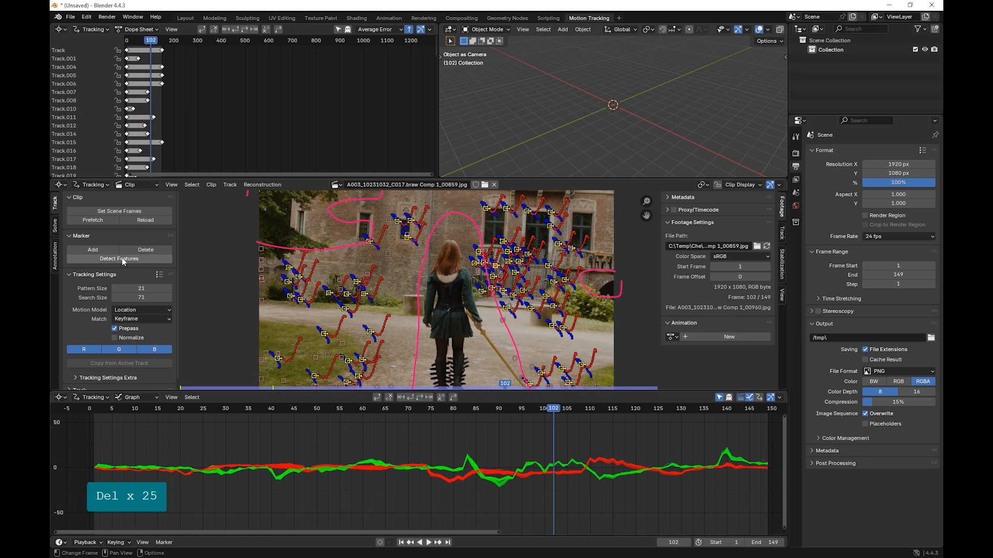
{"action": "left_click", "coordinate": [55, 226]}
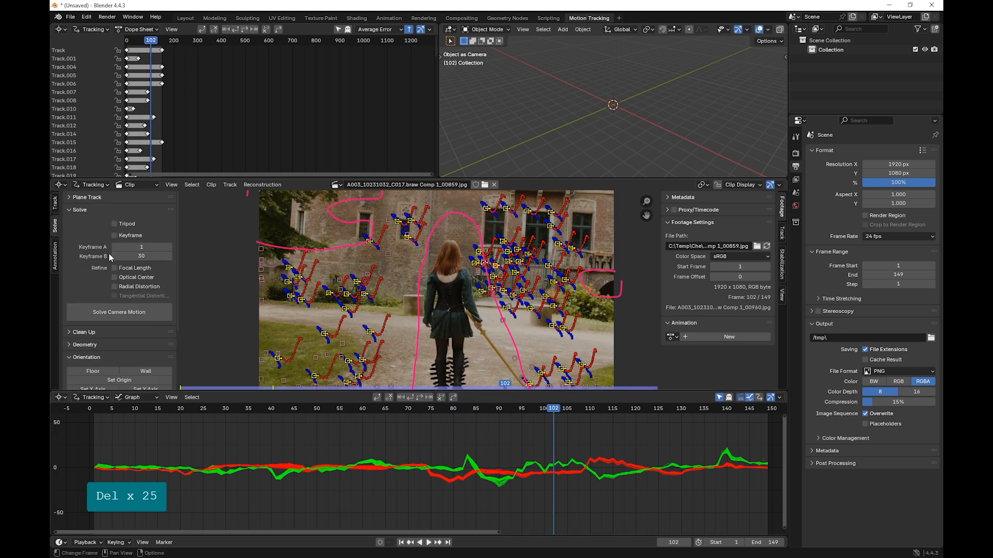
{"action": "left_click", "coordinate": [117, 313]}
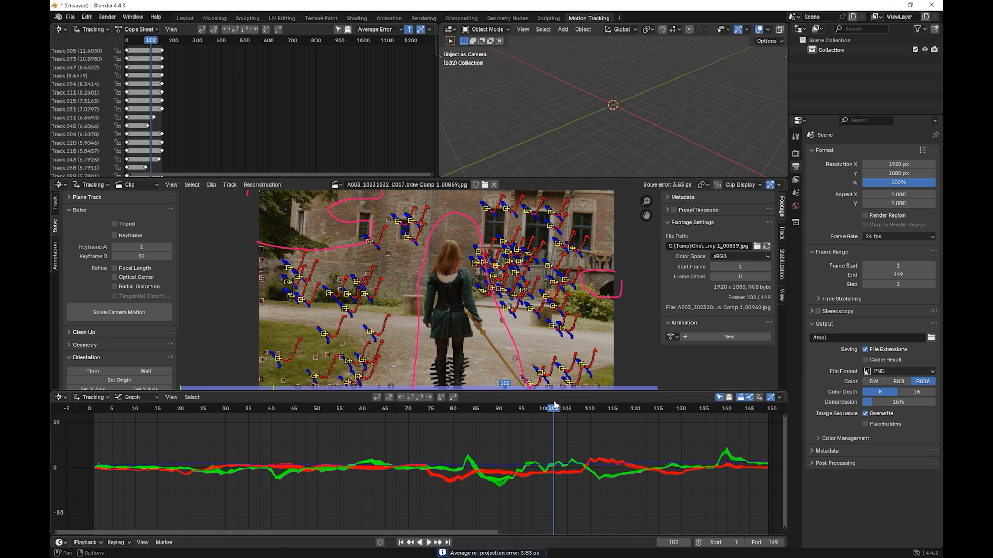
Step: Move to frame 89 and enlarge the clip view around the gate and balustrade behind the woman
{"action": "left_click_drag", "start_coordinate": [553, 411], "coordinate": [495, 393]}
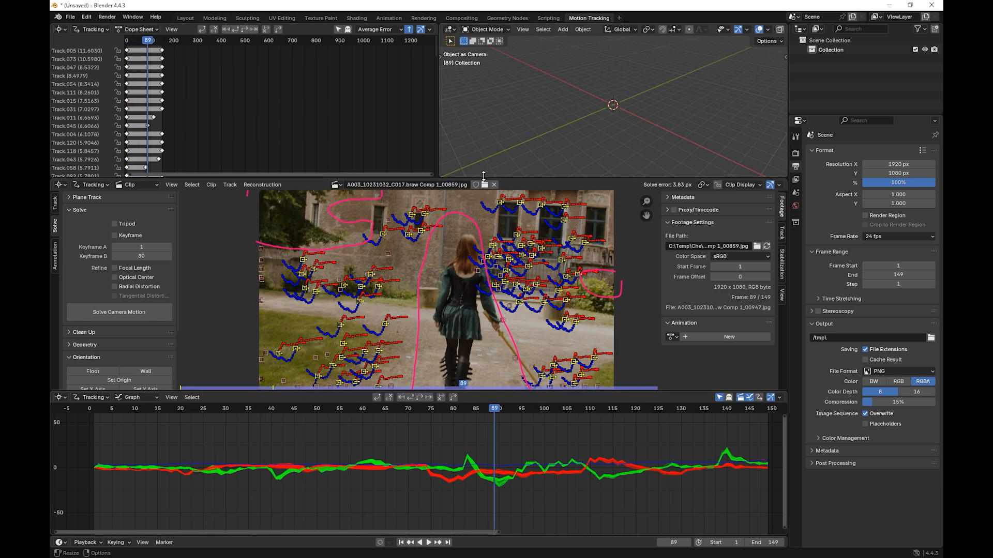
{"action": "left_click_drag", "start_coordinate": [484, 176], "coordinate": [485, 73]}
{"action": "scroll", "coordinate": [427, 225], "scroll_direction": "up", "scroll_amount": 3}
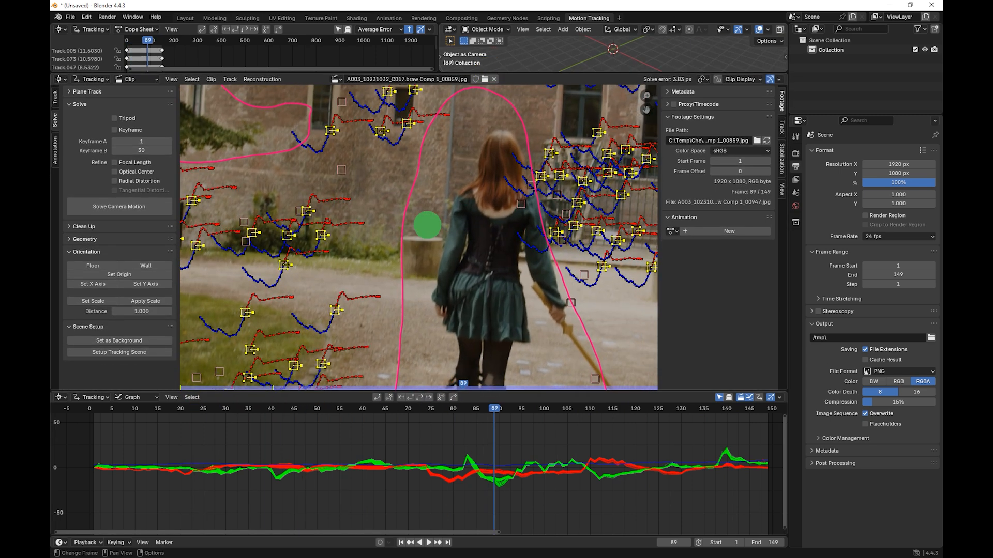
{"action": "middle_click_drag", "start_coordinate": [427, 225], "coordinate": [296, 261]}
{"action": "scroll", "coordinate": [476, 222], "scroll_direction": "up", "scroll_amount": 3}
{"action": "scroll", "coordinate": [381, 239], "scroll_direction": "up", "scroll_amount": 1}
{"action": "middle_click_drag", "start_coordinate": [452, 225], "coordinate": [334, 240]}
{"action": "scroll", "coordinate": [335, 240], "scroll_direction": "down", "scroll_amount": 1}
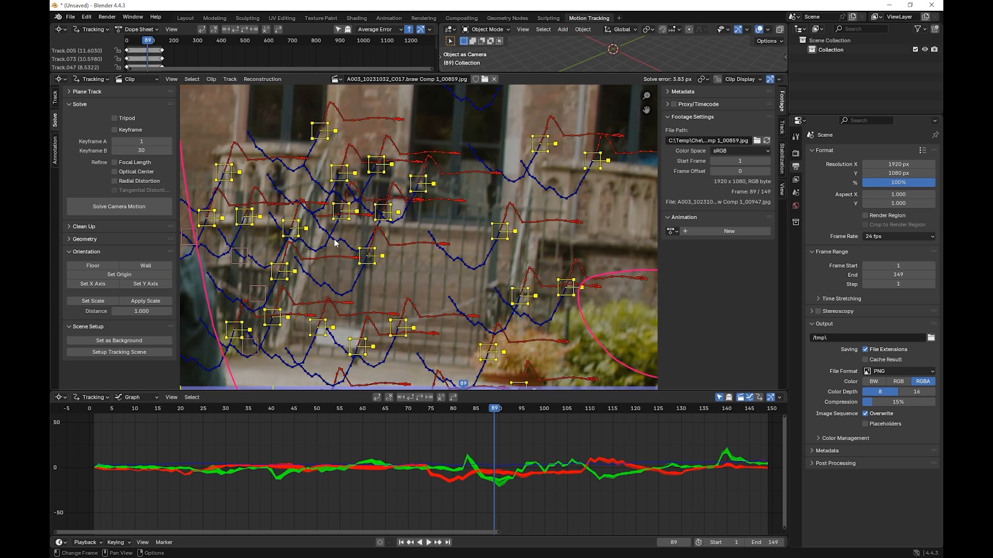
{"action": "scroll", "coordinate": [336, 241], "scroll_direction": "down", "scroll_amount": 1}
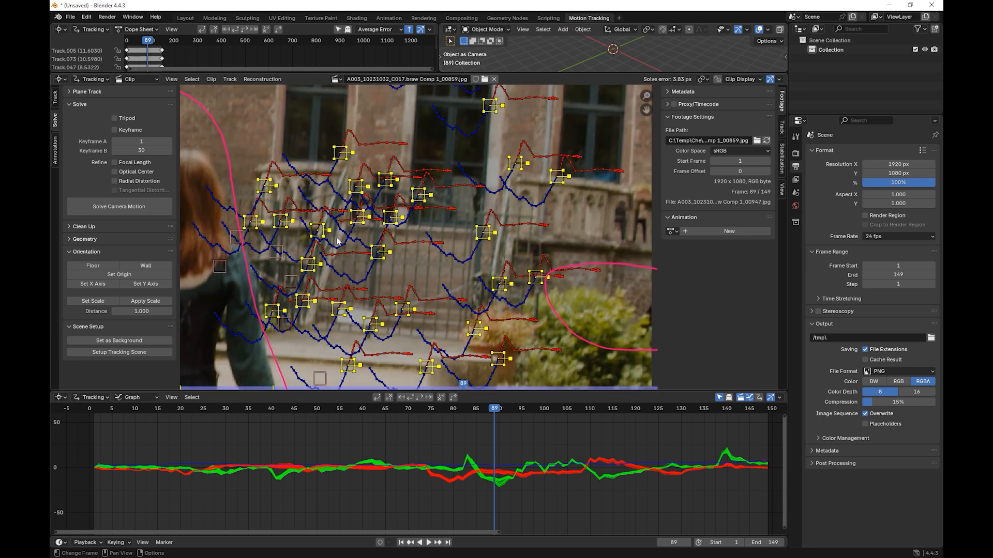
Step: Deselect all tracks and hide the marker paths in the clip display
{"action": "left_click", "coordinate": [419, 217]}
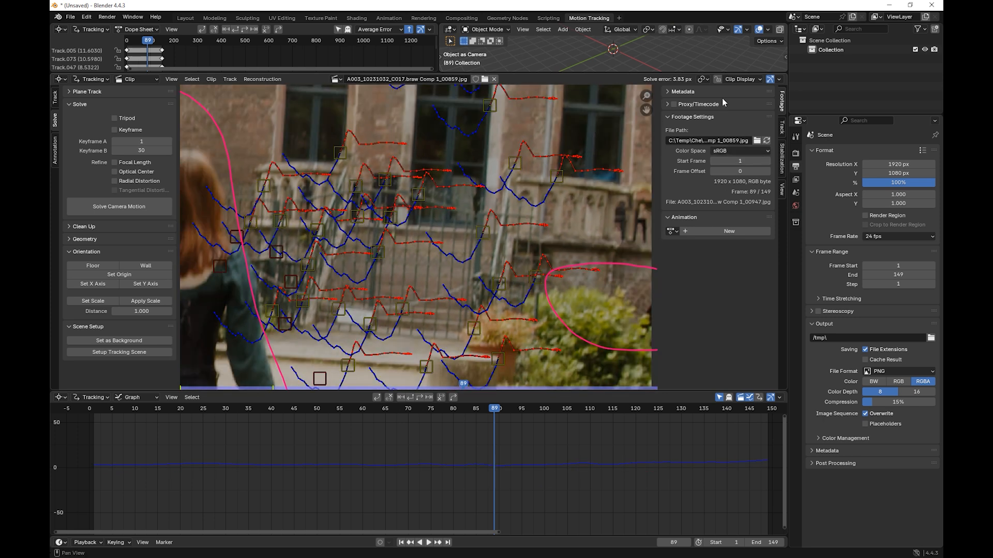
{"action": "left_click", "coordinate": [737, 79]}
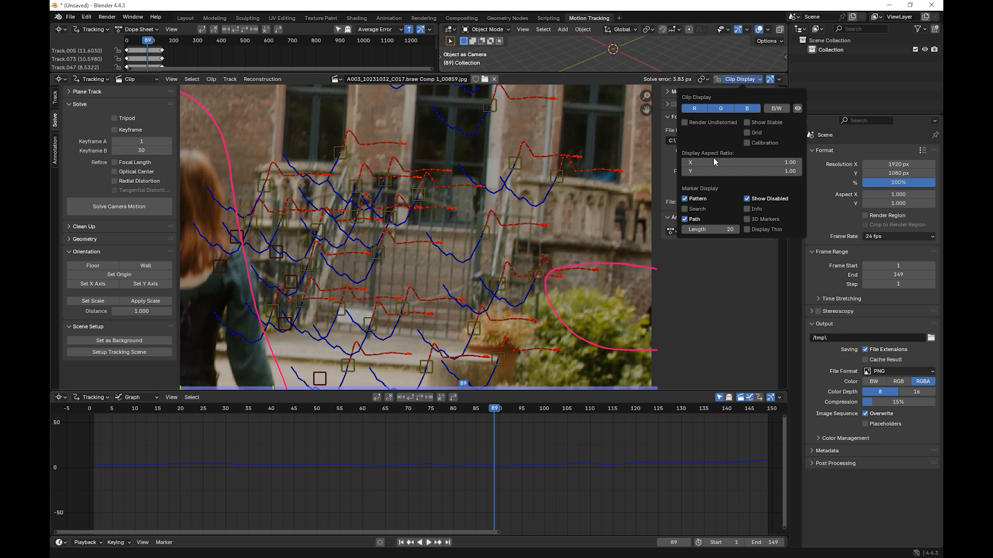
{"action": "left_click", "coordinate": [685, 219]}
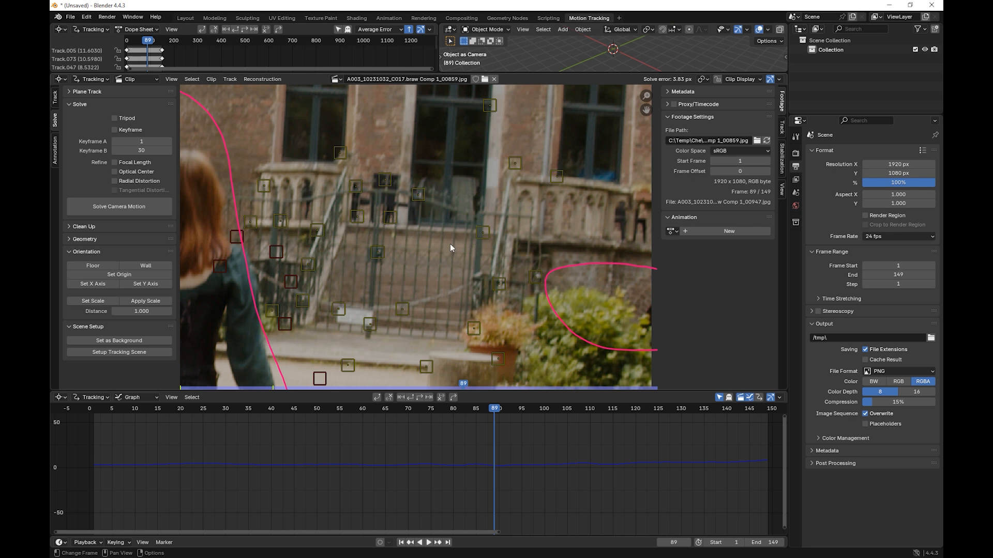
Step: Delete the track on the gate's right post
{"action": "left_click", "coordinate": [482, 232]}
{"action": "scroll", "coordinate": [484, 236], "scroll_direction": "up", "scroll_amount": 1}
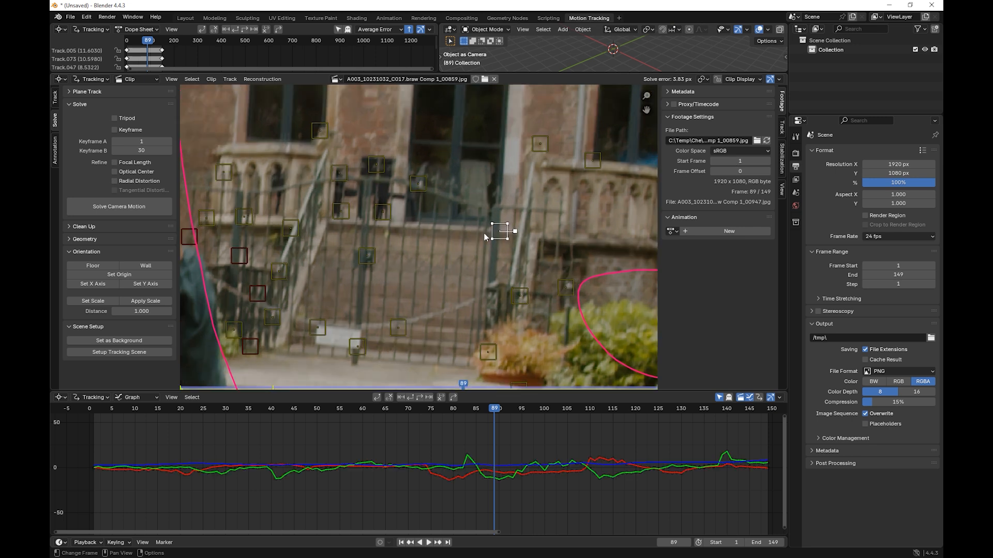
{"action": "scroll", "coordinate": [510, 230], "scroll_direction": "up", "scroll_amount": 1}
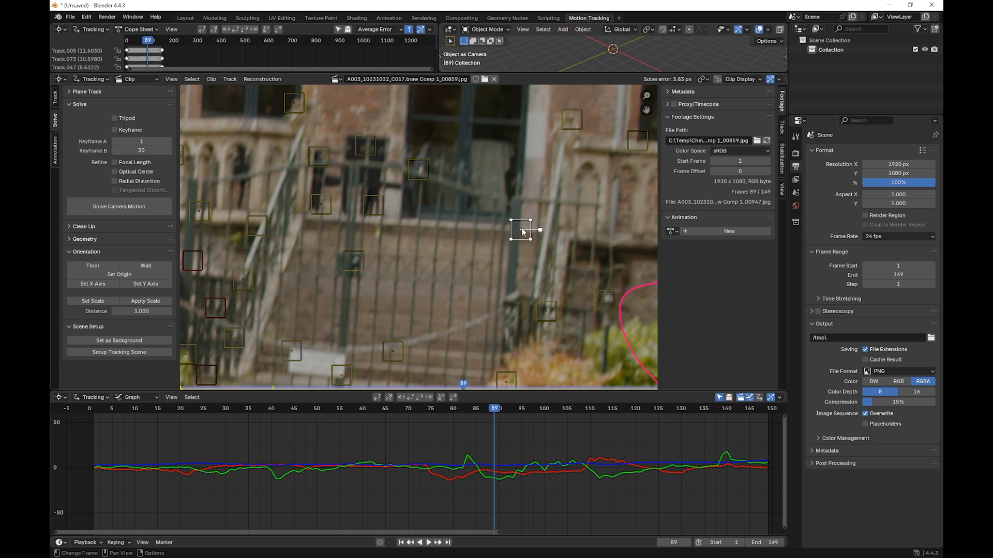
{"action": "key", "text": "Delete"}
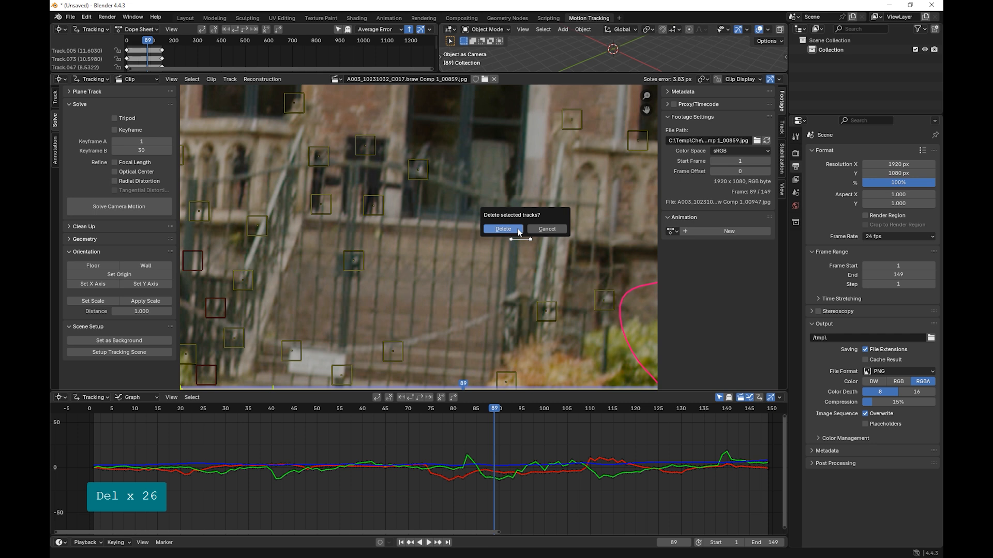
{"action": "key", "text": "Return"}
Step: Delete the two tracks beside the dark window above the gate
{"action": "left_click", "coordinate": [417, 169]}
{"action": "key", "text": "Delete"}
{"action": "key", "text": "Return"}
{"action": "left_click", "coordinate": [372, 151]}
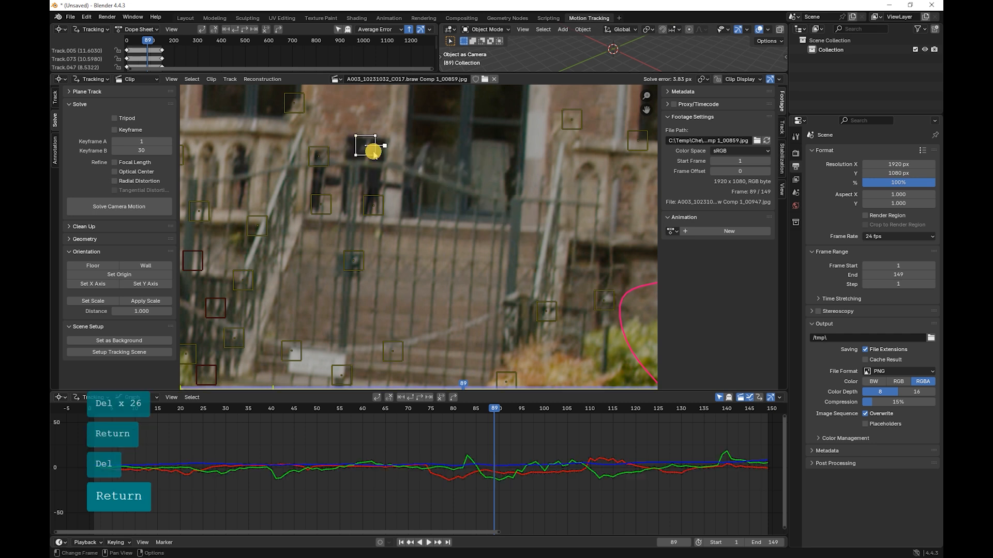
{"action": "key", "text": "Delete"}
{"action": "key", "text": "Return"}
Step: Delete the next stray tracks around the upper left part of the gate
{"action": "middle_click_drag", "start_coordinate": [354, 169], "coordinate": [454, 174]}
{"action": "left_click", "coordinate": [398, 144]}
{"action": "key", "text": "Delete"}
{"action": "key", "text": "Return"}
{"action": "left_click", "coordinate": [361, 263]}
{"action": "key", "text": "Delete"}
{"action": "key", "text": "Return"}
Step: Delete the tracks on the stair railing and on the stone balustrade and wall left of the gate
{"action": "left_click", "coordinate": [361, 215]}
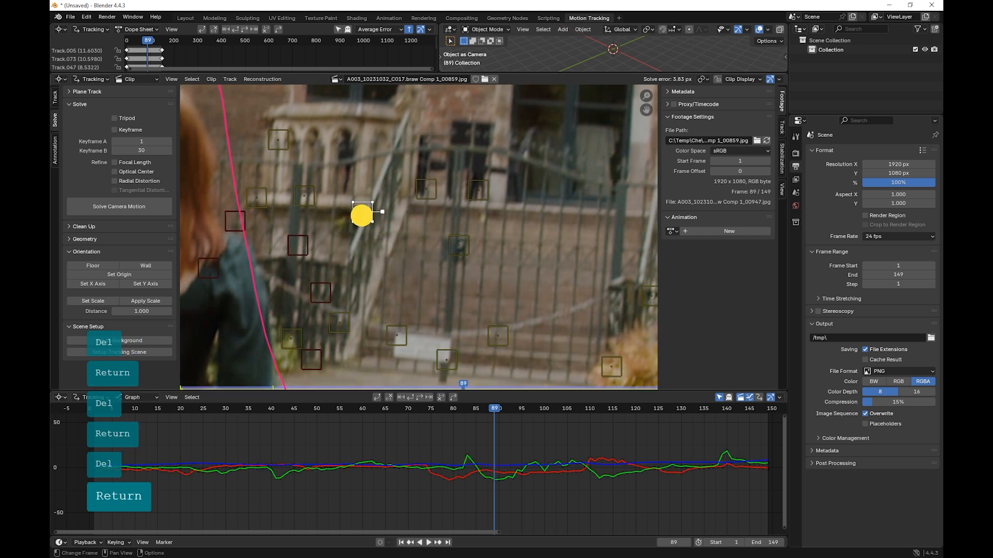
{"action": "left_click", "coordinate": [296, 201]}
{"action": "key", "text": "Delete"}
{"action": "key", "text": "Return"}
{"action": "left_click", "coordinate": [259, 201]}
{"action": "key", "text": "Delete"}
{"action": "key", "text": "Return"}
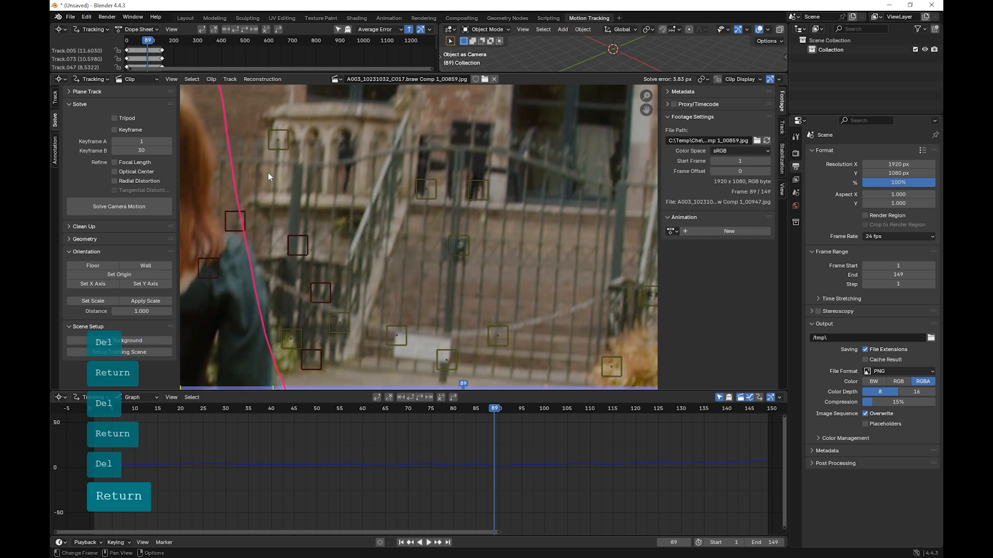
{"action": "left_click", "coordinate": [273, 145]}
{"action": "key", "text": "Delete"}
{"action": "key", "text": "Return"}
{"action": "left_click", "coordinate": [450, 246]}
{"action": "key", "text": "Delete"}
{"action": "key", "text": "Return"}
{"action": "key", "text": "ctrl+z"}
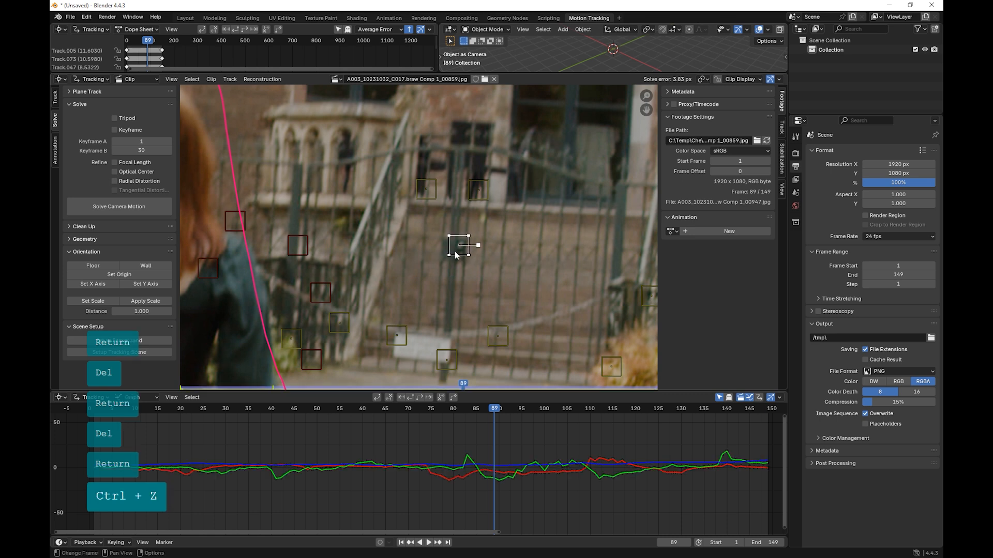
Step: Delete the two tracks on the dark figures behind the upper gate bars
{"action": "left_click", "coordinate": [475, 199]}
{"action": "key", "text": "Delete"}
{"action": "key", "text": "Return"}
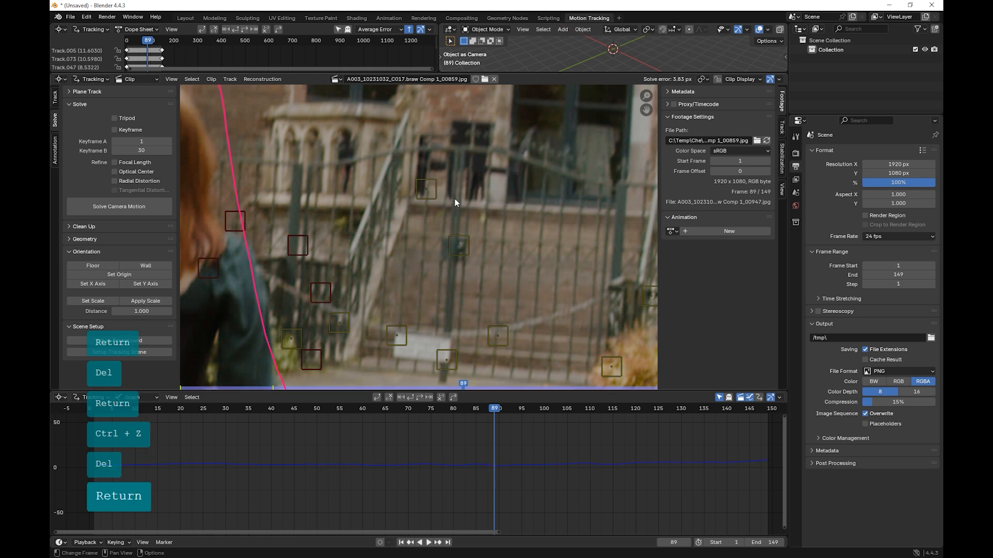
{"action": "left_click", "coordinate": [429, 193]}
{"action": "key", "text": "Delete"}
{"action": "key", "text": "Return"}
Step: Delete the two disabled tracks on the fence between the woman and the stair railing
{"action": "left_click", "coordinate": [345, 245]}
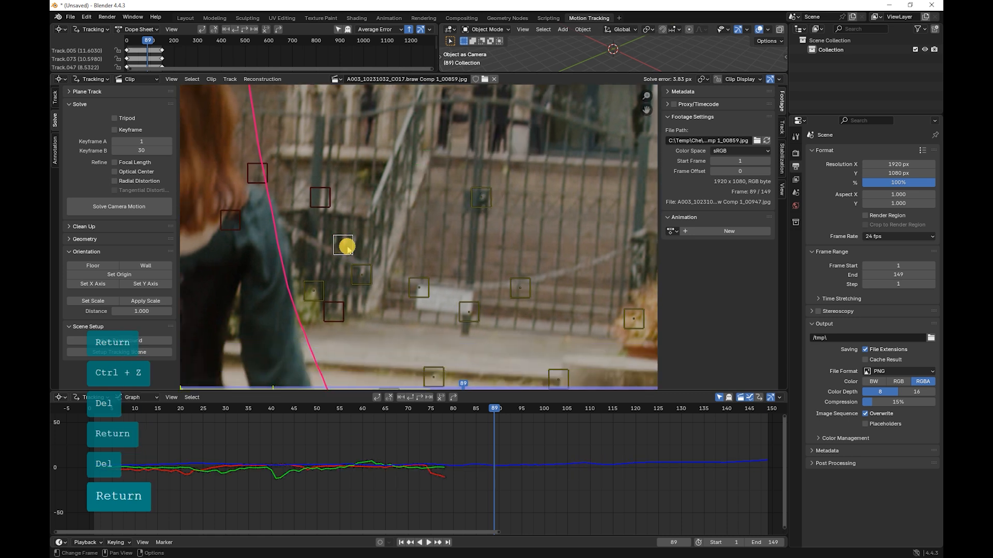
{"action": "key", "text": "Delete"}
{"action": "key", "text": "Return"}
{"action": "left_click", "coordinate": [318, 196]}
{"action": "key", "text": "Delete"}
{"action": "key", "text": "Return"}
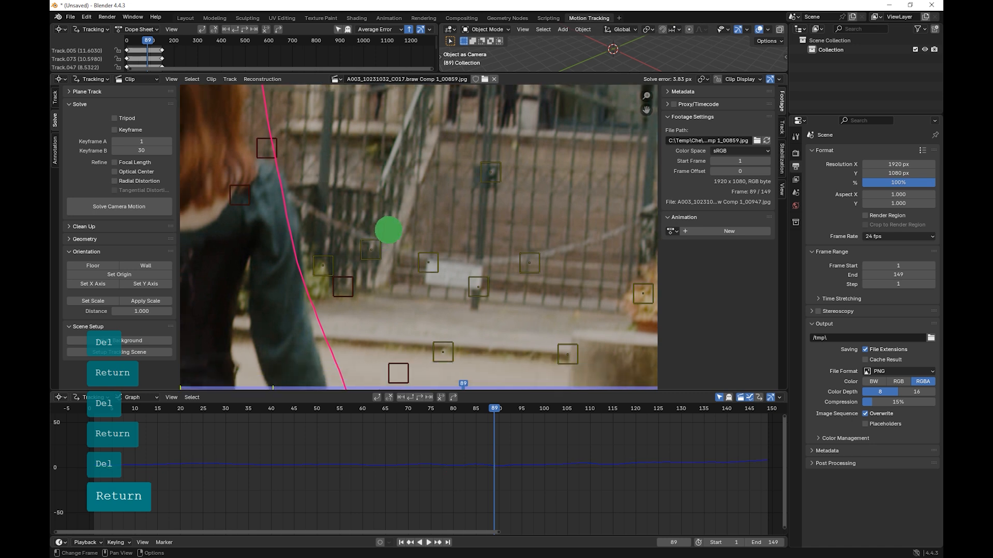
Step: Delete the three remaining tracks at the foot of the fence beside the woman's arm
{"action": "left_click", "coordinate": [328, 255]}
{"action": "key", "text": "Delete"}
{"action": "key", "text": "Return"}
{"action": "left_click", "coordinate": [347, 274]}
{"action": "key", "text": "Delete"}
{"action": "key", "text": "Return"}
{"action": "left_click", "coordinate": [371, 241]}
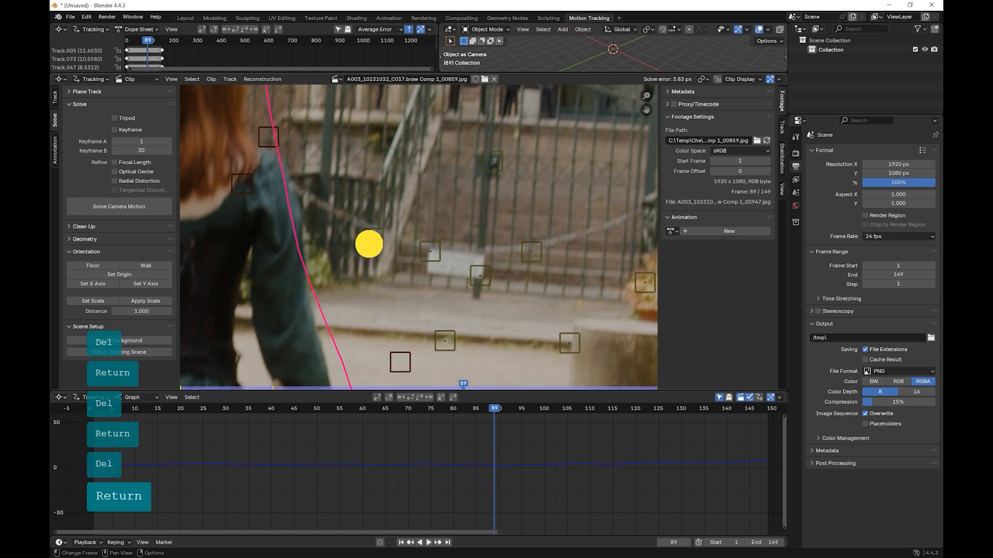
{"action": "key", "text": "Delete"}
{"action": "key", "text": "Return"}
Step: Delete the tracks on the gate's white sign, its lower centre post and its lower right bars
{"action": "left_click", "coordinate": [429, 252]}
{"action": "key", "text": "Delete"}
{"action": "key", "text": "Return"}
{"action": "left_click", "coordinate": [469, 272]}
{"action": "key", "text": "Delete"}
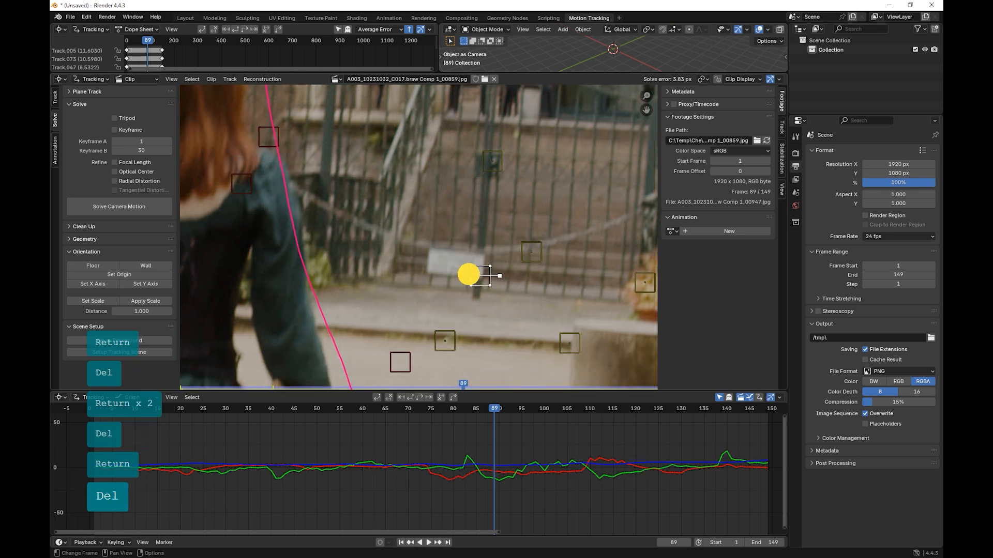
{"action": "key", "text": "Return"}
{"action": "left_click", "coordinate": [528, 253]}
{"action": "key", "text": "Delete"}
{"action": "key", "text": "Return"}
Step: Delete the track on the stone ledge beside the tree stump and the one on the potted plant
{"action": "middle_click_drag", "start_coordinate": [439, 306], "coordinate": [354, 275]}
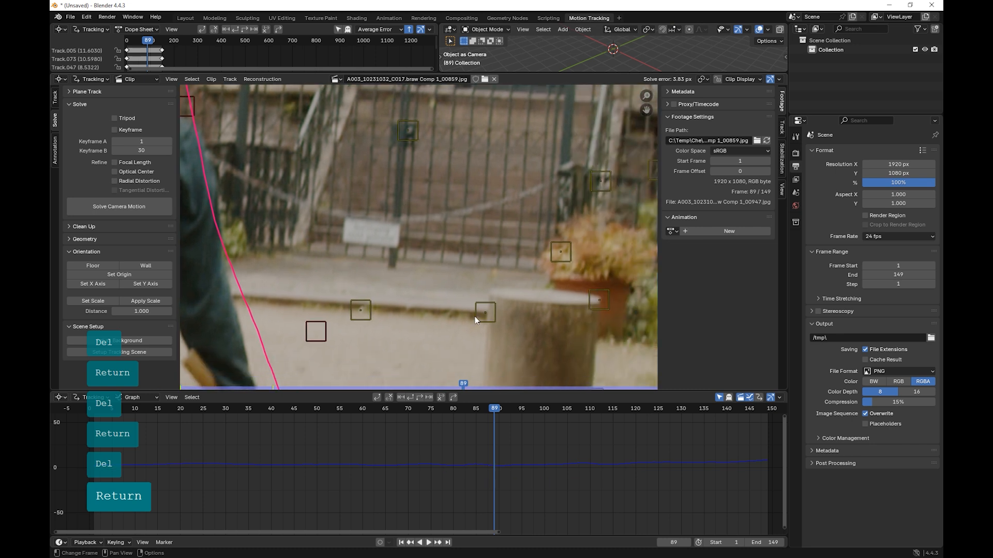
{"action": "left_click", "coordinate": [479, 316]}
{"action": "key", "text": "Delete"}
{"action": "key", "text": "Return"}
{"action": "middle_click_drag", "start_coordinate": [510, 290], "coordinate": [471, 296]}
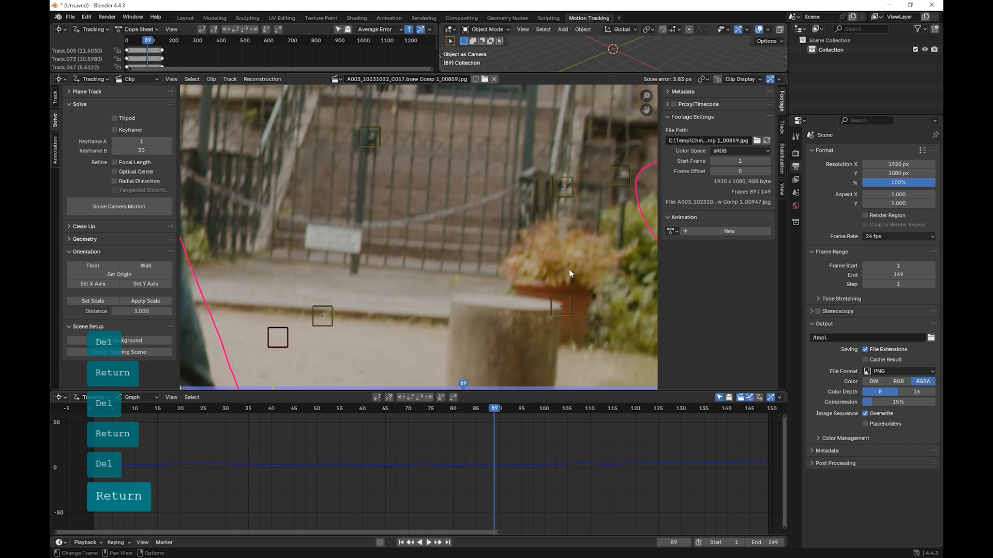
{"action": "middle_click_drag", "start_coordinate": [567, 274], "coordinate": [525, 299]}
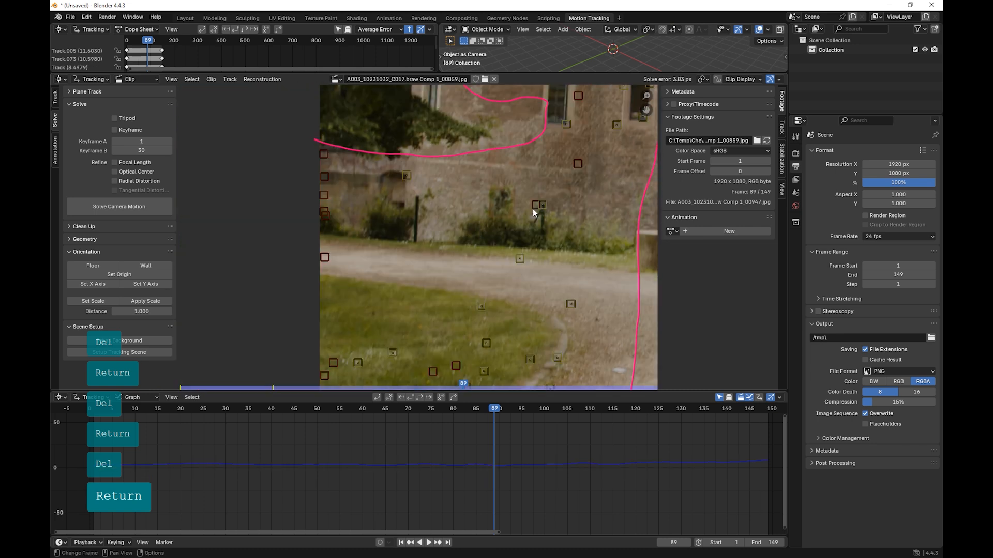
Step: Re-solve the camera motion with the remaining tracks, repeating the solve at frame 20 with keyframes 9 and 81
{"action": "left_click", "coordinate": [131, 202]}
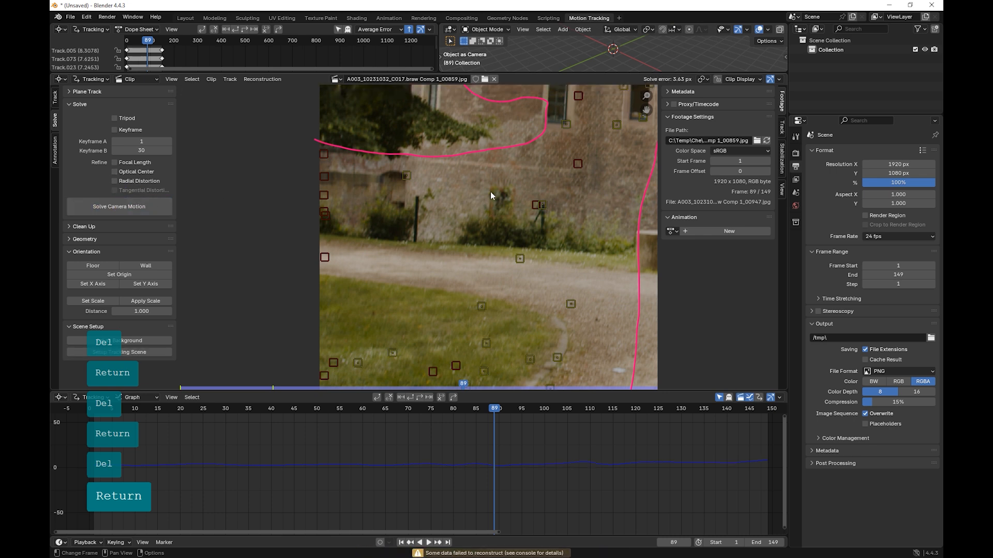
{"action": "middle_click_drag", "start_coordinate": [504, 194], "coordinate": [224, 204]}
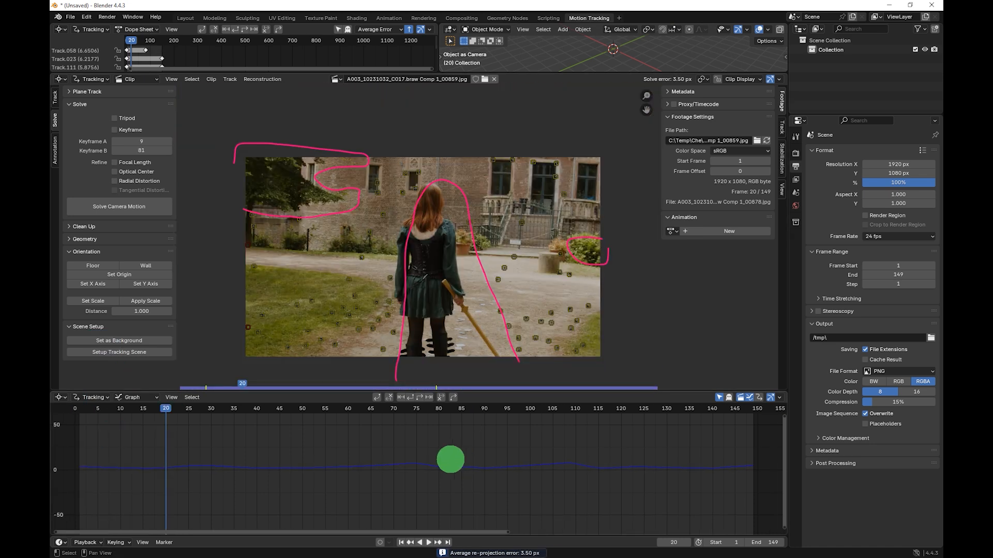
{"action": "middle_click_drag", "start_coordinate": [451, 459], "coordinate": [458, 454]}
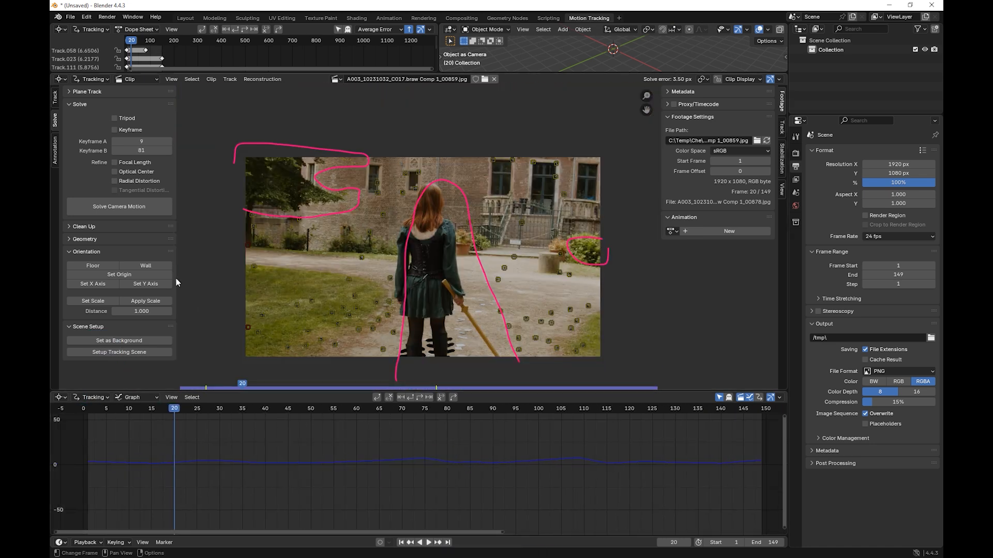
{"action": "left_click", "coordinate": [123, 206]}
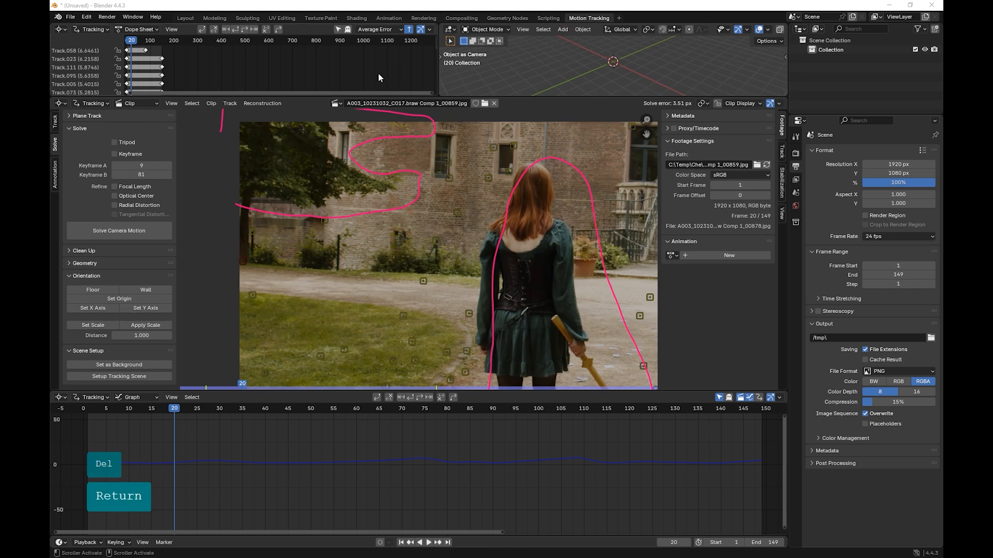
Step: Enlarge the error-sorted track list and select high-error tracks, including Track.058, Track.023, Track.095, Track.005 and Track.092, to examine their positions in the footage
{"action": "left_click", "coordinate": [83, 51]}
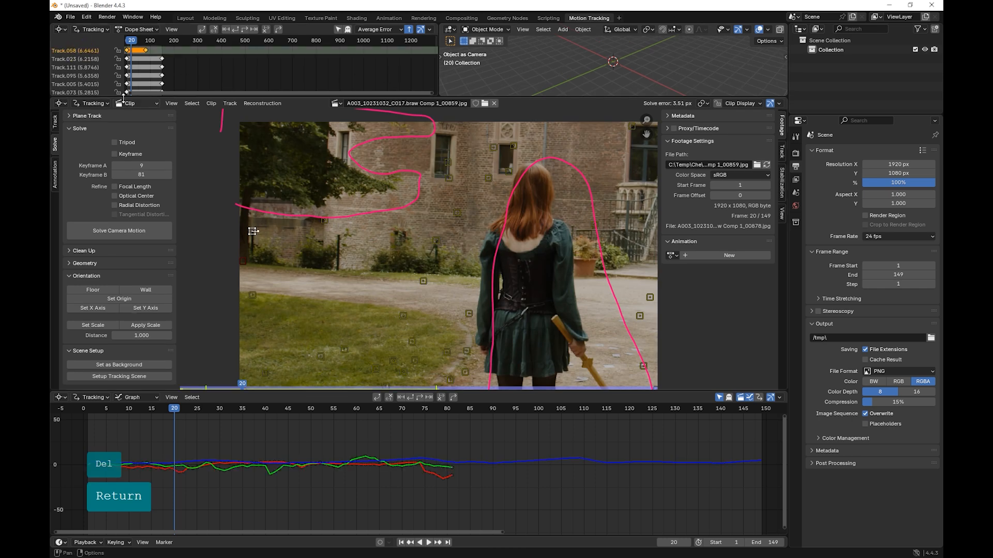
{"action": "left_click_drag", "start_coordinate": [122, 99], "coordinate": [122, 209]}
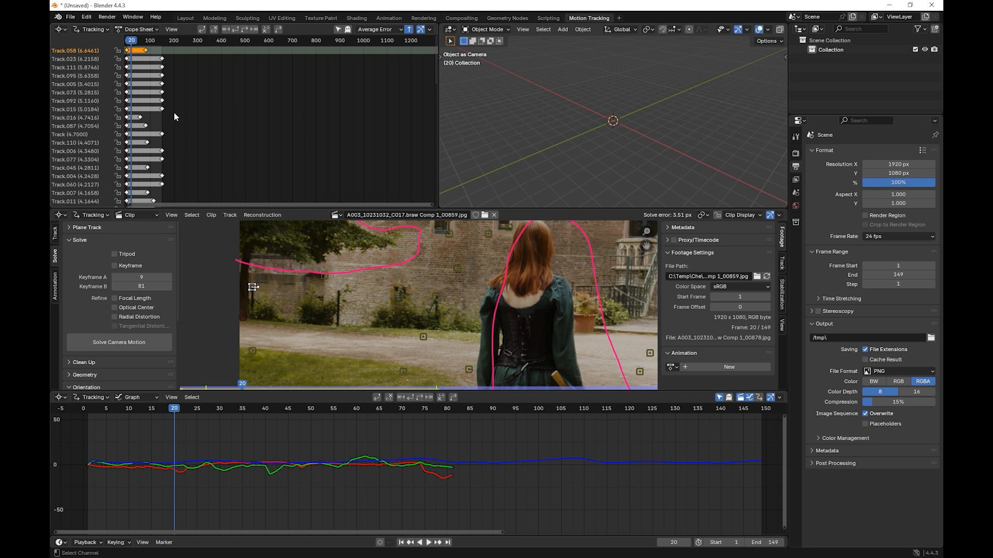
{"action": "scroll", "coordinate": [452, 321], "scroll_direction": "down", "scroll_amount": 4}
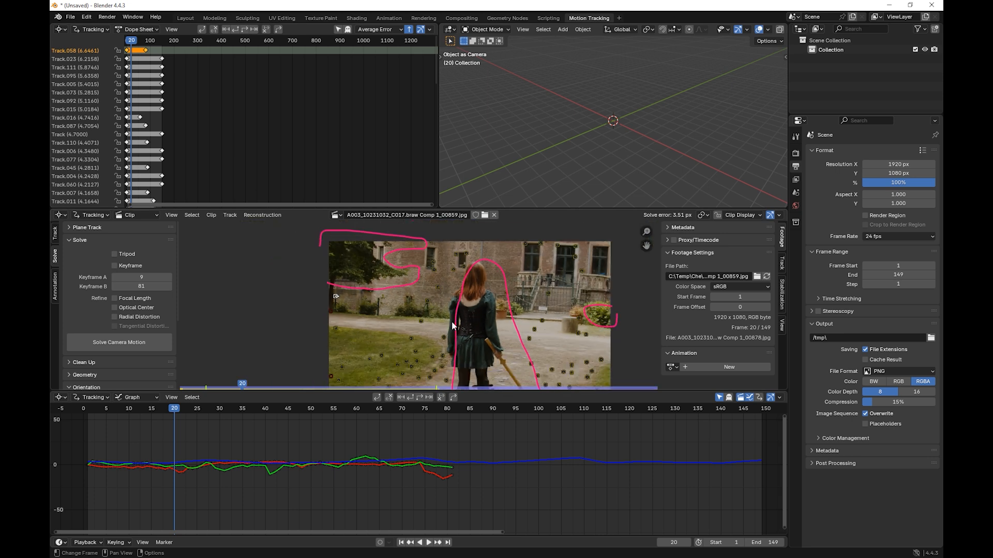
{"action": "left_click", "coordinate": [78, 59], "text": "shift"}
{"action": "left_click", "coordinate": [76, 75], "text": "shift"}
{"action": "left_click", "coordinate": [74, 84], "text": "shift"}
{"action": "left_click", "coordinate": [72, 100], "text": "shift"}
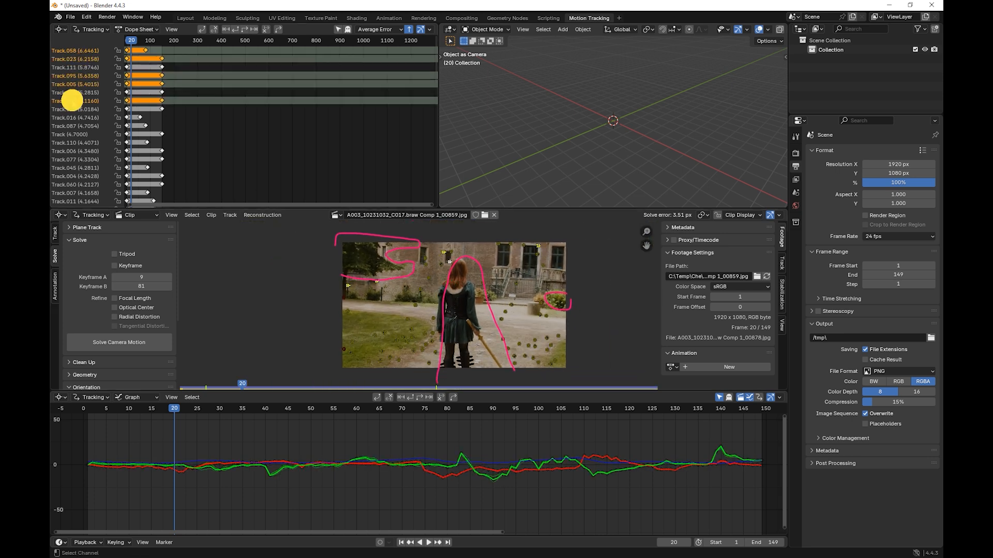
{"action": "left_click", "coordinate": [75, 117], "text": "shift"}
{"action": "left_click", "coordinate": [75, 134], "text": "shift"}
{"action": "left_click", "coordinate": [75, 160], "text": "shift"}
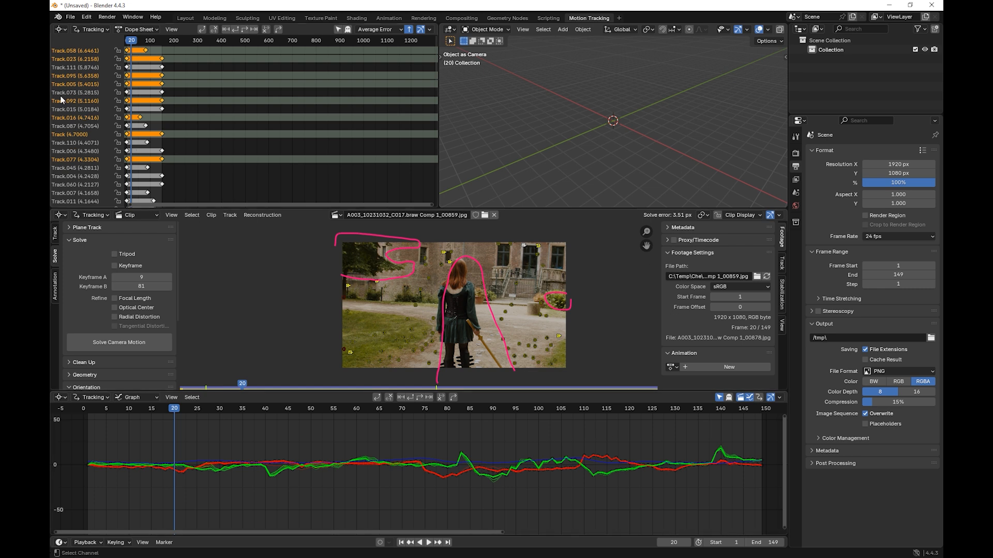
{"action": "scroll", "coordinate": [442, 333], "scroll_direction": "up", "scroll_amount": 2}
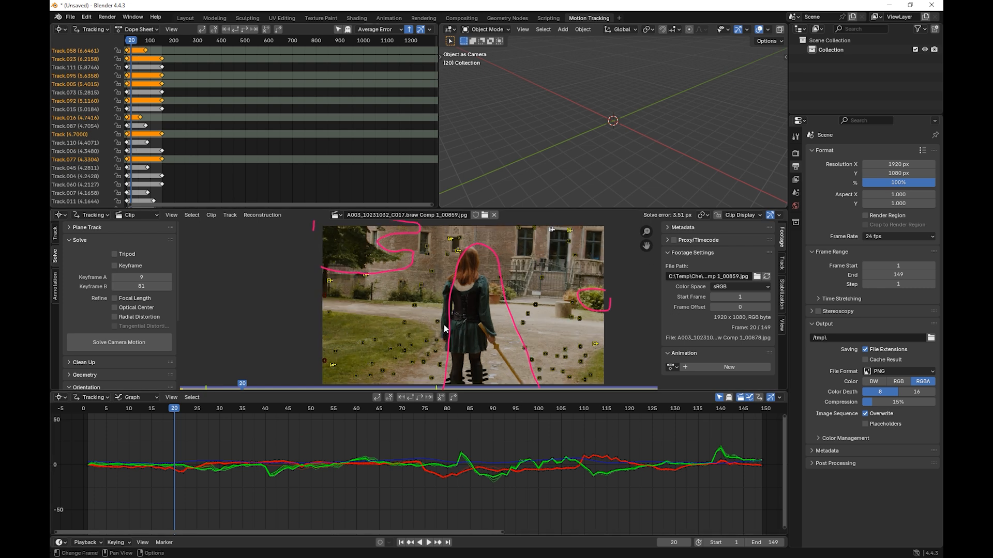
{"action": "mouse_move", "coordinate": [456, 324]}
{"action": "middle_mouse_down"}
{"action": "mouse_move", "coordinate": [455, 294]}
{"action": "mouse_move", "coordinate": [438, 318]}
{"action": "middle_mouse_up"}
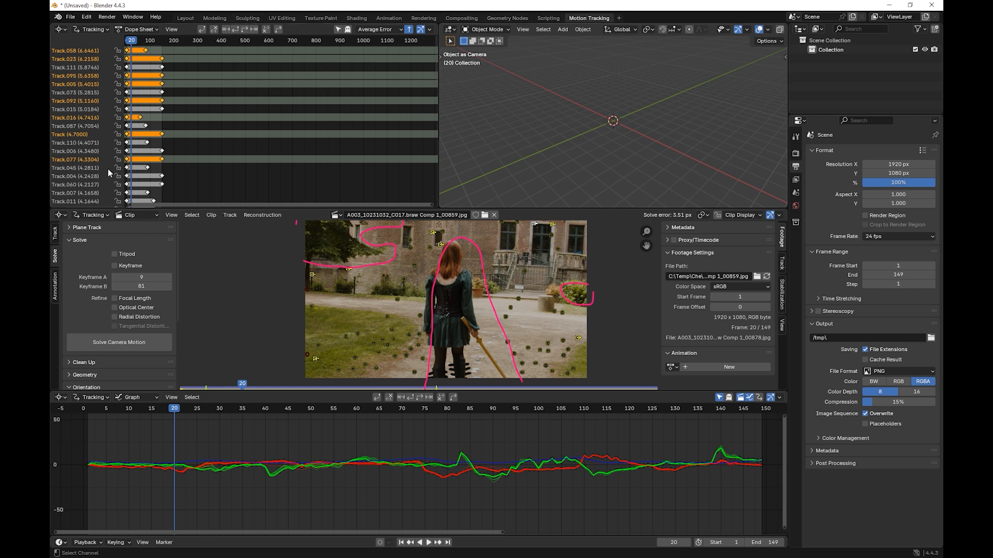
Step: Undo the recent track selections
{"action": "key", "text": "ctrl+z"}
{"action": "key", "text": "ctrl+z"}
{"action": "key", "text": "ctrl+z"}
{"action": "key", "text": "ctrl+z"}
{"action": "key", "text": "ctrl+z"}
{"action": "key", "text": "ctrl+z"}
{"action": "key", "text": "ctrl+z"}
{"action": "key", "text": "ctrl+z"}
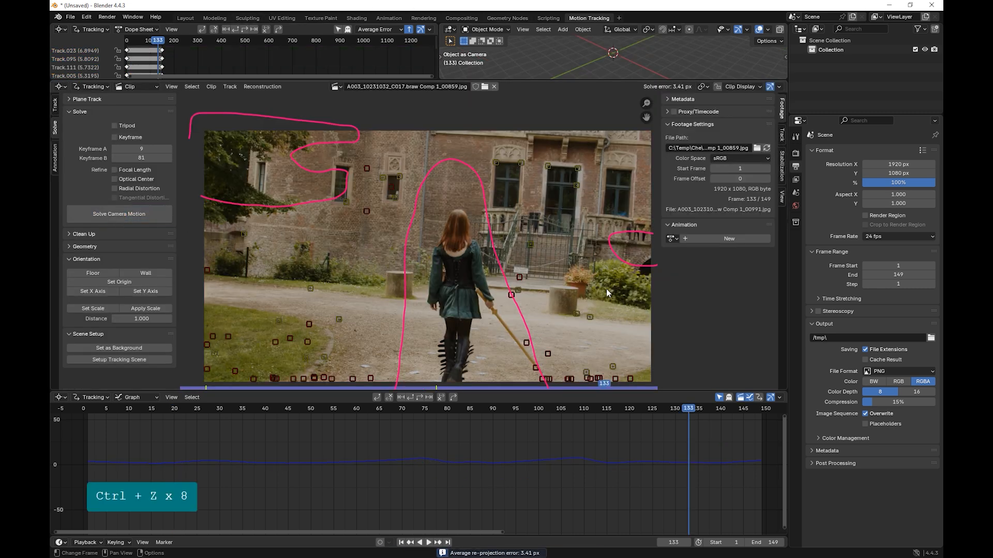
Step: Look through the clip's stabilization, view and track settings, and examine the camera's sensor width and lens focal length
{"action": "left_click", "coordinate": [782, 138]}
{"action": "left_click", "coordinate": [781, 167]}
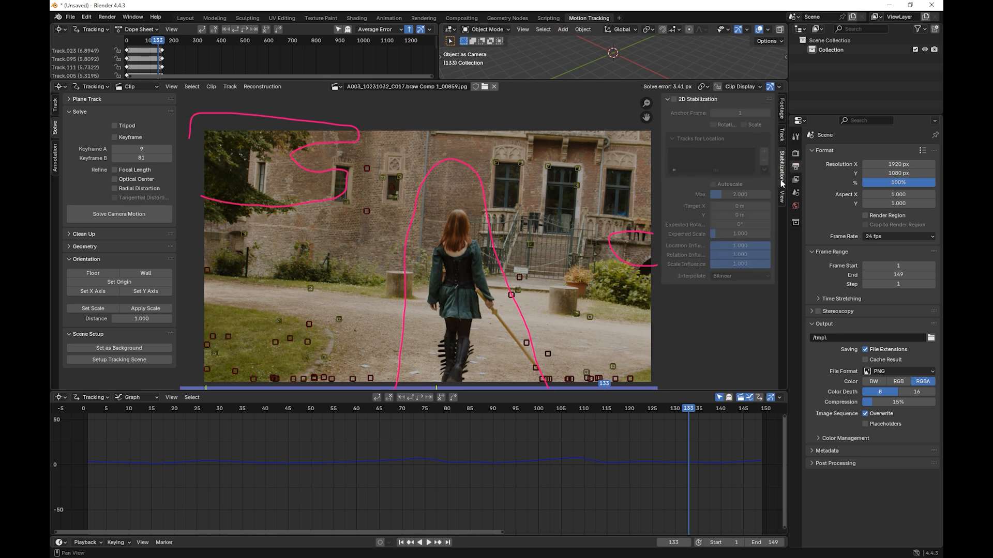
{"action": "left_click", "coordinate": [783, 199]}
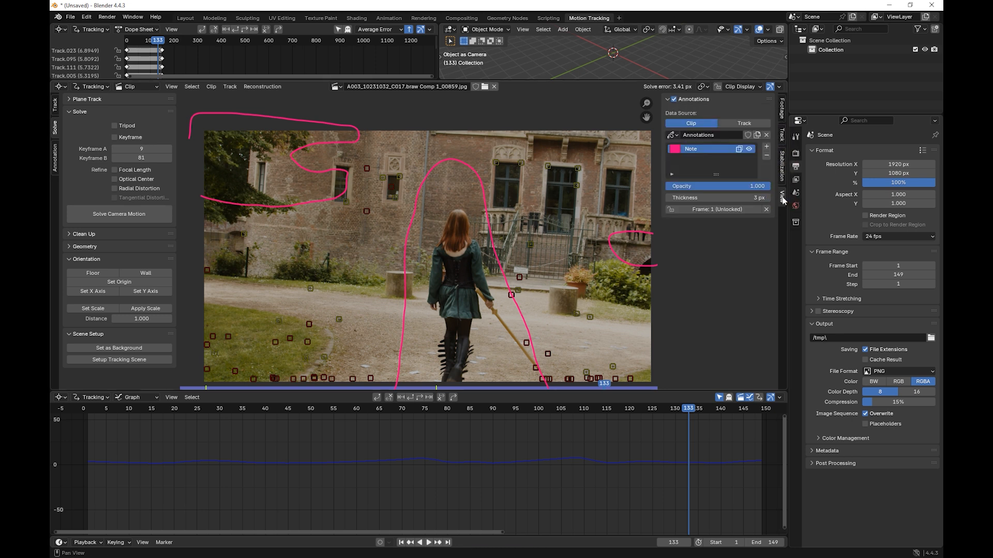
{"action": "left_click", "coordinate": [782, 135]}
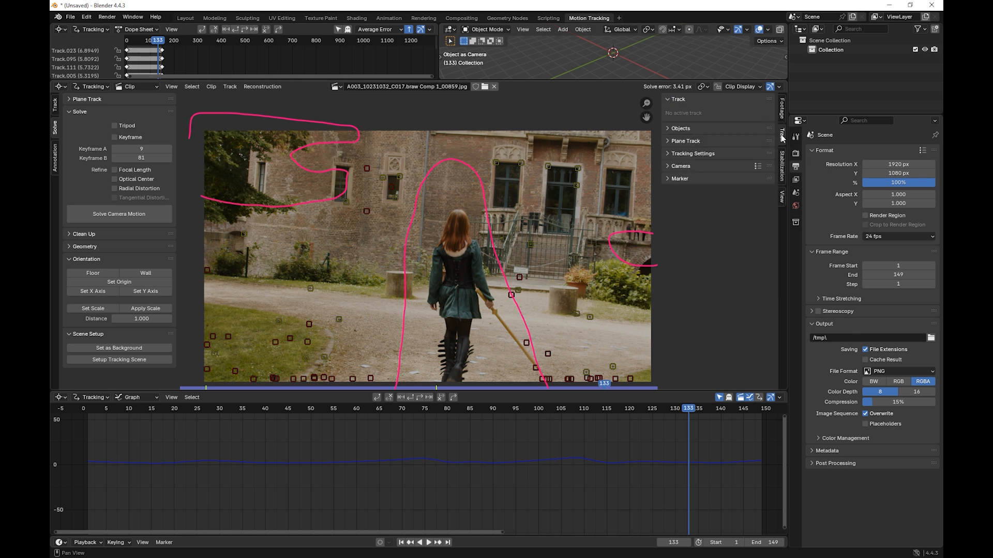
{"action": "left_click", "coordinate": [668, 166]}
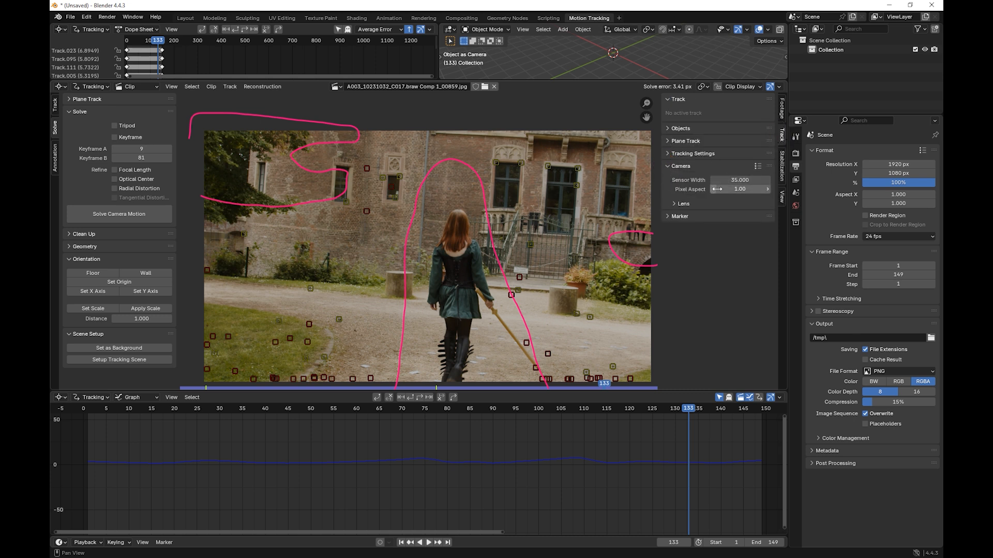
{"action": "left_click", "coordinate": [677, 203]}
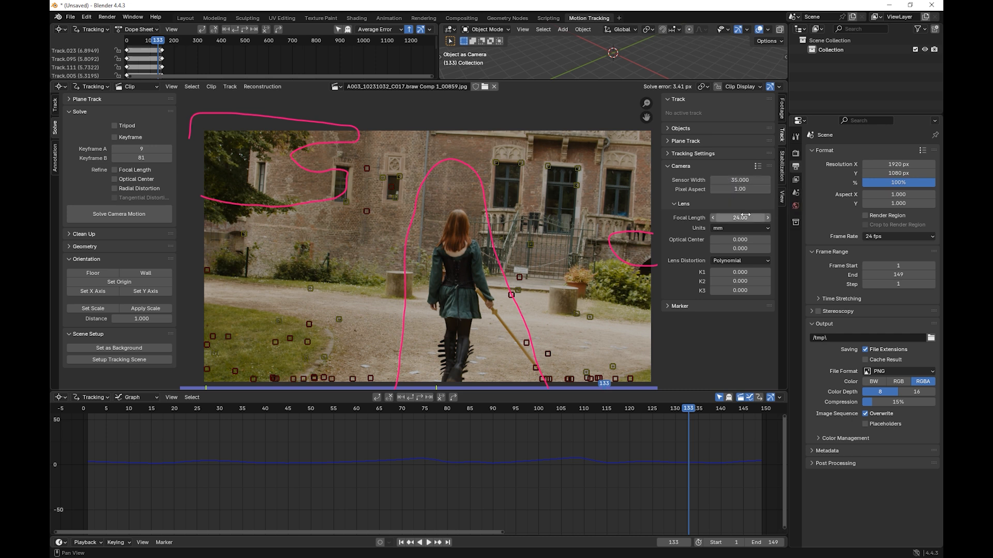
{"action": "left_click_drag", "start_coordinate": [739, 217], "coordinate": [716, 202]}
{"action": "left_click", "coordinate": [671, 166]}
Step: Enable refinement of focal length and radial distortion, and re-solve the camera motion
{"action": "left_click", "coordinate": [114, 171]}
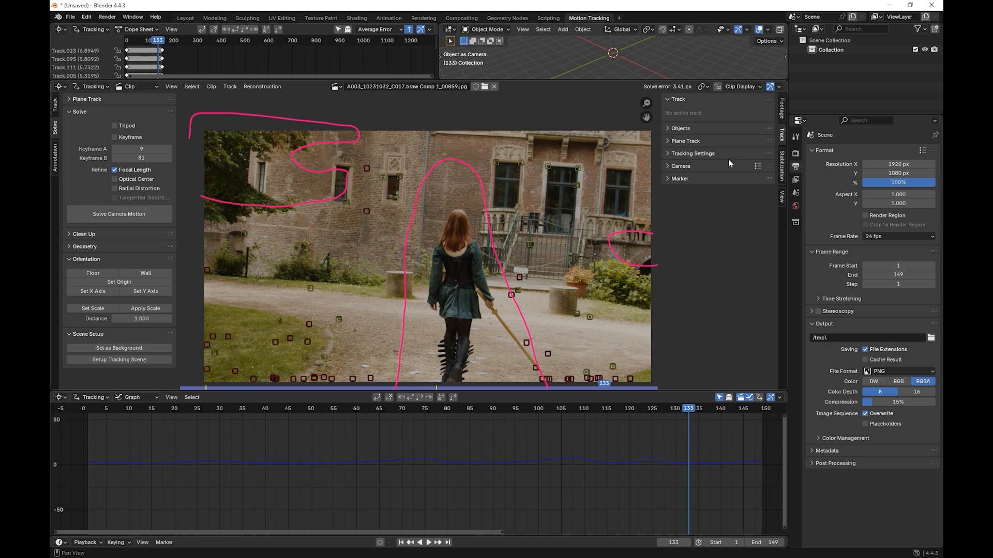
{"action": "left_click", "coordinate": [671, 166]}
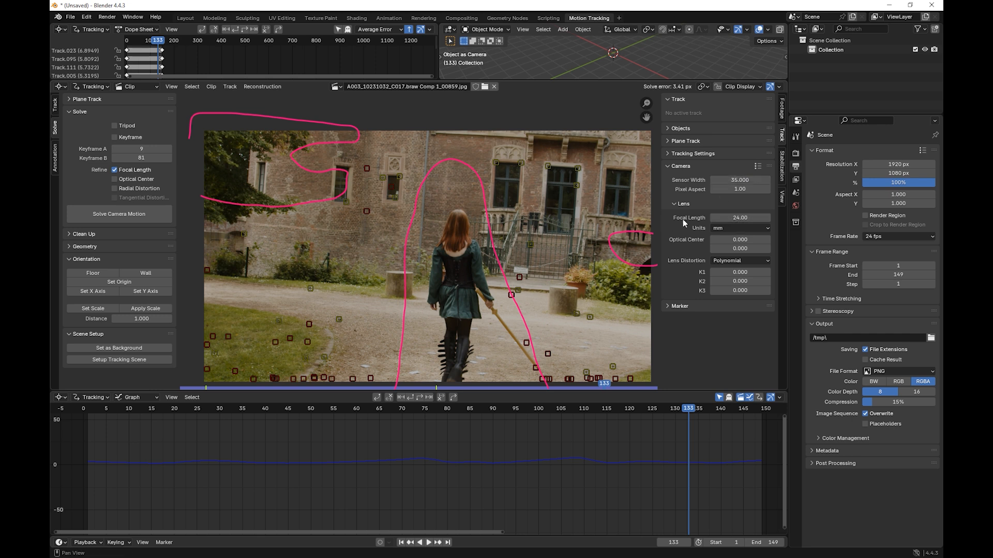
{"action": "left_click", "coordinate": [115, 188]}
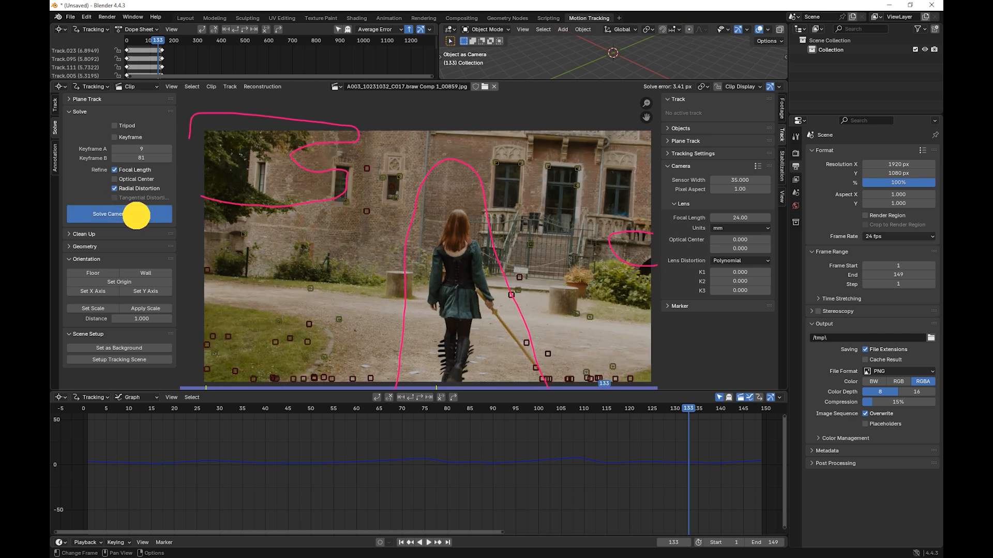
{"action": "left_click", "coordinate": [136, 215]}
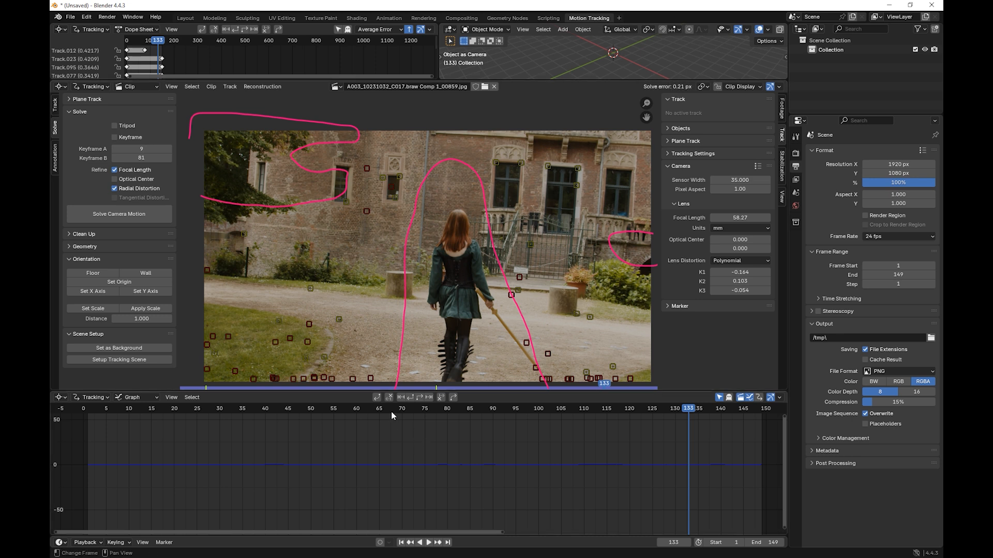
Step: Go to frame 64, set up the tracking scene from the solve, and enlarge the 3D viewport
{"action": "mouse_move", "coordinate": [391, 411]}
{"action": "left_mouse_down"}
{"action": "mouse_move", "coordinate": [173, 410]}
{"action": "mouse_move", "coordinate": [374, 408]}
{"action": "left_mouse_up"}
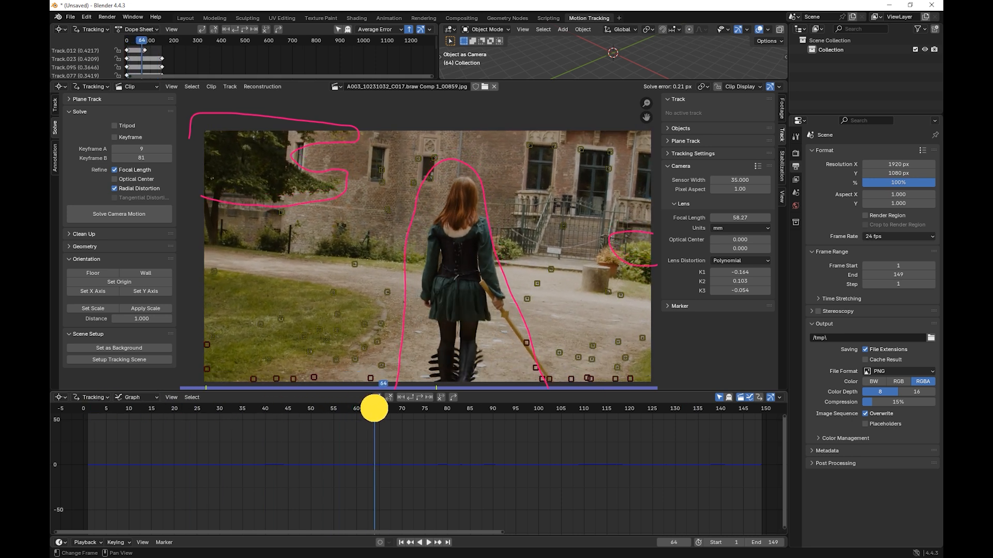
{"action": "left_click", "coordinate": [126, 361]}
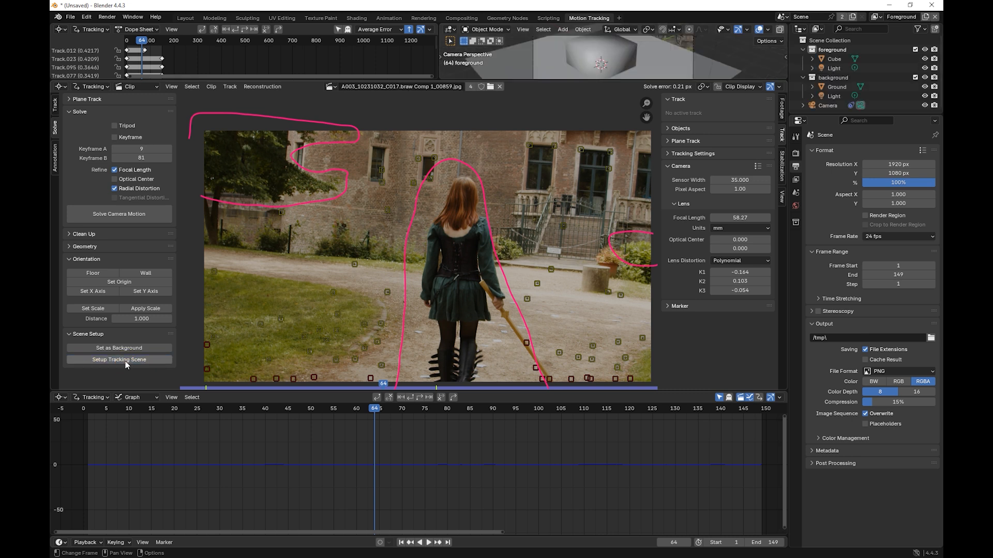
{"action": "left_click_drag", "start_coordinate": [512, 81], "coordinate": [525, 215]}
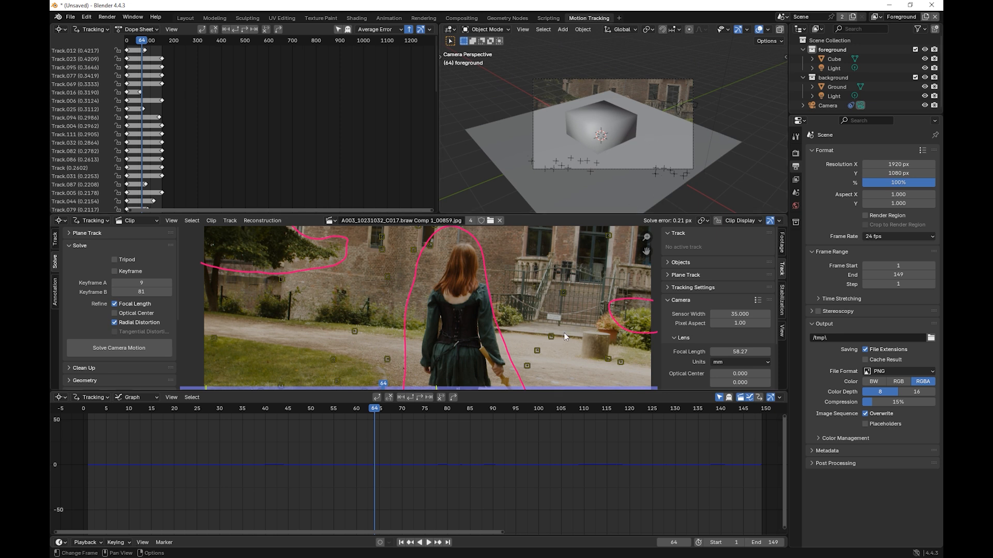
Step: Set the scene origin at the ground track on the path in front of the gate, beside the potted plant
{"action": "left_click", "coordinate": [551, 336]}
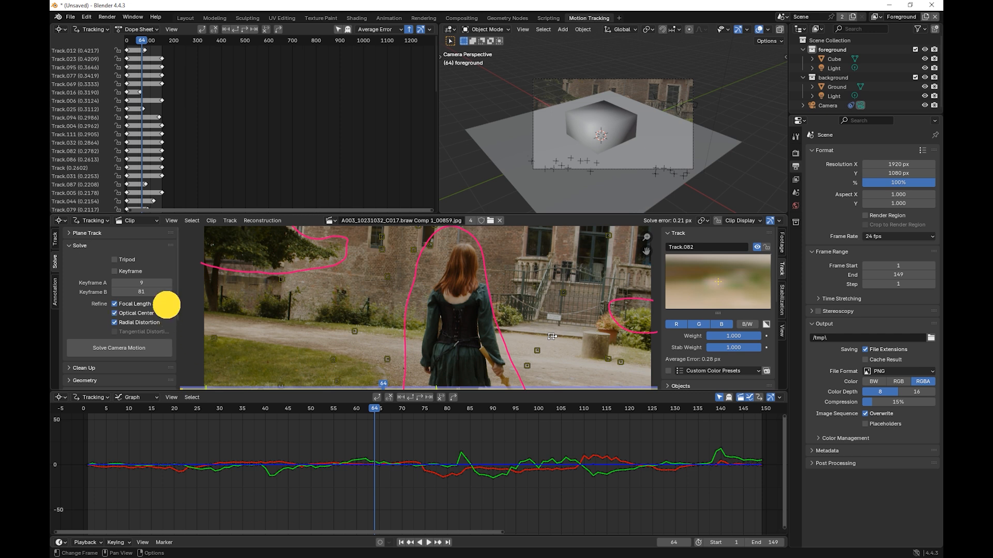
{"action": "left_click", "coordinate": [165, 259]}
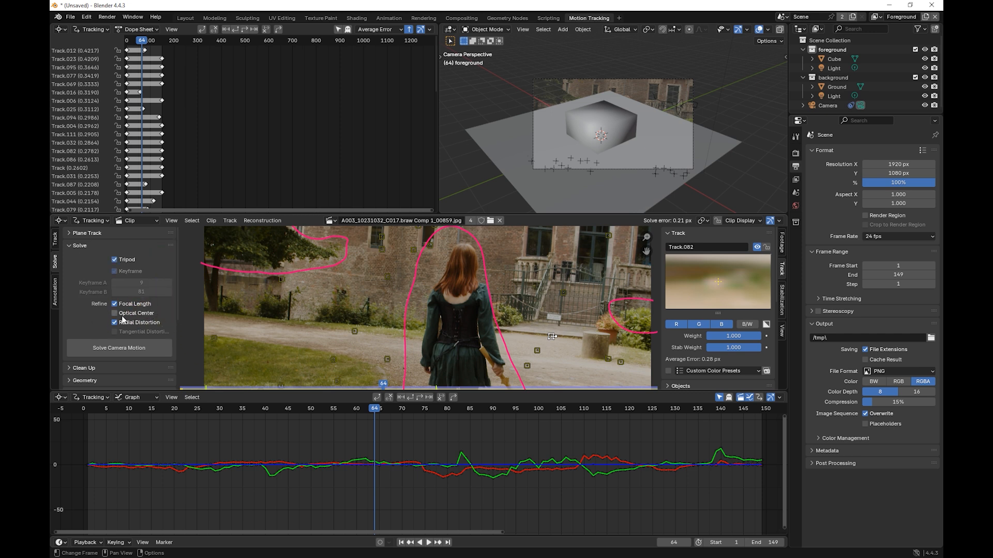
{"action": "scroll", "coordinate": [128, 311], "scroll_direction": "down", "scroll_amount": 4}
{"action": "left_click", "coordinate": [124, 342]}
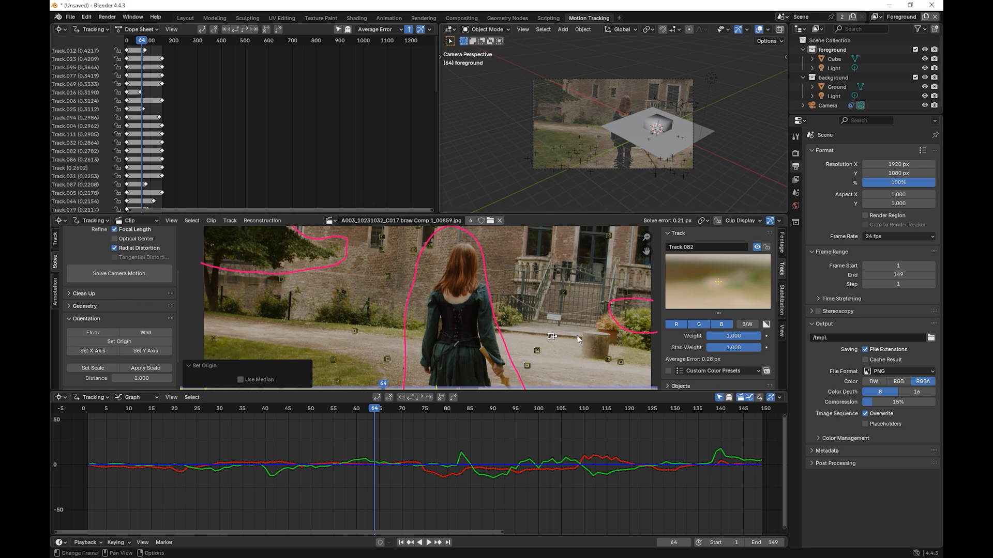
Step: Select the tracks at the doorway's two upper corners and set the scene scale from them with a distance of 1.000
{"action": "middle_click_drag", "start_coordinate": [578, 298], "coordinate": [543, 341]}
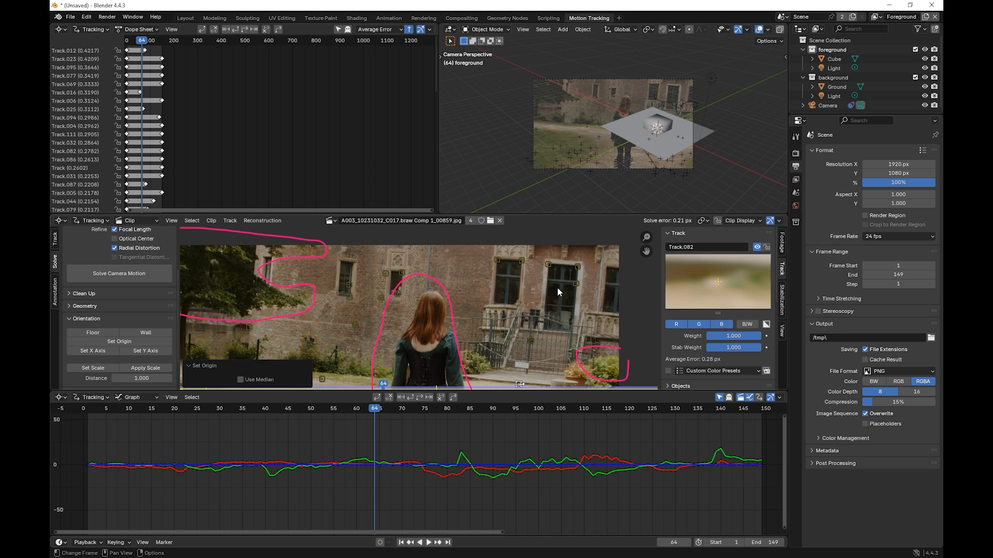
{"action": "left_click", "coordinate": [549, 264]}
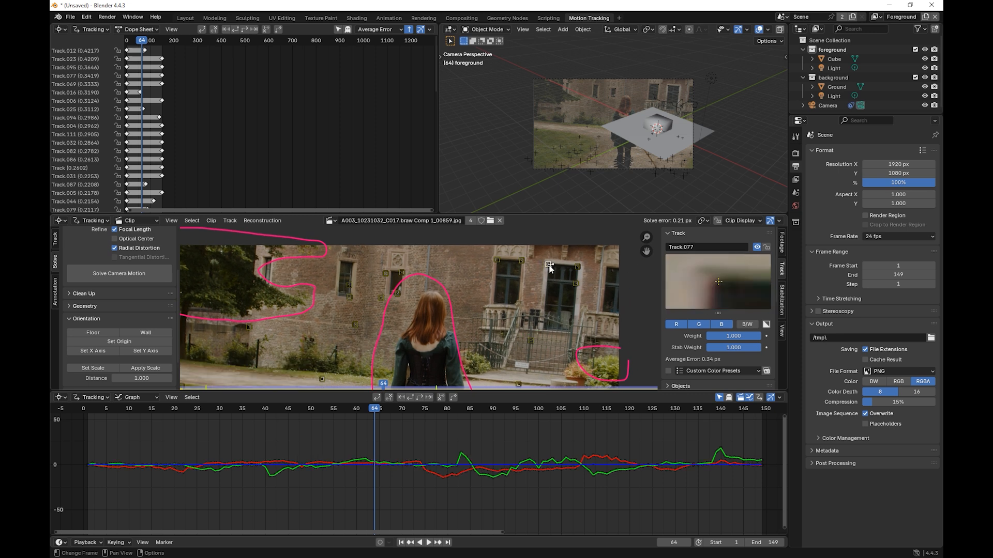
{"action": "left_click", "coordinate": [577, 270], "text": "ctrl"}
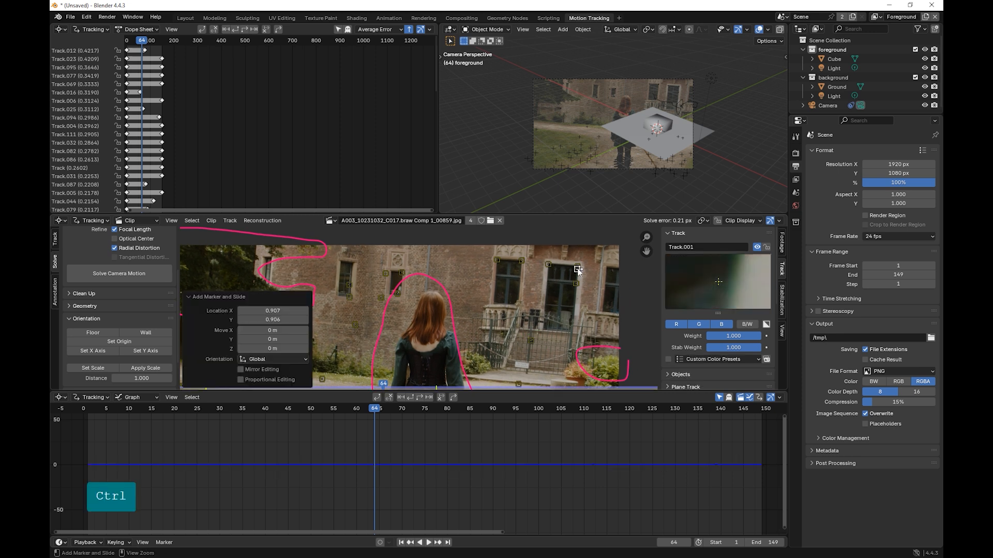
{"action": "key", "text": "ctrl+z"}
{"action": "left_click", "coordinate": [577, 268], "text": "shift"}
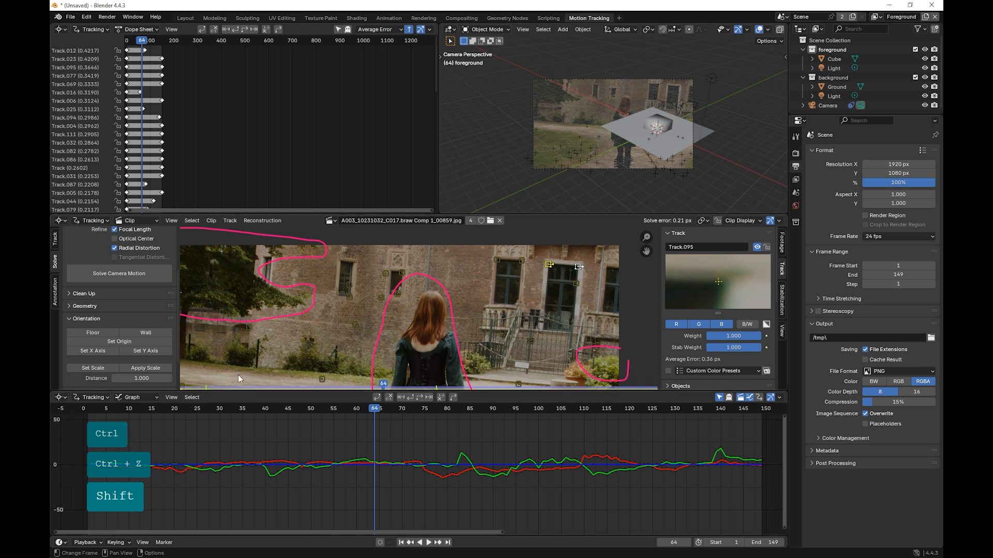
{"action": "left_click_drag", "start_coordinate": [179, 304], "coordinate": [179, 341]}
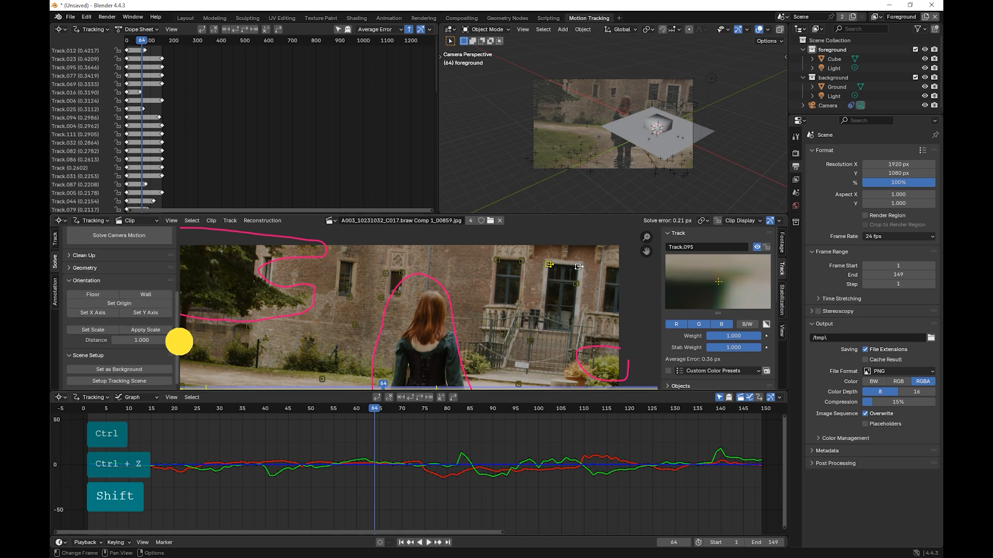
{"action": "left_click", "coordinate": [148, 340]}
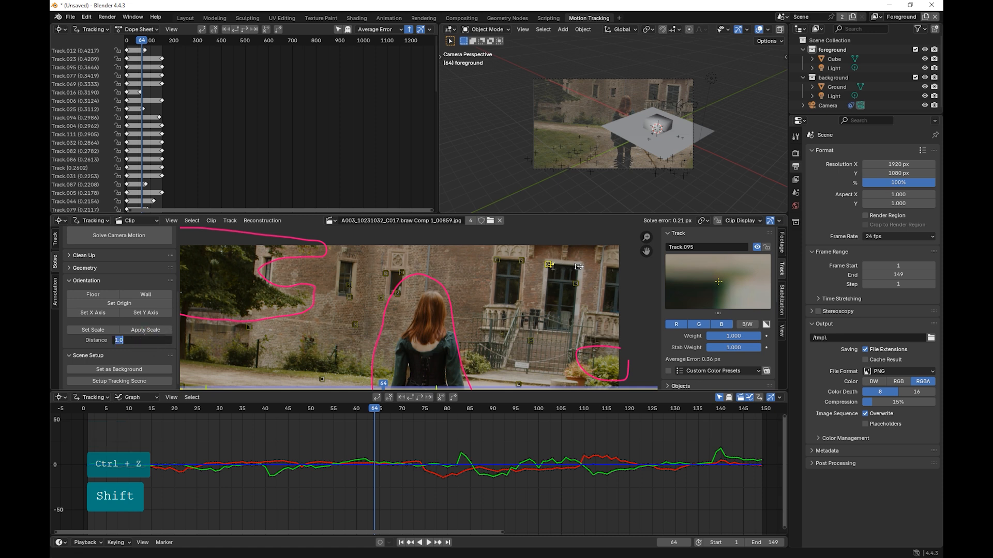
{"action": "left_click", "coordinate": [96, 330]}
{"action": "left_click", "coordinate": [95, 330]}
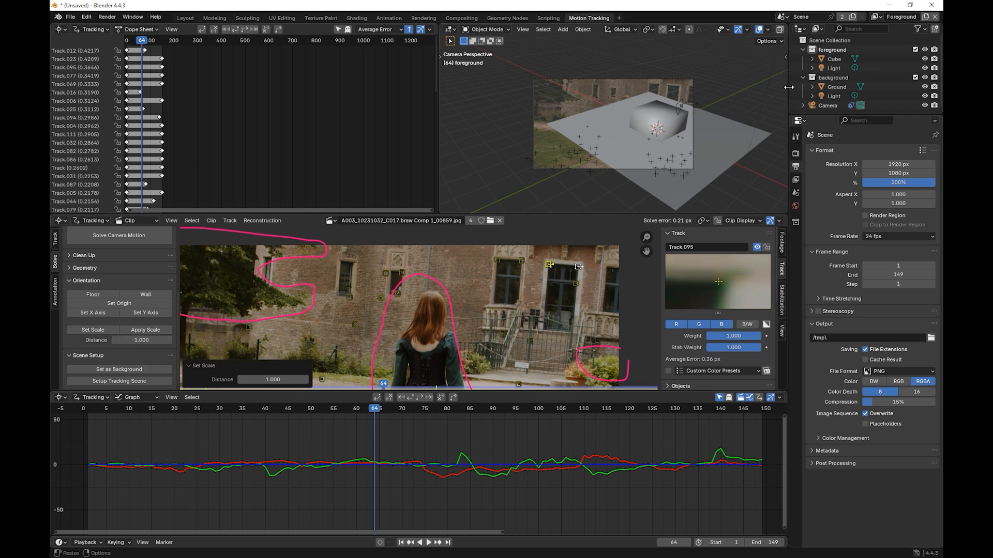
Step: Show the 3D viewport's transform values and check the scene's unit settings
{"action": "left_click", "coordinate": [781, 57]}
{"action": "left_click", "coordinate": [785, 57]}
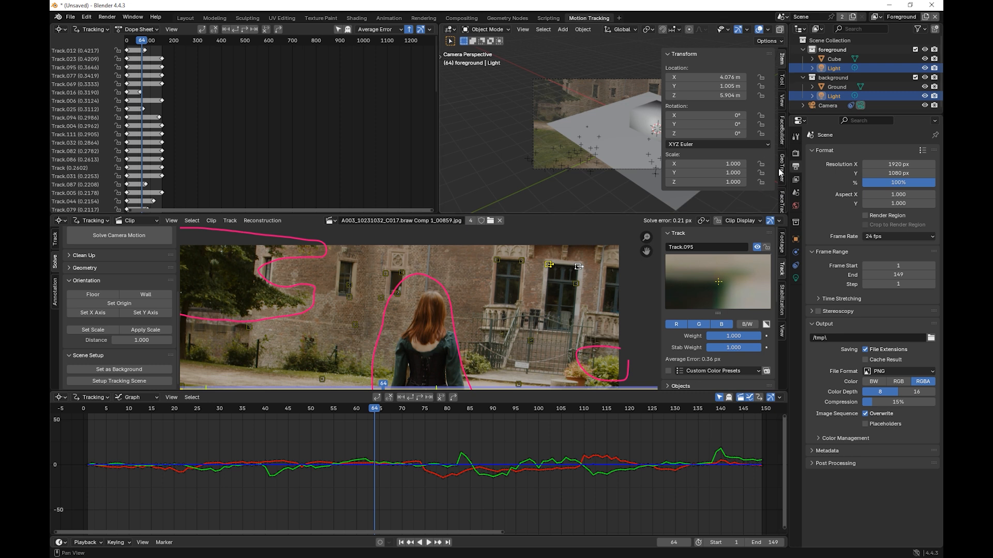
{"action": "left_click", "coordinate": [795, 222]}
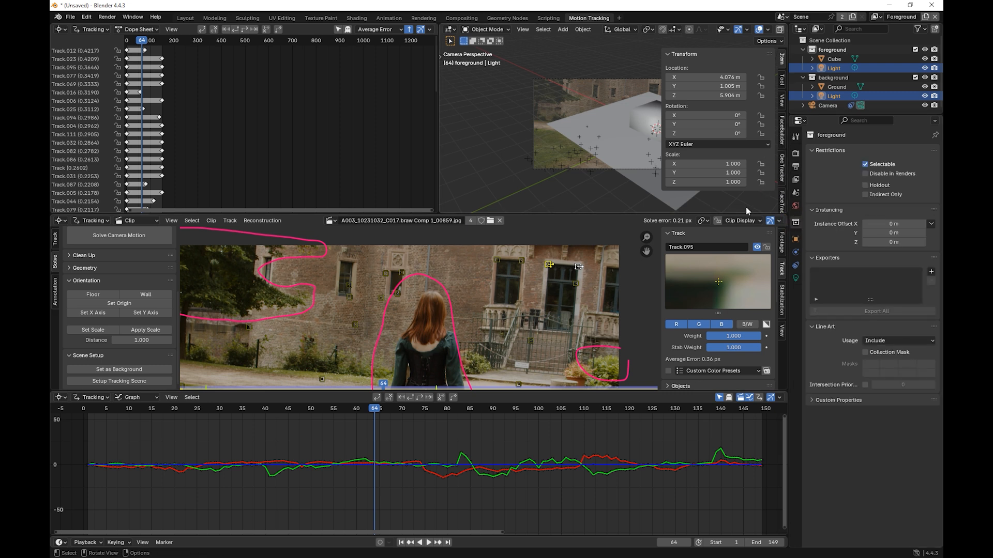
{"action": "left_click", "coordinate": [795, 195]}
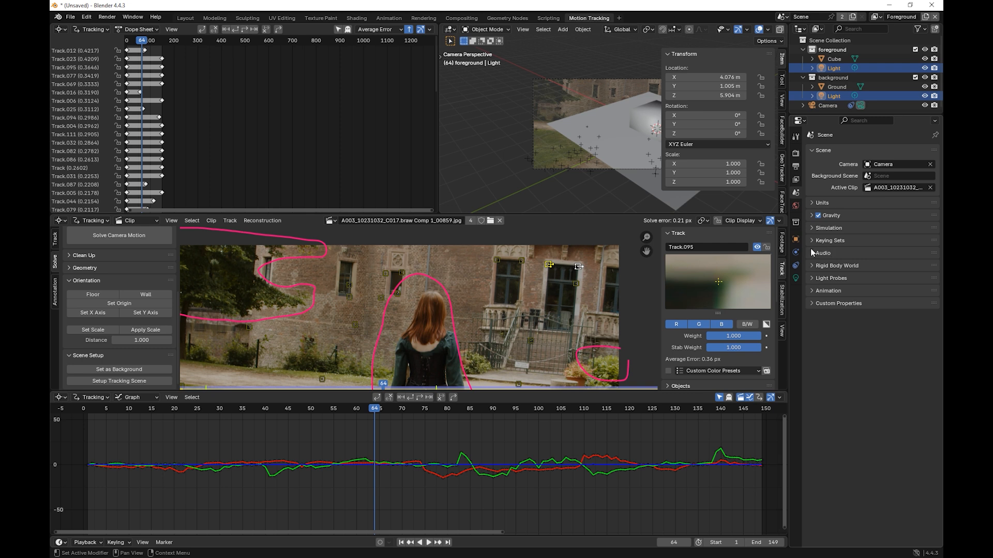
{"action": "left_click", "coordinate": [812, 204]}
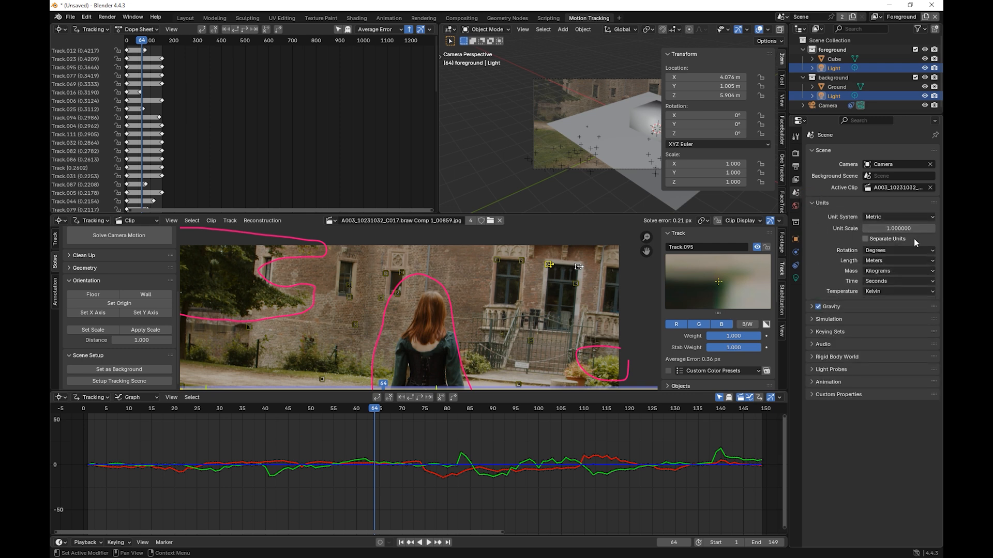
{"action": "left_click", "coordinate": [810, 203]}
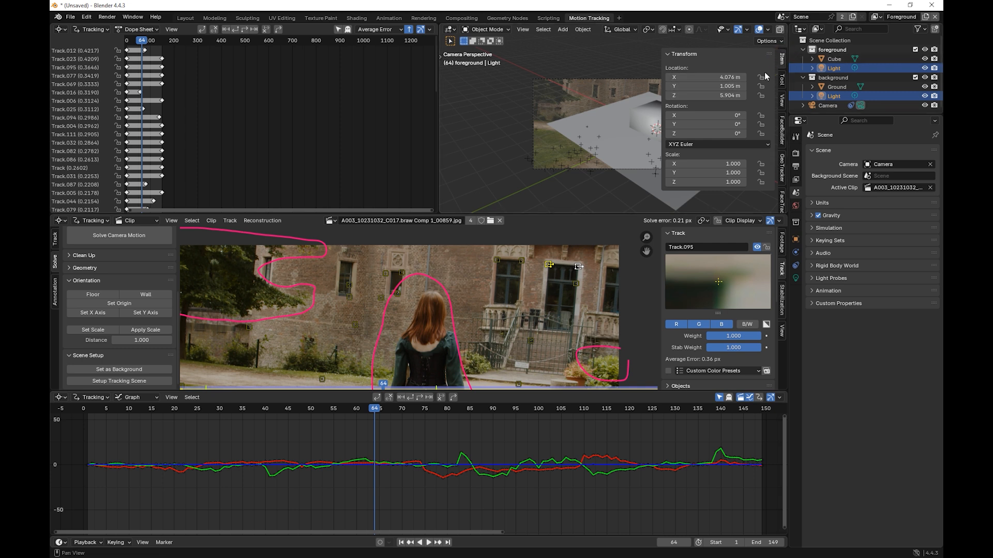
Step: Hide the 3D viewport's sidebar, enlarge the clip editor, and define the floor from three ground tracks: by the gate, in the near path, and on the grass
{"action": "key", "text": "n"}
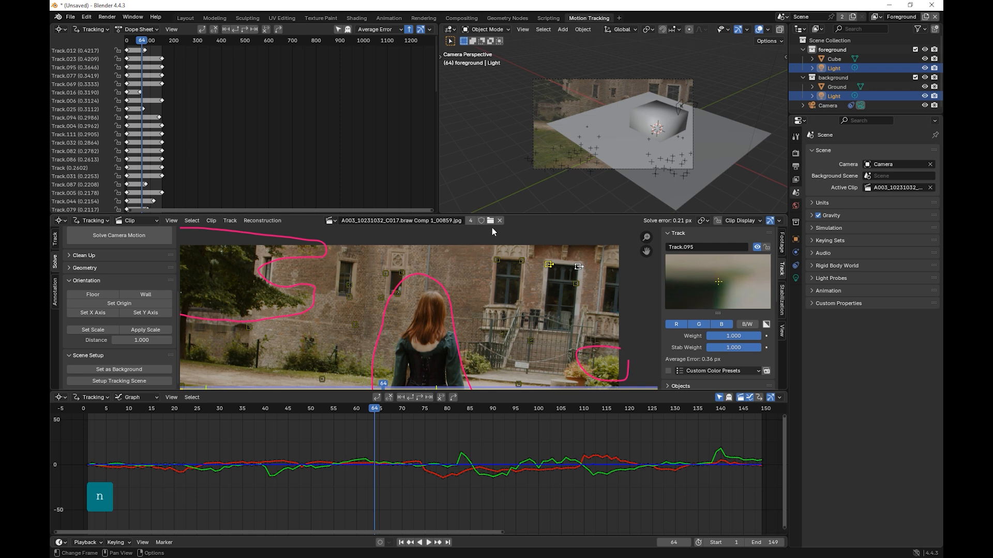
{"action": "left_click_drag", "start_coordinate": [535, 214], "coordinate": [534, 166]}
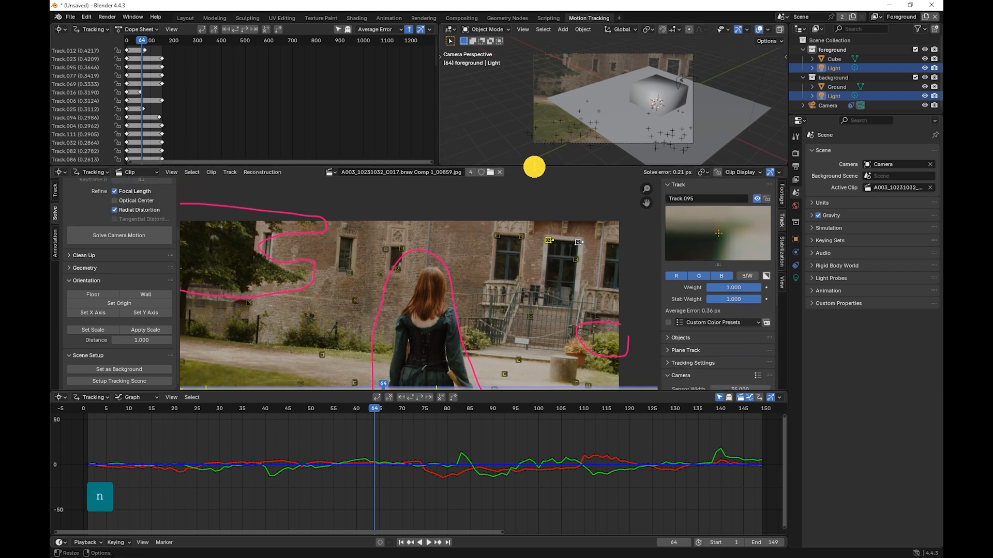
{"action": "middle_click_drag", "start_coordinate": [495, 322], "coordinate": [538, 246]}
{"action": "scroll", "coordinate": [502, 291], "scroll_direction": "down", "scroll_amount": 1}
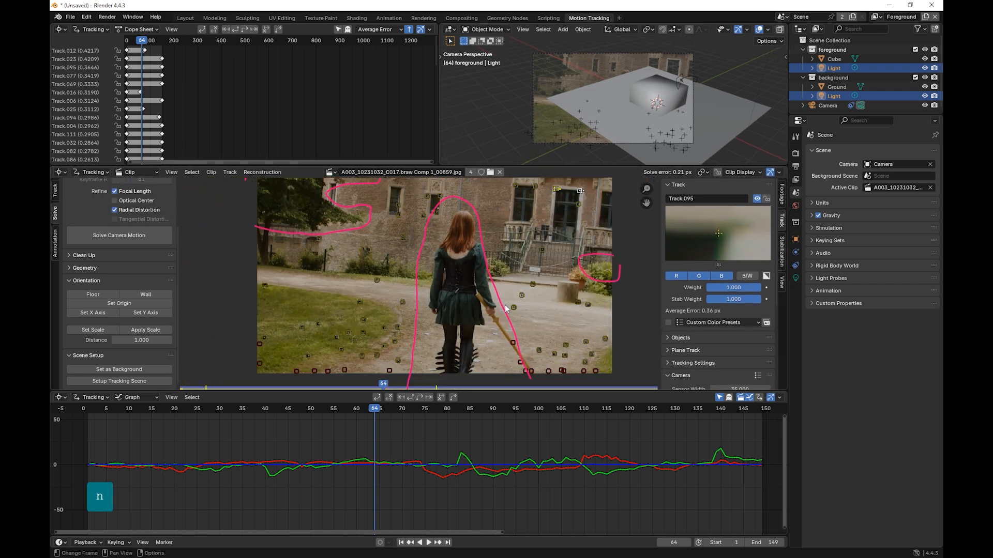
{"action": "left_click", "coordinate": [533, 284]}
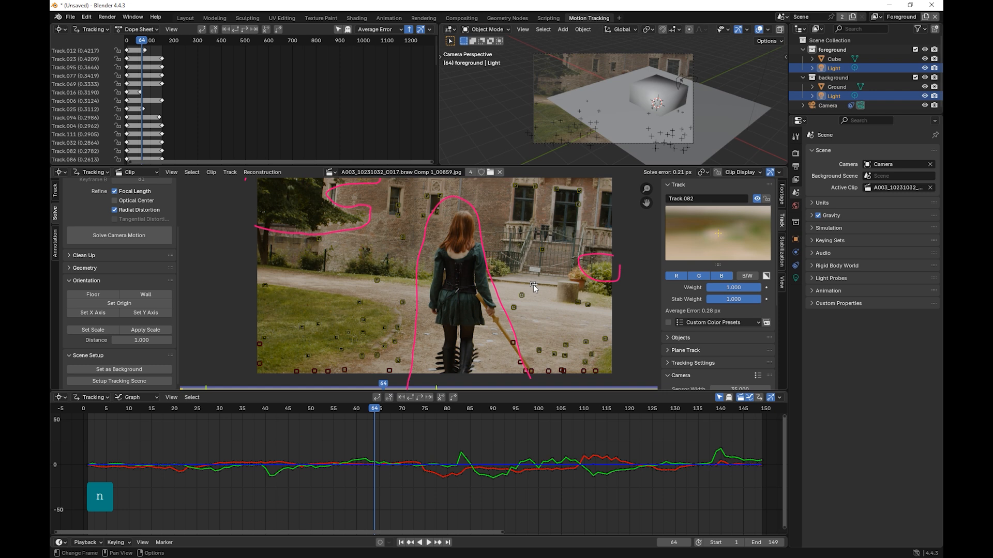
{"action": "left_click", "coordinate": [585, 363], "text": "shift"}
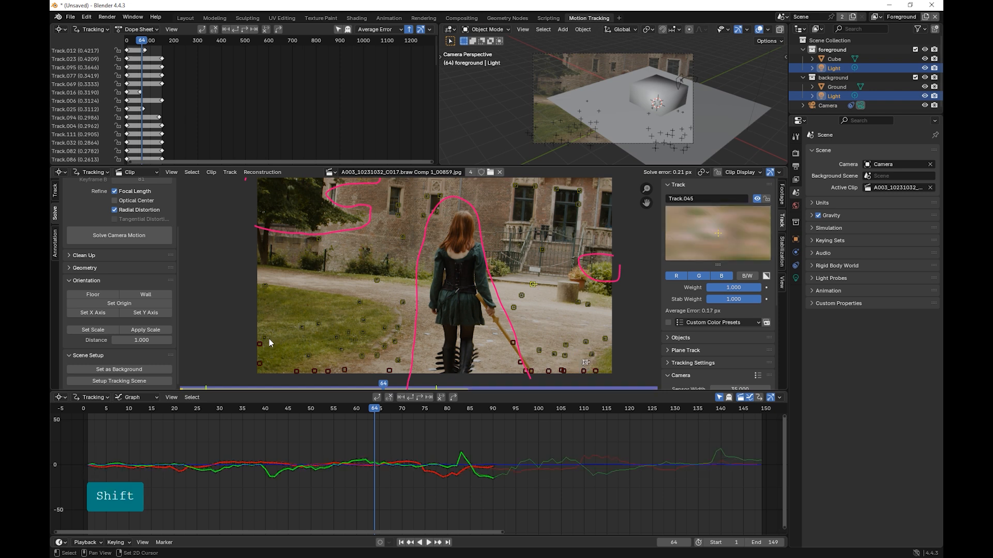
{"action": "left_click", "coordinate": [302, 330], "text": "shift"}
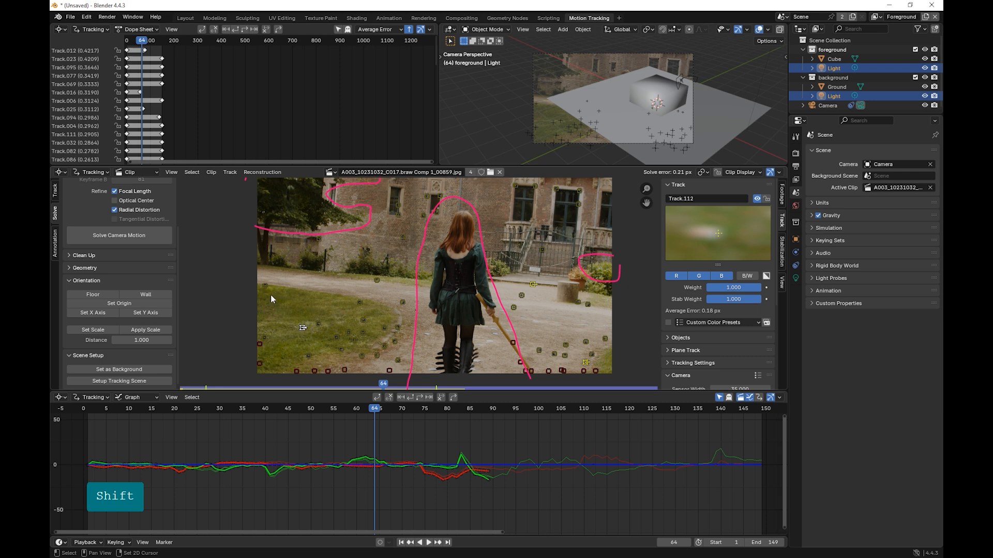
{"action": "key", "text": "shift"}
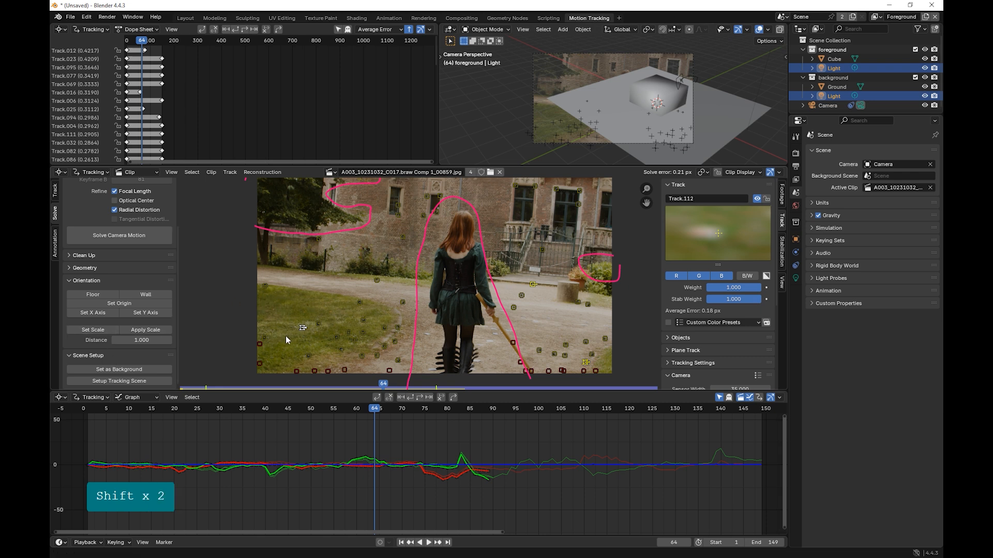
{"action": "left_click", "coordinate": [93, 294]}
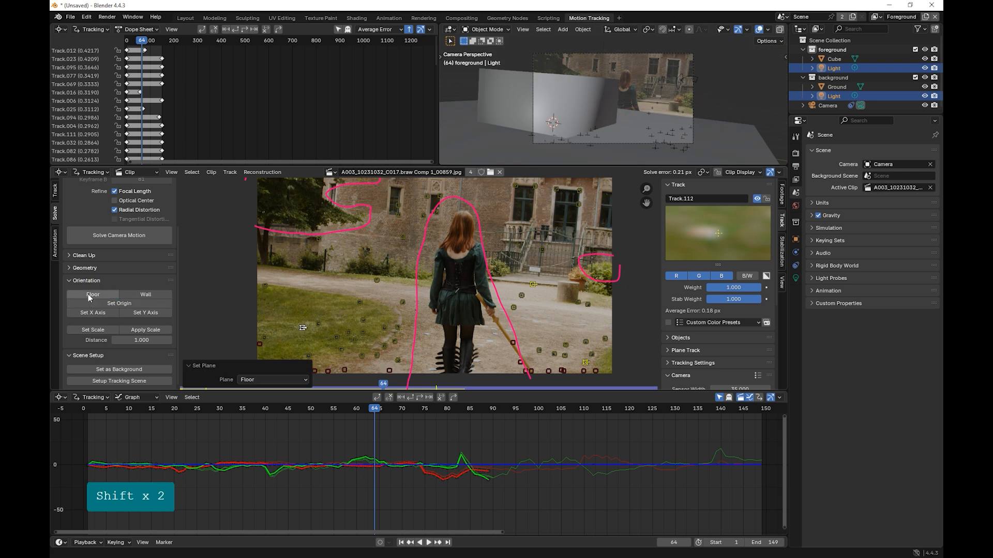
Step: Set the scene origin again, using only the ground track on the path in front of the gate
{"action": "left_click", "coordinate": [133, 304]}
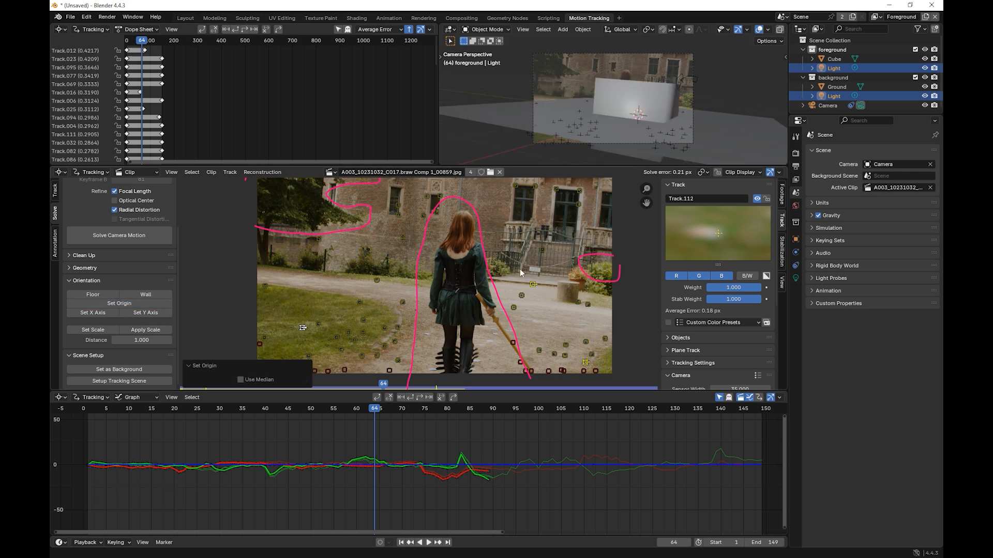
{"action": "left_click", "coordinate": [532, 283]}
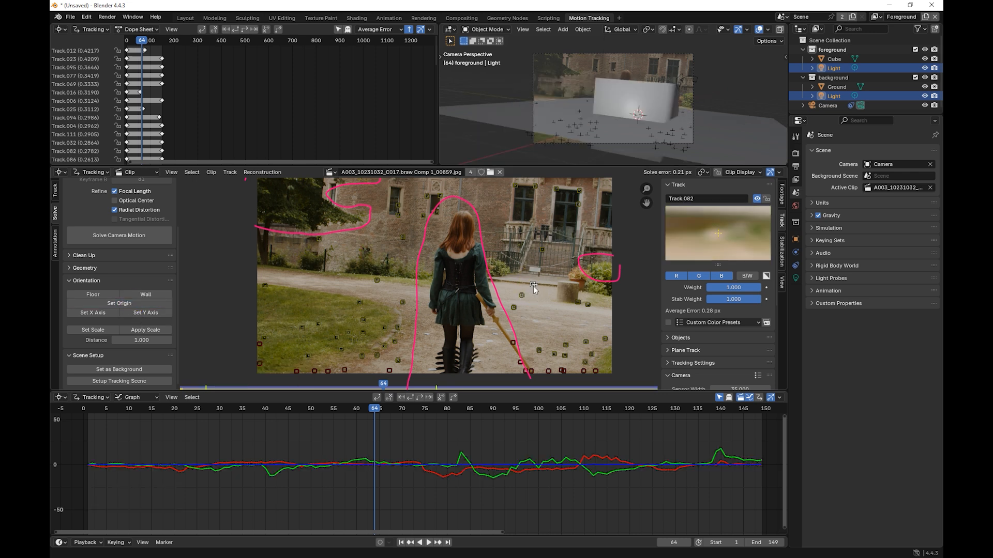
{"action": "left_click", "coordinate": [117, 304]}
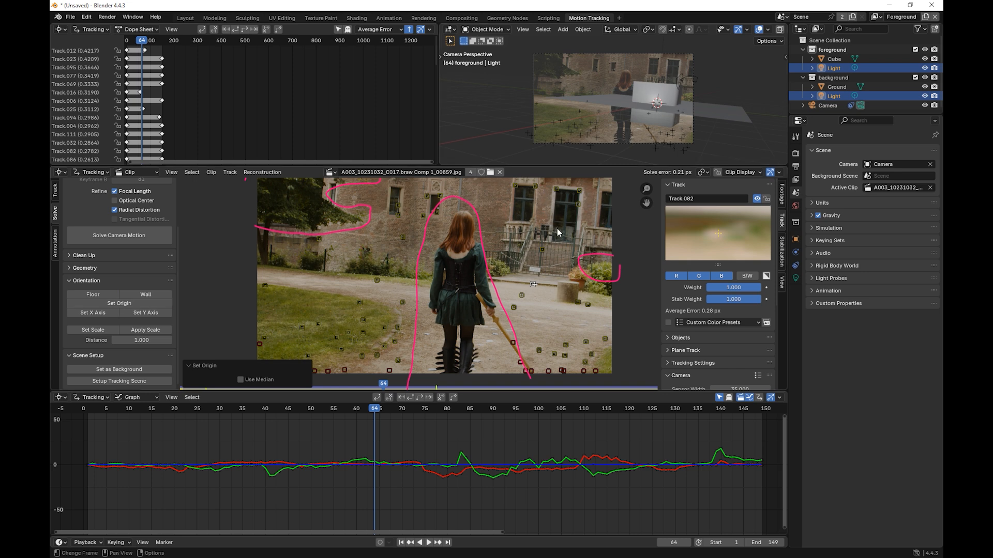
Step: Scrub the footage to frame 82 and examine the solved camera's focal length and lens distortion coefficients
{"action": "left_click_drag", "start_coordinate": [379, 409], "coordinate": [440, 393]}
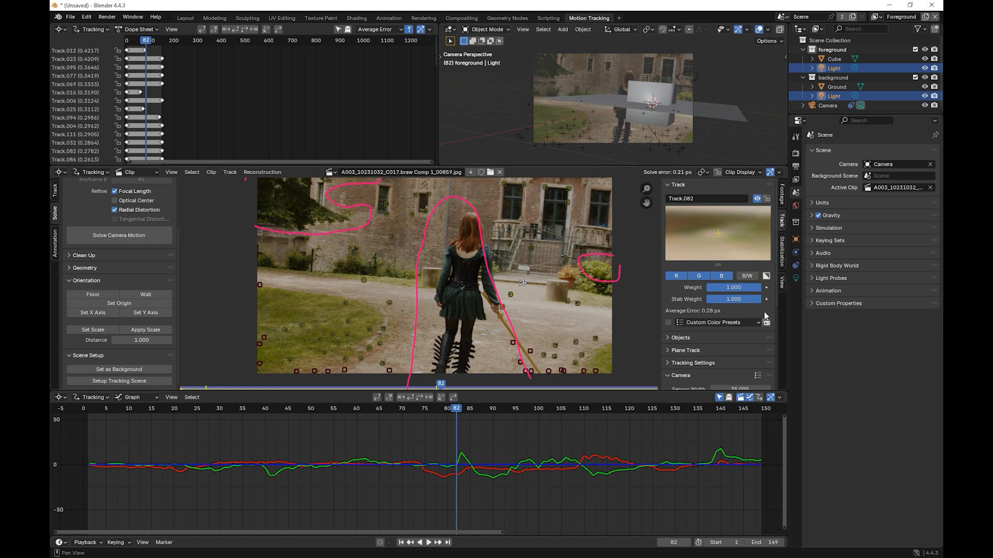
{"action": "scroll", "coordinate": [724, 346], "scroll_direction": "down", "scroll_amount": 3}
{"action": "scroll", "coordinate": [724, 344], "scroll_direction": "down", "scroll_amount": 4}
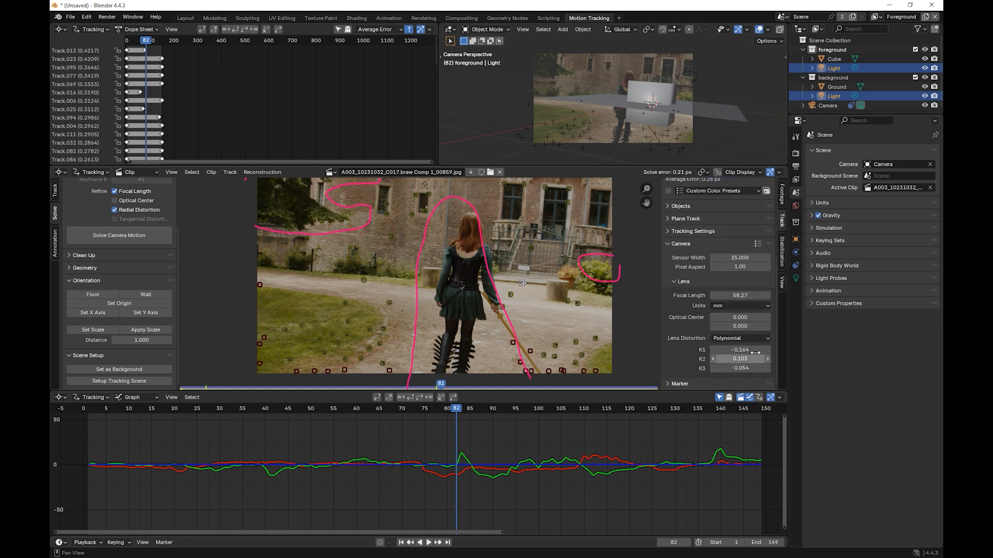
{"action": "key", "text": "minus"}
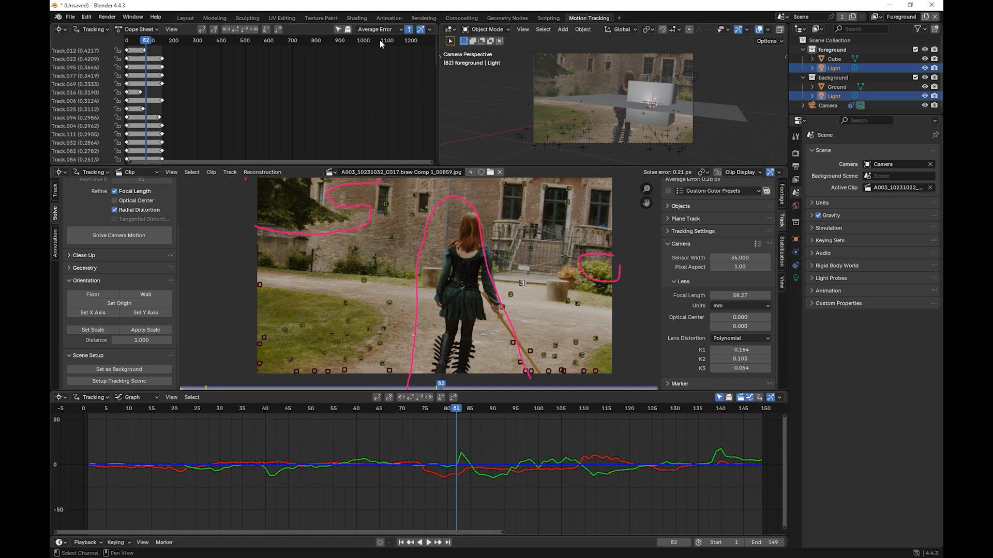
Step: Switch to the Compositing workspace and spread out the Movie Clip, Movie Distortion, Scale and background Render Layers nodes
{"action": "left_click", "coordinate": [462, 18]}
{"action": "left_click_drag", "start_coordinate": [236, 158], "coordinate": [243, 122]}
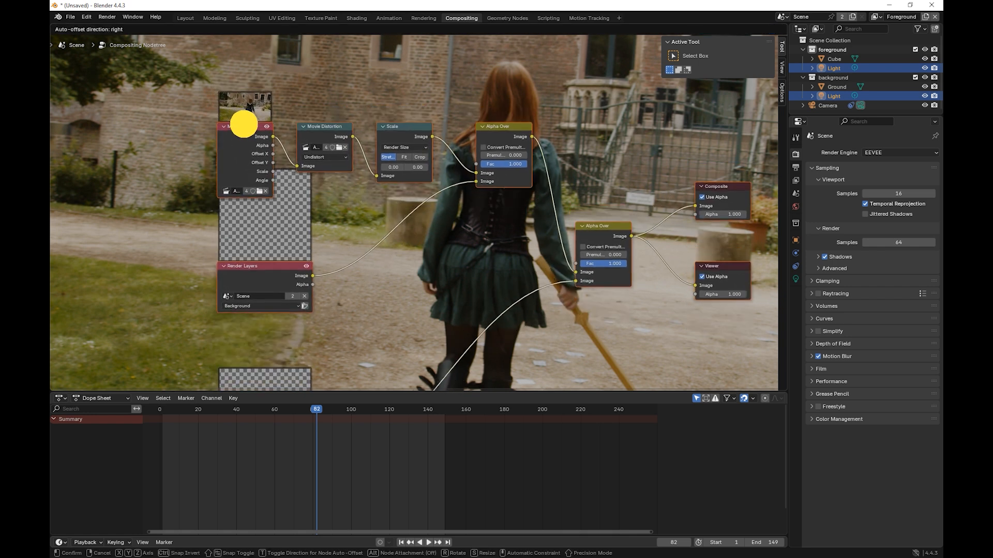
{"action": "left_click_drag", "start_coordinate": [264, 270], "coordinate": [245, 342]}
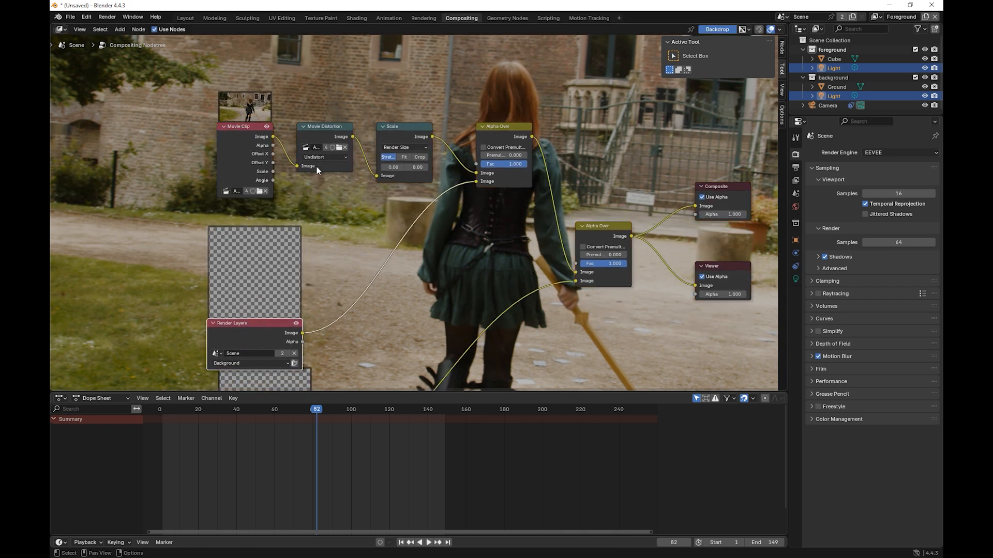
{"action": "left_click_drag", "start_coordinate": [317, 129], "coordinate": [320, 113]}
{"action": "left_click_drag", "start_coordinate": [247, 114], "coordinate": [236, 87]}
{"action": "left_click_drag", "start_coordinate": [399, 128], "coordinate": [423, 126]}
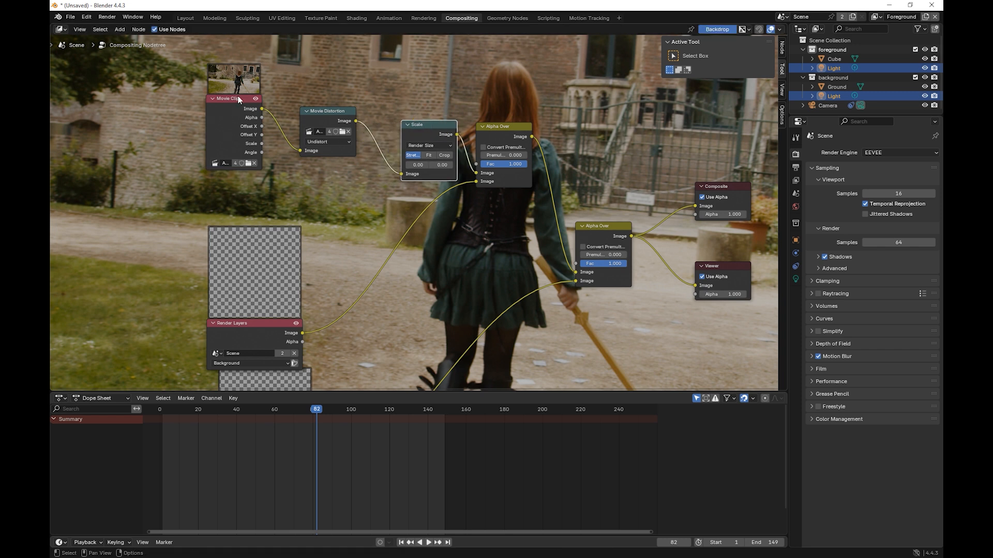
{"action": "mouse_move", "coordinate": [238, 97]}
{"action": "left_mouse_down"}
{"action": "mouse_move", "coordinate": [229, 82]}
{"action": "mouse_move", "coordinate": [241, 83]}
{"action": "left_mouse_up"}
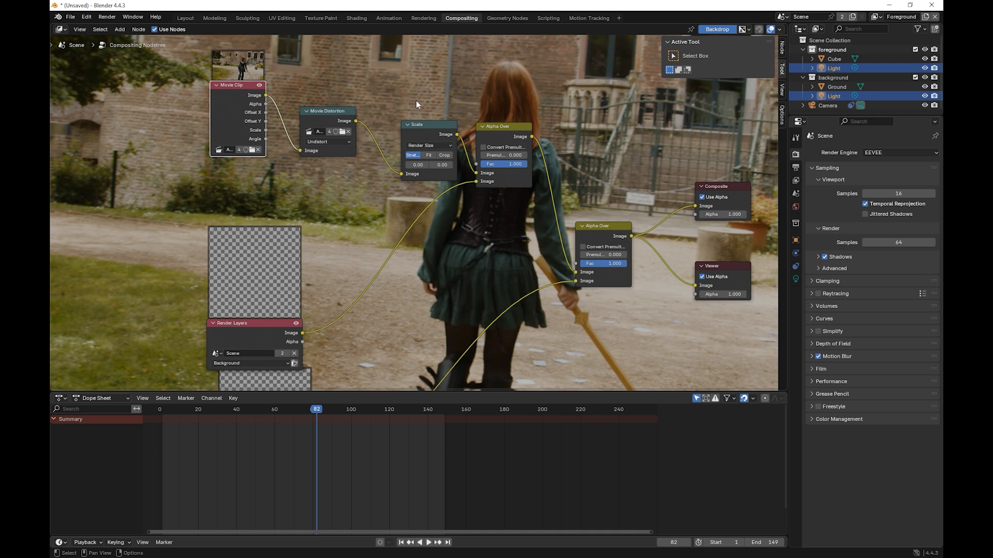
{"action": "left_click_drag", "start_coordinate": [242, 85], "coordinate": [247, 76]}
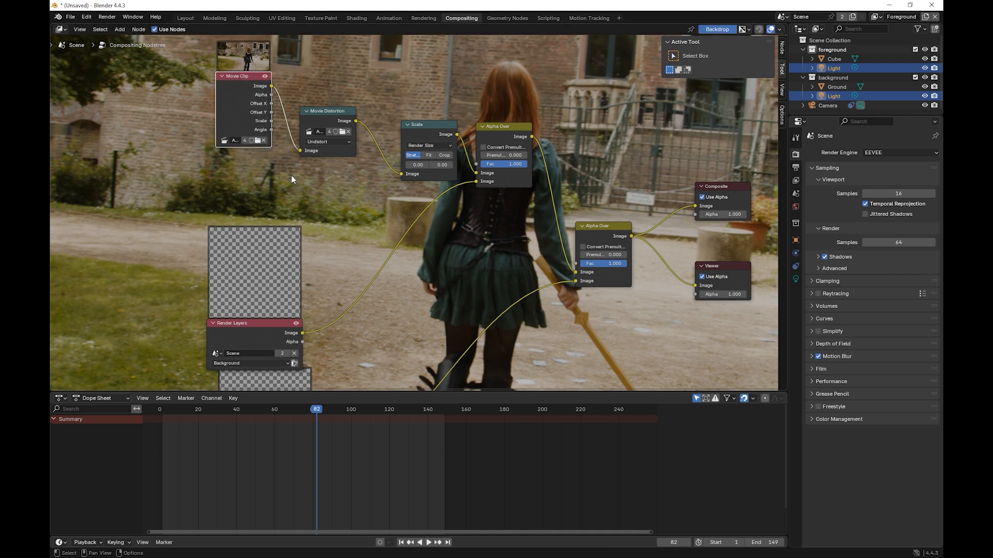
Step: Delete both the background and foreground Render Layers nodes from the compositing node tree
{"action": "middle_click_drag", "start_coordinate": [352, 275], "coordinate": [351, 252]}
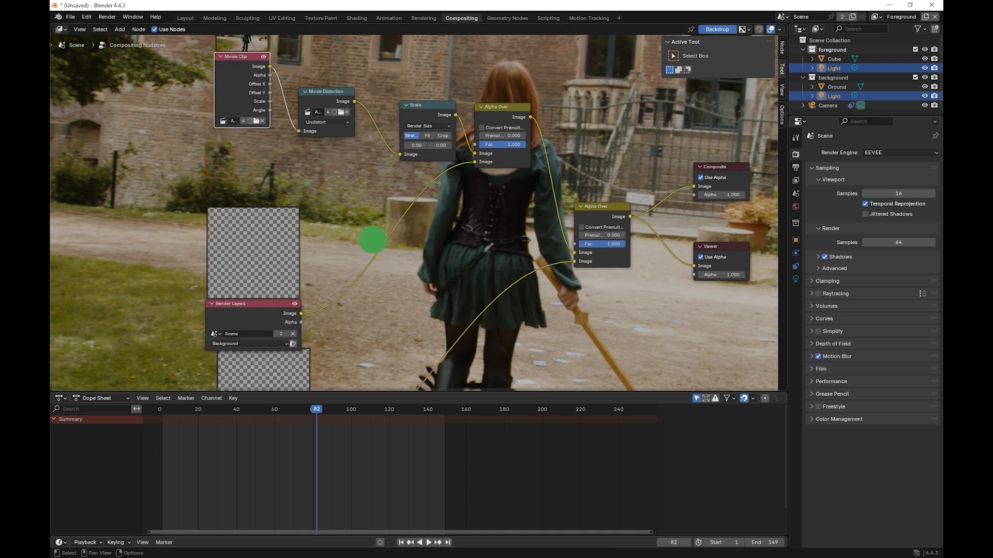
{"action": "left_click", "coordinate": [269, 301]}
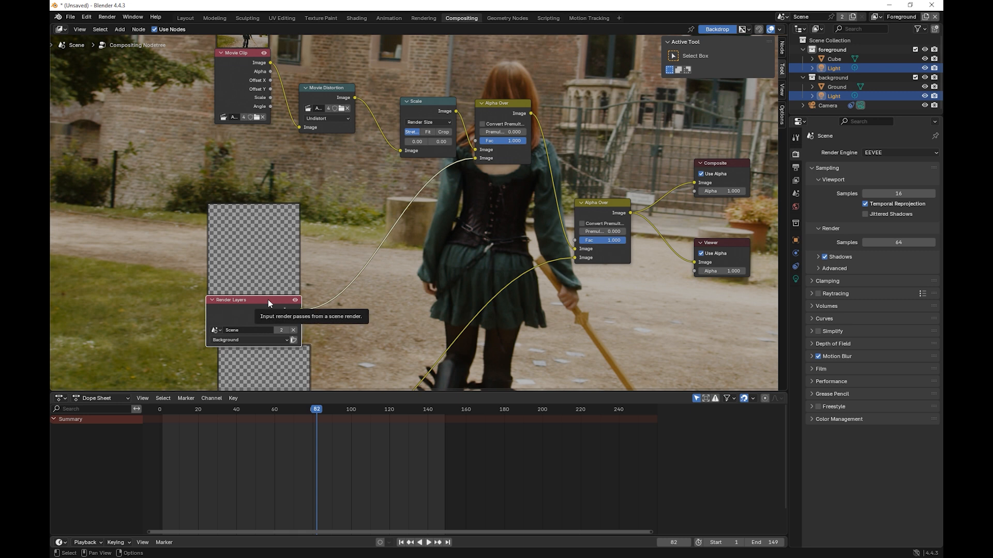
{"action": "key", "text": "Delete"}
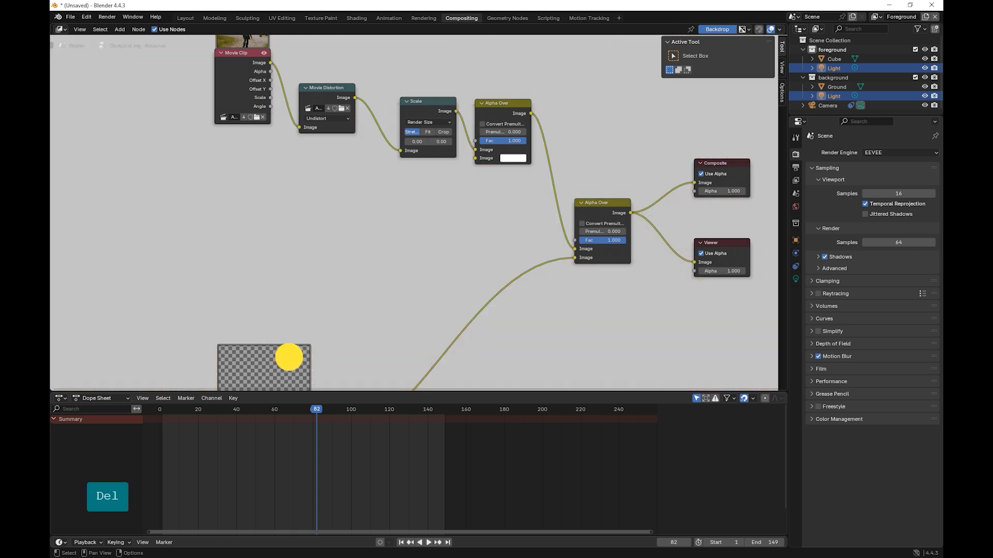
{"action": "key", "text": "Delete"}
{"action": "middle_click_drag", "start_coordinate": [361, 277], "coordinate": [356, 176]}
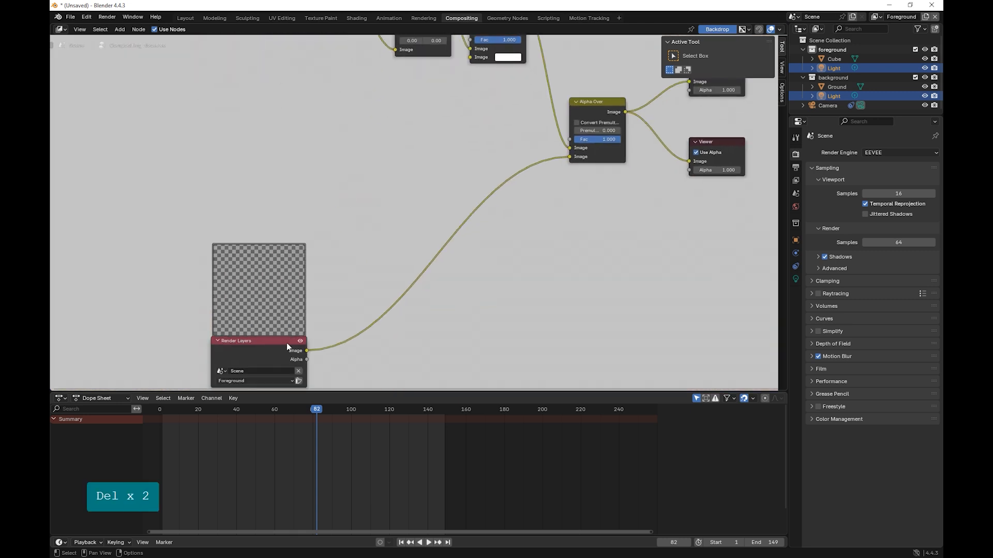
{"action": "left_click", "coordinate": [287, 343]}
{"action": "key", "text": "Delete"}
Step: Compare the original Movie Clip image with the undistorted Movie Distortion output by switching the Viewer between them
{"action": "middle_click_drag", "start_coordinate": [497, 122], "coordinate": [443, 262]}
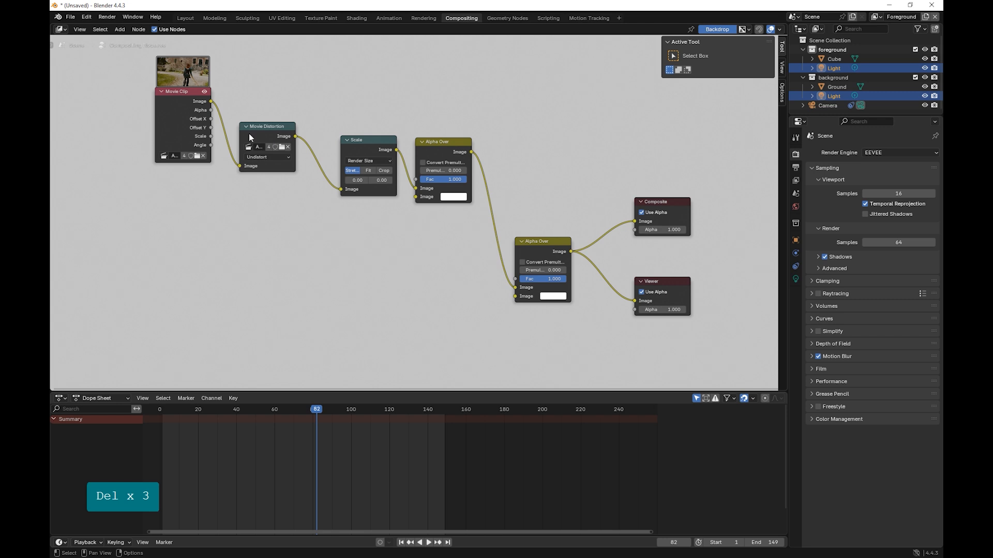
{"action": "left_click", "coordinate": [265, 126]}
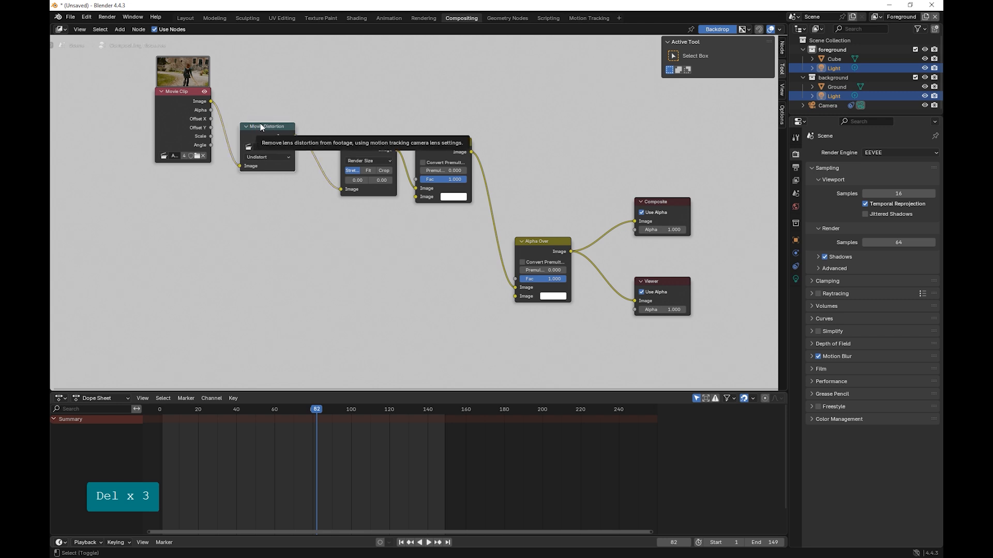
{"action": "left_click", "coordinate": [265, 126], "text": "ctrl+shift"}
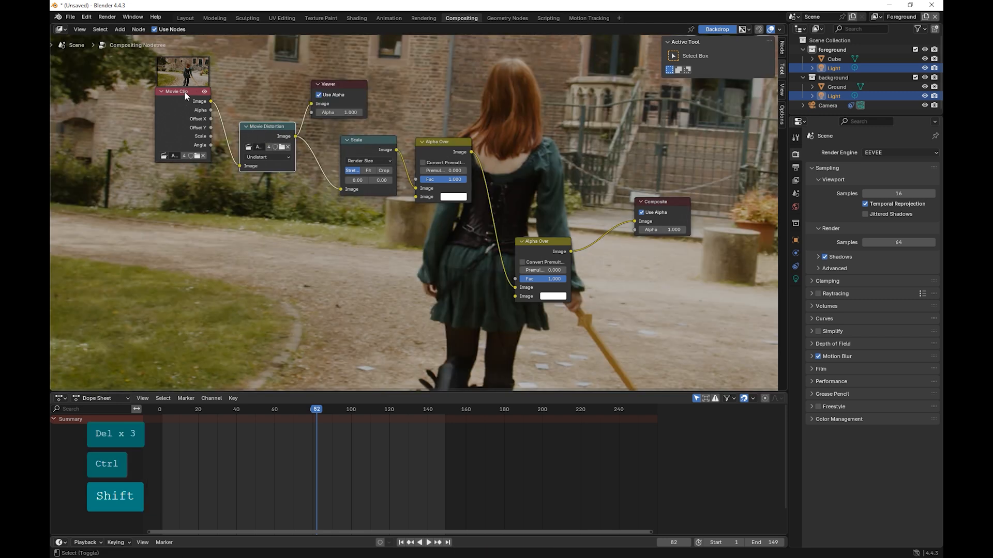
{"action": "left_click", "coordinate": [184, 92], "text": "ctrl+shift"}
{"action": "left_click", "coordinate": [256, 132], "text": "ctrl+shift"}
{"action": "left_click", "coordinate": [187, 95], "text": "ctrl+shift"}
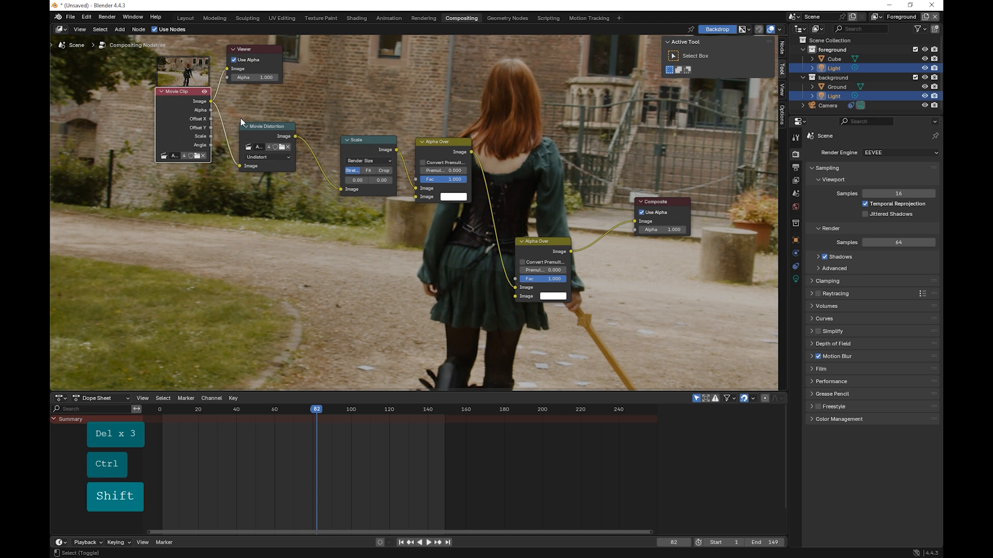
{"action": "left_click", "coordinate": [267, 131], "text": "ctrl+shift"}
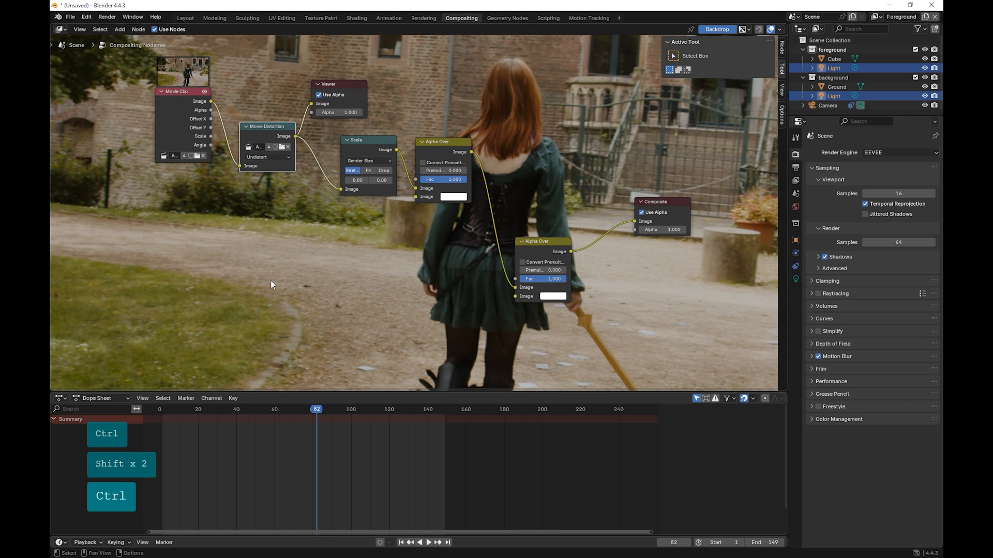
Step: Add a second Movie Clip node and place it below the existing one
{"action": "left_click", "coordinate": [120, 30]}
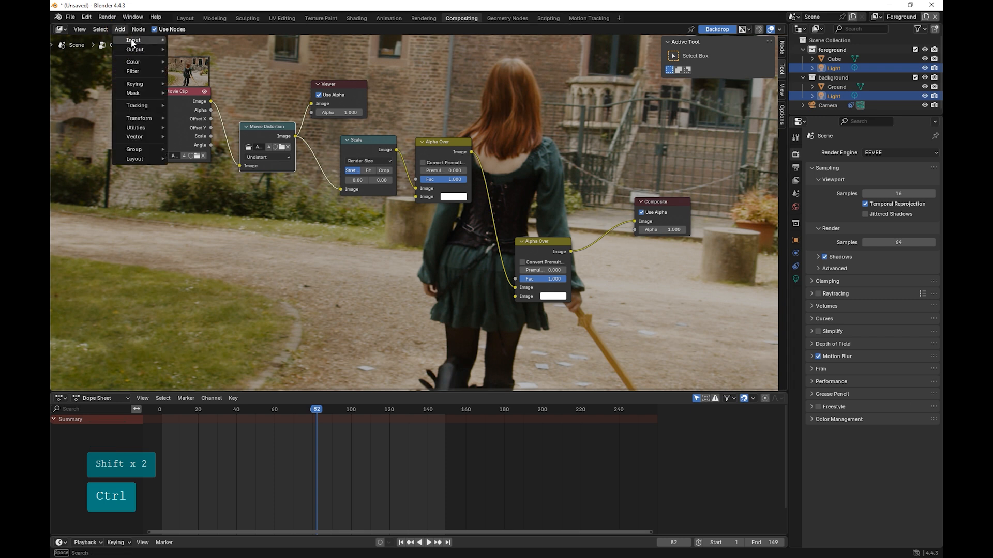
{"action": "mouse_move", "coordinate": [136, 41]}
{"action": "left_click", "coordinate": [196, 80]}
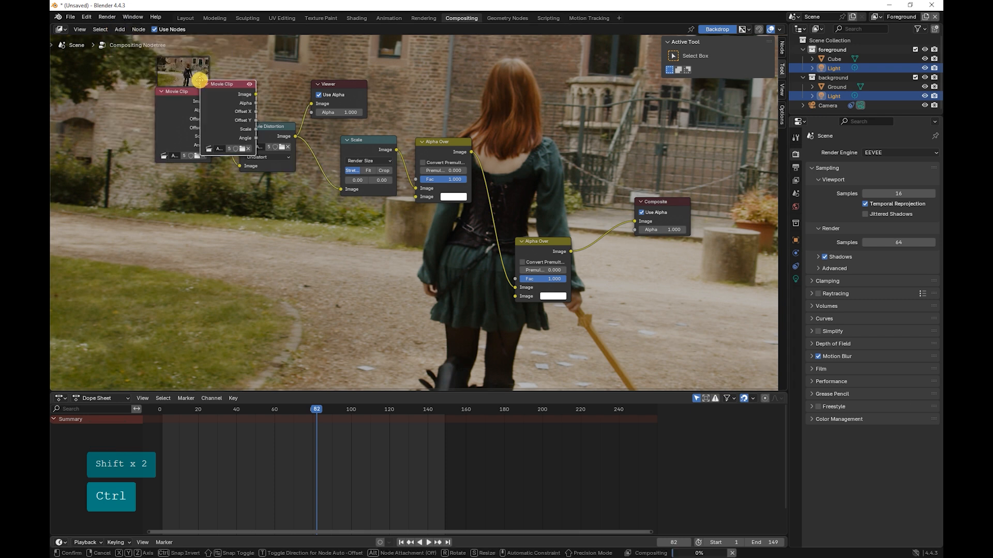
{"action": "left_click", "coordinate": [180, 210]}
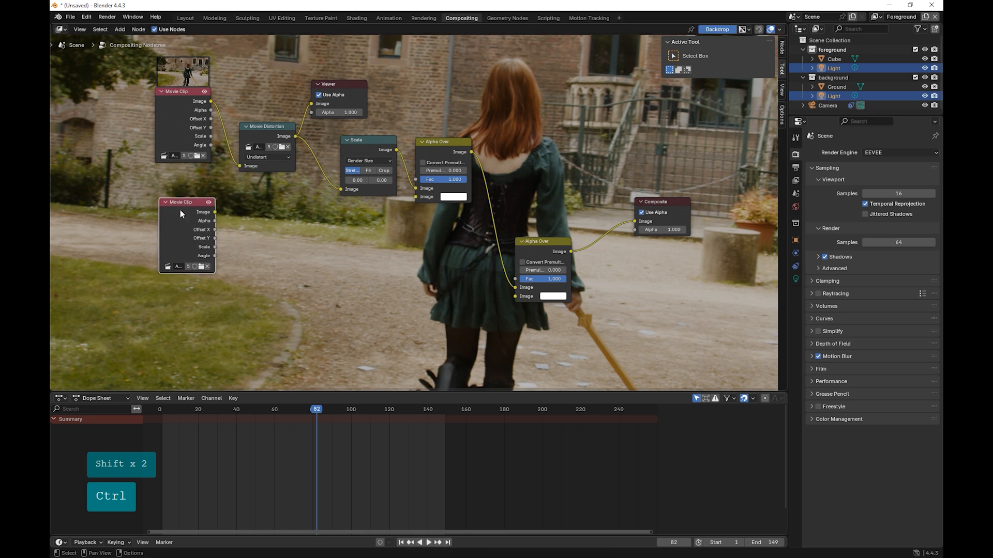
Step: Load the EXR sequence starting with A003_10231032_C017_000.exr from C:\Temp\Che\C17\Plate\exr into the second Movie Clip node
{"action": "left_click", "coordinate": [202, 265]}
{"action": "left_click", "coordinate": [247, 236]}
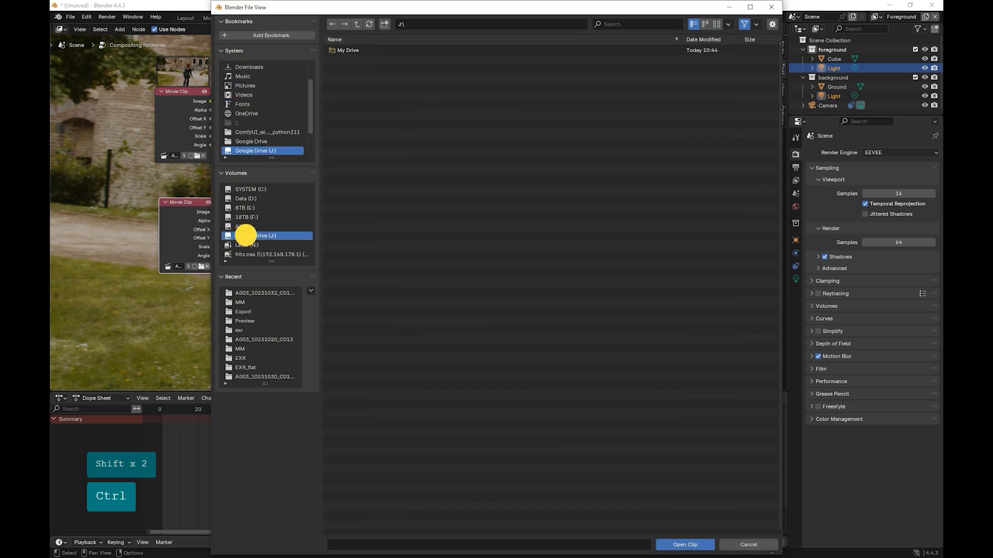
{"action": "left_click", "coordinate": [247, 200]}
{"action": "left_click", "coordinate": [251, 189]}
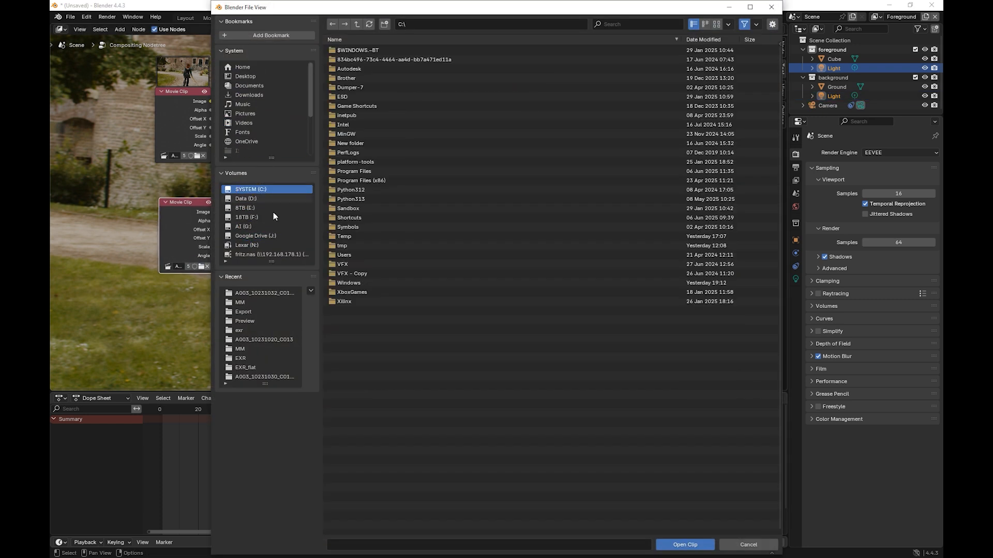
{"action": "left_click", "coordinate": [348, 238]}
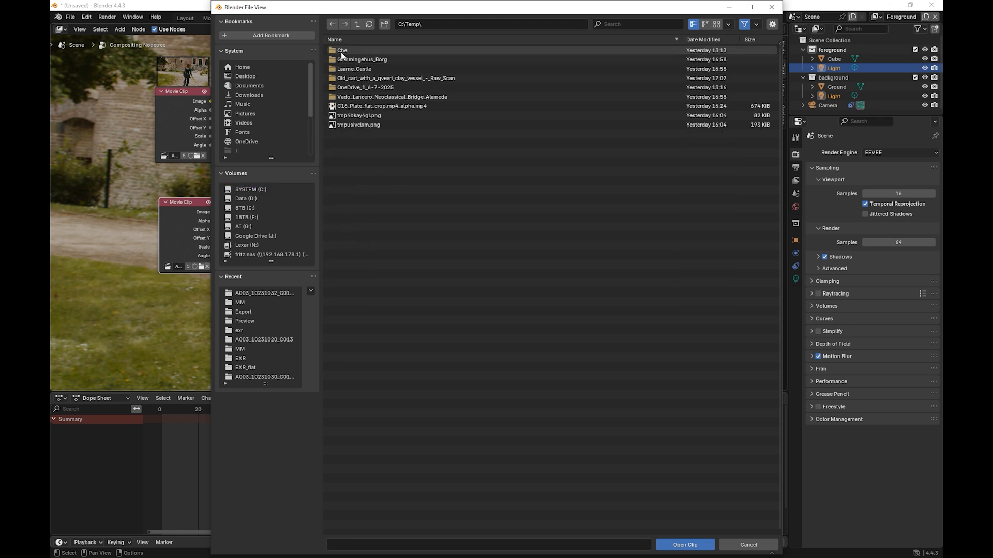
{"action": "left_click", "coordinate": [340, 50]}
{"action": "double_click", "coordinate": [340, 50]}
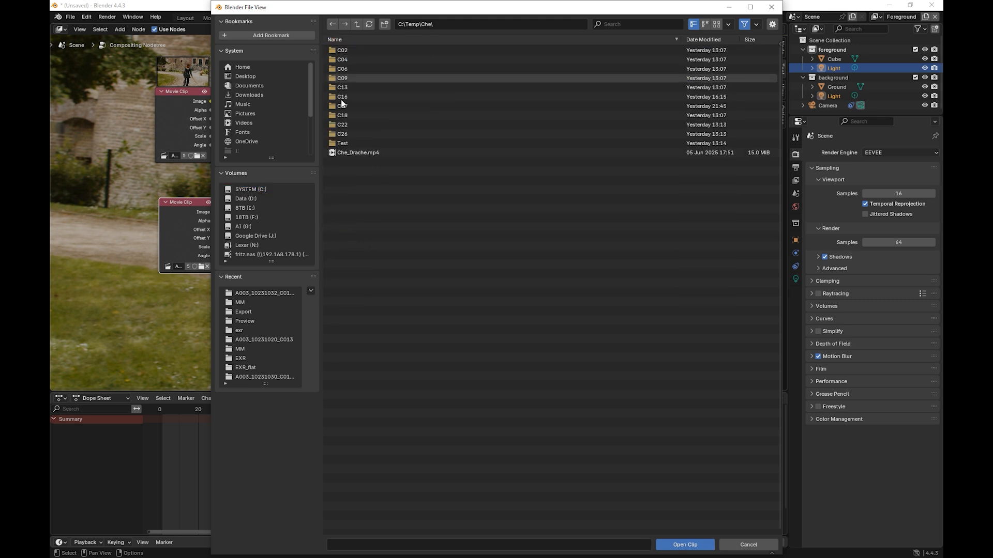
{"action": "left_click", "coordinate": [343, 97]}
{"action": "double_click", "coordinate": [343, 104]}
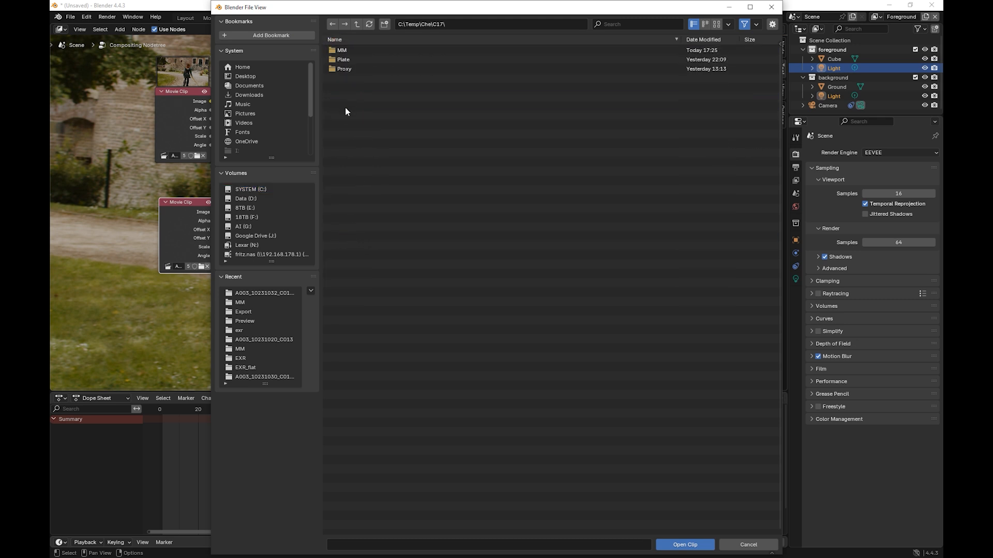
{"action": "left_click", "coordinate": [344, 59]}
{"action": "double_click", "coordinate": [343, 60]}
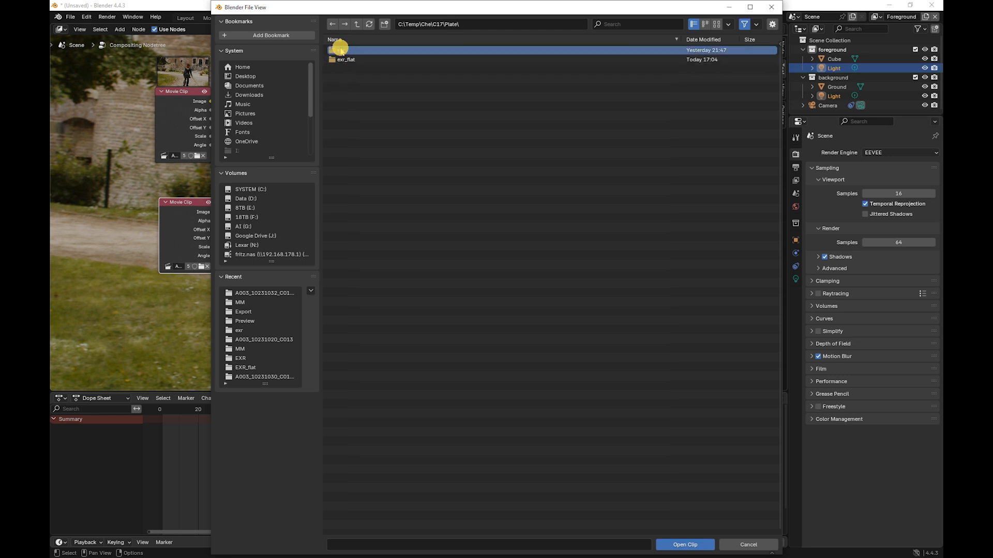
{"action": "double_click", "coordinate": [341, 50]}
{"action": "left_click", "coordinate": [349, 51]}
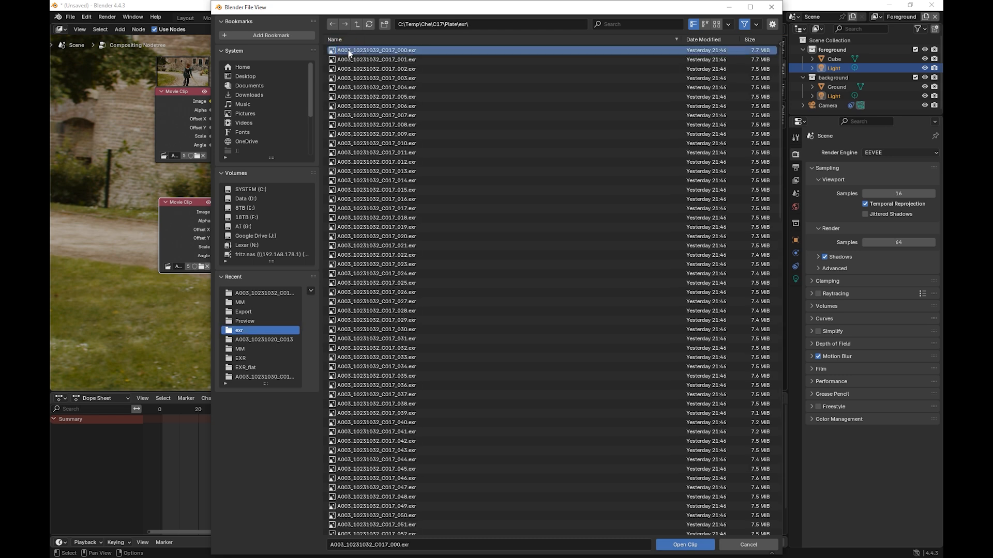
{"action": "left_click", "coordinate": [685, 545]}
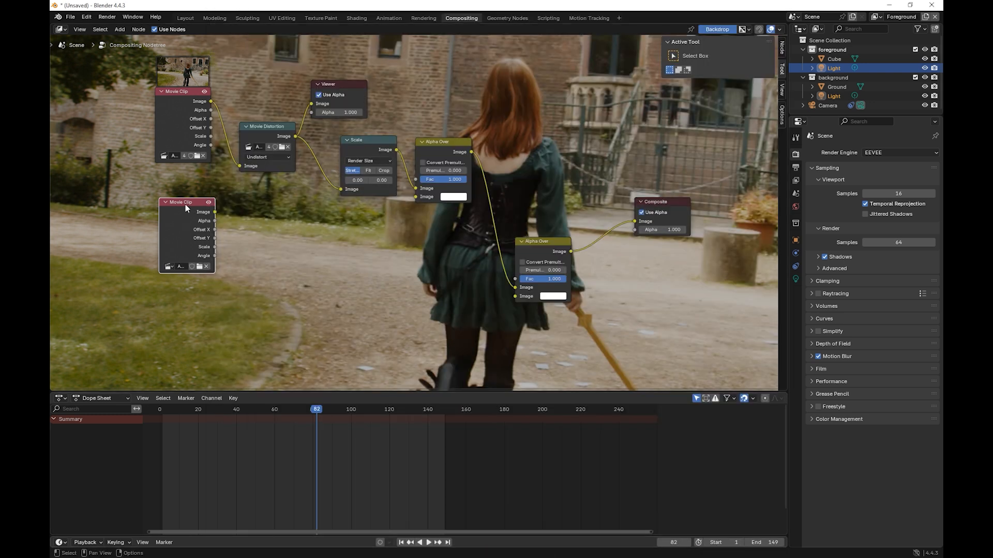
Step: Connect the second Movie Clip's Image output to the Movie Distortion node and move the playhead to frame 85
{"action": "left_click_drag", "start_coordinate": [185, 203], "coordinate": [235, 171]}
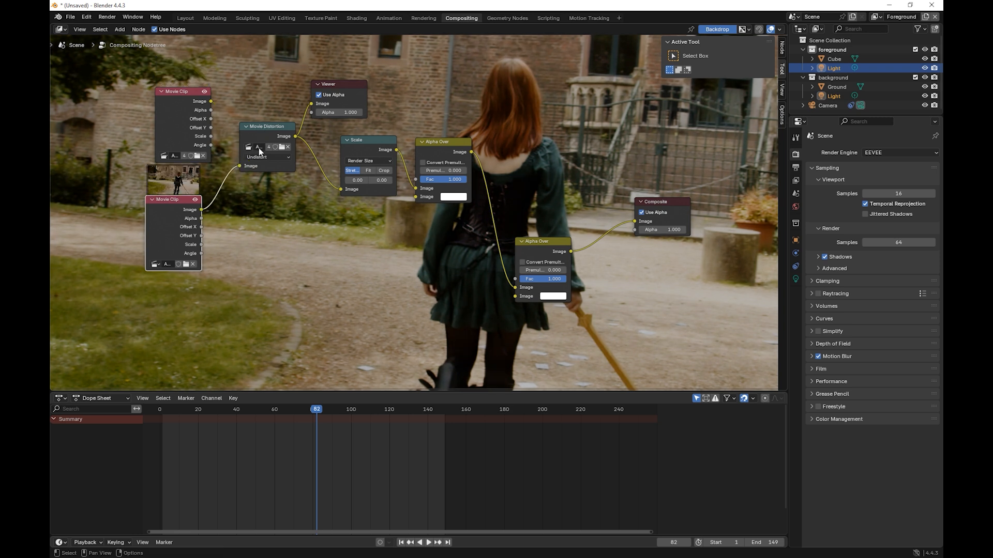
{"action": "left_click", "coordinate": [276, 409]}
{"action": "left_click", "coordinate": [323, 410]}
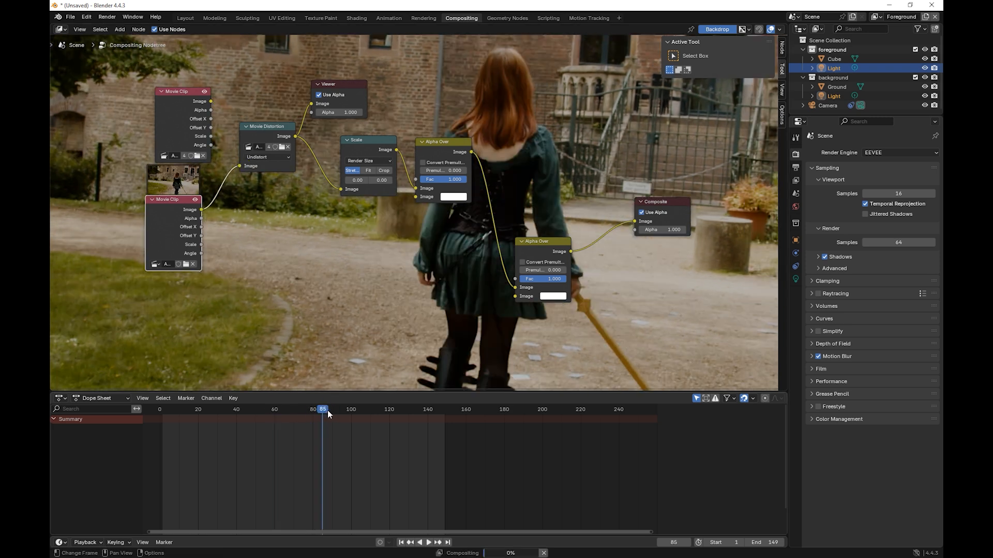
Step: Compare the second Movie Clip with the Movie Distortion output in the Viewer, ending on the undistorted image
{"action": "left_click", "coordinate": [256, 129]}
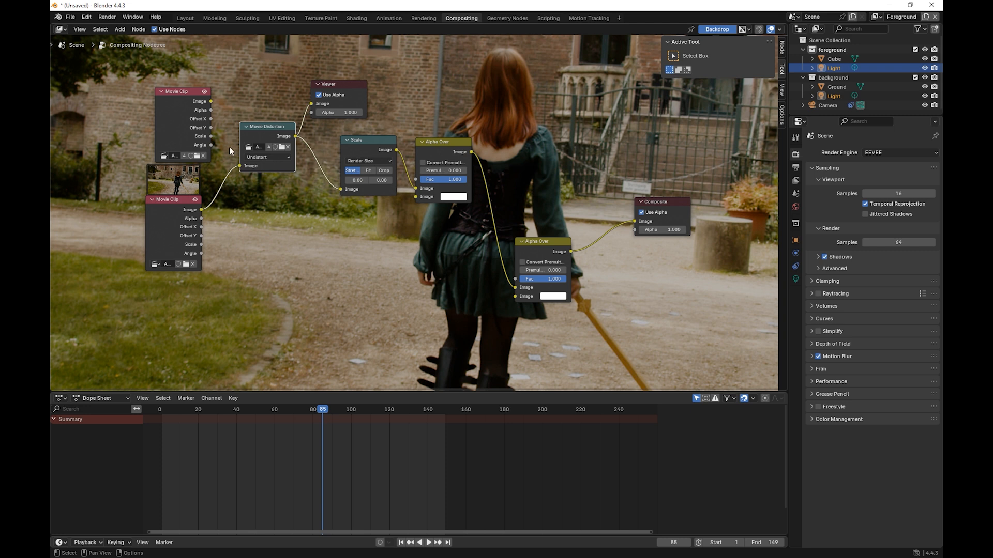
{"action": "left_click", "coordinate": [163, 200], "text": "ctrl+shift"}
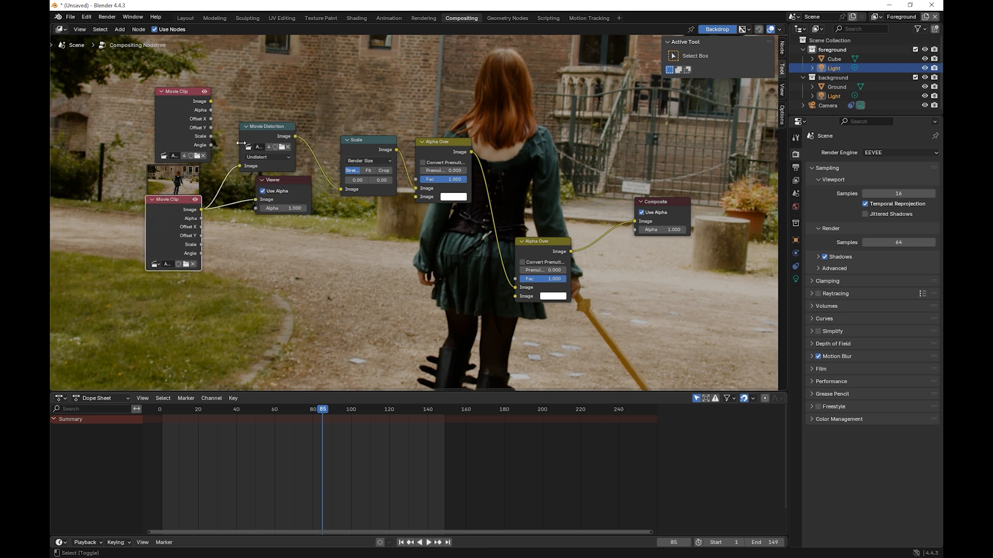
{"action": "left_click", "coordinate": [255, 129], "text": "ctrl+shift"}
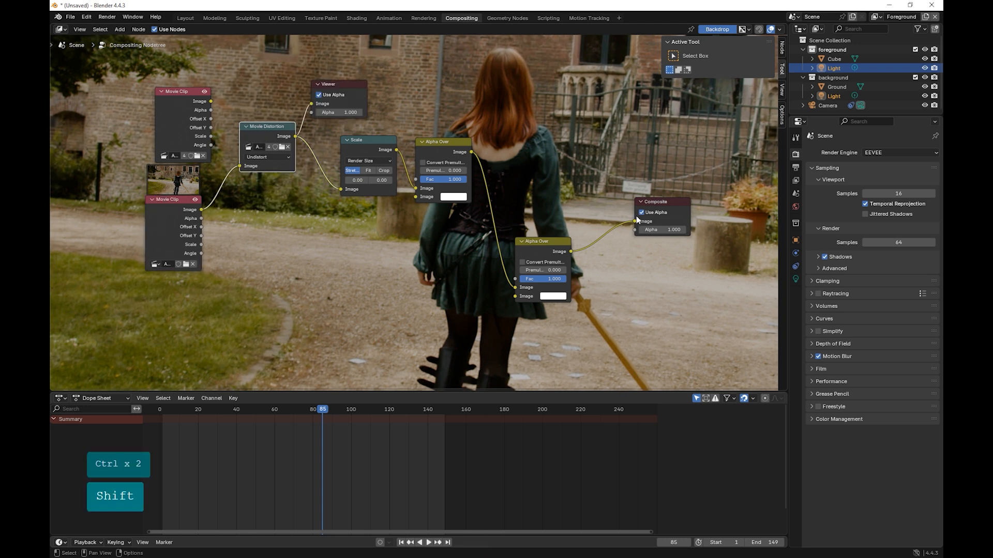
Step: Delete both Alpha Over nodes and the Scale node, and connect Movie Distortion directly to a Composite node placed beside it
{"action": "left_click", "coordinate": [553, 241]}
{"action": "key", "text": "Delete"}
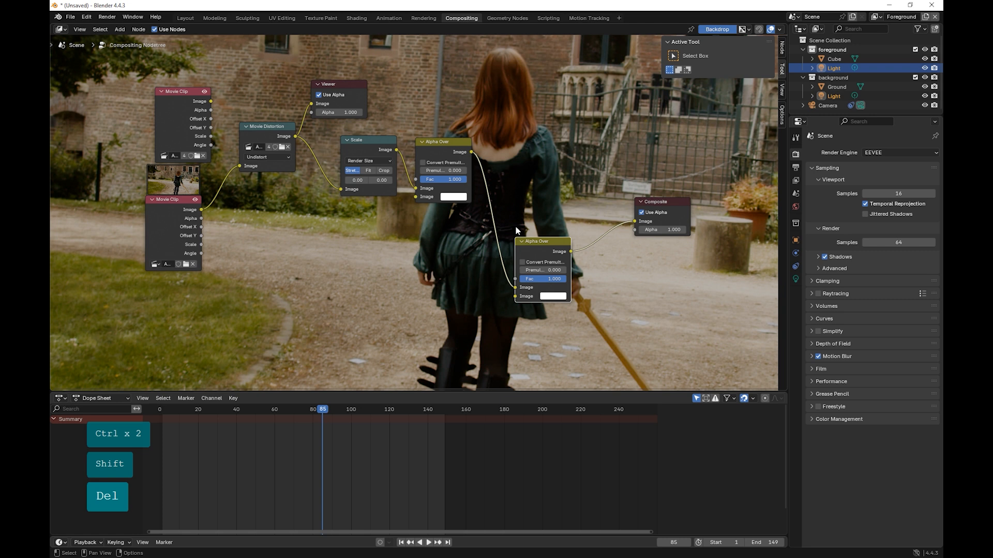
{"action": "left_click", "coordinate": [430, 147]}
{"action": "key", "text": "Delete"}
{"action": "left_click", "coordinate": [367, 150]}
{"action": "key", "text": "Delete"}
{"action": "key", "text": "Delete"}
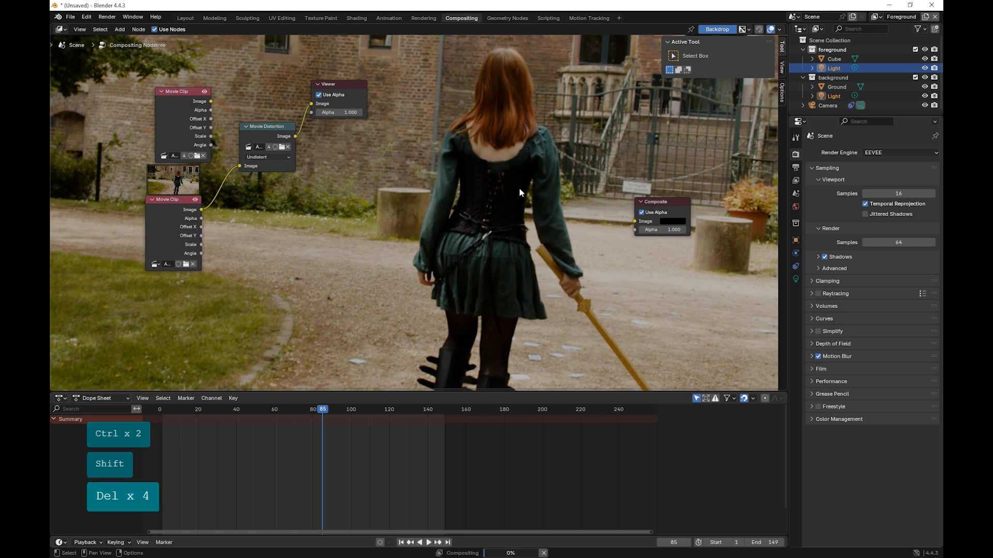
{"action": "left_click_drag", "start_coordinate": [634, 221], "coordinate": [296, 137]}
{"action": "left_click_drag", "start_coordinate": [653, 202], "coordinate": [358, 147]}
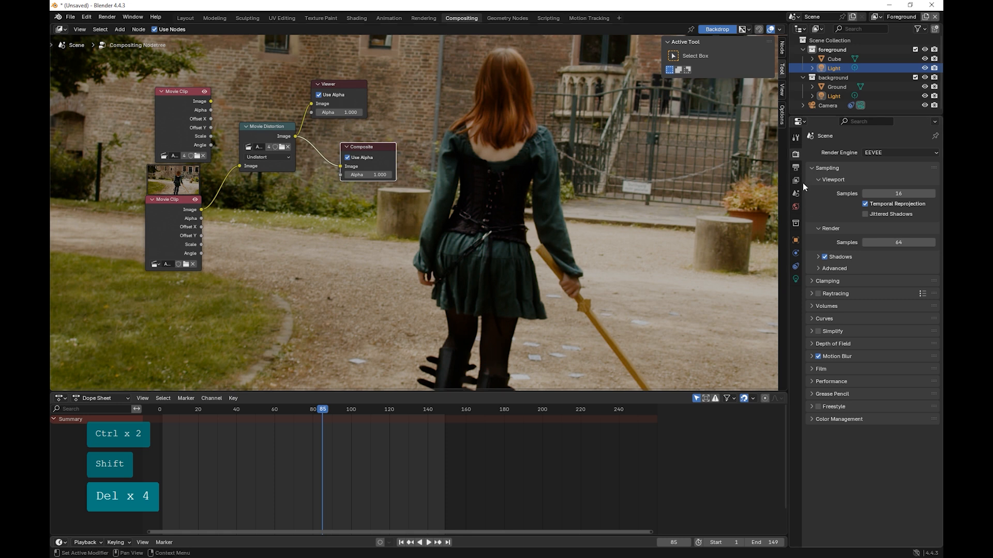
Step: Set the render output path to exr_flat_0001.exr in the folder C:\Temp\Che\C17\Plate\exr_flat
{"action": "left_click", "coordinate": [796, 167]}
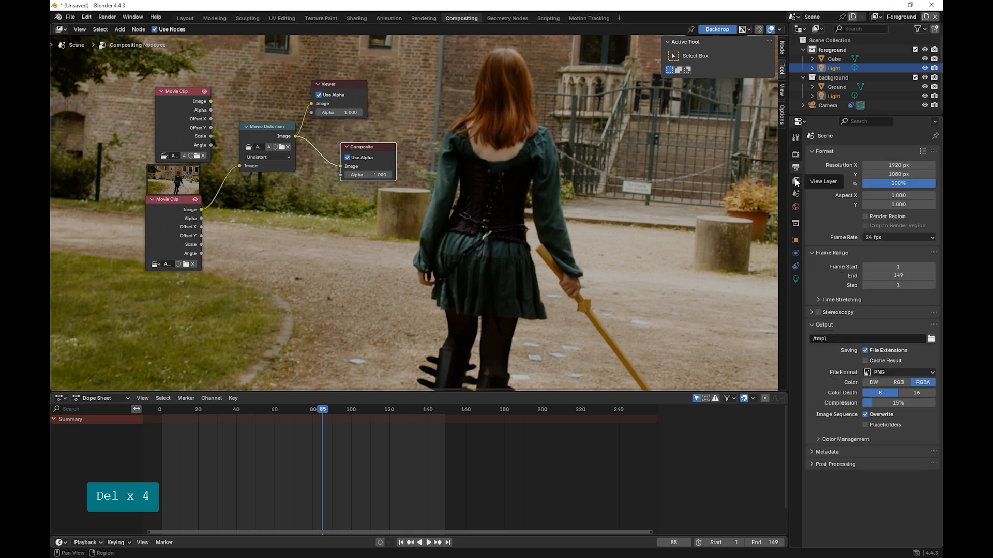
{"action": "left_click", "coordinate": [795, 154]}
{"action": "left_click", "coordinate": [796, 137]}
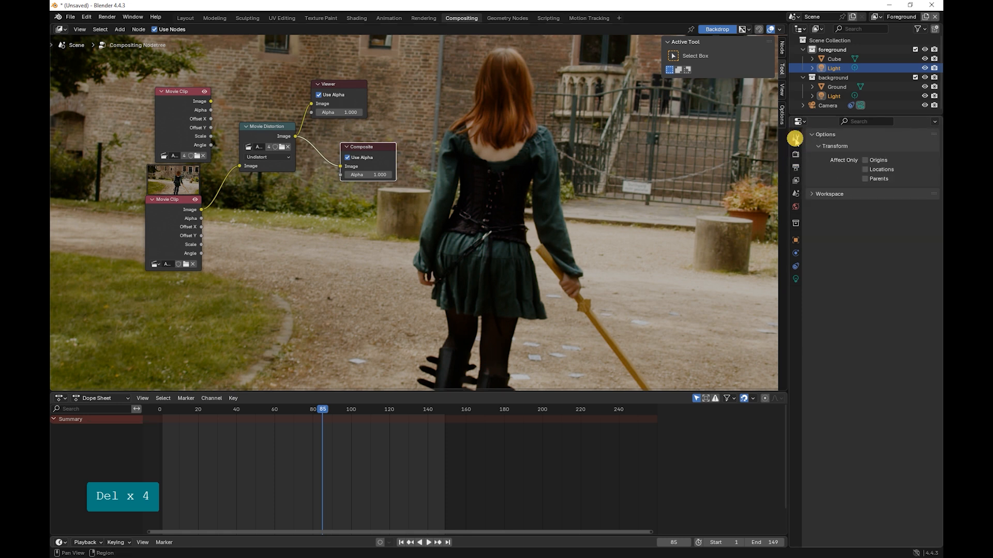
{"action": "left_click", "coordinate": [795, 167]}
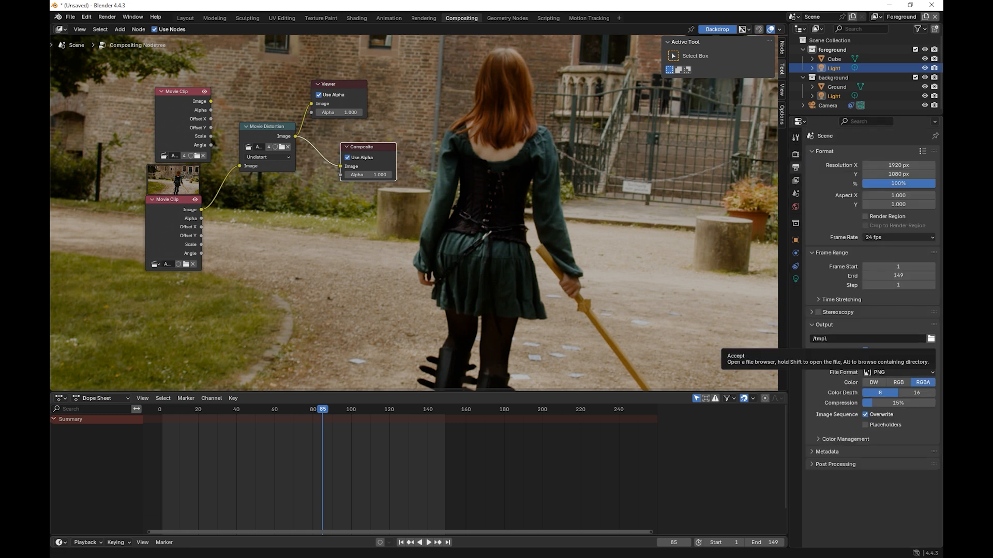
{"action": "left_click", "coordinate": [931, 339]}
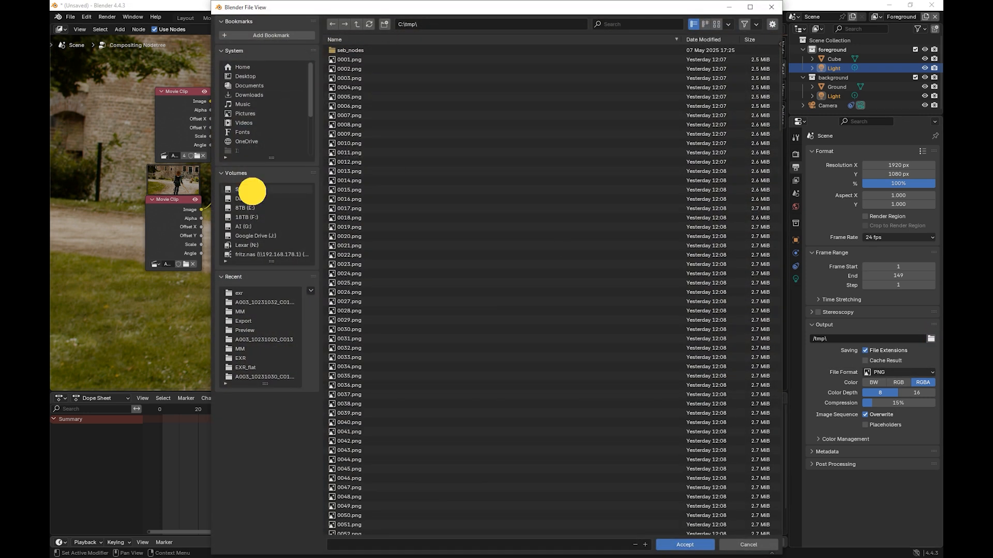
{"action": "left_click", "coordinate": [251, 189]}
{"action": "left_click", "coordinate": [344, 235]}
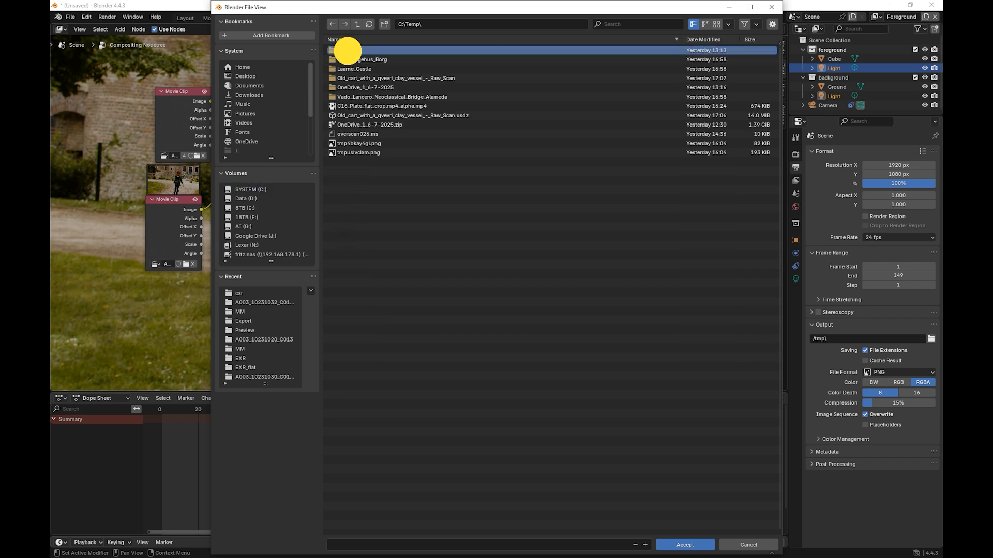
{"action": "double_click", "coordinate": [347, 50]}
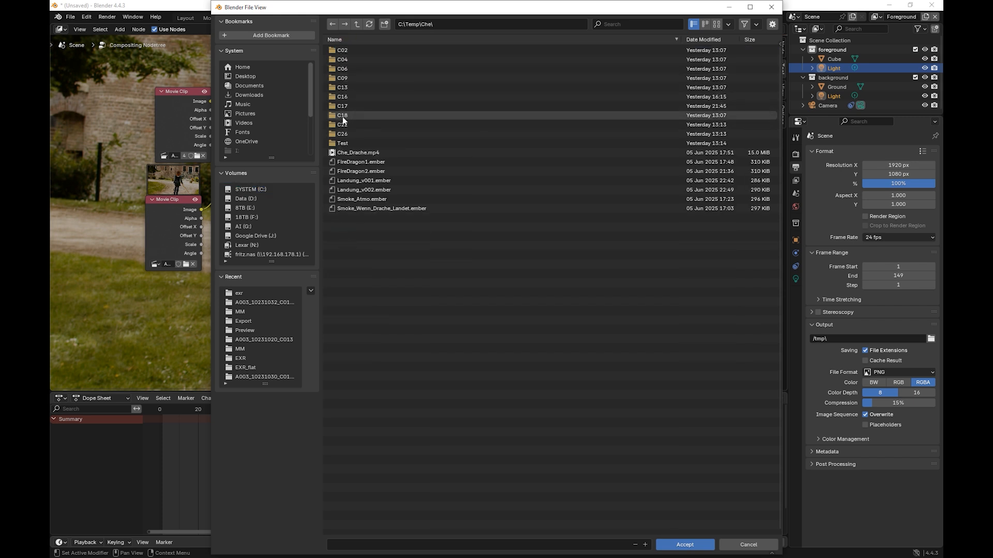
{"action": "double_click", "coordinate": [342, 105]}
{"action": "double_click", "coordinate": [342, 69]}
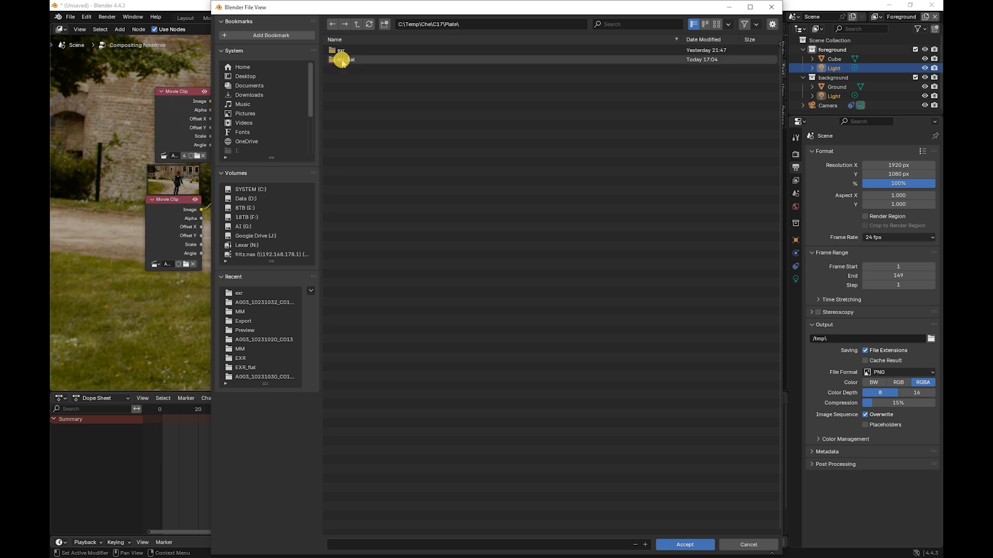
{"action": "double_click", "coordinate": [342, 60]}
{"action": "left_click", "coordinate": [346, 50]}
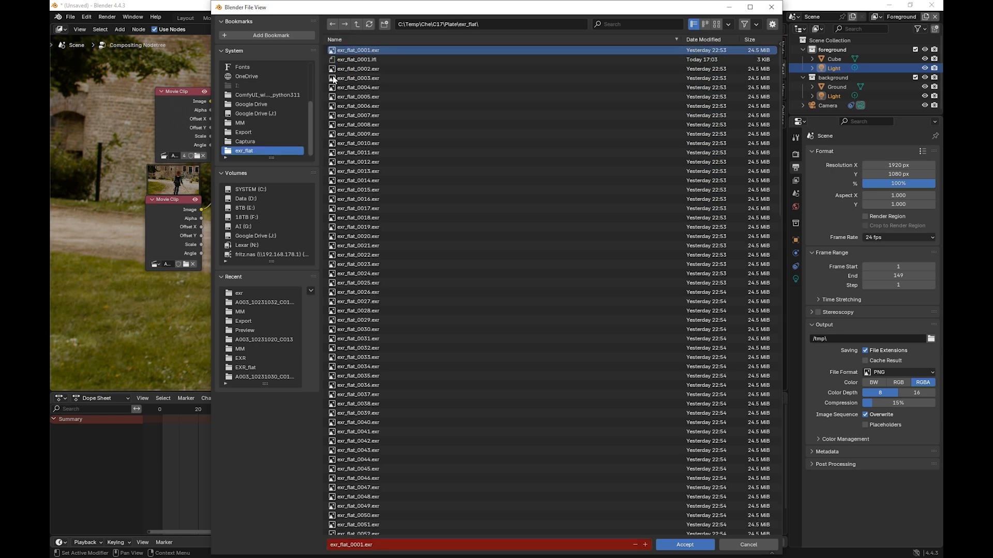
{"action": "left_click", "coordinate": [685, 545]}
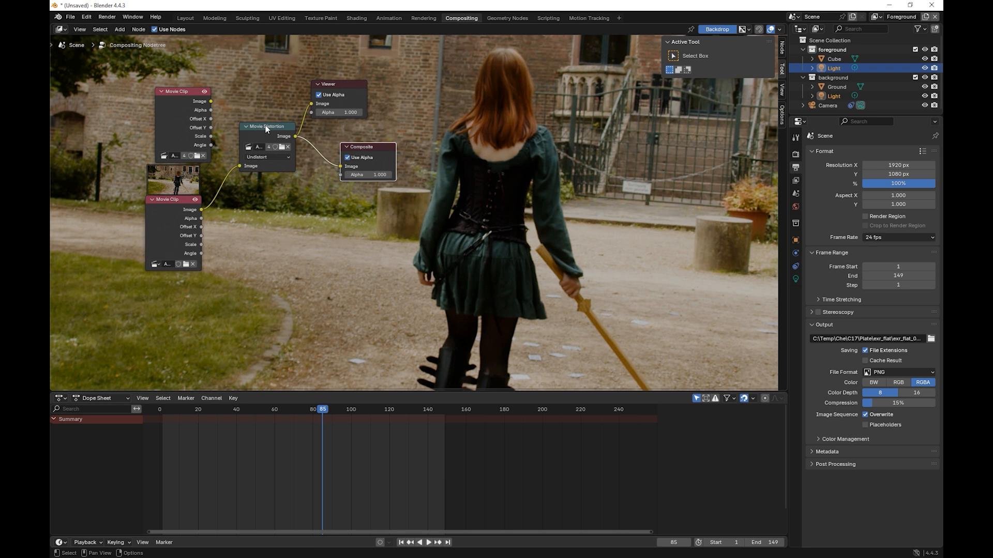
Step: Set the output resolution percentage to 110%
{"action": "left_click", "coordinate": [907, 185]}
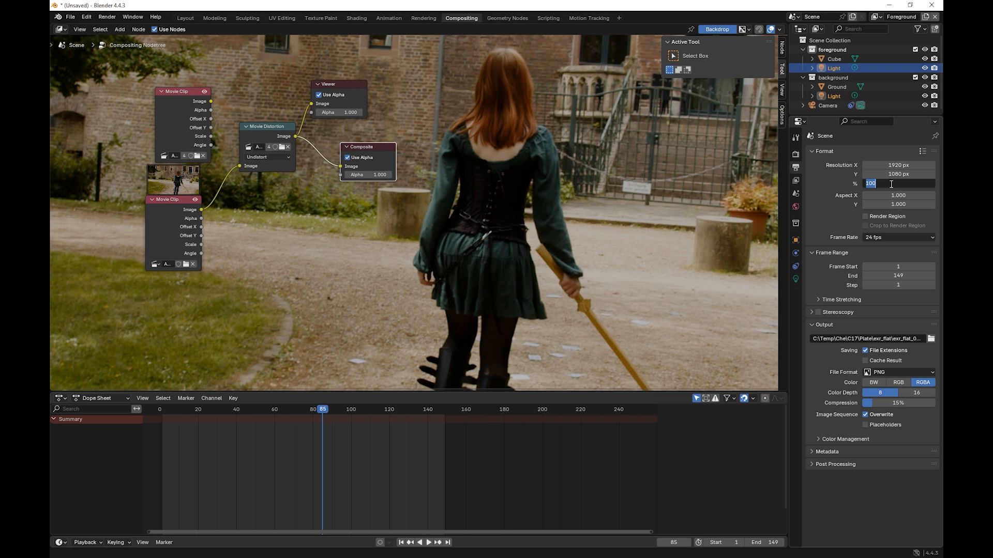
{"action": "left_click_drag", "start_coordinate": [890, 184], "coordinate": [852, 185]}
{"action": "type", "text": "110"}
{"action": "key", "text": "Return"}
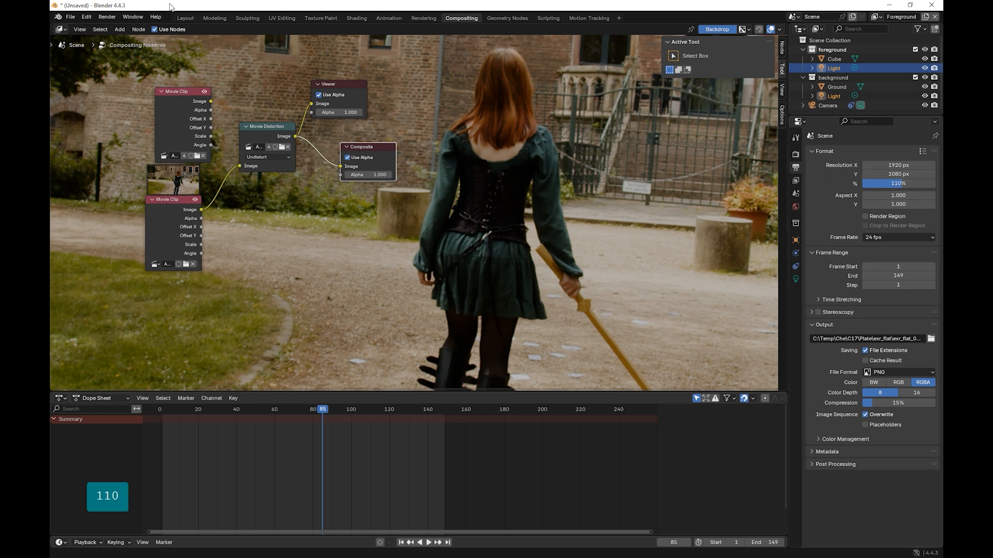
{"action": "left_click", "coordinate": [107, 17]}
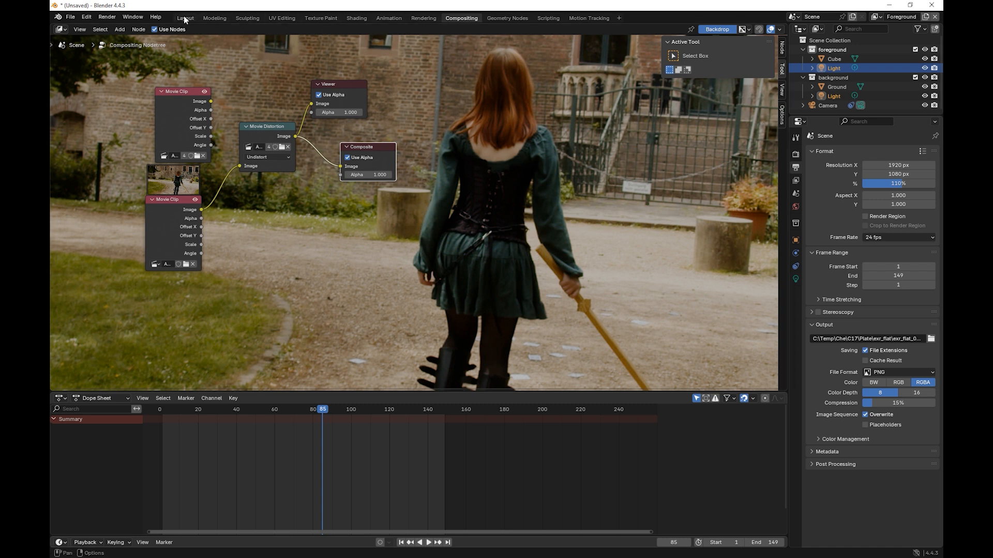
Step: Switch to the Motion Tracking workspace and show the scene's output settings
{"action": "left_click", "coordinate": [576, 18]}
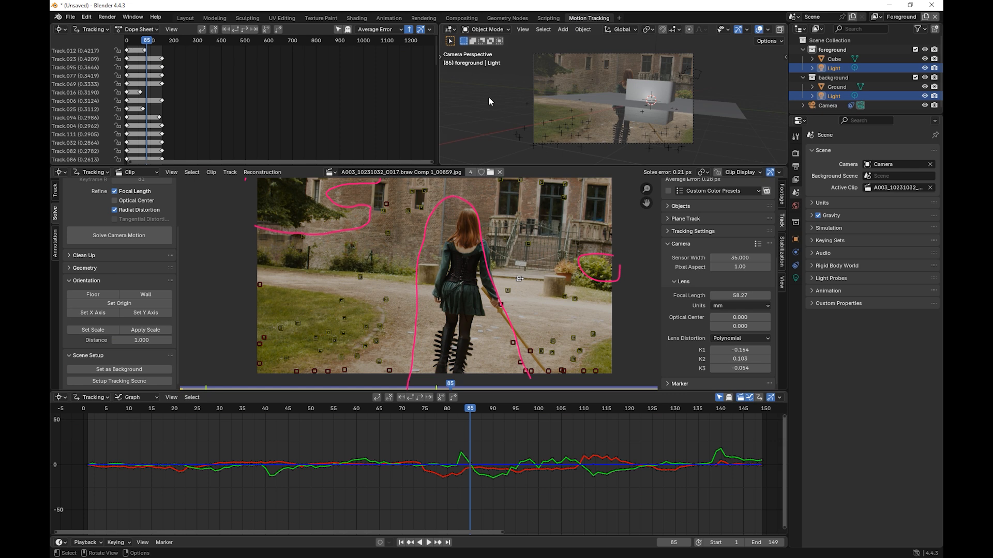
{"action": "left_click", "coordinate": [522, 28]}
{"action": "left_click", "coordinate": [796, 154]}
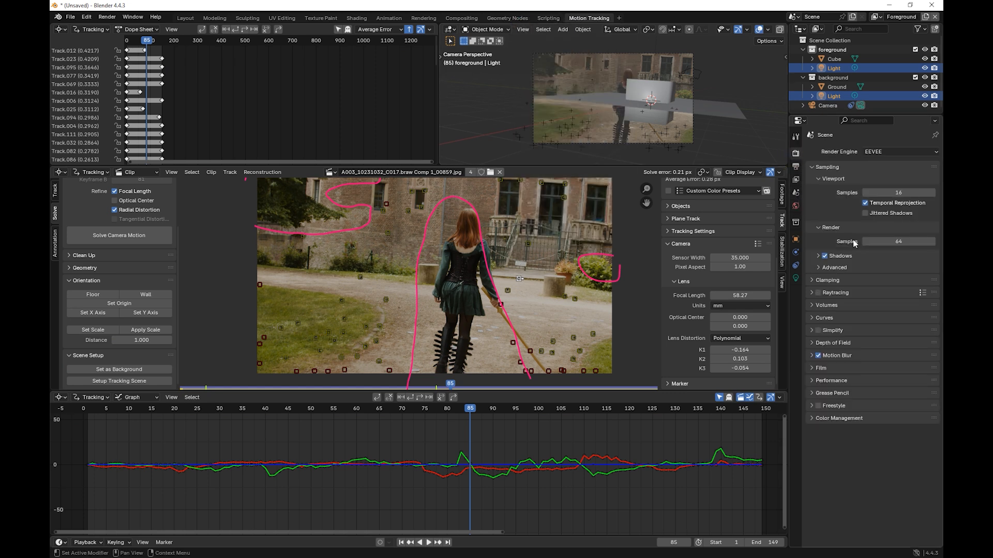
{"action": "left_click", "coordinate": [795, 166]}
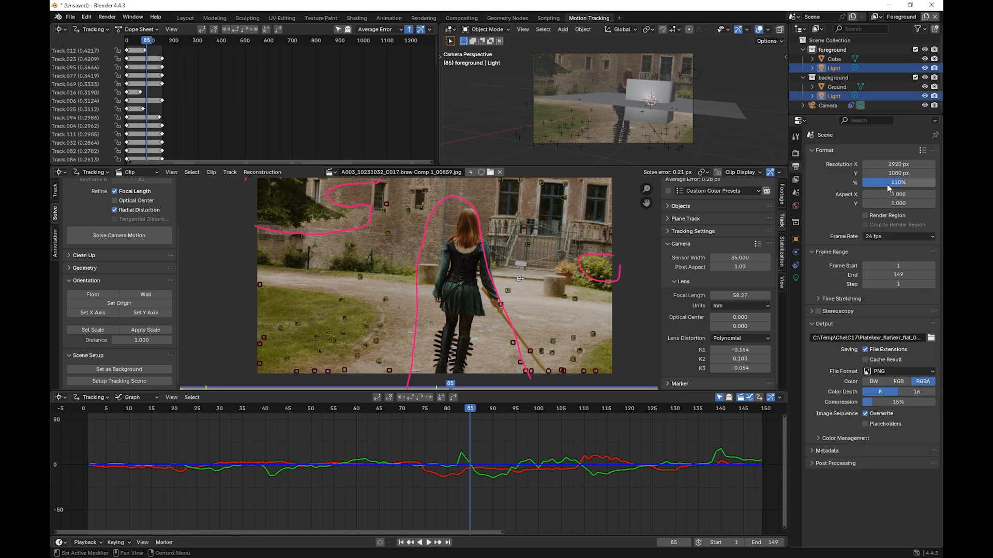
Step: Set the render output path to blender0001.jpg in the folder C:\Temp\Che\C17\MM\Preview
{"action": "left_click", "coordinate": [931, 337]}
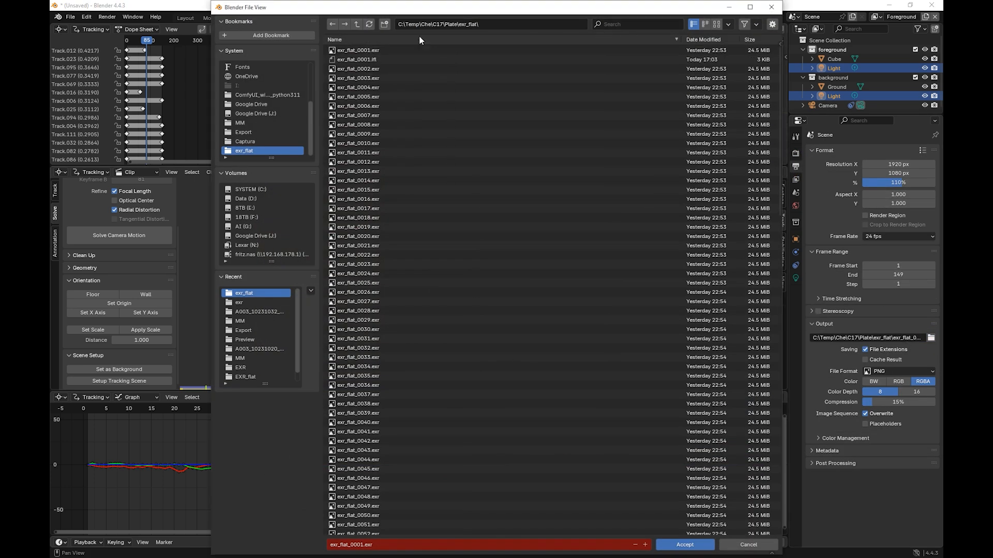
{"action": "left_click", "coordinate": [357, 24]}
{"action": "left_click", "coordinate": [357, 24]}
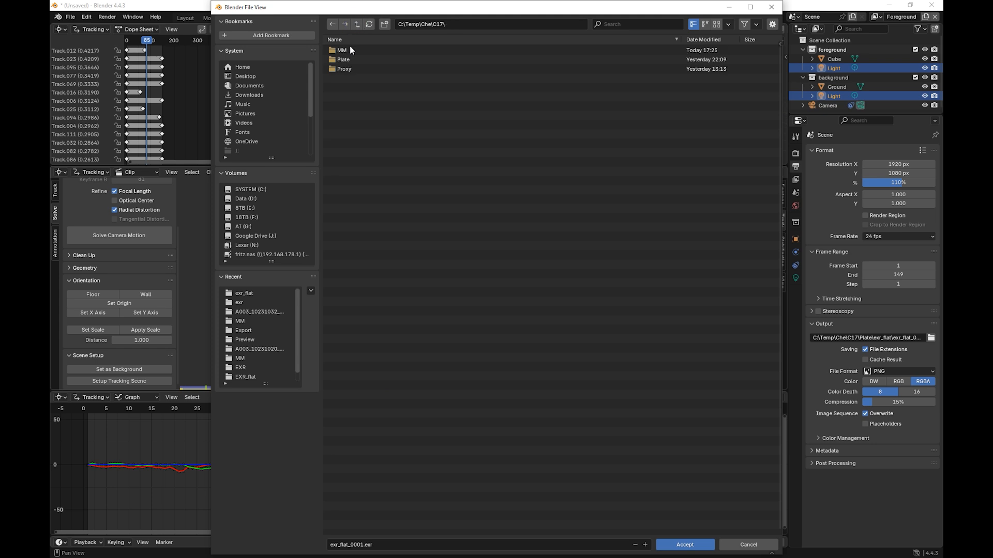
{"action": "left_click", "coordinate": [343, 50]}
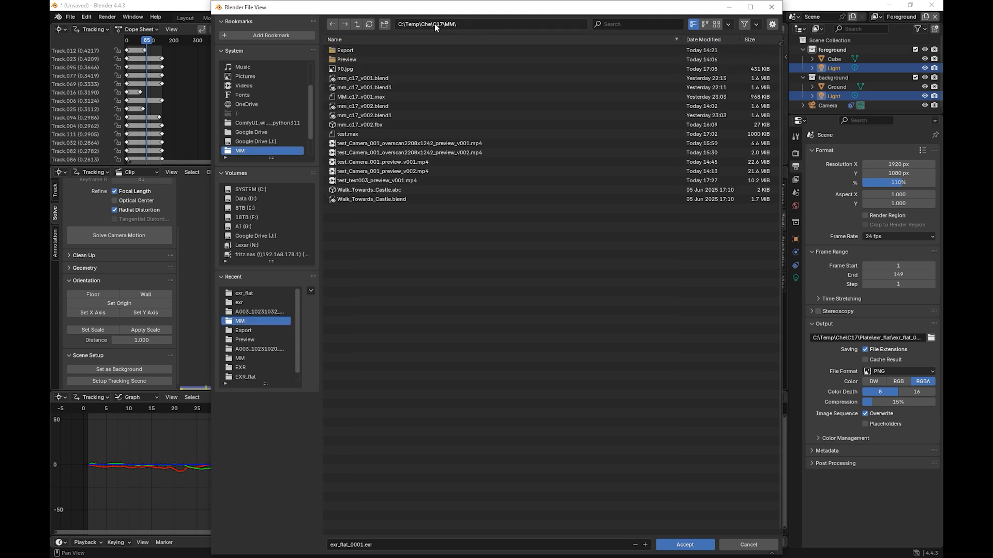
{"action": "left_click", "coordinate": [357, 24]}
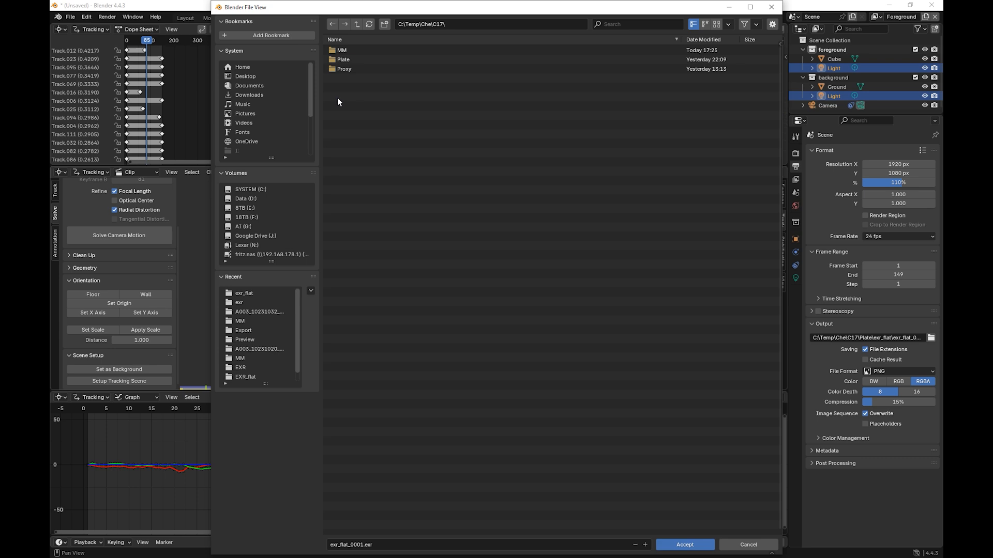
{"action": "left_click", "coordinate": [339, 52]}
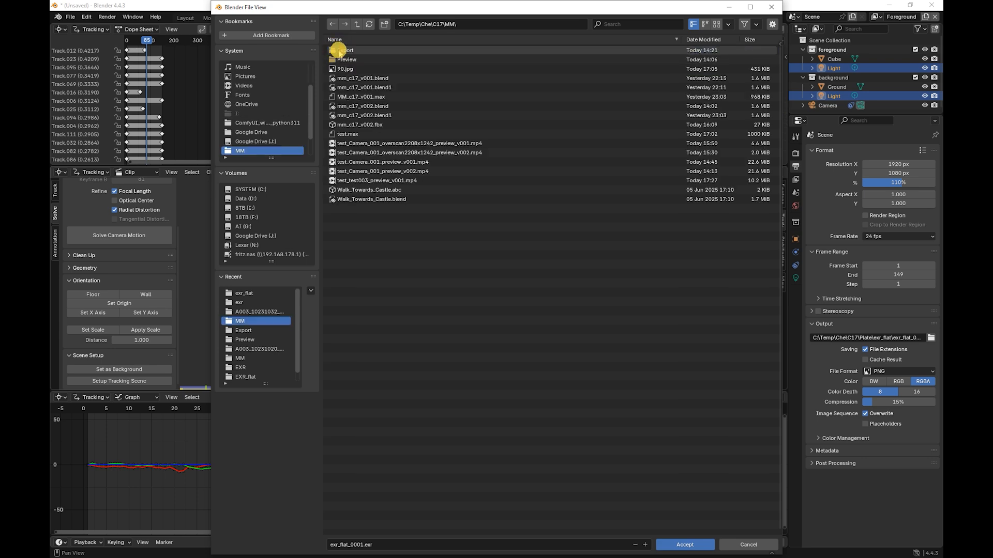
{"action": "left_click", "coordinate": [342, 59]}
{"action": "left_click", "coordinate": [343, 59]}
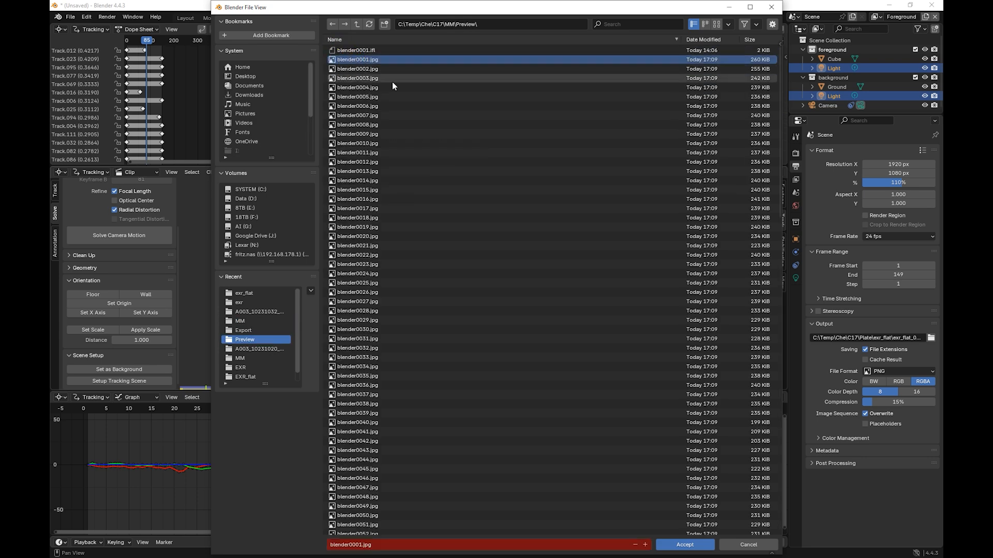
{"action": "left_click", "coordinate": [685, 546]}
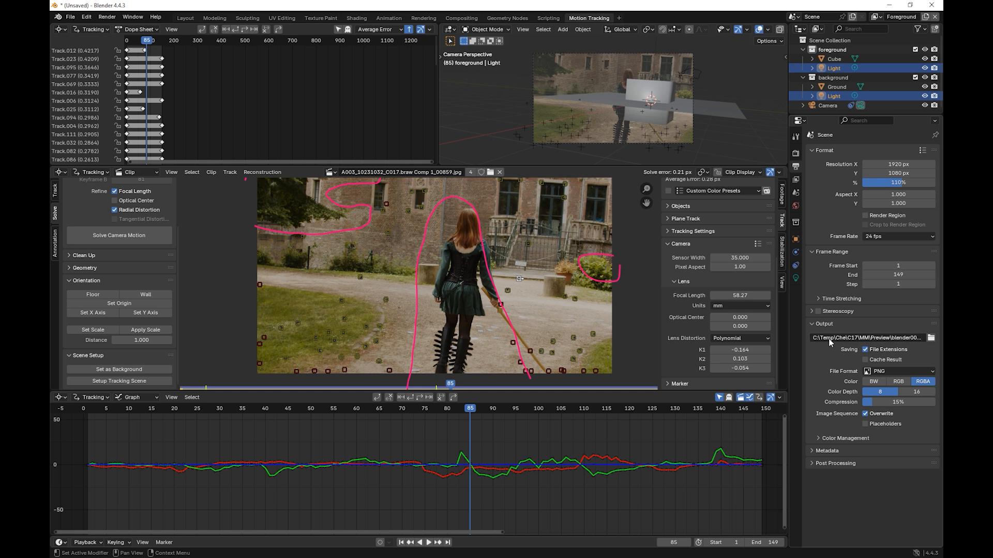
{"action": "left_click", "coordinate": [522, 30]}
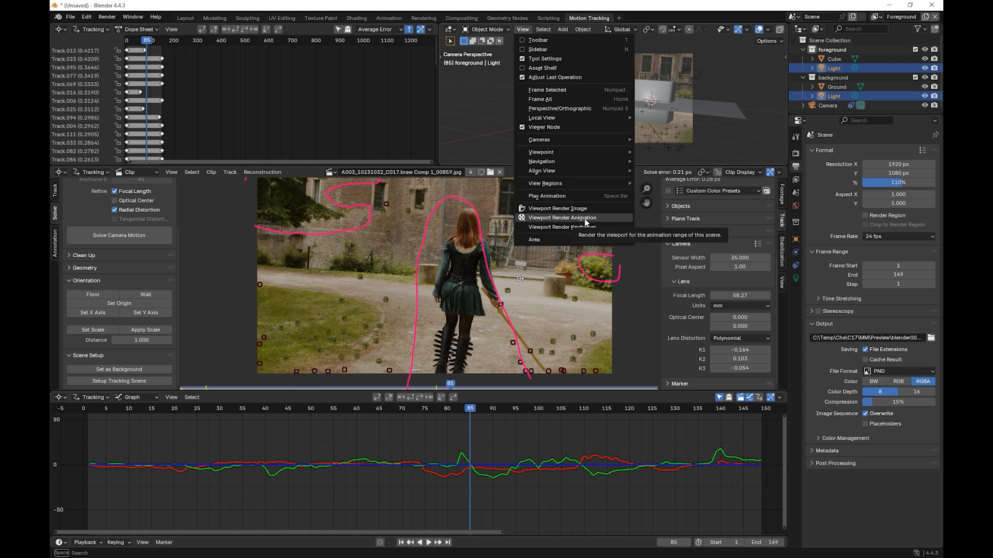
{"action": "left_click", "coordinate": [743, 136]}
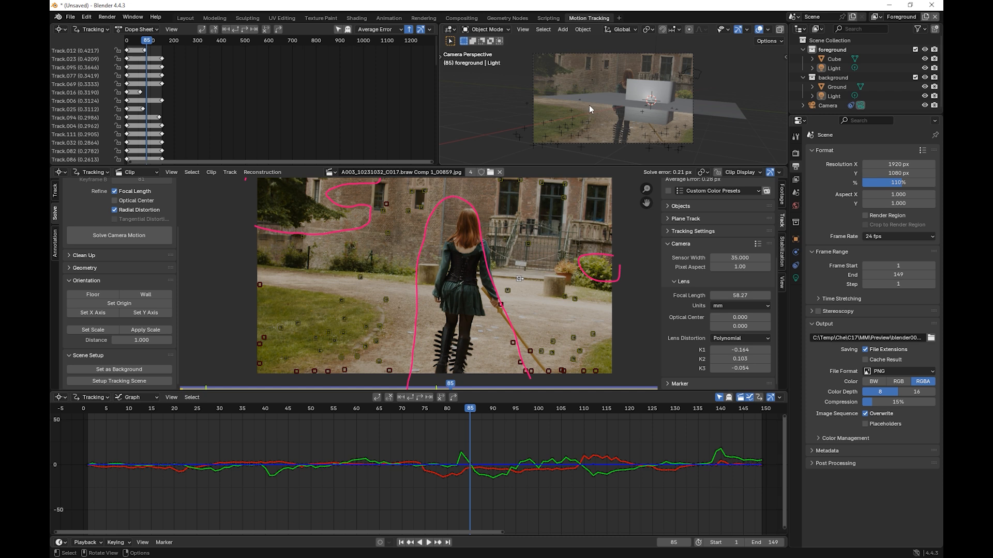
Step: Move the Ground plane about -6.2 m along the global X axis in the camera view
{"action": "left_click", "coordinate": [714, 112]}
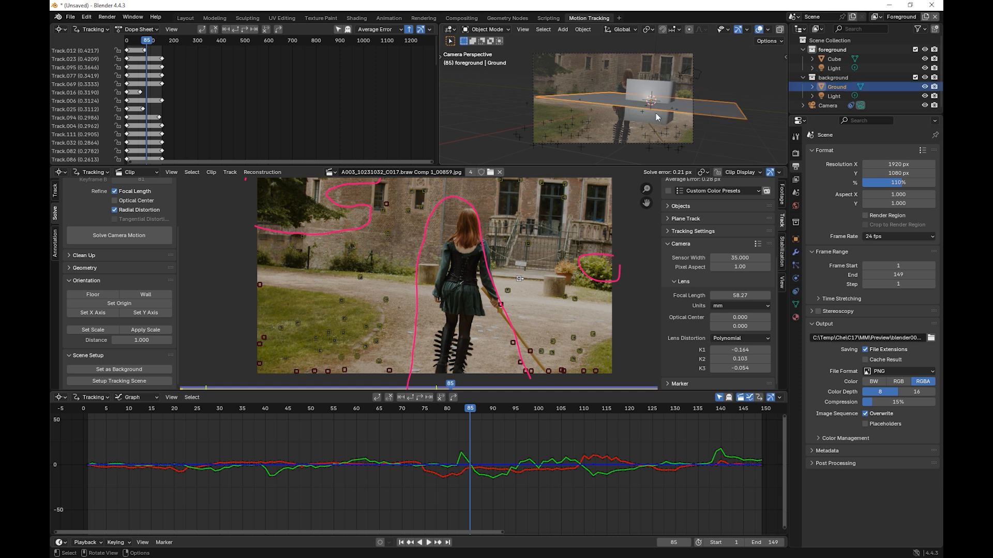
{"action": "key", "text": "g"}
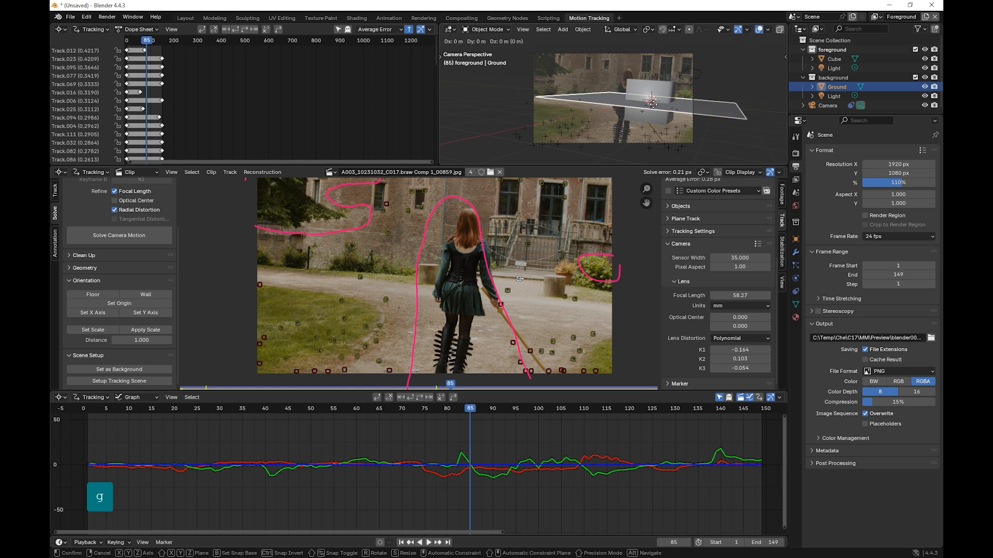
{"action": "key", "text": "x"}
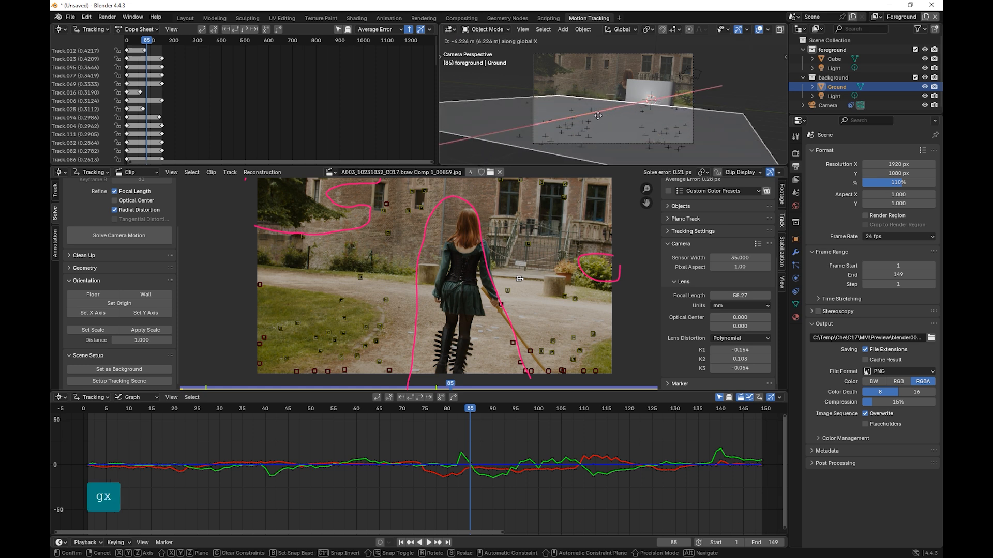
{"action": "left_click", "coordinate": [723, 106]}
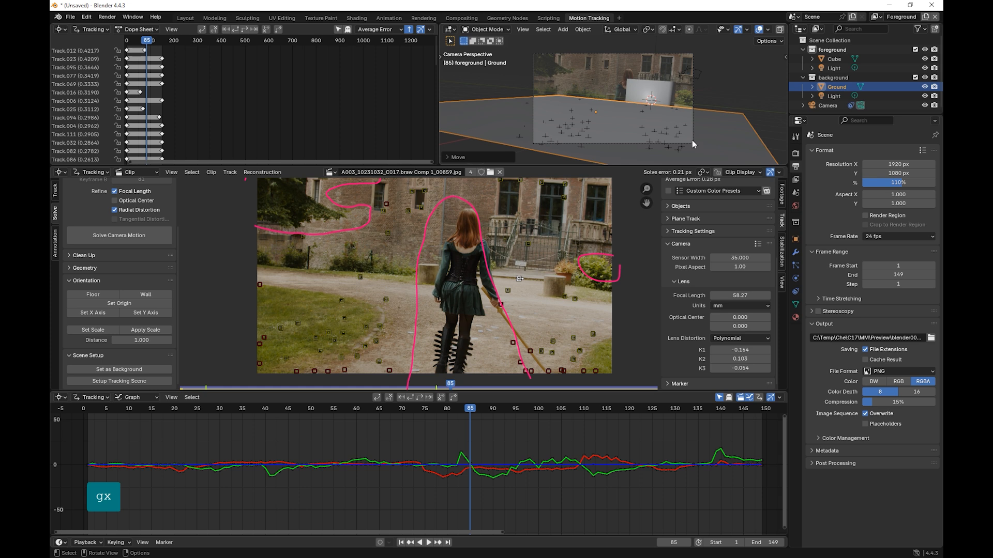
{"action": "left_click", "coordinate": [70, 16]}
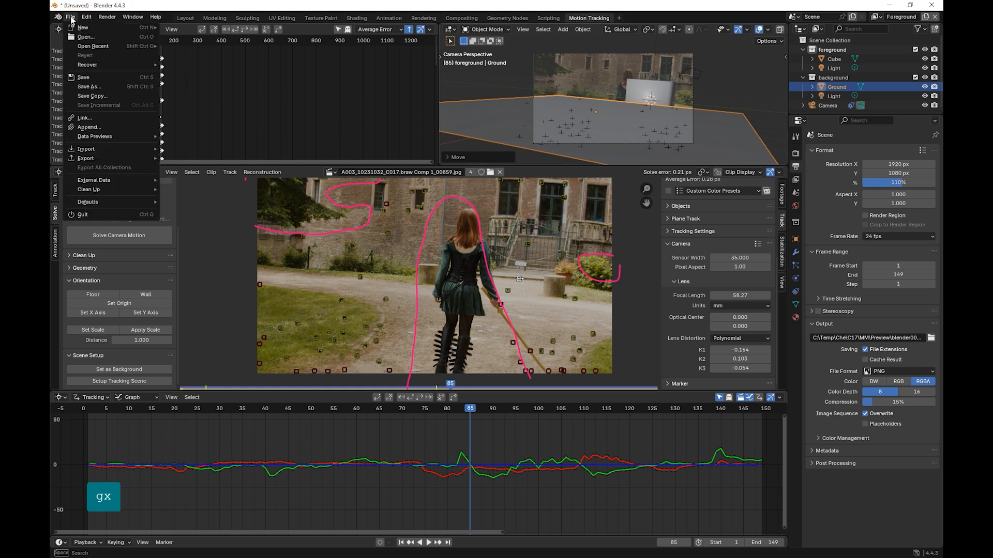
{"action": "mouse_move", "coordinate": [115, 148]}
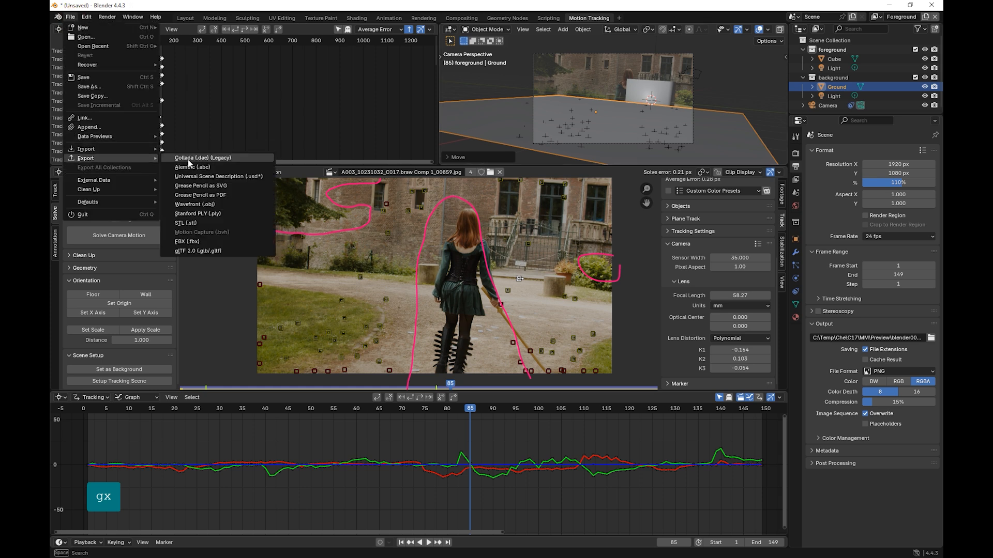
{"action": "left_click", "coordinate": [225, 178]}
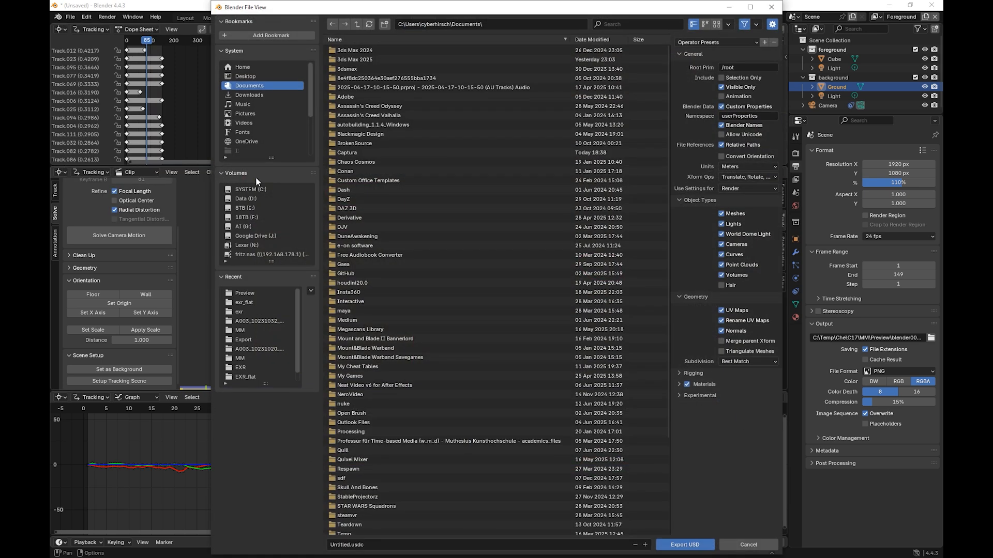
{"action": "left_click", "coordinate": [725, 98]}
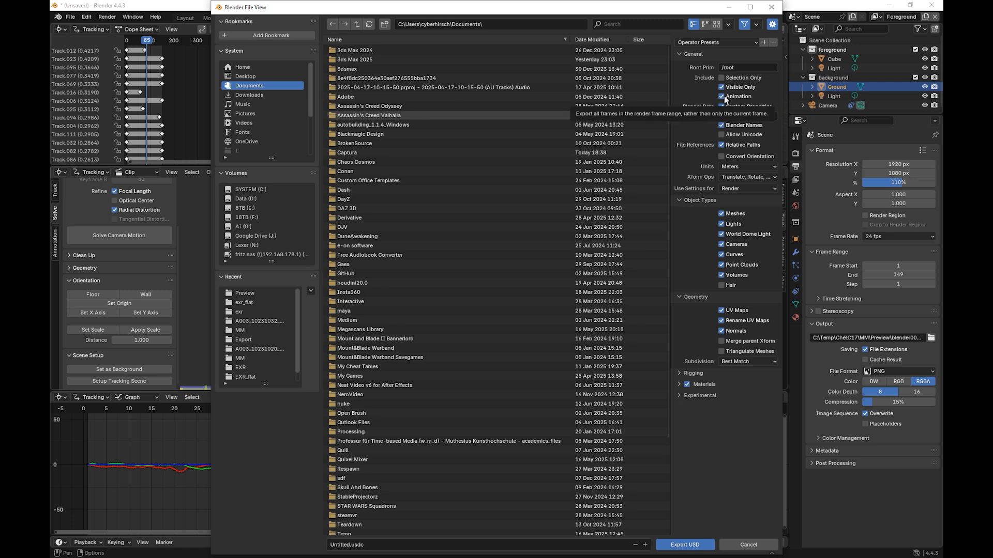
{"action": "left_click", "coordinate": [748, 545]}
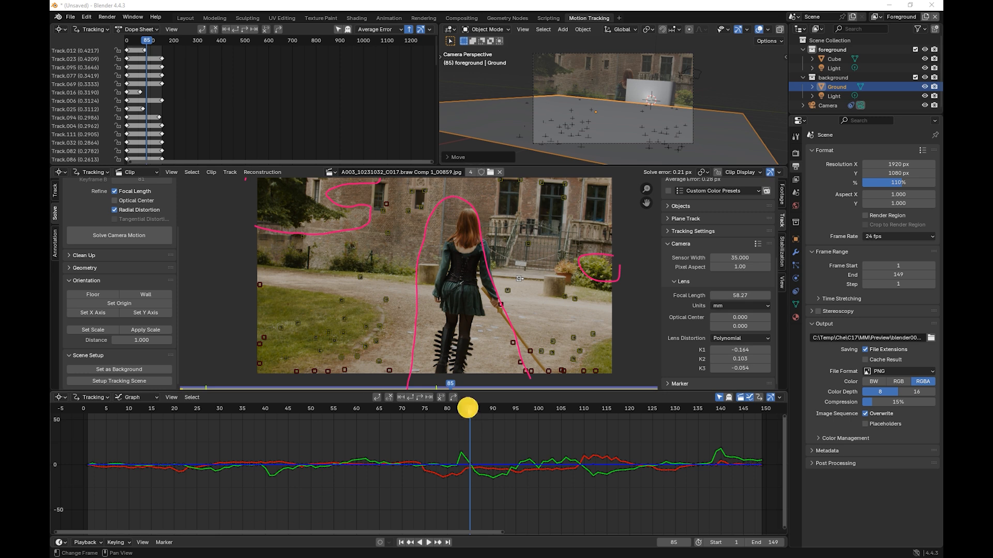
Step: Go to frame 56 of the clip and select the five tracking markers around the castle's window and door frames
{"action": "left_click_drag", "start_coordinate": [468, 408], "coordinate": [357, 383]}
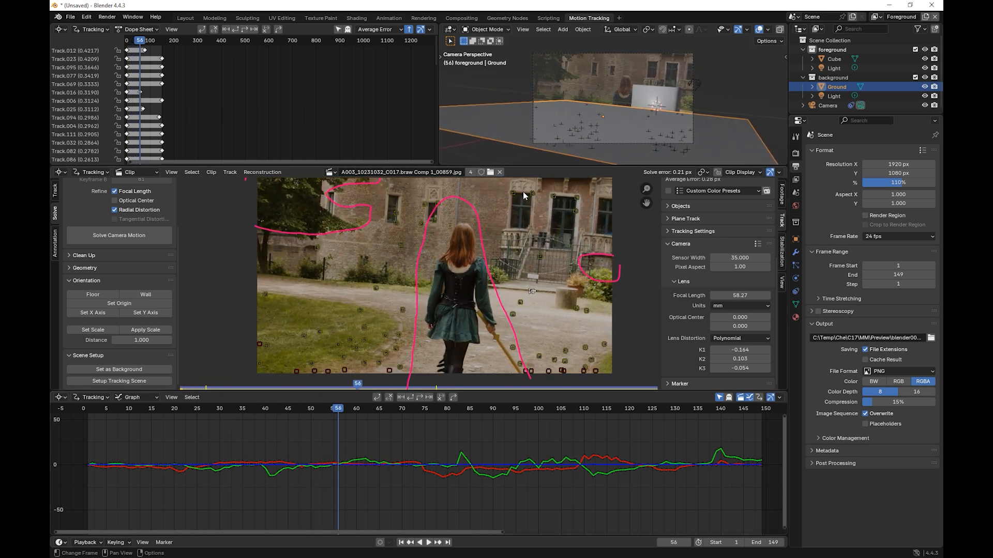
{"action": "left_click_drag", "start_coordinate": [503, 187], "coordinate": [583, 212]}
{"action": "left_click", "coordinate": [577, 198], "text": "shift"}
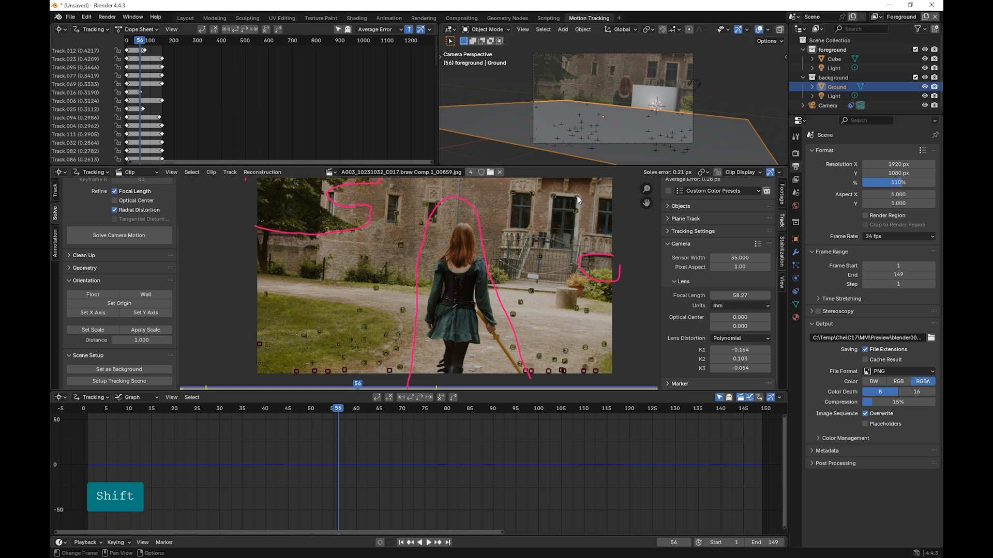
{"action": "left_click", "coordinate": [553, 196], "text": "shift"}
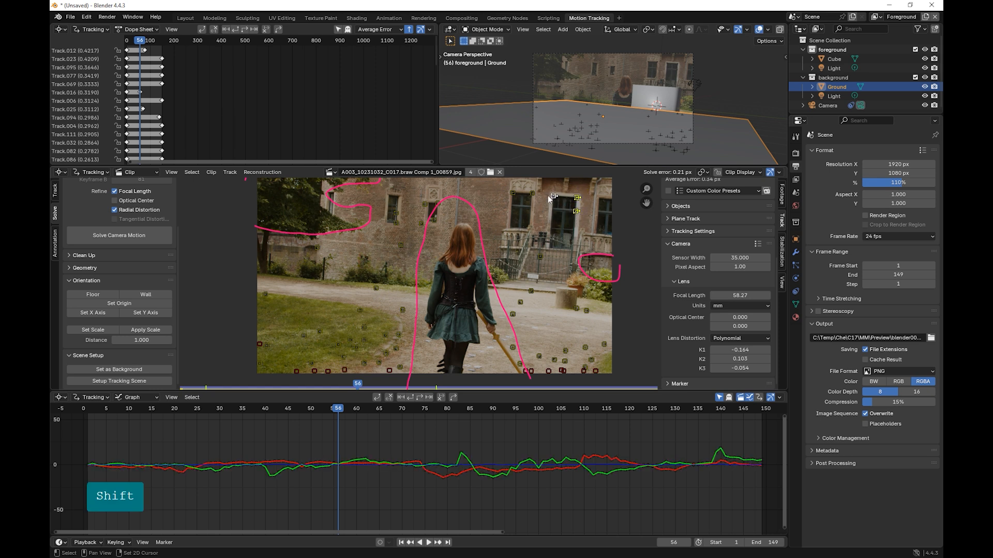
{"action": "left_click", "coordinate": [534, 193], "text": "shift"}
{"action": "left_click", "coordinate": [513, 194], "text": "shift"}
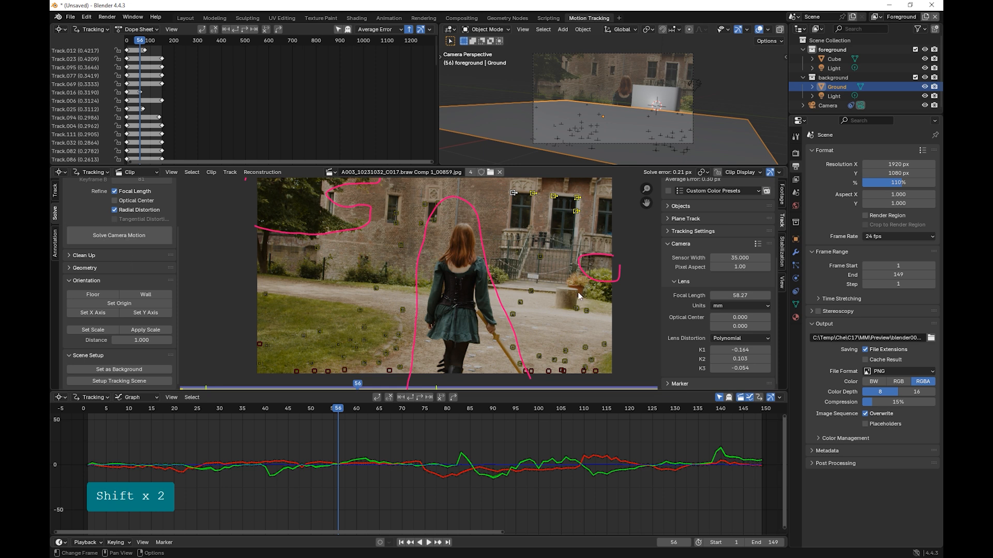
Step: Add a tracking marker on the upper-left corner of the rightmost castle window at frame 56
{"action": "left_click", "coordinate": [55, 191]}
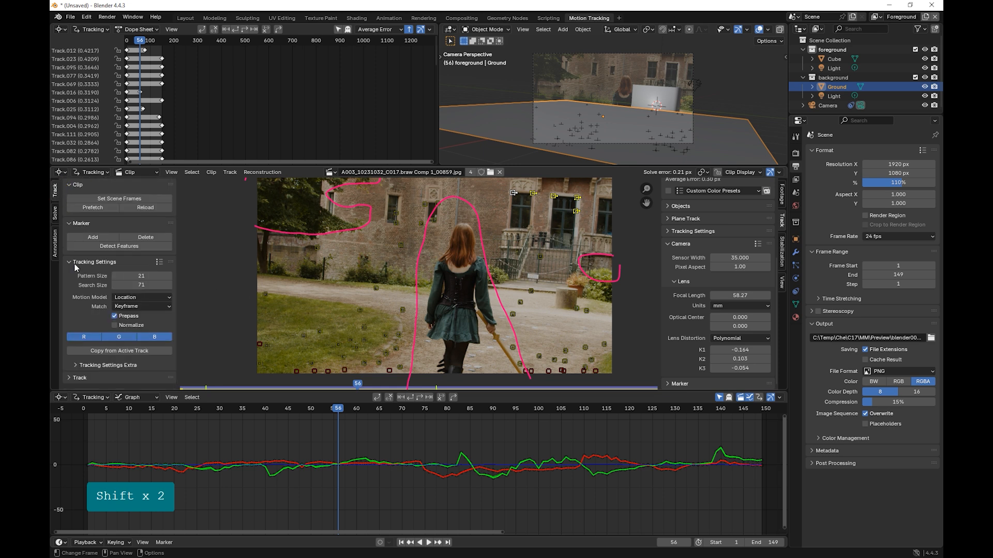
{"action": "left_click", "coordinate": [94, 236]}
{"action": "scroll", "coordinate": [602, 210], "scroll_direction": "up", "scroll_amount": 2}
{"action": "middle_click_drag", "start_coordinate": [603, 210], "coordinate": [399, 295]}
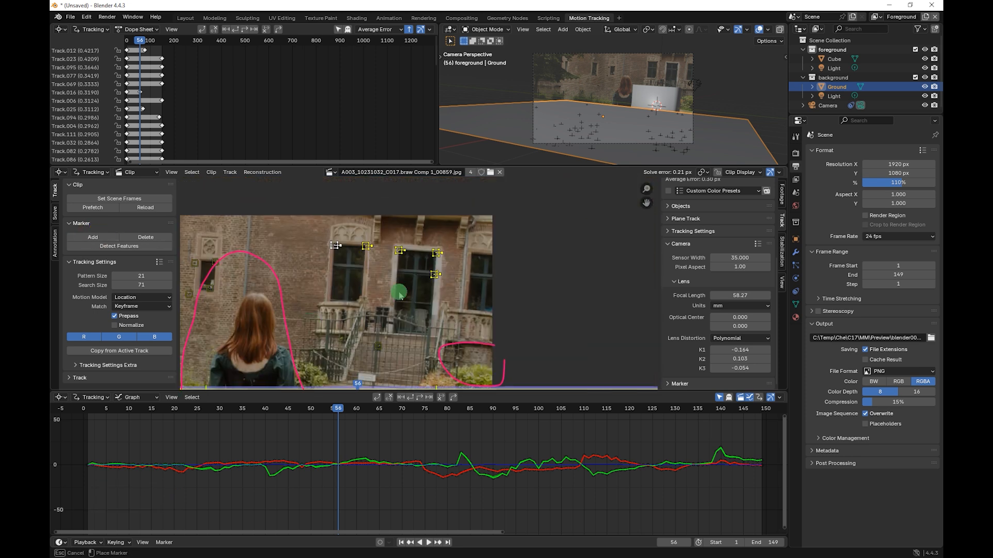
{"action": "scroll", "coordinate": [429, 283], "scroll_direction": "up", "scroll_amount": 4}
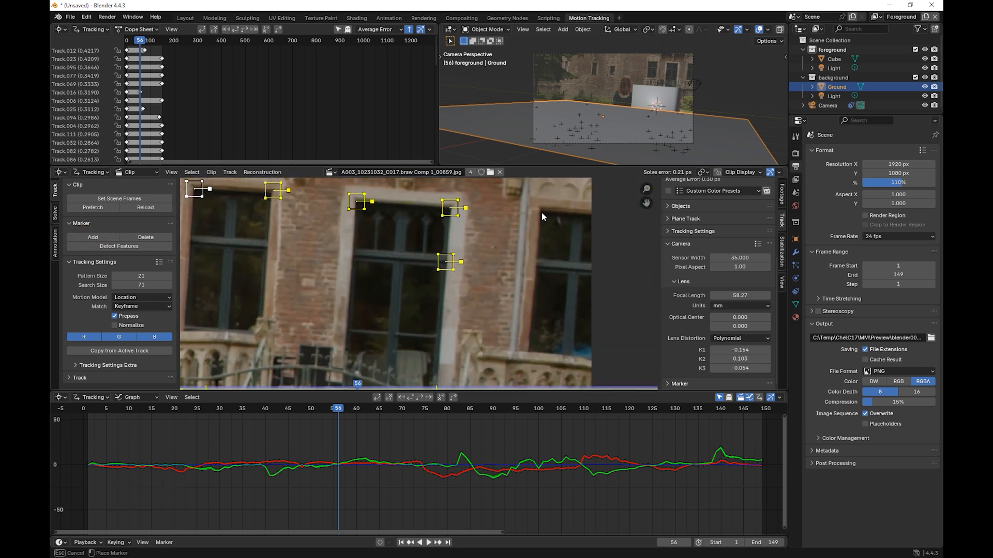
{"action": "left_click", "coordinate": [541, 211]}
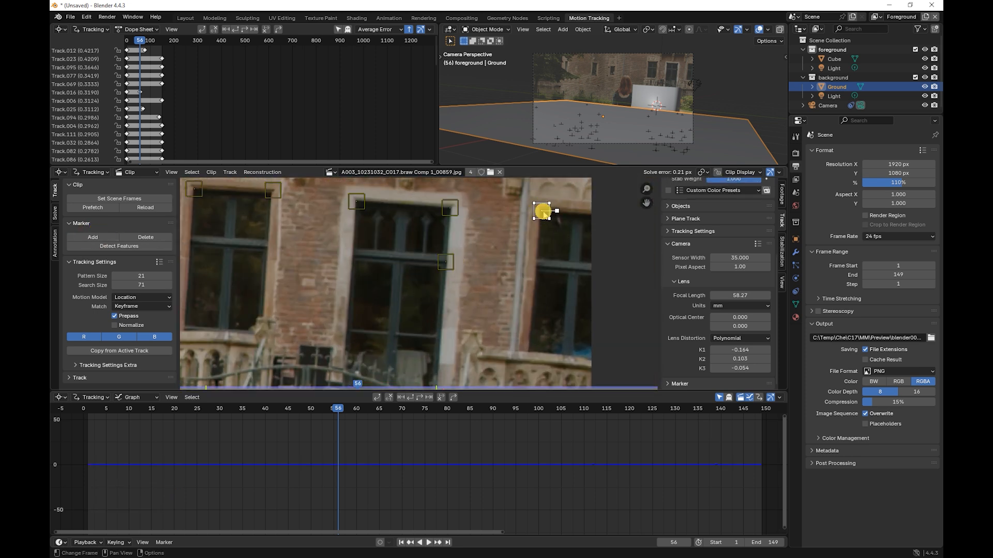
Step: Track the new marker backward to frame 1 and from frame 56 forward to frame 149, and check its path along the clip
{"action": "left_click", "coordinate": [409, 398]}
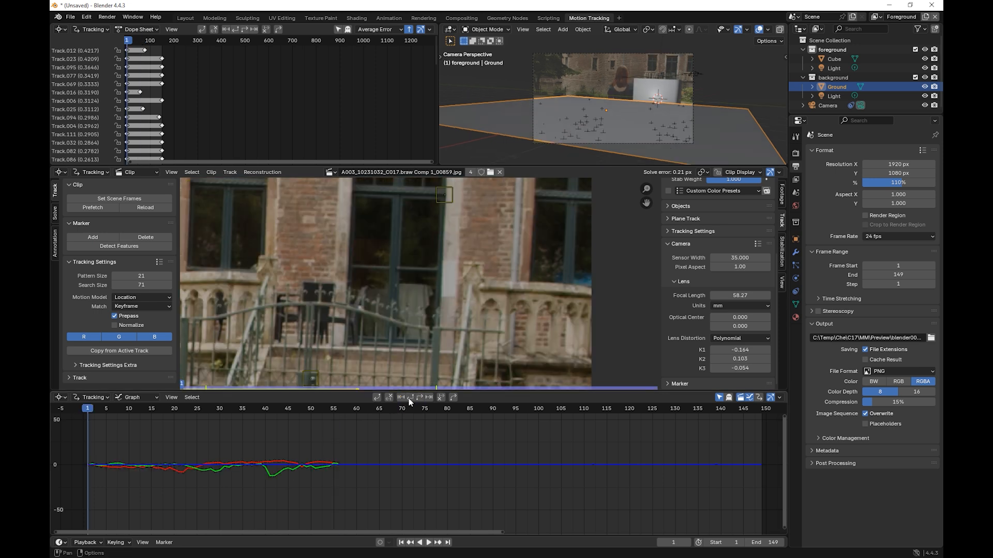
{"action": "left_click", "coordinate": [337, 409]}
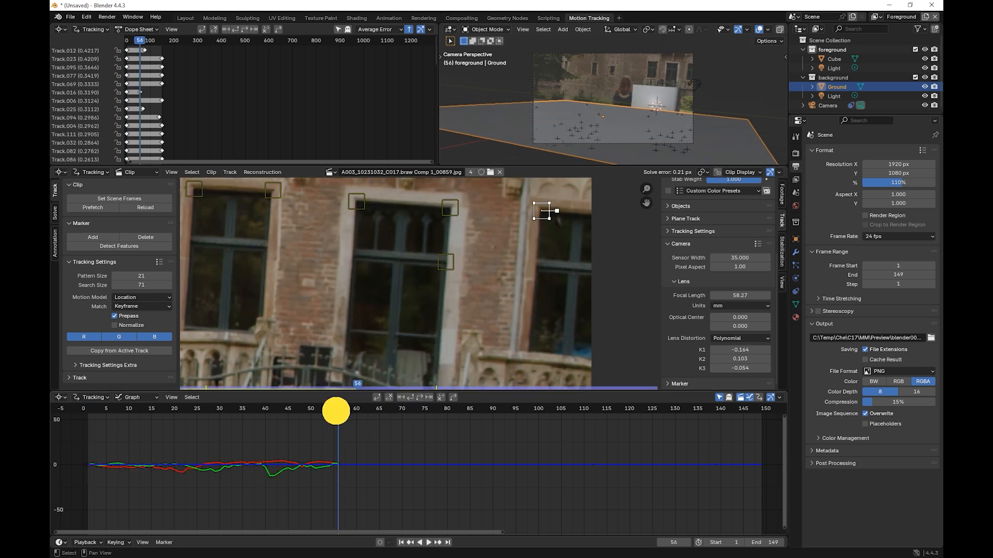
{"action": "left_click", "coordinate": [420, 397]}
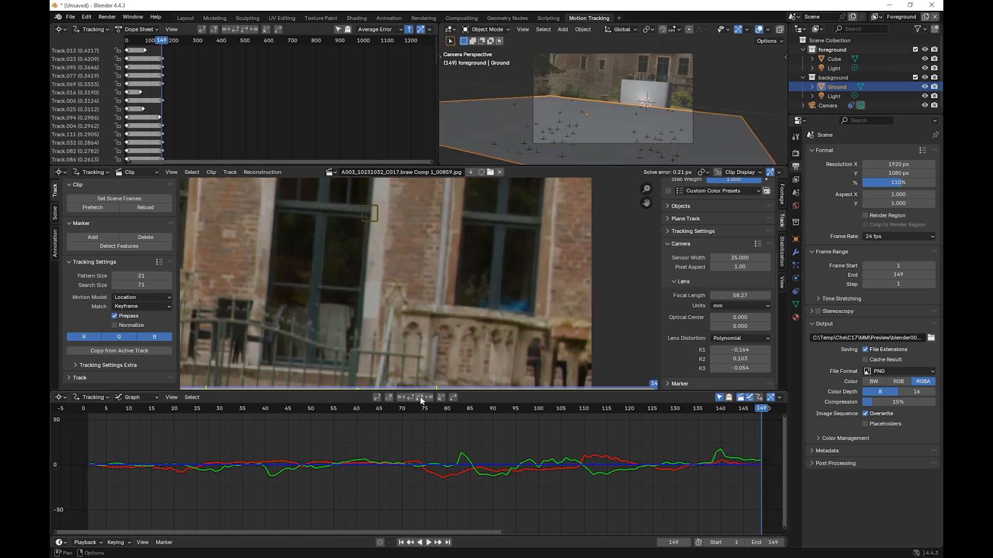
{"action": "left_click", "coordinate": [464, 409]}
{"action": "middle_click_drag", "start_coordinate": [477, 281], "coordinate": [453, 315]}
{"action": "scroll", "coordinate": [453, 315], "scroll_direction": "down", "scroll_amount": 1}
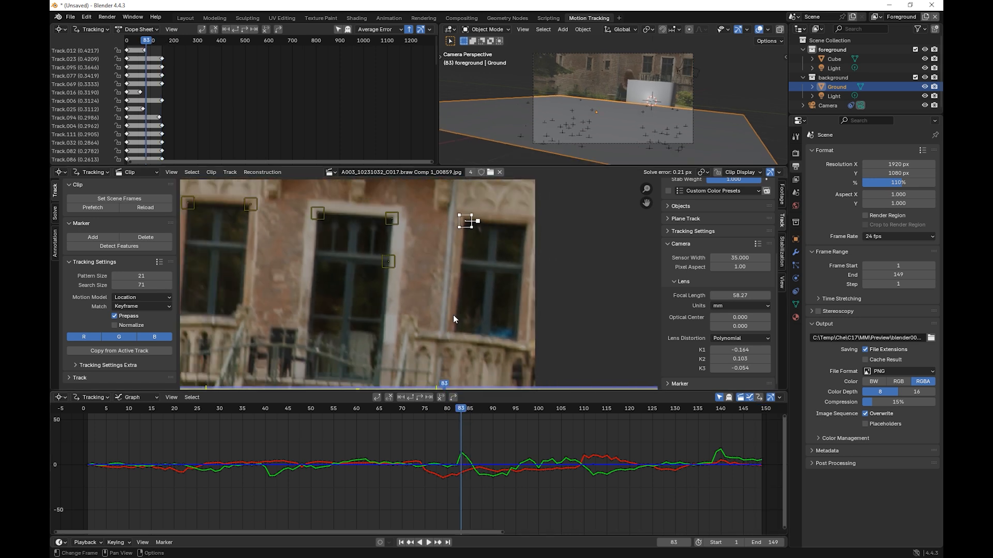
{"action": "left_click", "coordinate": [421, 397]}
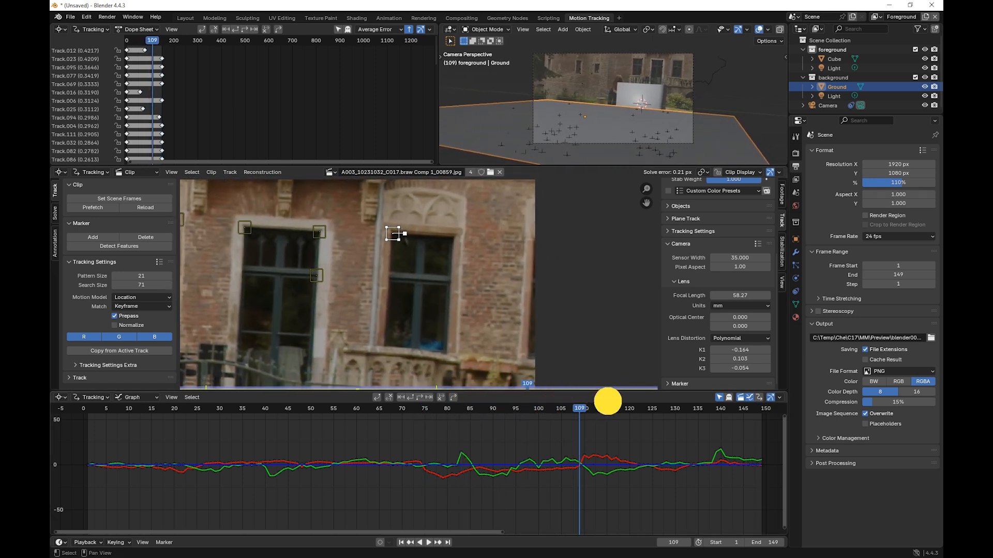
{"action": "left_click_drag", "start_coordinate": [775, 408], "coordinate": [374, 403]}
Step: Solve the camera motion with Tripod enabled and Focal Length and Radial Distortion refined
{"action": "left_click", "coordinate": [56, 214]}
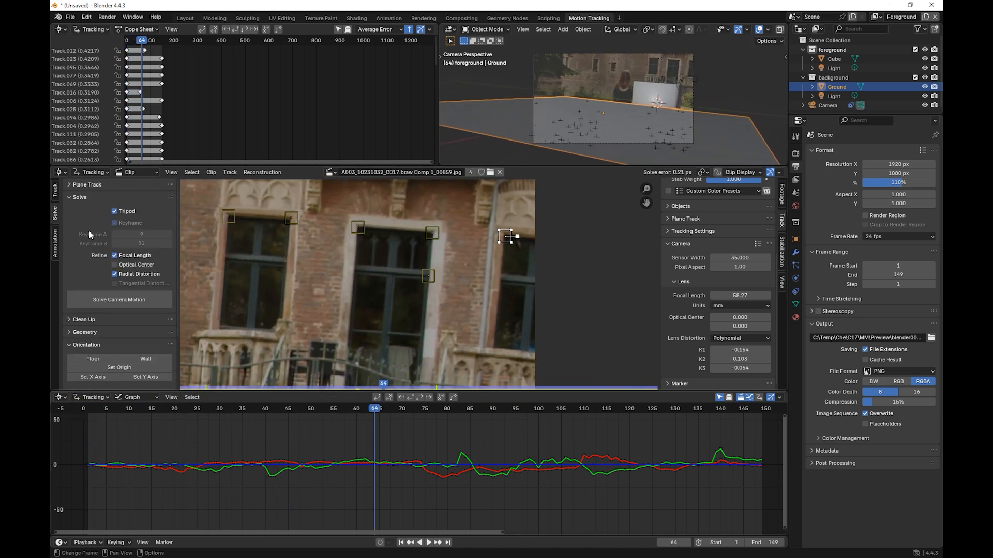
{"action": "left_click", "coordinate": [119, 298]}
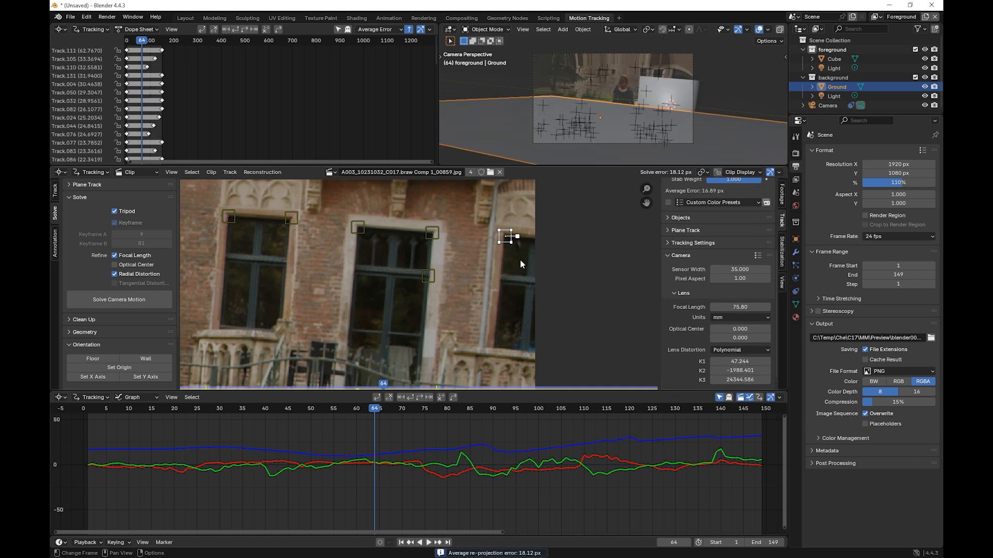
Step: Go to frame 98 of the clip and select the six tracking markers on the castle's window and door frames
{"action": "scroll", "coordinate": [416, 285], "scroll_direction": "down", "scroll_amount": 1}
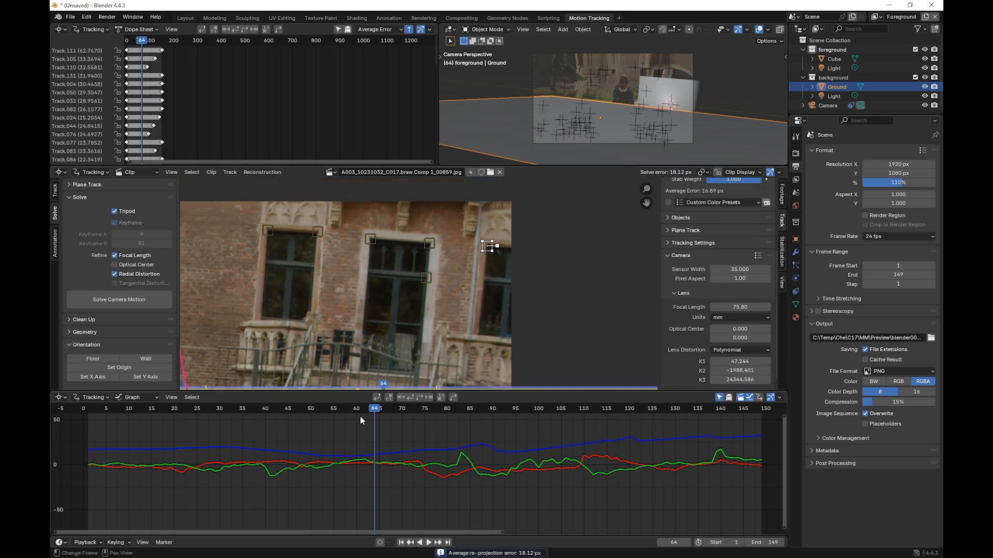
{"action": "left_click", "coordinate": [578, 408]}
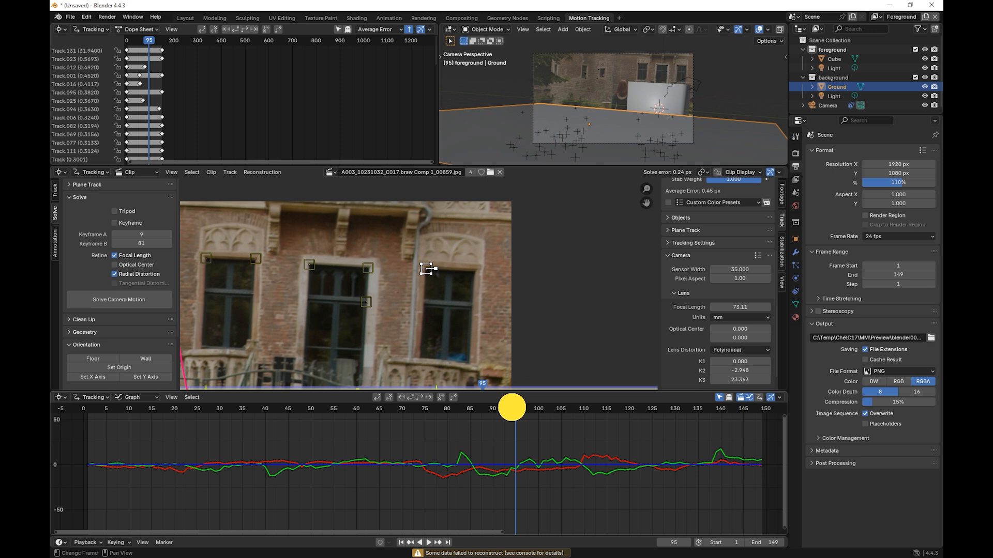
{"action": "left_click", "coordinate": [512, 408]}
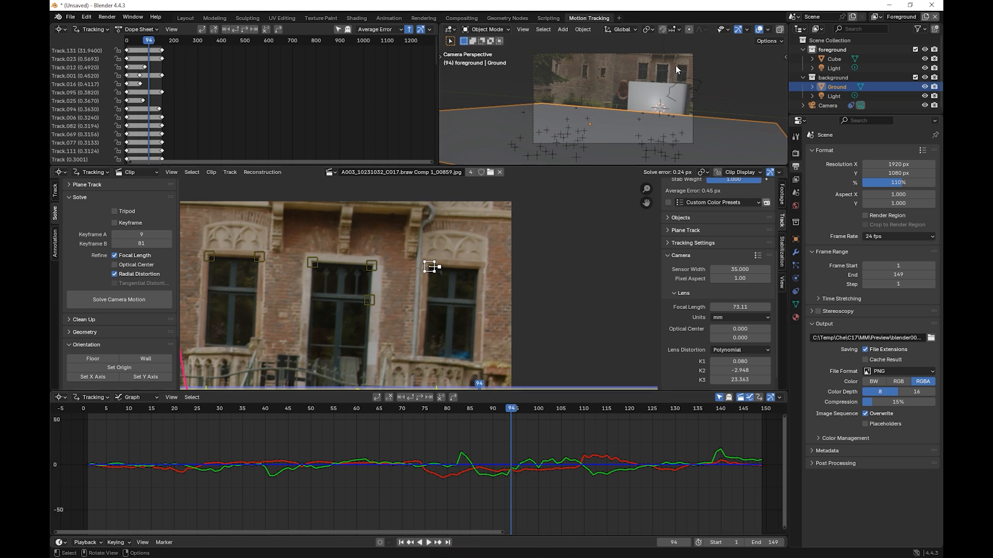
{"action": "mouse_move", "coordinate": [512, 408]}
{"action": "left_mouse_down"}
{"action": "mouse_move", "coordinate": [391, 408]}
{"action": "mouse_move", "coordinate": [789, 403]}
{"action": "mouse_move", "coordinate": [359, 399]}
{"action": "mouse_move", "coordinate": [529, 405]}
{"action": "left_mouse_up"}
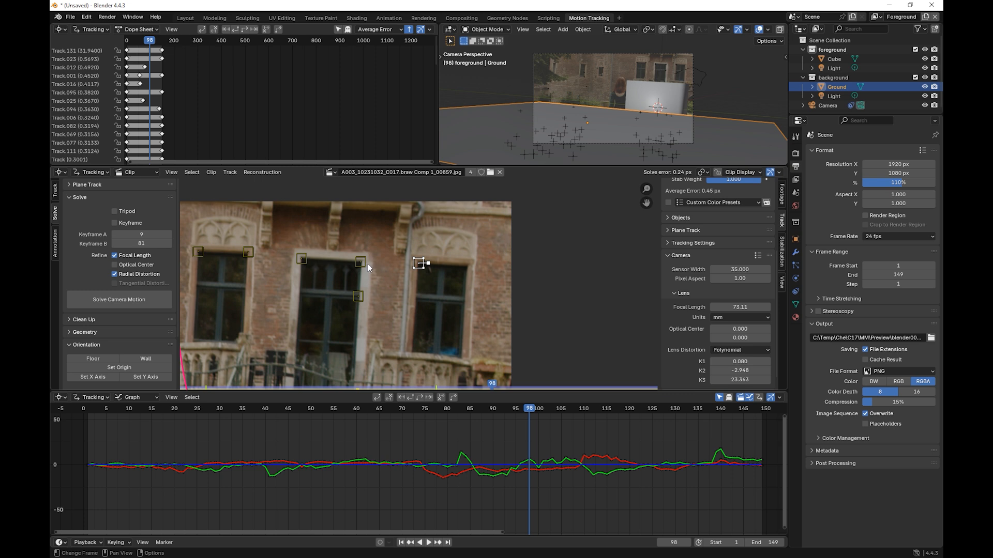
{"action": "left_click", "coordinate": [196, 256], "text": "ctrl"}
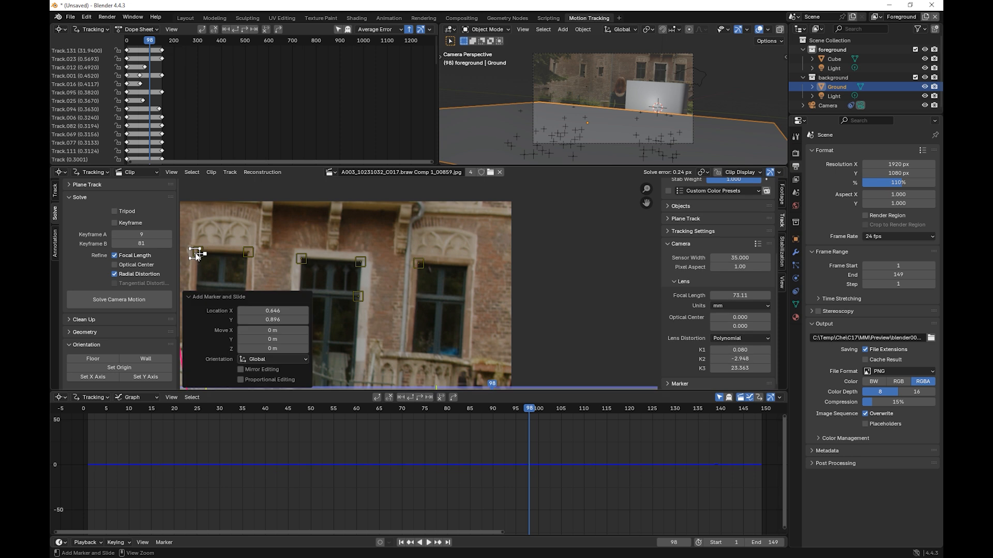
{"action": "key", "text": "ctrl+z"}
{"action": "left_click", "coordinate": [248, 252], "text": "shift"}
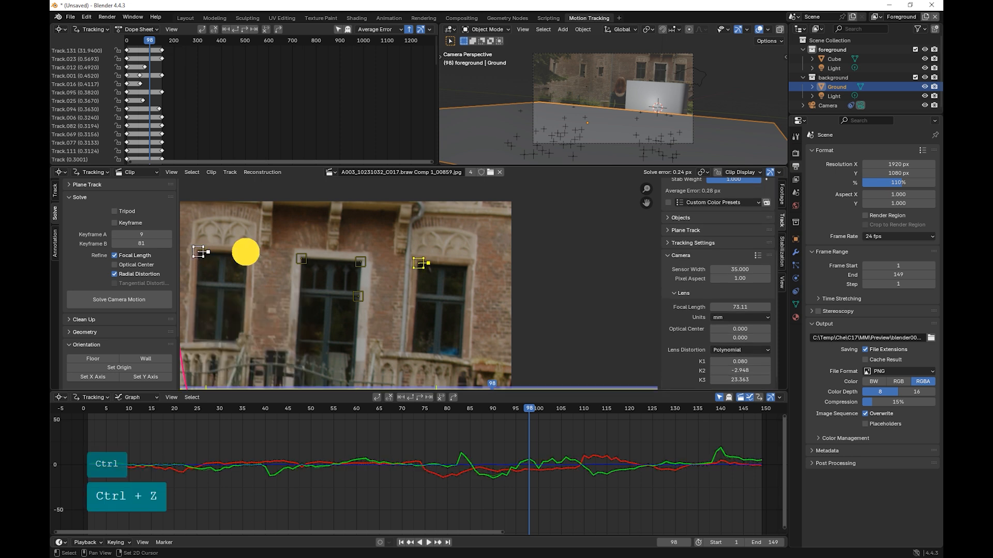
{"action": "left_click", "coordinate": [303, 258], "text": "shift"}
{"action": "left_click", "coordinate": [362, 263], "text": "shift"}
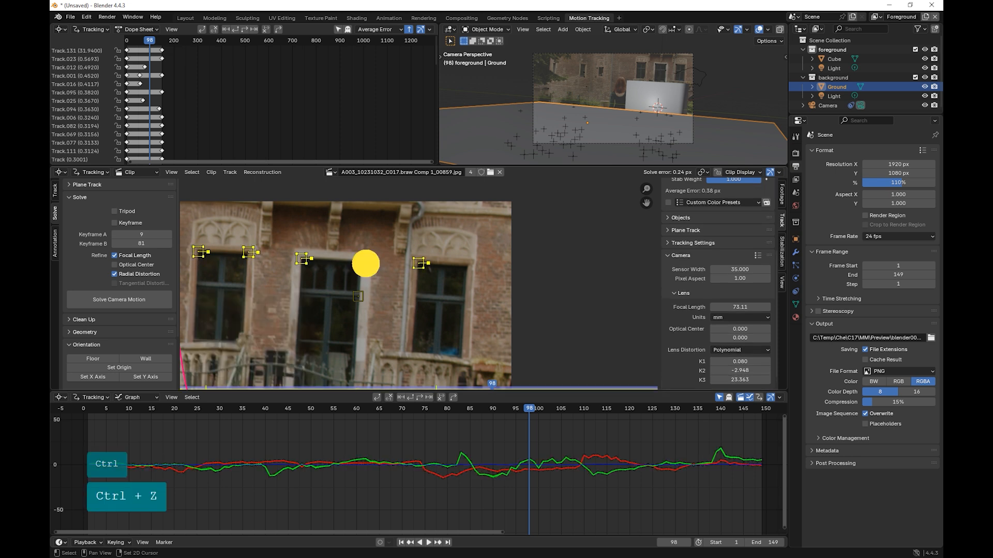
{"action": "left_click", "coordinate": [360, 296], "text": "shift"}
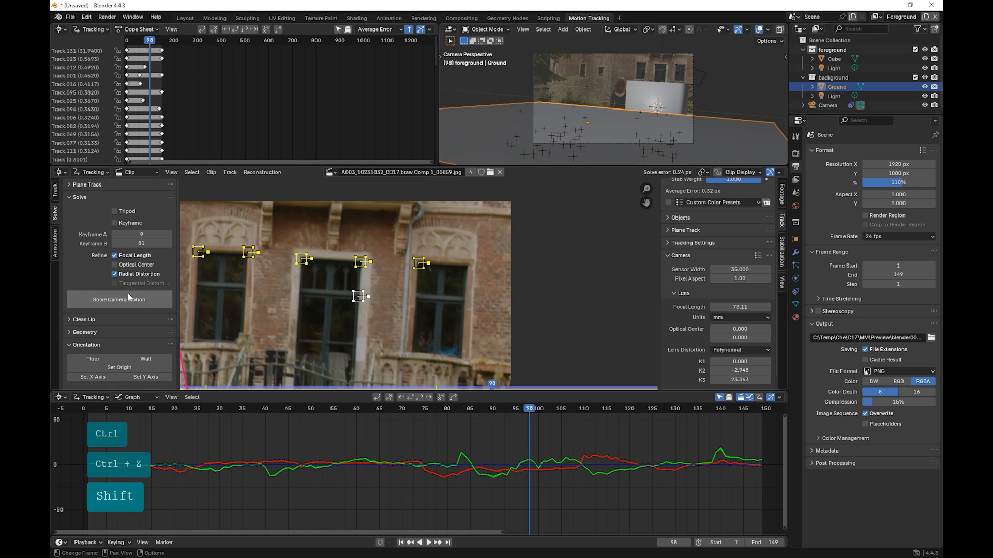
Step: Convert the selected 3D markers to a mesh and make the new vertex-cloud object the only selected object
{"action": "left_click", "coordinate": [76, 333]}
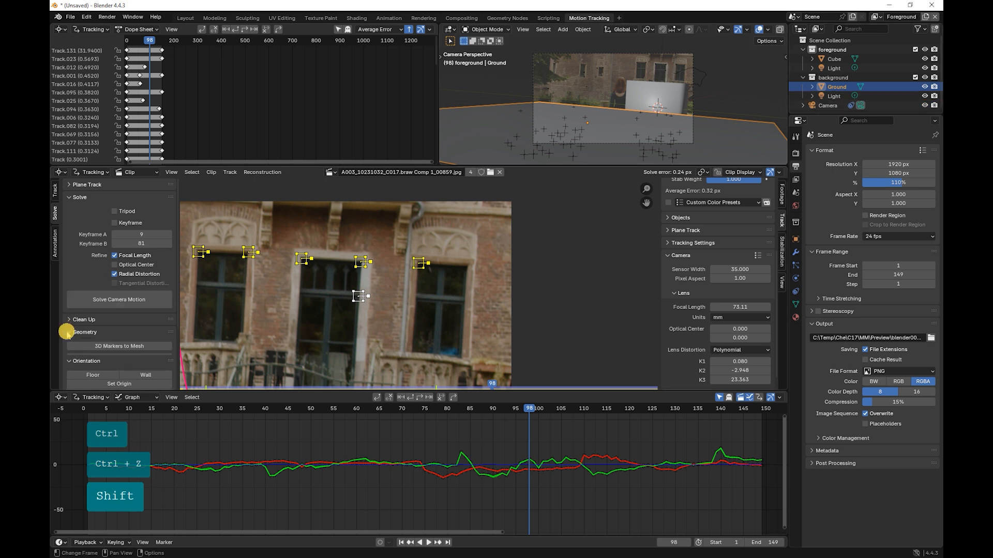
{"action": "scroll", "coordinate": [120, 326], "scroll_direction": "down", "scroll_amount": 3}
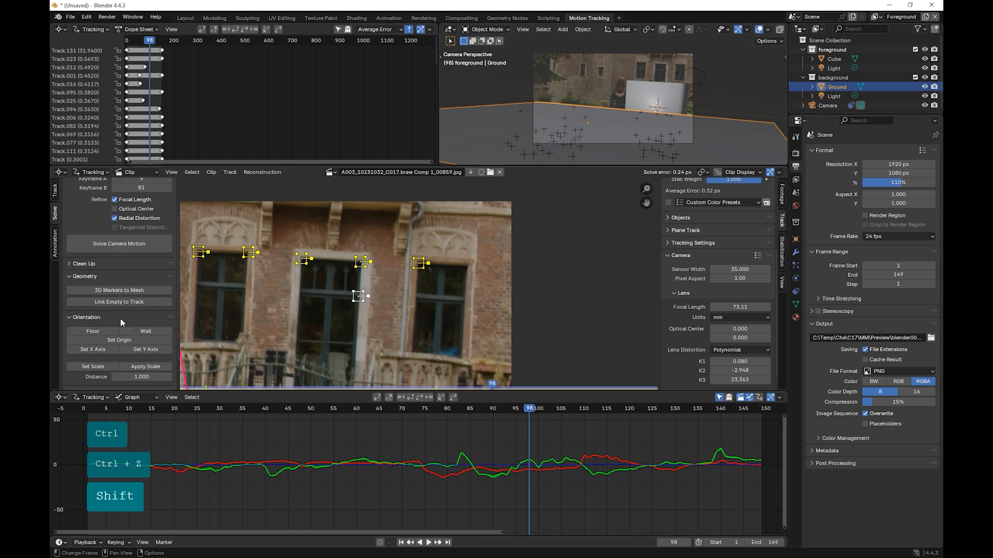
{"action": "left_click", "coordinate": [104, 292]}
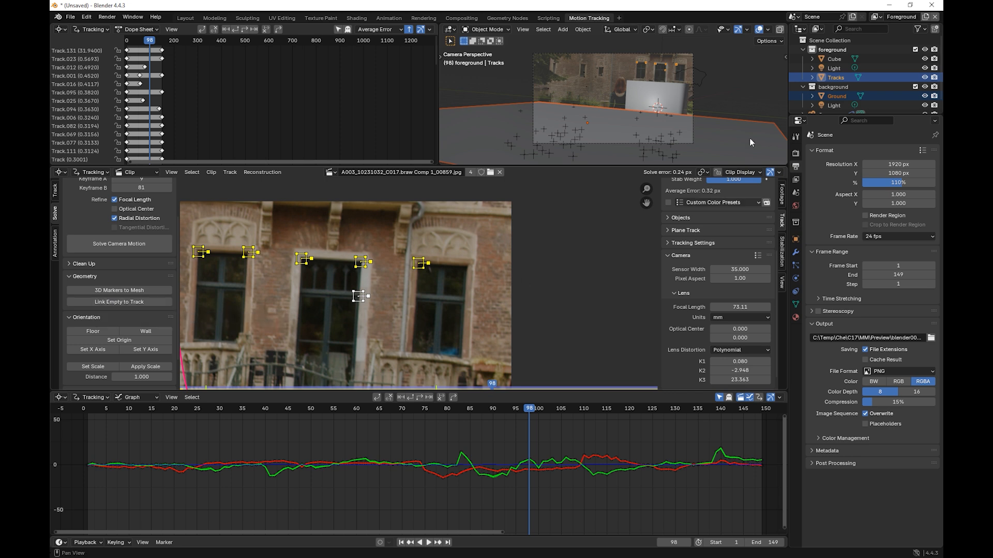
{"action": "left_click", "coordinate": [813, 77]}
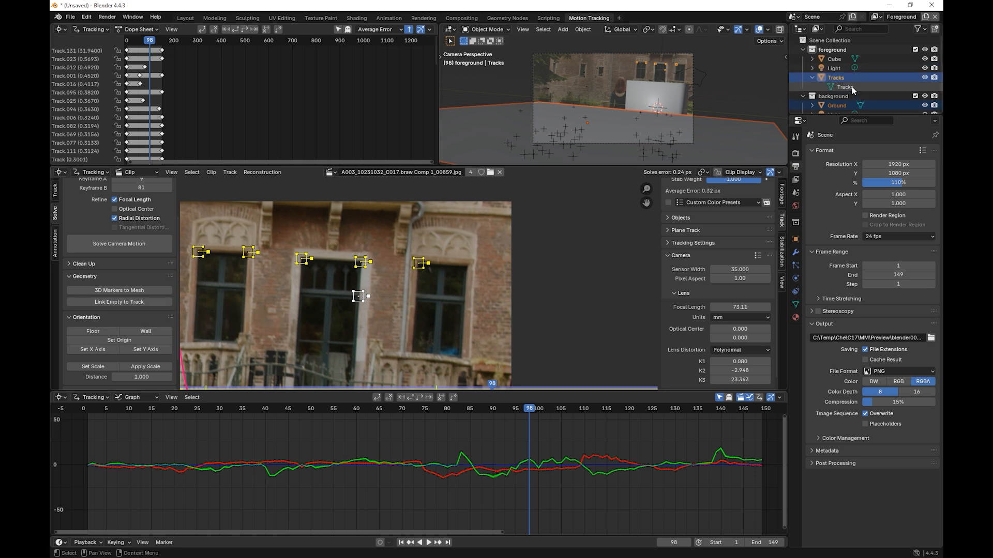
{"action": "left_click", "coordinate": [833, 78]}
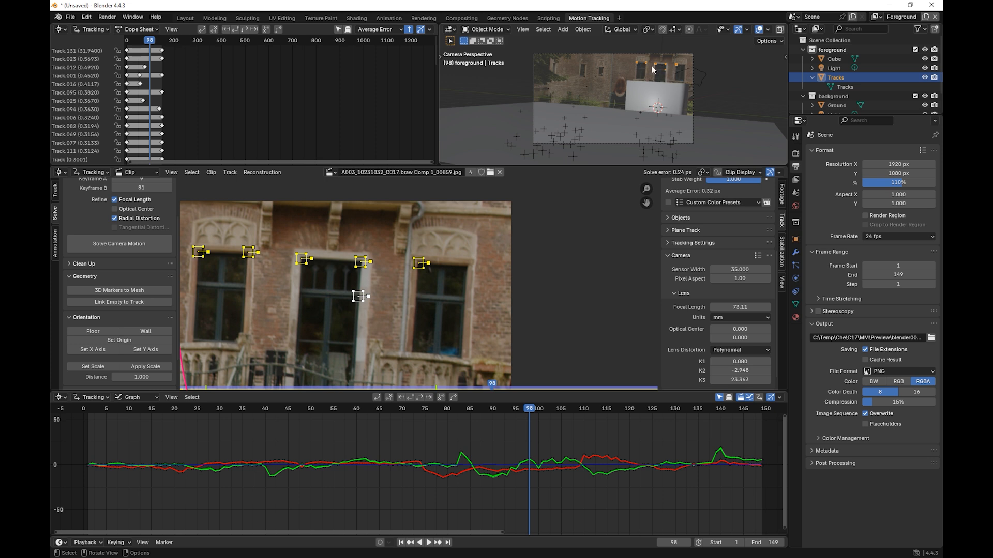
Step: Create a geometry node tree on the marker mesh and route Group Input through a Convex Hull node to Group Output
{"action": "left_click", "coordinate": [500, 20]}
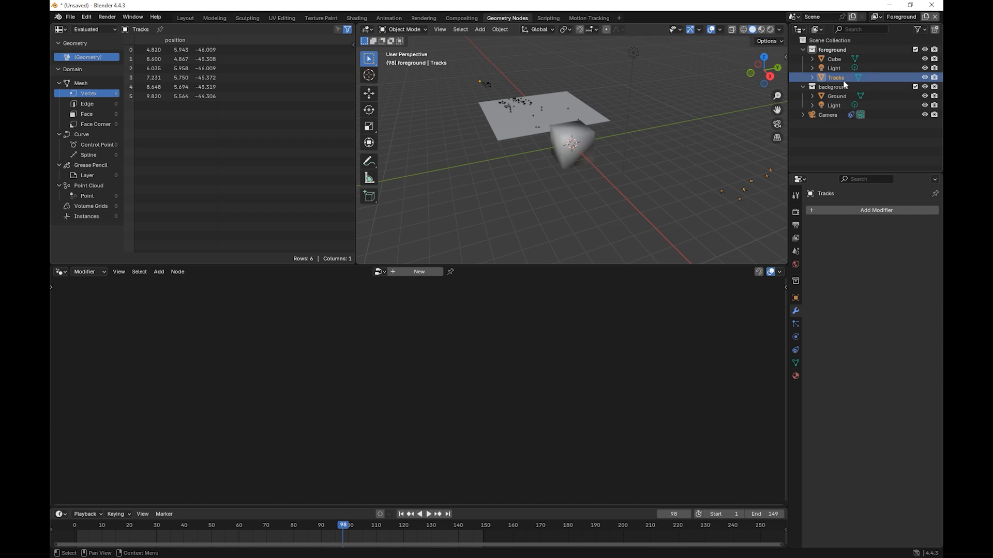
{"action": "left_click", "coordinate": [426, 271]}
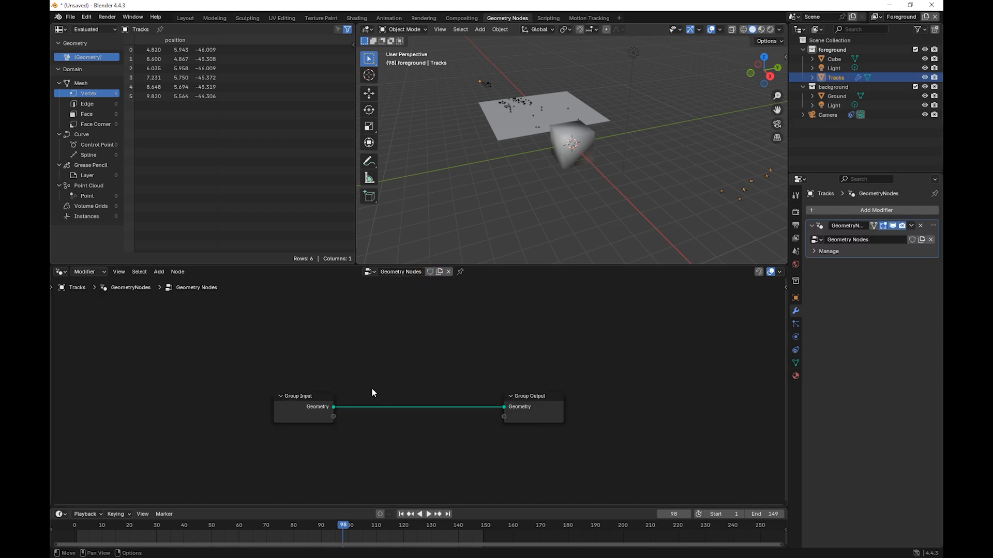
{"action": "left_click_drag", "start_coordinate": [334, 407], "coordinate": [418, 348]}
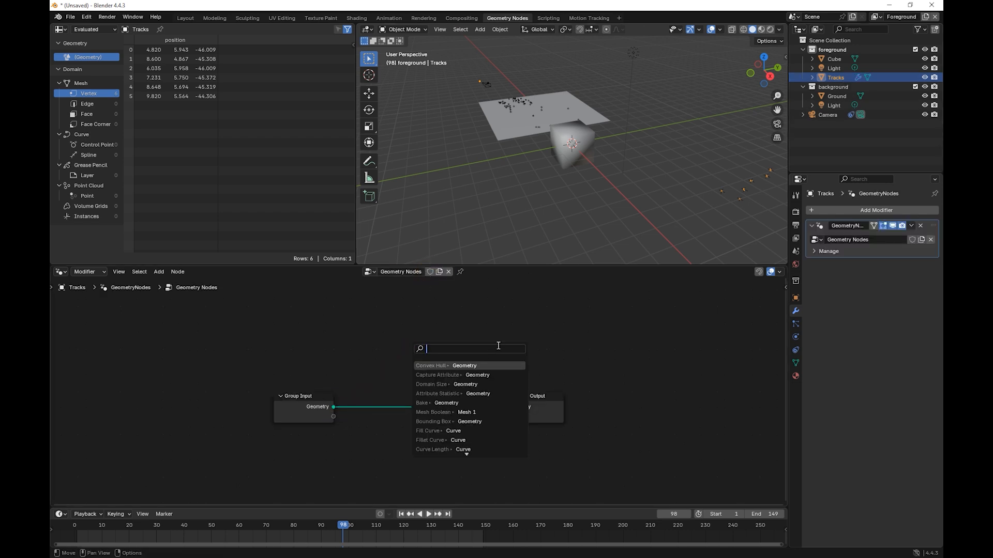
{"action": "type", "text": "hull"}
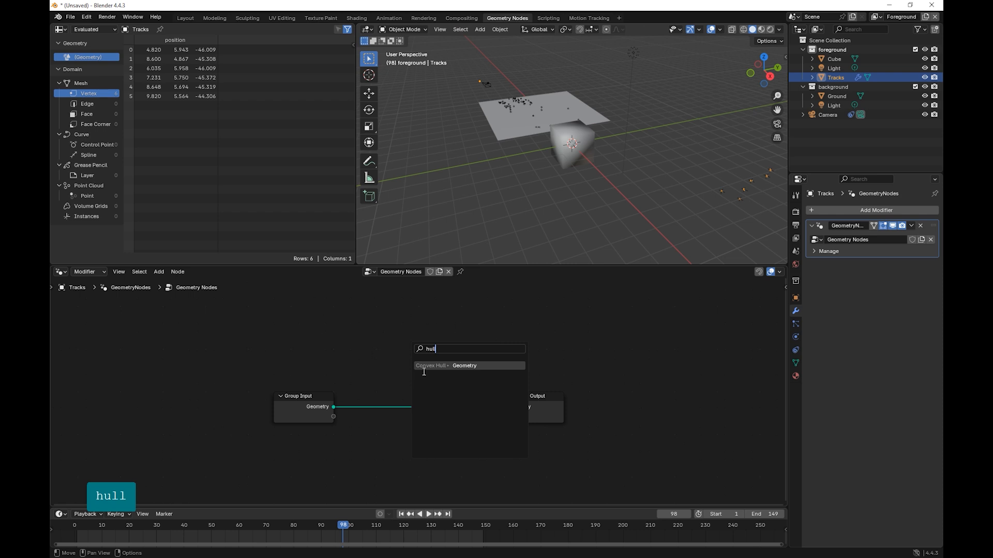
{"action": "left_click", "coordinate": [445, 366]}
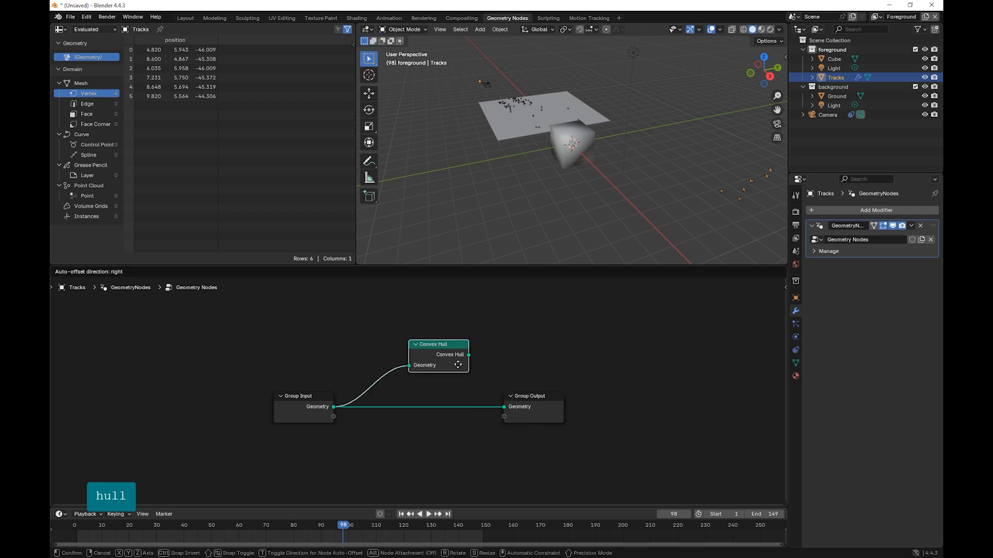
{"action": "left_click", "coordinate": [439, 354]}
{"action": "left_click_drag", "start_coordinate": [451, 348], "coordinate": [505, 407]}
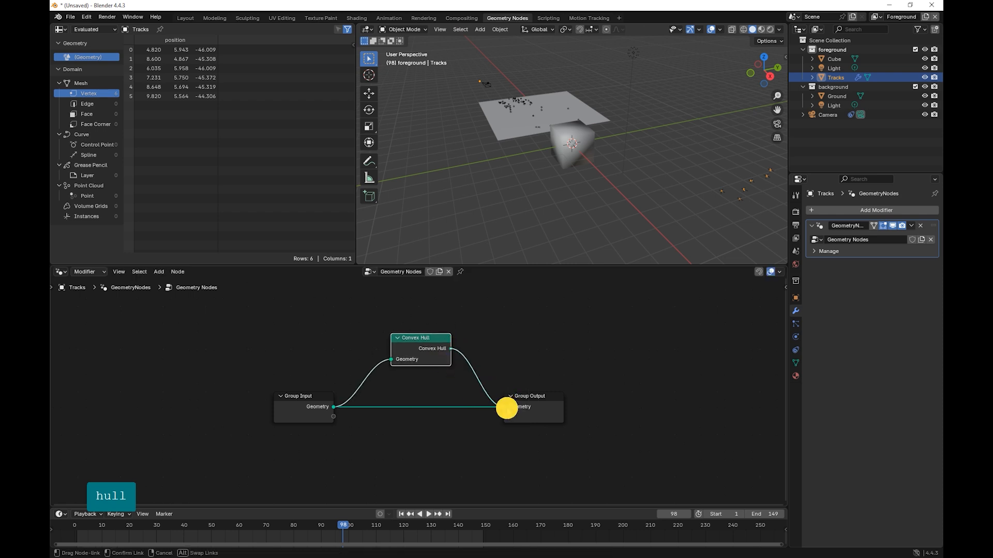
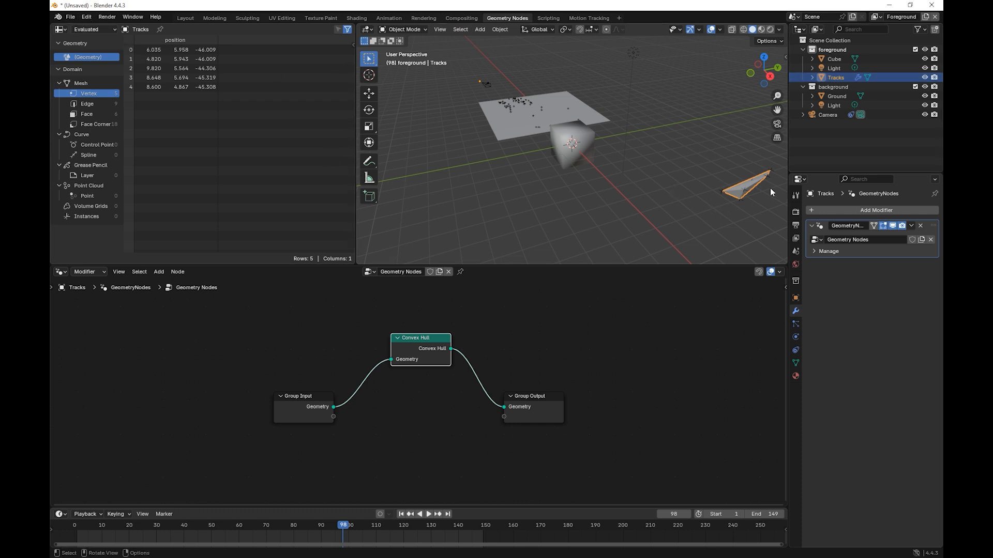
{"action": "left_click", "coordinate": [827, 51]}
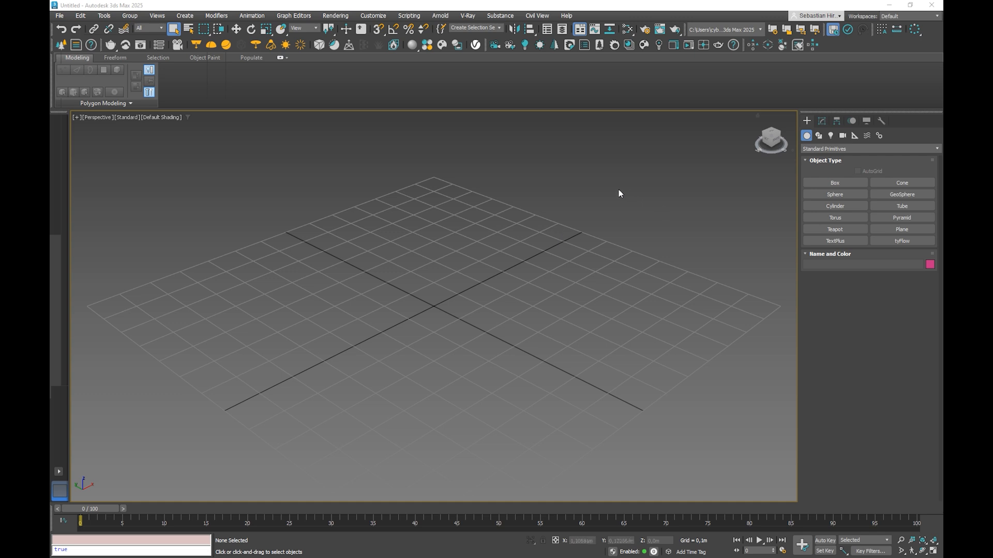
Step: Switch to 3ds Max and configure the render output for 1920x1080 over the active time segment
{"action": "left_click", "coordinate": [647, 31]}
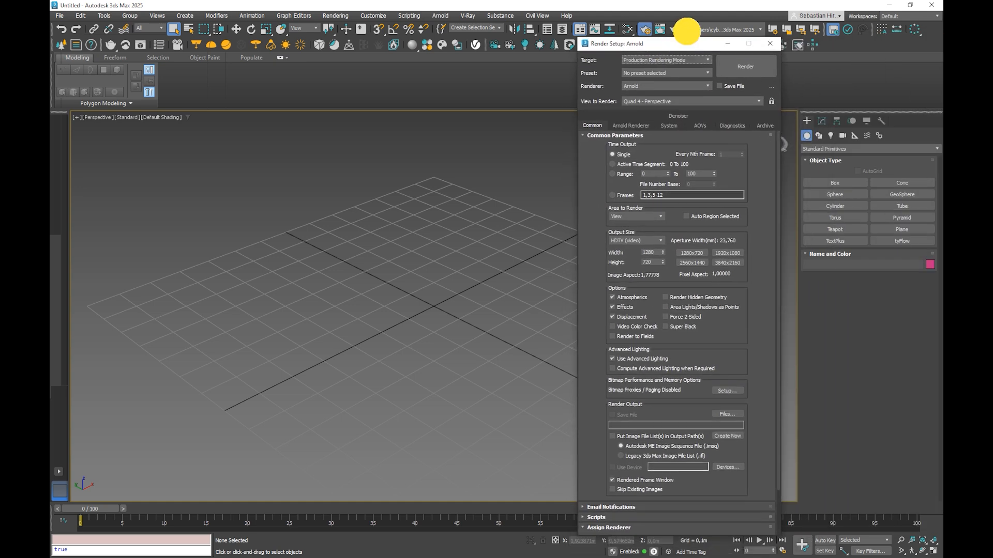
{"action": "left_click", "coordinate": [735, 237]}
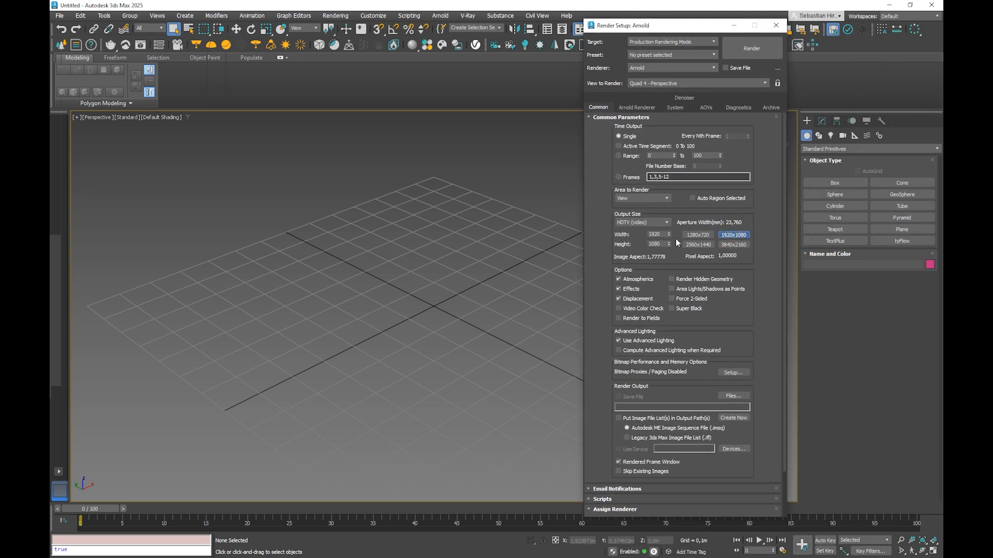
{"action": "left_click", "coordinate": [624, 147]}
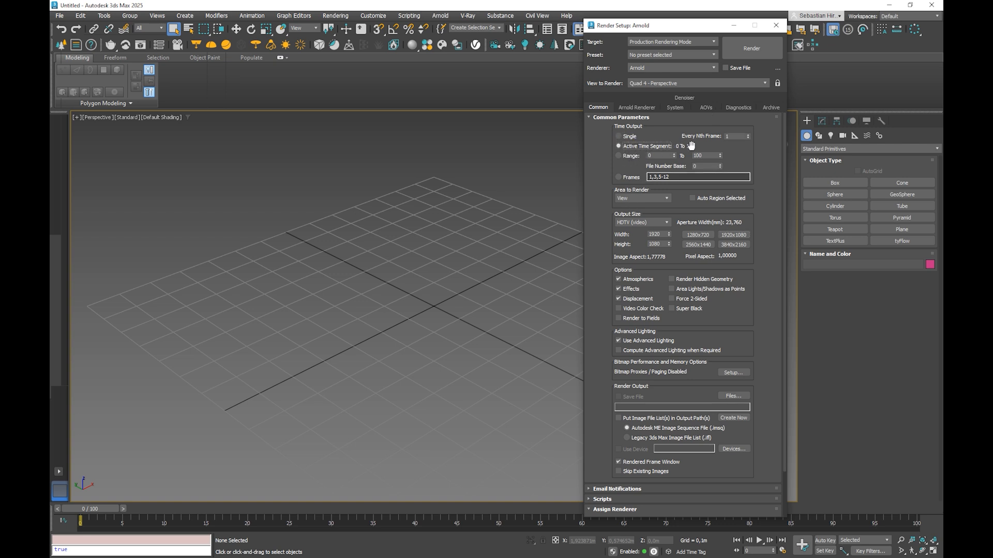
{"action": "left_click", "coordinate": [775, 25]}
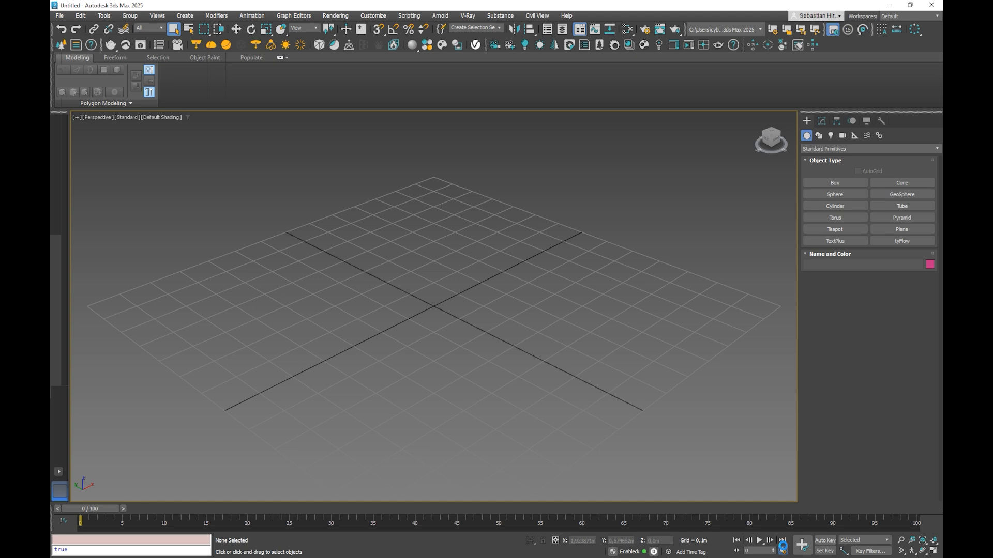
Step: Configure the animation time from frame 1 to 149 with a custom frame rate of 24 FPS
{"action": "left_click", "coordinate": [782, 551]}
{"action": "double_click", "coordinate": [470, 311]}
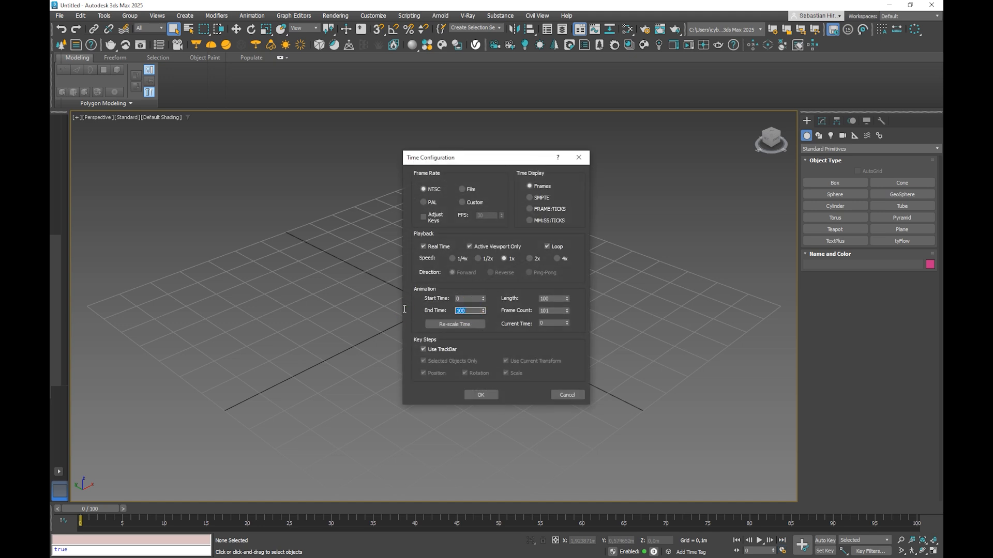
{"action": "type", "text": "149"}
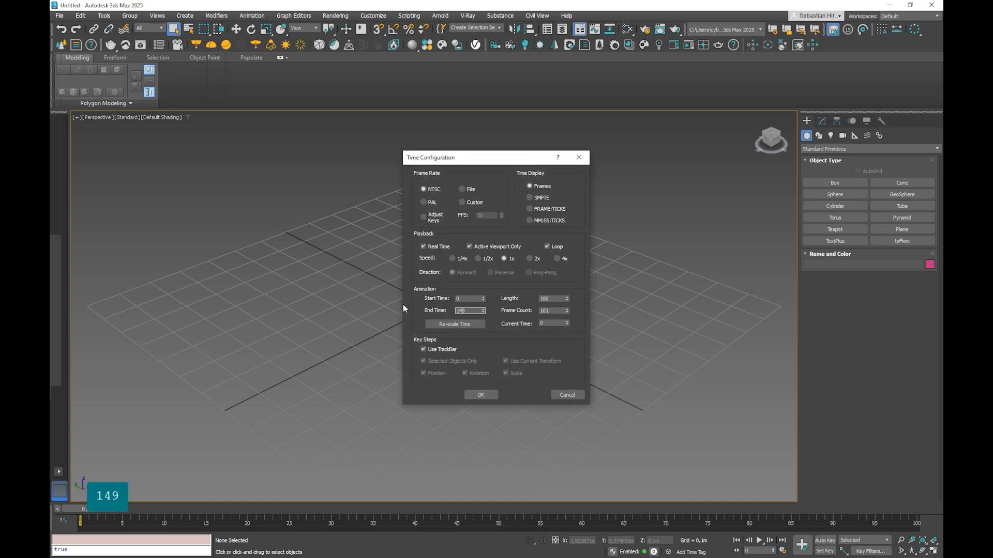
{"action": "left_click", "coordinate": [484, 297]}
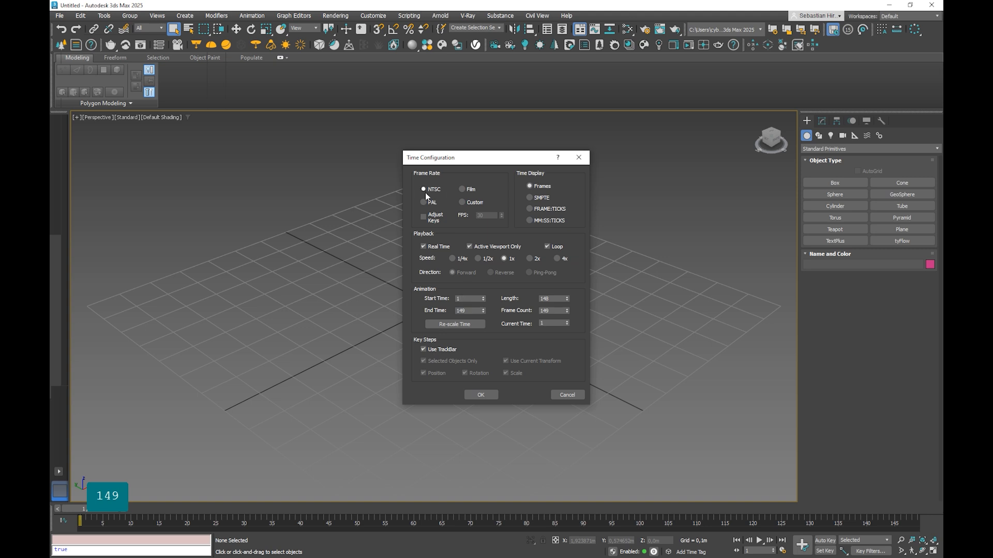
{"action": "left_click", "coordinate": [464, 202]}
{"action": "double_click", "coordinate": [480, 214]}
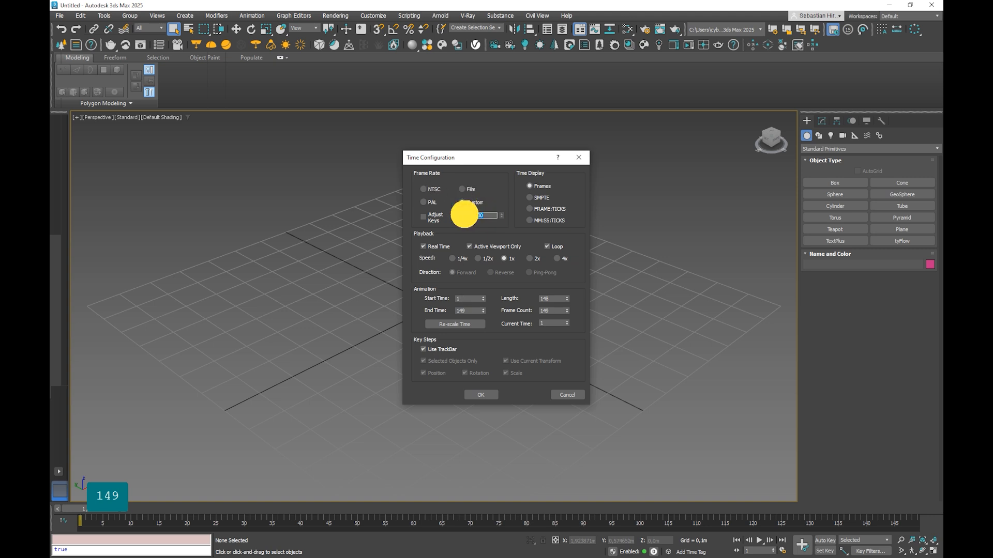
{"action": "type", "text": "24"}
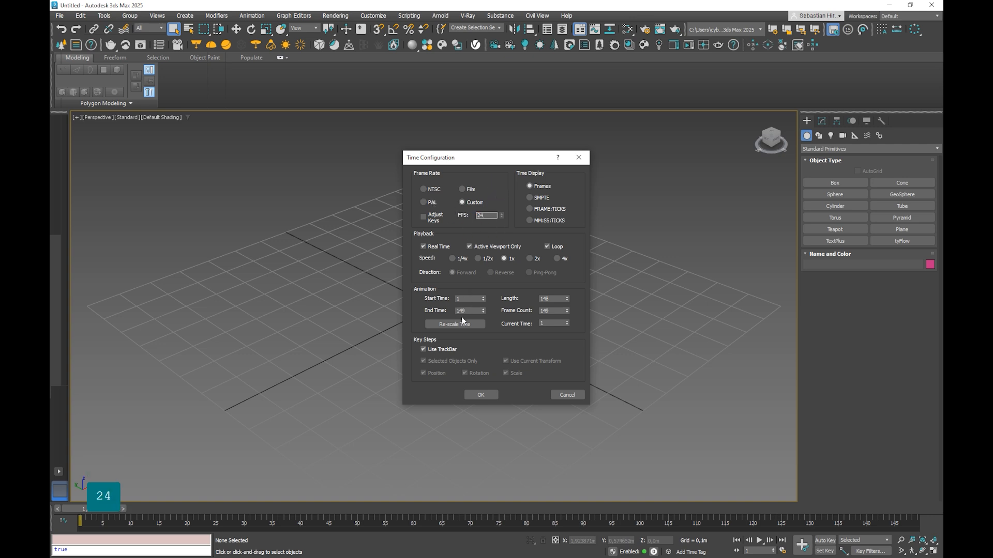
{"action": "left_click", "coordinate": [479, 397]}
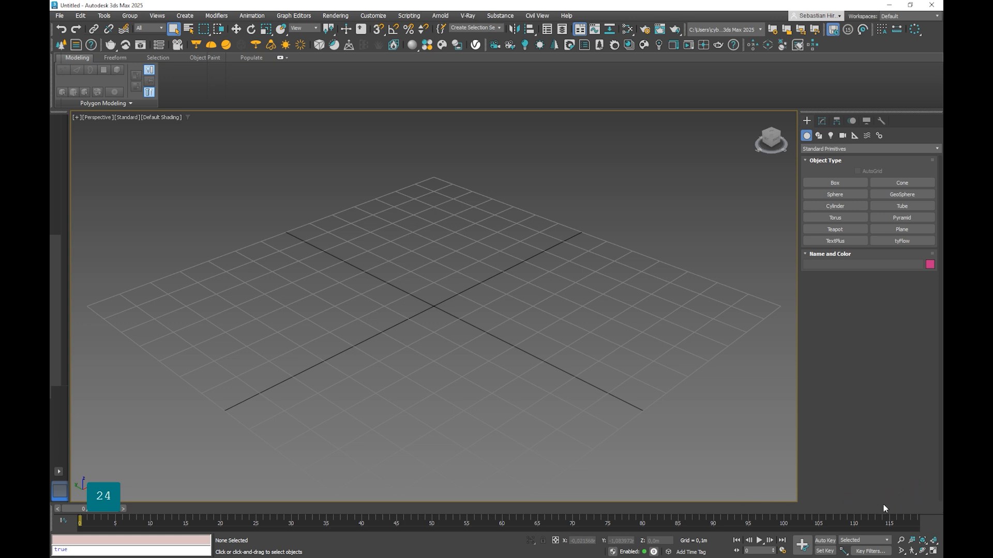
Step: Go to the end of the timeline and set the animation's end time to 149 in the time configuration
{"action": "left_click", "coordinate": [924, 506]}
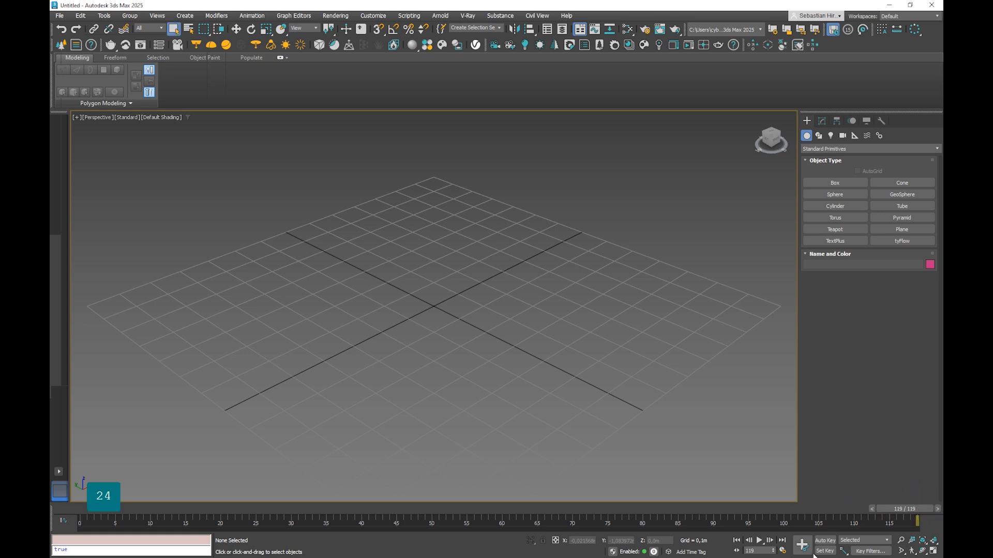
{"action": "left_click", "coordinate": [782, 551]}
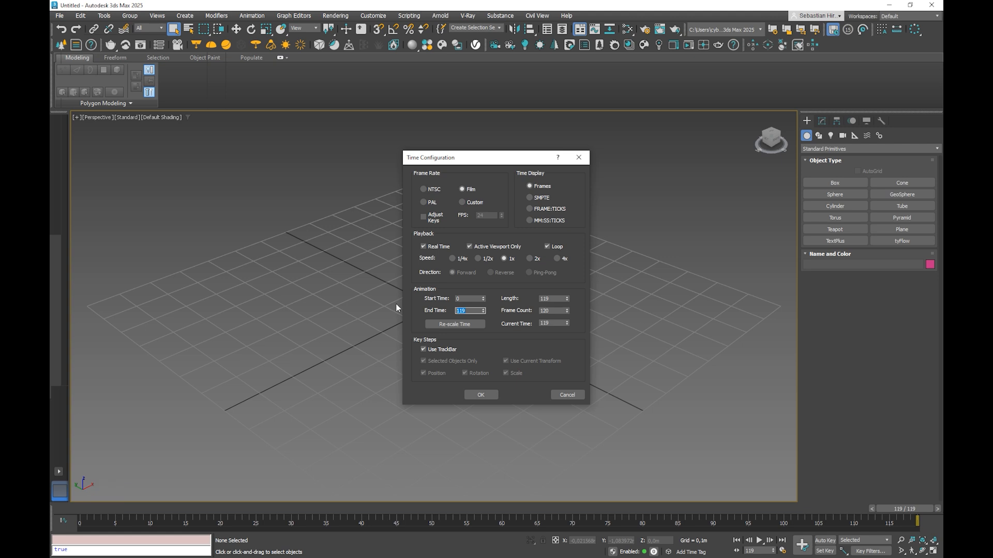
{"action": "type", "text": "49"}
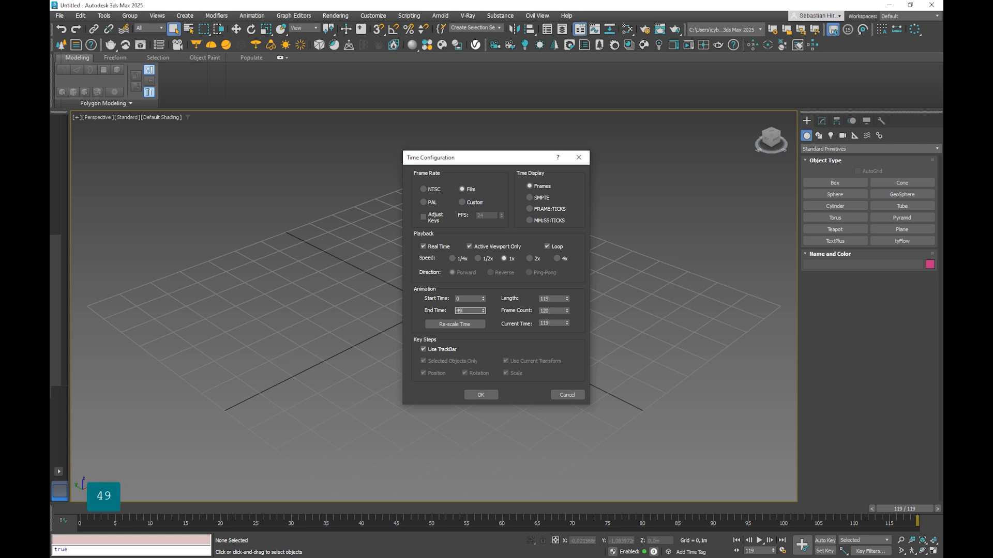
{"action": "key", "text": "BackSpace"}
{"action": "key", "text": "BackSpace"}
{"action": "type", "text": "149"}
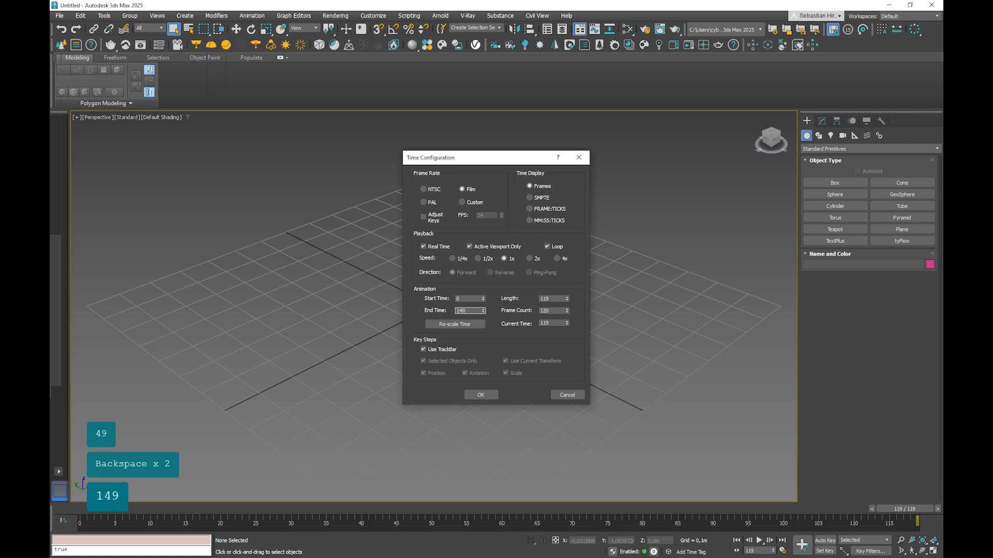
{"action": "key", "text": "Return"}
{"action": "left_click", "coordinate": [480, 395]}
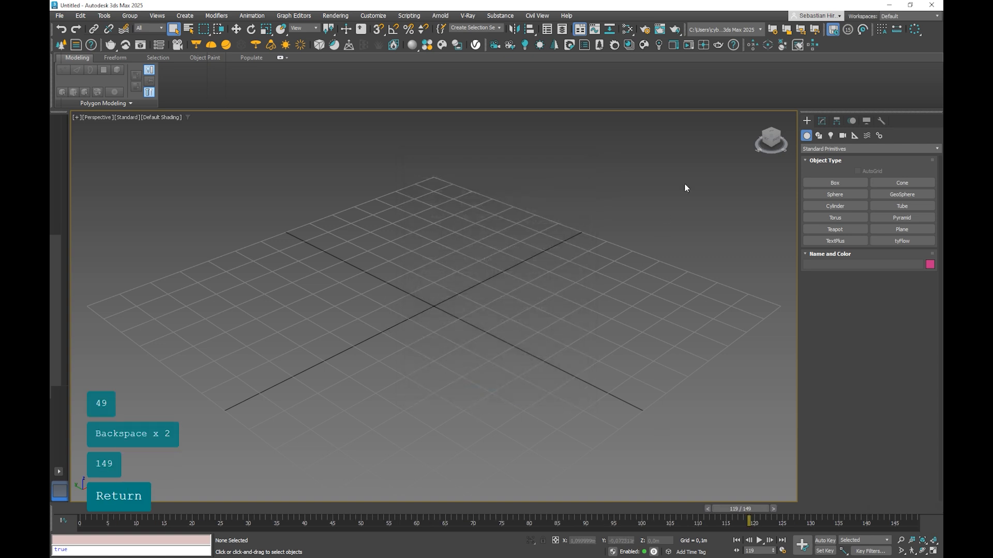
Step: Import the USD file mm_c17_v004.usdc from the Export folder with all its scene content
{"action": "left_click", "coordinate": [60, 16]}
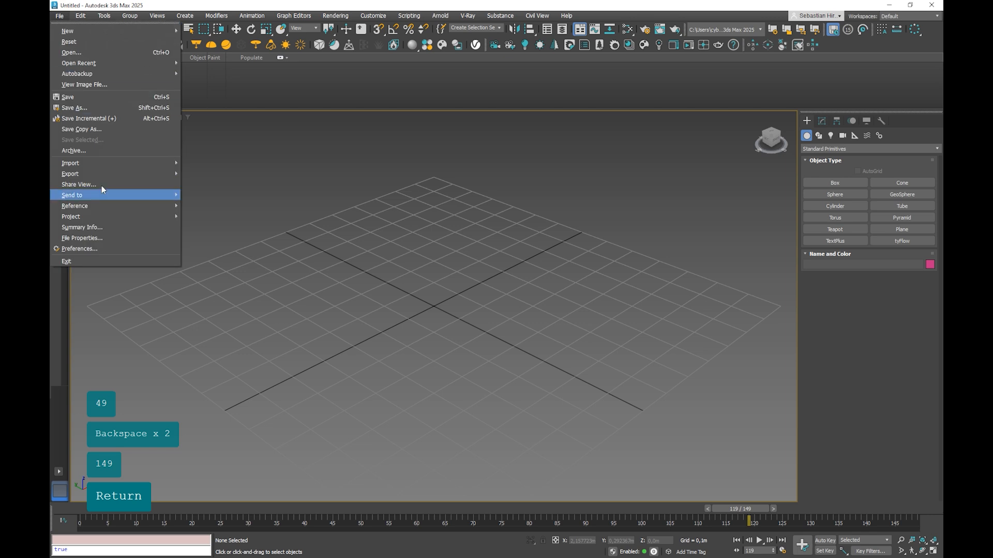
{"action": "mouse_move", "coordinate": [104, 165]}
{"action": "left_click", "coordinate": [207, 163]}
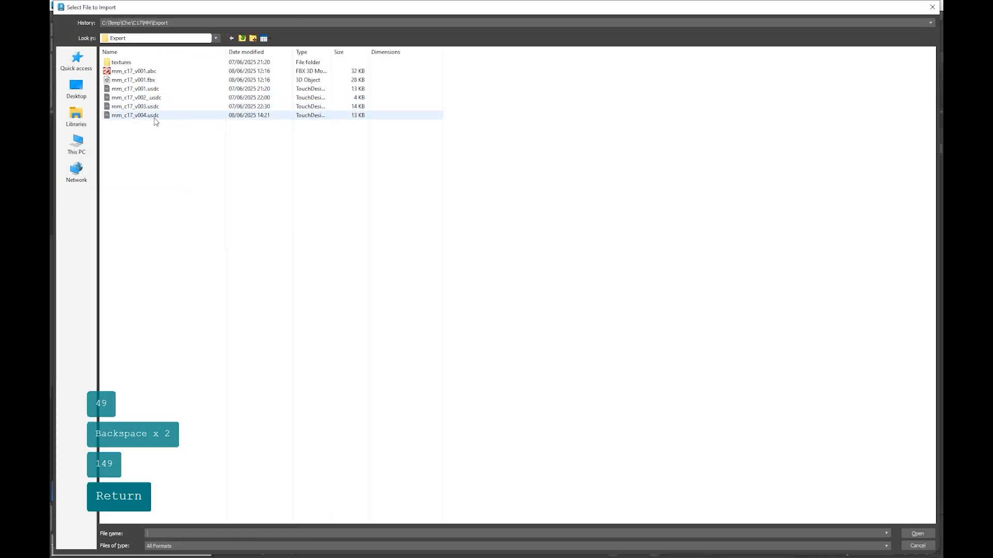
{"action": "double_click", "coordinate": [149, 115]}
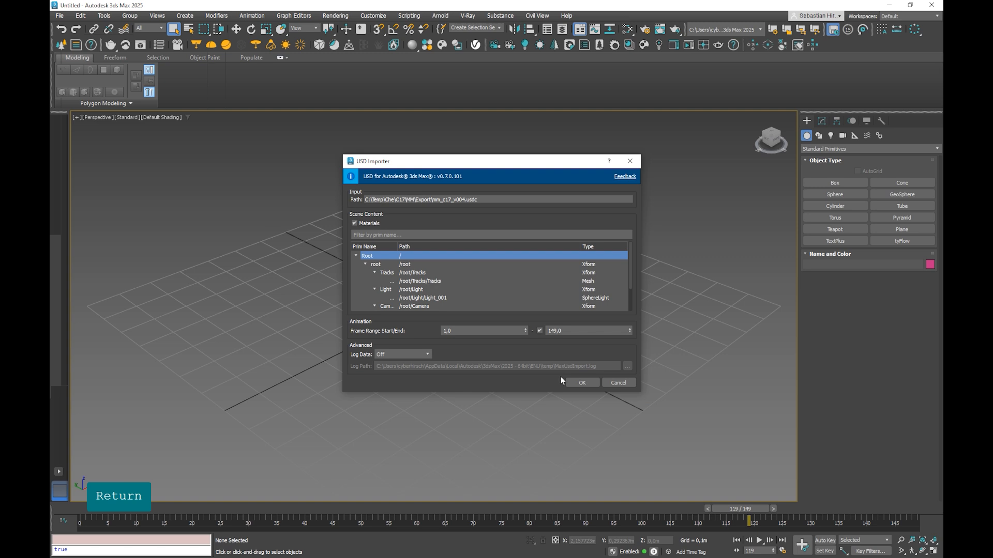
{"action": "left_click", "coordinate": [583, 382]}
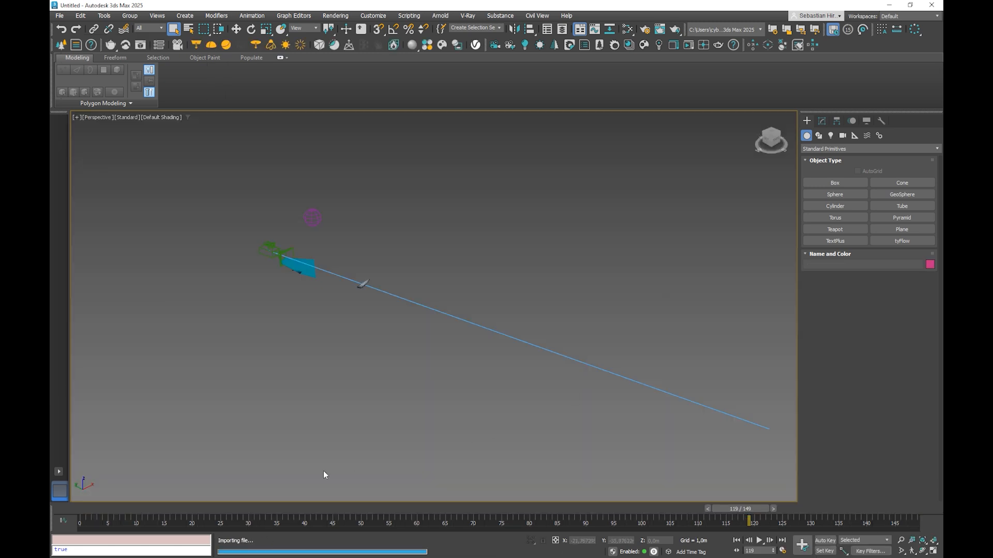
Step: Run the import of mm_c17_v004.usdc again, checking that the animation frame range covers 1 to 149
{"action": "left_click", "coordinate": [60, 16]}
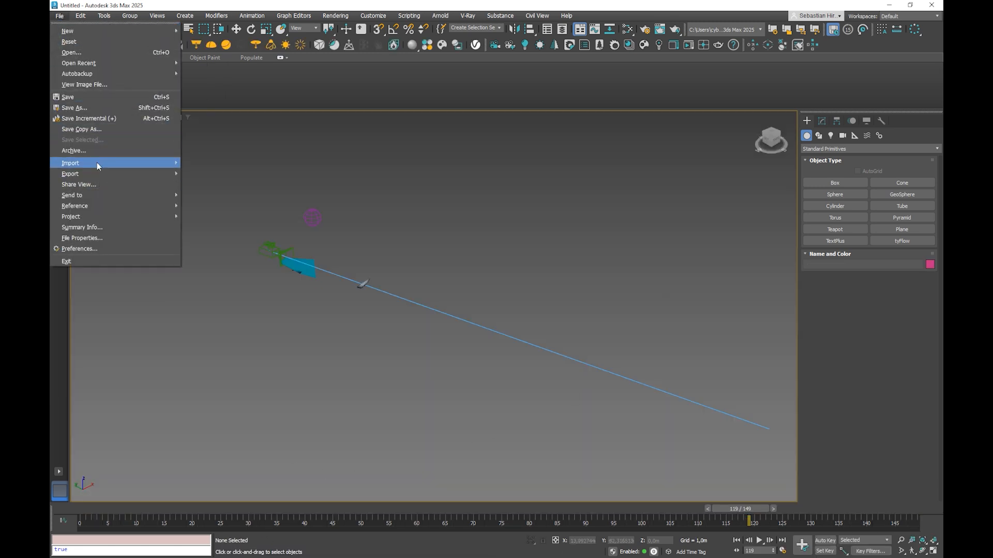
{"action": "mouse_move", "coordinate": [98, 163]}
{"action": "left_click", "coordinate": [195, 165]}
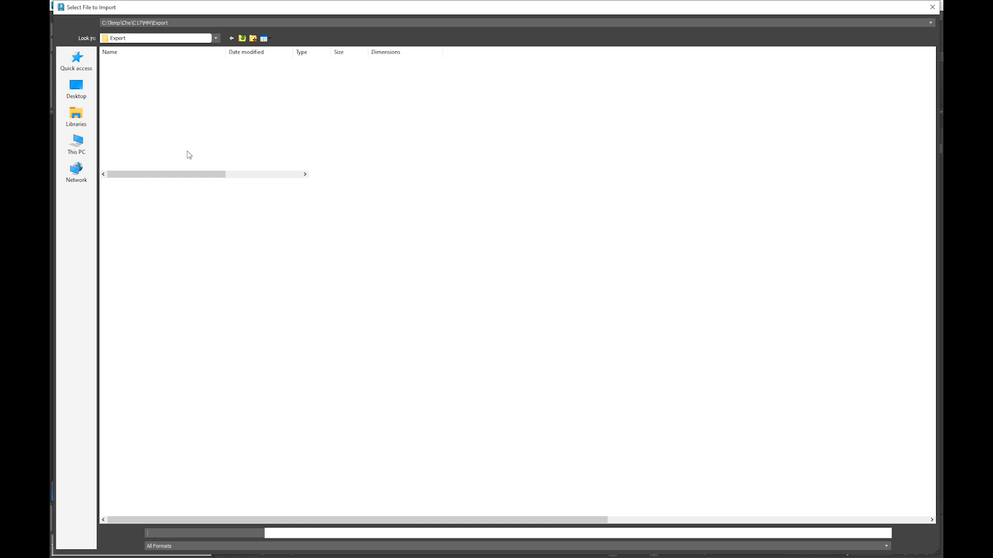
{"action": "left_click", "coordinate": [135, 115]}
{"action": "double_click", "coordinate": [136, 115]}
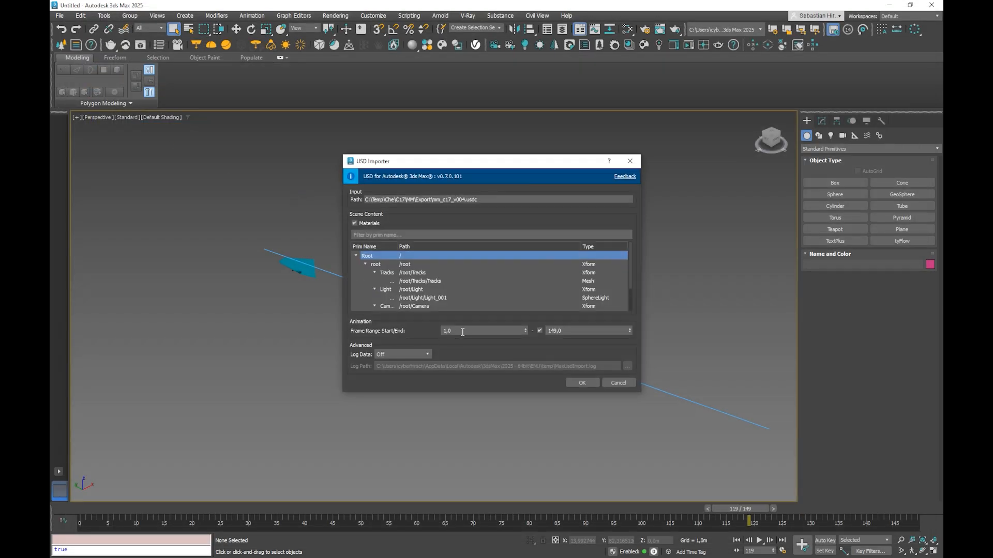
{"action": "left_click_drag", "start_coordinate": [460, 332], "coordinate": [408, 330]}
{"action": "left_click_drag", "start_coordinate": [566, 332], "coordinate": [538, 331]}
{"action": "left_click_drag", "start_coordinate": [462, 332], "coordinate": [448, 331]}
{"action": "left_click", "coordinate": [583, 383]}
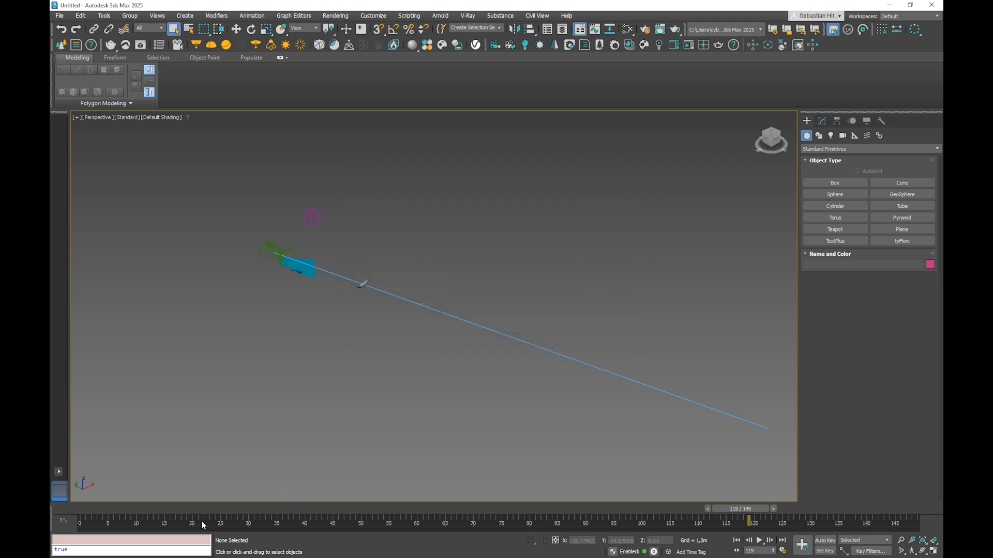
Step: Look through the imported camera, select the floor and Tracks meshes in turn, and scrub the timeline to examine the camera motion
{"action": "left_click_drag", "start_coordinate": [177, 508], "coordinate": [244, 499]}
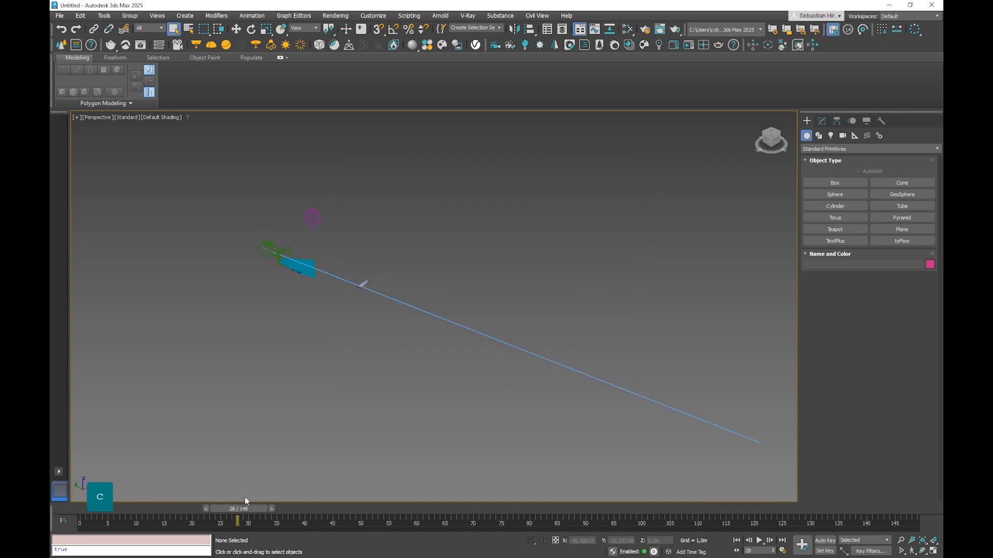
{"action": "key", "text": "c"}
{"action": "left_click", "coordinate": [462, 360]}
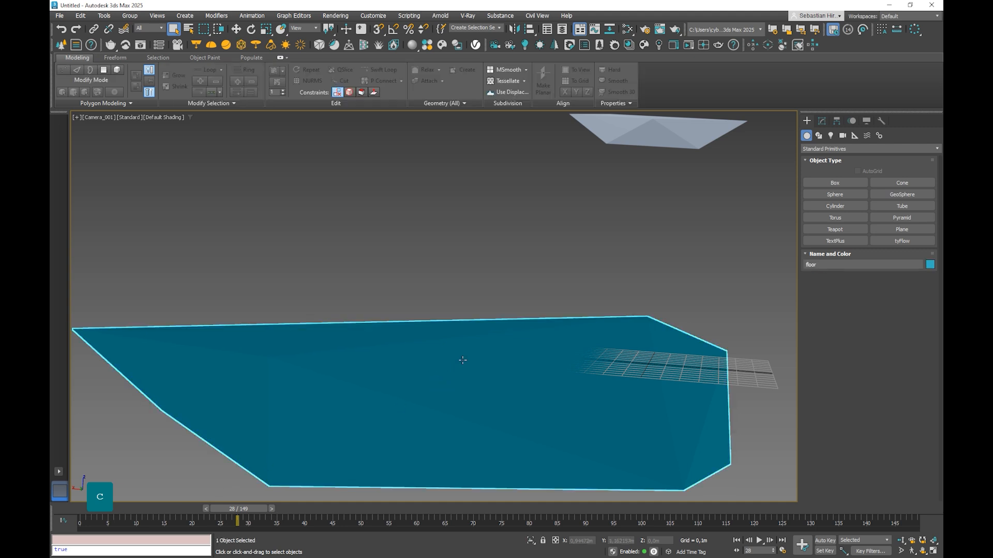
{"action": "left_click", "coordinate": [614, 137]}
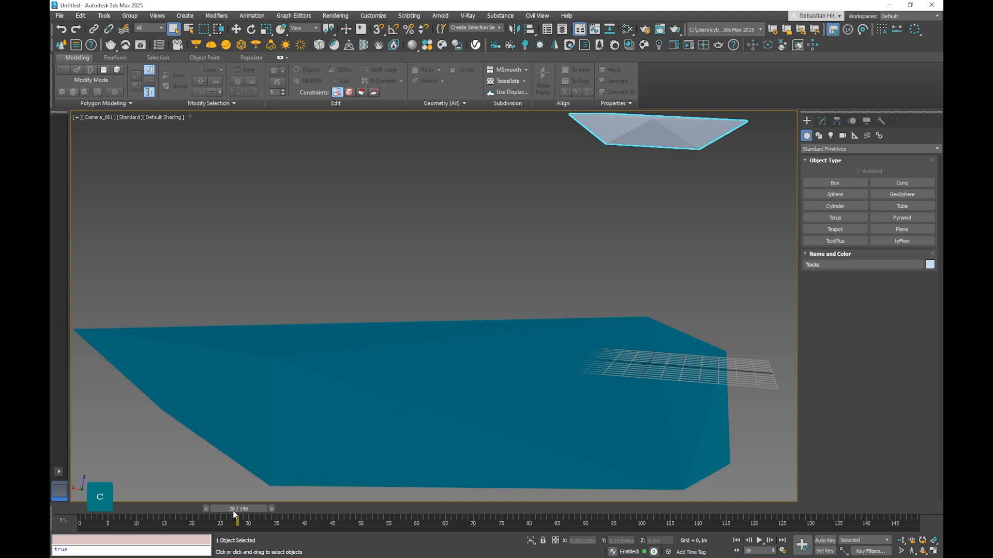
{"action": "left_click_drag", "start_coordinate": [239, 514], "coordinate": [470, 450]}
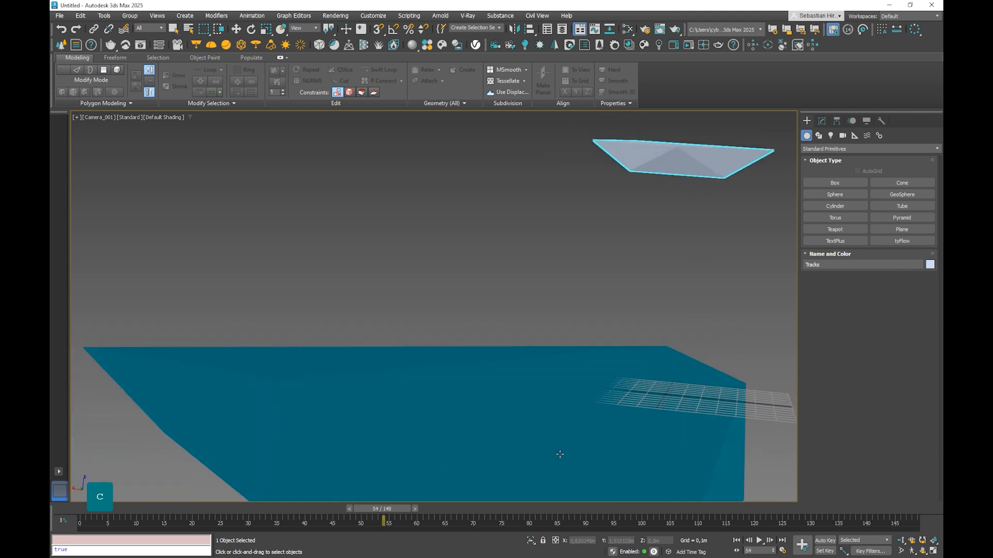
Step: Show four viewports, frame the scene in the top view, and select the camera of the camera viewport
{"action": "left_click", "coordinate": [933, 551]}
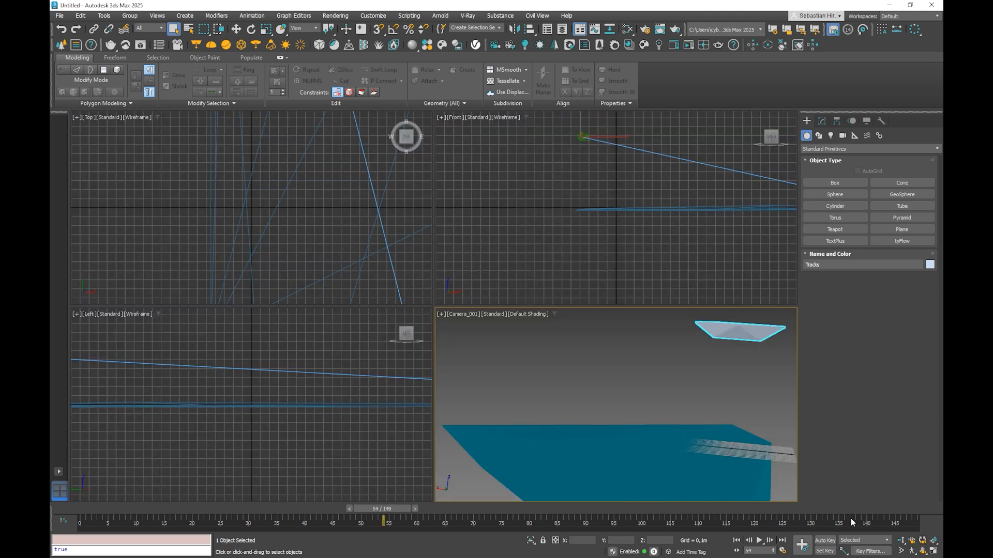
{"action": "middle_click", "coordinate": [348, 188]}
{"action": "scroll", "coordinate": [308, 215], "scroll_direction": "down", "scroll_amount": 10}
{"action": "middle_click_drag", "start_coordinate": [317, 193], "coordinate": [264, 234]}
{"action": "scroll", "coordinate": [264, 234], "scroll_direction": "down", "scroll_amount": 2}
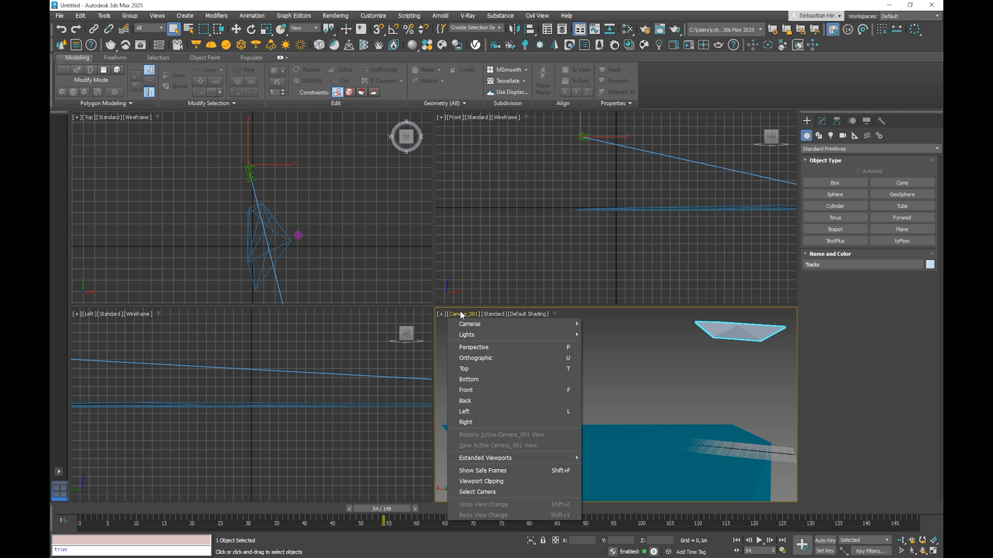
{"action": "left_click", "coordinate": [483, 492]}
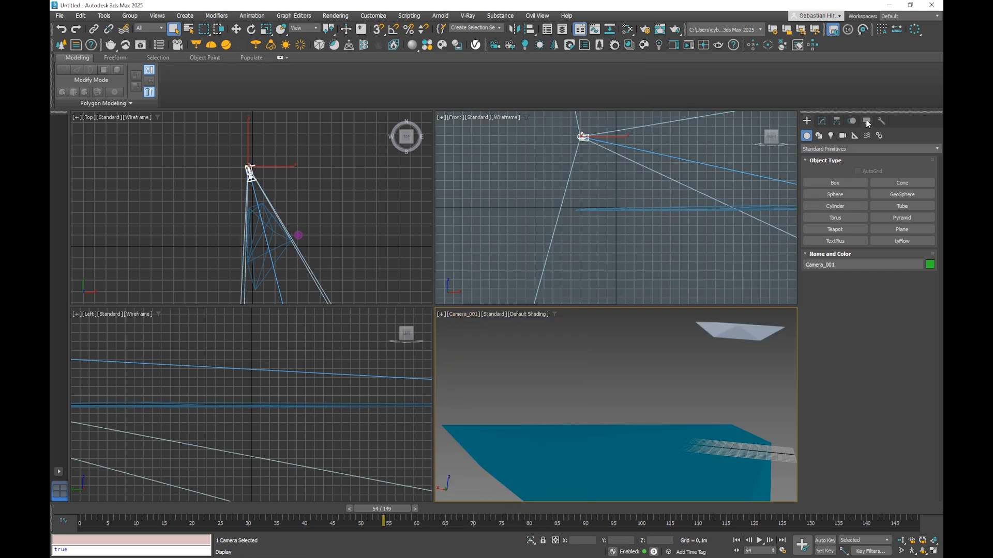
Step: Lock the camera's move, rotate and scale transforms on X, Y and Z, and scrub the timeline to frame 129
{"action": "left_click", "coordinate": [867, 121]}
{"action": "left_click", "coordinate": [837, 121]}
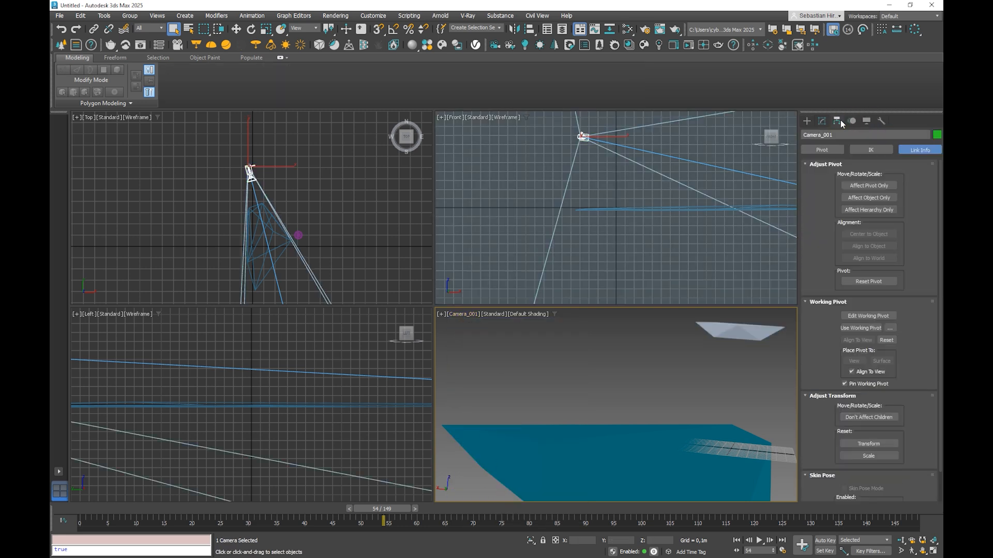
{"action": "left_click", "coordinate": [904, 148]}
{"action": "left_click", "coordinate": [845, 184]}
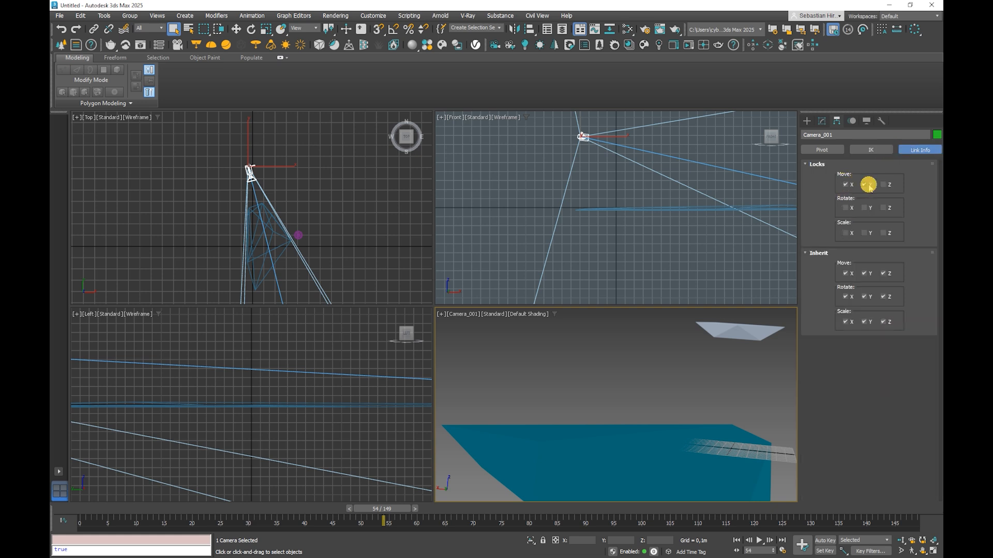
{"action": "left_click", "coordinate": [883, 184]}
{"action": "left_click", "coordinate": [883, 208]}
{"action": "left_click", "coordinate": [864, 208]}
{"action": "left_click", "coordinate": [845, 208]}
{"action": "left_click", "coordinate": [864, 234]}
{"action": "left_click", "coordinate": [883, 233]}
{"action": "left_click_drag", "start_coordinate": [378, 514], "coordinate": [800, 441]}
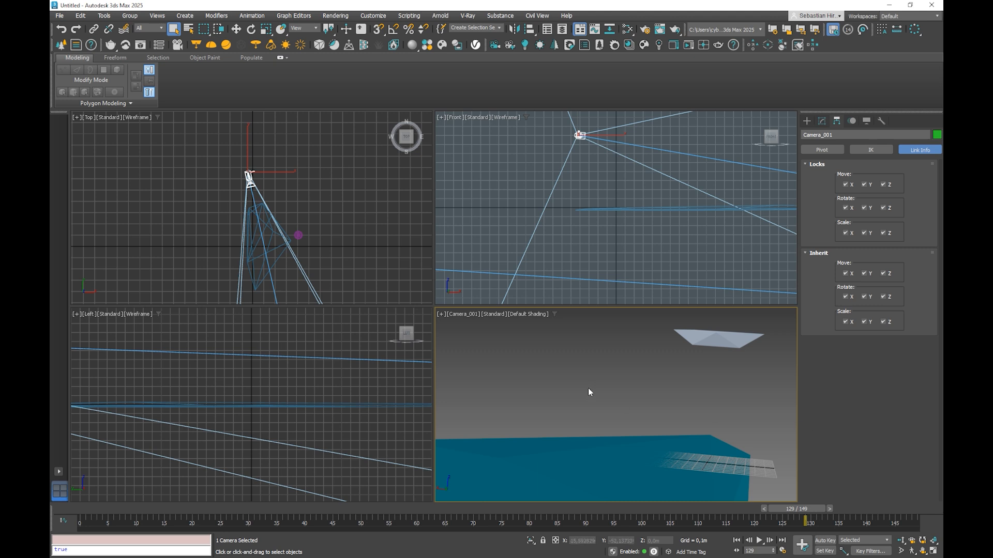
Step: Add a Bitmap map in the Slate Material Editor, loading blender0001.jpg from the Preview folder as an image sequence
{"action": "key", "text": "m"}
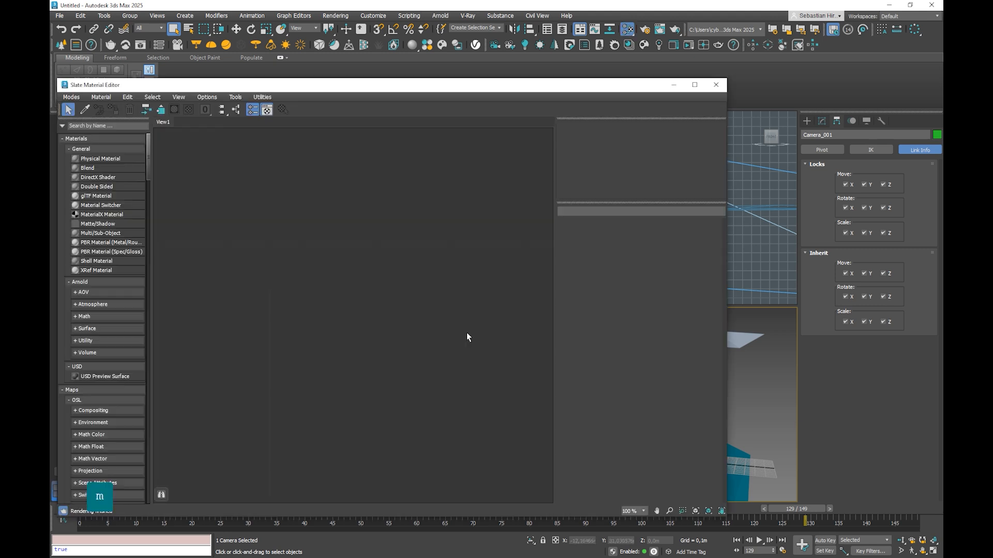
{"action": "left_click_drag", "start_coordinate": [364, 91], "coordinate": [429, 83]}
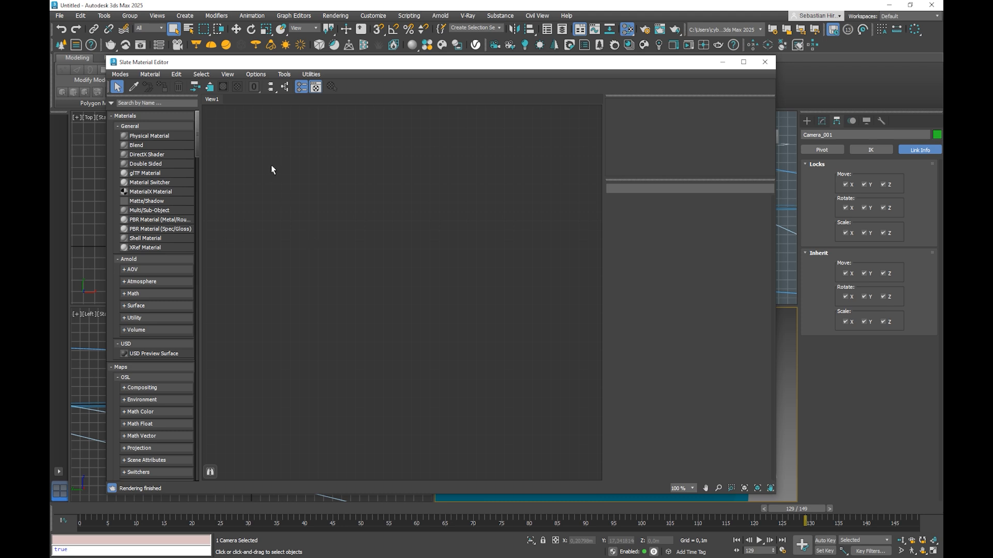
{"action": "left_click", "coordinate": [146, 103]}
{"action": "type", "text": "bitma"}
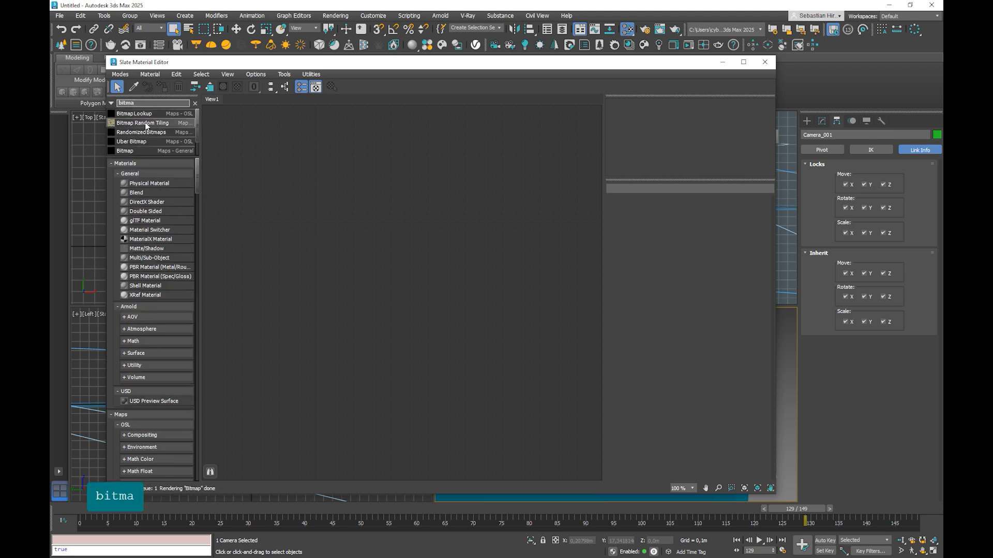
{"action": "left_click_drag", "start_coordinate": [132, 150], "coordinate": [299, 183]}
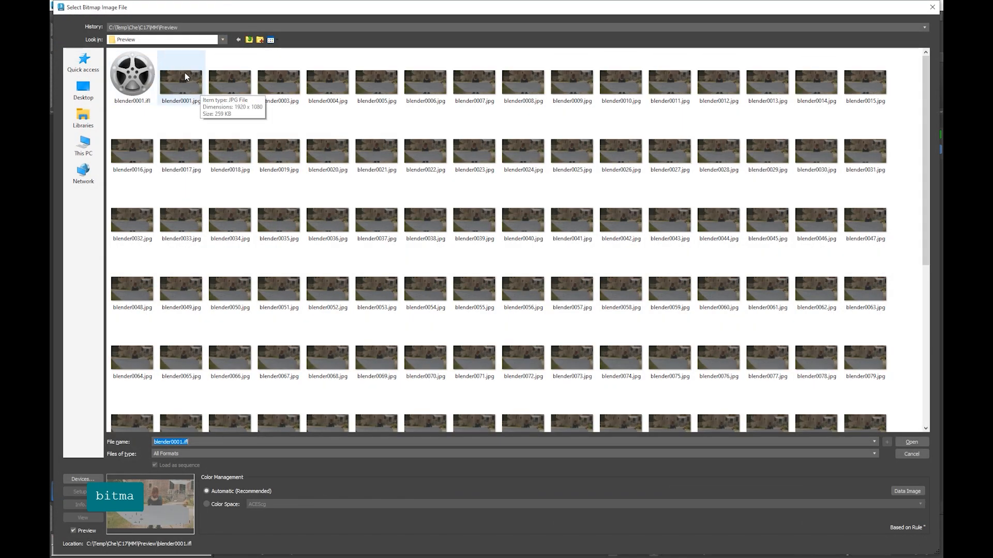
{"action": "left_click", "coordinate": [183, 75]}
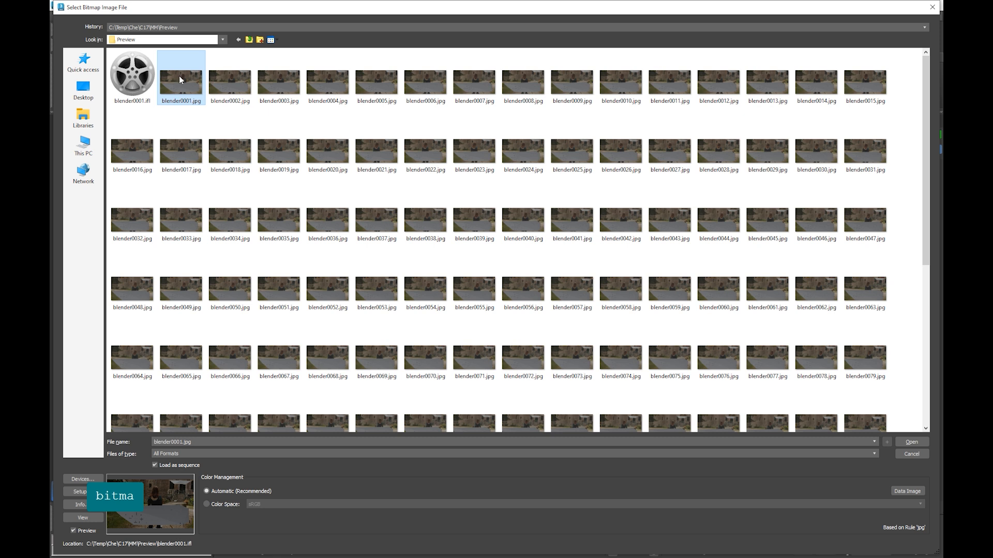
{"action": "left_click", "coordinate": [912, 443]}
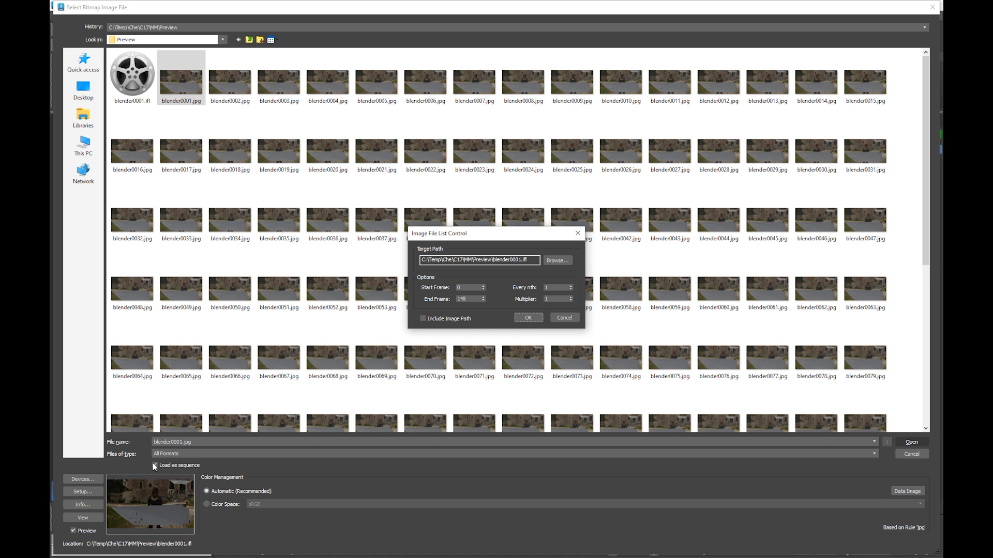
{"action": "left_click", "coordinate": [520, 317]}
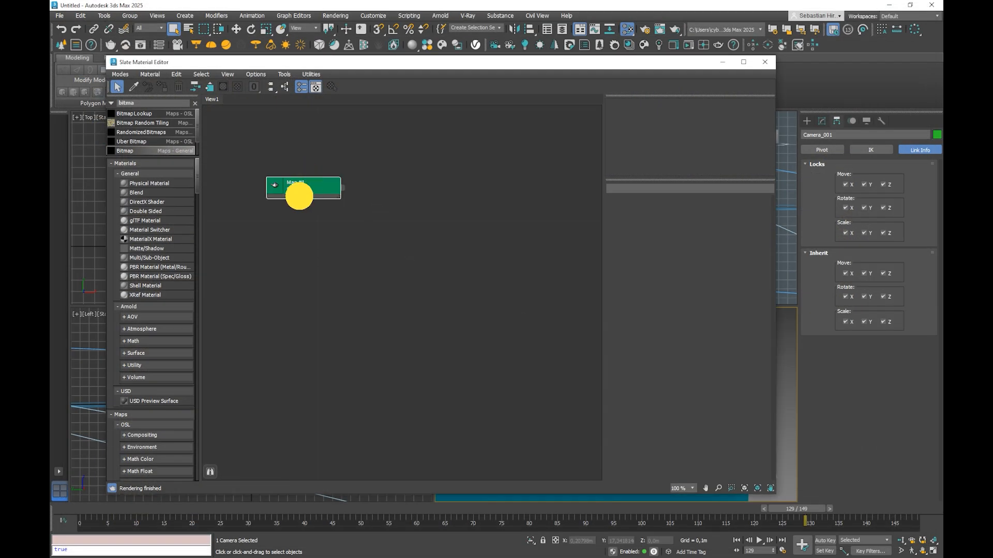
Step: Show the bitmap's parameters and assign the map as an instance to the scene's Environment Map
{"action": "double_click", "coordinate": [299, 195]}
{"action": "left_click_drag", "start_coordinate": [350, 62], "coordinate": [331, 54]}
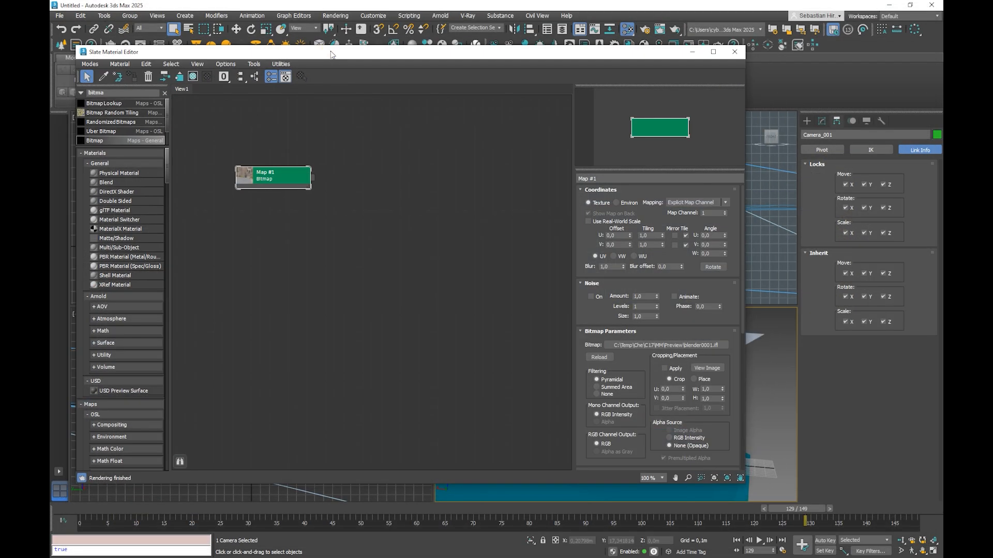
{"action": "key", "text": "8"}
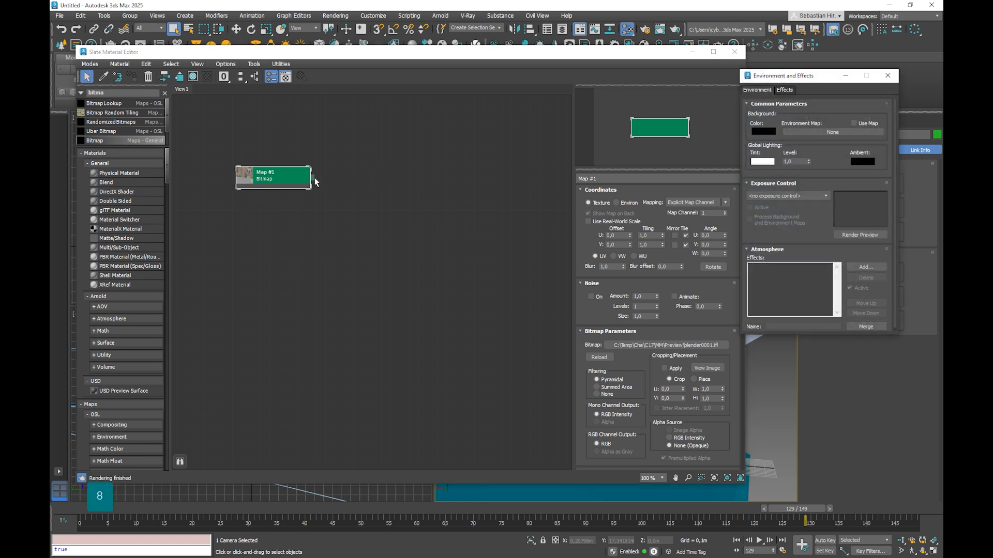
{"action": "left_click_drag", "start_coordinate": [313, 180], "coordinate": [807, 132]}
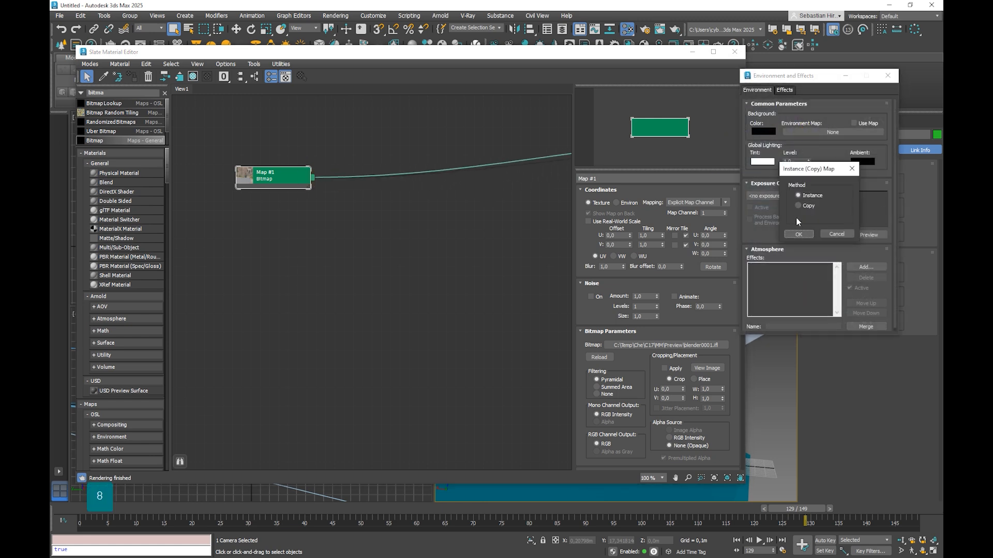
{"action": "left_click", "coordinate": [798, 234]}
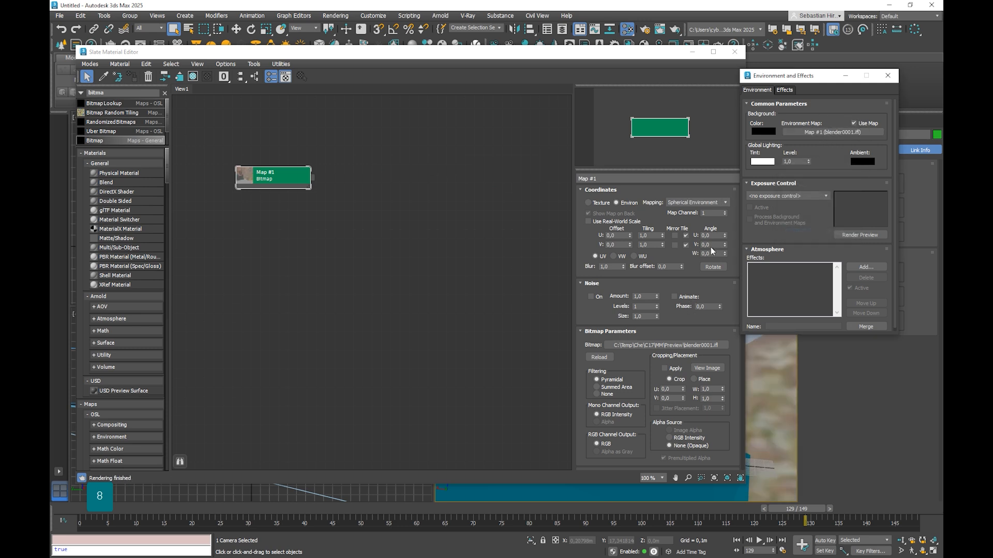
Step: Set the bitmap's environment mapping to Screen and its start frame to 1, and close both windows
{"action": "left_click", "coordinate": [284, 186]}
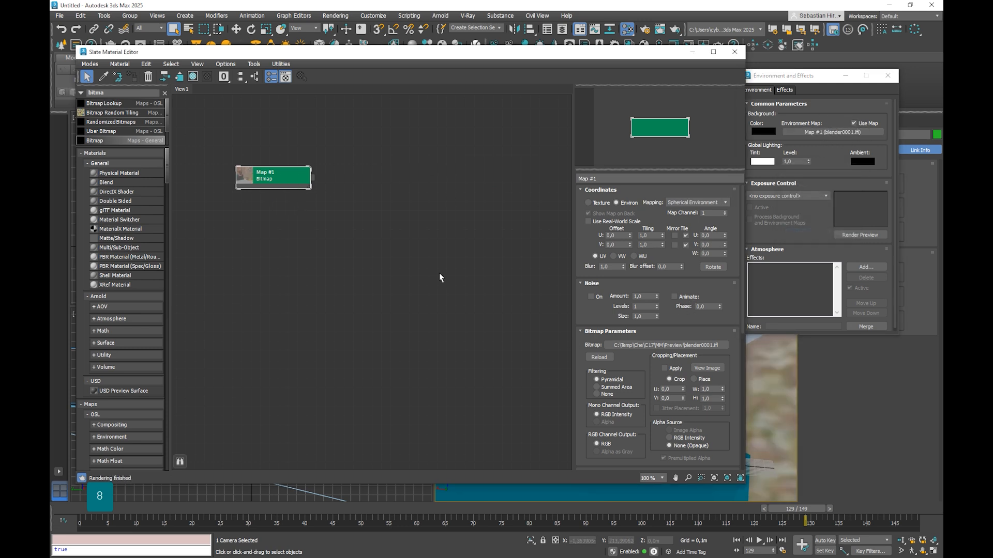
{"action": "left_click_drag", "start_coordinate": [275, 183], "coordinate": [285, 202]}
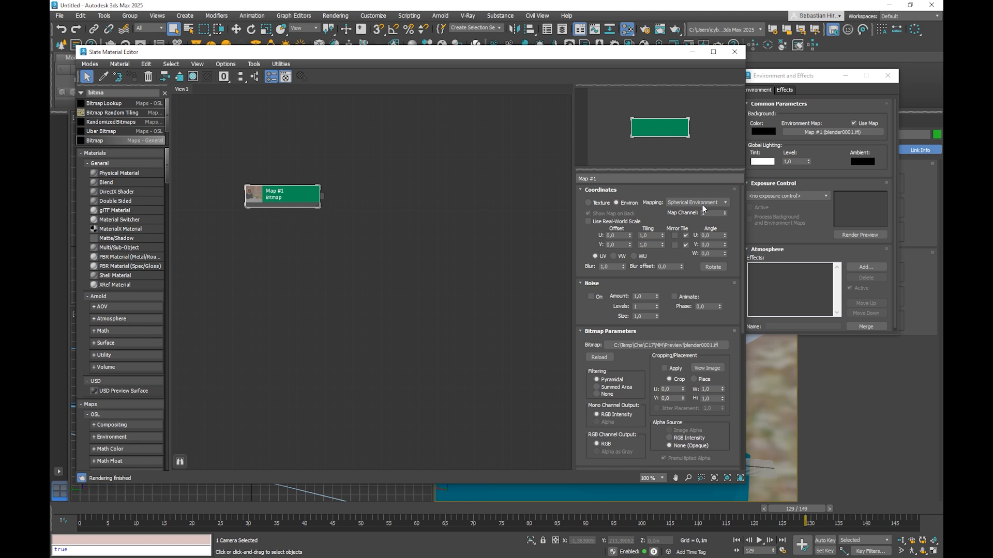
{"action": "left_click", "coordinate": [707, 202]}
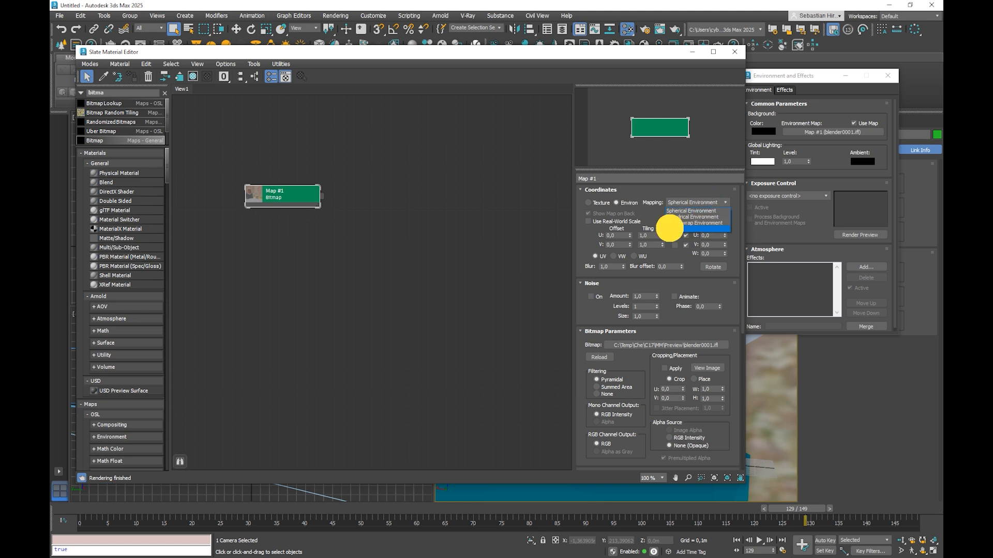
{"action": "left_click", "coordinate": [670, 228]}
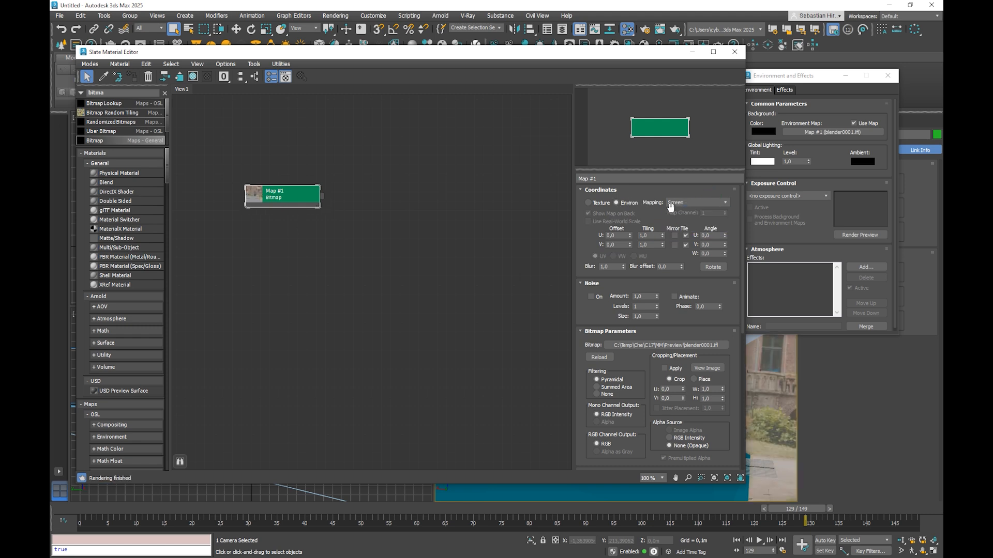
{"action": "left_click_drag", "start_coordinate": [669, 316], "coordinate": [653, 215]}
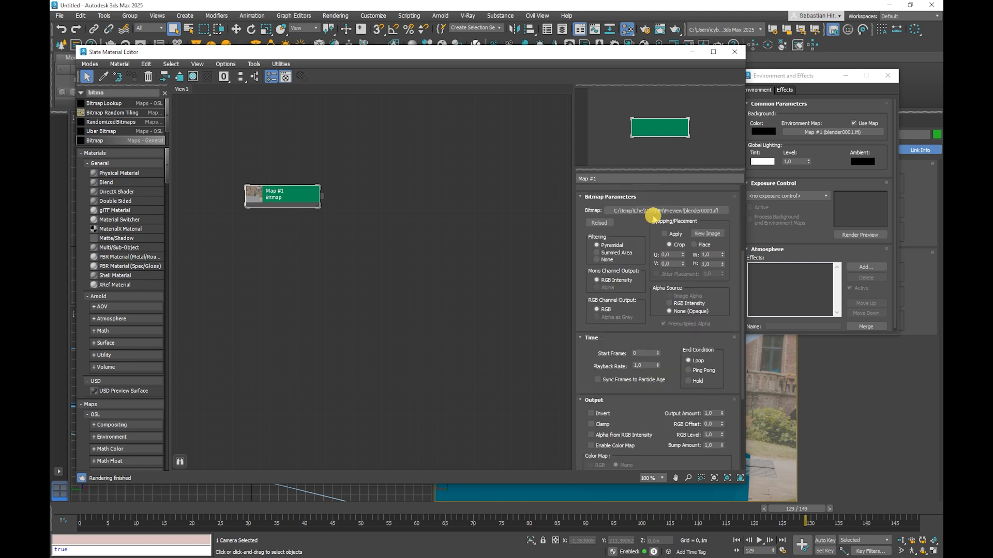
{"action": "left_click", "coordinate": [657, 353]}
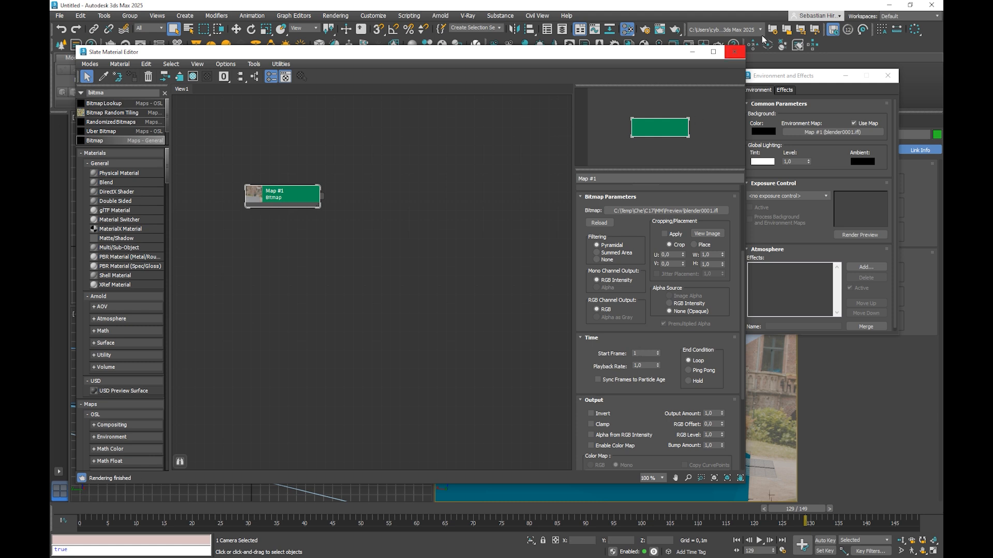
{"action": "left_click", "coordinate": [734, 52]}
{"action": "left_click", "coordinate": [887, 75]}
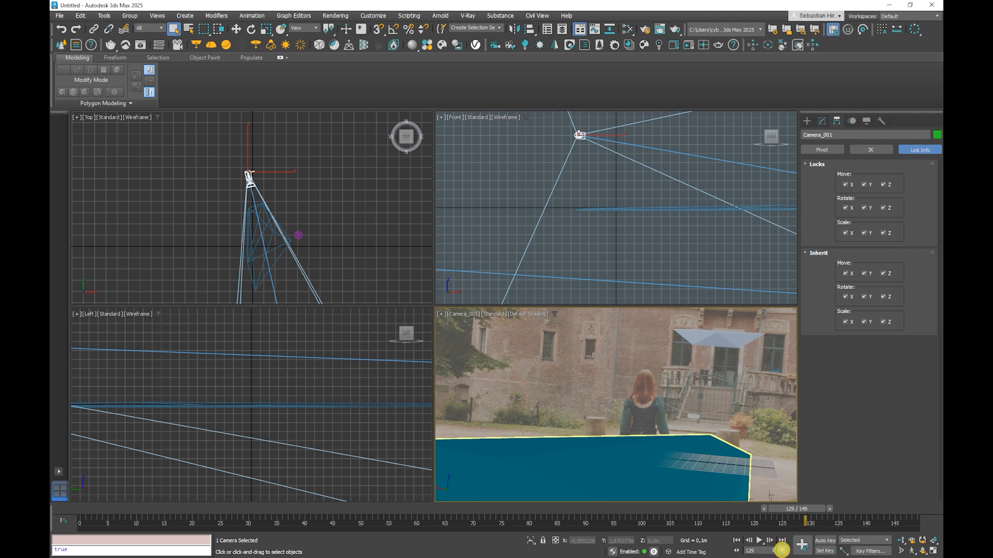
Step: Set the animation start time to frame 1 in the time configuration
{"action": "left_click", "coordinate": [782, 551]}
{"action": "left_click", "coordinate": [484, 299]}
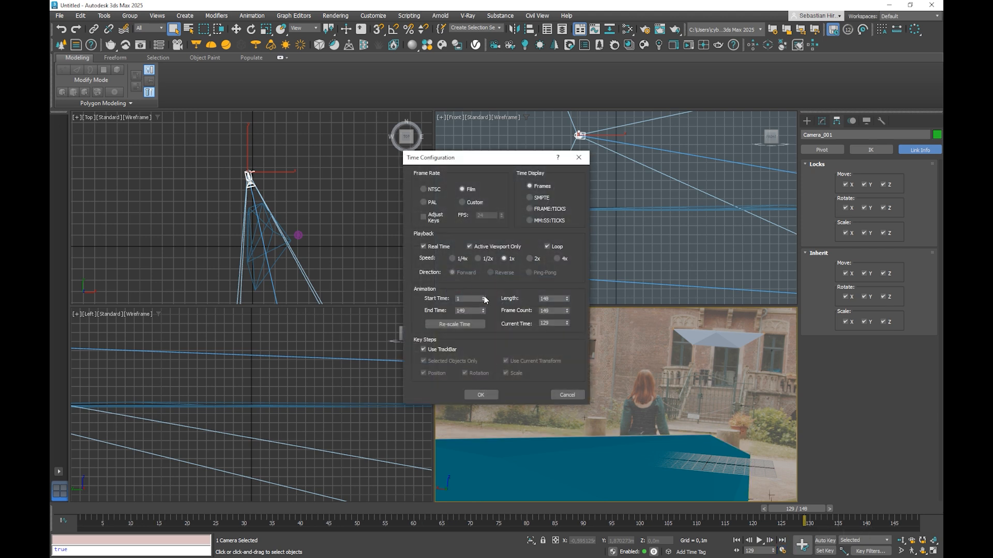
{"action": "left_click", "coordinate": [479, 394]}
{"action": "left_click", "coordinate": [479, 394]}
Step: Scrub the timeline to frame 1 and on to frame 35, and maximize the camera viewport
{"action": "mouse_move", "coordinate": [103, 509]}
{"action": "left_mouse_down"}
{"action": "mouse_move", "coordinate": [55, 507]}
{"action": "mouse_move", "coordinate": [93, 508]}
{"action": "left_mouse_up"}
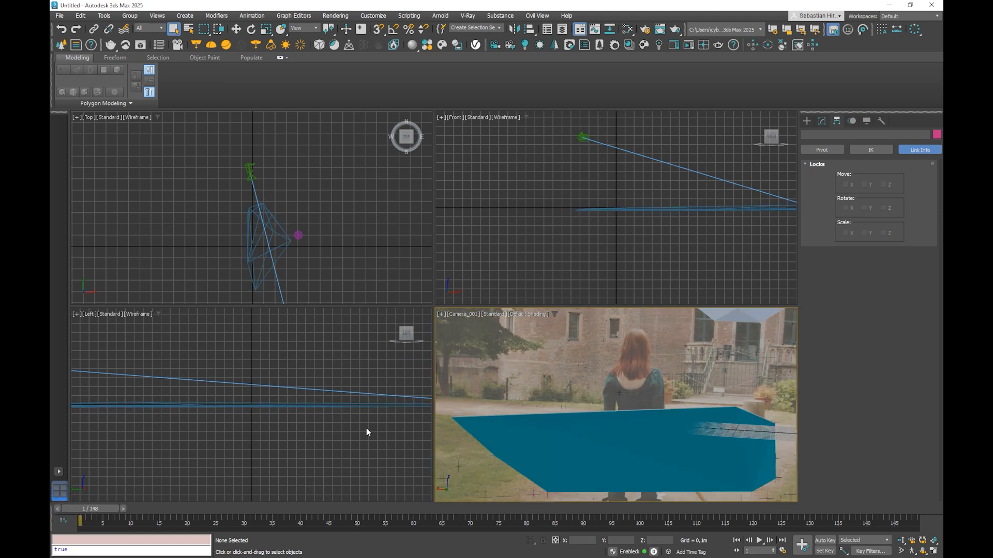
{"action": "left_click", "coordinate": [280, 518]}
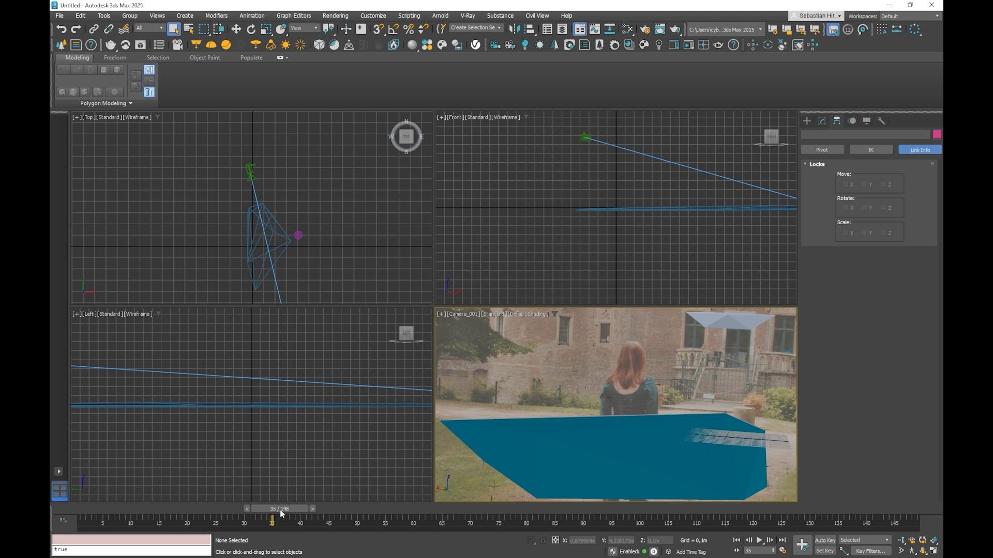
{"action": "right_click", "coordinate": [719, 351]}
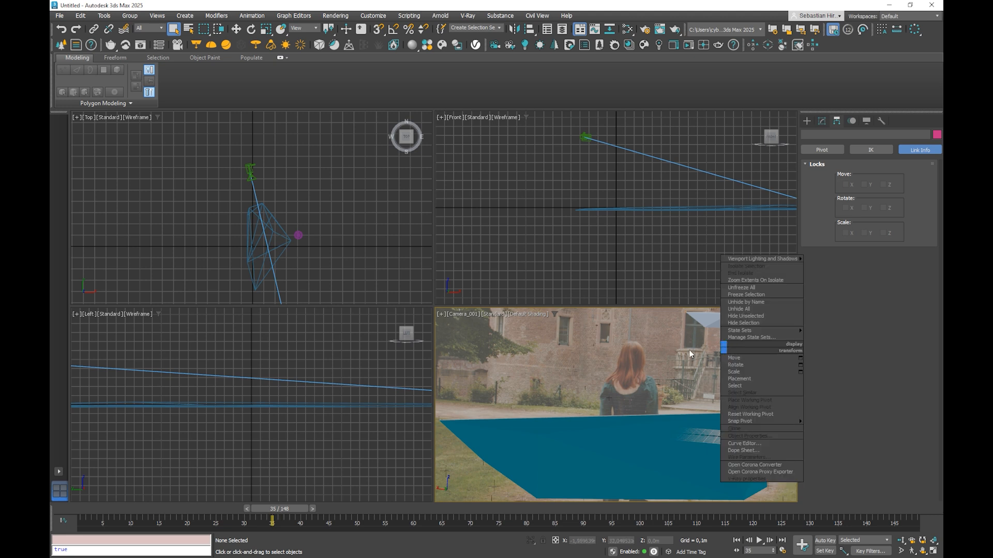
{"action": "left_click", "coordinate": [932, 551]}
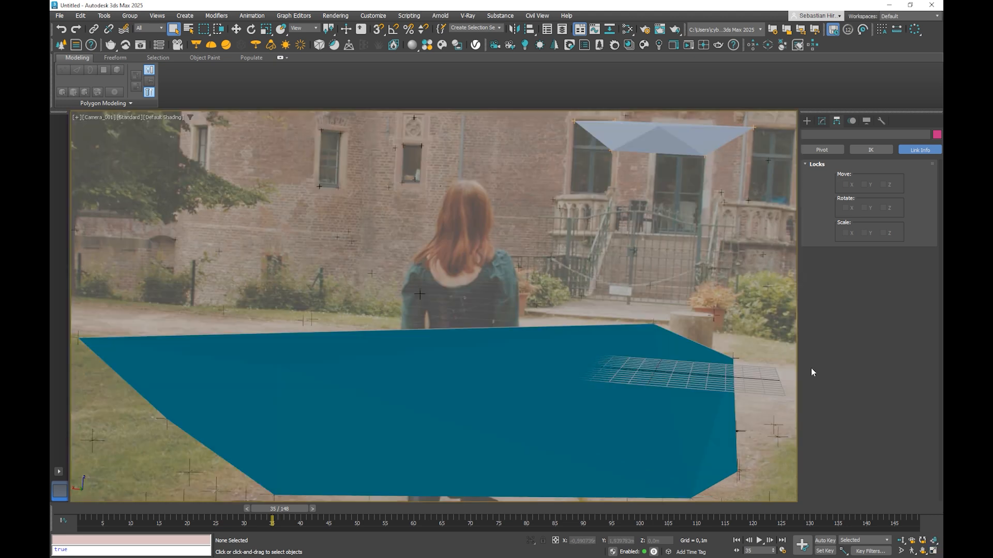
Step: Try hiding the Tracks mesh, undo the hiding, and clear the selection
{"action": "left_click", "coordinate": [676, 143]}
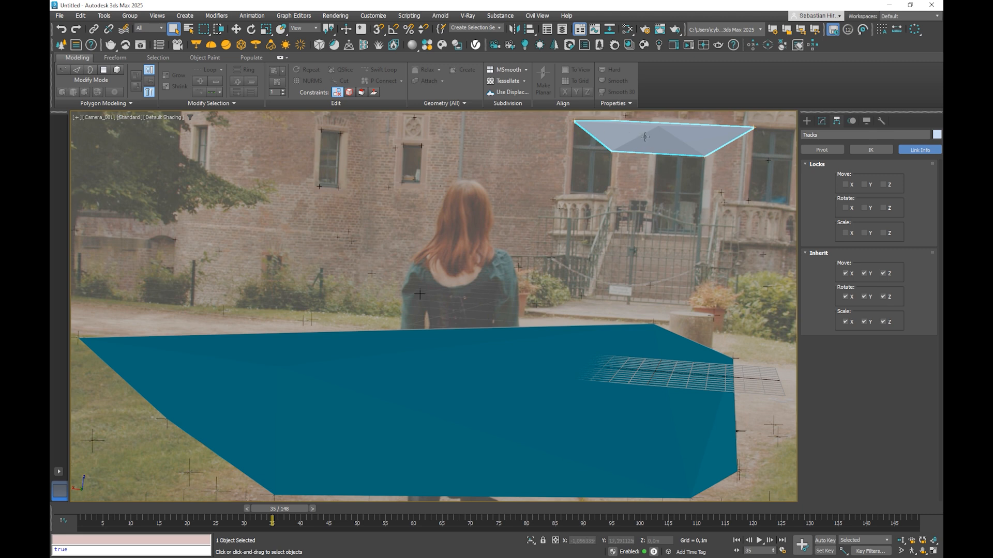
{"action": "key", "text": "w"}
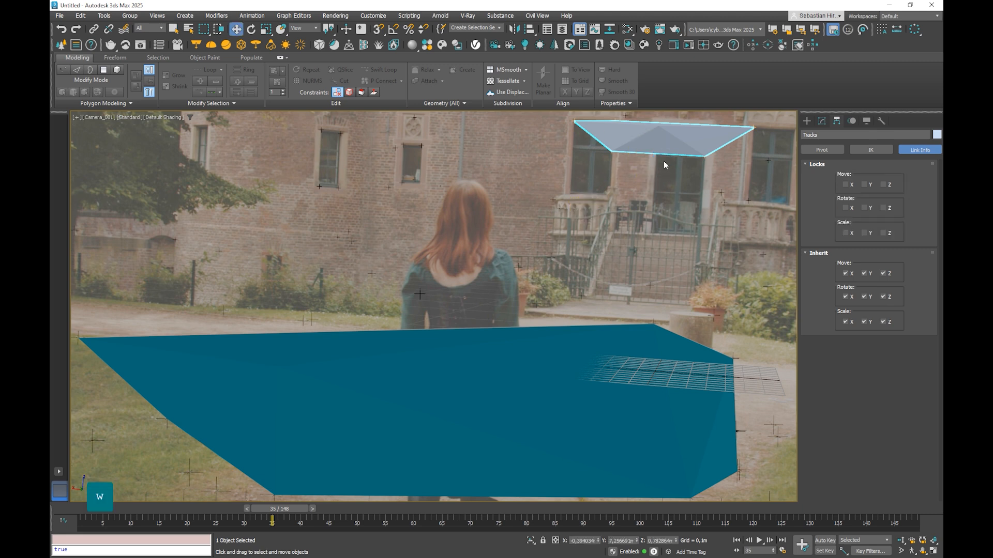
{"action": "left_click", "coordinate": [822, 122]}
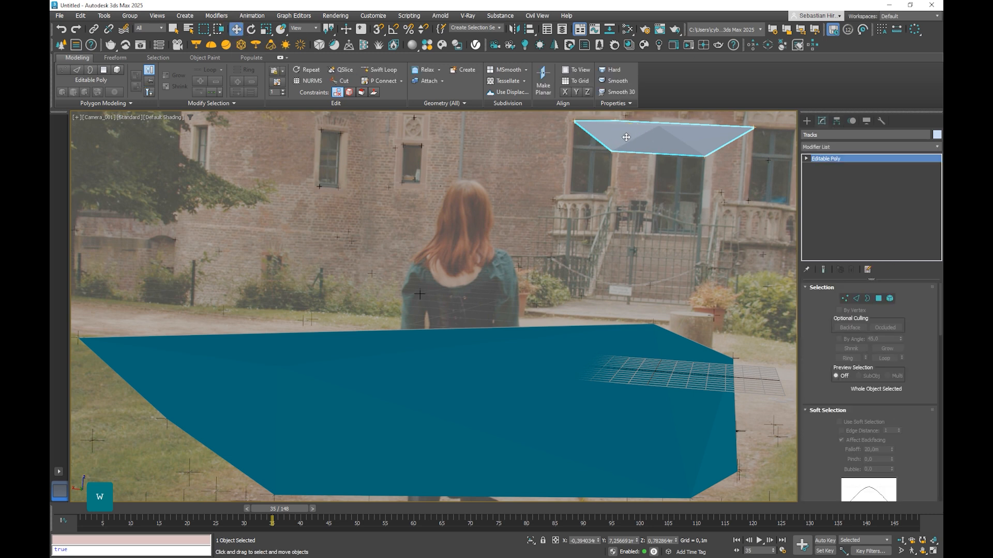
{"action": "left_click", "coordinate": [867, 121]}
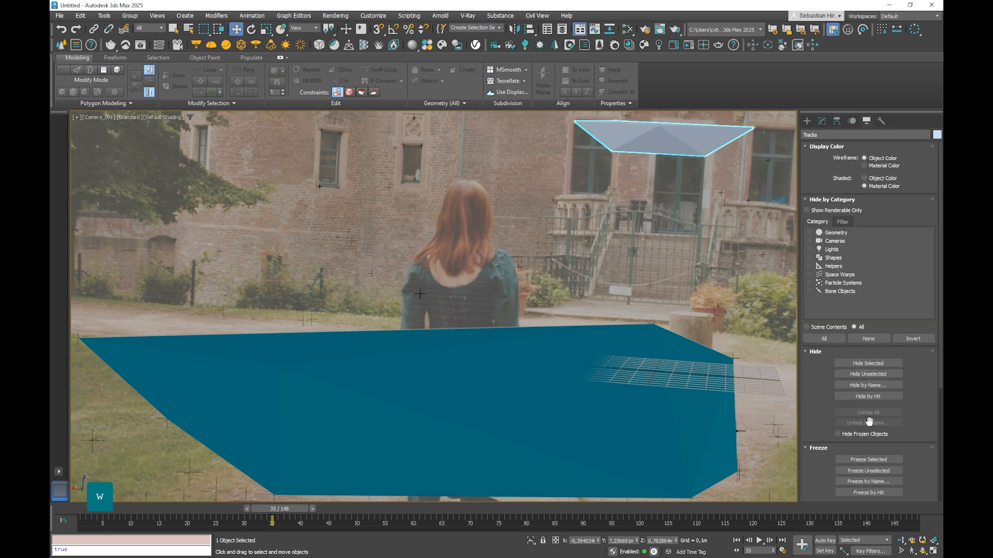
{"action": "left_click", "coordinate": [869, 363]}
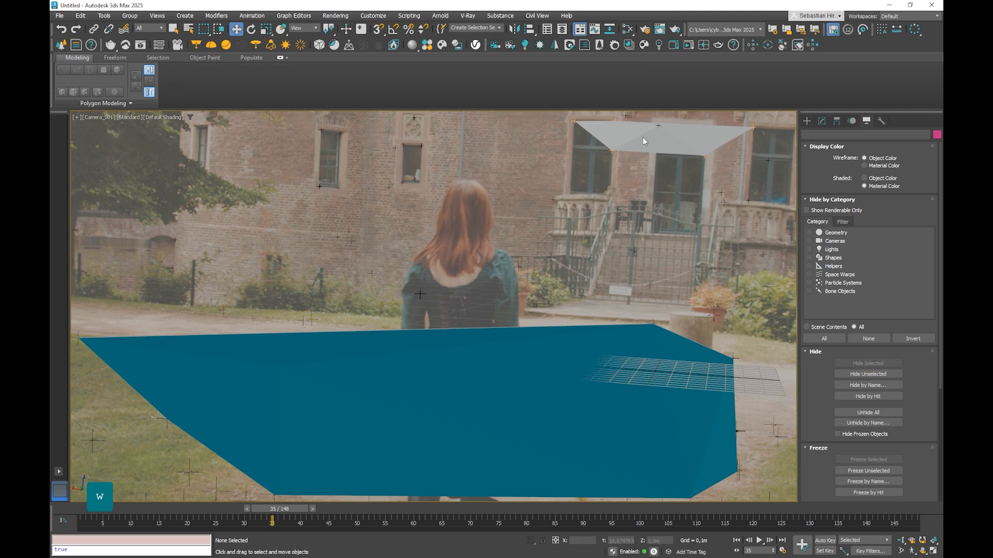
{"action": "key", "text": "ctrl+z"}
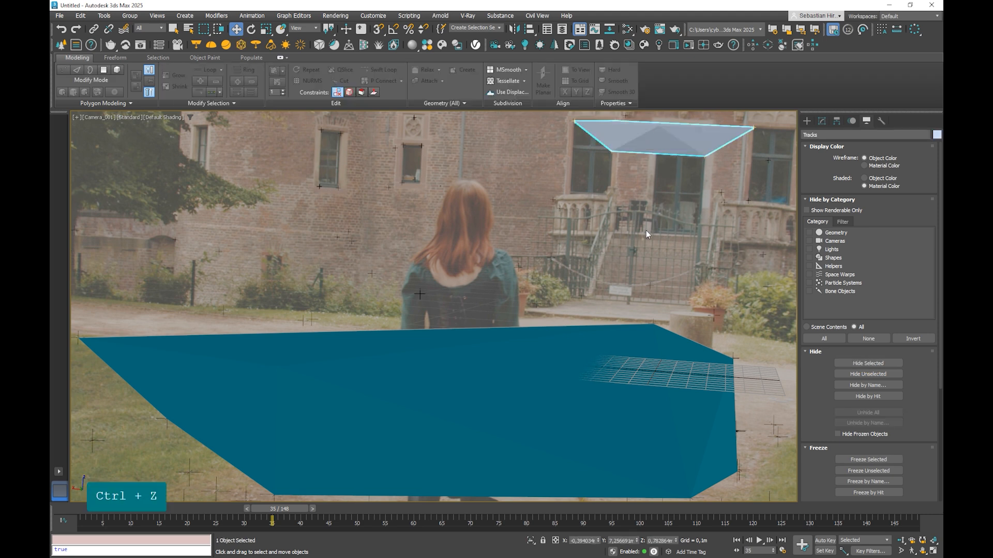
{"action": "left_click", "coordinate": [573, 294]}
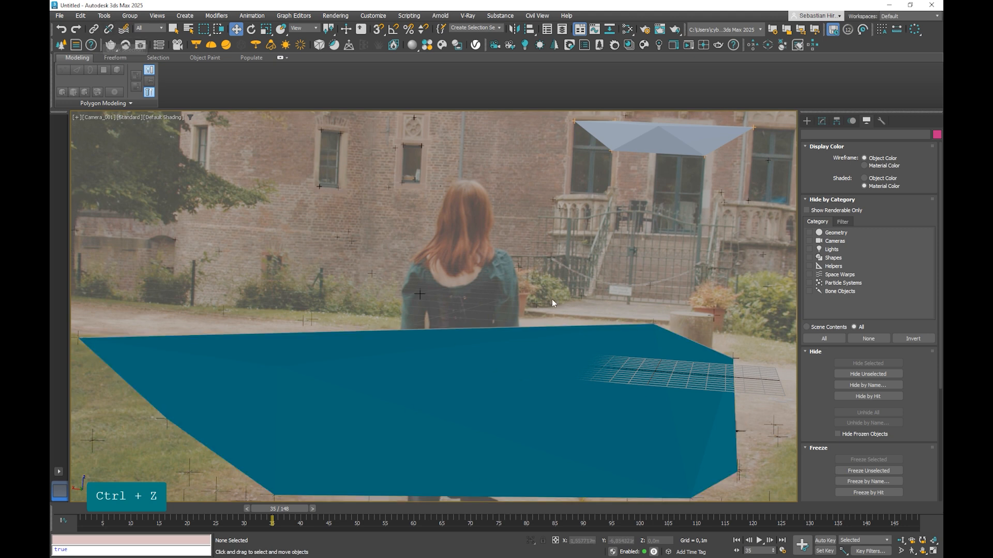
Step: Create a tyPreview of the Camera_001 view as an MP4 at 1920 x 1080 for the active time segment
{"action": "left_click", "coordinate": [81, 15]}
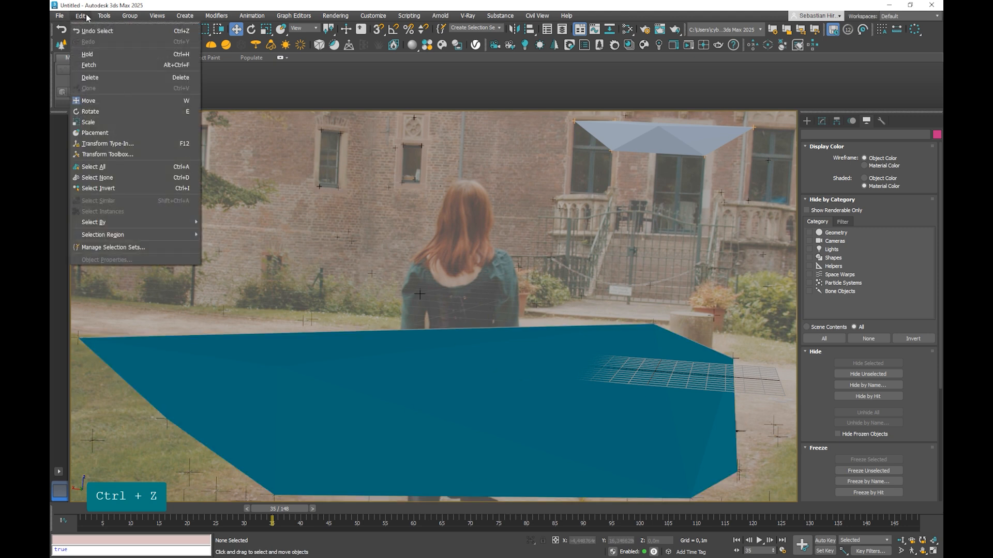
{"action": "mouse_move", "coordinate": [105, 16]}
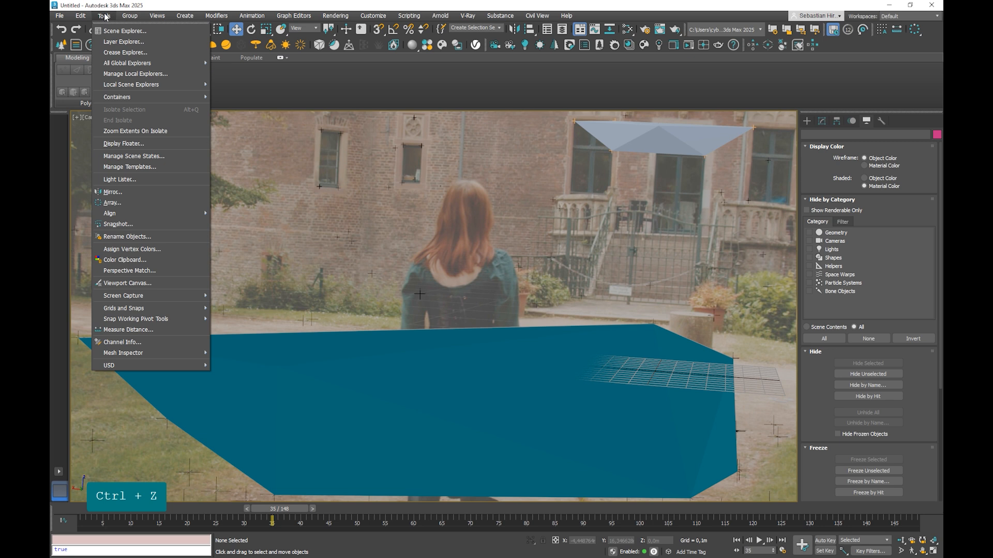
{"action": "mouse_move", "coordinate": [142, 305]}
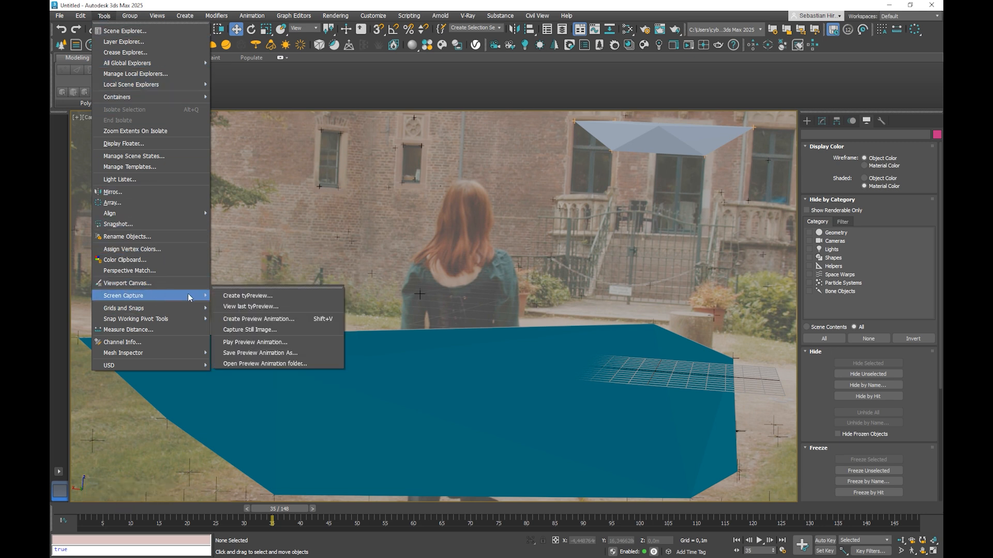
{"action": "left_click", "coordinate": [244, 296]}
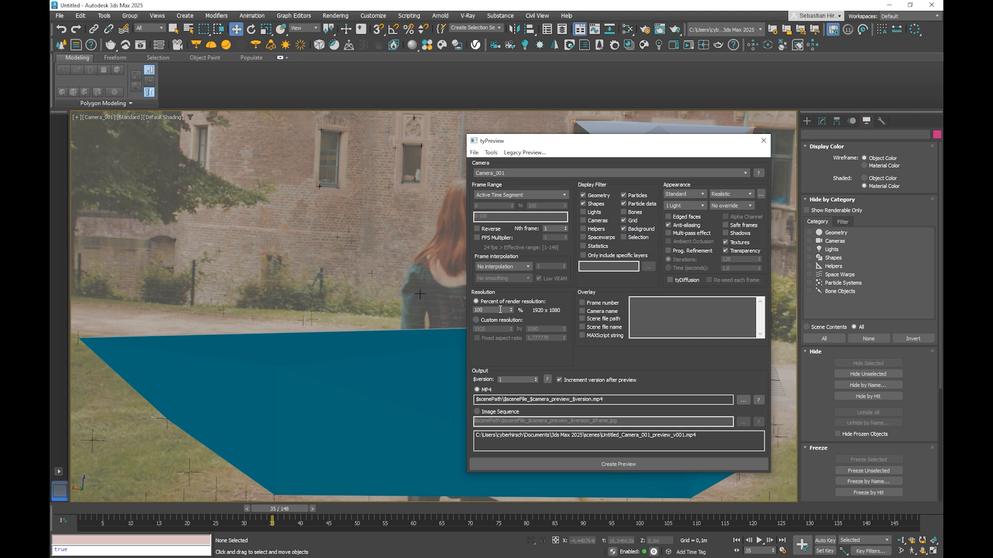
{"action": "left_click", "coordinate": [608, 465]}
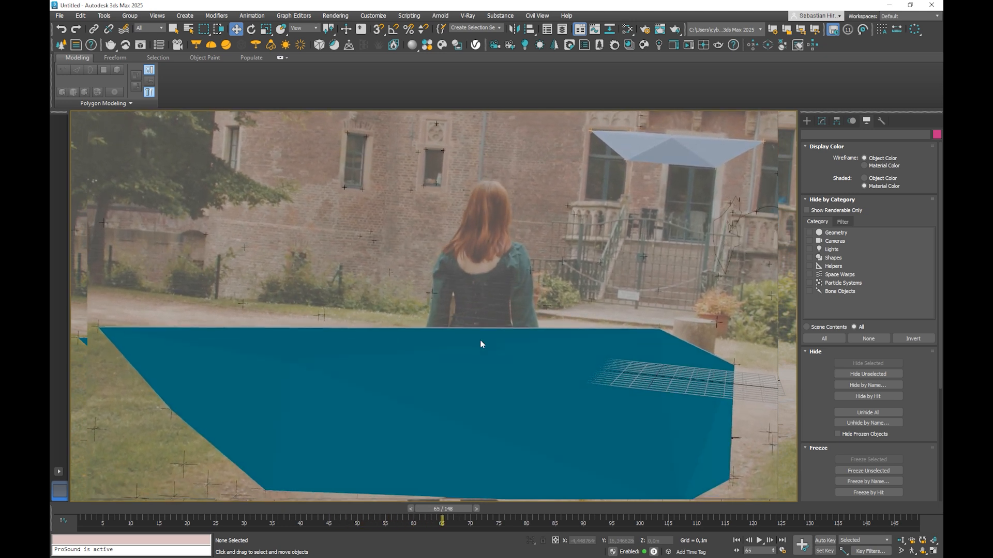
Step: Stop the running viewport preview and scrub the timeline back to frame 15
{"action": "key", "text": "Escape"}
{"action": "left_click", "coordinate": [538, 290]}
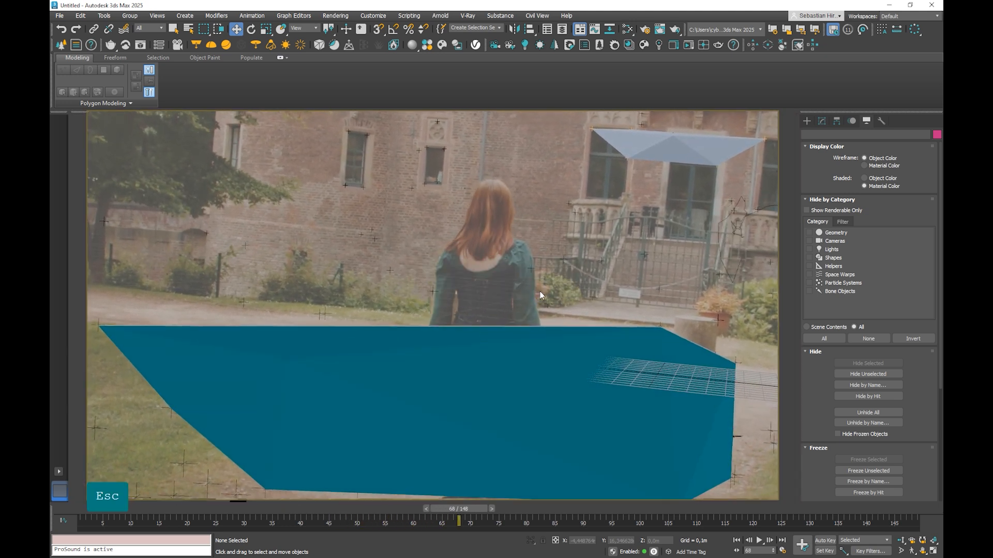
{"action": "key", "text": "Escape"}
{"action": "left_click", "coordinate": [492, 288]}
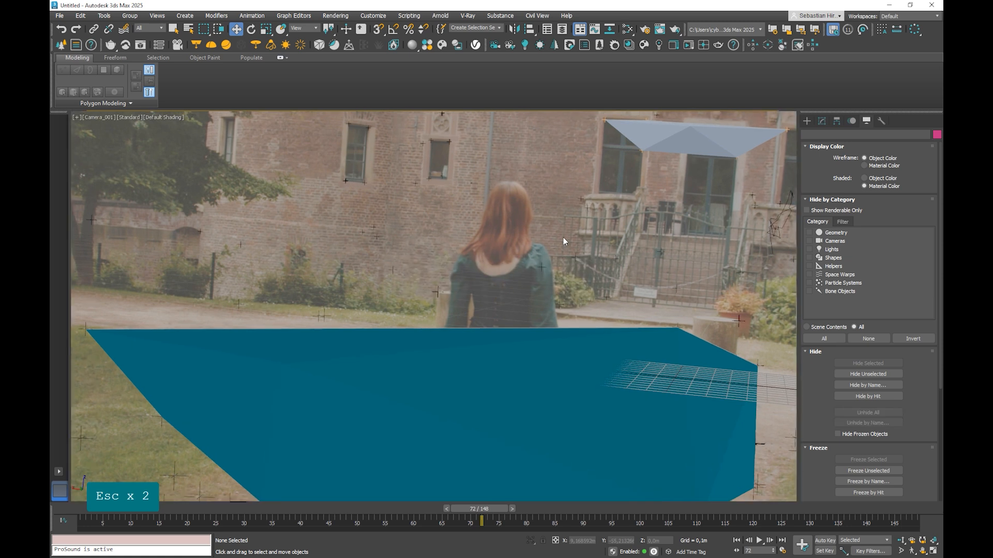
{"action": "left_click_drag", "start_coordinate": [481, 509], "coordinate": [181, 480]}
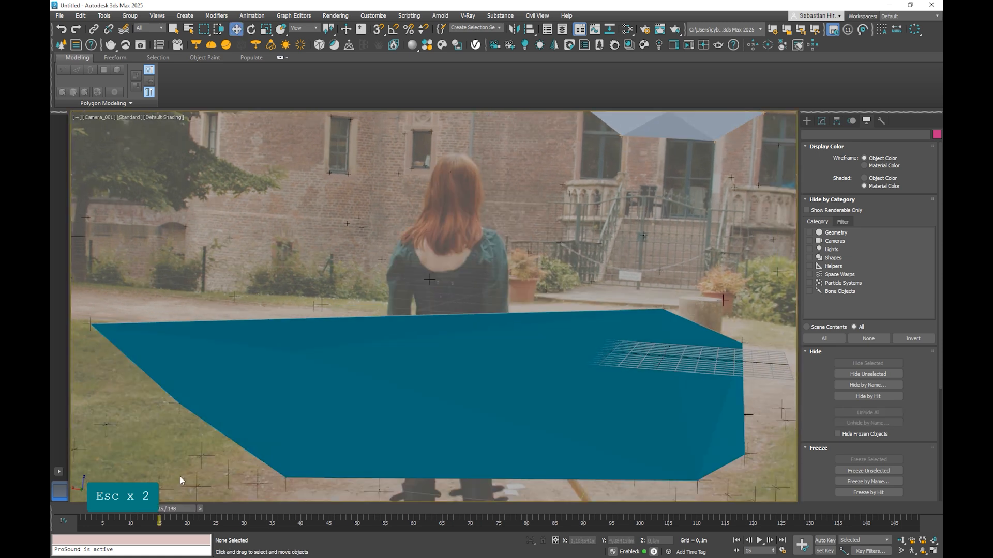
Step: Save the scene as MM_c17_v001.max in the C17 project's MM folder, replacing the existing file
{"action": "left_click", "coordinate": [60, 15]}
{"action": "left_click", "coordinate": [86, 108]}
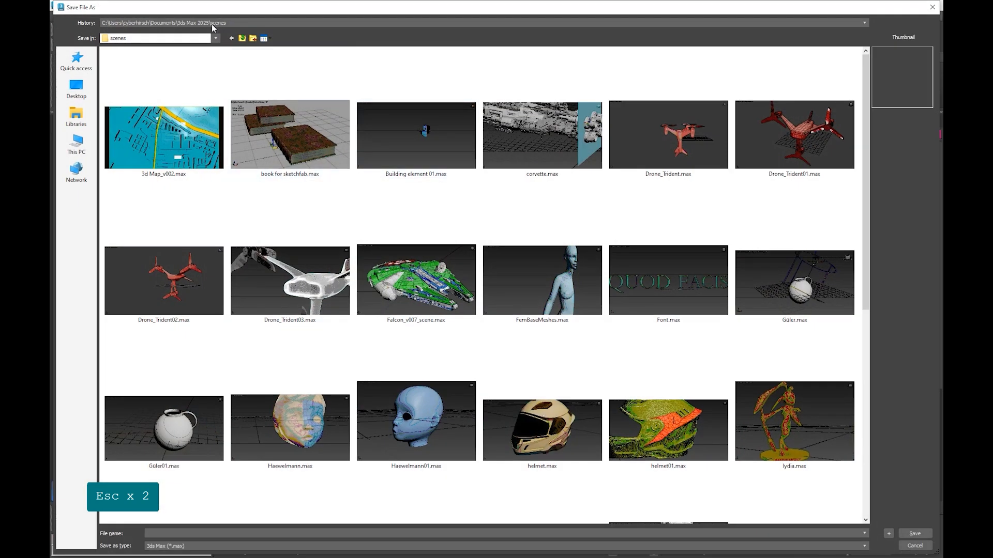
{"action": "left_click", "coordinate": [212, 24]}
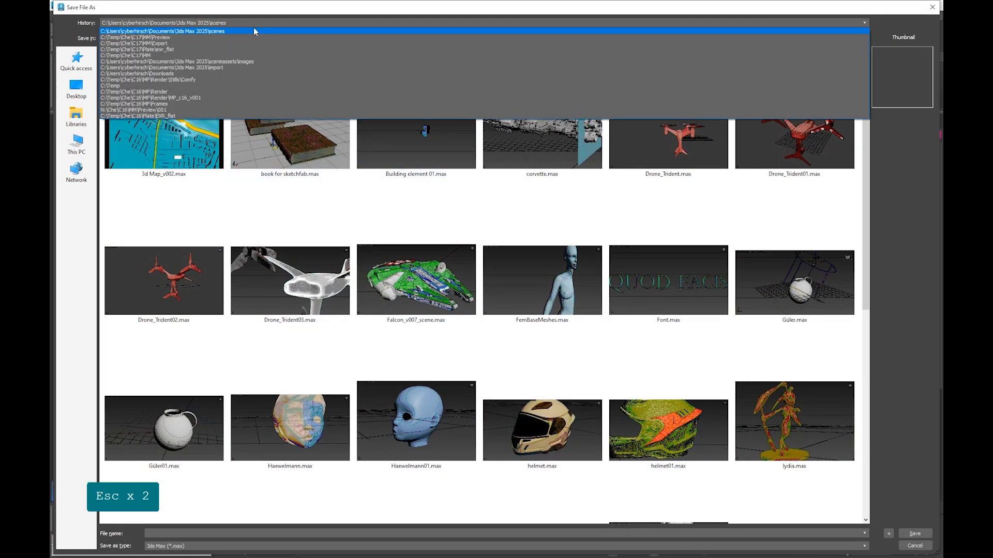
{"action": "left_click", "coordinate": [191, 44]}
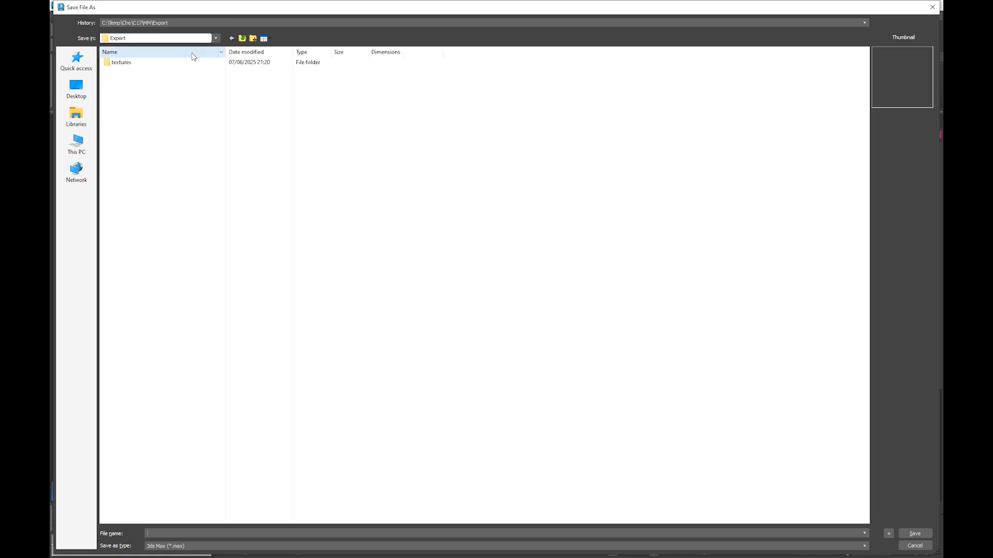
{"action": "left_click", "coordinate": [242, 38]}
{"action": "left_click", "coordinate": [310, 80]}
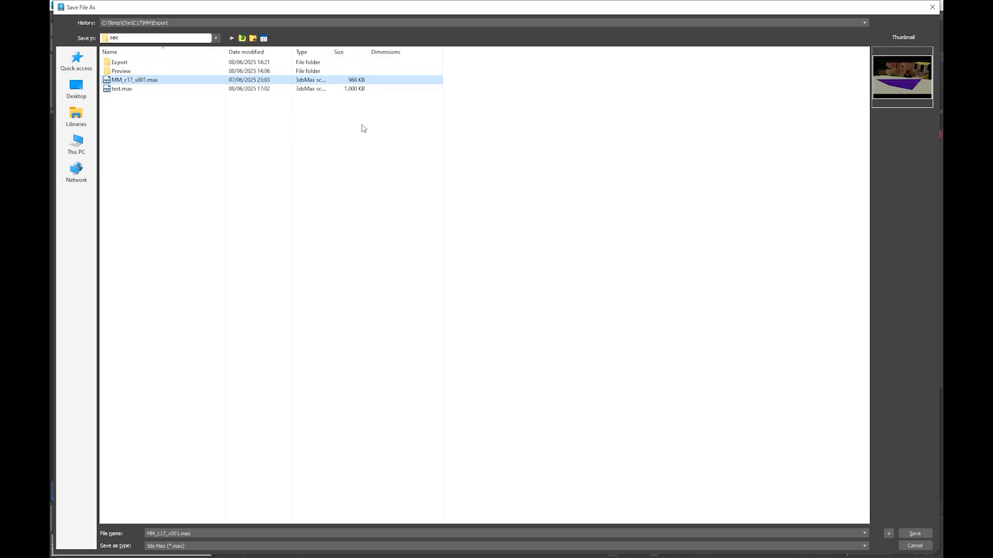
{"action": "left_click", "coordinate": [903, 534]}
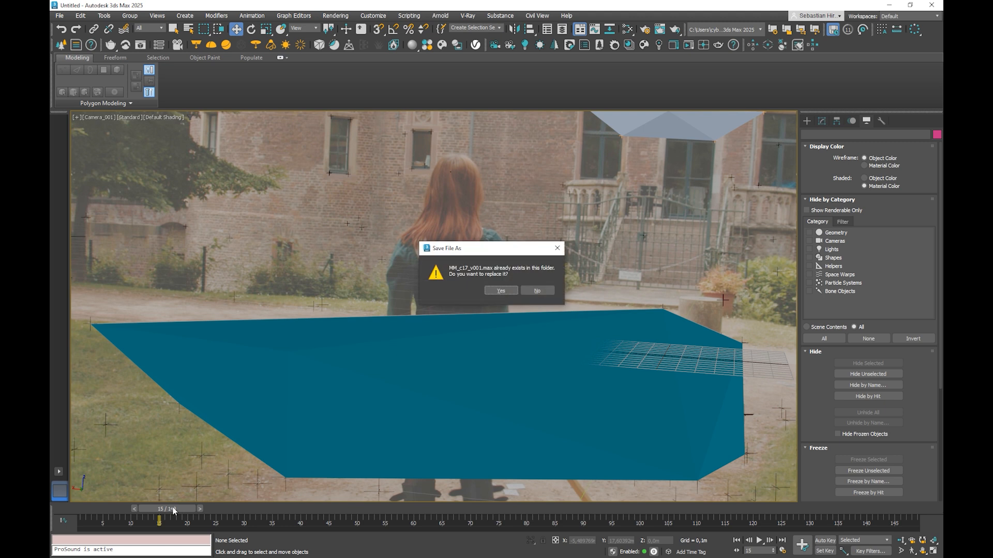
{"action": "left_click", "coordinate": [492, 291]}
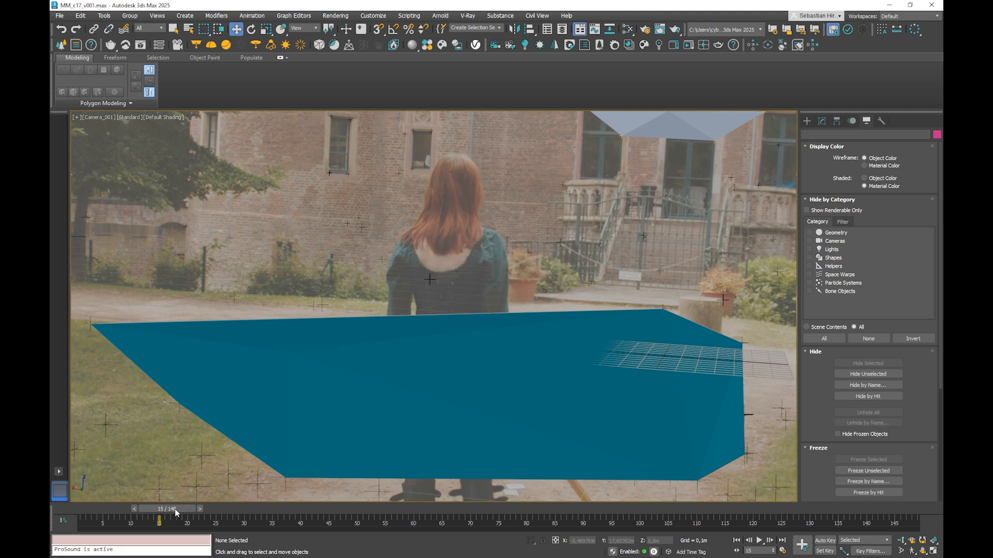
Step: Scrub to frame 57 and duplicate the footage Bitmap node Map #1 in the Slate Material Editor
{"action": "left_click_drag", "start_coordinate": [175, 509], "coordinate": [409, 522]}
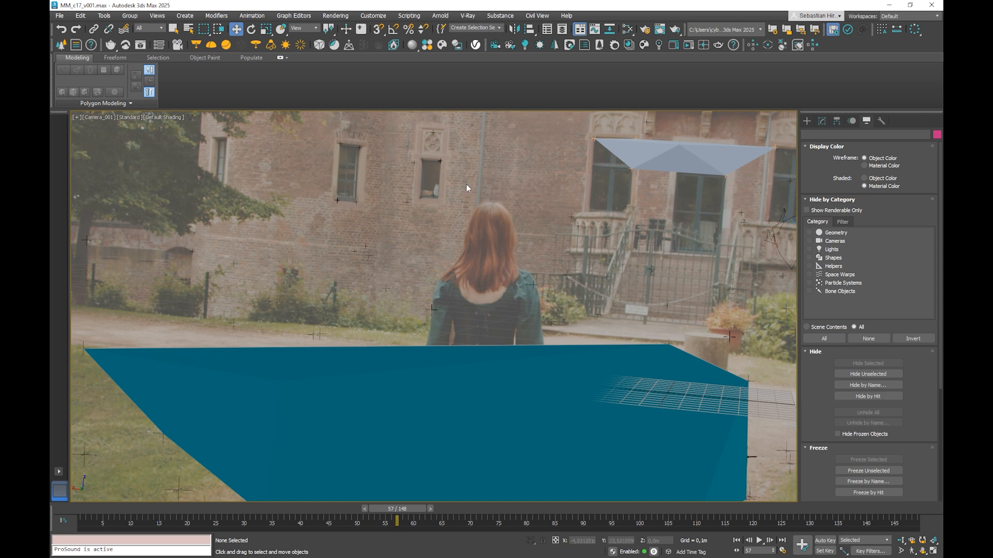
{"action": "right_click", "coordinate": [327, 151]}
{"action": "key", "text": "m"}
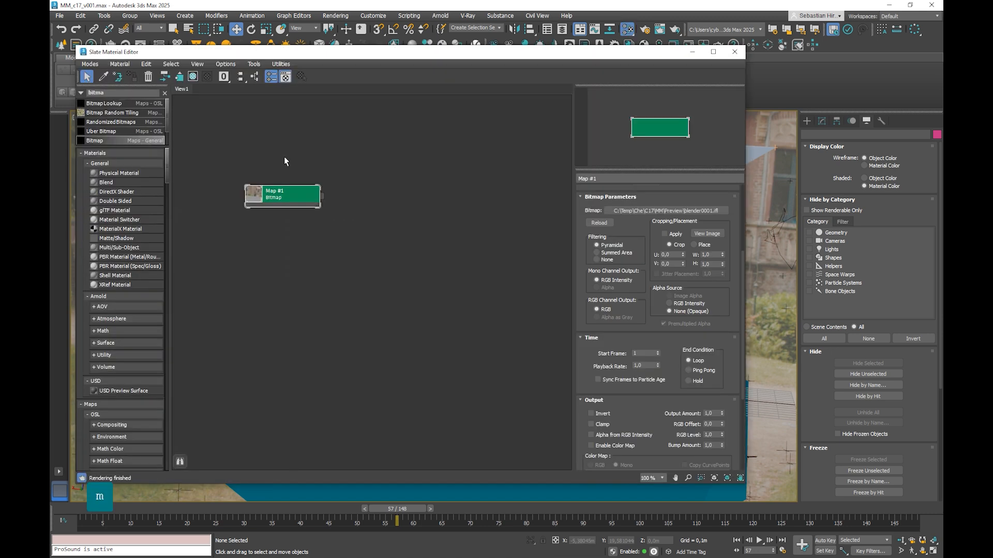
{"action": "left_click", "coordinate": [290, 257]}
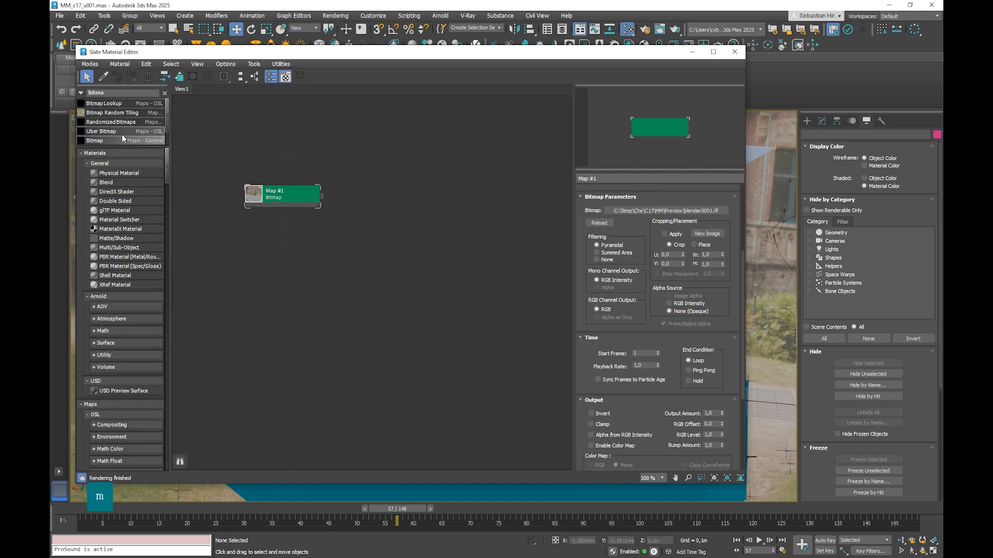
{"action": "mouse_move", "coordinate": [264, 194]}
{"action": "left_mouse_down"}
{"action": "mouse_move", "coordinate": [283, 166]}
{"action": "mouse_move", "coordinate": [285, 247]}
{"action": "left_mouse_up"}
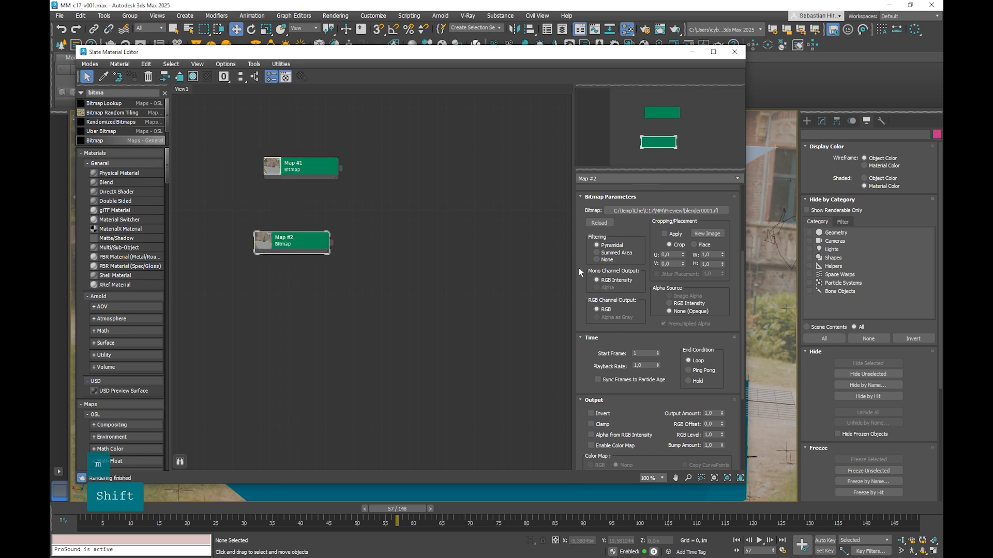
Step: Load exr_flat_0001.exr from the Plate exr_flat folder as an image sequence into the duplicated bitmap Map #2
{"action": "left_click", "coordinate": [677, 210]}
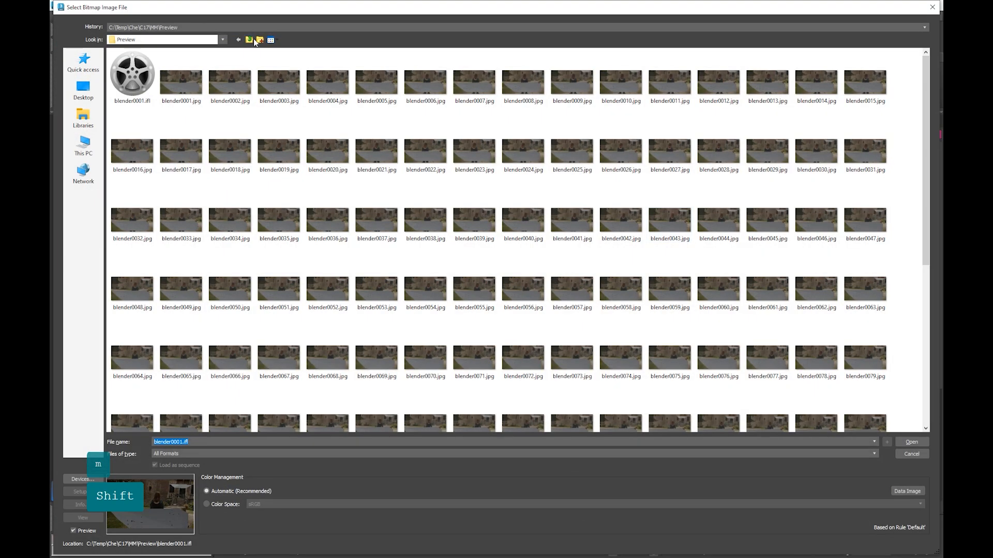
{"action": "left_click", "coordinate": [253, 40]}
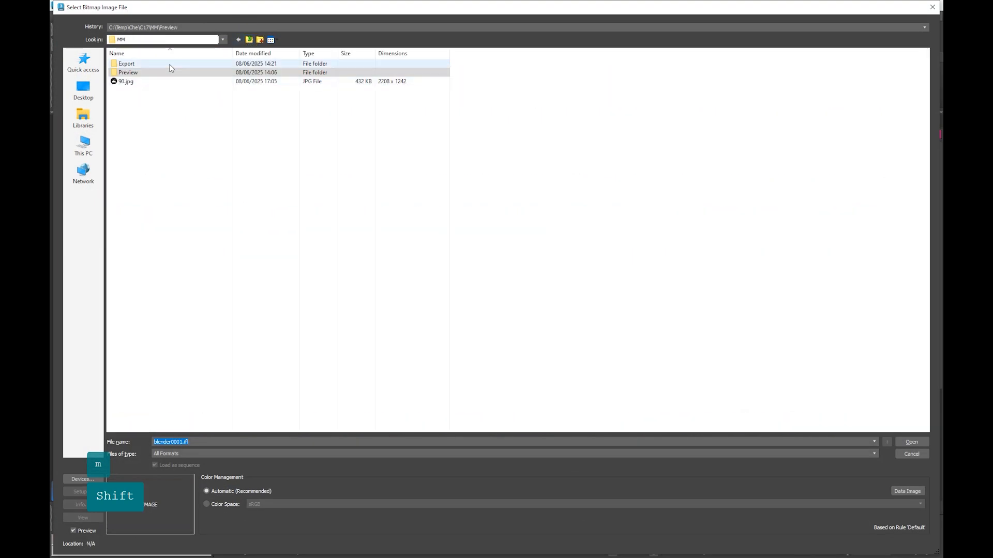
{"action": "left_click", "coordinate": [250, 40]}
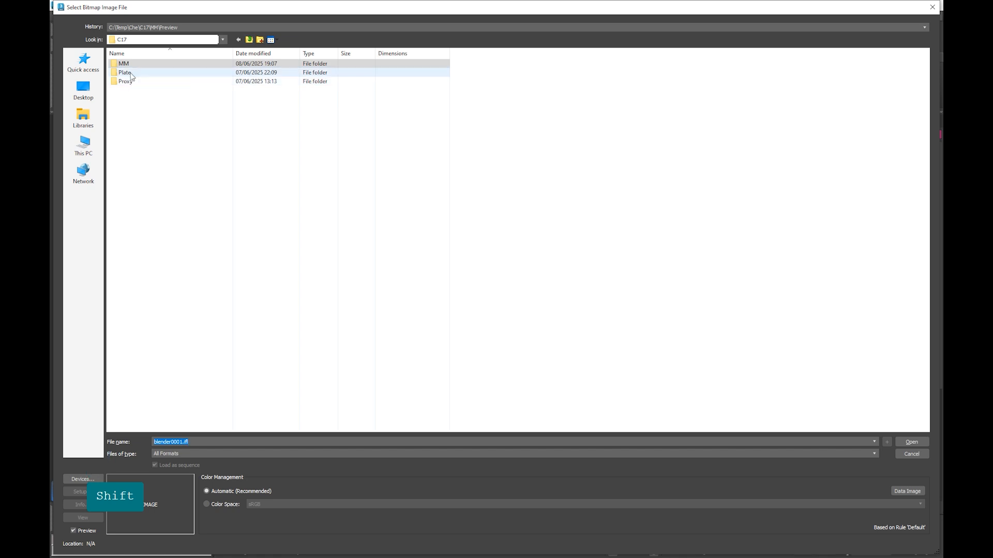
{"action": "double_click", "coordinate": [126, 73]}
{"action": "double_click", "coordinate": [180, 78]}
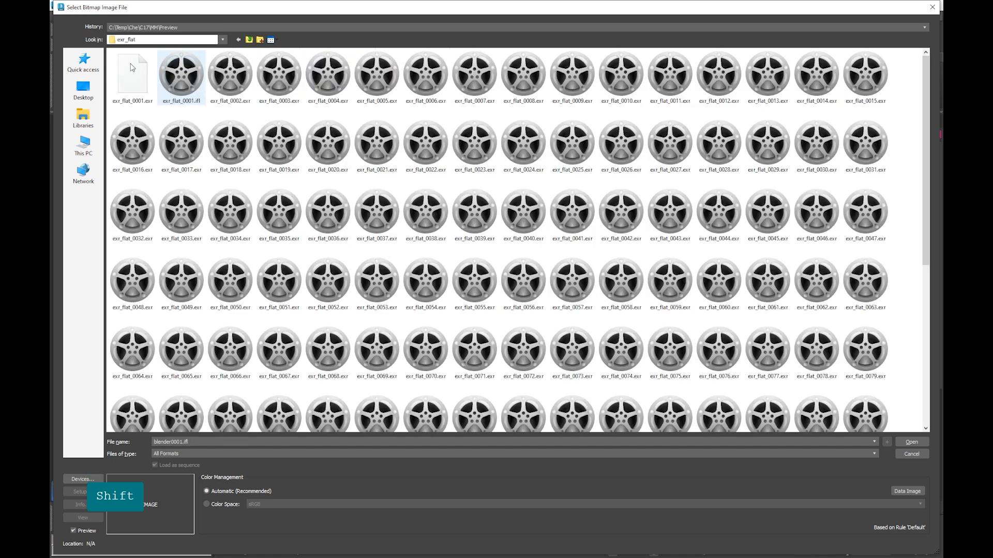
{"action": "left_click", "coordinate": [124, 67]}
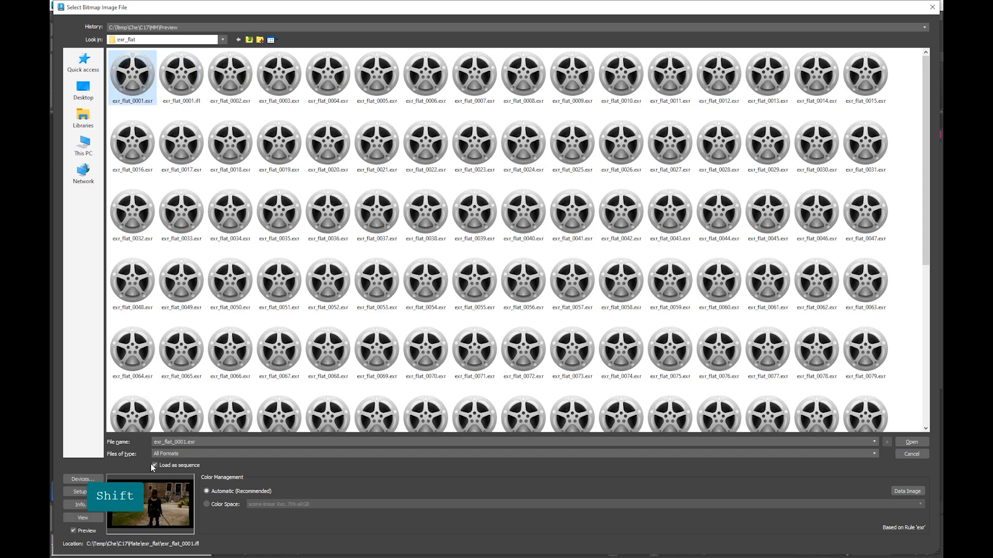
{"action": "left_click", "coordinate": [912, 443]}
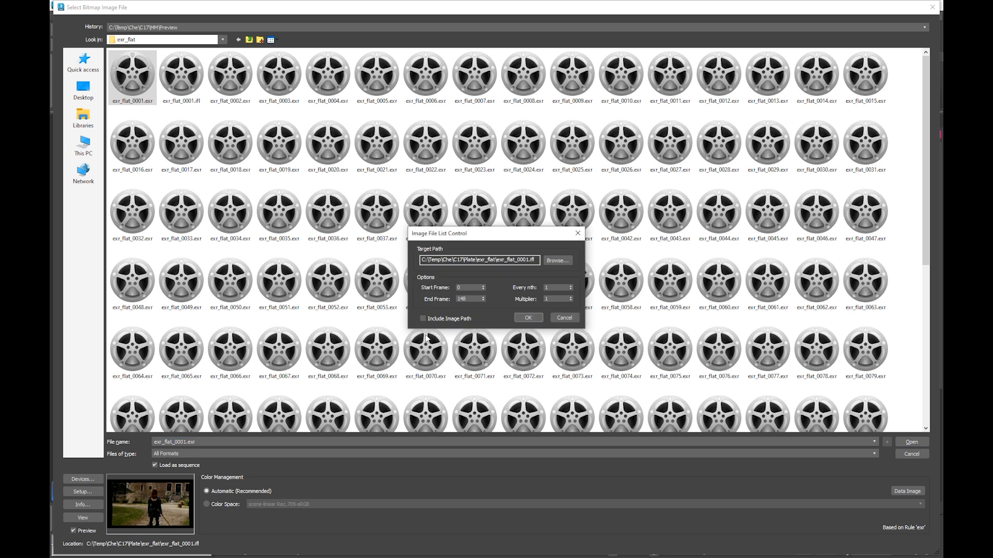
{"action": "left_click", "coordinate": [527, 318]}
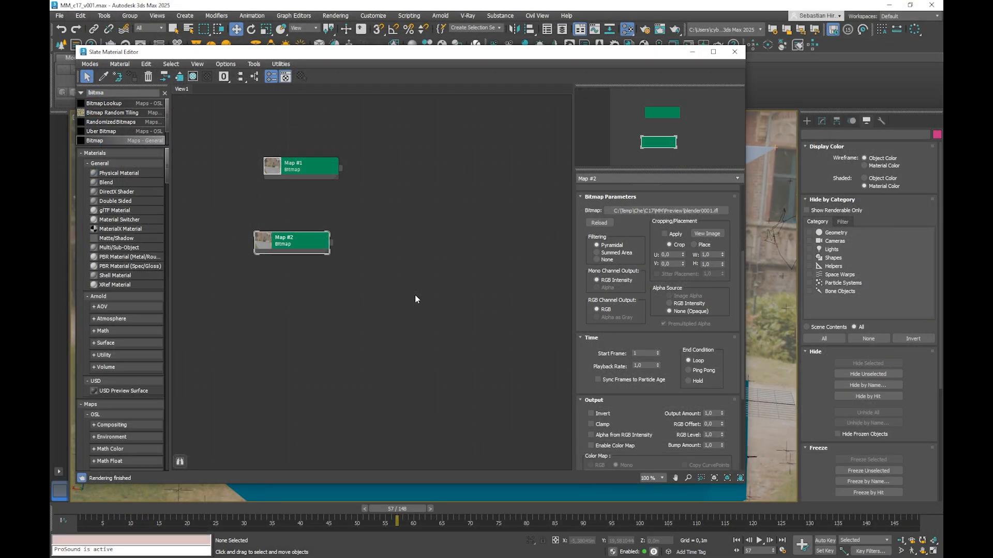
{"action": "left_click_drag", "start_coordinate": [311, 246], "coordinate": [320, 255]}
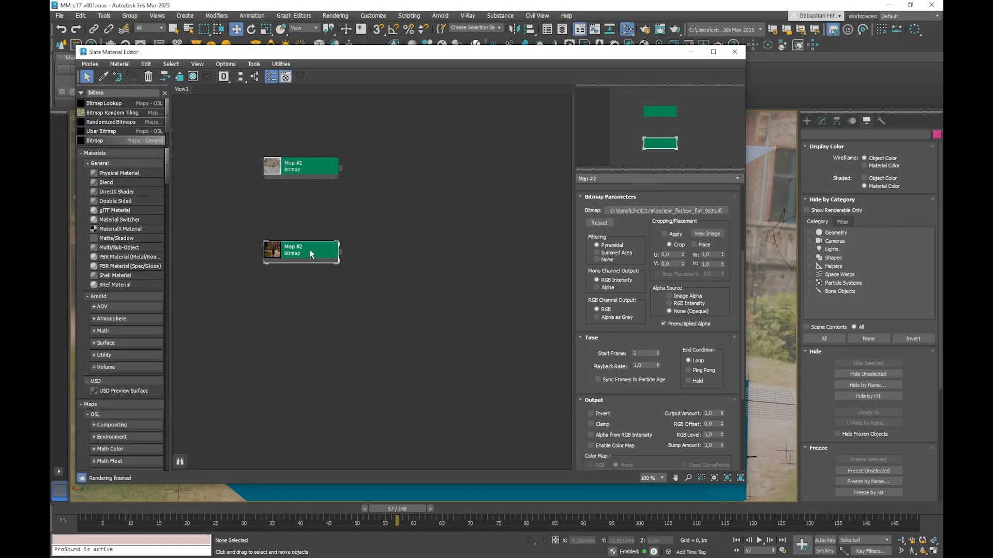
Step: Assign Map #2 with the EXR sequence as the scene's environment map and minimize the environment and material windows
{"action": "key", "text": "8"}
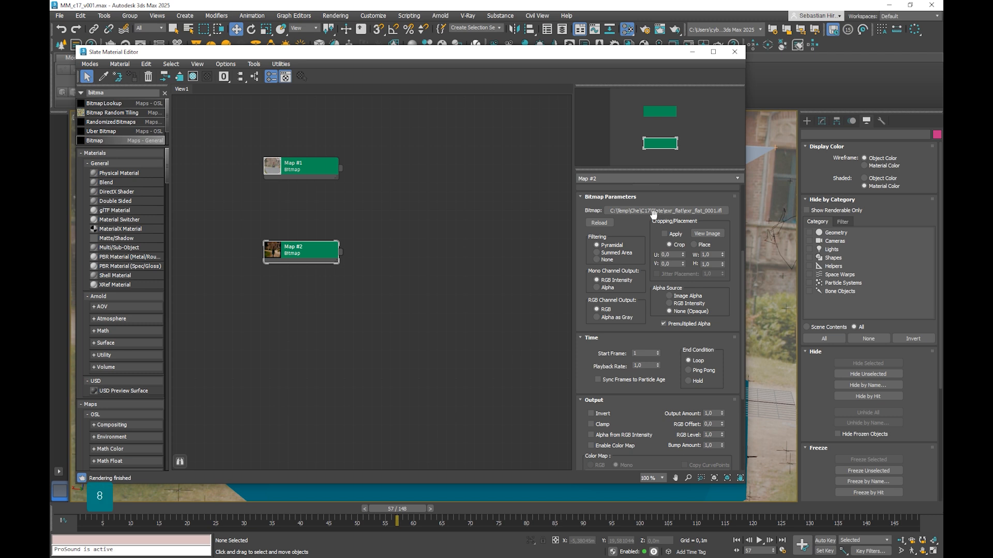
{"action": "left_click_drag", "start_coordinate": [341, 252], "coordinate": [827, 132]}
{"action": "left_click", "coordinate": [796, 234]}
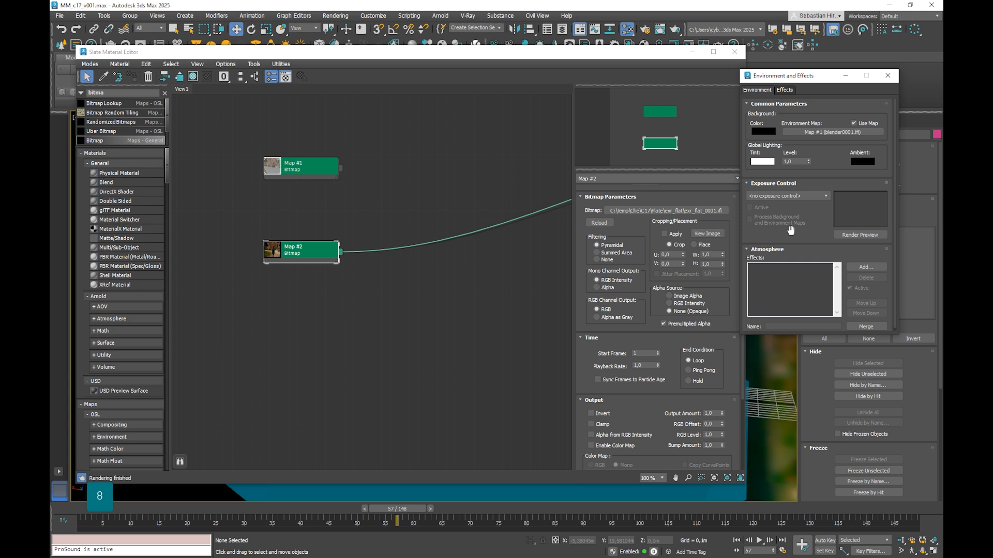
{"action": "left_click", "coordinate": [845, 76]}
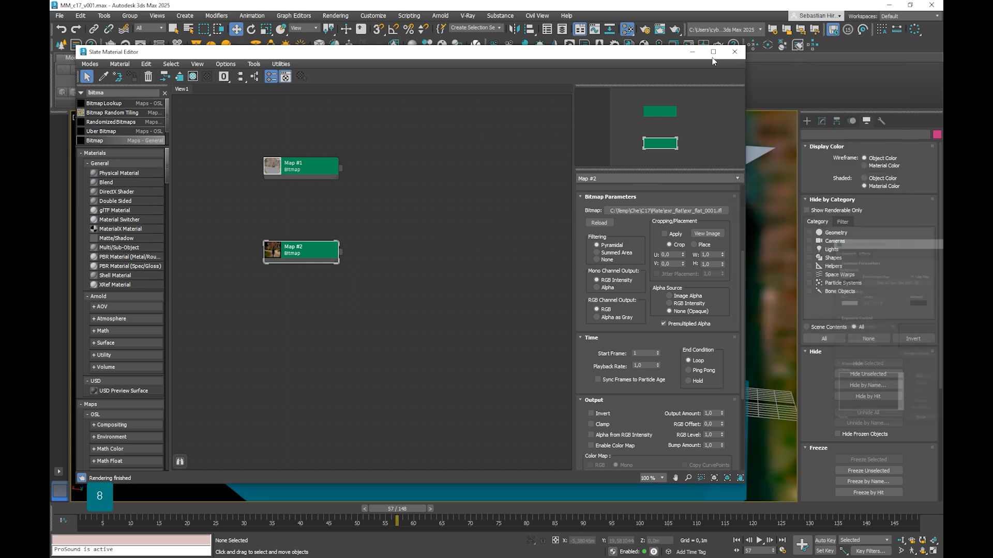
{"action": "left_click", "coordinate": [692, 52]}
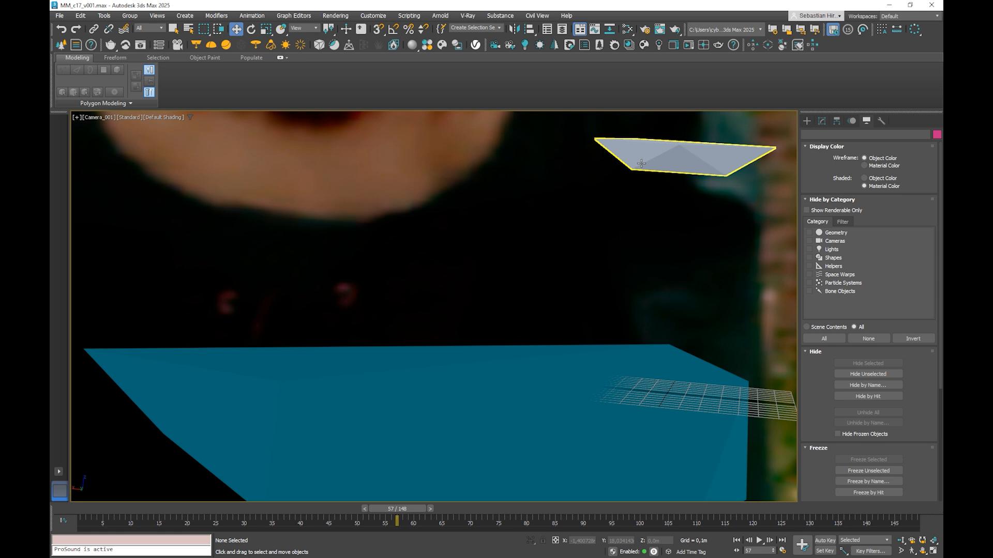
Step: Set Map #2's environment mapping to Screen and scrub the camera view to frame 108 to check the background
{"action": "key", "text": "m"}
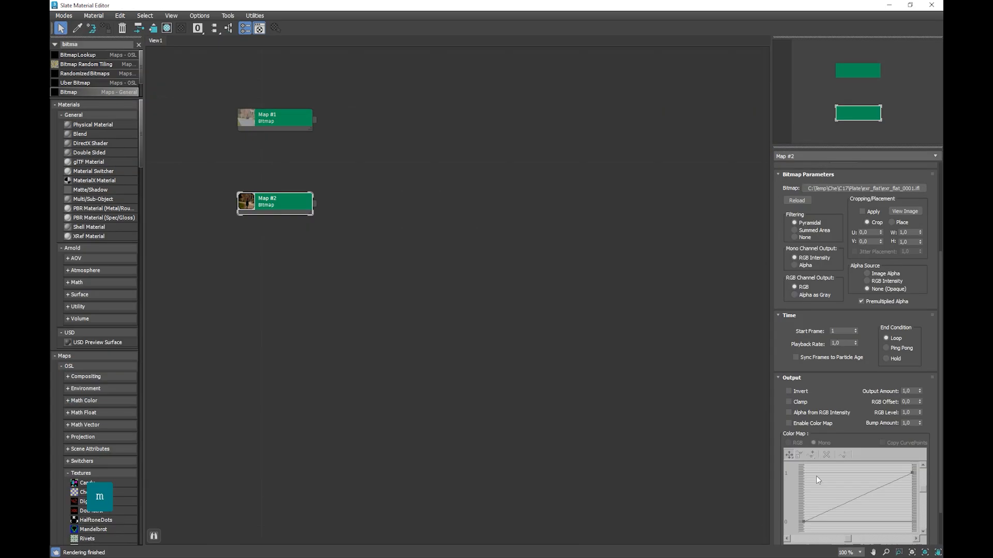
{"action": "scroll", "coordinate": [866, 179], "scroll_direction": "up", "scroll_amount": 5}
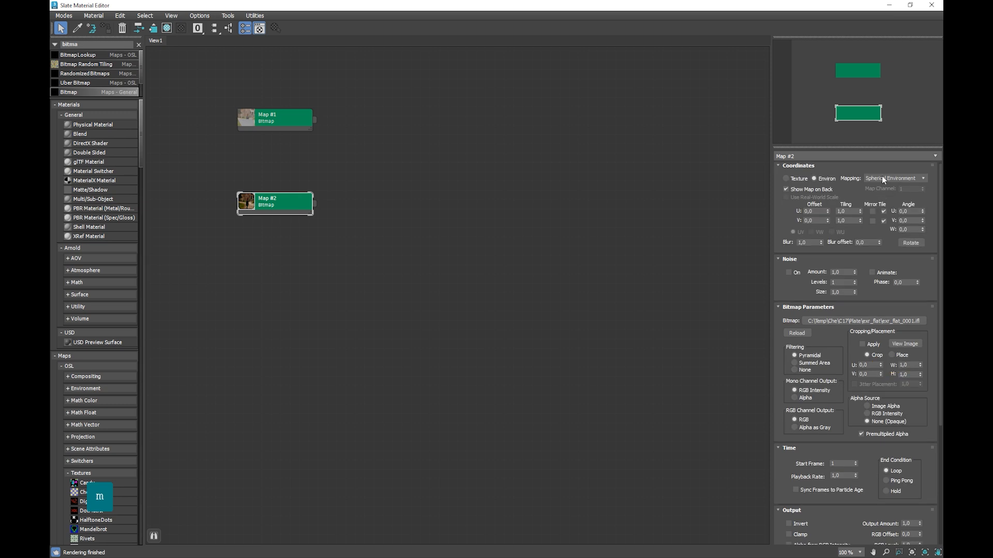
{"action": "left_click", "coordinate": [883, 180]}
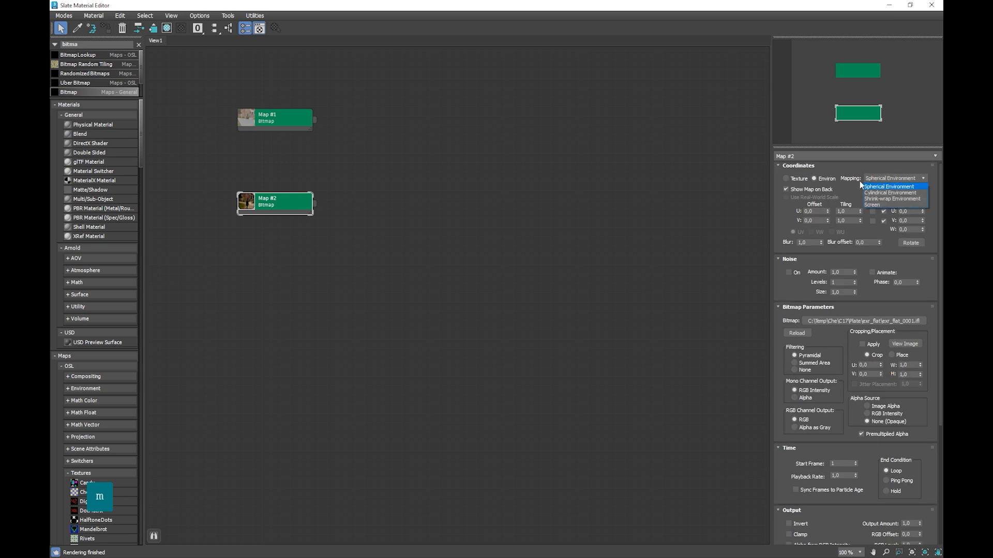
{"action": "left_click", "coordinate": [877, 206]}
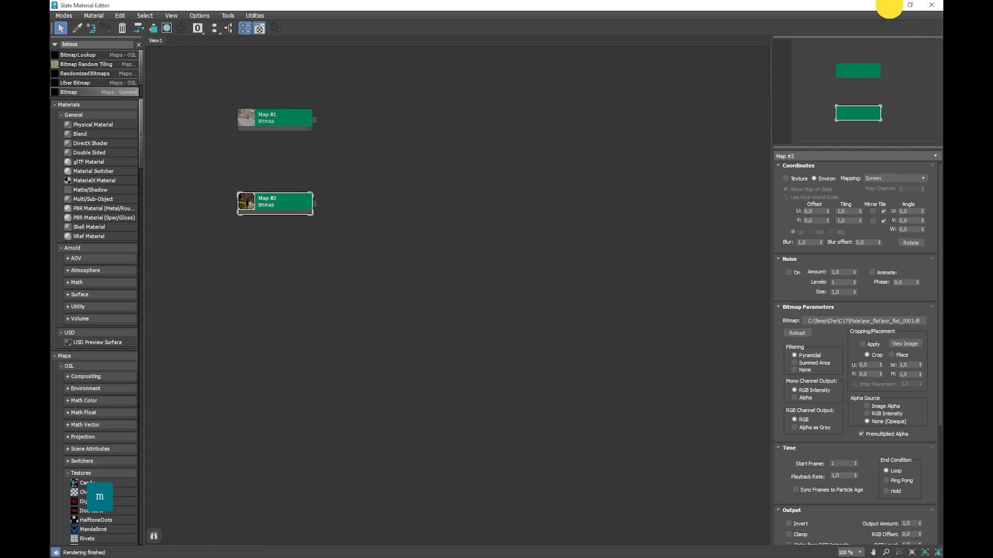
{"action": "left_click", "coordinate": [931, 5]}
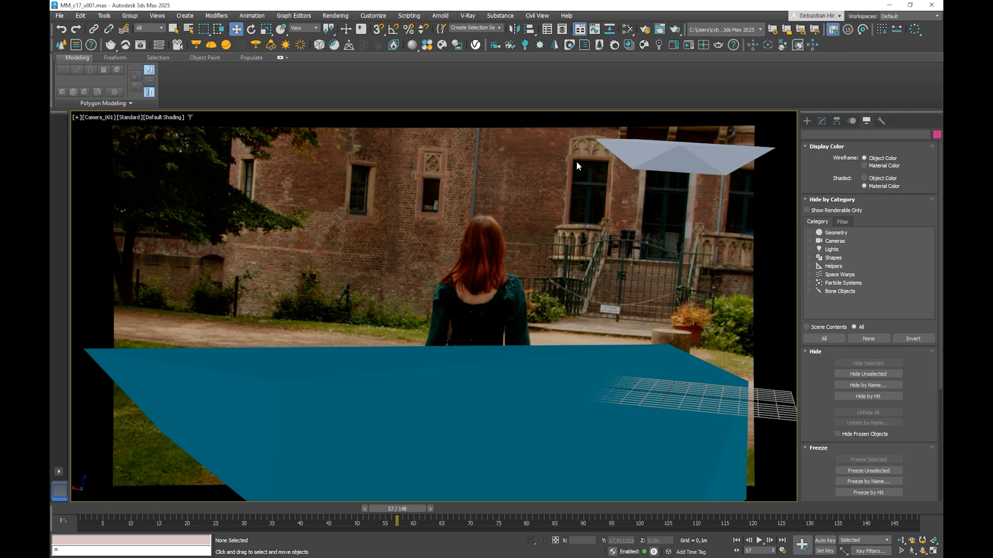
{"action": "left_click_drag", "start_coordinate": [394, 510], "coordinate": [685, 510]}
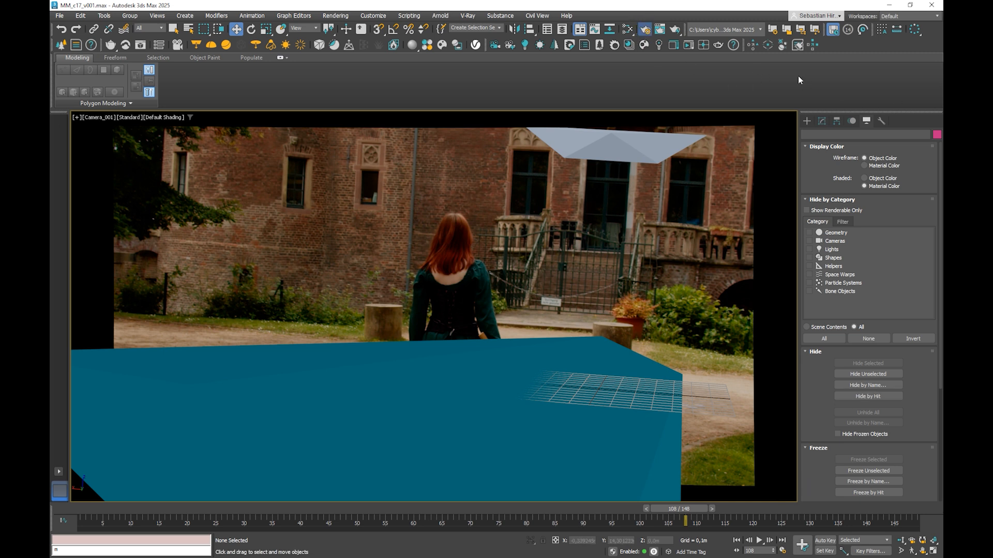
Step: Review the render output width and calculate 1920 × 1.15 in the calculator, then close the calculator and render settings
{"action": "key", "text": "F10"}
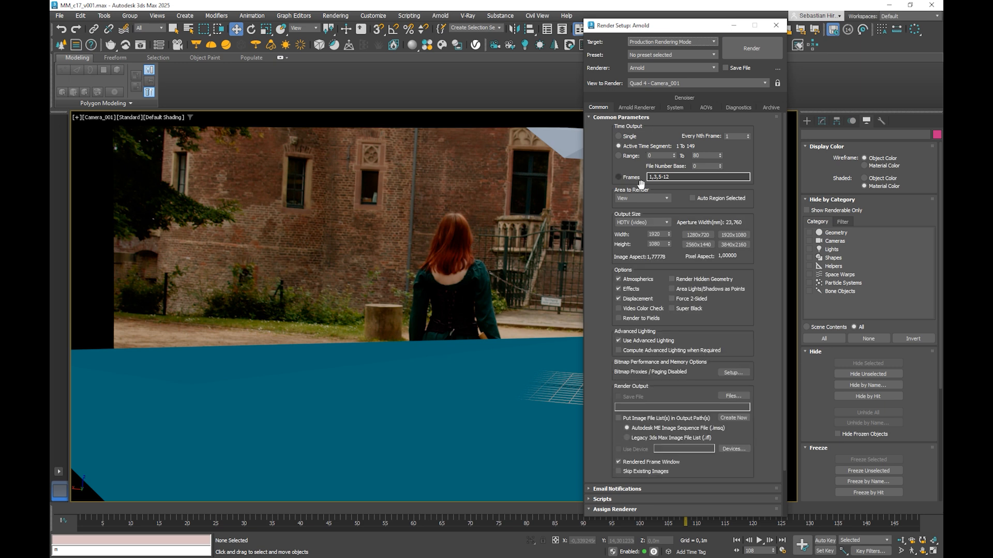
{"action": "left_click", "coordinate": [660, 234]}
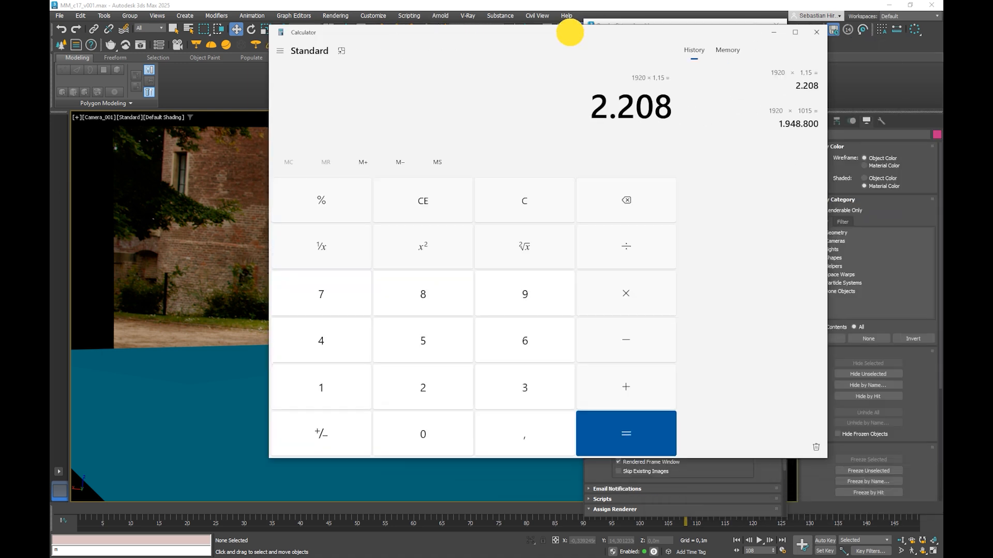
{"action": "left_click_drag", "start_coordinate": [571, 26], "coordinate": [397, 91]}
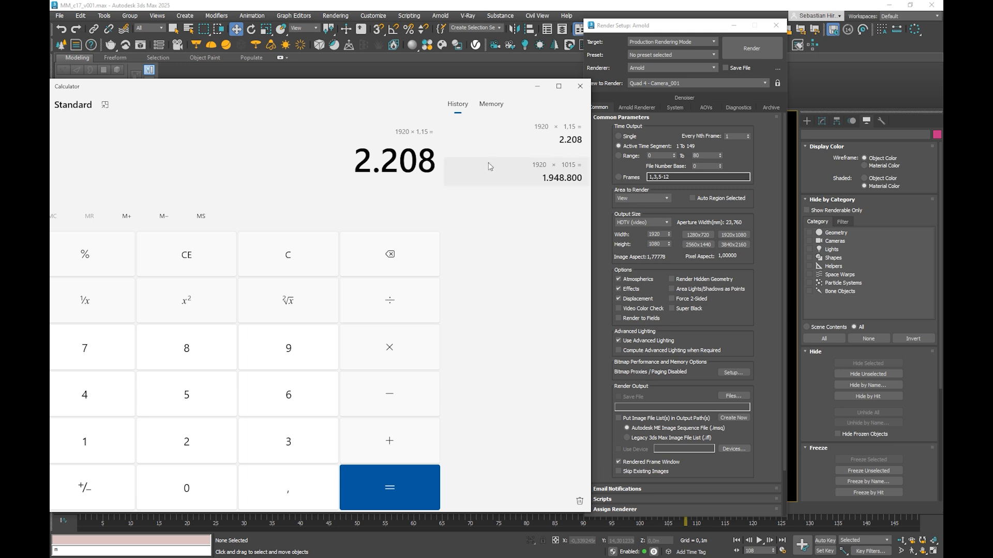
{"action": "left_click", "coordinate": [580, 87]}
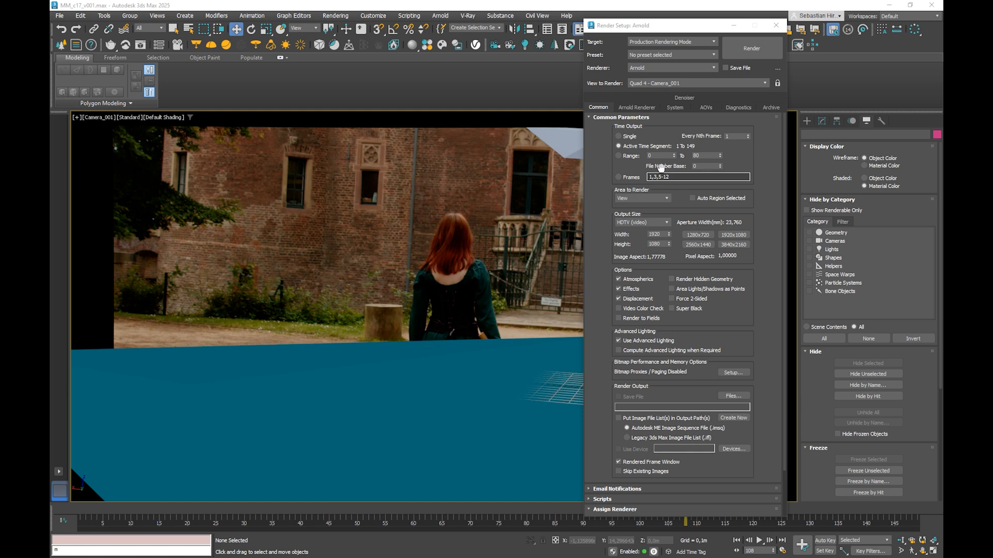
{"action": "double_click", "coordinate": [661, 235]}
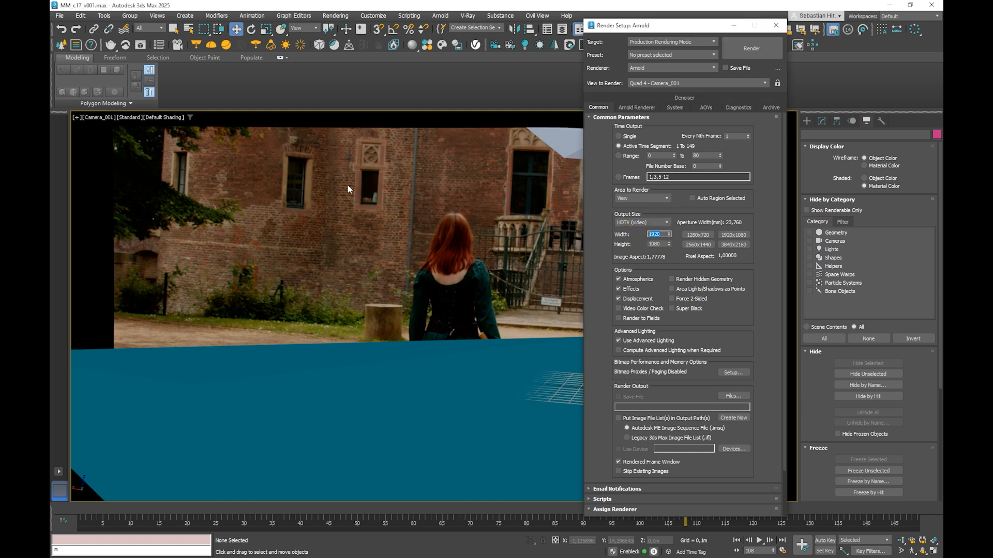
{"action": "key", "text": "F10"}
Step: Select the viewport's camera Camera_001 and enable Specify FOV in its Physical Camera lens parameters
{"action": "left_click", "coordinate": [100, 117]}
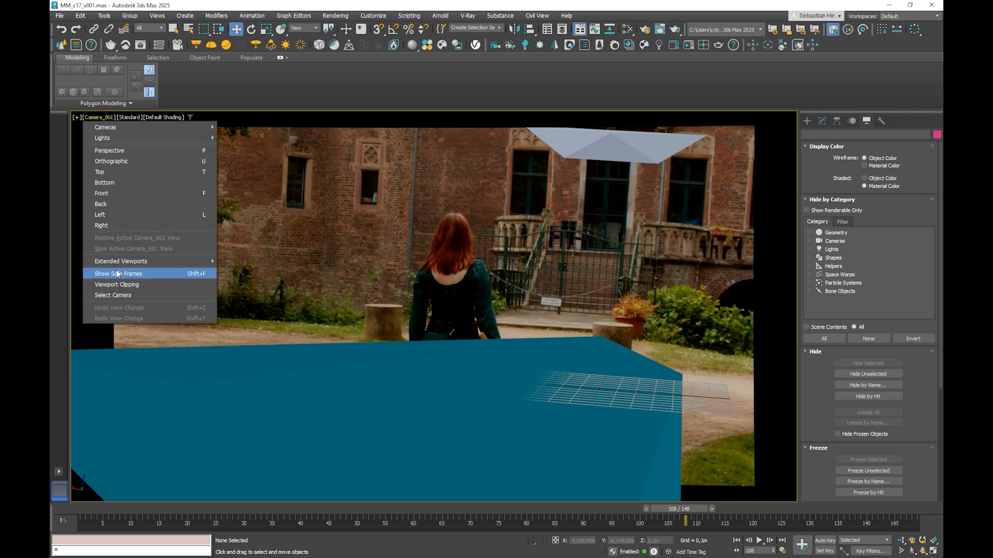
{"action": "left_click", "coordinate": [121, 293]}
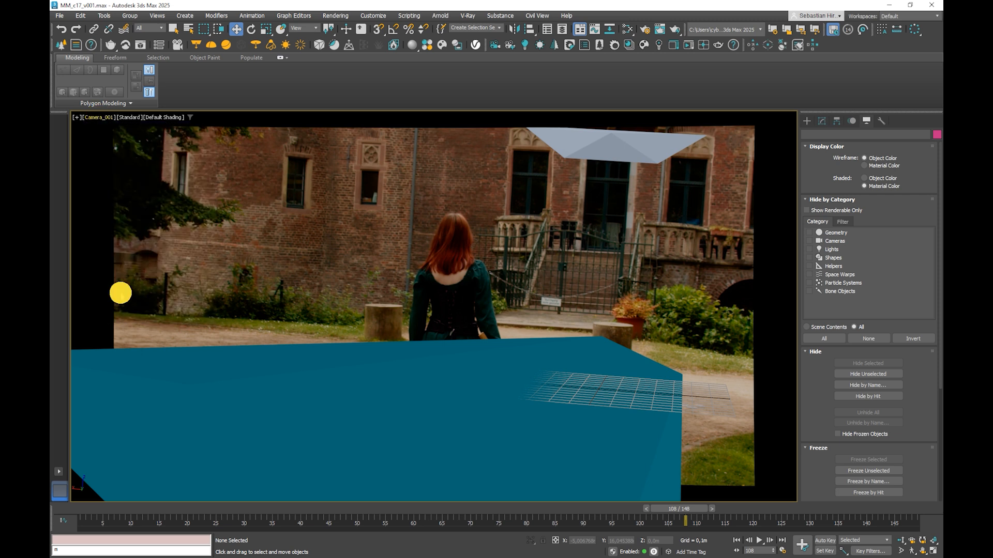
{"action": "left_click", "coordinate": [821, 120]}
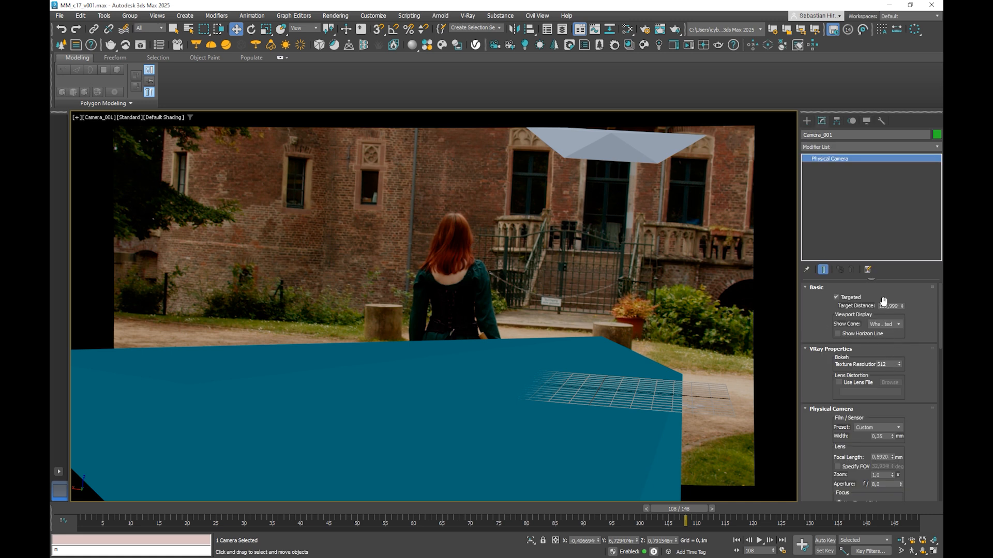
{"action": "left_click", "coordinate": [839, 467]}
{"action": "double_click", "coordinate": [879, 466]}
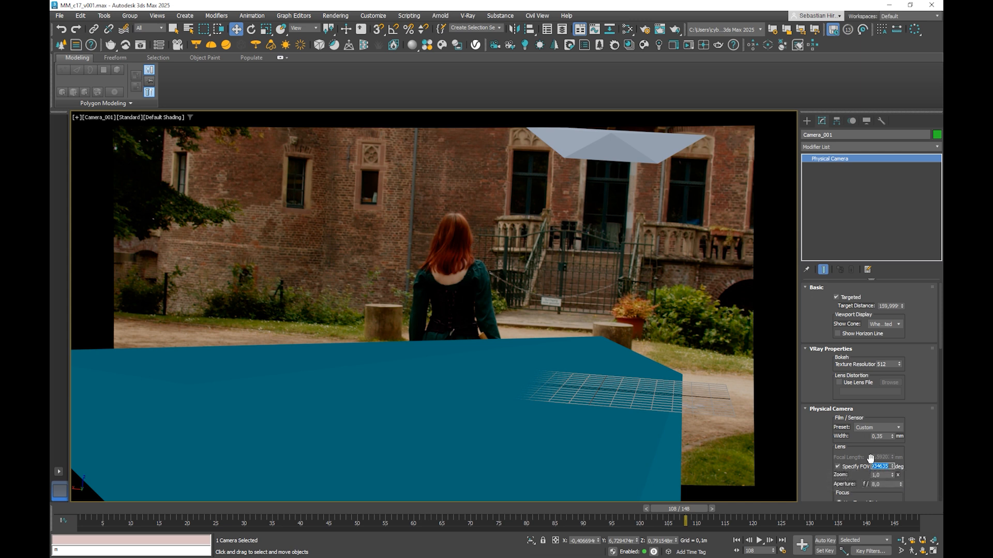
{"action": "left_click", "coordinate": [877, 467]}
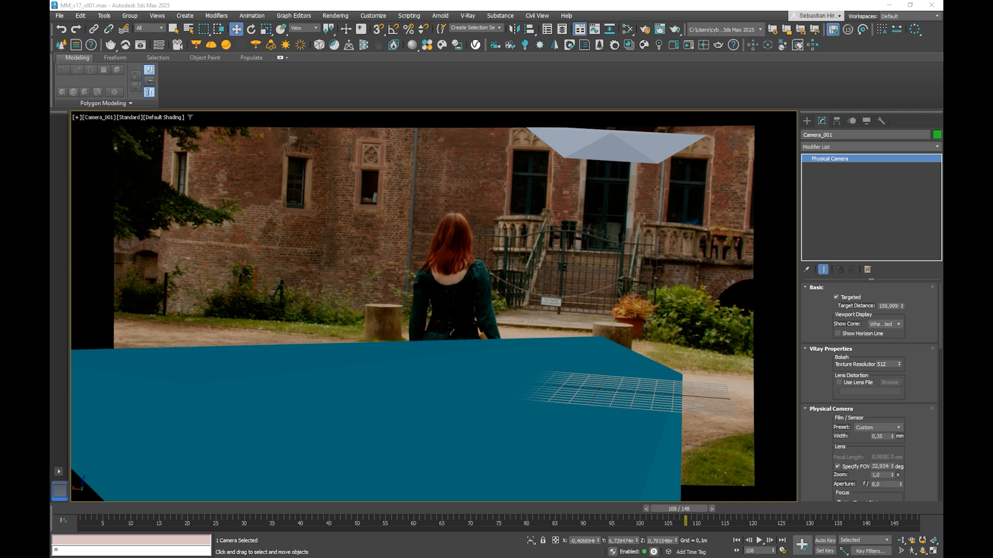
Step: Run OversizeRender.ms from the Maxscript Seb folder in the scene and move its dialog off the woman in the footage
{"action": "left_click_drag", "start_coordinate": [942, 39], "coordinate": [920, 39]}
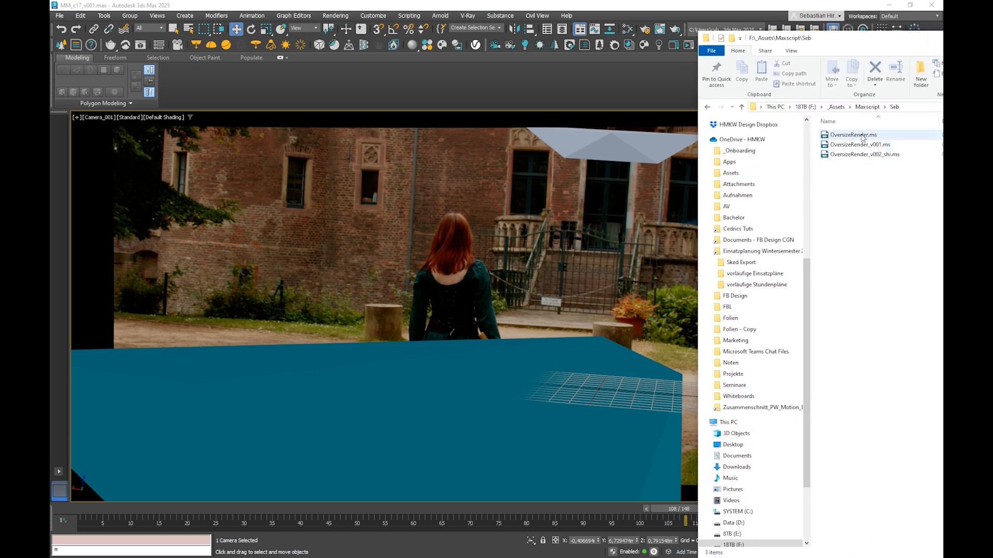
{"action": "left_click_drag", "start_coordinate": [859, 136], "coordinate": [603, 203]}
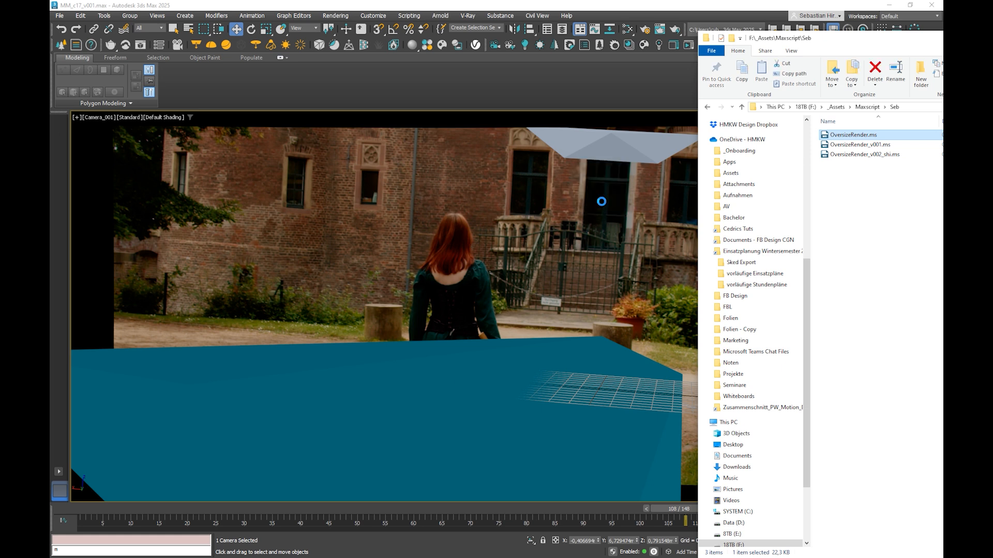
{"action": "left_click_drag", "start_coordinate": [756, 39], "coordinate": [942, 40]}
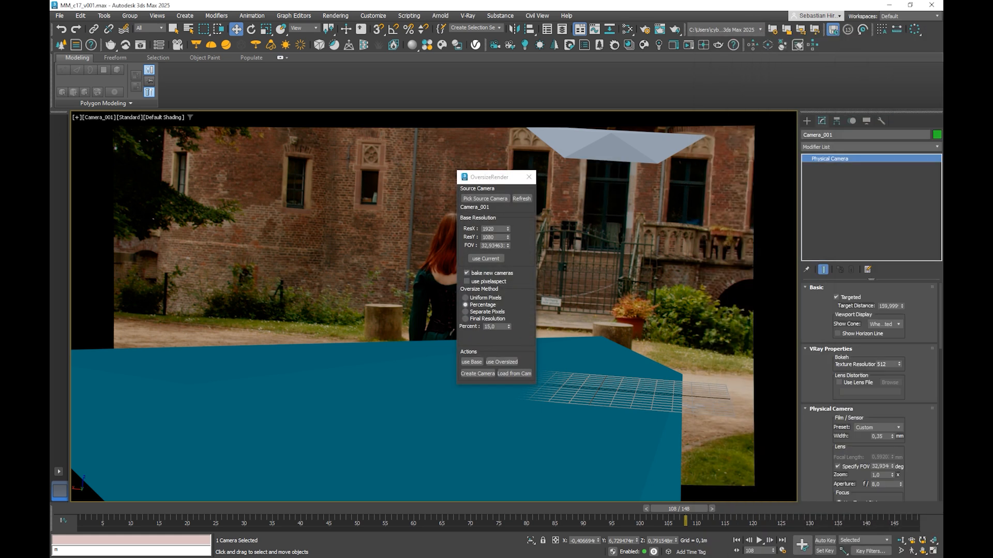
{"action": "left_click_drag", "start_coordinate": [481, 178], "coordinate": [593, 155]}
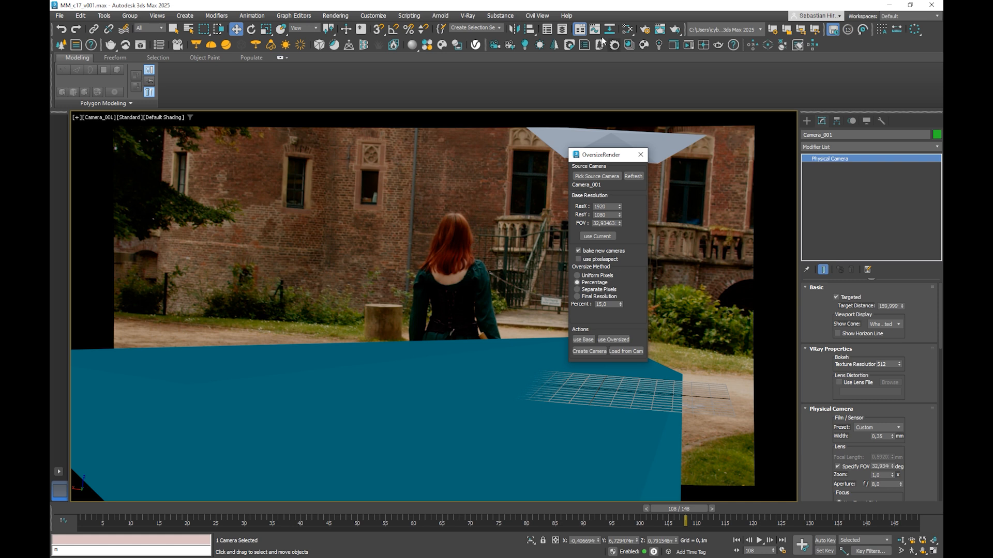
Step: Show the Scene Explorer, expand root and Camera, and select the Camera helper to check its motion up to frame 102
{"action": "left_click", "coordinate": [543, 27]}
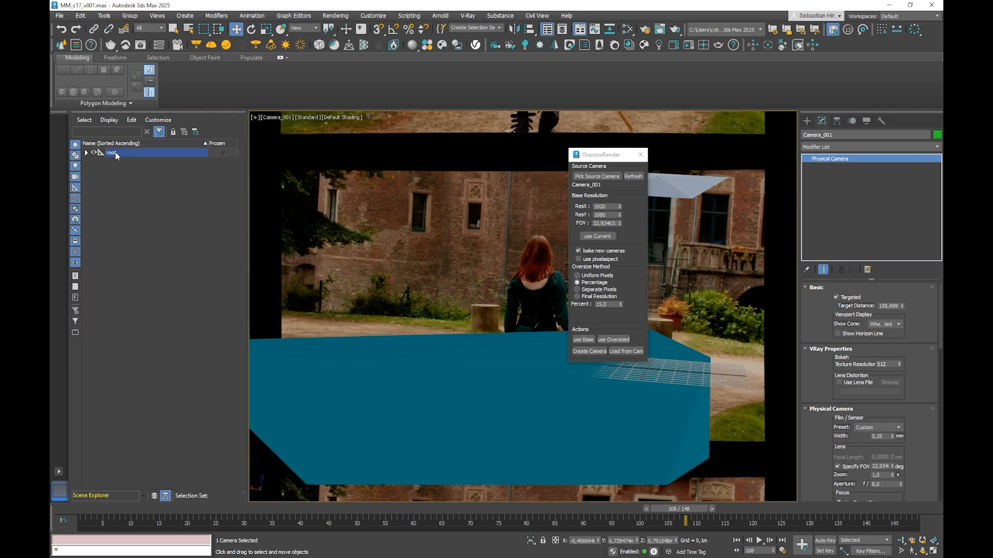
{"action": "left_click", "coordinate": [87, 153]}
{"action": "left_click", "coordinate": [96, 163]}
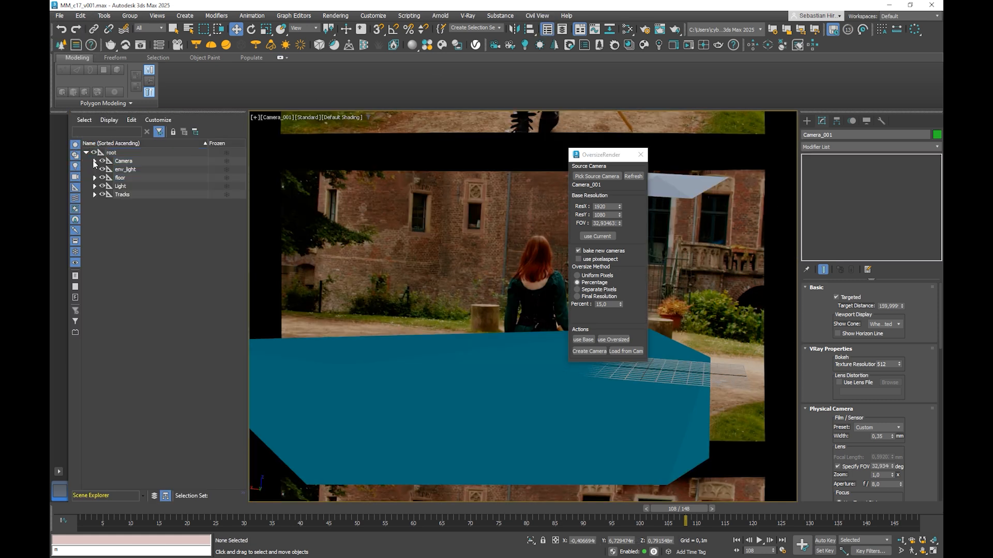
{"action": "left_click", "coordinate": [96, 162]}
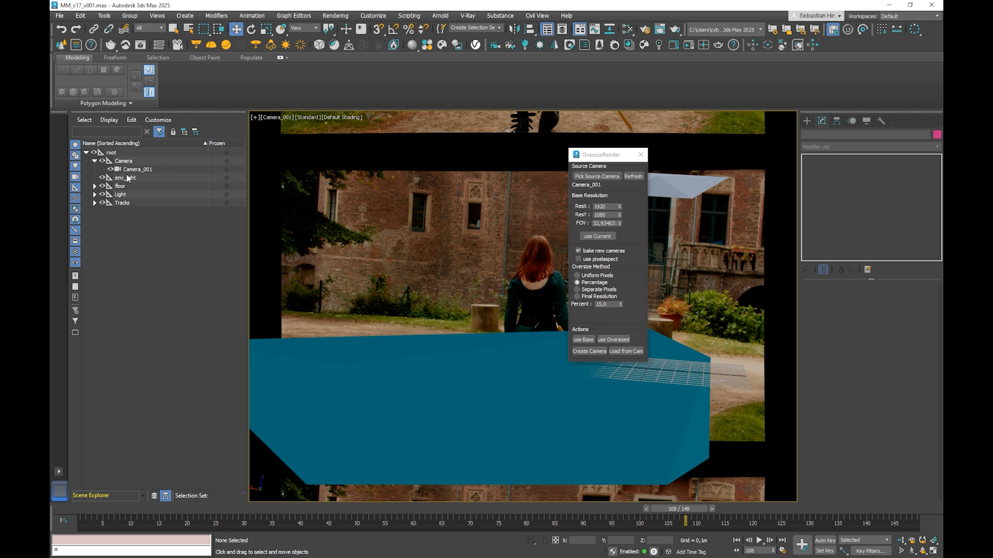
{"action": "left_click", "coordinate": [132, 171]}
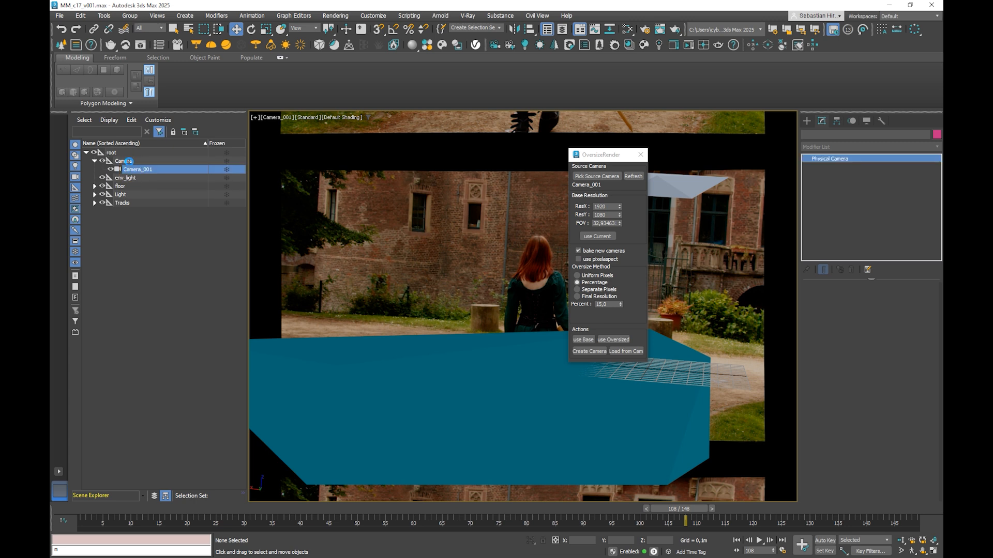
{"action": "left_click", "coordinate": [122, 162]}
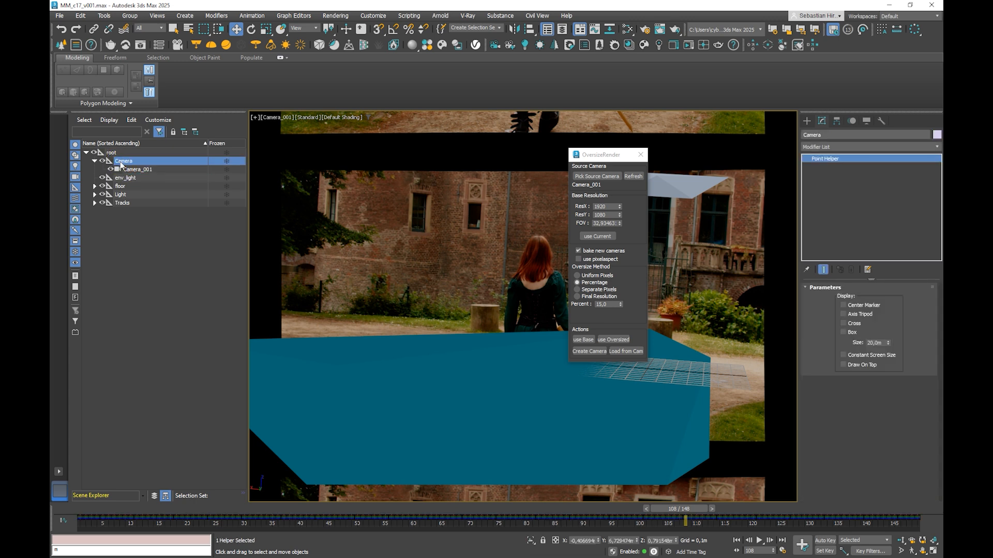
{"action": "left_click_drag", "start_coordinate": [78, 508], "coordinate": [651, 512]}
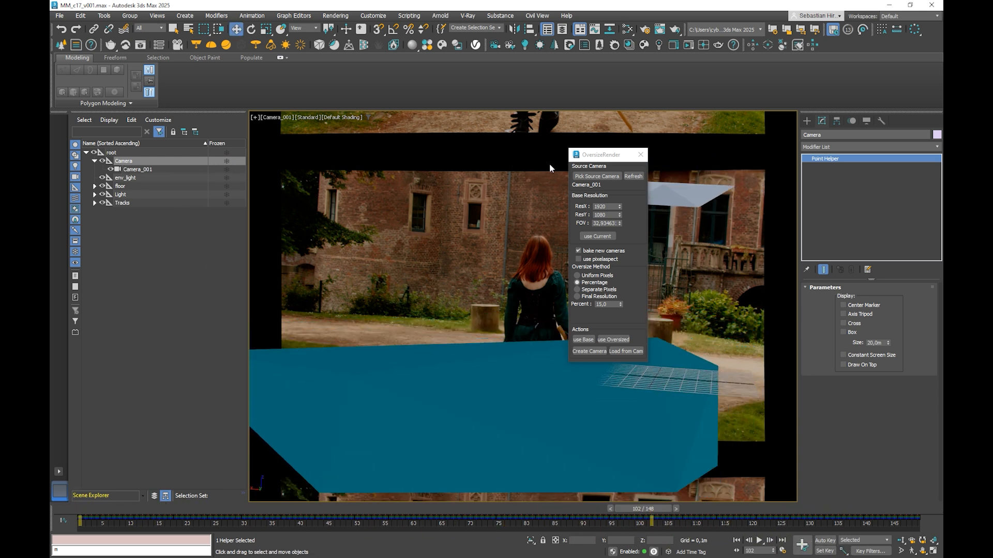
Step: Pick Camera_001 as the OversizeRender source camera, keep bake new cameras enabled, and close the dialog without creating a camera
{"action": "left_click_drag", "start_coordinate": [588, 154], "coordinate": [595, 121]}
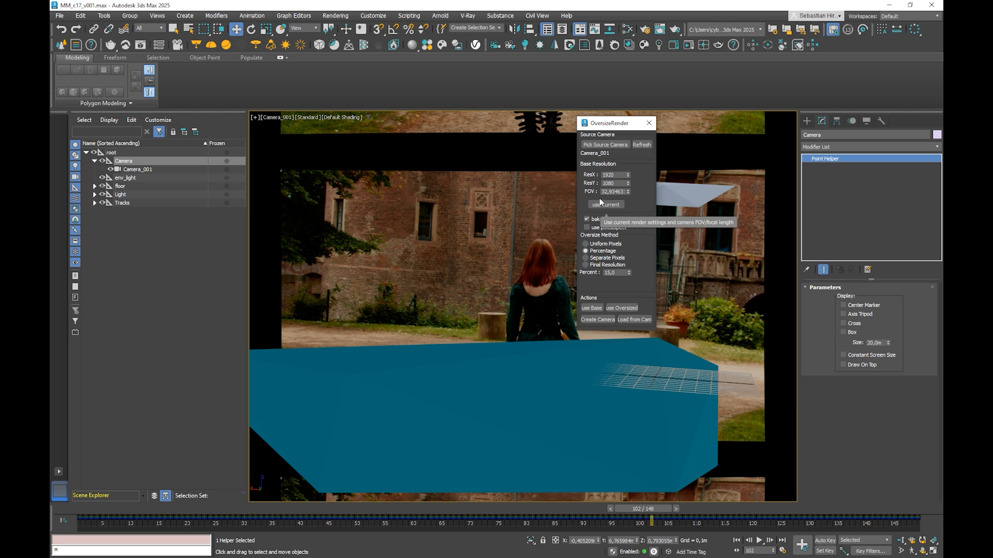
{"action": "left_click", "coordinate": [587, 219]}
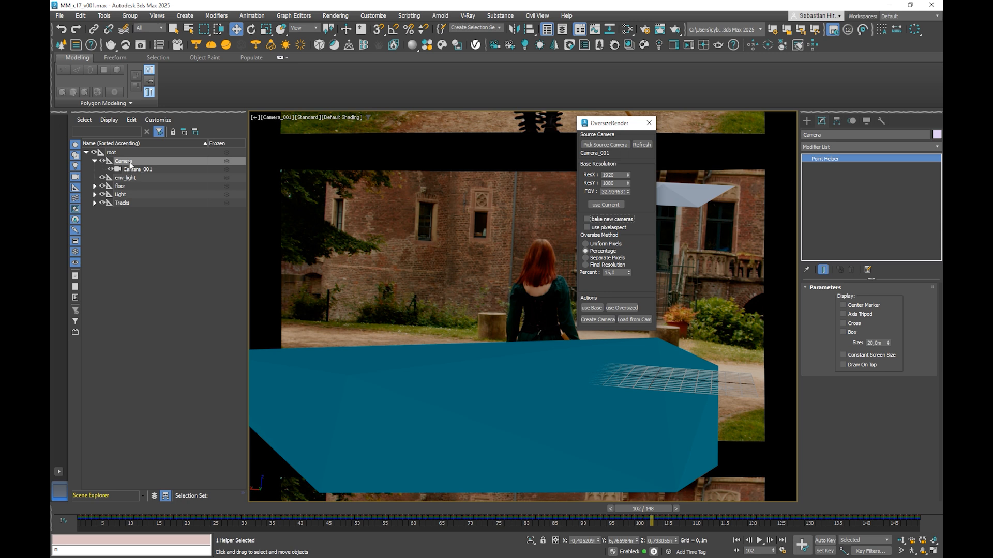
{"action": "left_click", "coordinate": [587, 220]}
{"action": "left_click", "coordinate": [136, 170]}
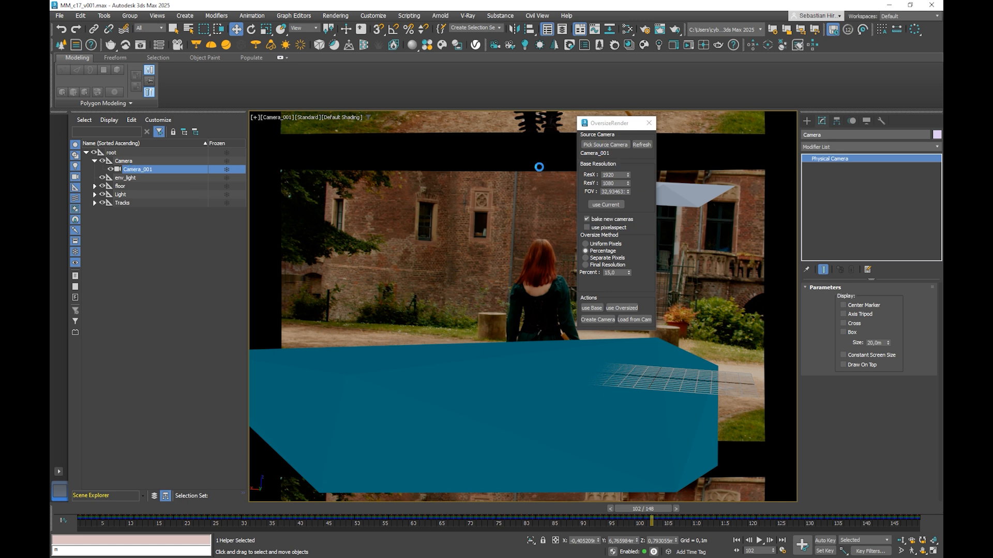
{"action": "left_click", "coordinate": [599, 147]}
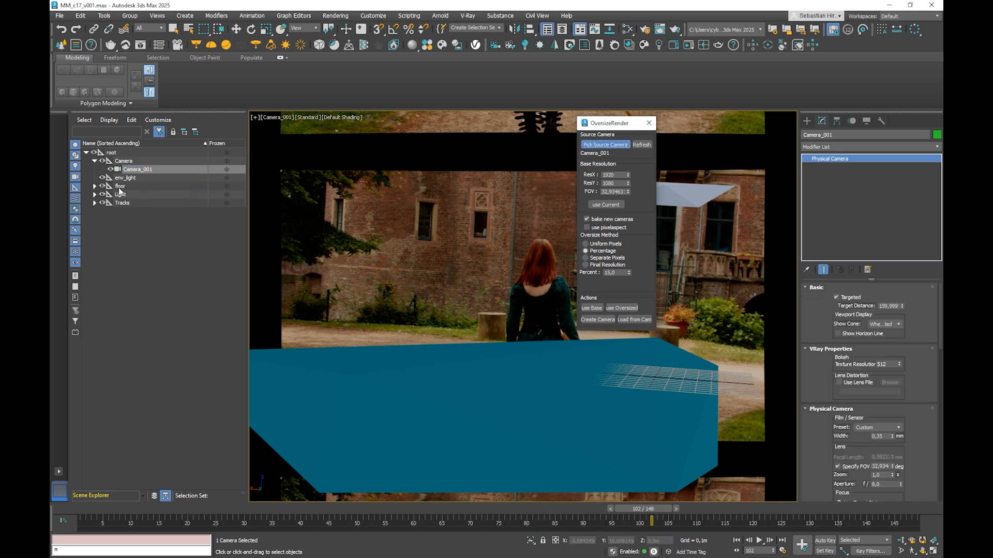
{"action": "left_click", "coordinate": [129, 169]}
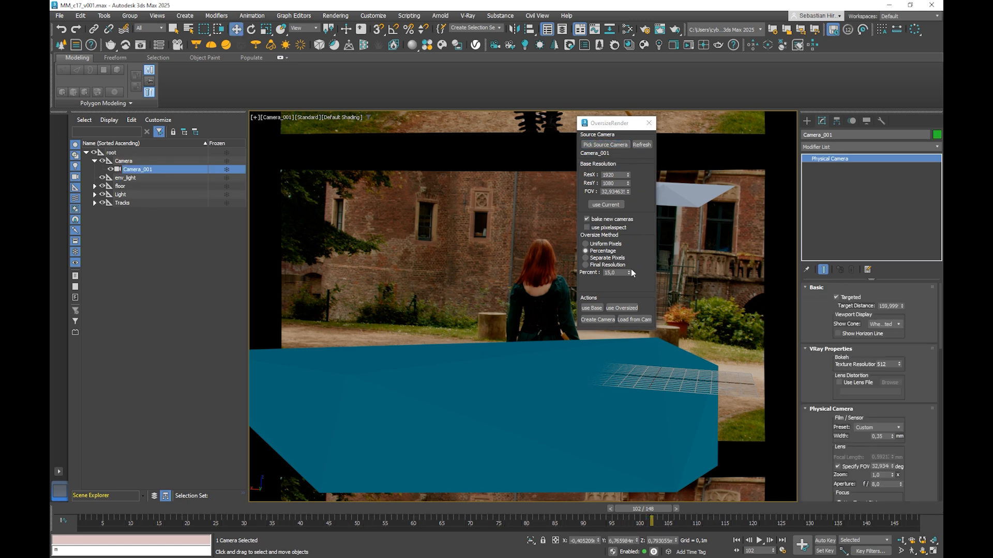
{"action": "double_click", "coordinate": [612, 272]}
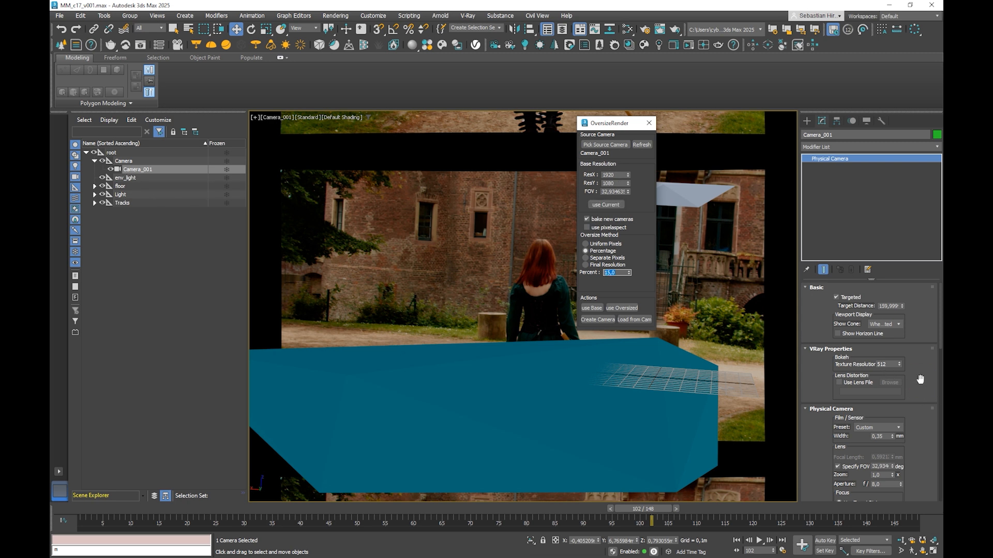
{"action": "scroll", "coordinate": [901, 397], "scroll_direction": "down", "scroll_amount": 3}
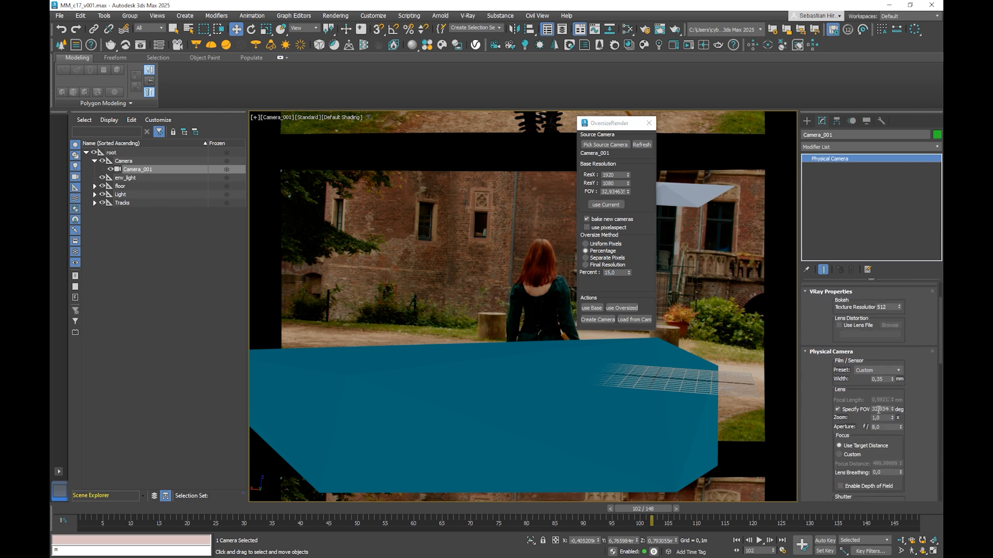
{"action": "left_click", "coordinate": [649, 123]}
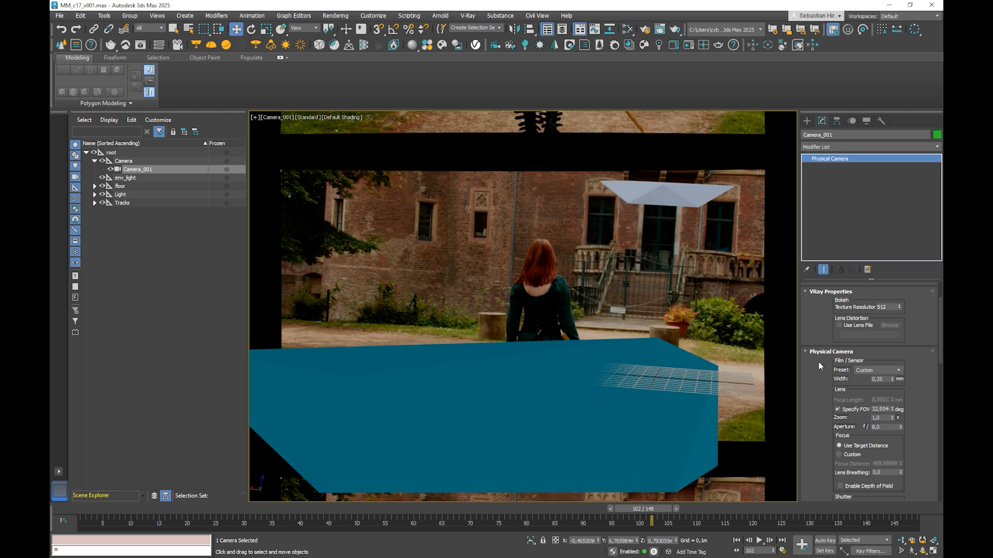
Step: Set the film/sensor width of Camera_001 to 35 mm
{"action": "left_click", "coordinate": [876, 379]}
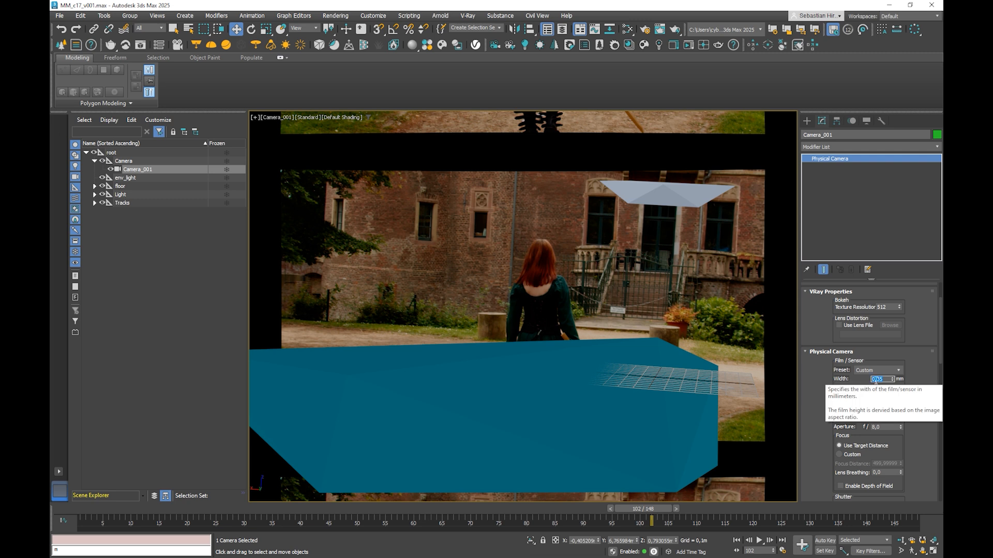
{"action": "left_click", "coordinate": [877, 379]}
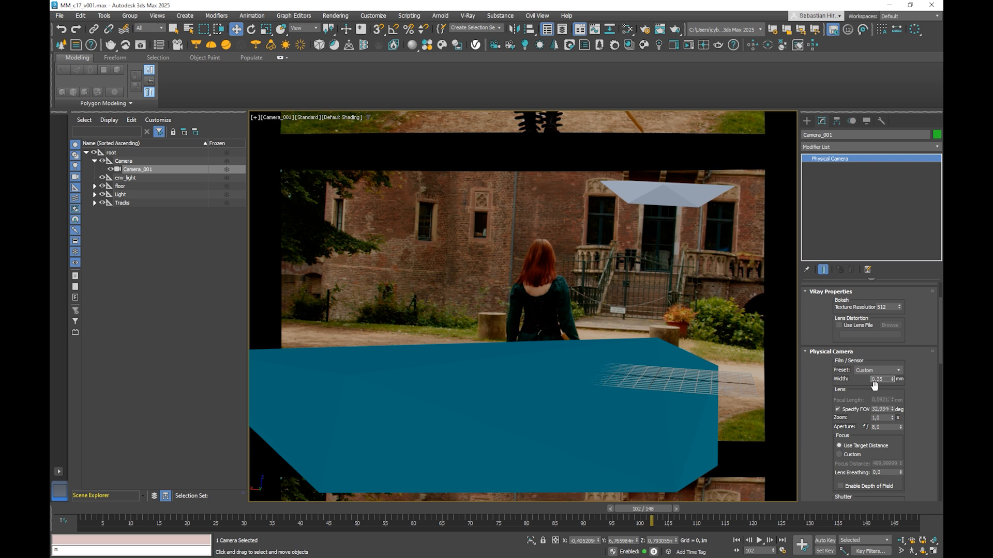
{"action": "key", "text": "BackSpace"}
{"action": "key", "text": "BackSpace"}
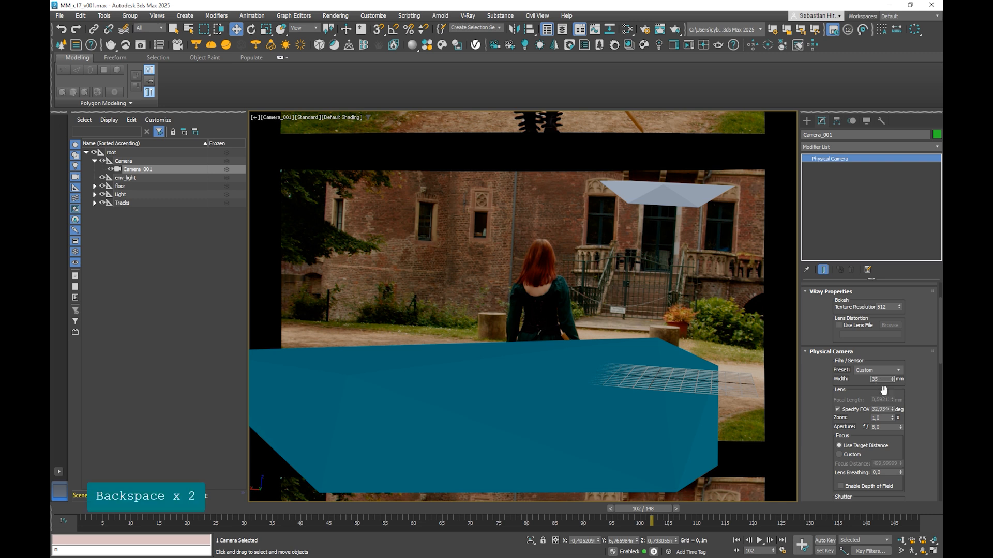
{"action": "key", "text": "Return"}
Step: Disable Specify FOV on Camera_001 to inspect its focal length, and enable it again
{"action": "left_click", "coordinate": [838, 409]}
{"action": "left_click_drag", "start_coordinate": [881, 401], "coordinate": [915, 403]}
{"action": "type", "text": "3"}
{"action": "key", "text": "Return"}
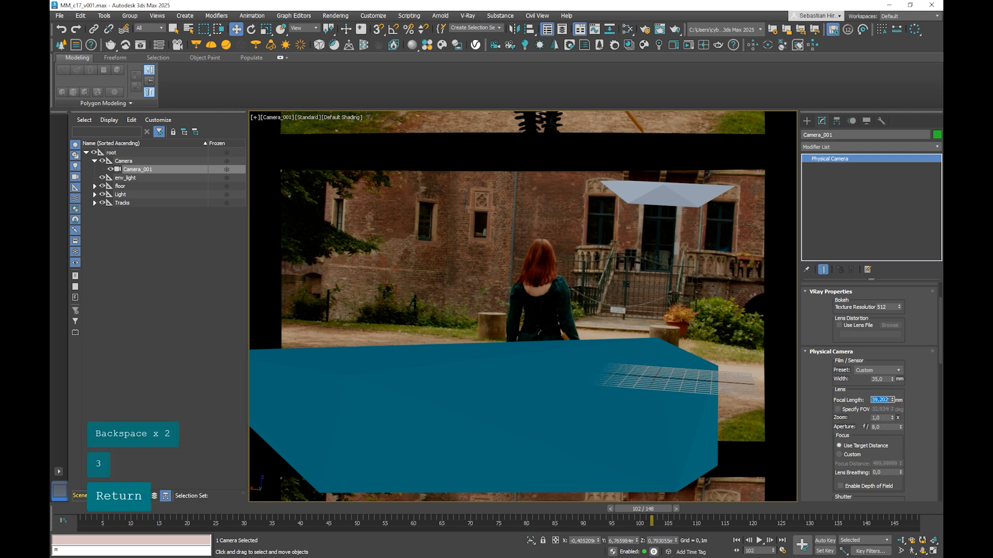
{"action": "double_click", "coordinate": [884, 400]}
{"action": "left_click", "coordinate": [886, 401]}
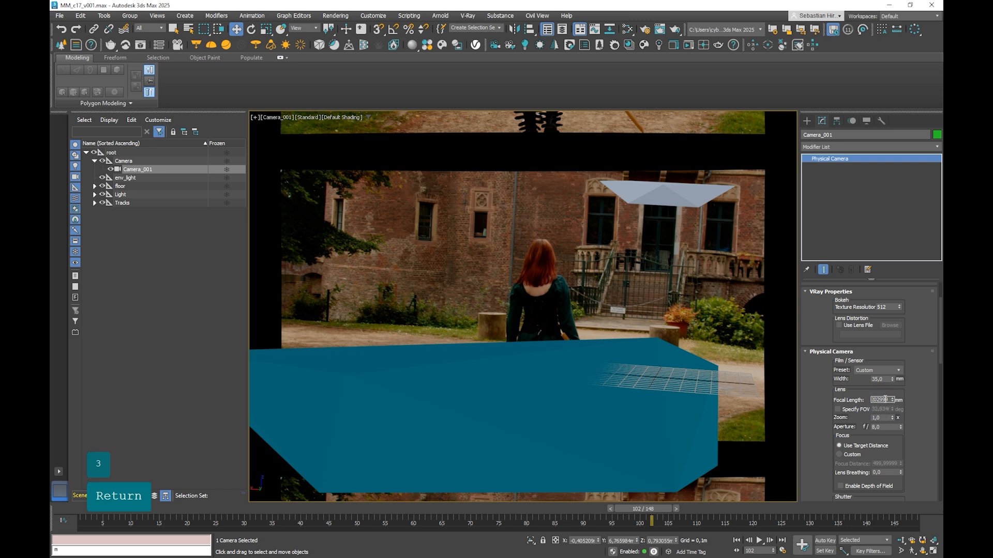
{"action": "left_click", "coordinate": [838, 409]}
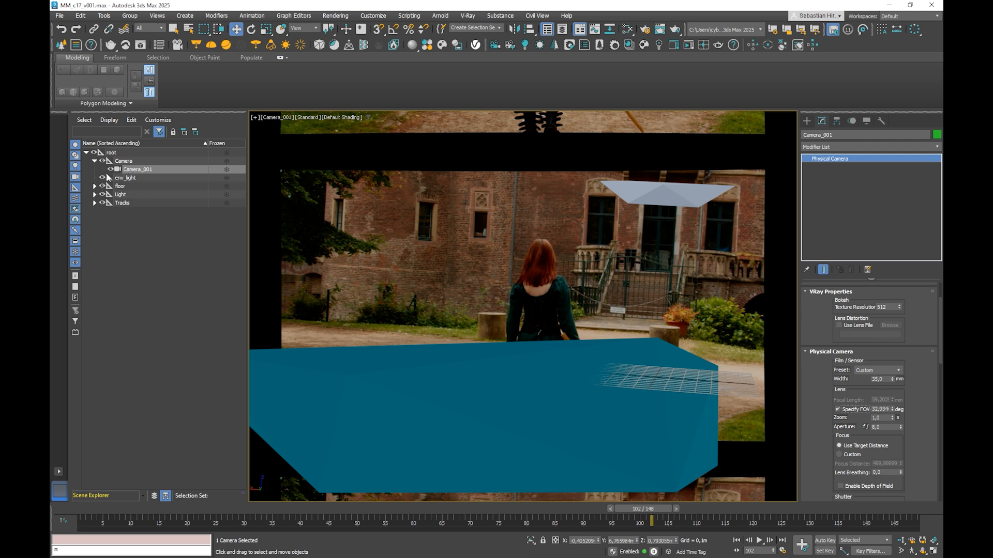
Step: Run the OversizeRender script again for Camera_001
{"action": "left_click_drag", "start_coordinate": [613, 195], "coordinate": [611, 240]}
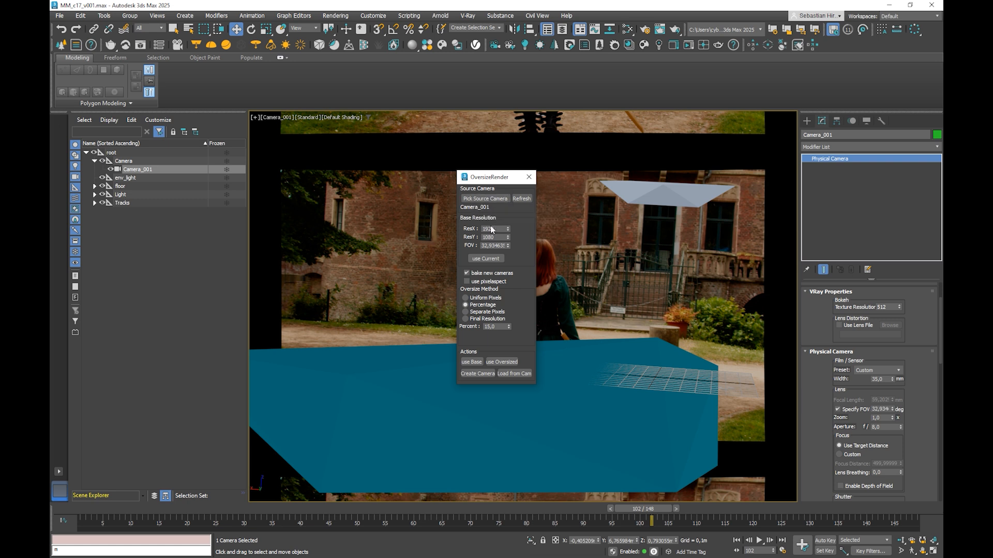
Step: Check the render output size, create the base and 15 percent oversize cameras from Camera_001 with OversizeRender, and close the script
{"action": "left_click", "coordinate": [645, 29]}
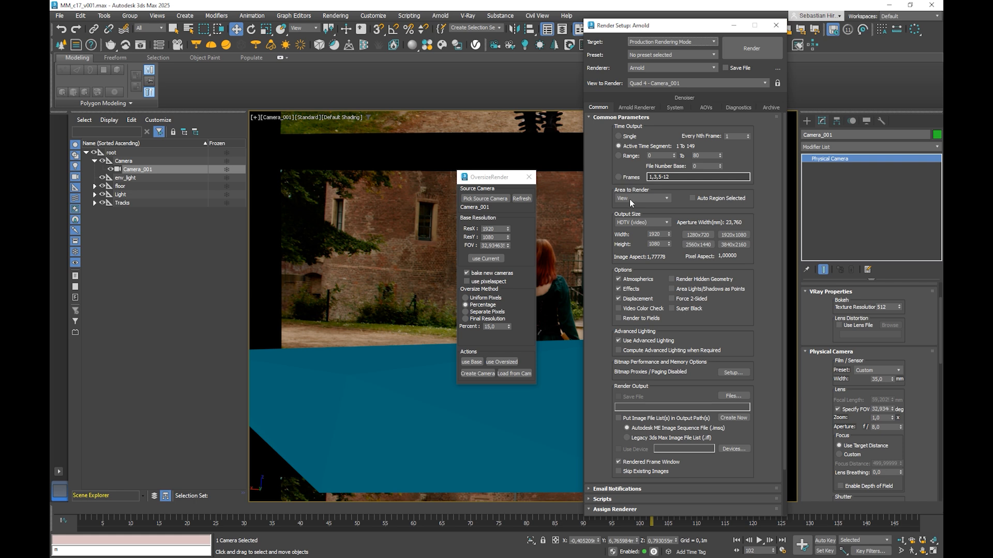
{"action": "key", "text": "Escape"}
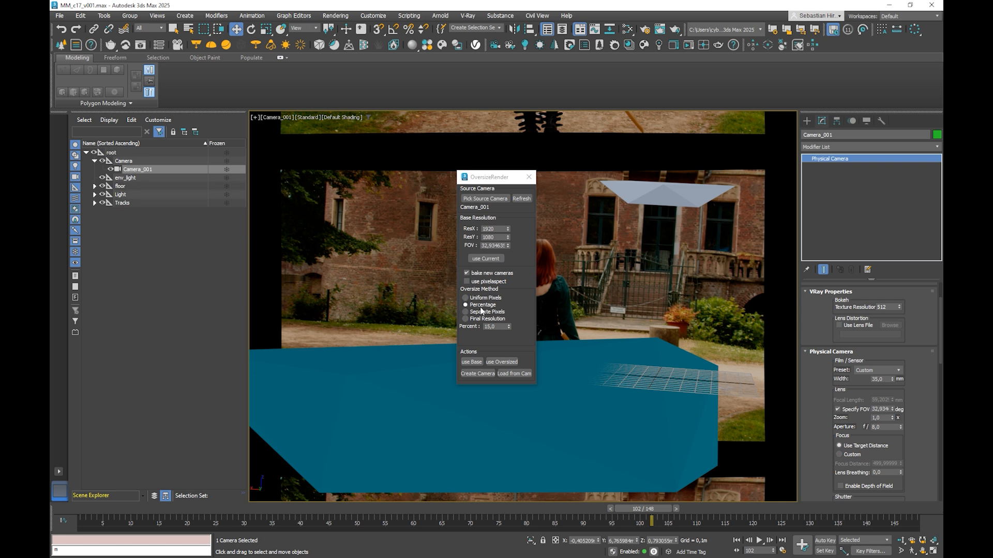
{"action": "left_click", "coordinate": [479, 373]}
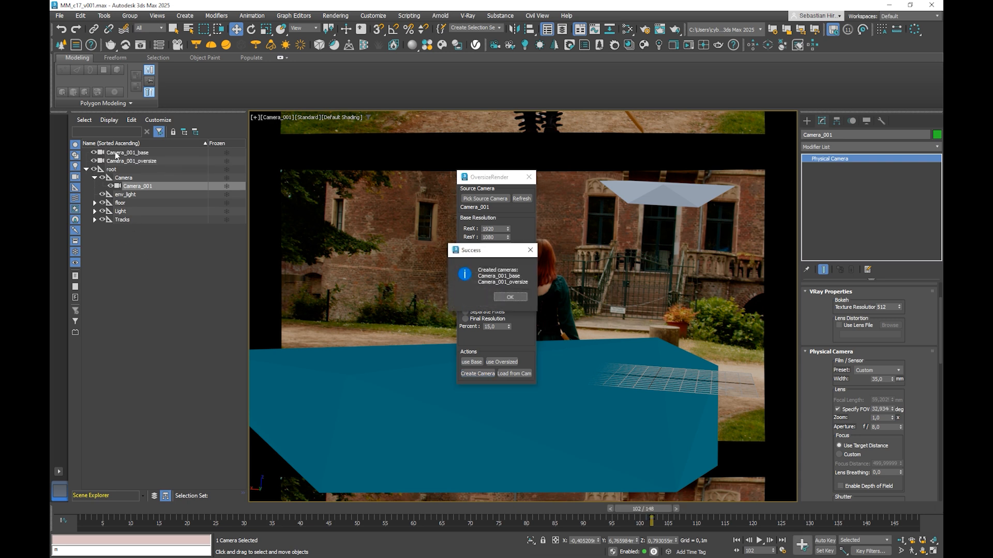
{"action": "left_click", "coordinate": [117, 153]}
{"action": "left_click", "coordinate": [530, 249]}
{"action": "left_click", "coordinate": [528, 177]}
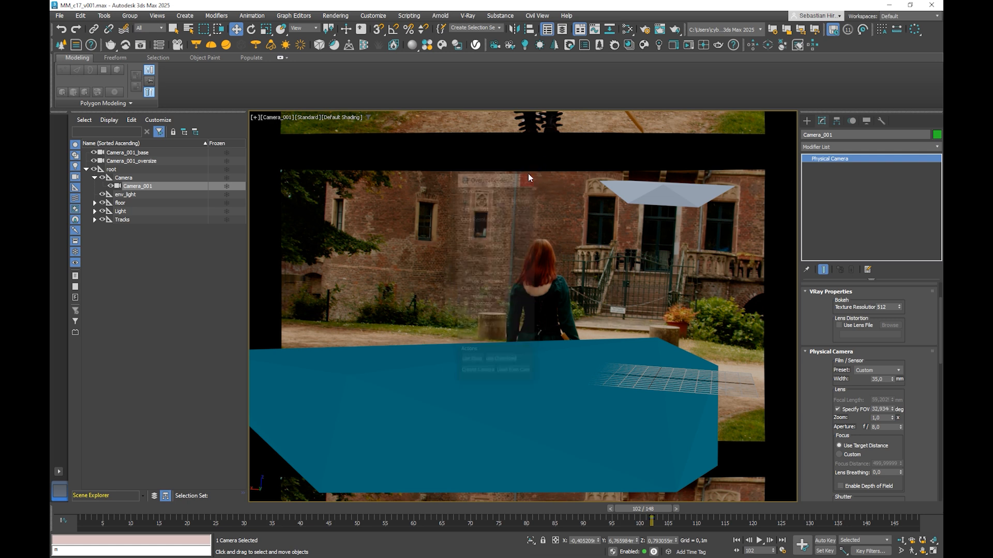
Step: Compare the base and oversize camera parameters, and look through Camera_001_oversize in the viewport at frame 25
{"action": "left_click", "coordinate": [120, 153]}
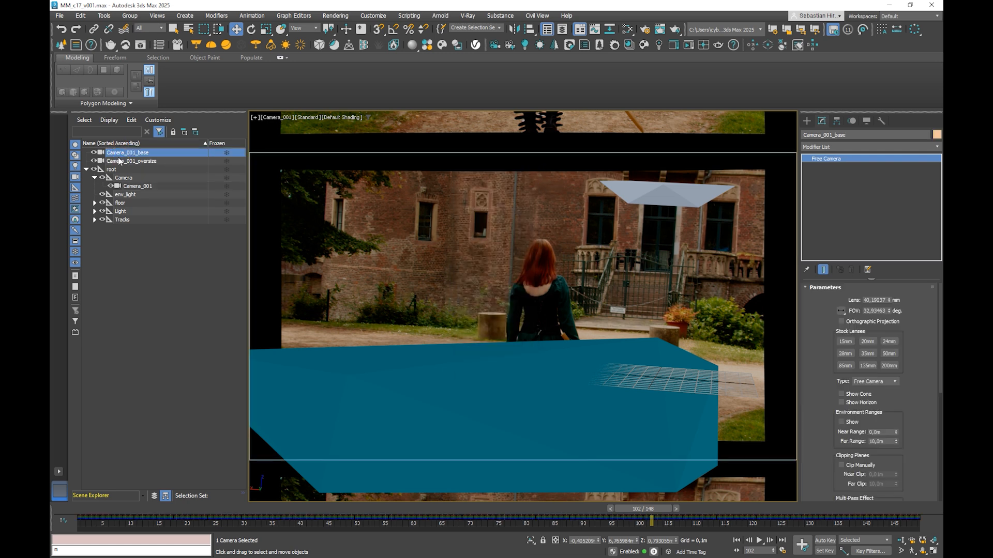
{"action": "left_click", "coordinate": [131, 161]}
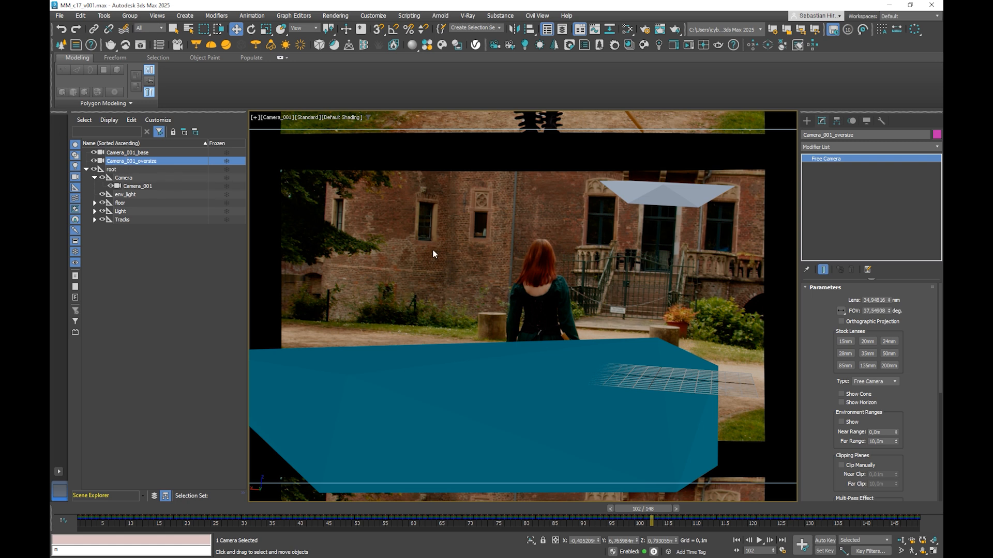
{"action": "key", "text": "c"}
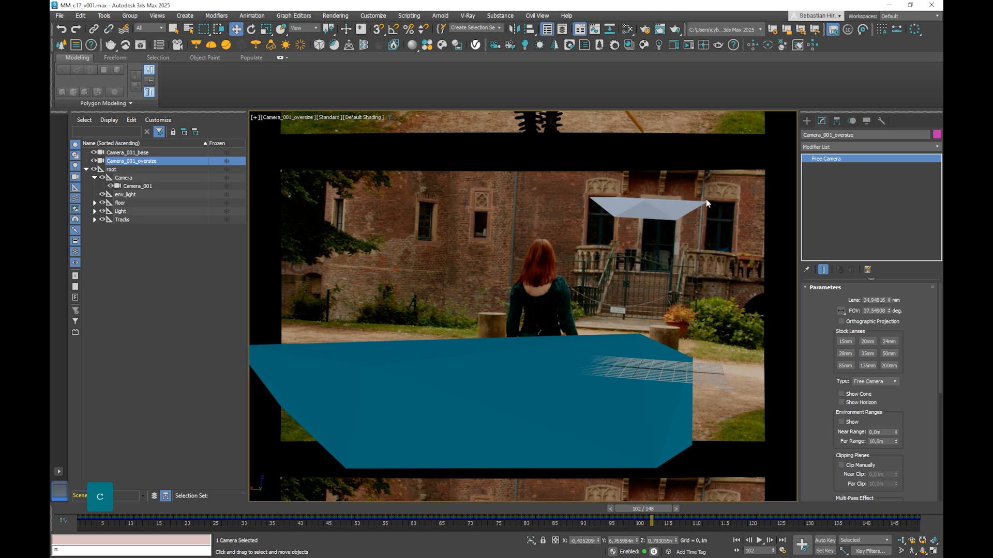
{"action": "left_click", "coordinate": [225, 510]}
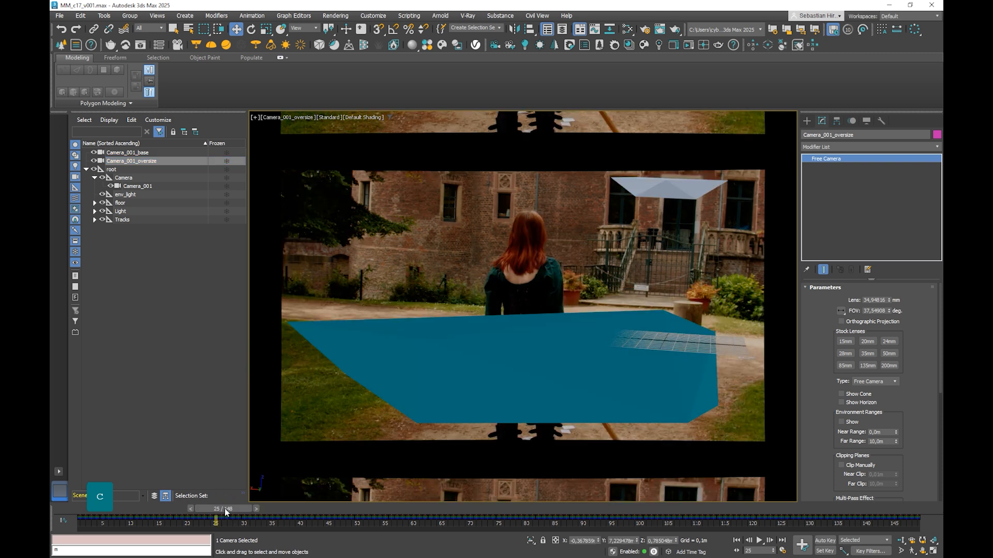
Step: Show safe frames in the Camera_001_oversize viewport
{"action": "left_click", "coordinate": [78, 18]}
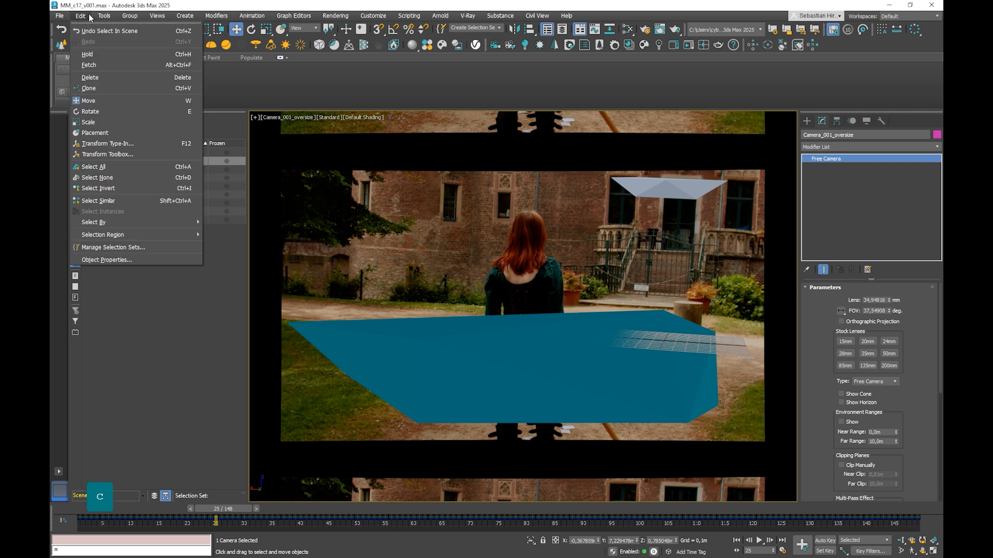
{"action": "mouse_move", "coordinate": [97, 15]}
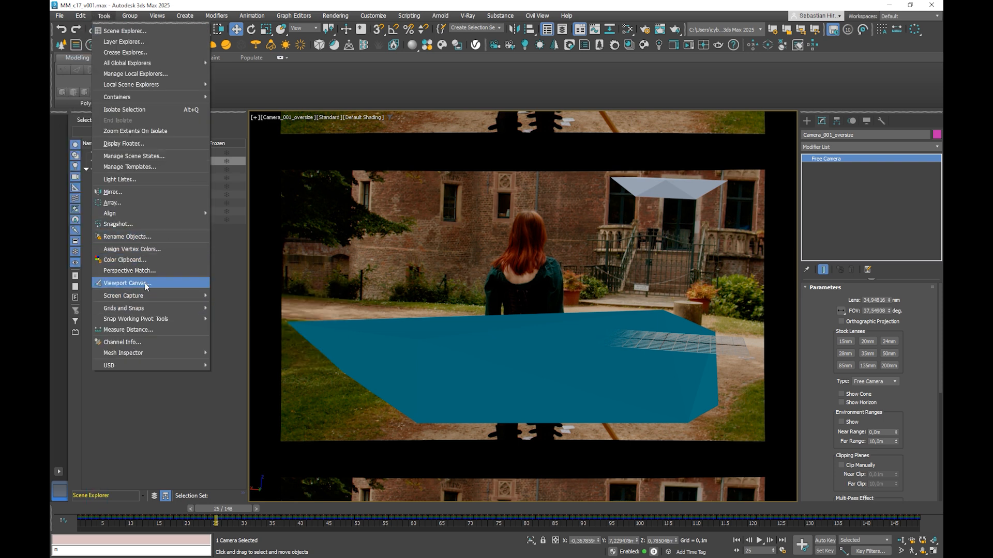
{"action": "mouse_move", "coordinate": [147, 294]}
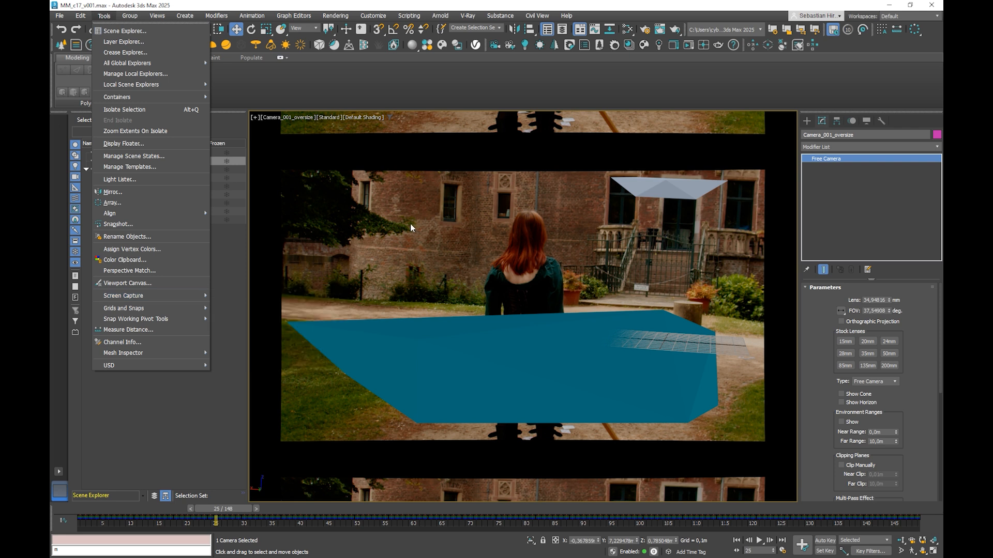
{"action": "left_click", "coordinate": [302, 117]}
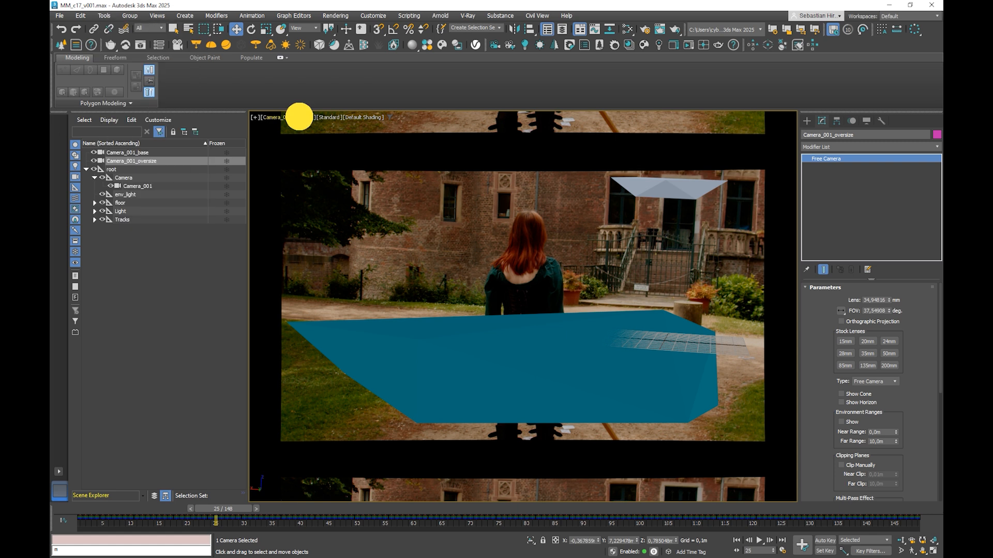
{"action": "left_click", "coordinate": [323, 117]}
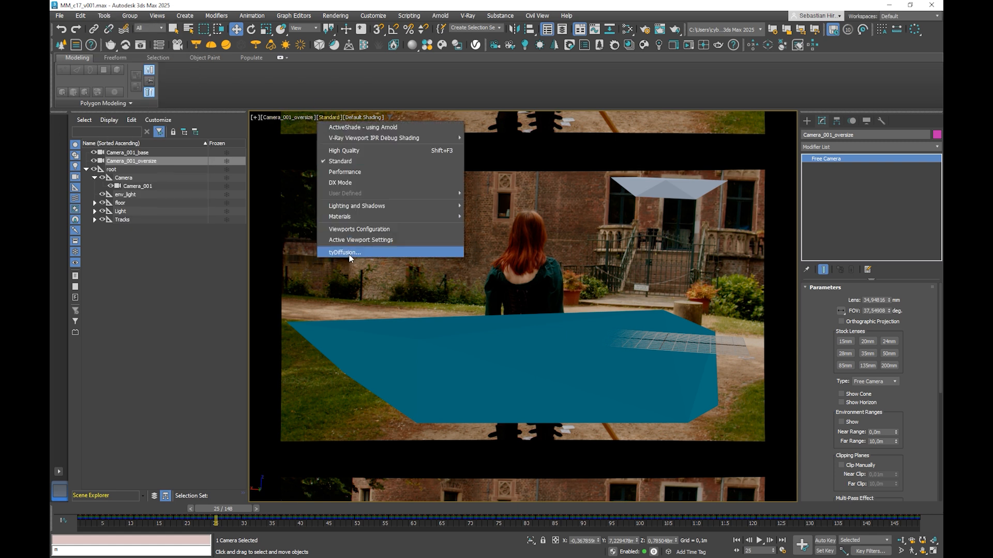
{"action": "left_click", "coordinate": [289, 117]}
{"action": "left_click", "coordinate": [289, 117]}
{"action": "left_click", "coordinate": [309, 273]}
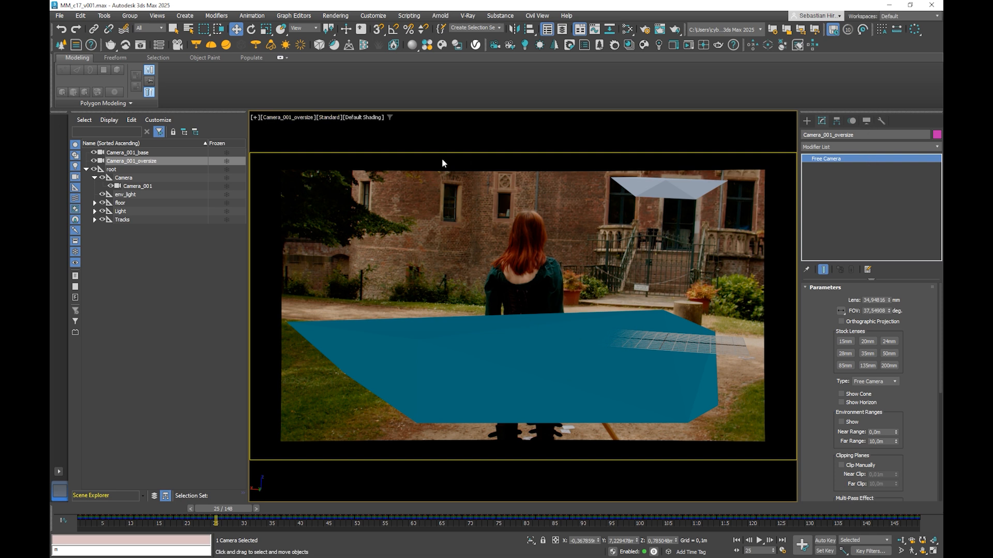
Step: Lock move, rotate and scale on all axes for Camera_001_oversize
{"action": "left_click", "coordinate": [866, 121]}
{"action": "left_click", "coordinate": [852, 121]}
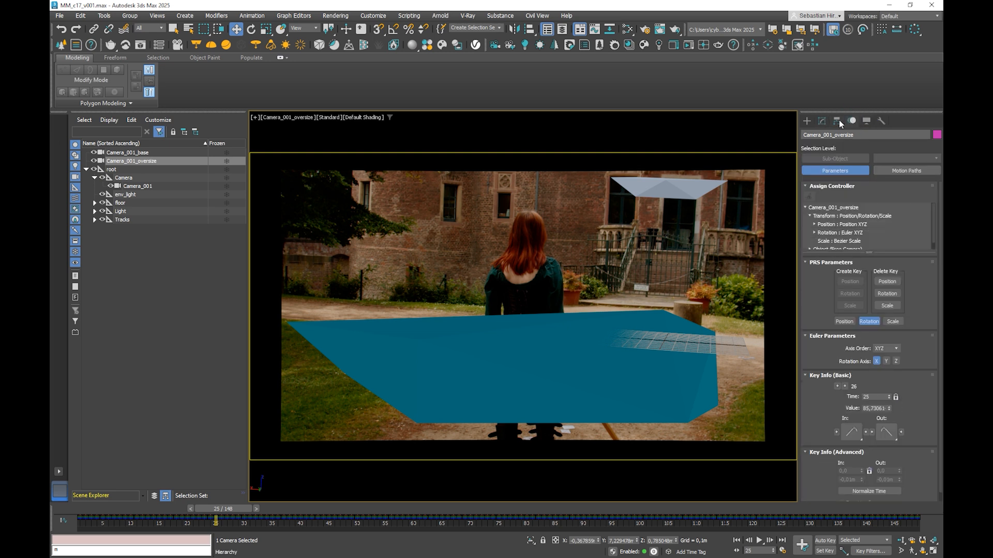
{"action": "left_click", "coordinate": [837, 121]}
{"action": "left_click", "coordinate": [846, 185]}
{"action": "left_click", "coordinate": [864, 185]}
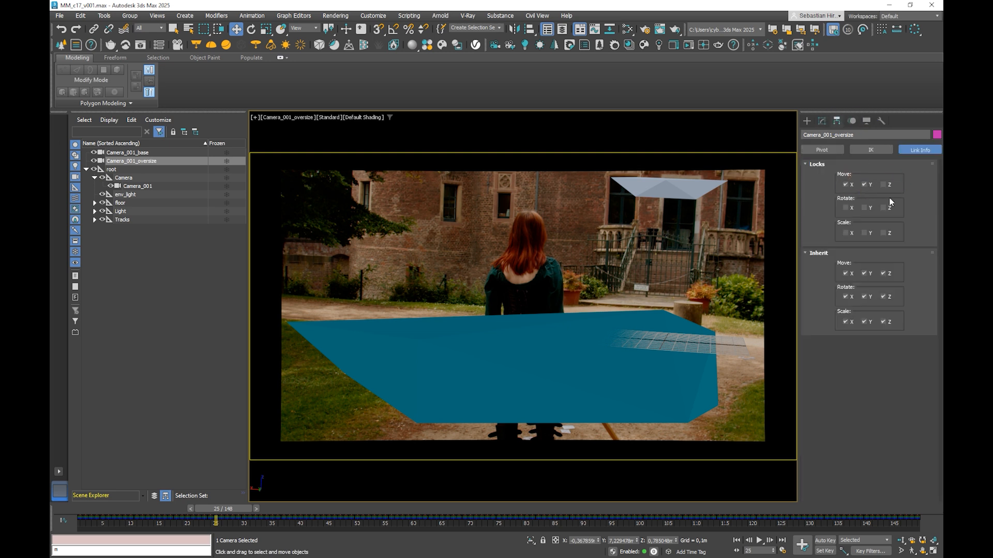
{"action": "left_click", "coordinate": [883, 208]}
{"action": "left_click", "coordinate": [864, 208]}
{"action": "left_click", "coordinate": [846, 208]}
{"action": "left_click", "coordinate": [864, 233]}
{"action": "left_click", "coordinate": [883, 233]}
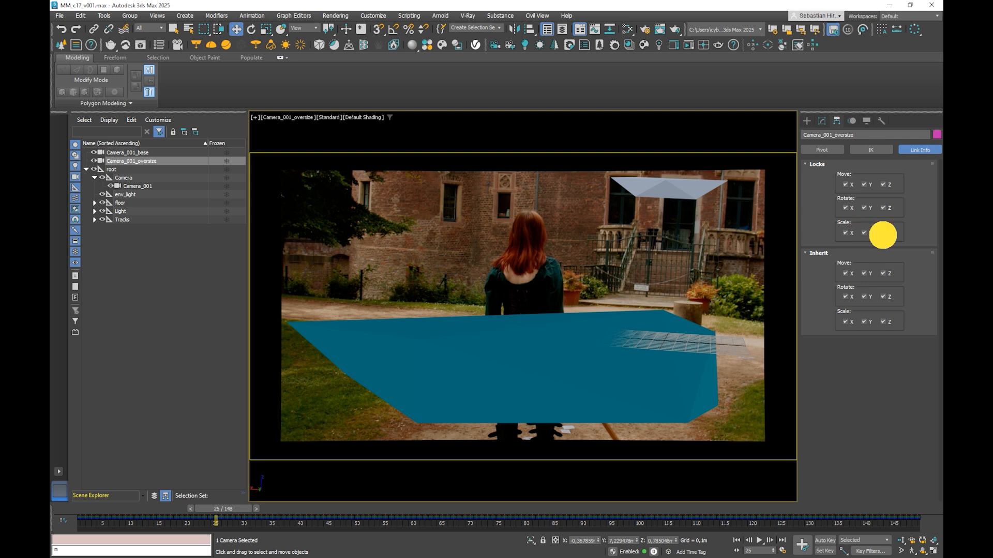
Step: Lock move, rotate and scale on all axes for Camera_001_base and Camera_001
{"action": "left_click", "coordinate": [127, 153]}
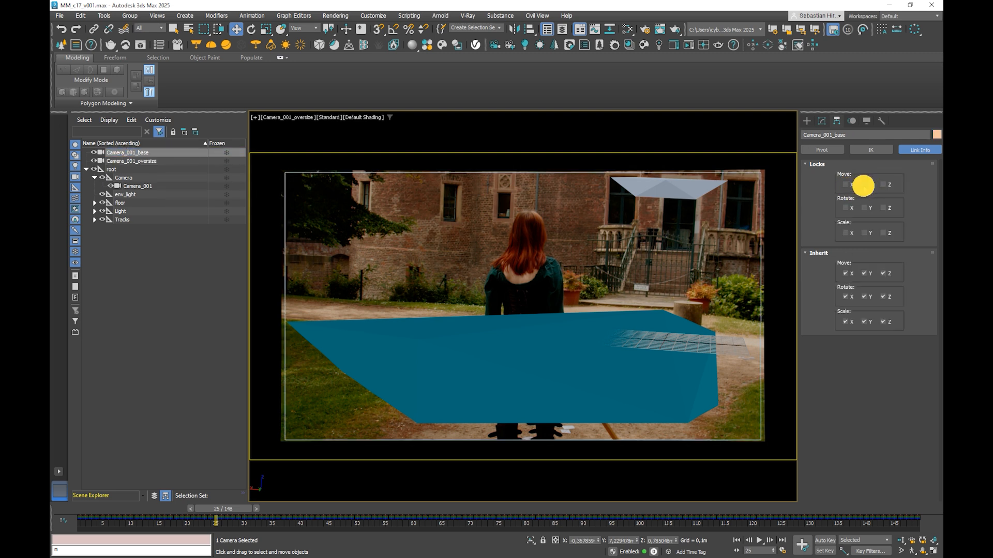
{"action": "left_click", "coordinate": [883, 208]}
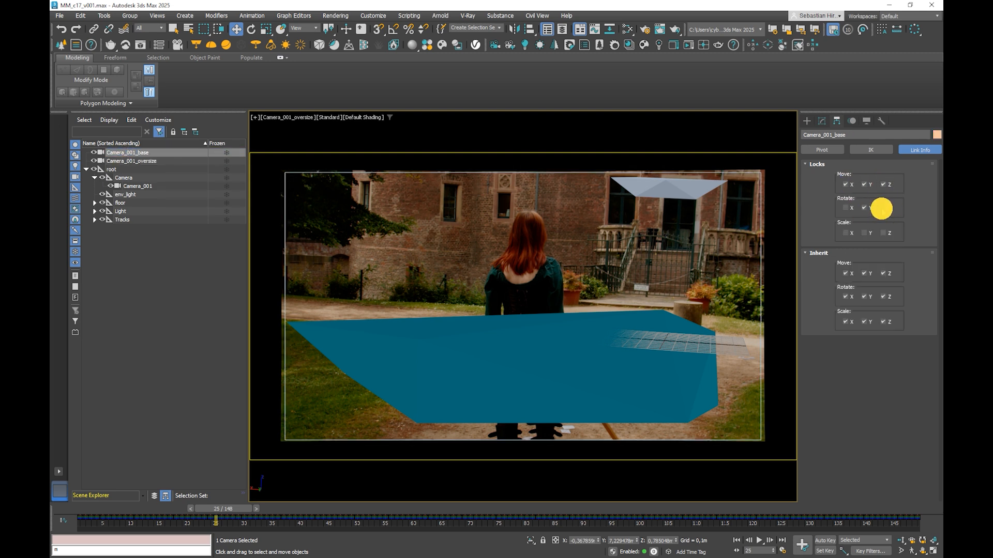
{"action": "left_click", "coordinate": [864, 208]}
{"action": "left_click", "coordinate": [846, 208]}
{"action": "left_click", "coordinate": [845, 234]}
{"action": "left_click", "coordinate": [864, 233]}
{"action": "left_click", "coordinate": [135, 187]}
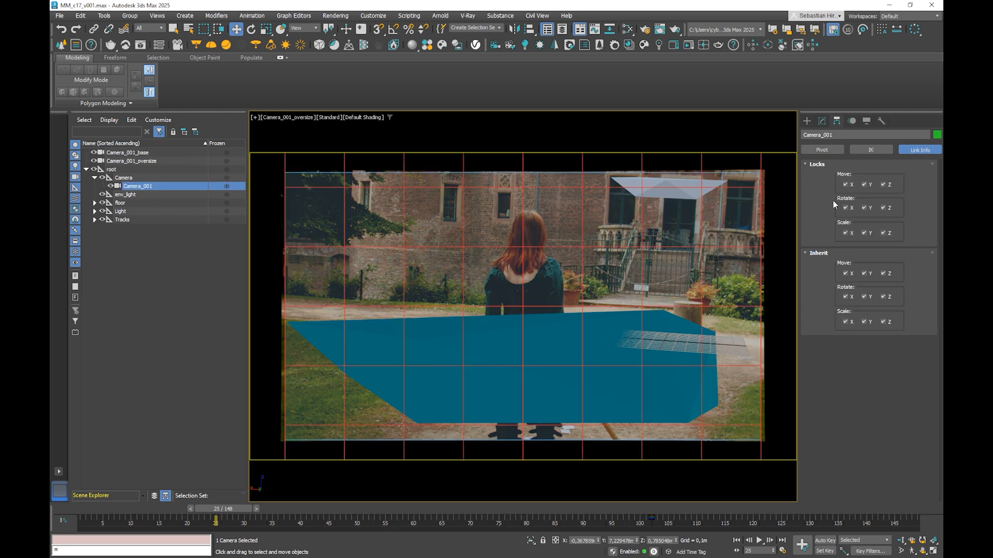
Step: Select Camera_001_oversize, go to frame 71, and save the scene incrementally as MM_c17_v002.max
{"action": "left_click", "coordinate": [124, 161]}
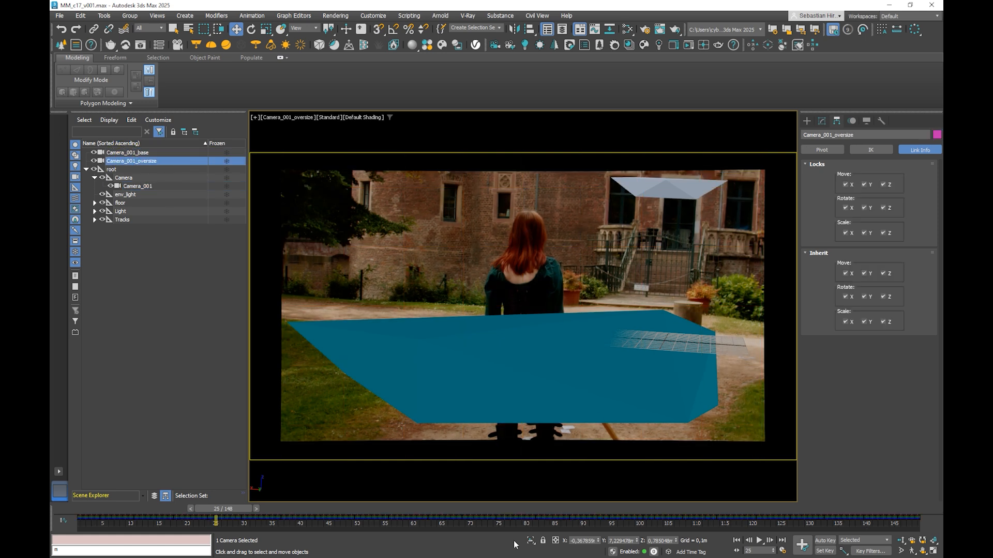
{"action": "left_click_drag", "start_coordinate": [222, 510], "coordinate": [471, 511]}
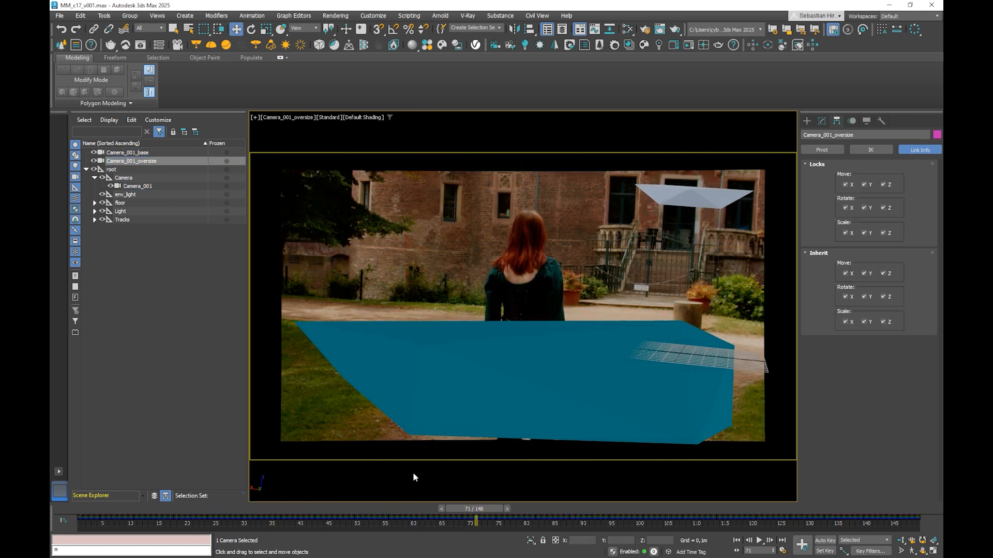
{"action": "left_click", "coordinate": [59, 16]}
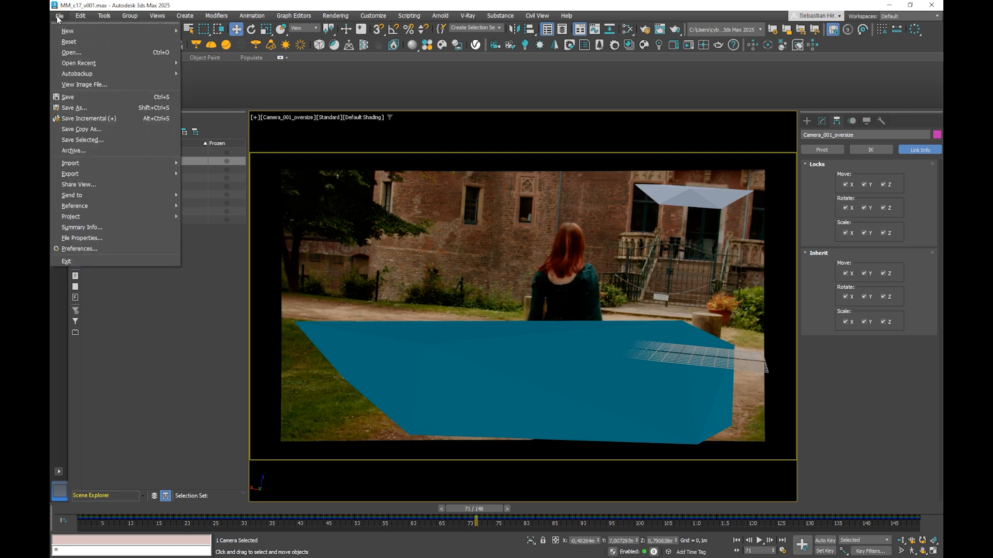
{"action": "left_click", "coordinate": [91, 119]}
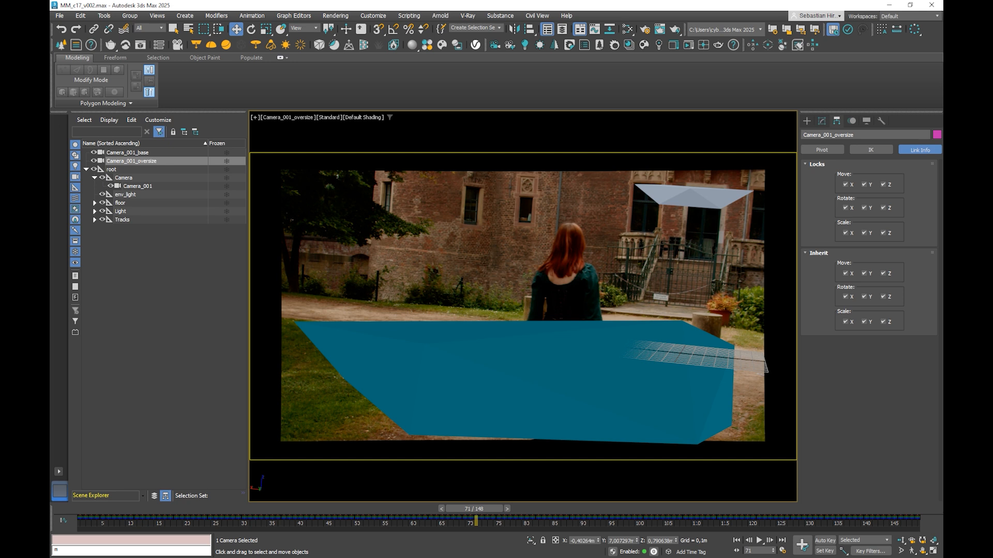
Step: Scrub from the start of the shot to frame 30 and back to frame 25 to check the geometry against the plate
{"action": "key", "text": "Home"}
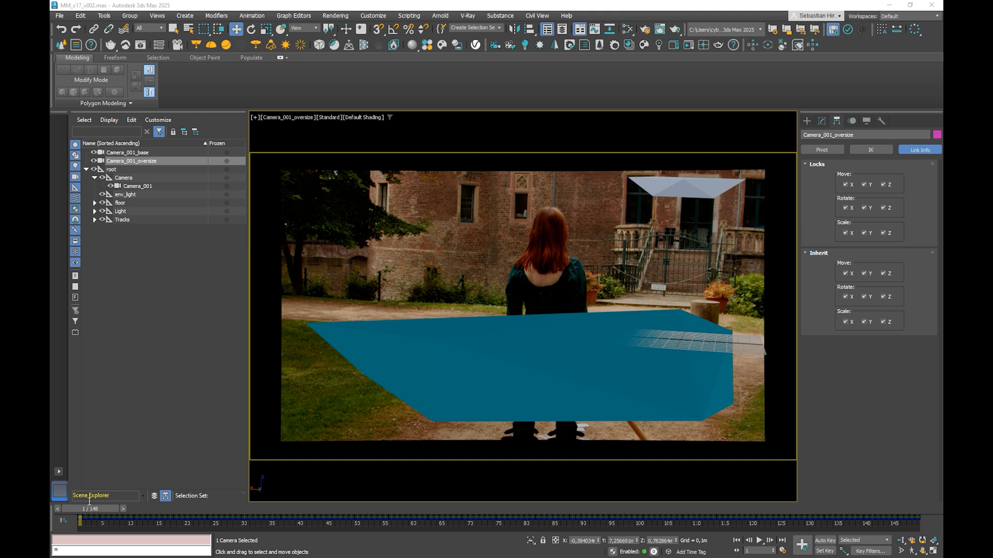
{"action": "left_click_drag", "start_coordinate": [82, 509], "coordinate": [68, 476]}
{"action": "left_click_drag", "start_coordinate": [97, 512], "coordinate": [143, 511]}
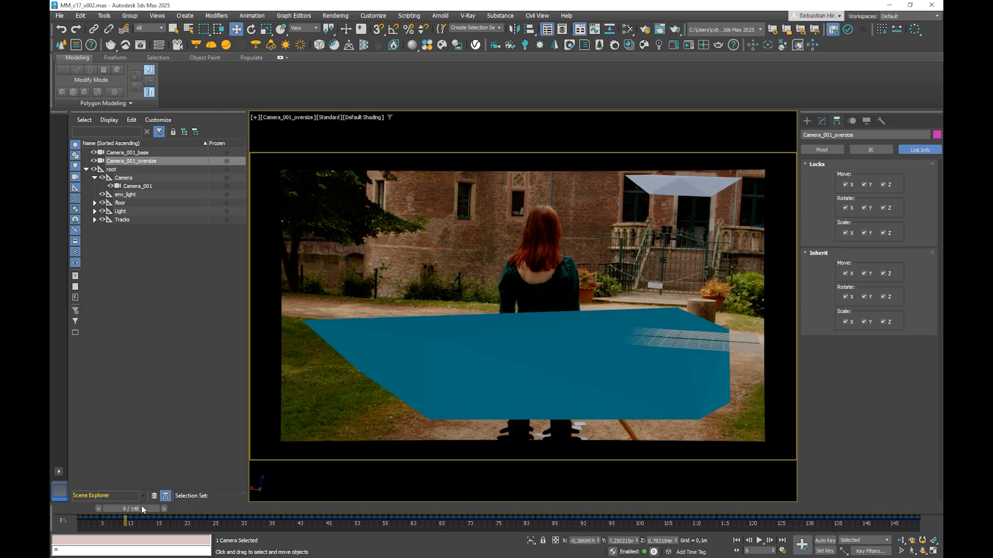
{"action": "left_click_drag", "start_coordinate": [143, 510], "coordinate": [182, 513]}
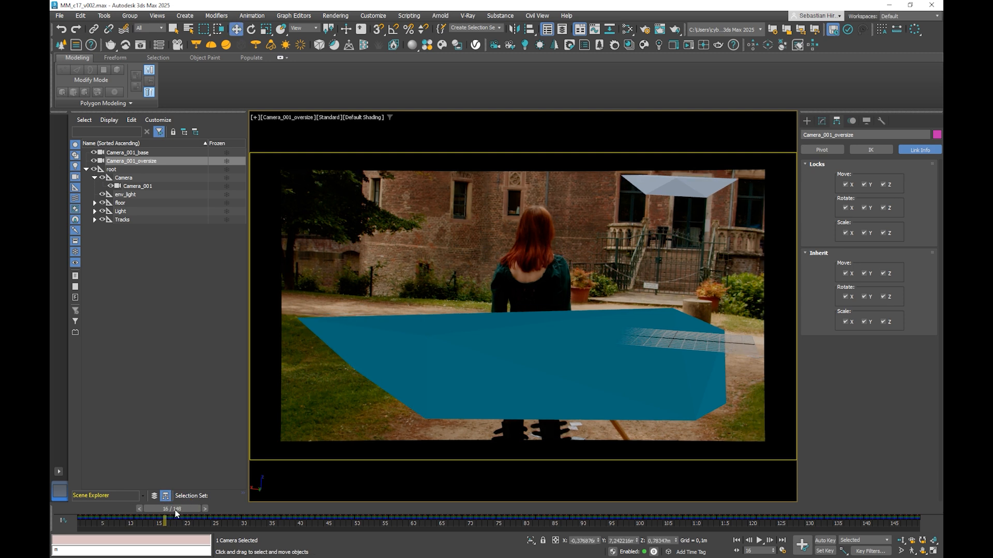
{"action": "left_click_drag", "start_coordinate": [177, 511], "coordinate": [254, 512]}
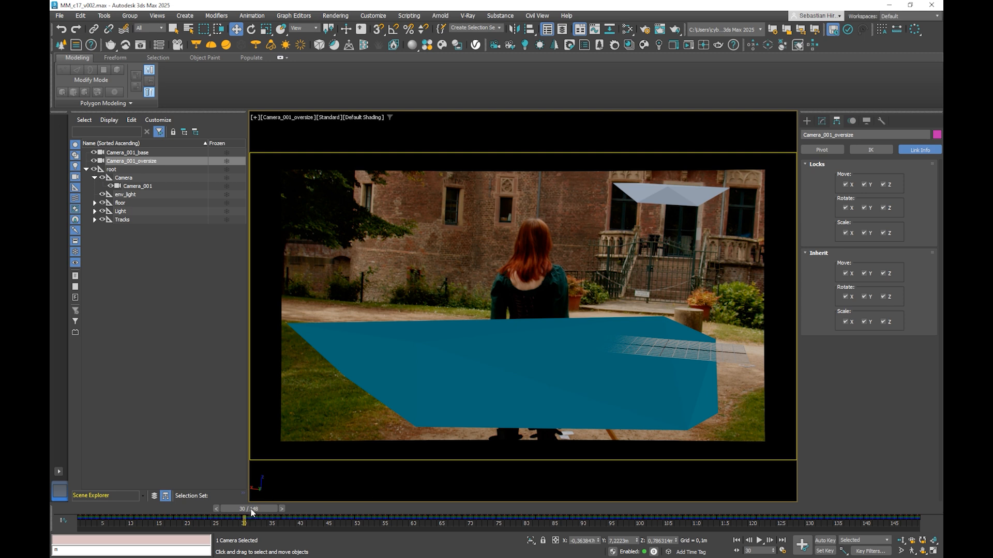
{"action": "left_click_drag", "start_coordinate": [250, 514], "coordinate": [230, 510]}
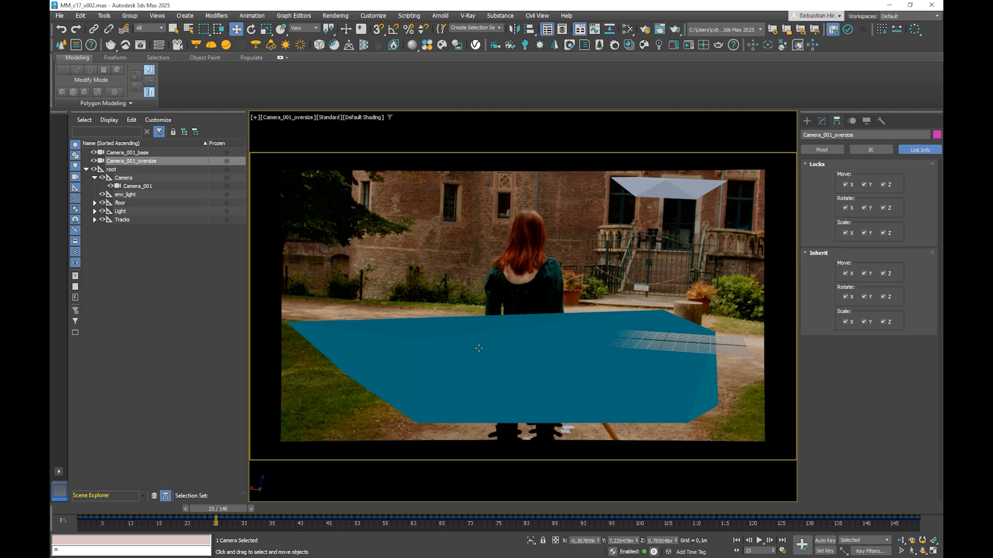
Step: Switch the Camera_001_oversize viewport to perspective and create a physical camera from that view
{"action": "left_click", "coordinate": [133, 250]}
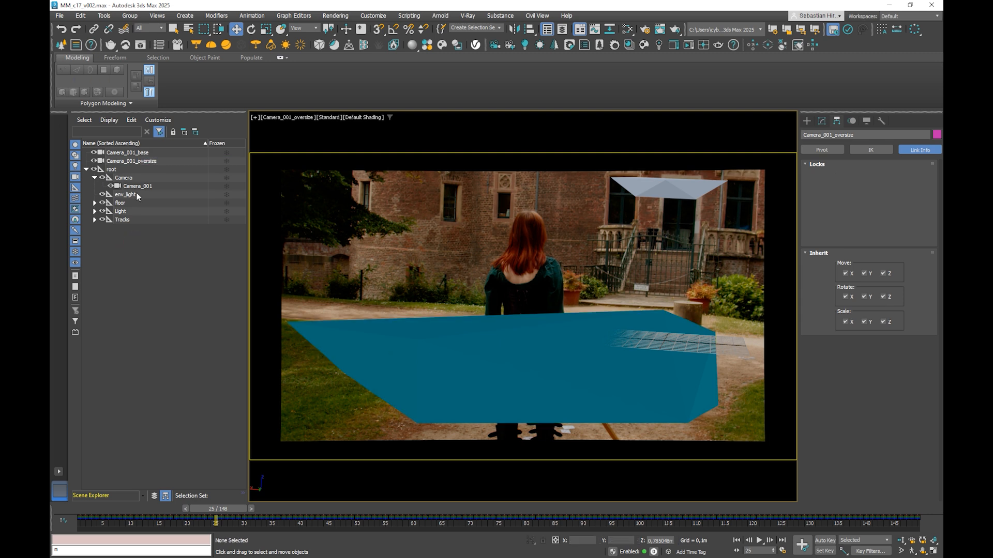
{"action": "left_click", "coordinate": [136, 163]}
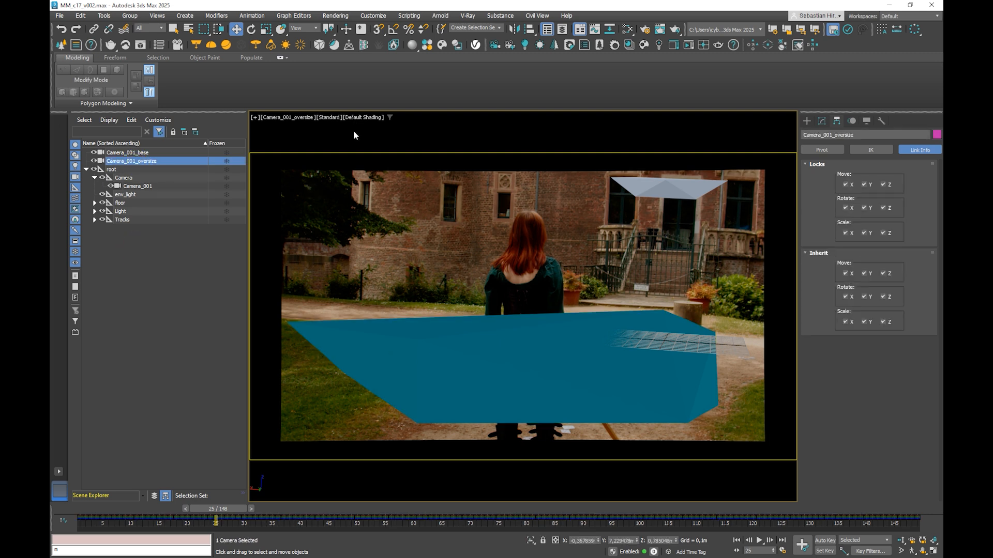
{"action": "left_click", "coordinate": [354, 133]}
{"action": "left_click", "coordinate": [136, 160]}
{"action": "key", "text": "p"}
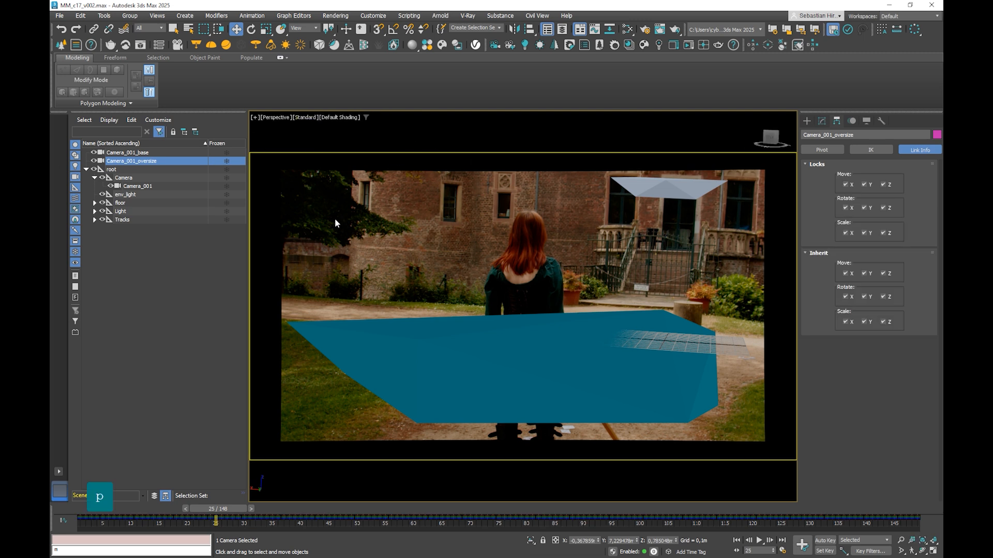
{"action": "key", "text": "ctrl+c"}
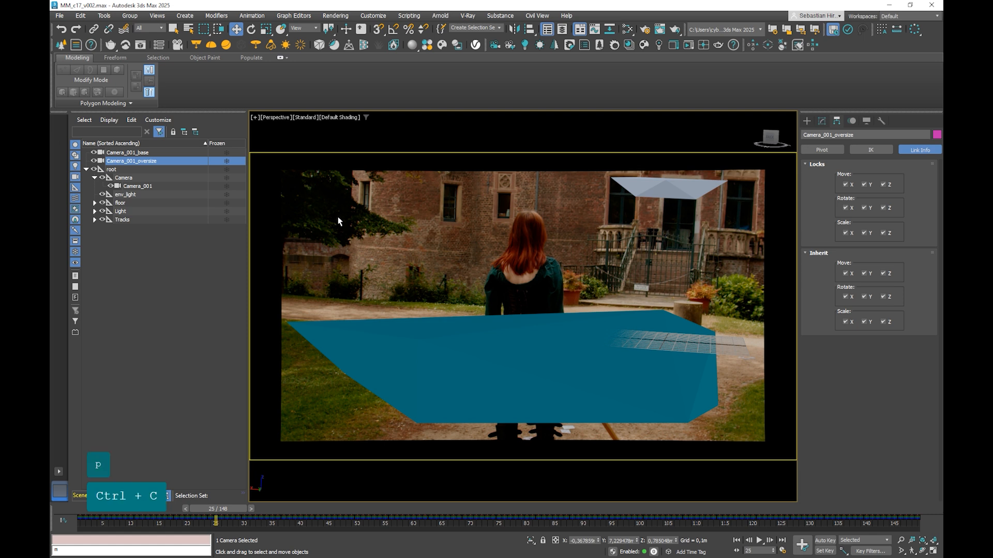
{"action": "left_click", "coordinate": [335, 185]}
{"action": "key", "text": "ctrl+c"}
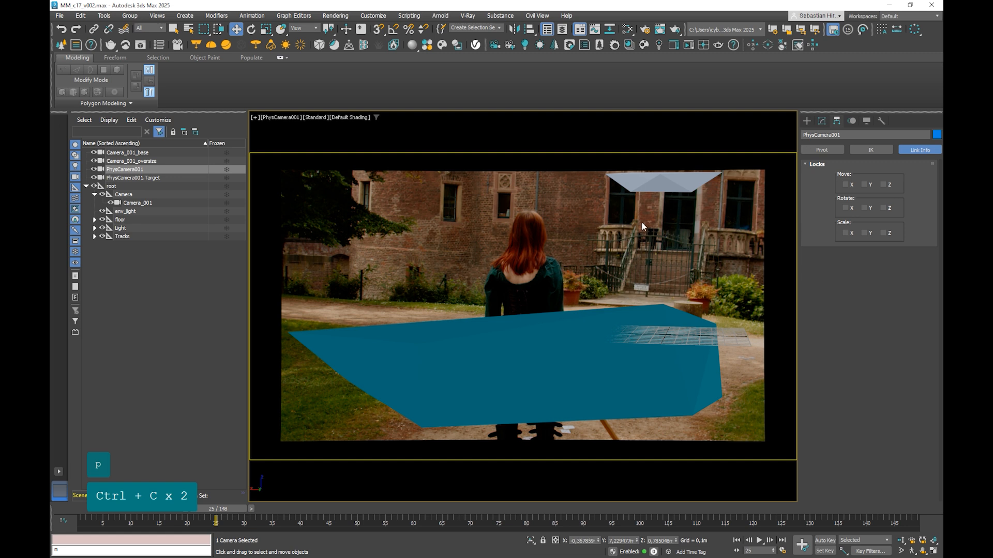
Step: Examine the new physical camera's basic, film/sensor and lens parameters
{"action": "left_click", "coordinate": [821, 121]}
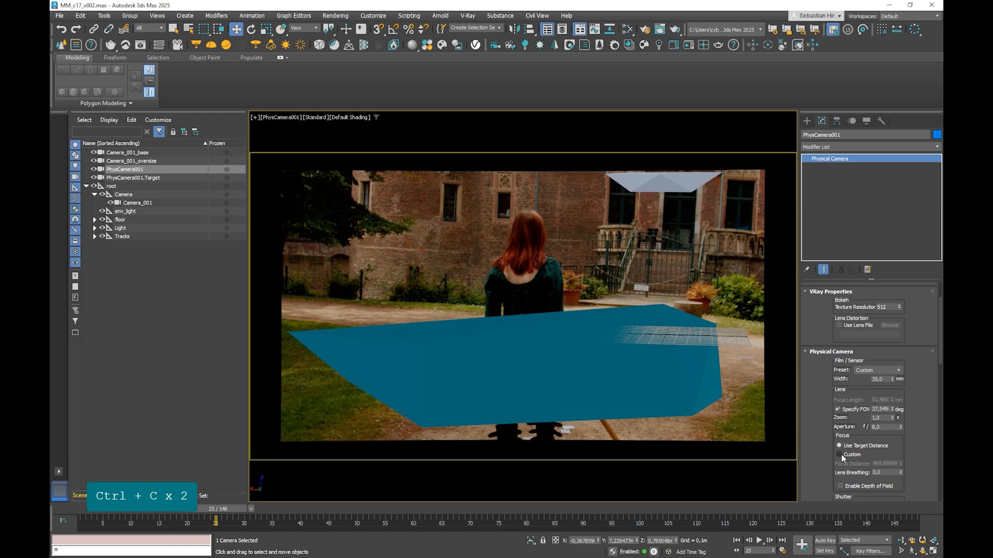
{"action": "left_click_drag", "start_coordinate": [926, 368], "coordinate": [931, 292]}
{"action": "left_click_drag", "start_coordinate": [922, 418], "coordinate": [917, 500]}
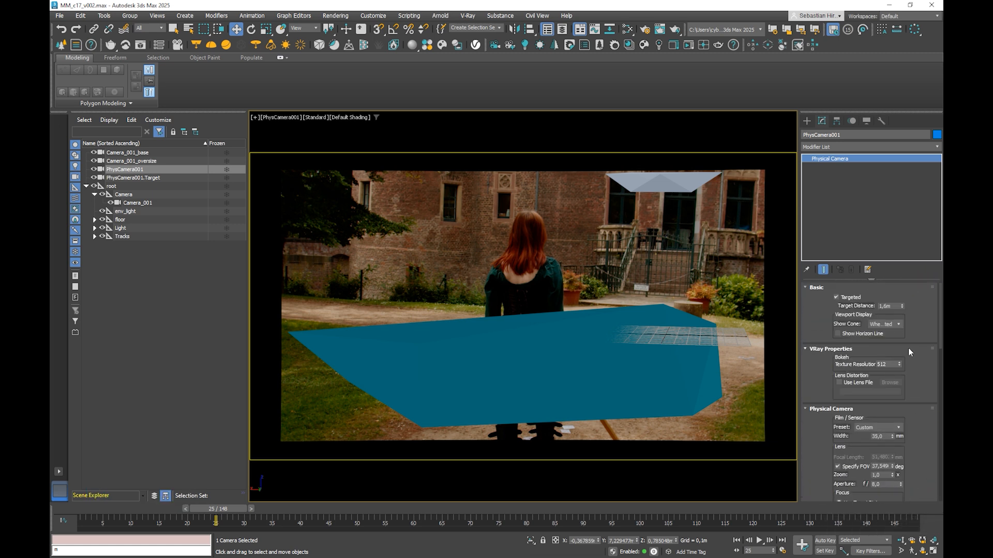
Step: Make the physical camera untargeted and align it to Camera_001_oversize on all X, Y and Z position and orientation axes
{"action": "left_click", "coordinate": [837, 298]}
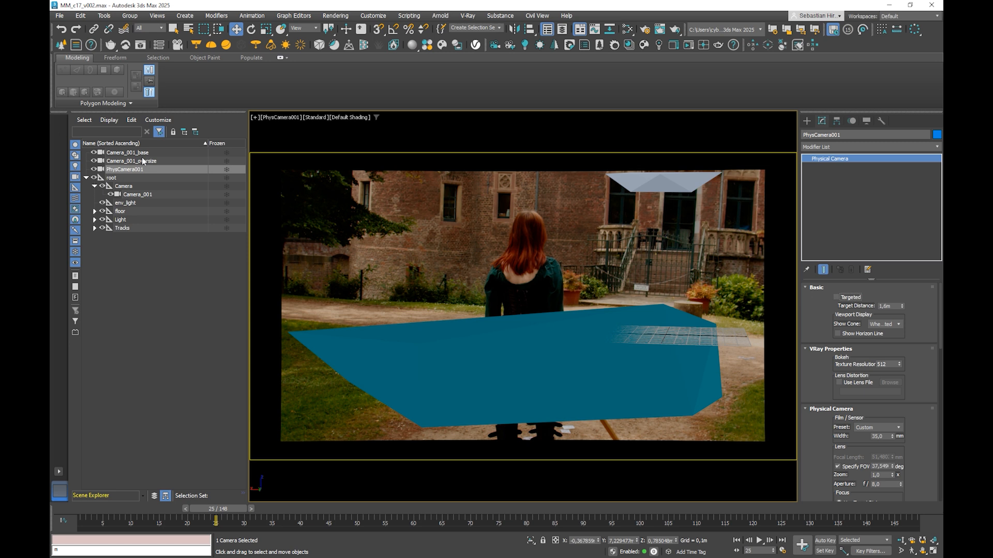
{"action": "left_click", "coordinate": [530, 29]}
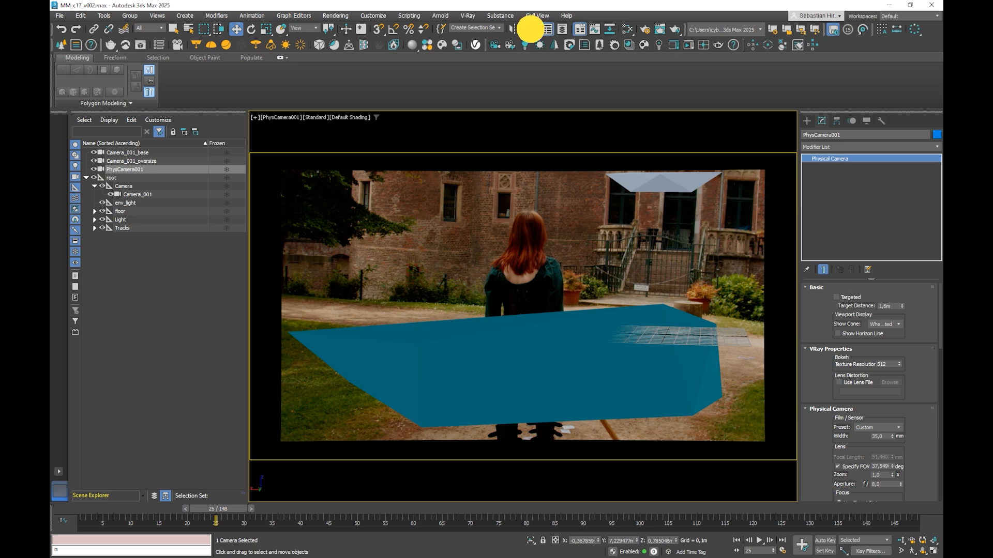
{"action": "left_click", "coordinate": [119, 161]}
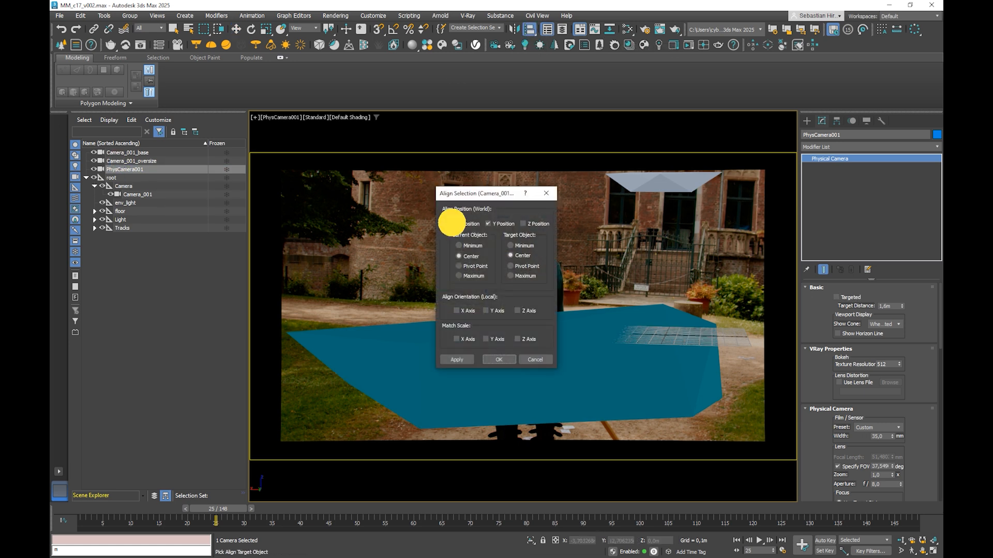
{"action": "left_click", "coordinate": [523, 223]}
{"action": "left_click", "coordinate": [518, 310]}
{"action": "left_click", "coordinate": [486, 310]}
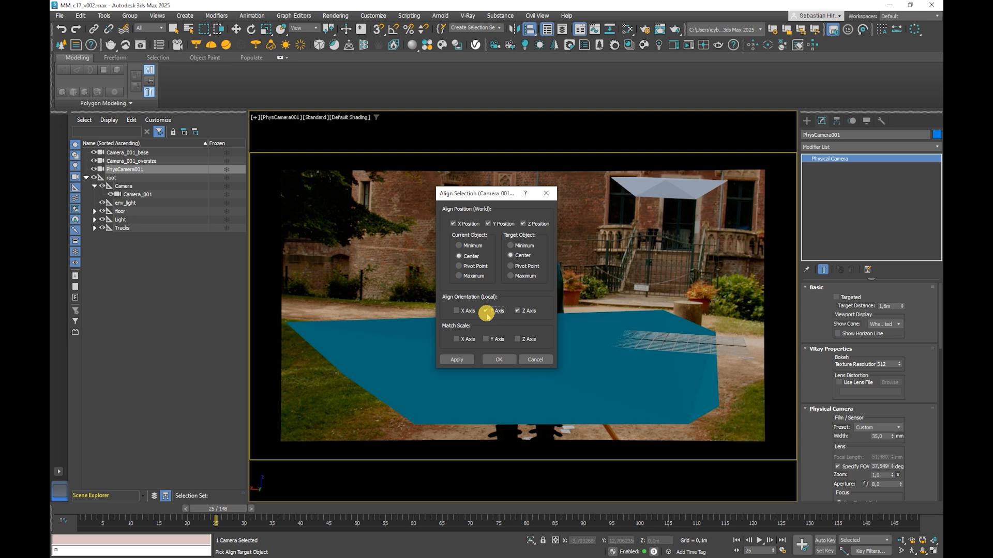
{"action": "left_click", "coordinate": [456, 311]}
{"action": "left_click", "coordinate": [497, 360]}
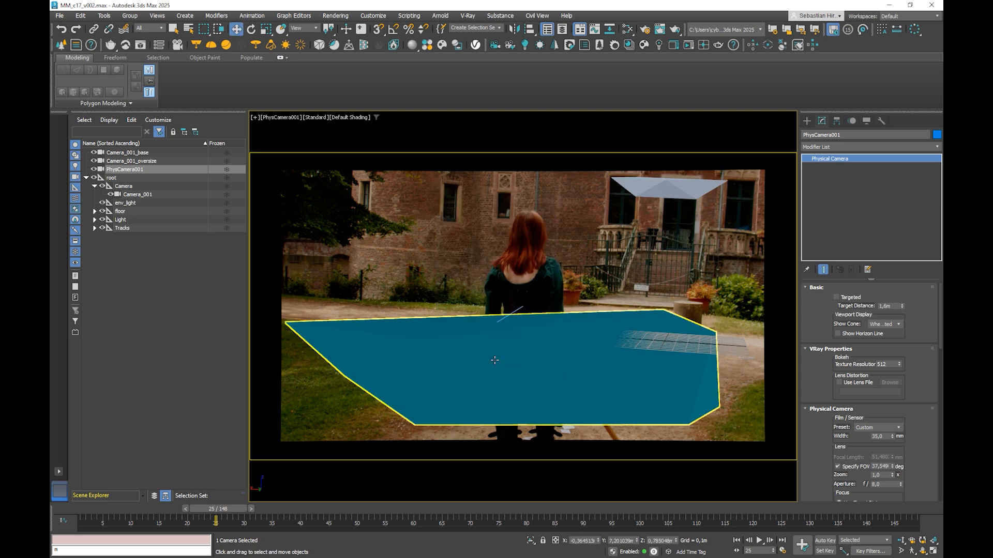
Step: Rename the physical camera to Projections_25_v001
{"action": "double_click", "coordinate": [129, 169]}
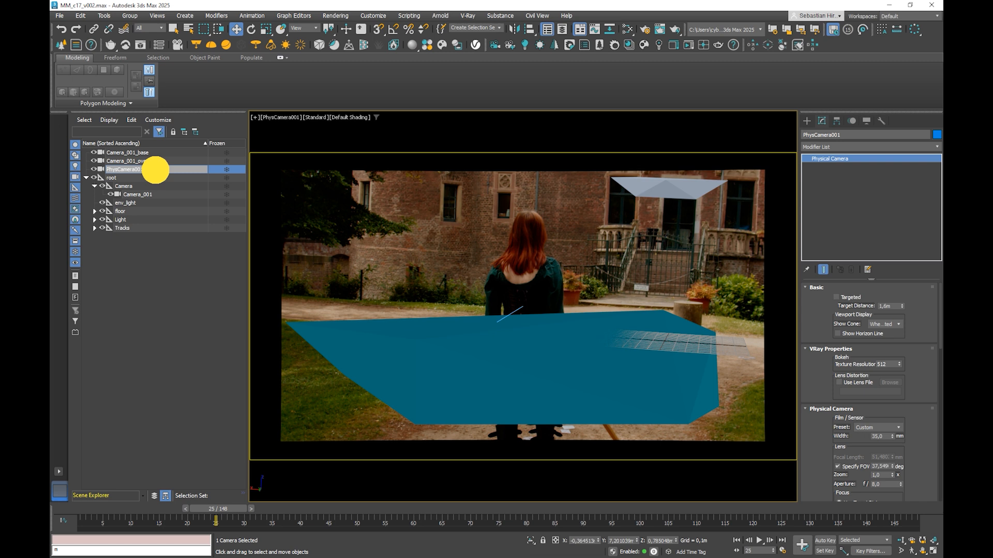
{"action": "type", "text": "Proj"}
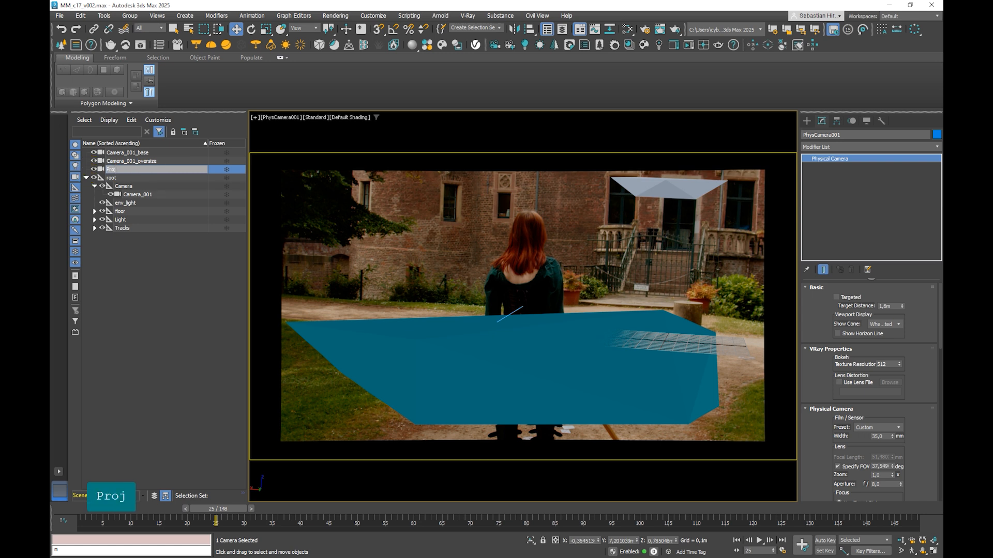
{"action": "type", "text": "ections"}
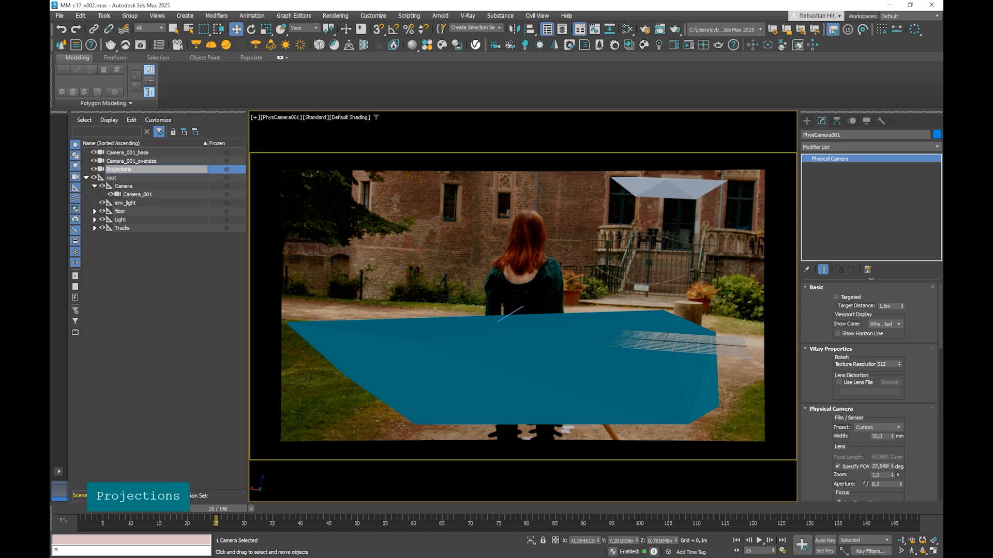
{"action": "type", "text": "_25"}
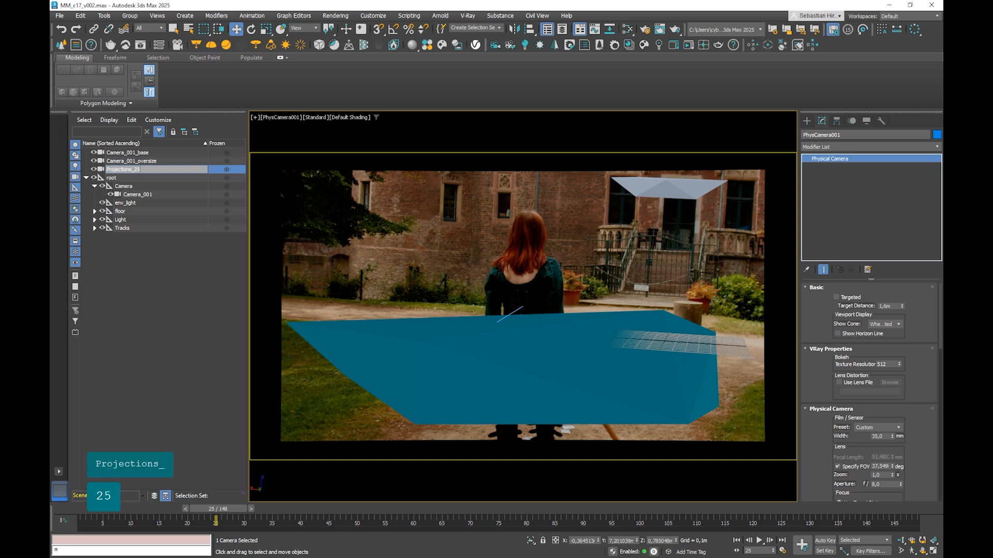
{"action": "type", "text": "_v001"}
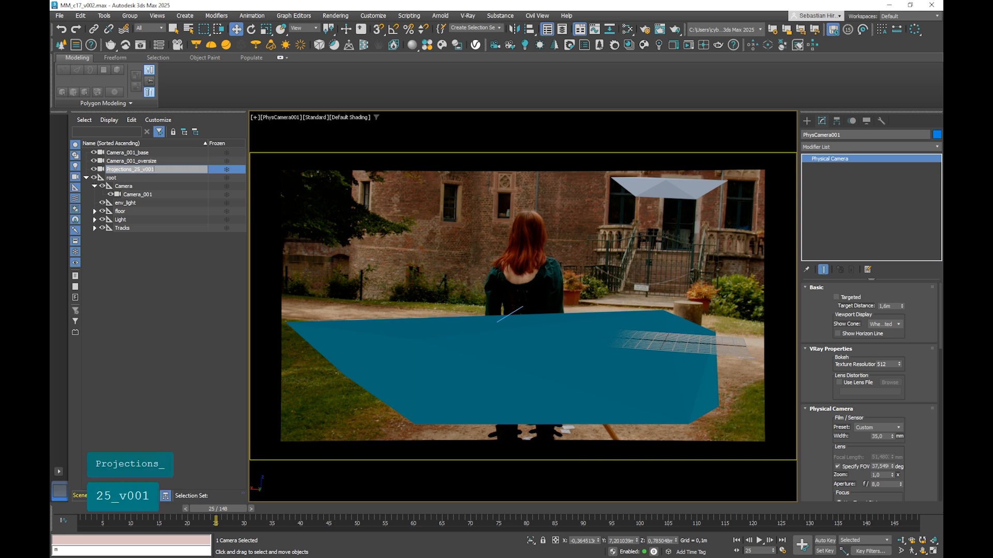
{"action": "key", "text": "Return"}
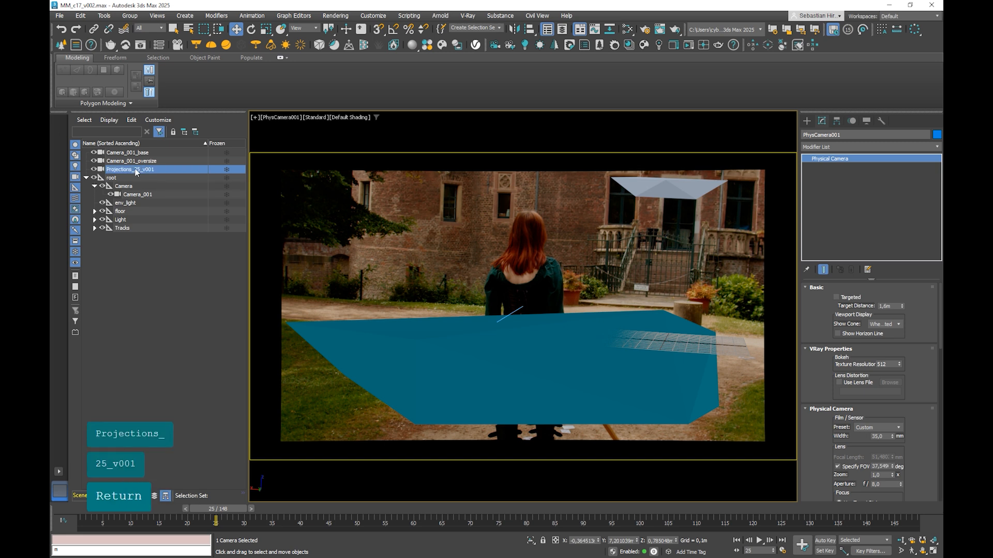
Step: Lock move, rotate and scale on all axes for the Projections_25_v001 camera
{"action": "left_click", "coordinate": [837, 120]}
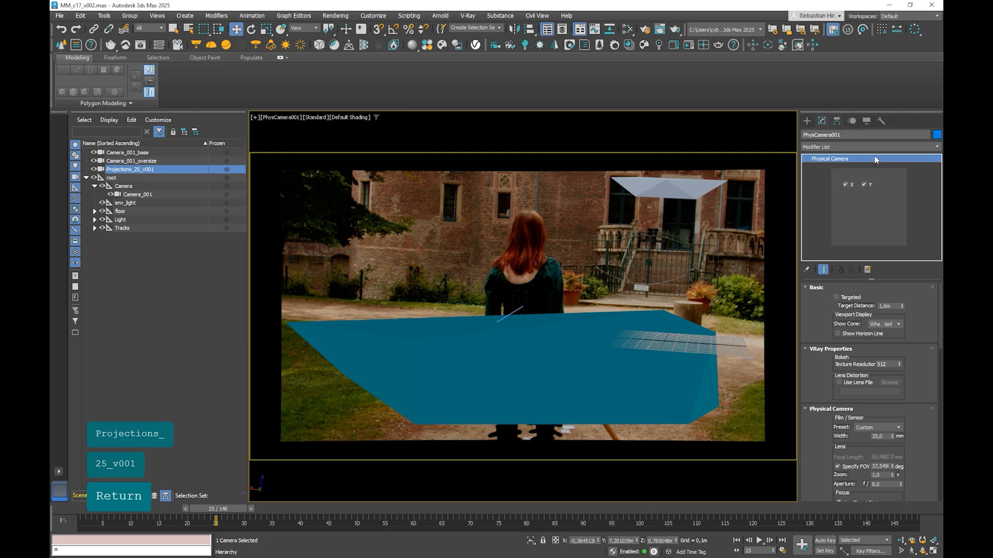
{"action": "left_click", "coordinate": [864, 184]}
{"action": "left_click", "coordinate": [845, 185]}
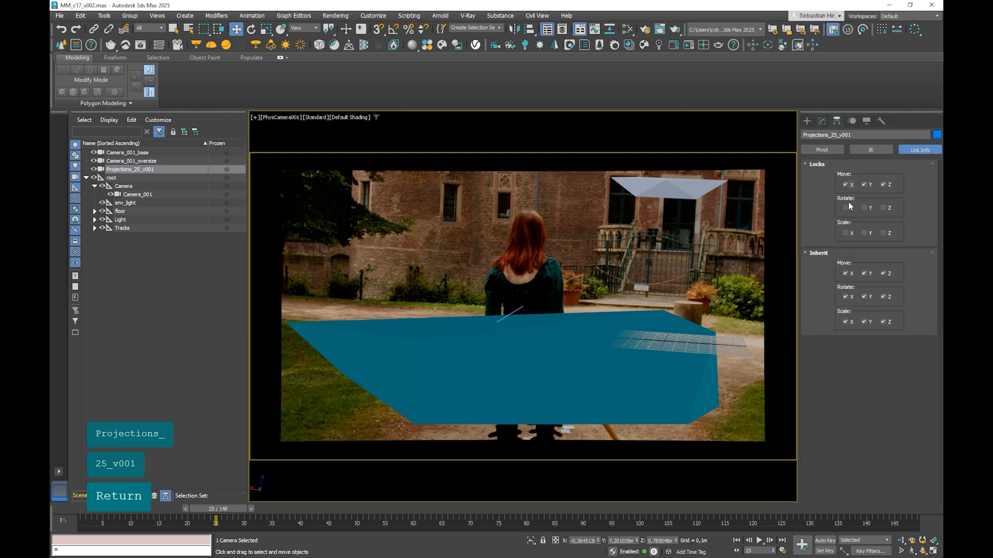
{"action": "left_click", "coordinate": [845, 208]}
{"action": "left_click", "coordinate": [863, 207]}
{"action": "left_click", "coordinate": [883, 207]}
{"action": "left_click", "coordinate": [884, 234]}
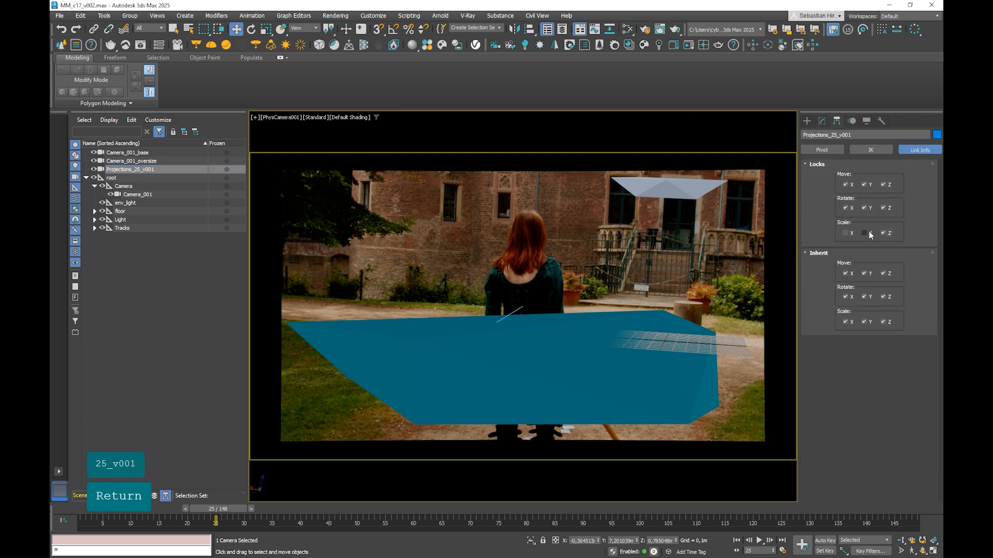
{"action": "left_click", "coordinate": [869, 234]}
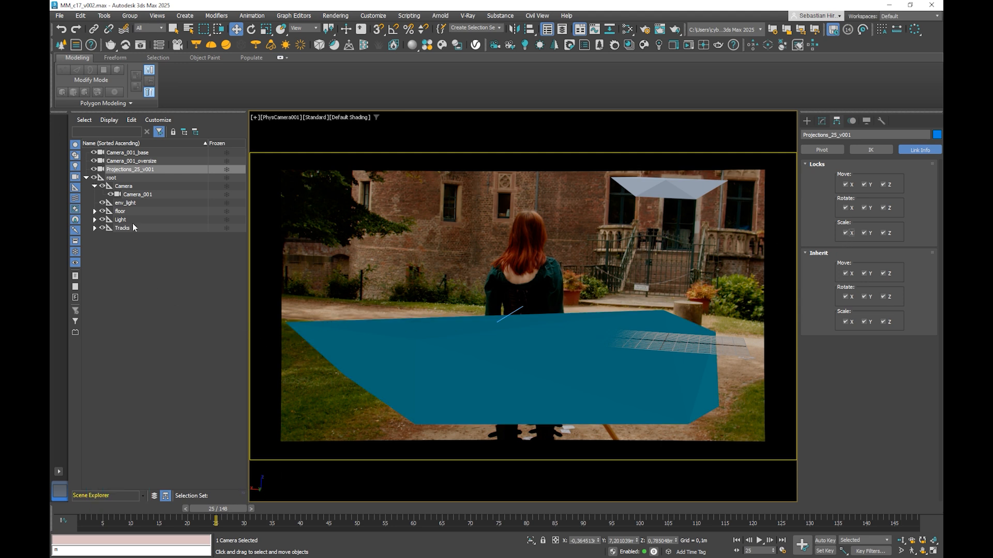
Step: Try a 50 degree field of view on the Projections_25_v001 camera and undo it
{"action": "left_click", "coordinate": [132, 161]}
{"action": "left_click", "coordinate": [132, 169]}
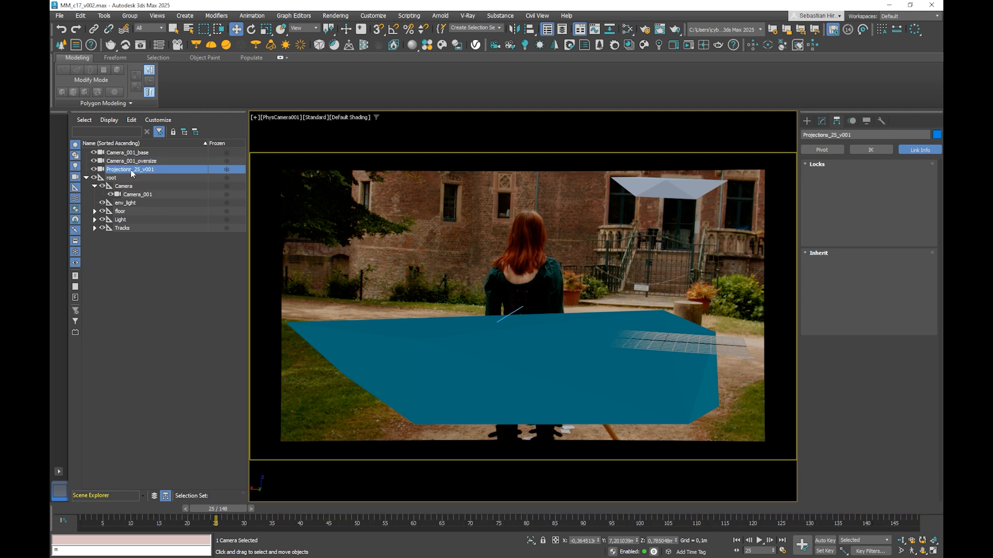
{"action": "left_click", "coordinate": [821, 122]}
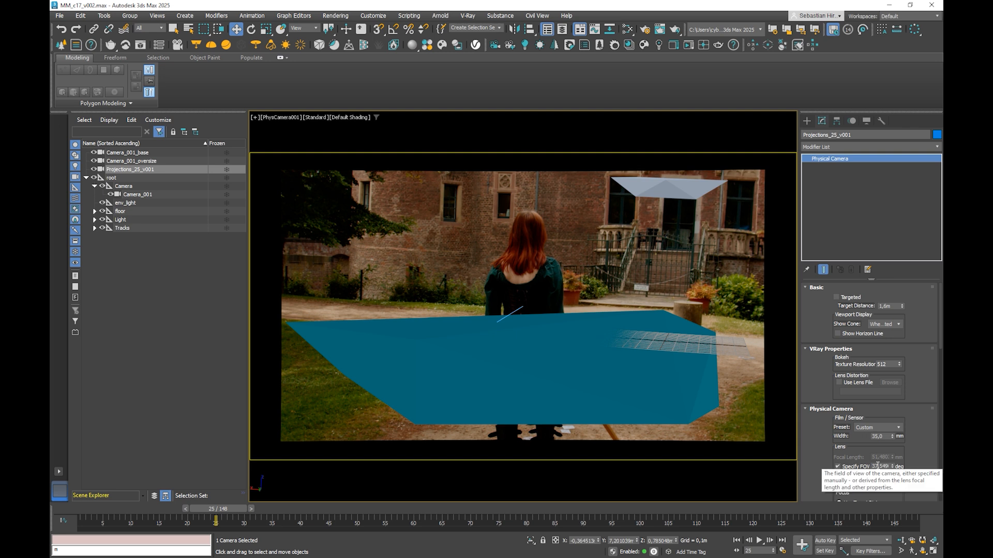
{"action": "left_click_drag", "start_coordinate": [886, 466], "coordinate": [885, 466]}
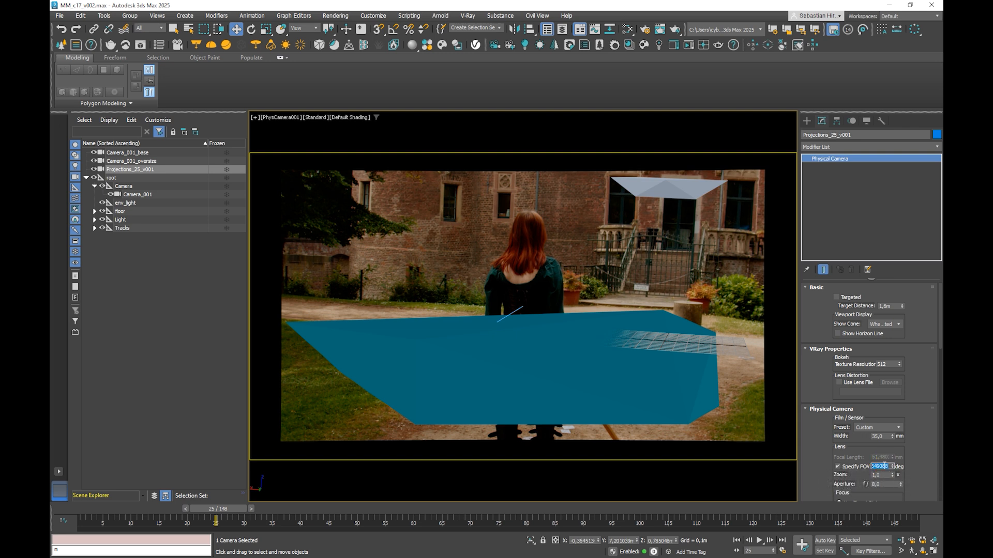
{"action": "type", "text": "50"}
{"action": "key", "text": "Return"}
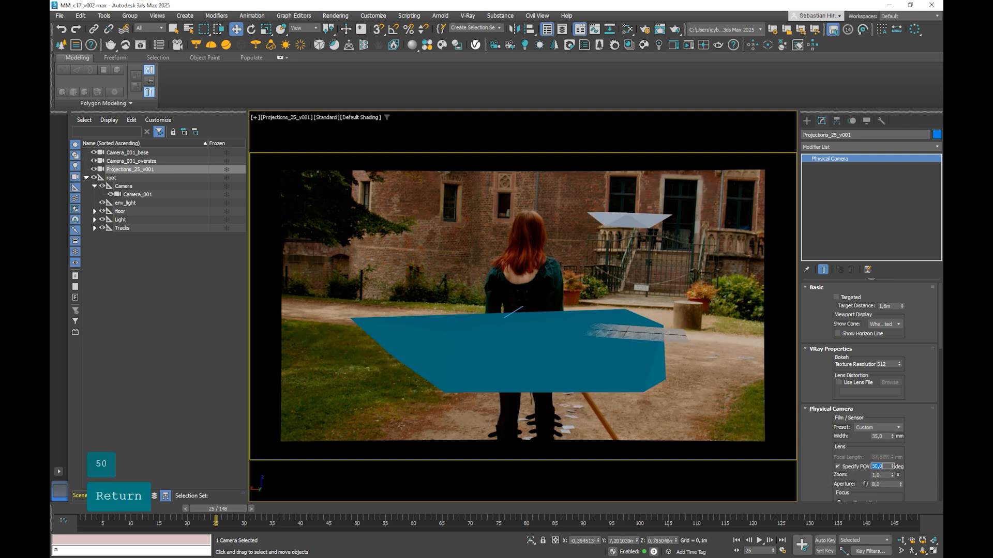
{"action": "key", "text": "ctrl+z"}
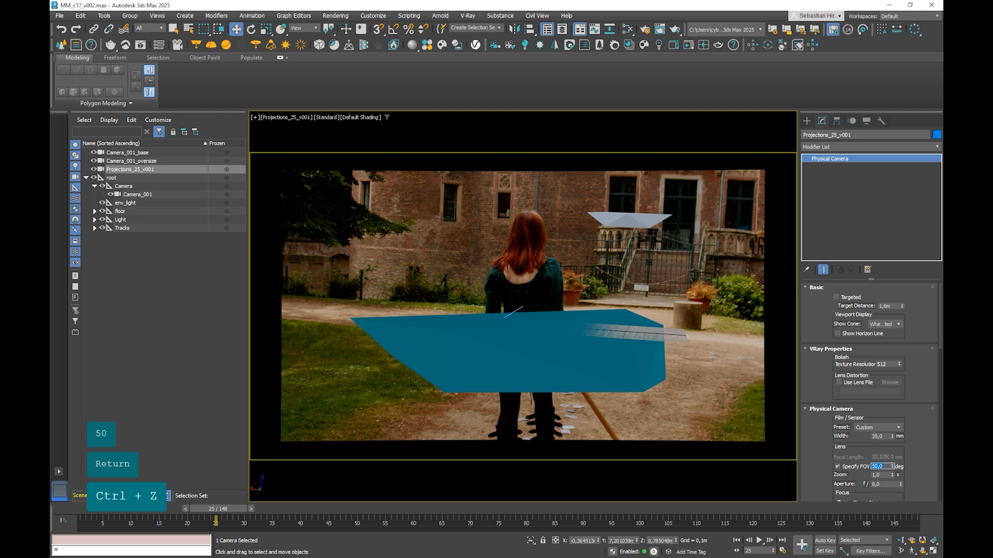
{"action": "left_click", "coordinate": [913, 456]}
{"action": "key", "text": "ctrl+z"}
Step: Widen the field of view of Projections_25_v001 to 40 degrees and finally to 42 degrees
{"action": "left_click", "coordinate": [888, 467]}
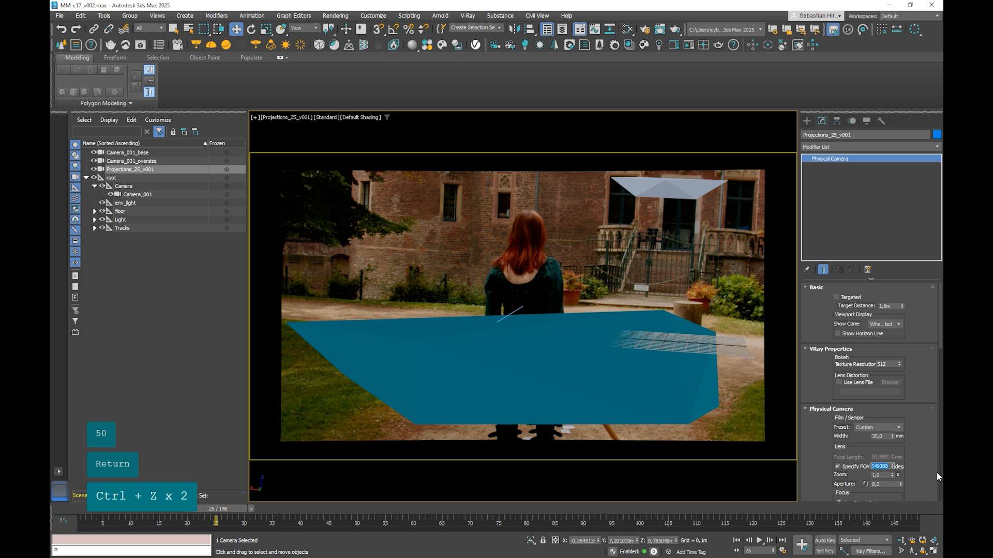
{"action": "type", "text": "40"}
{"action": "key", "text": "Return"}
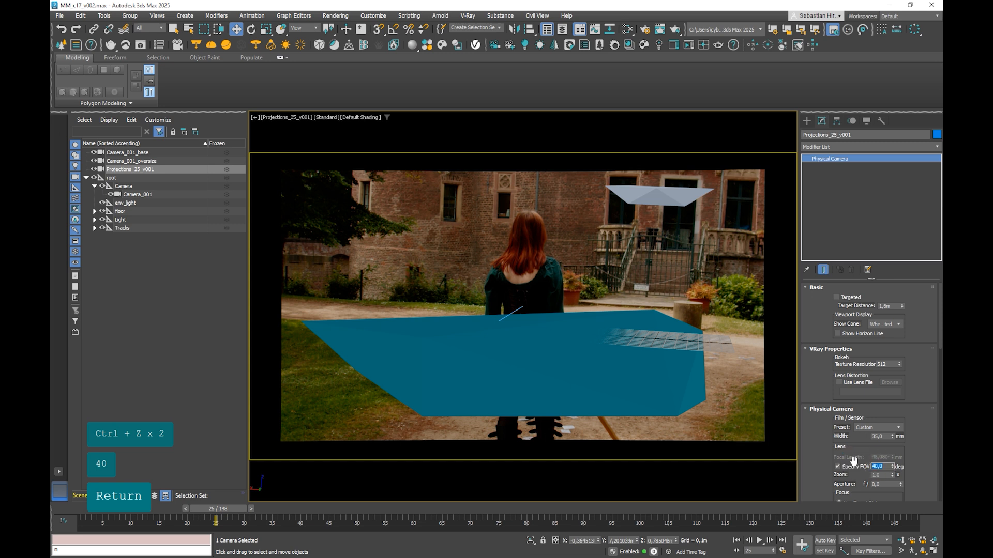
{"action": "type", "text": "42"}
{"action": "key", "text": "Return"}
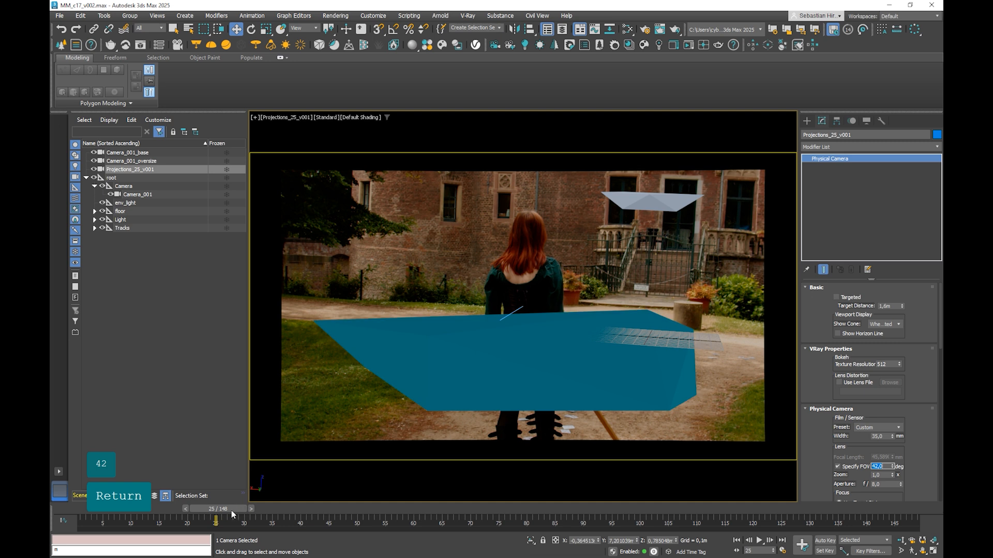
Step: Select Camera_001_oversize, activate the Plane tool, draw a trial plane on the ground and undo it
{"action": "left_click", "coordinate": [120, 161]}
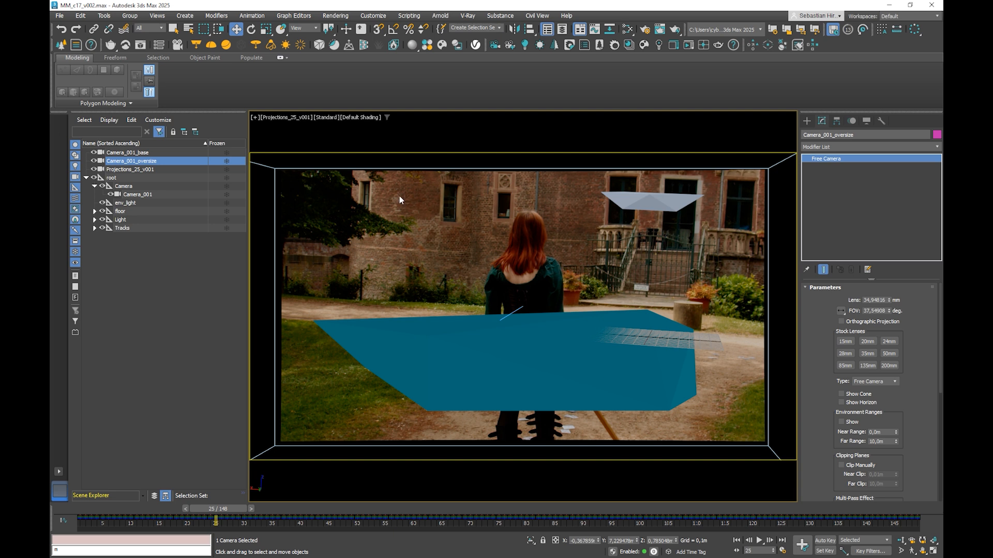
{"action": "left_click", "coordinate": [806, 121]}
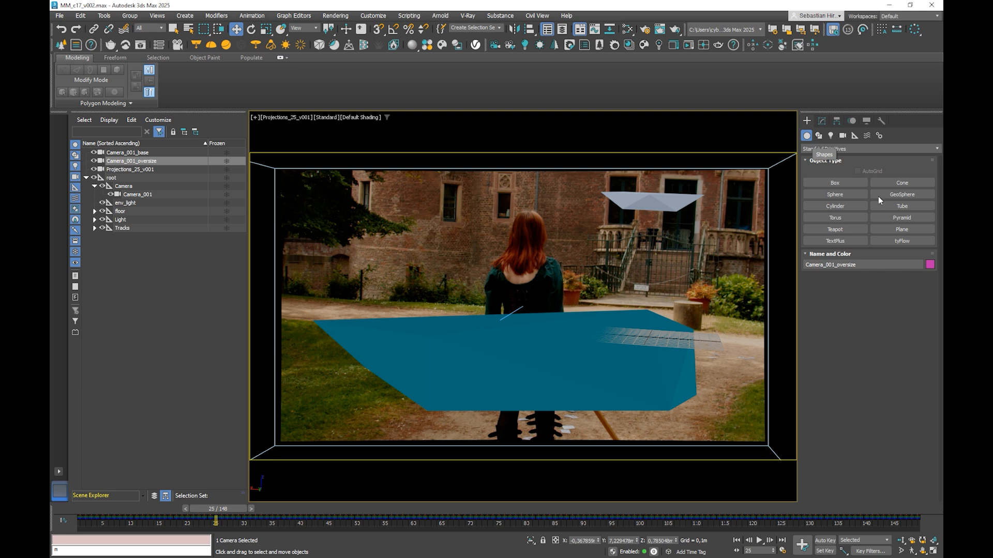
{"action": "left_click", "coordinate": [902, 229]}
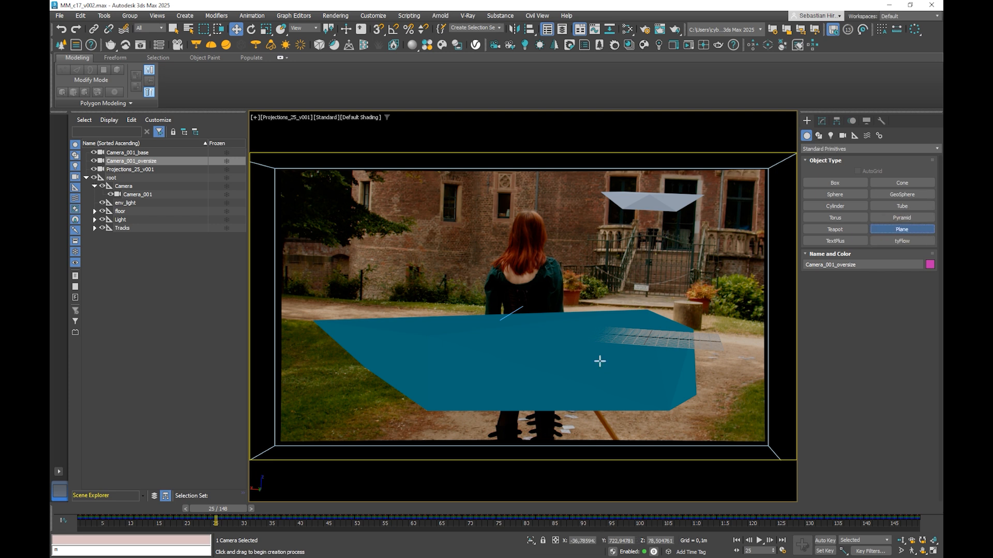
{"action": "left_click", "coordinate": [566, 351]}
{"action": "left_click_drag", "start_coordinate": [535, 324], "coordinate": [673, 378]}
{"action": "key", "text": "ctrl+z"}
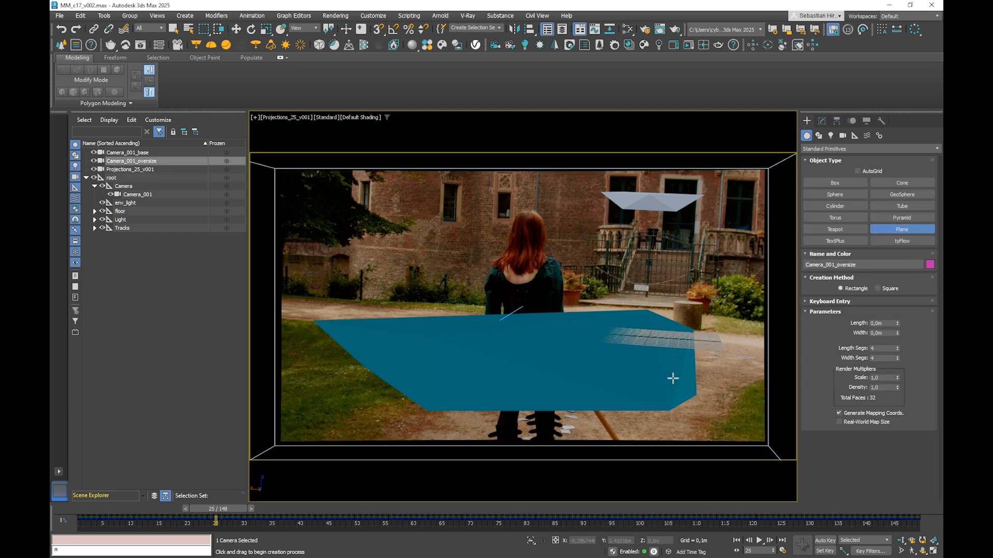
Step: Create a new layer holding Camera_001_oversize, Camera_001_base and Projections_25_v001, and hide the default layer
{"action": "left_click", "coordinate": [154, 496]}
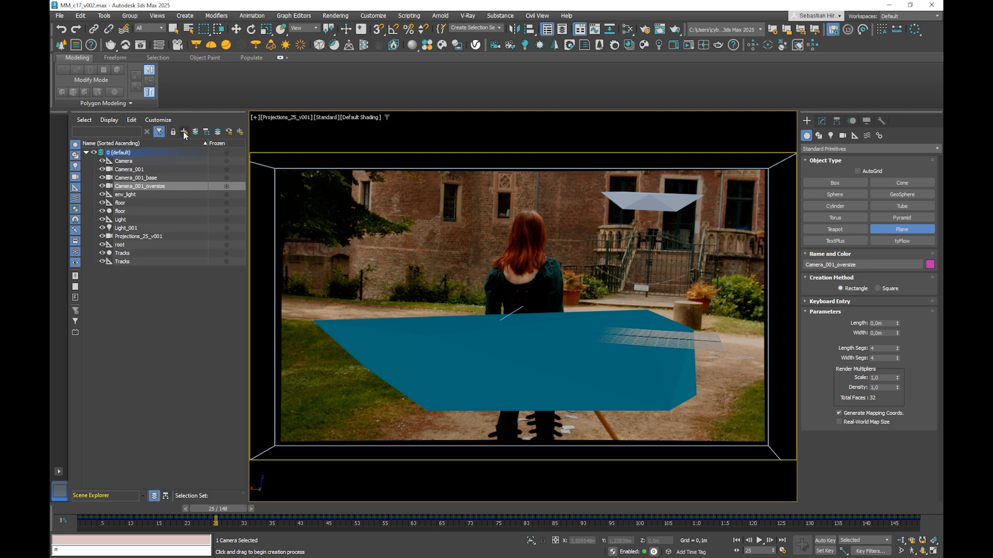
{"action": "left_click", "coordinate": [184, 132]}
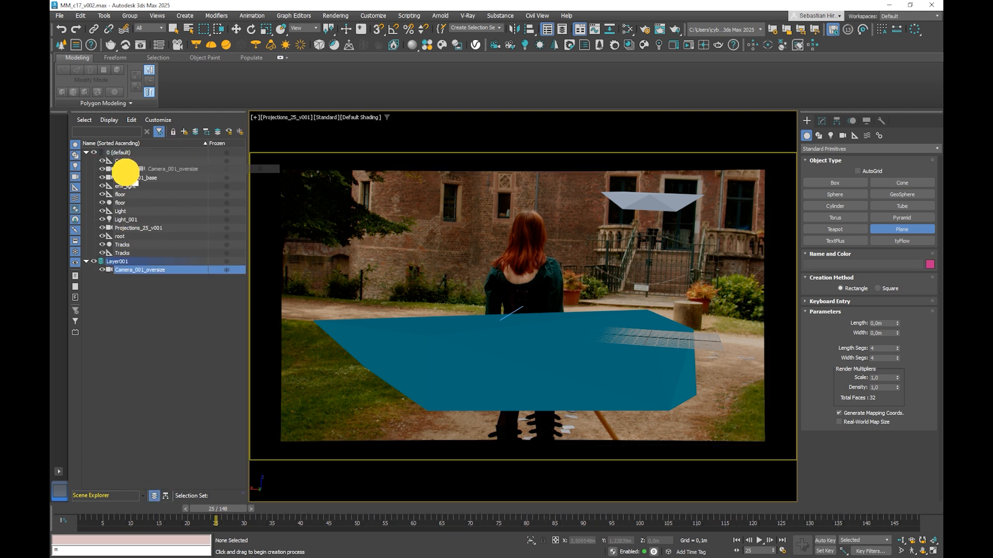
{"action": "left_click", "coordinate": [123, 269]}
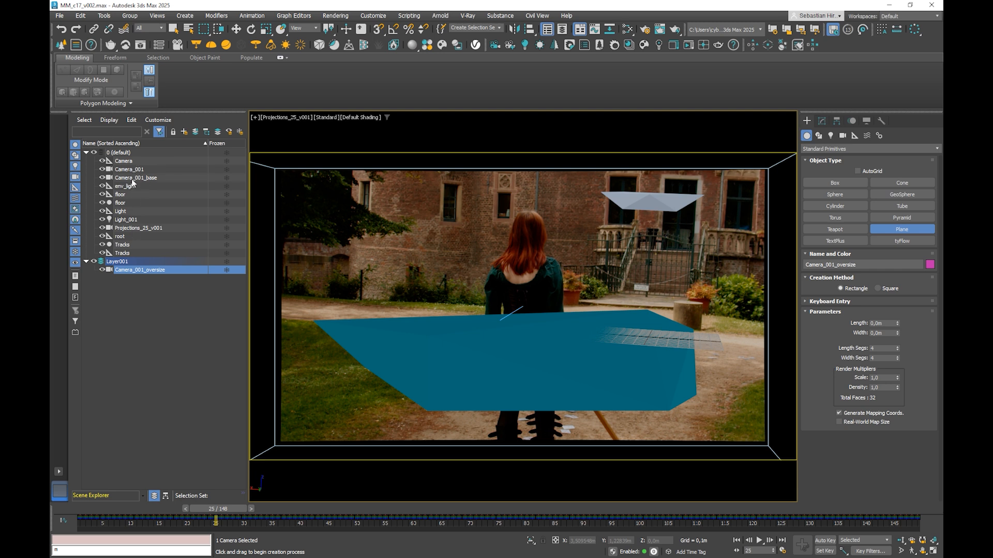
{"action": "left_click", "coordinate": [137, 228]}
{"action": "left_click_drag", "start_coordinate": [138, 177], "coordinate": [121, 262], "text": "ctrl"}
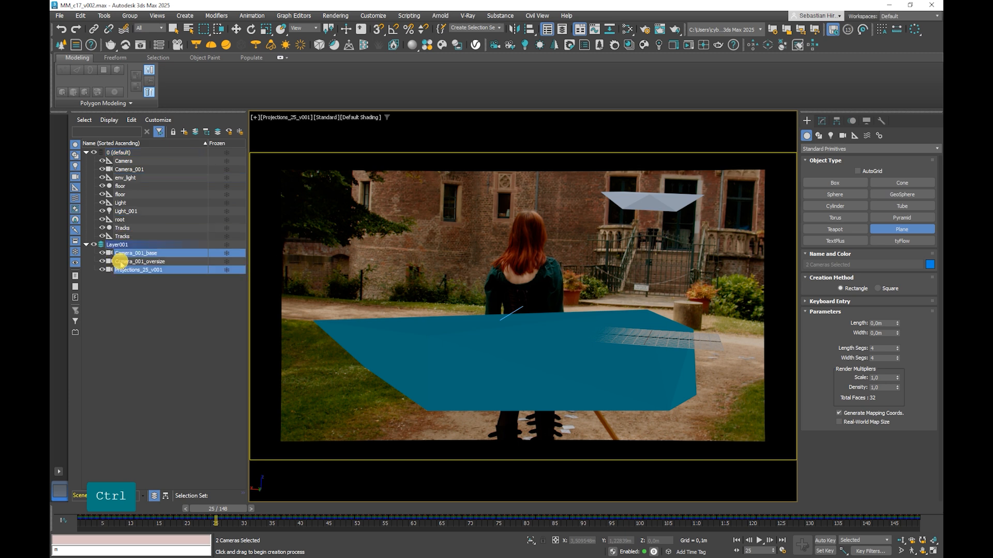
{"action": "left_click", "coordinate": [160, 297]}
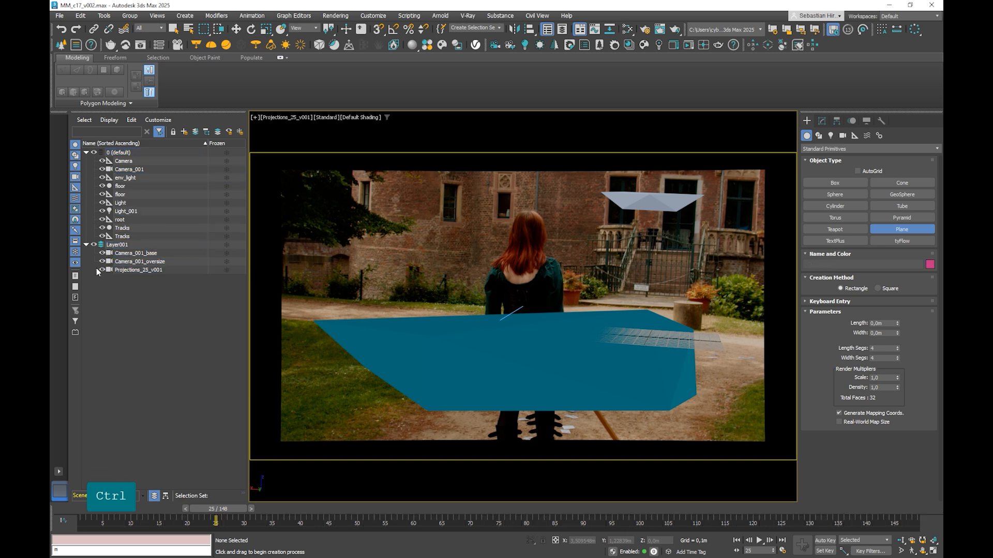
{"action": "left_click", "coordinate": [94, 152]}
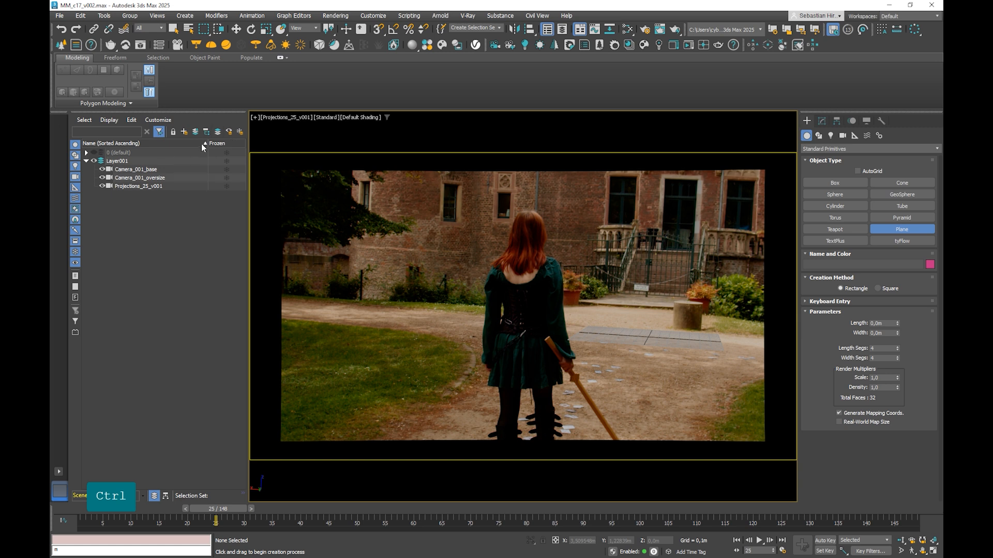
Step: Add a second layer and draw a ground plane about 2.3 m wide along the path in it
{"action": "left_click", "coordinate": [184, 132]}
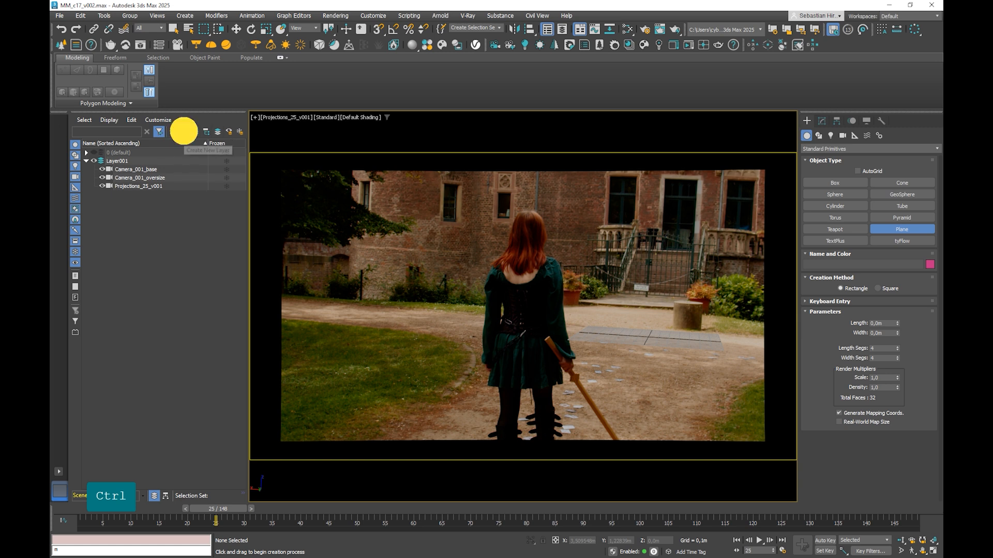
{"action": "left_click", "coordinate": [117, 212]}
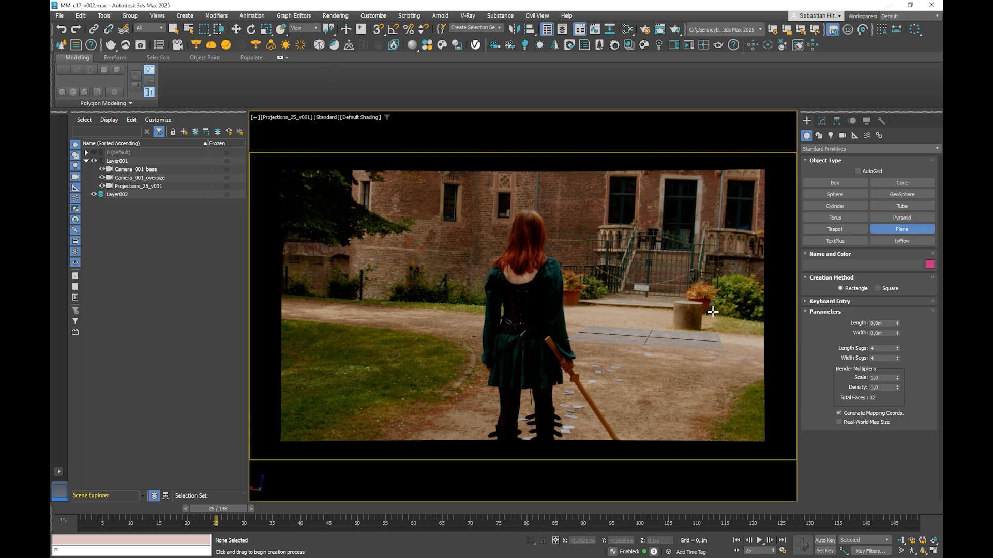
{"action": "left_click_drag", "start_coordinate": [712, 311], "coordinate": [181, 447]}
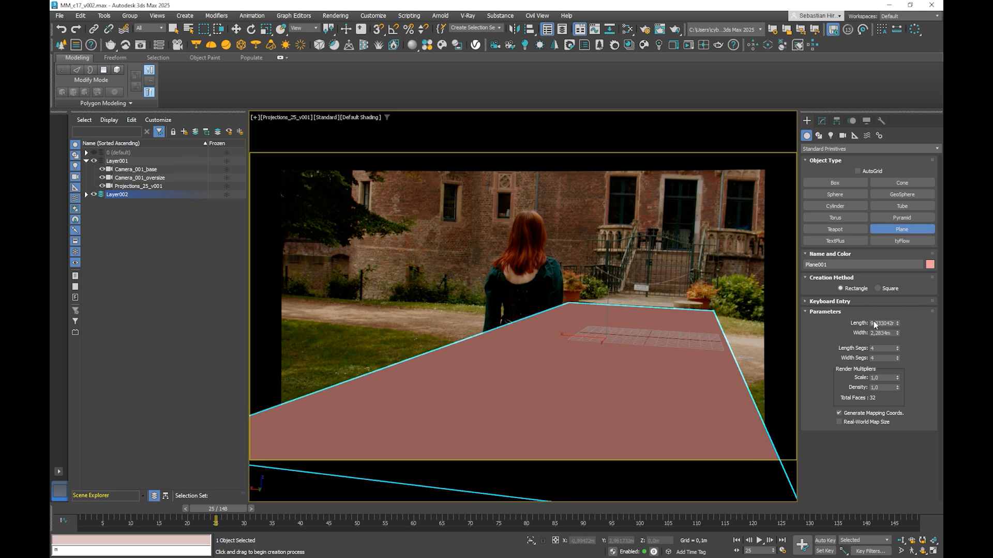
Step: Widen the ground plane to about 13.7 m, display its edged faces, and give it 59 length and 84 width segments
{"action": "left_click_drag", "start_coordinate": [898, 333], "coordinate": [929, 93]}
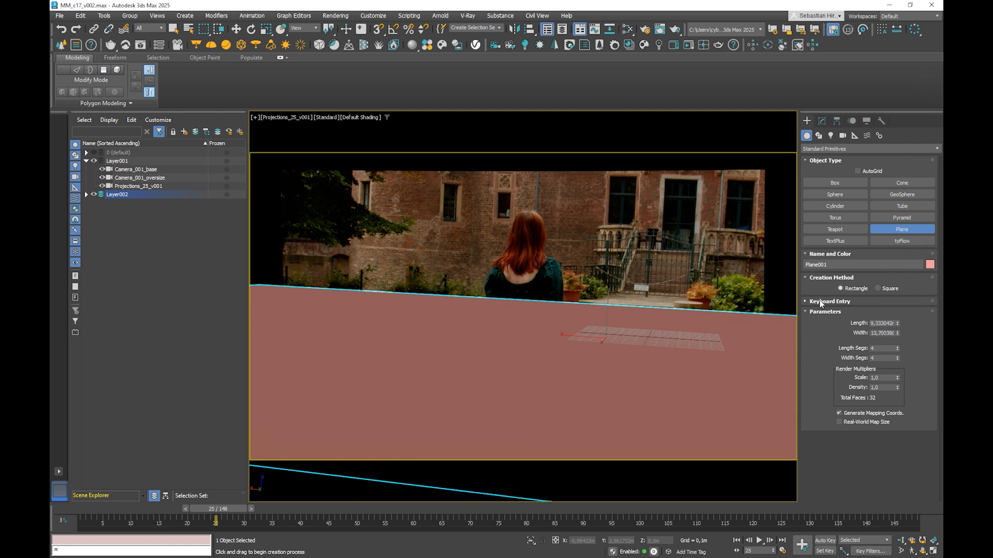
{"action": "left_click", "coordinate": [822, 121]}
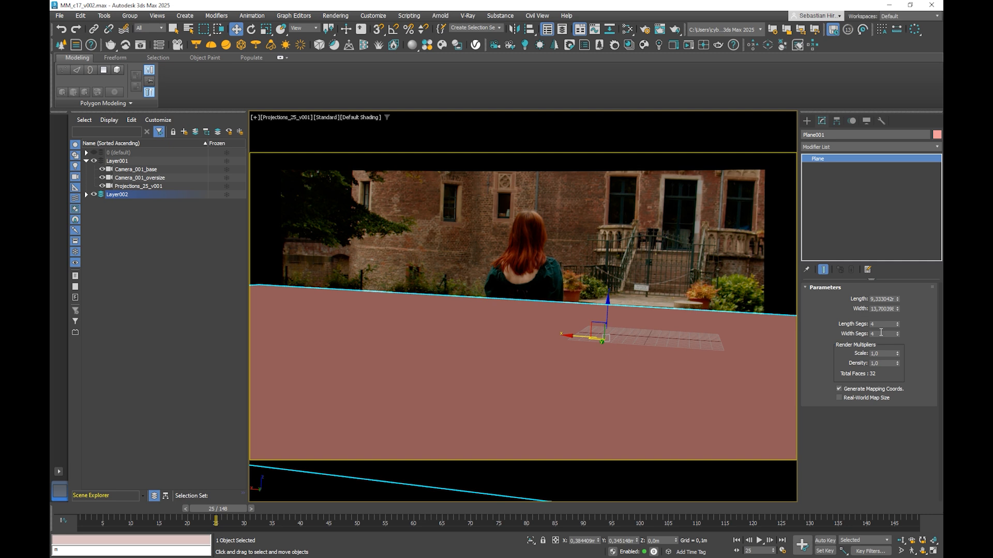
{"action": "key", "text": "F4"}
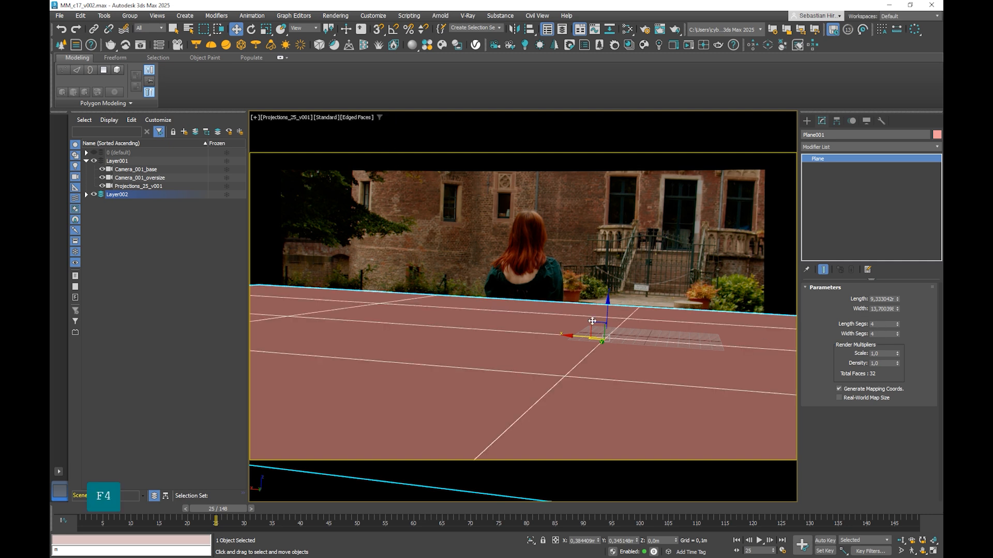
{"action": "left_click_drag", "start_coordinate": [898, 325], "coordinate": [897, 297]}
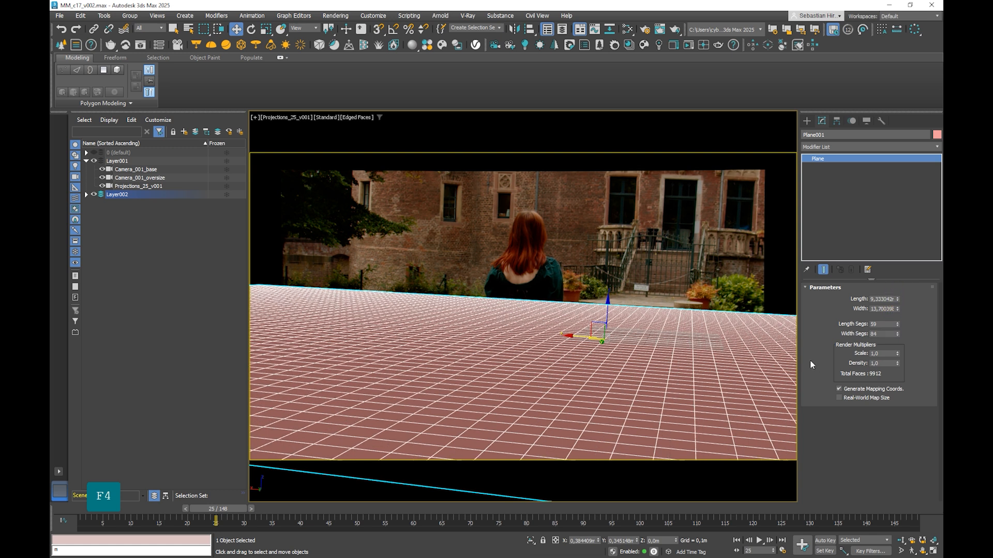
Step: Add an Edit Poly modifier on top of the ground plane
{"action": "left_click", "coordinate": [847, 147]}
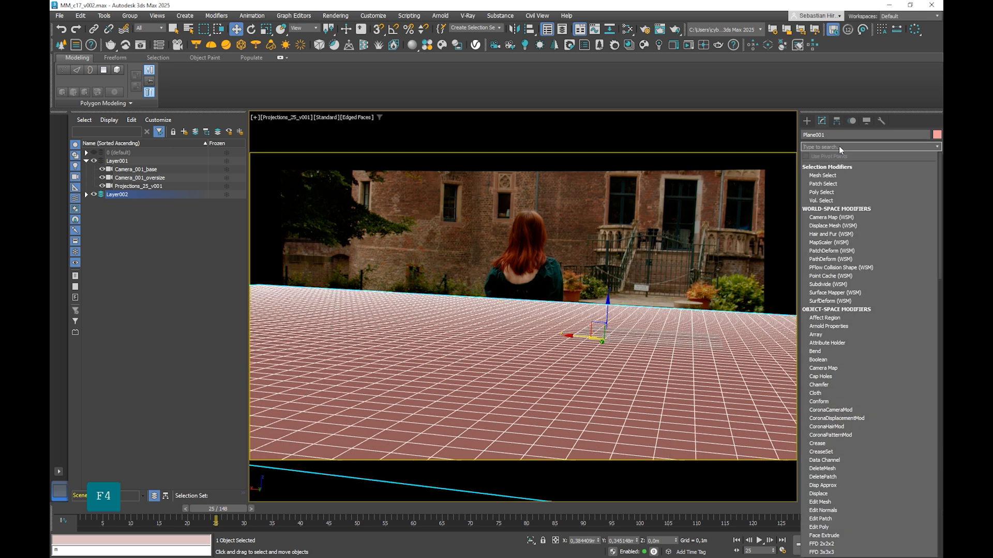
{"action": "left_click", "coordinate": [845, 145]}
{"action": "left_click", "coordinate": [845, 145]}
{"action": "type", "text": "ed"}
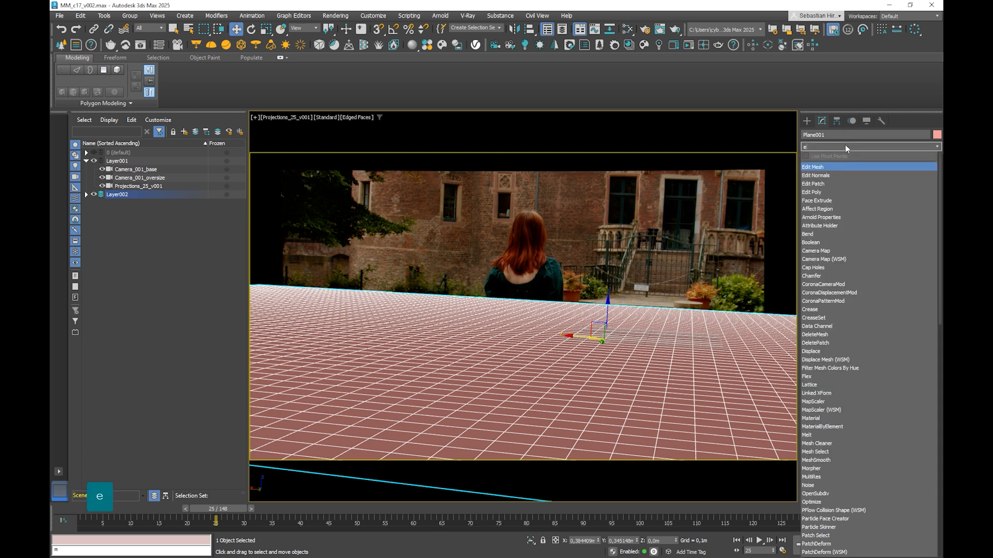
{"action": "left_click", "coordinate": [817, 192]}
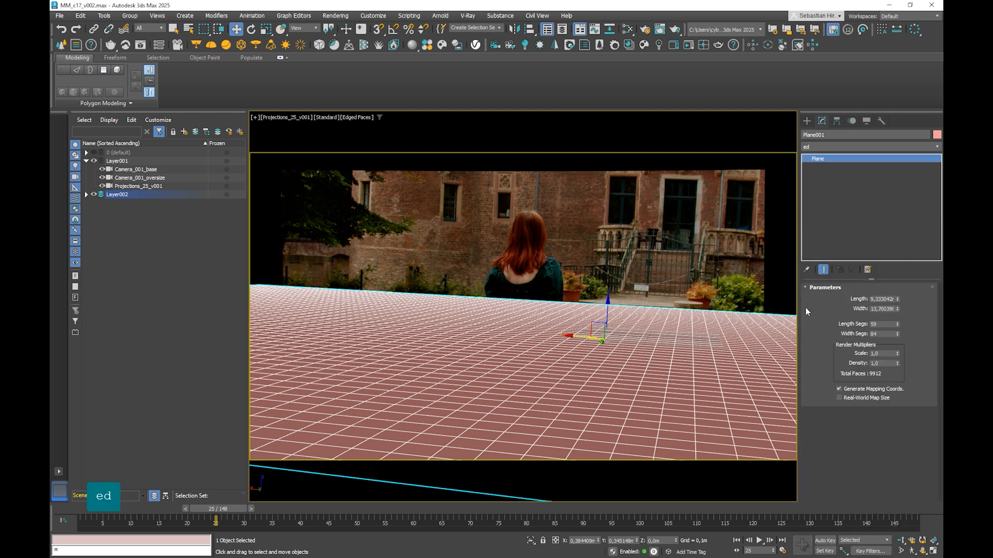
Step: Extrude the ground plane's far border edges straight up past the top of the camera frame to form a back wall
{"action": "left_click", "coordinate": [856, 361]}
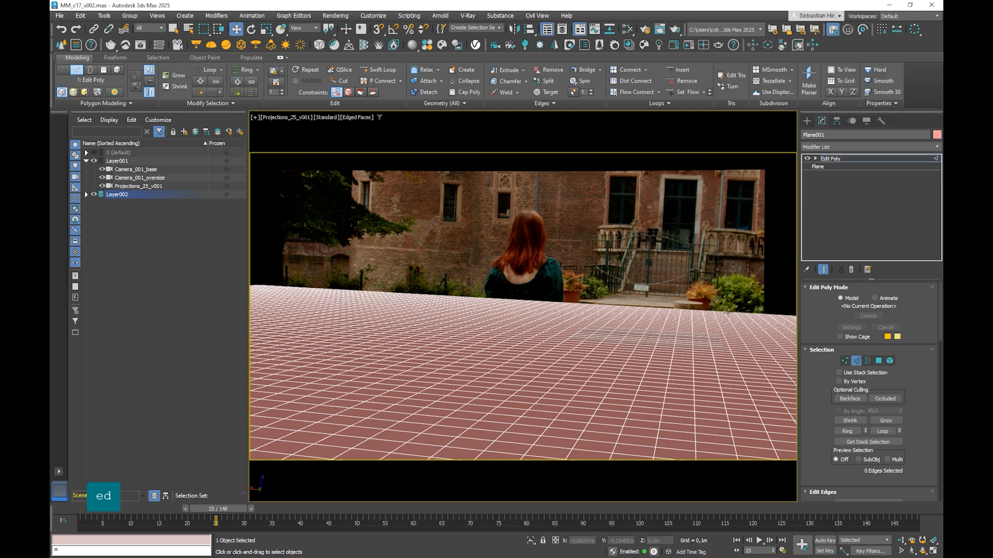
{"action": "double_click", "coordinate": [727, 311]}
{"action": "left_click_drag", "start_coordinate": [637, 292], "coordinate": [646, 112], "text": "shift"}
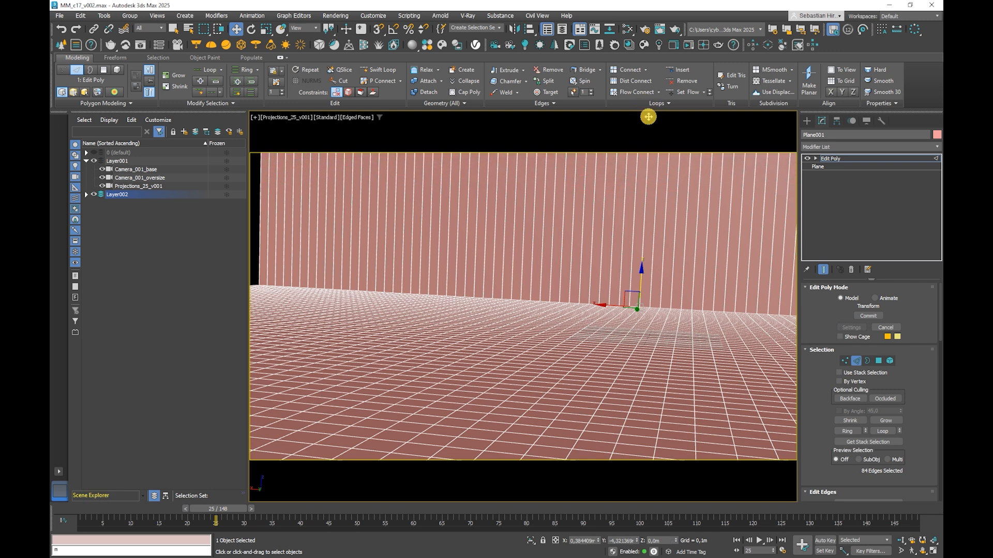
Step: In the perspective view, extend the side border edges of both ground and wall outward by about 0.8 m
{"action": "left_click", "coordinate": [260, 263], "text": "shift"}
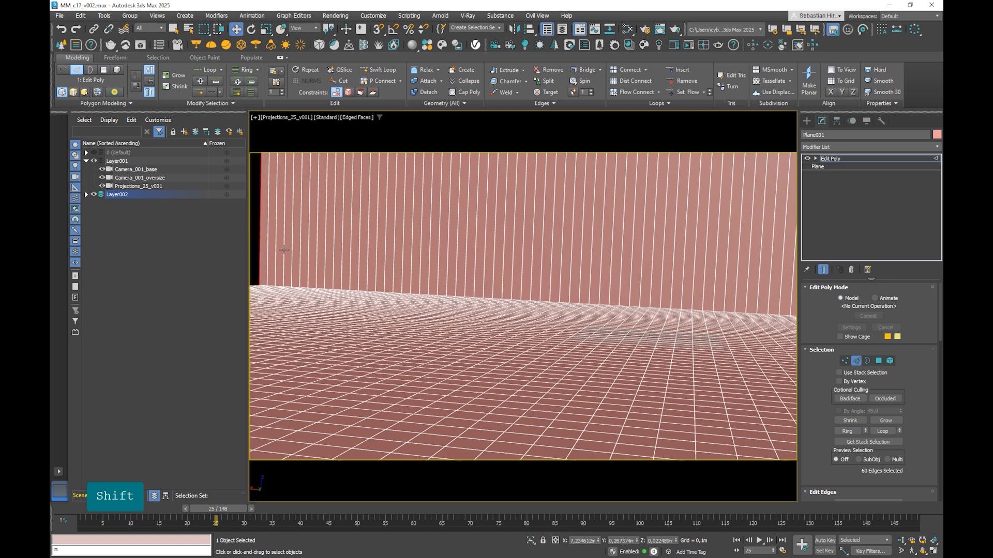
{"action": "key", "text": "p"}
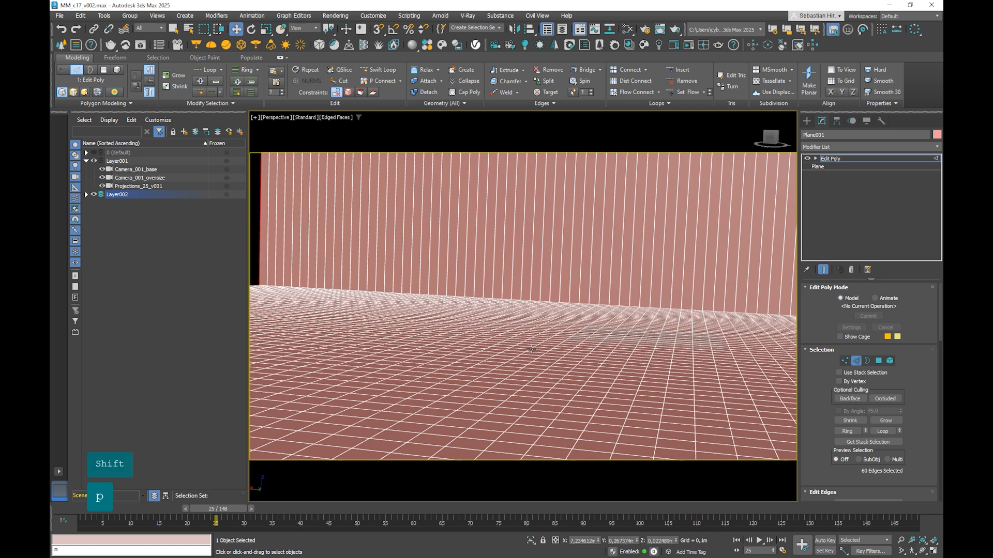
{"action": "scroll", "coordinate": [547, 359], "scroll_direction": "down", "scroll_amount": 5}
{"action": "middle_click_drag", "start_coordinate": [526, 332], "coordinate": [363, 319], "text": "alt"}
{"action": "left_click_drag", "start_coordinate": [298, 334], "coordinate": [261, 334]}
{"action": "middle_click_drag", "start_coordinate": [577, 303], "coordinate": [640, 324]}
{"action": "scroll", "coordinate": [585, 316], "scroll_direction": "down", "scroll_amount": 3}
Step: Select all vertical edges of the back wall and widen the command panel to show the edge editing options
{"action": "left_click_drag", "start_coordinate": [644, 226], "coordinate": [330, 237]}
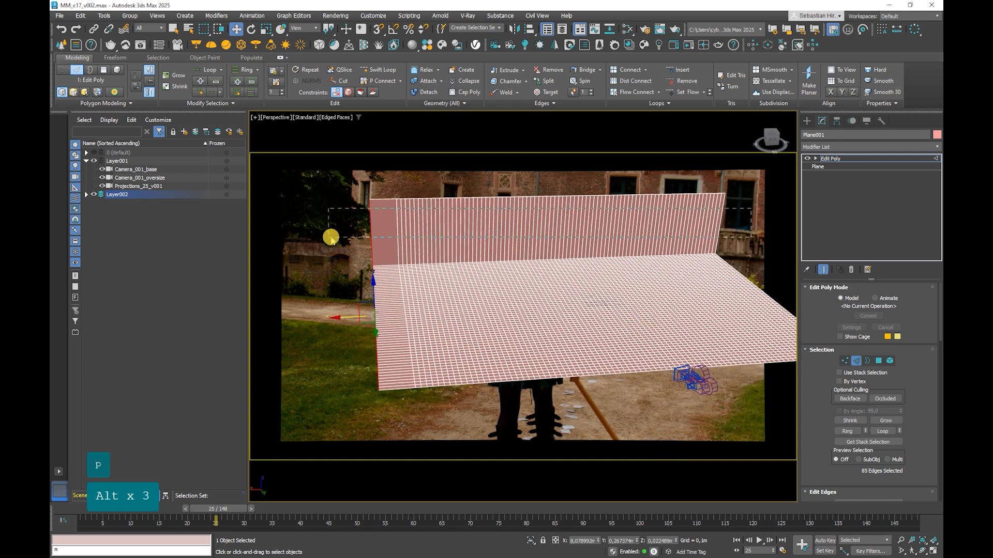
{"action": "middle_click_drag", "start_coordinate": [619, 259], "coordinate": [849, 421], "text": "alt"}
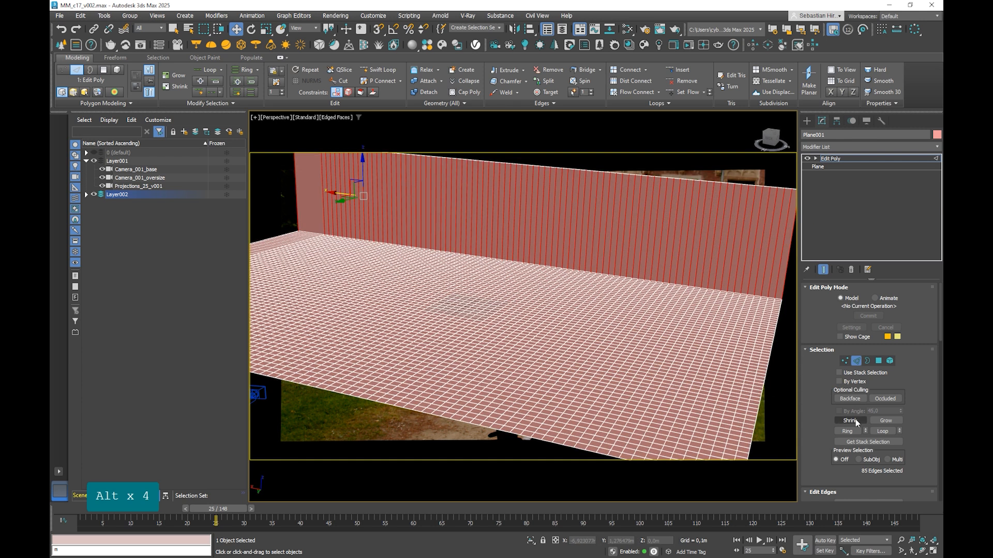
{"action": "left_click_drag", "start_coordinate": [799, 315], "coordinate": [767, 316]}
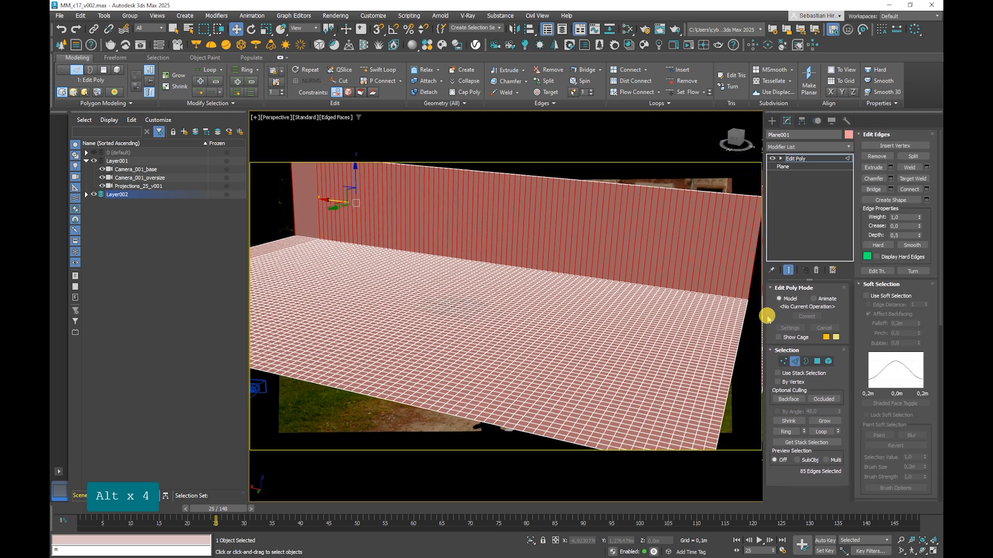
Step: Try to connect the wall's vertical edges with a single horizontal edge loop, and undo it
{"action": "left_click", "coordinate": [909, 189]}
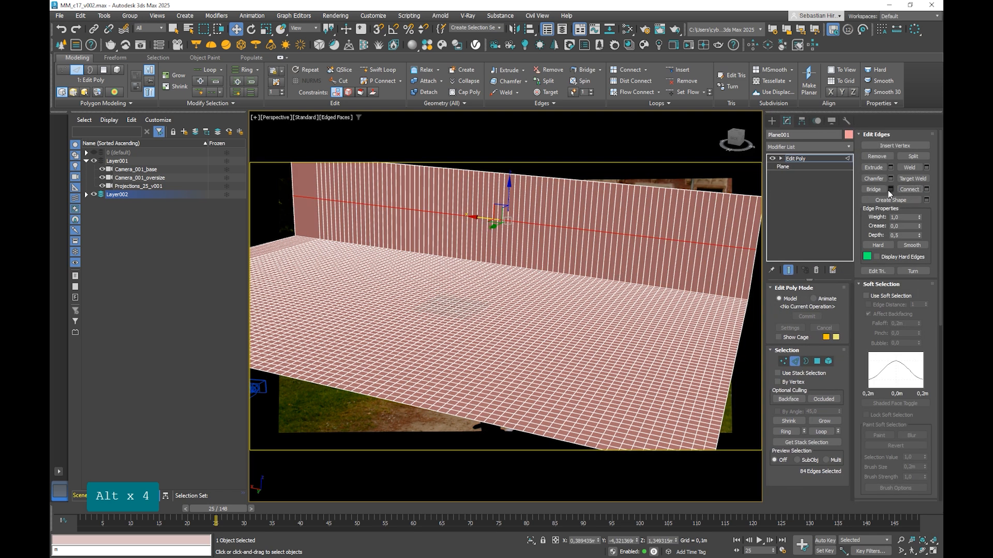
{"action": "key", "text": "ctrl+z"}
{"action": "left_click", "coordinate": [926, 189]}
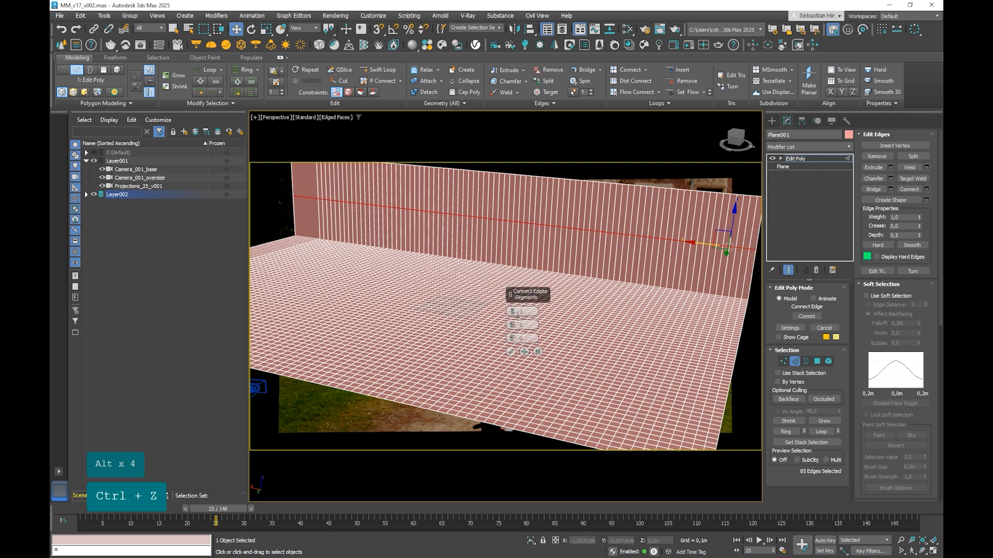
{"action": "left_click_drag", "start_coordinate": [512, 315], "coordinate": [521, 284]}
{"action": "right_click", "coordinate": [512, 314]}
{"action": "left_click", "coordinate": [510, 351]}
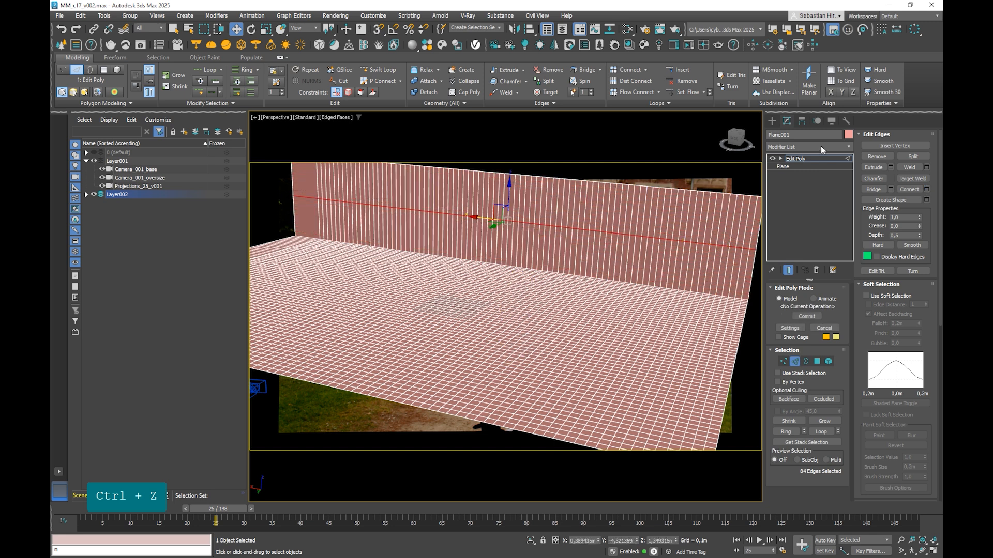
{"action": "left_click", "coordinate": [797, 156]}
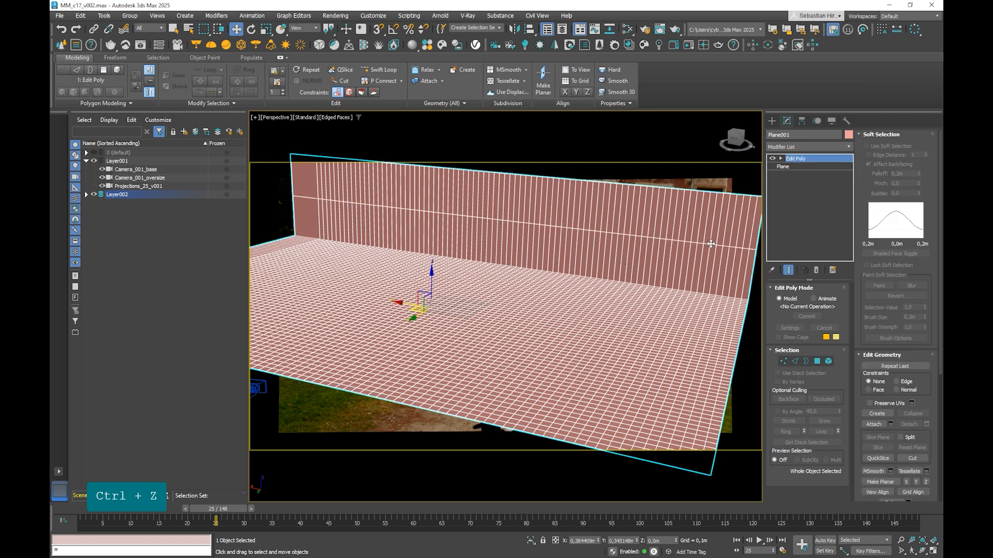
{"action": "key", "text": "ctrl+z"}
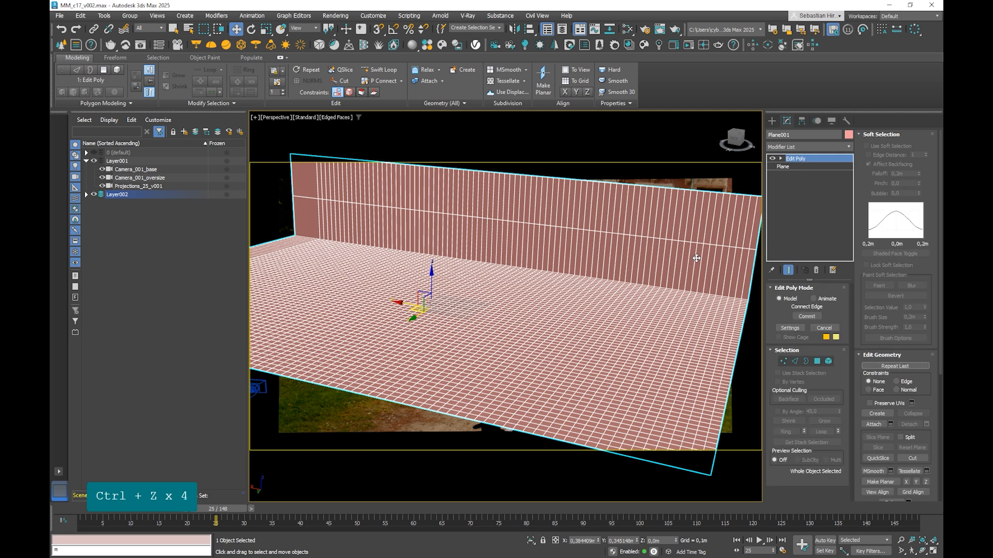
Step: Connect the wall's vertical edges with many evenly spaced segments roughly matching the ground grid, and leave edge editing
{"action": "left_click", "coordinate": [795, 362]}
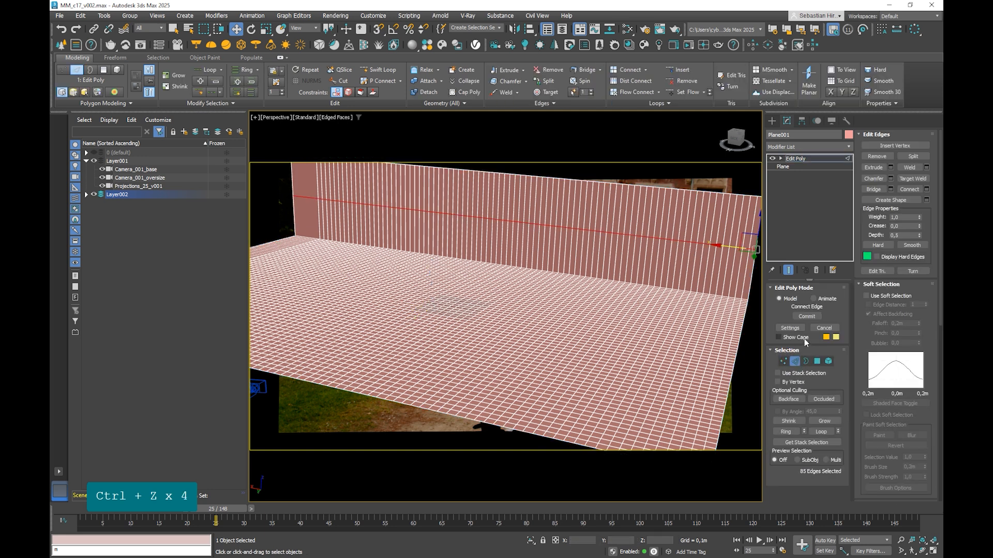
{"action": "left_click", "coordinate": [927, 189], "text": "ctrl"}
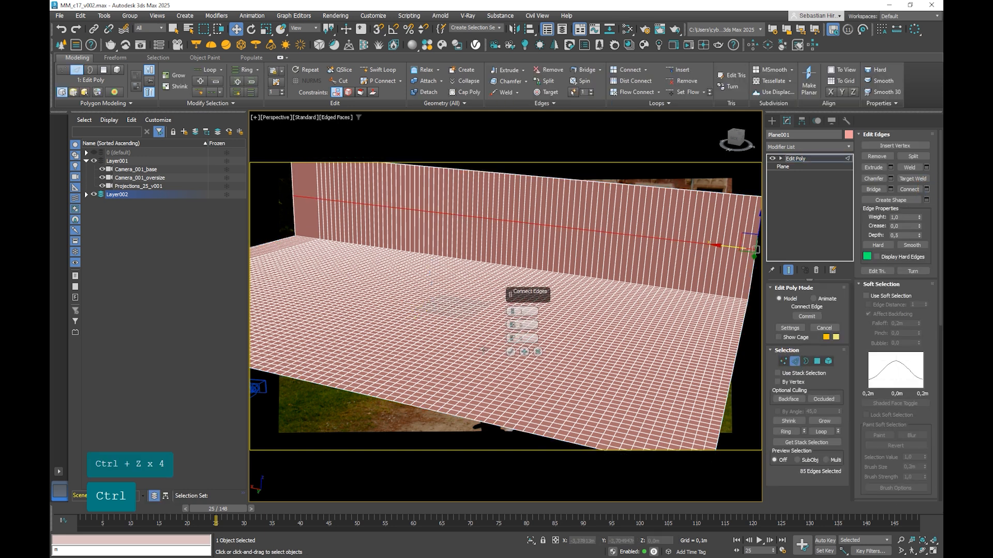
{"action": "left_click_drag", "start_coordinate": [514, 312], "coordinate": [510, 311]}
{"action": "left_click", "coordinate": [510, 352]}
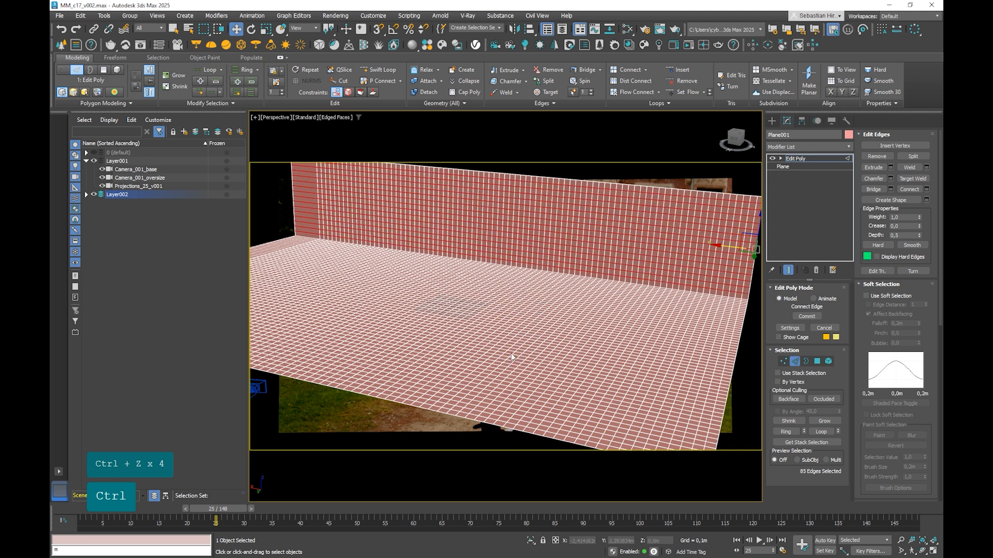
{"action": "left_click", "coordinate": [798, 160]}
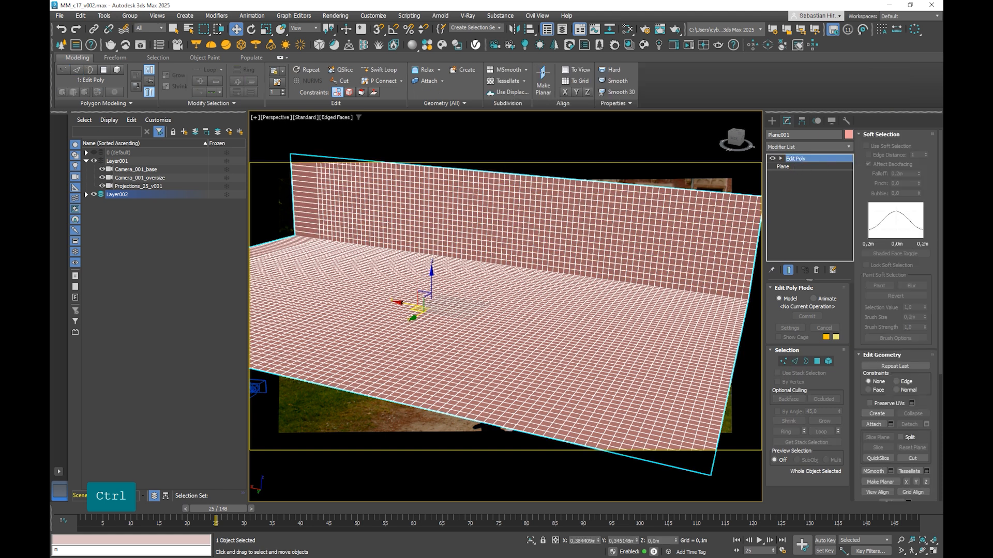
{"action": "key", "text": "c"}
{"action": "key", "text": "c"}
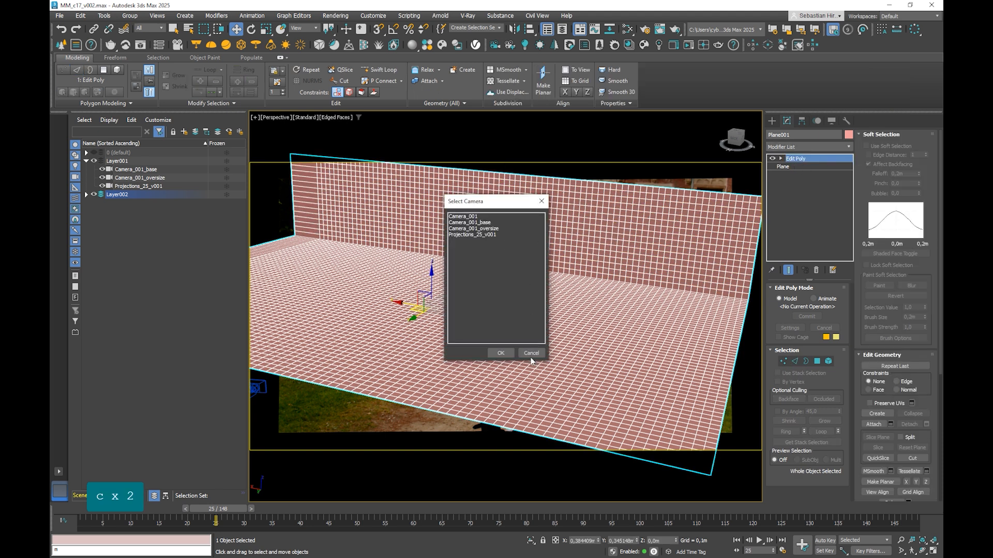
{"action": "left_click", "coordinate": [530, 355]}
Step: Find the Camera Map Per Pixel map in the Slate Material Editor and add it as a node beside the plate bitmaps
{"action": "key", "text": "m"}
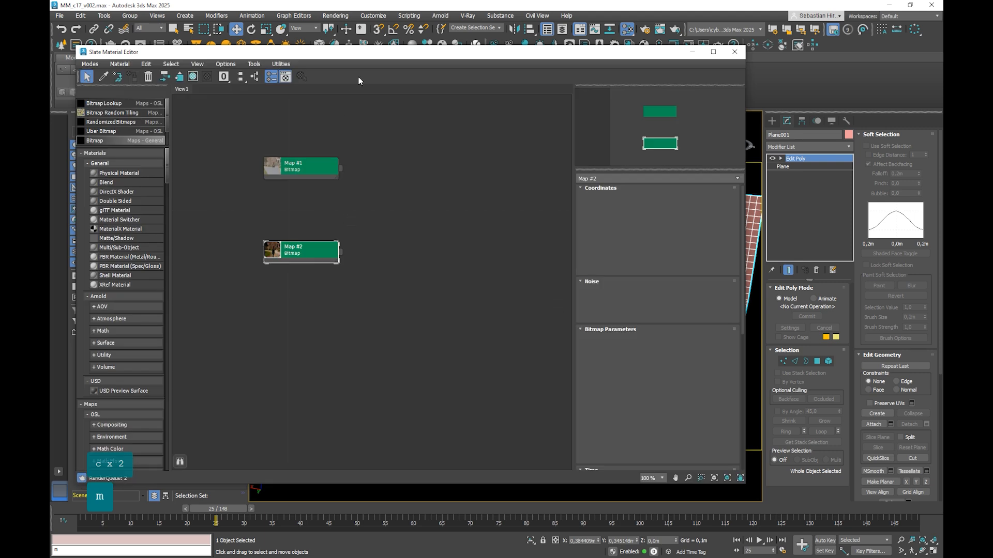
{"action": "left_click_drag", "start_coordinate": [375, 52], "coordinate": [521, 39]}
{"action": "left_click", "coordinate": [277, 85]}
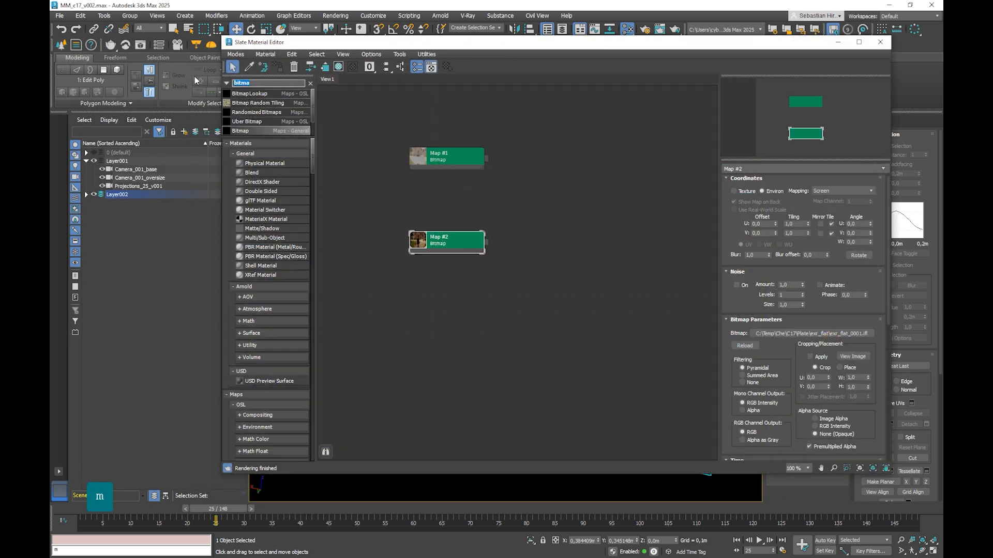
{"action": "type", "text": "map"}
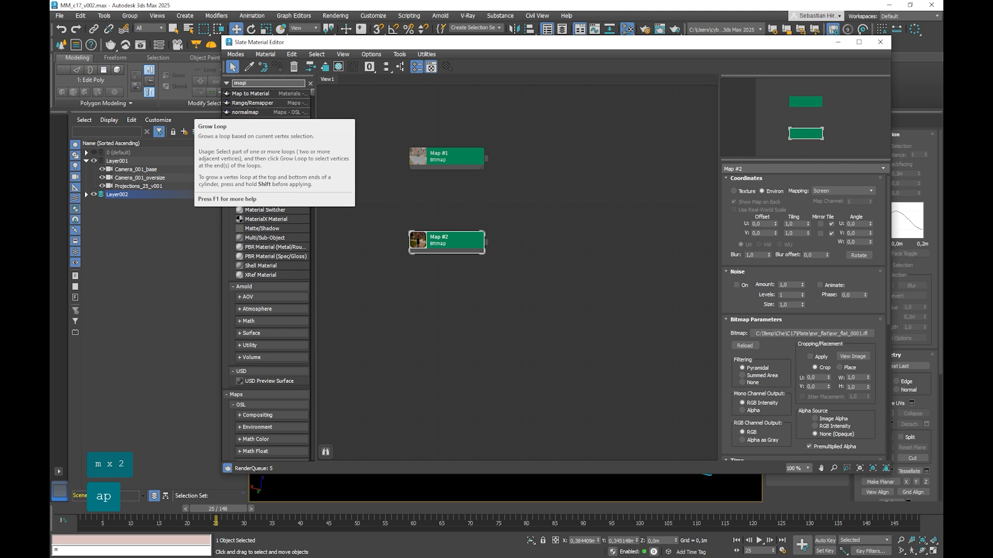
{"action": "key", "text": "BackSpace"}
{"action": "key", "text": "BackSpace"}
{"action": "key", "text": "BackSpace"}
{"action": "key", "text": "BackSpace"}
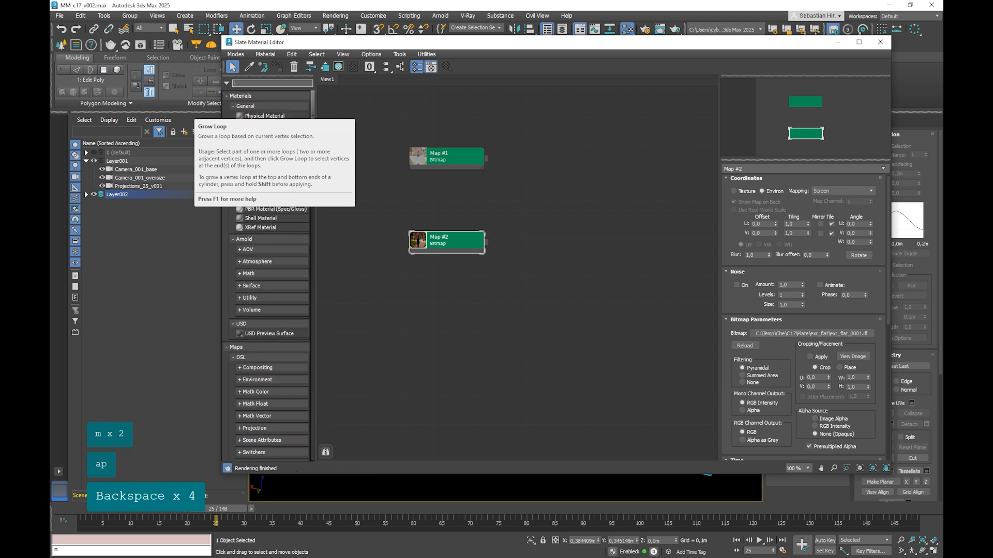
{"action": "type", "text": "cam"}
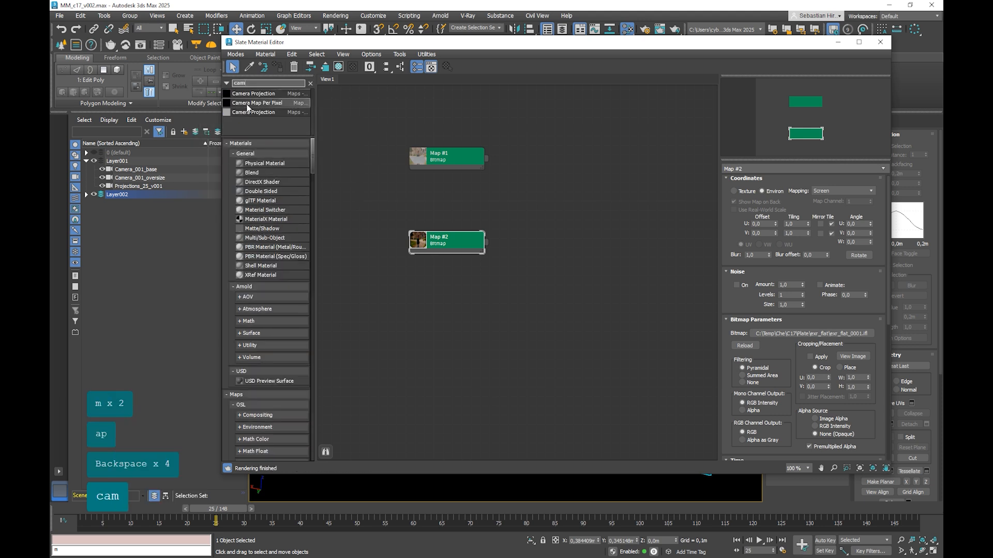
{"action": "left_click_drag", "start_coordinate": [247, 107], "coordinate": [574, 215]}
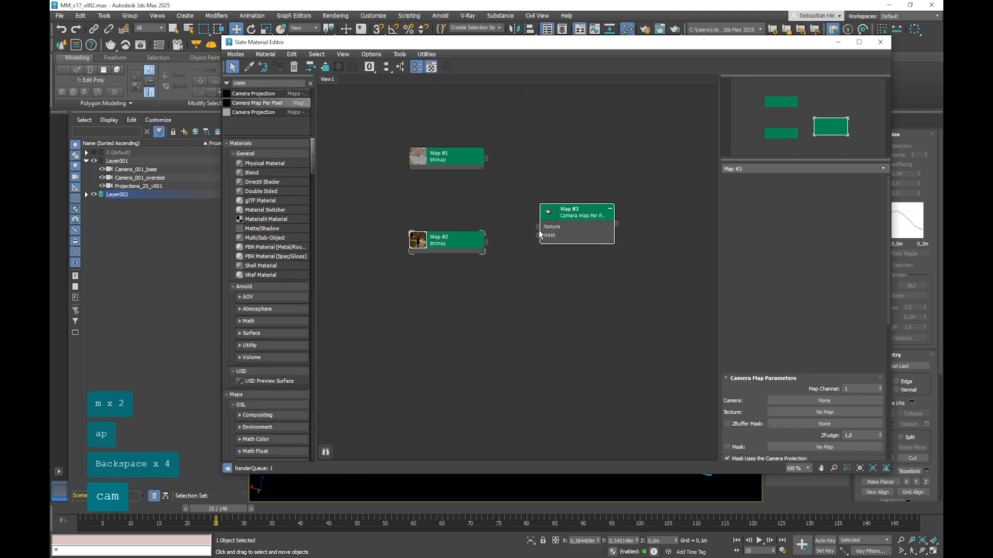
Step: Set the blur of the plate bitmap Map #2 to 0.01
{"action": "left_click", "coordinate": [480, 246]}
{"action": "double_click", "coordinate": [458, 238]}
{"action": "left_click_drag", "start_coordinate": [457, 236], "coordinate": [457, 226]}
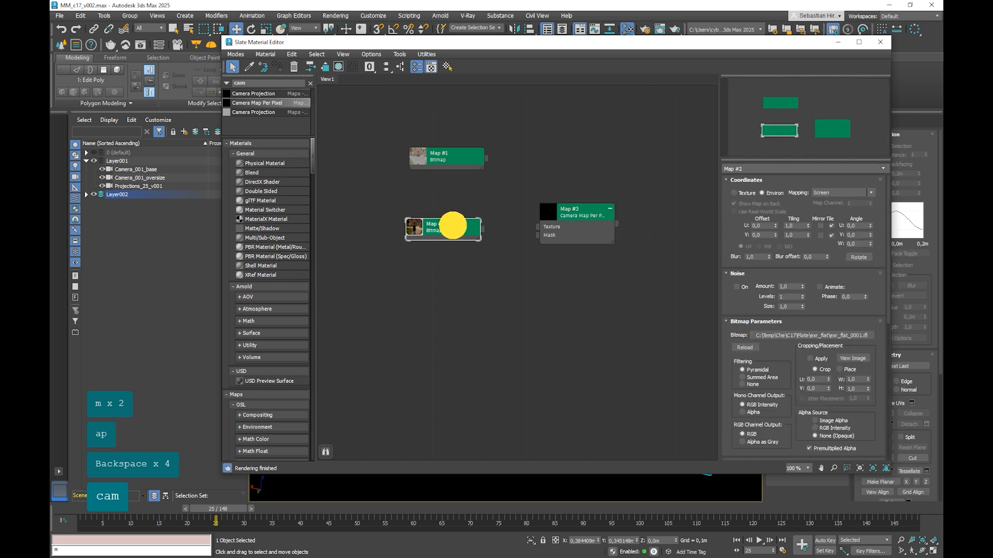
{"action": "left_click_drag", "start_coordinate": [760, 257], "coordinate": [731, 257]}
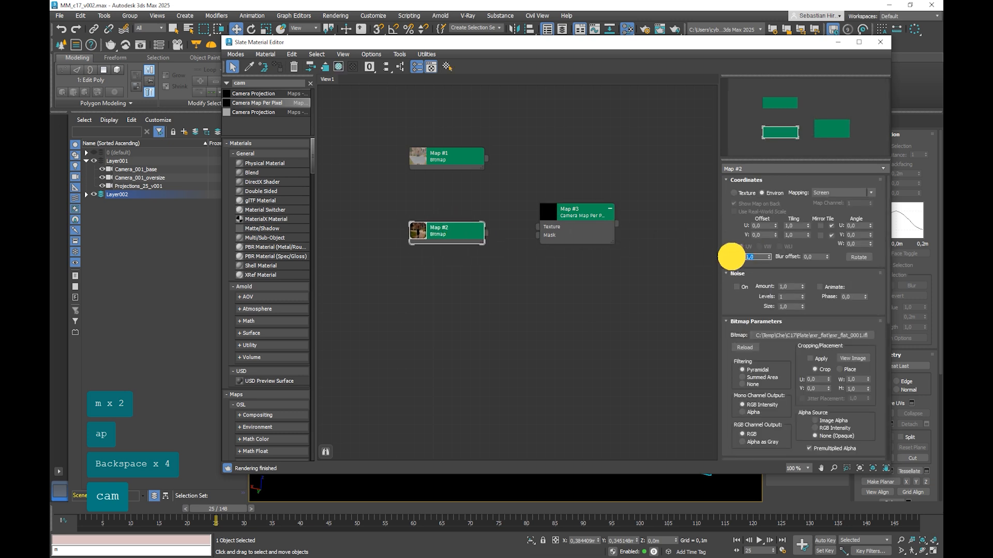
{"action": "right_click", "coordinate": [769, 257]}
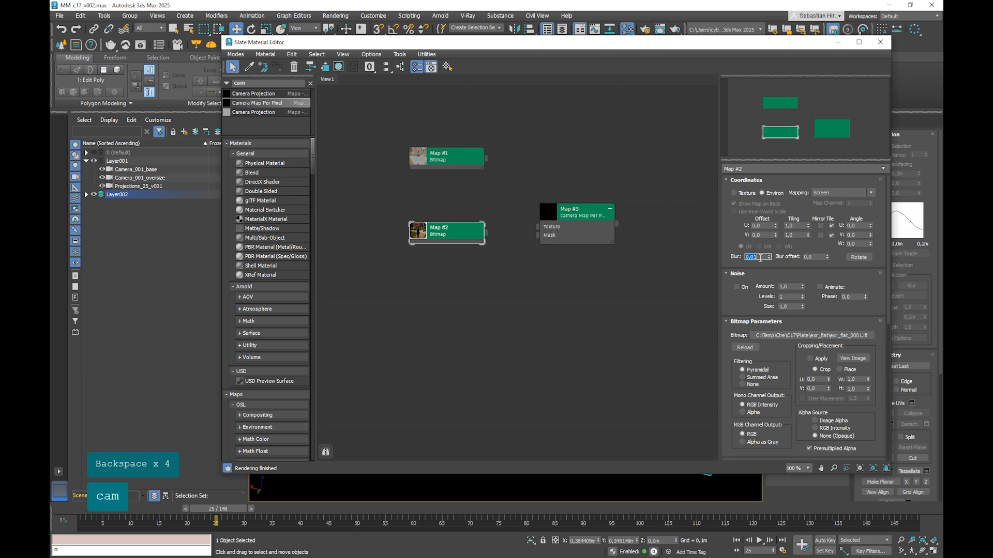
Step: Connect Map #2 to the Texture input of the Camera Map Per Pixel node and space the two nodes apart
{"action": "left_click_drag", "start_coordinate": [486, 233], "coordinate": [538, 226]}
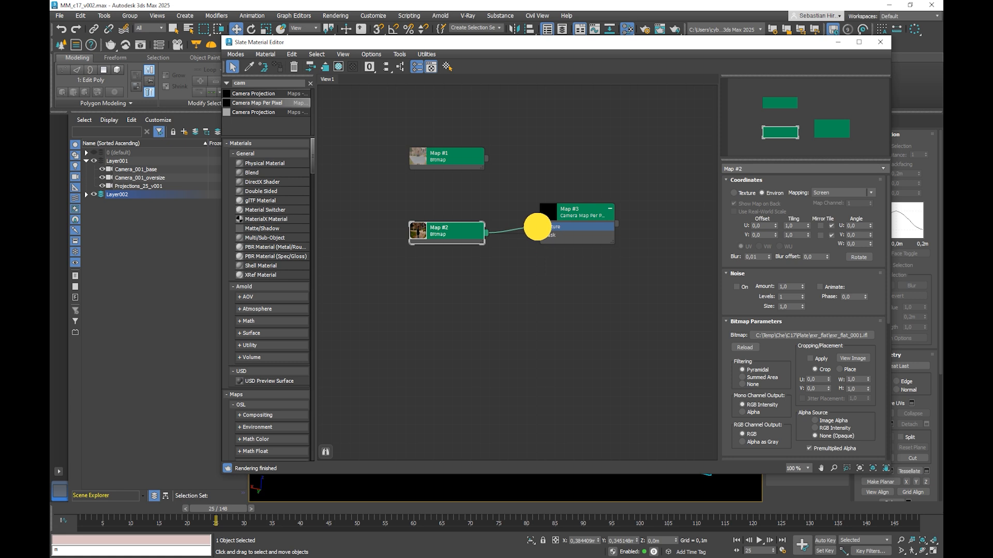
{"action": "mouse_move", "coordinate": [537, 226]}
{"action": "left_mouse_down"}
{"action": "mouse_move", "coordinate": [532, 237]}
{"action": "mouse_move", "coordinate": [540, 226]}
{"action": "left_mouse_up"}
{"action": "left_click_drag", "start_coordinate": [564, 208], "coordinate": [591, 207]}
{"action": "left_click_drag", "start_coordinate": [465, 231], "coordinate": [437, 221]}
{"action": "left_click_drag", "start_coordinate": [584, 215], "coordinate": [547, 215]}
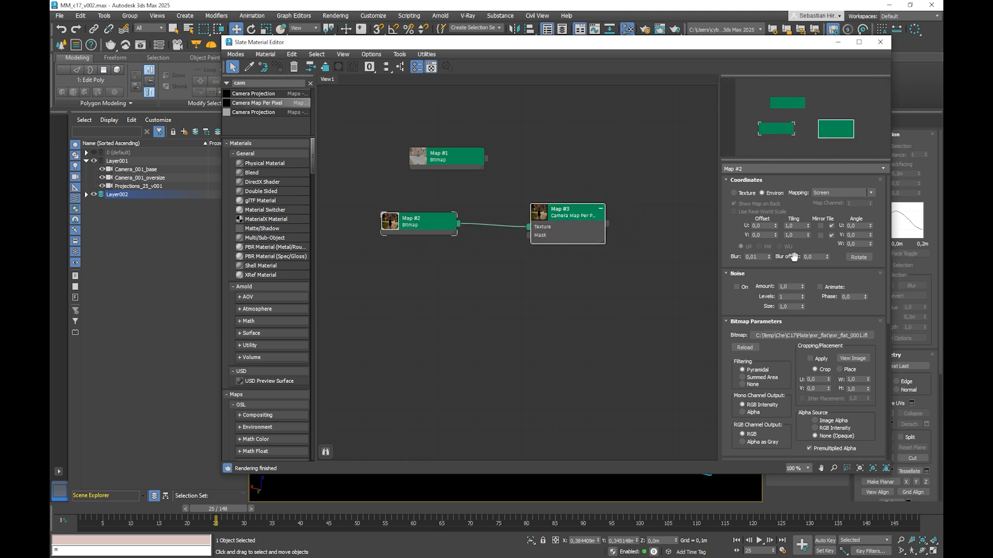
Step: Assign Camera_001_oversize as the projection camera of the Camera Map Per Pixel node and move the node slightly closer to Map #2
{"action": "double_click", "coordinate": [561, 215]}
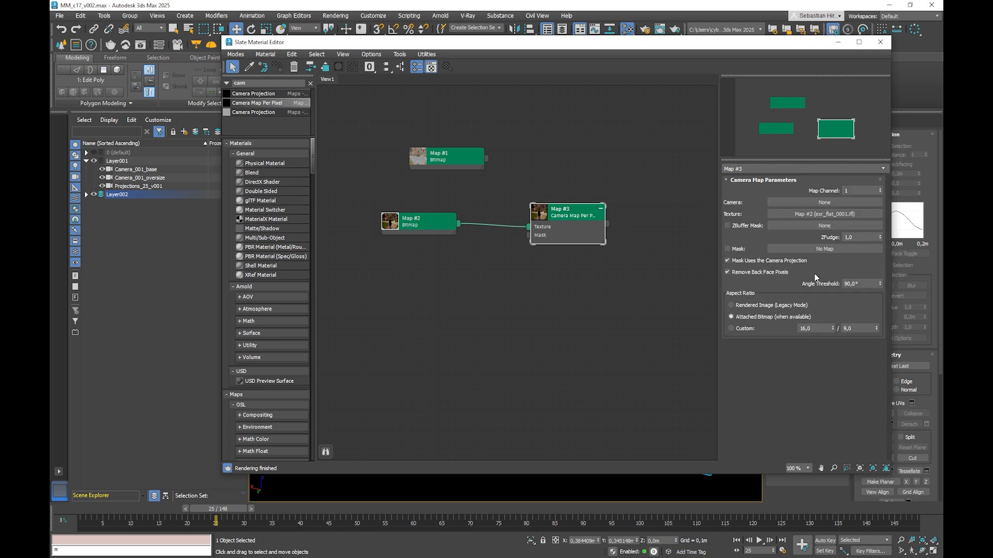
{"action": "left_click", "coordinate": [813, 203]}
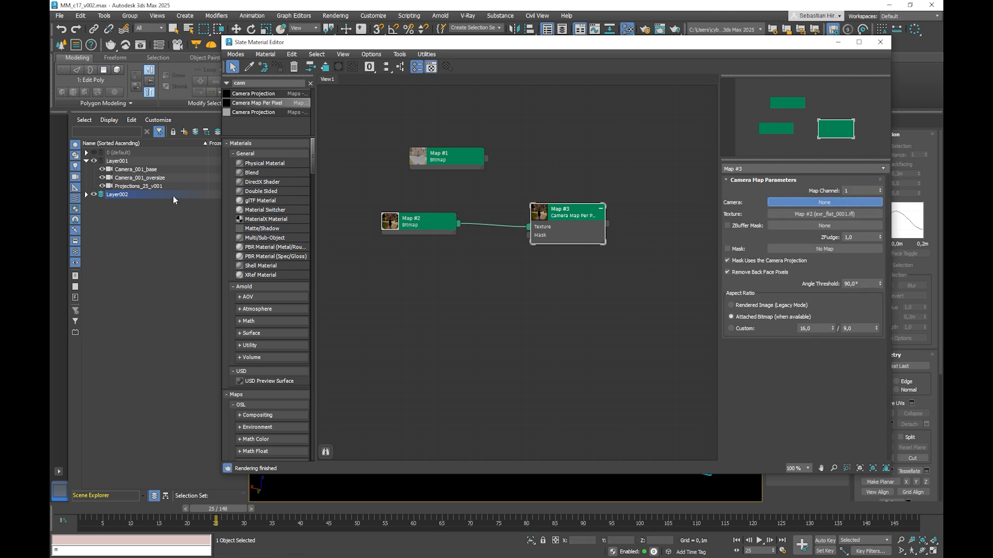
{"action": "left_click", "coordinate": [148, 178]}
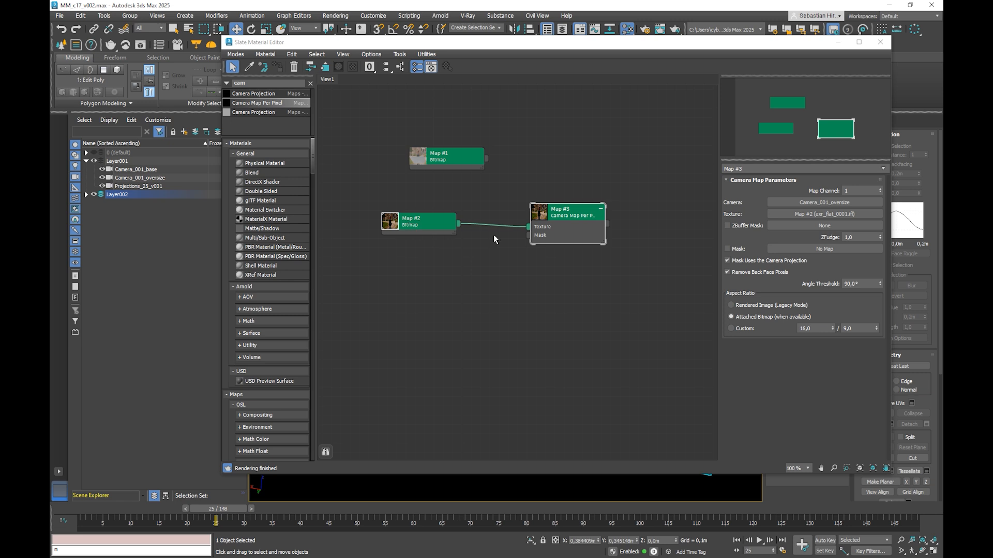
{"action": "left_click_drag", "start_coordinate": [558, 222], "coordinate": [549, 223]}
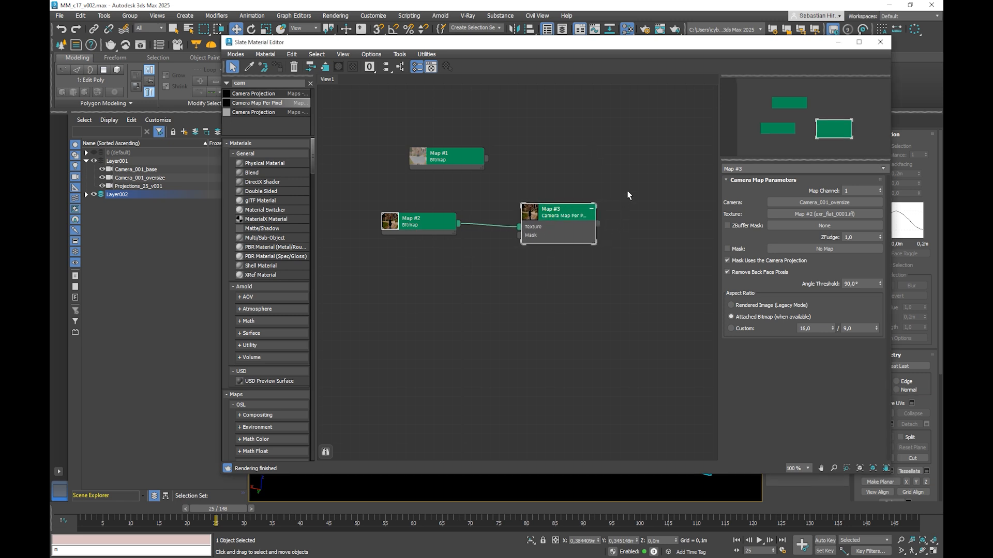
{"action": "left_click", "coordinate": [248, 83]}
{"action": "type", "text": "l"}
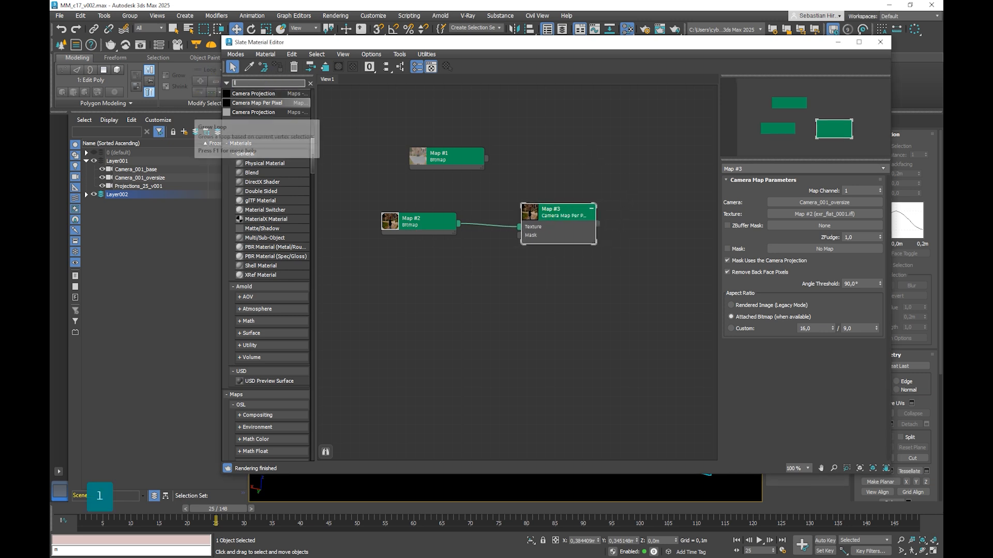
{"action": "type", "text": "ight"}
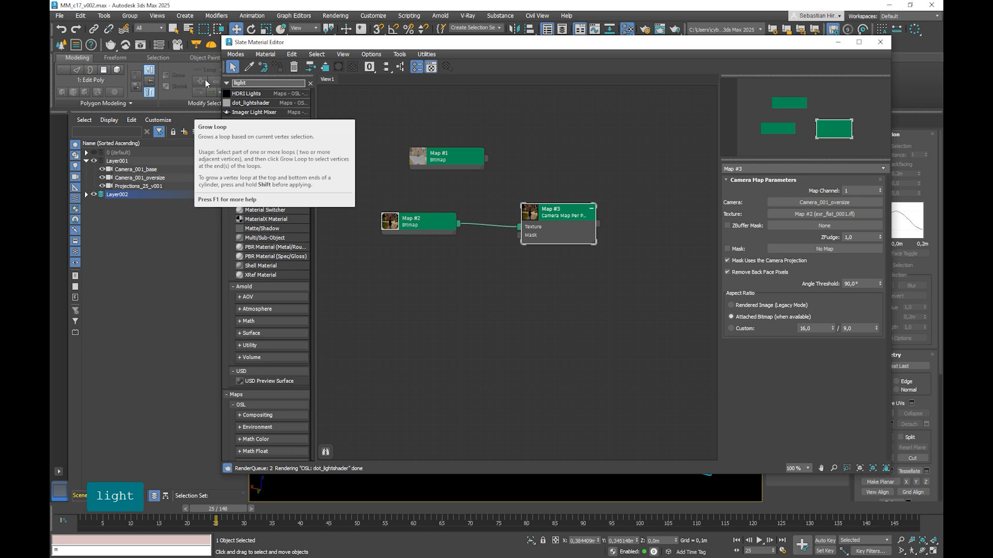
{"action": "key", "text": "BackSpace"}
{"action": "key", "text": "BackSpace"}
{"action": "key", "text": "BackSpace"}
{"action": "key", "text": "BackSpace"}
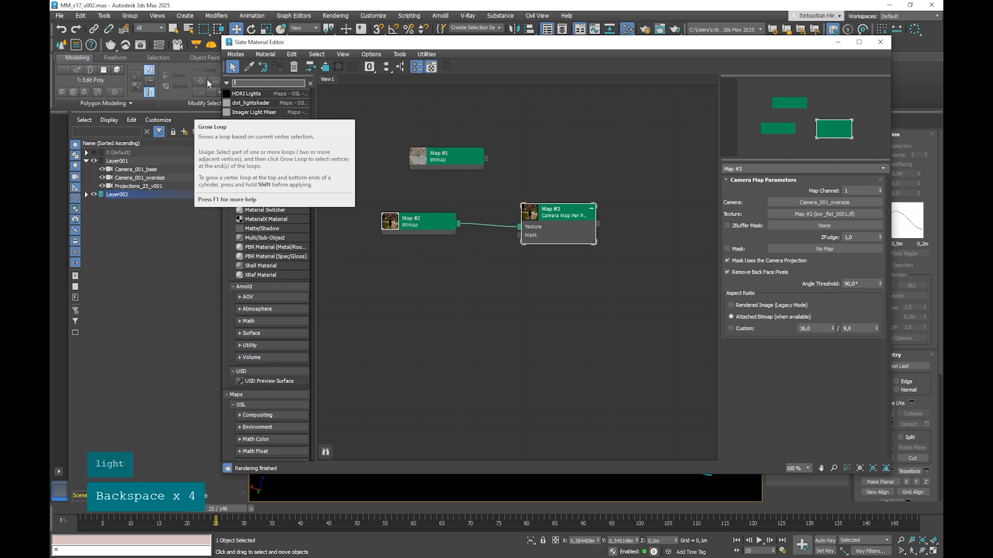
Step: Minimize the Slate Material Editor and switch the production renderer from Arnold to V-Ray 6, update 2.1
{"action": "left_click", "coordinate": [838, 46]}
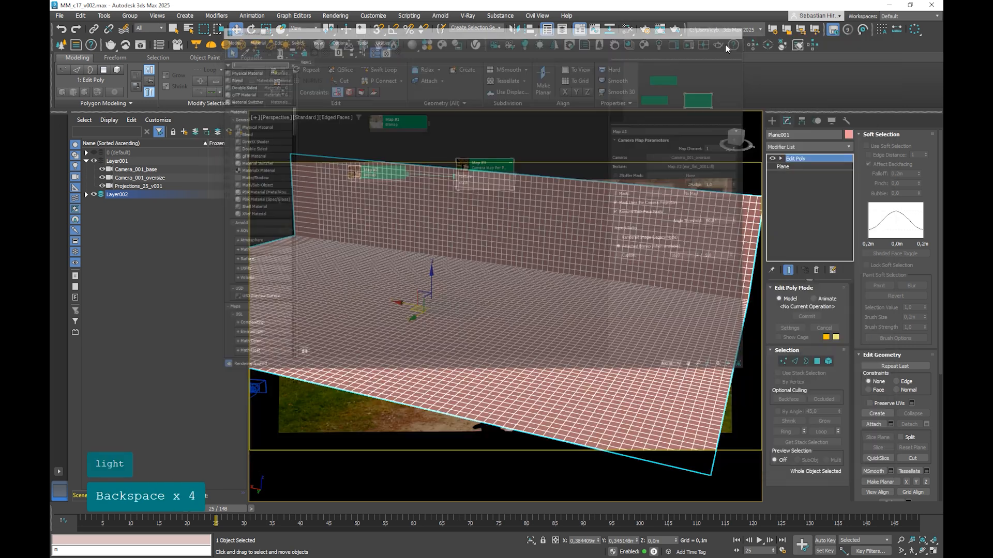
{"action": "left_click", "coordinate": [643, 31]}
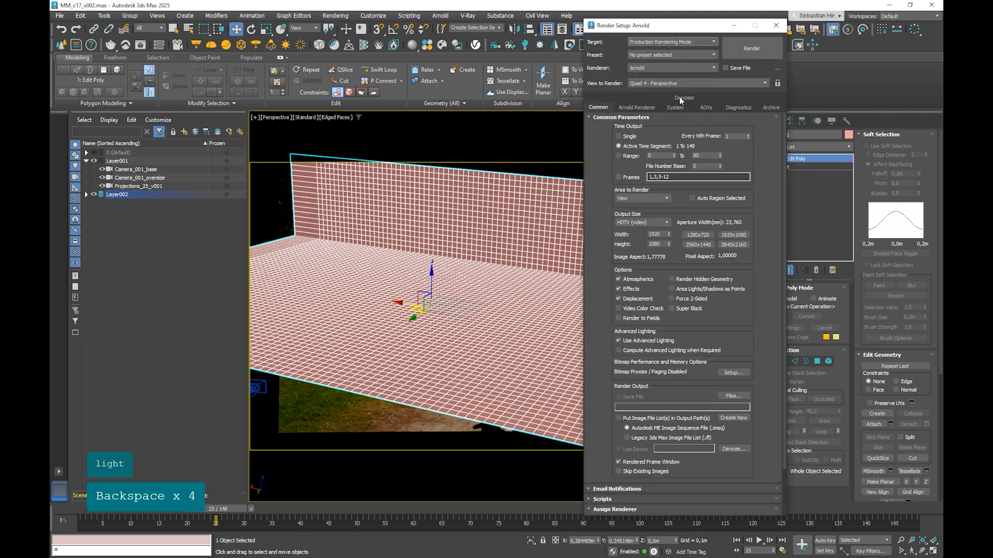
{"action": "left_click", "coordinate": [646, 69]}
{"action": "left_click", "coordinate": [643, 120]}
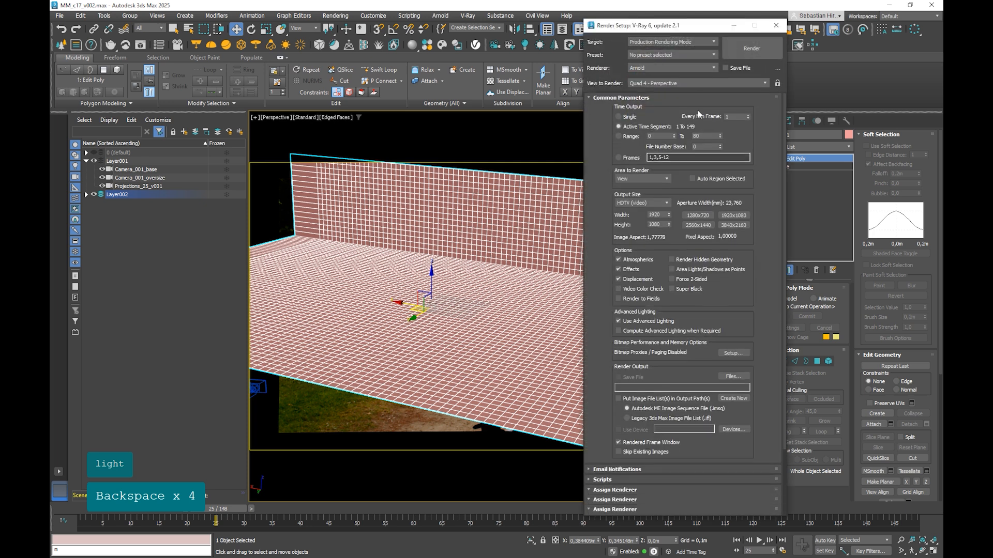
{"action": "left_click", "coordinate": [776, 26]}
Step: Reopen the Slate Material Editor and search its material and map browser for "light"
{"action": "key", "text": "m"}
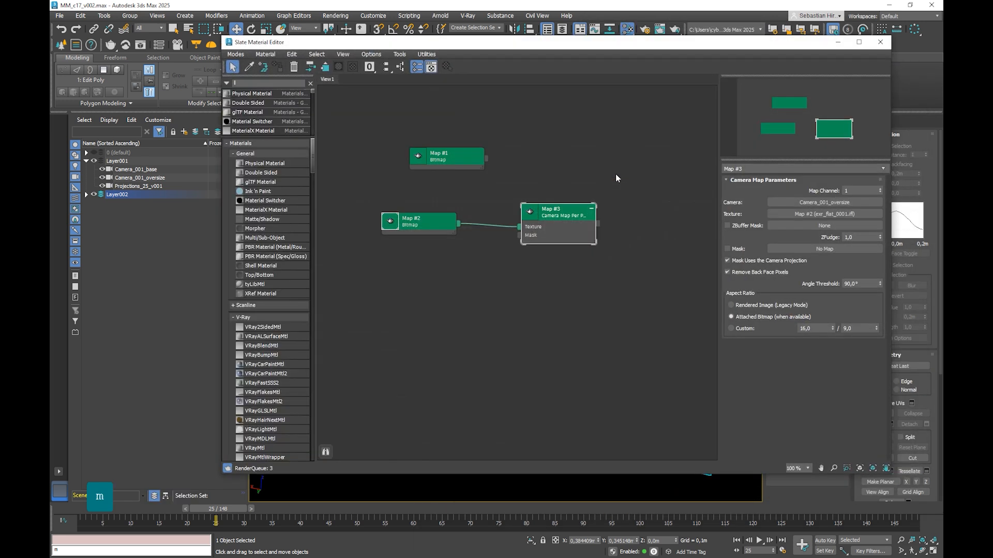
{"action": "left_click", "coordinate": [246, 83]}
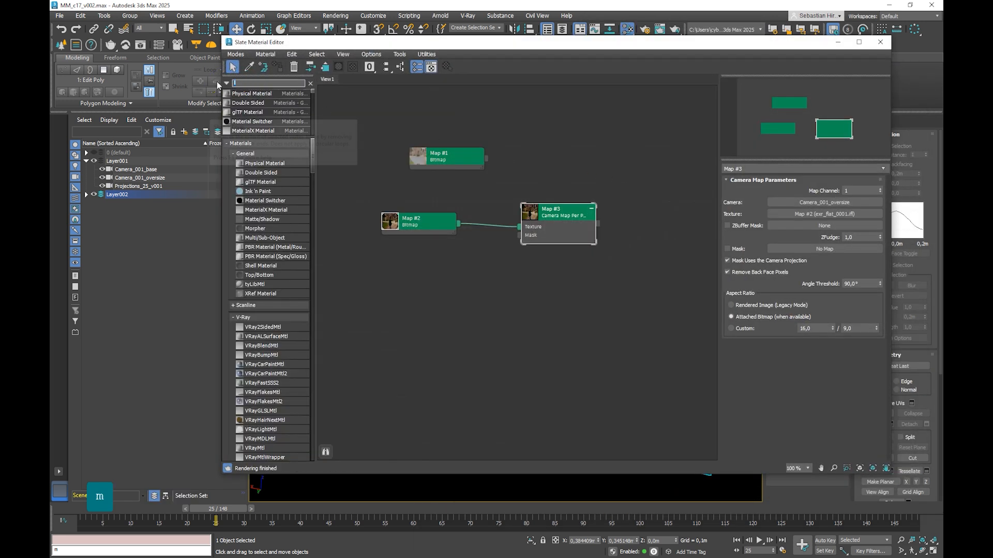
{"action": "type", "text": "light"}
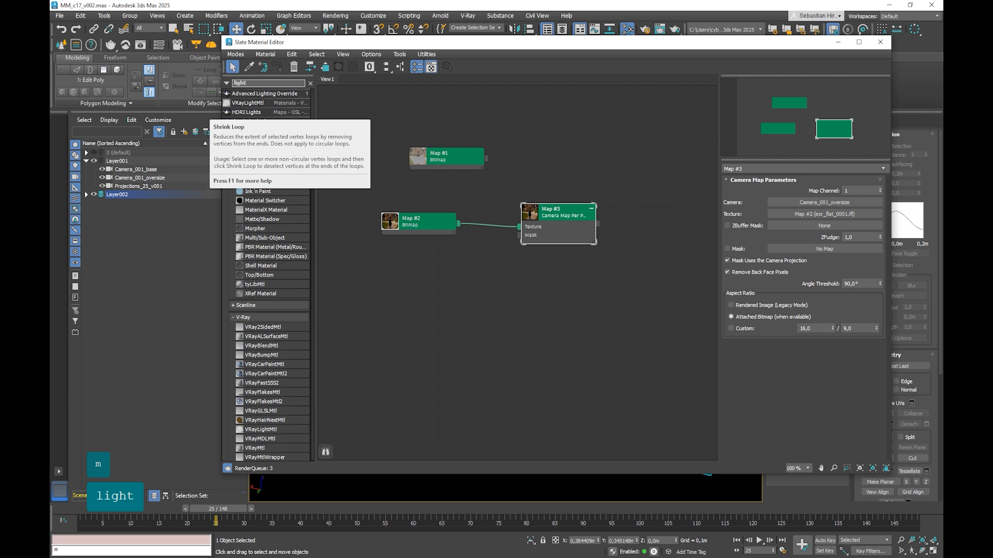
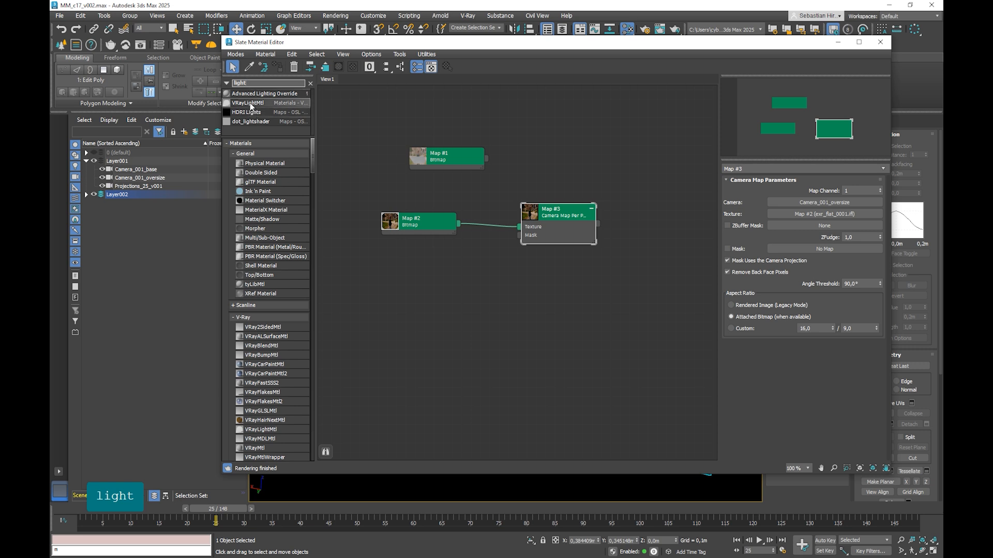
Step: Add a VRayLightMtl and connect the Camera Map Per Pixel node to its Light Color, moving the map node slightly up
{"action": "left_click_drag", "start_coordinate": [249, 103], "coordinate": [692, 201]}
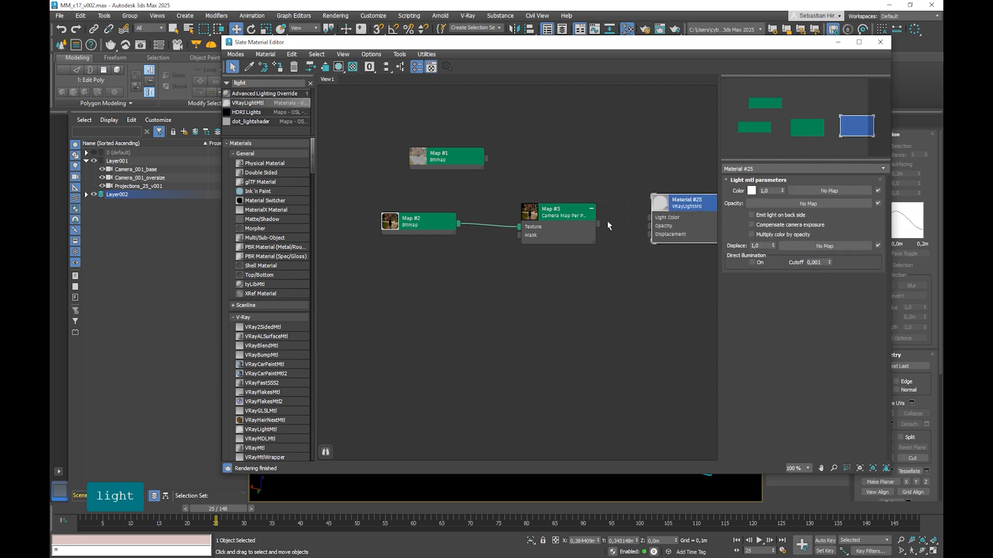
{"action": "left_click_drag", "start_coordinate": [598, 223], "coordinate": [690, 206]}
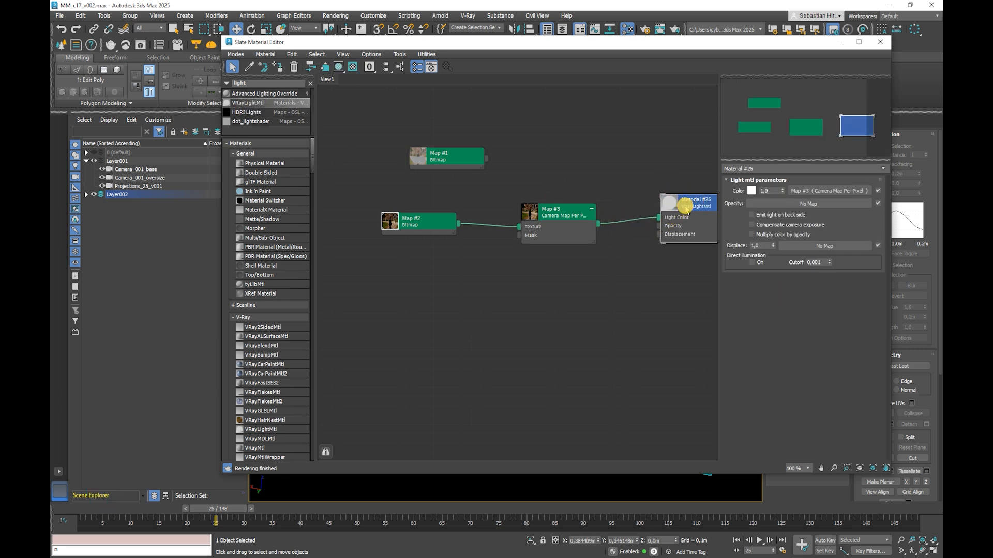
{"action": "left_click_drag", "start_coordinate": [563, 219], "coordinate": [553, 200]}
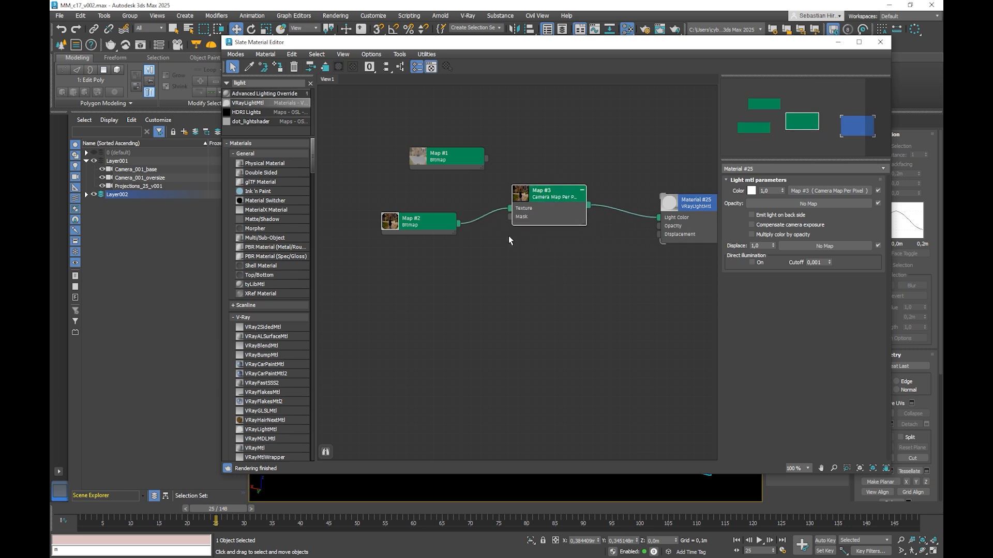
Step: Set the base color of the VRayLightMtl to black
{"action": "left_click", "coordinate": [684, 202]}
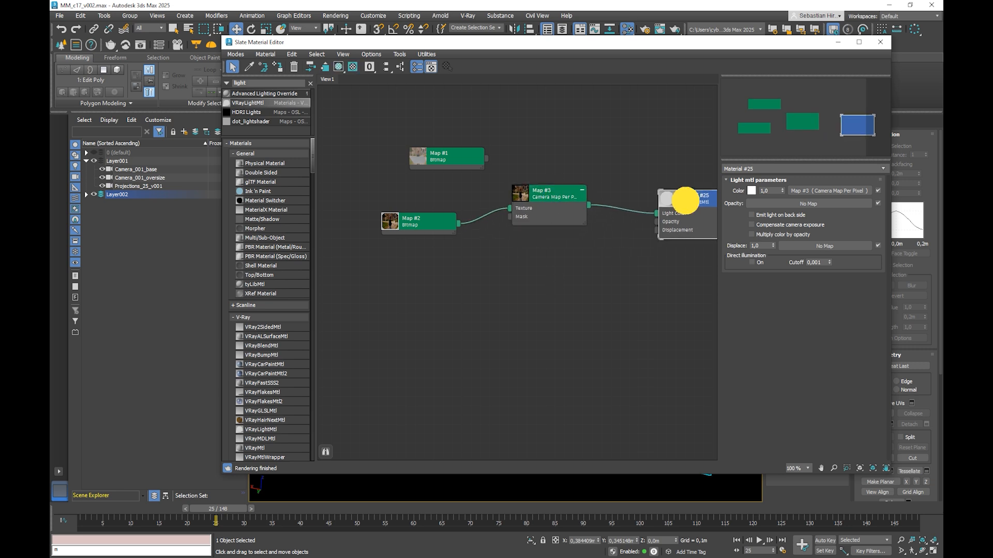
{"action": "left_click", "coordinate": [752, 190]}
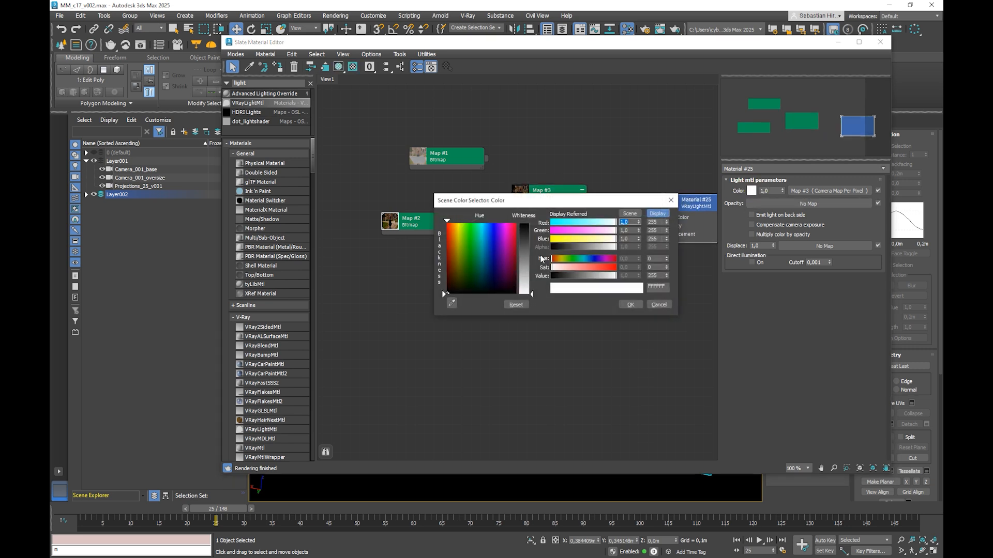
{"action": "left_click", "coordinate": [522, 224]}
{"action": "left_click", "coordinate": [631, 304]}
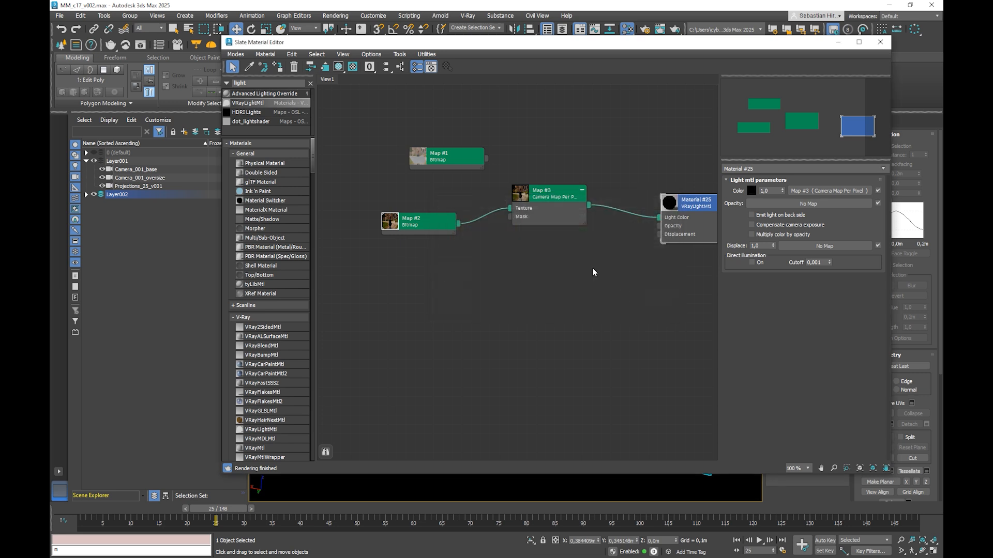
Step: Duplicate the Map #2 bitmap, feed the copy into the Camera Map Per Pixel texture, and set its coordinates to Texture
{"action": "left_click", "coordinate": [428, 217]}
{"action": "double_click", "coordinate": [430, 228]}
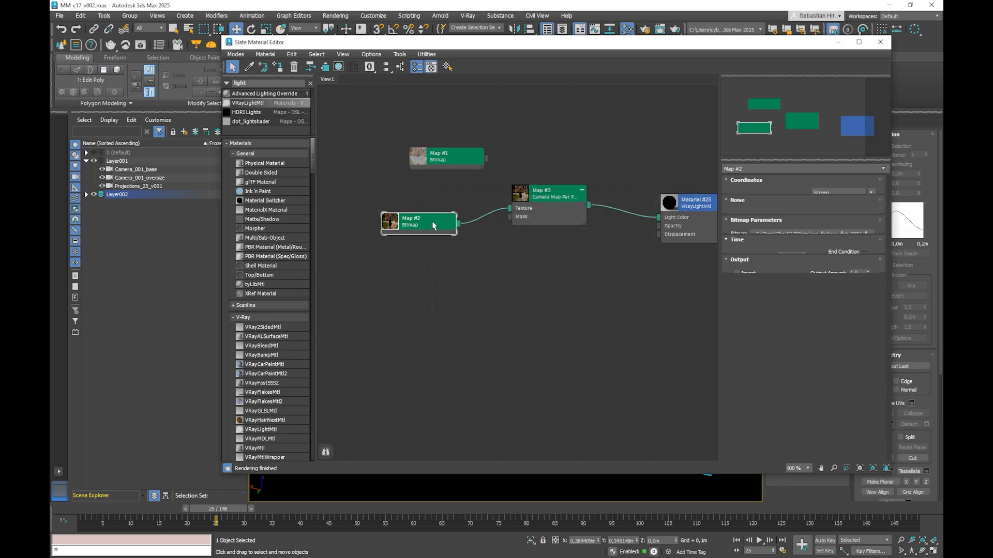
{"action": "mouse_move", "coordinate": [451, 224]}
{"action": "left_mouse_down"}
{"action": "mouse_move", "coordinate": [433, 206]}
{"action": "mouse_move", "coordinate": [387, 244]}
{"action": "mouse_move", "coordinate": [433, 247]}
{"action": "mouse_move", "coordinate": [509, 208]}
{"action": "left_mouse_up"}
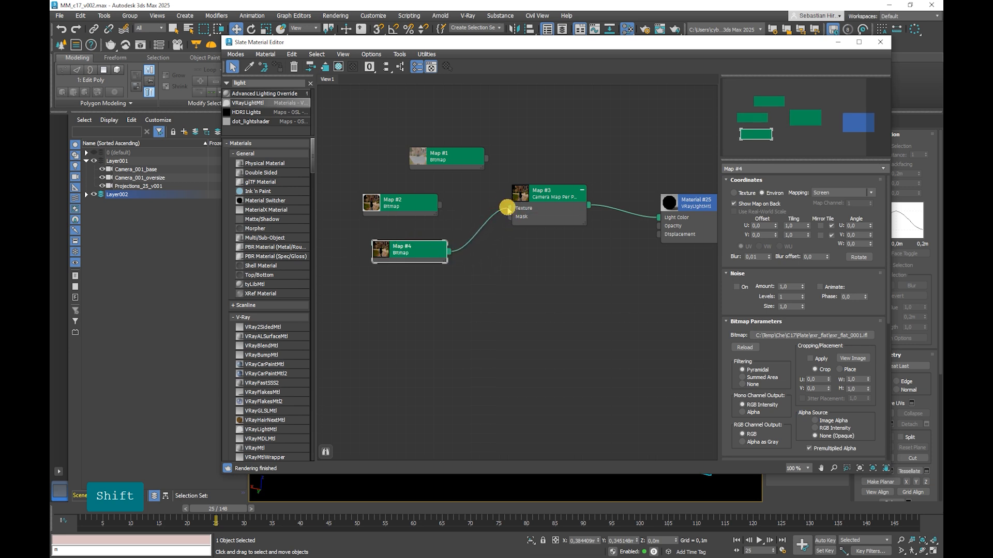
{"action": "left_click", "coordinate": [743, 195]}
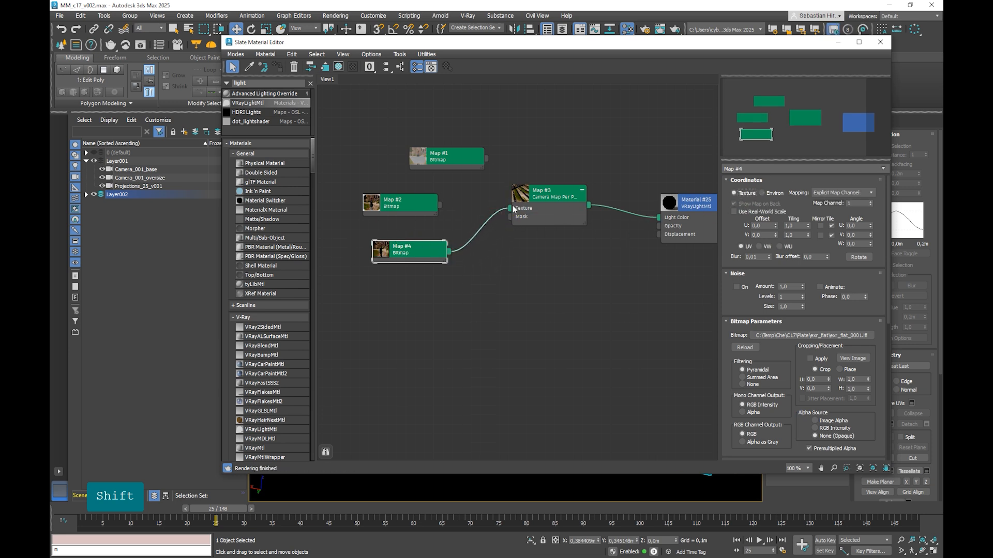
Step: Review the Camera Map Per Pixel and VRayLightMtl settings, and move Map #4 and the material node slightly to tidy the graph
{"action": "left_click", "coordinate": [540, 196]}
{"action": "left_click", "coordinate": [679, 213]}
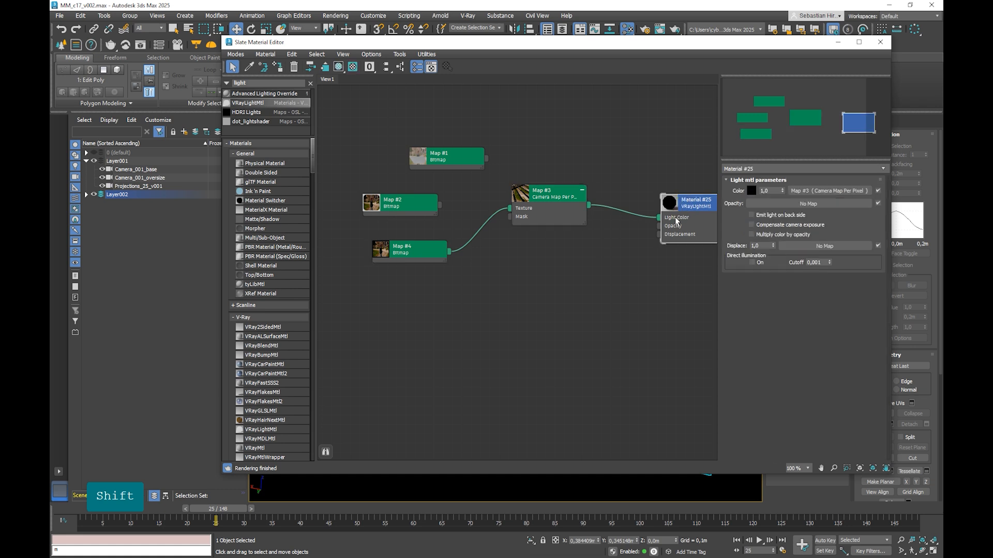
{"action": "left_click", "coordinate": [541, 208]}
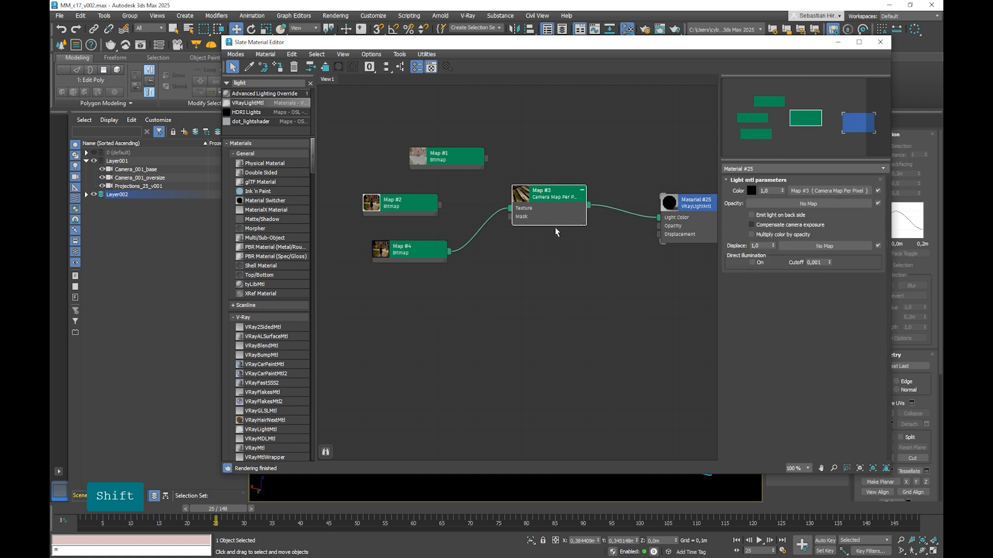
{"action": "left_click", "coordinate": [684, 204]}
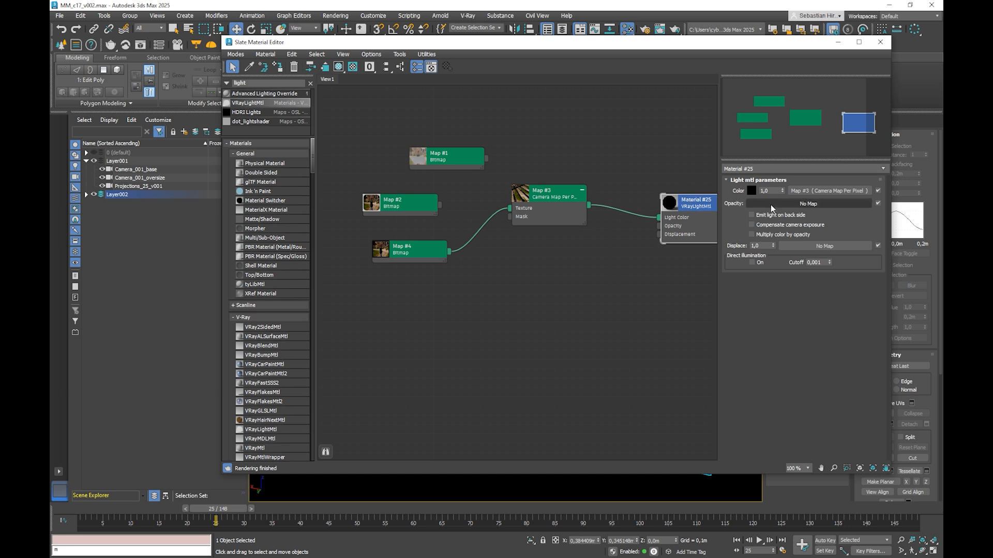
{"action": "left_click", "coordinate": [554, 197]}
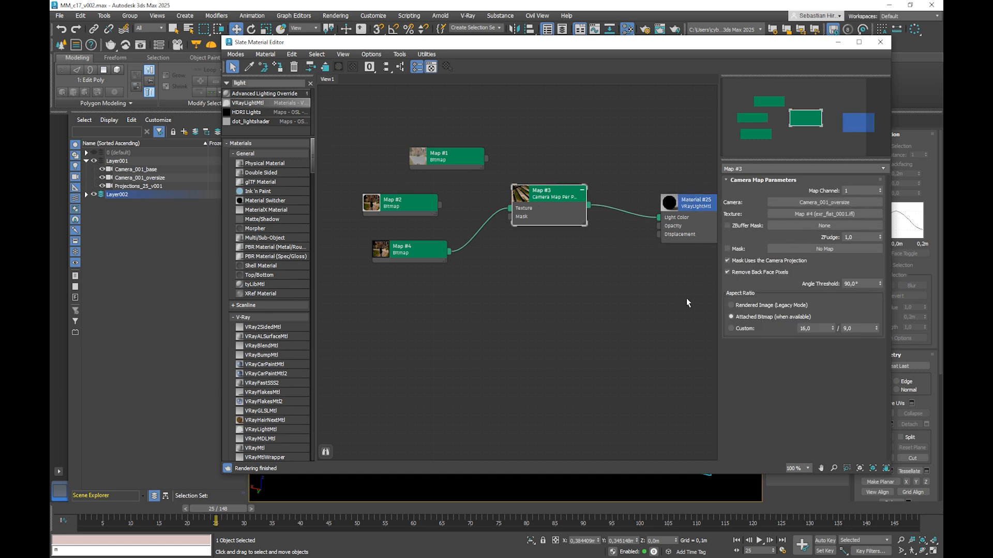
{"action": "left_click_drag", "start_coordinate": [421, 249], "coordinate": [421, 239]}
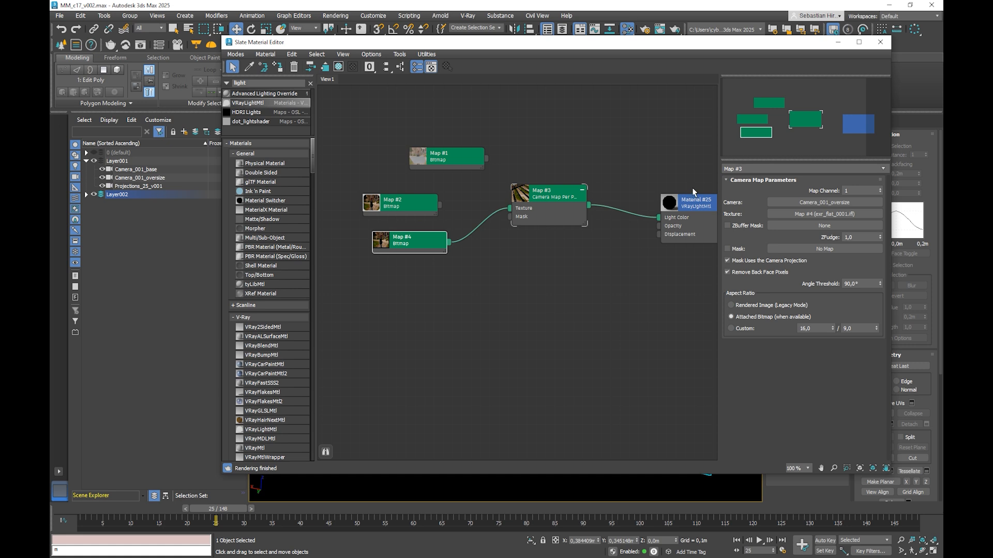
{"action": "left_click_drag", "start_coordinate": [686, 200], "coordinate": [660, 187]}
Step: Assign the VRayLightMtl to the ground and wall plane in the viewport, moving the Slate Material Editor aside and back
{"action": "left_click_drag", "start_coordinate": [572, 44], "coordinate": [513, 243]}
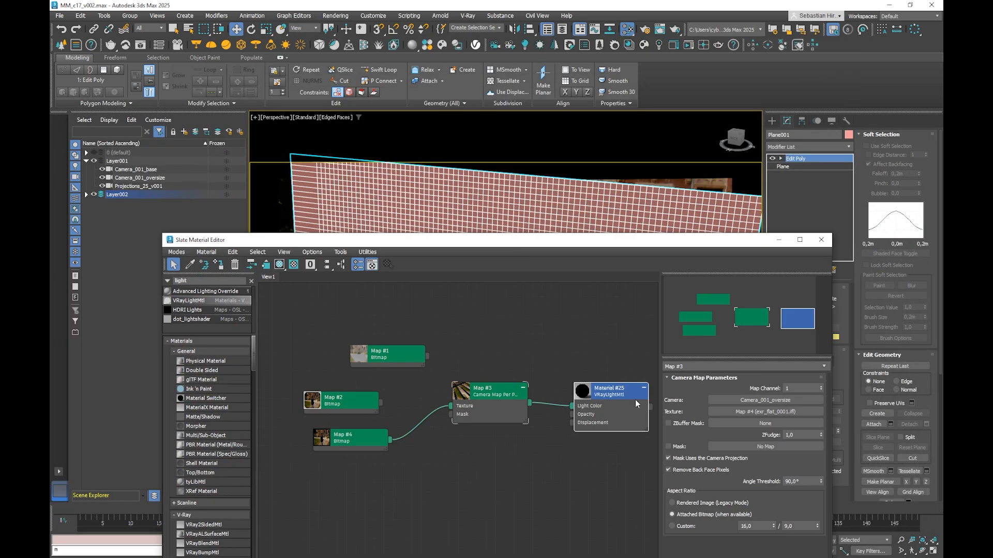
{"action": "mouse_move", "coordinate": [651, 409]}
{"action": "left_mouse_down"}
{"action": "mouse_move", "coordinate": [660, 191]}
{"action": "mouse_move", "coordinate": [660, 202]}
{"action": "left_mouse_up"}
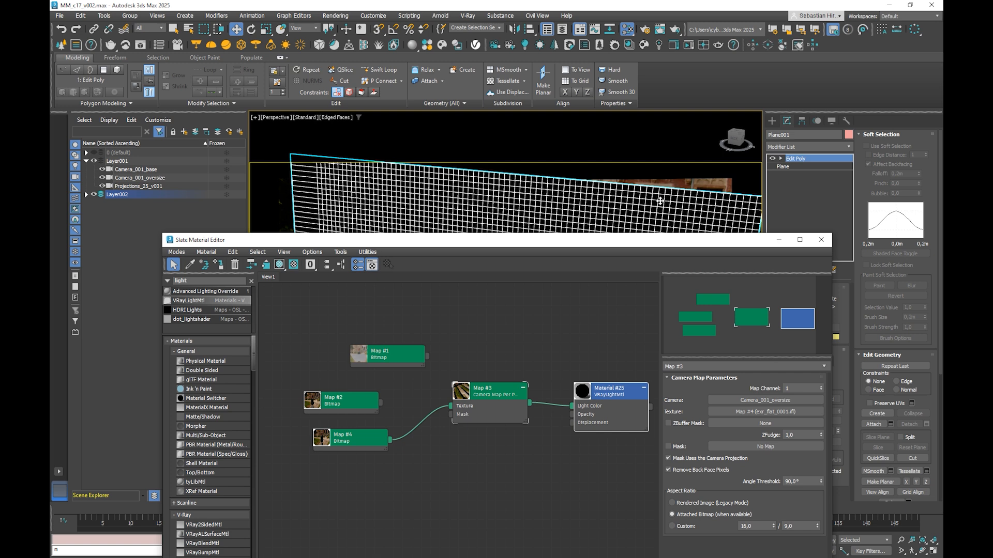
{"action": "left_click_drag", "start_coordinate": [611, 248], "coordinate": [645, 90]}
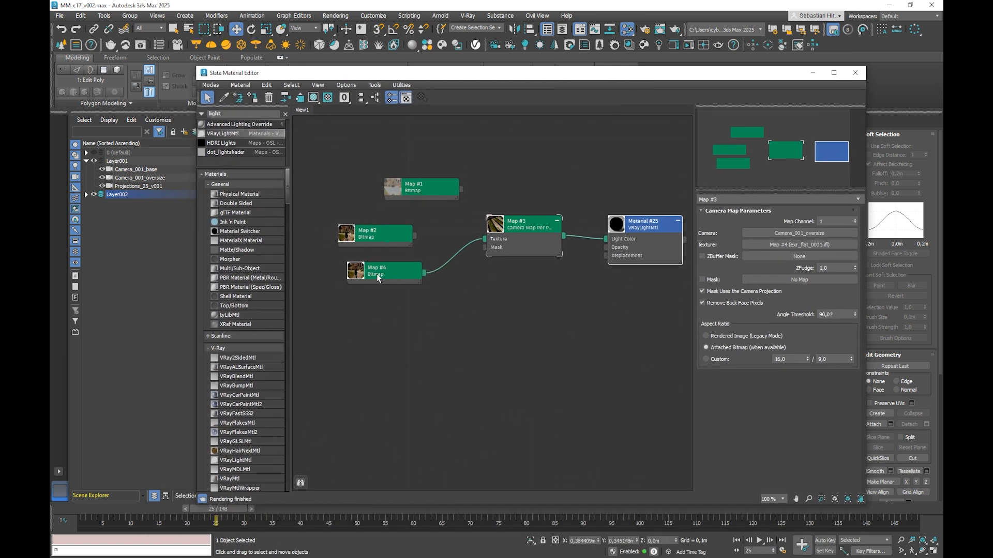
Step: Duplicate the Camera Map Per Pixel node and the Map #4 bitmap, and set the copied bitmap's RGB Channel Output to Alpha as Gray
{"action": "left_click_drag", "start_coordinate": [376, 278], "coordinate": [367, 277]}
{"action": "mouse_move", "coordinate": [492, 226]}
{"action": "left_mouse_down"}
{"action": "mouse_move", "coordinate": [482, 226]}
{"action": "mouse_move", "coordinate": [503, 305]}
{"action": "left_mouse_up"}
{"action": "left_click", "coordinate": [503, 250]}
{"action": "left_click_drag", "start_coordinate": [381, 273], "coordinate": [373, 320], "text": "shift"}
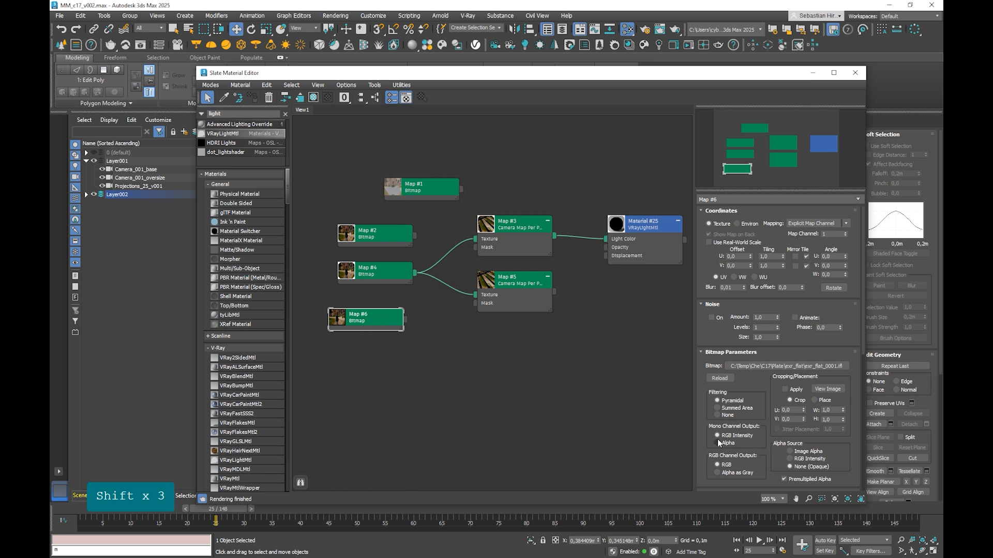
{"action": "left_click_drag", "start_coordinate": [388, 317], "coordinate": [397, 317]}
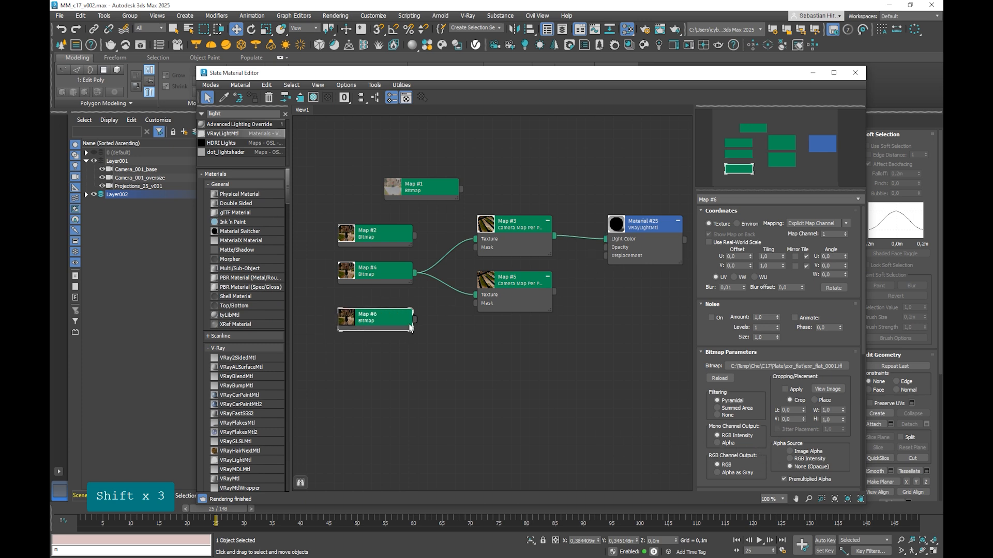
{"action": "left_click", "coordinate": [738, 474]}
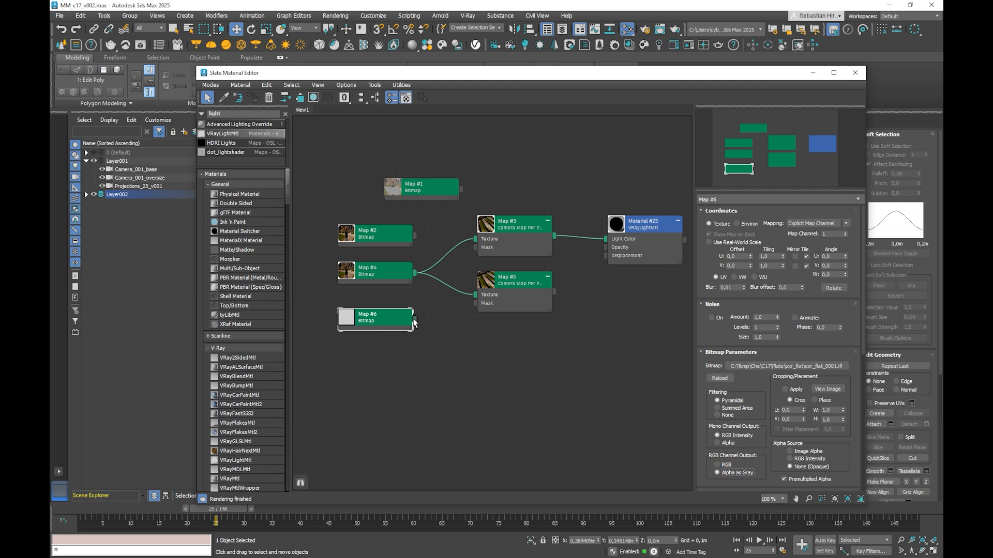
Step: Connect Map #6 to the Map #5 texture and Map #5 to the VRayLightMtl Opacity, and move the material node slightly closer
{"action": "left_click_drag", "start_coordinate": [414, 319], "coordinate": [474, 296]}
{"action": "left_click_drag", "start_coordinate": [554, 290], "coordinate": [607, 247]}
{"action": "left_click", "coordinate": [639, 221]}
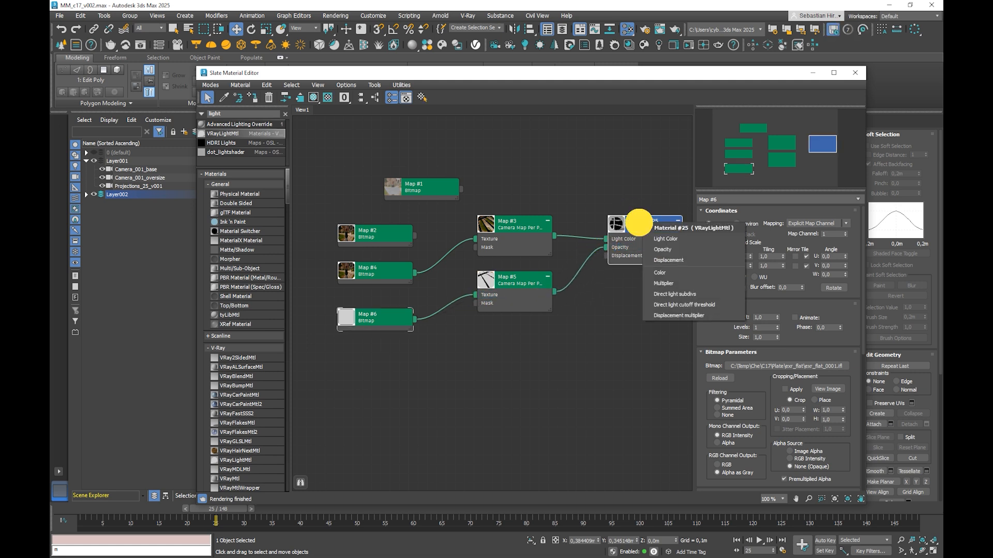
{"action": "left_click", "coordinate": [640, 222]}
{"action": "double_click", "coordinate": [616, 220]}
{"action": "left_click_drag", "start_coordinate": [638, 220], "coordinate": [629, 212]}
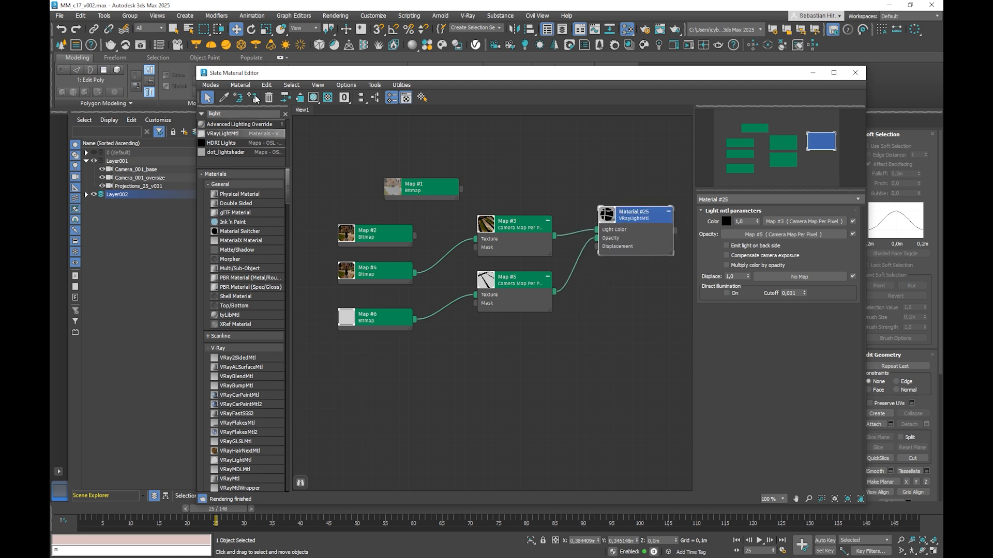
Step: Reload the exr_flat_0001.exr sequence into Map #4 with its color space set to scene-linear Rec.709-sRGB
{"action": "double_click", "coordinate": [373, 267]}
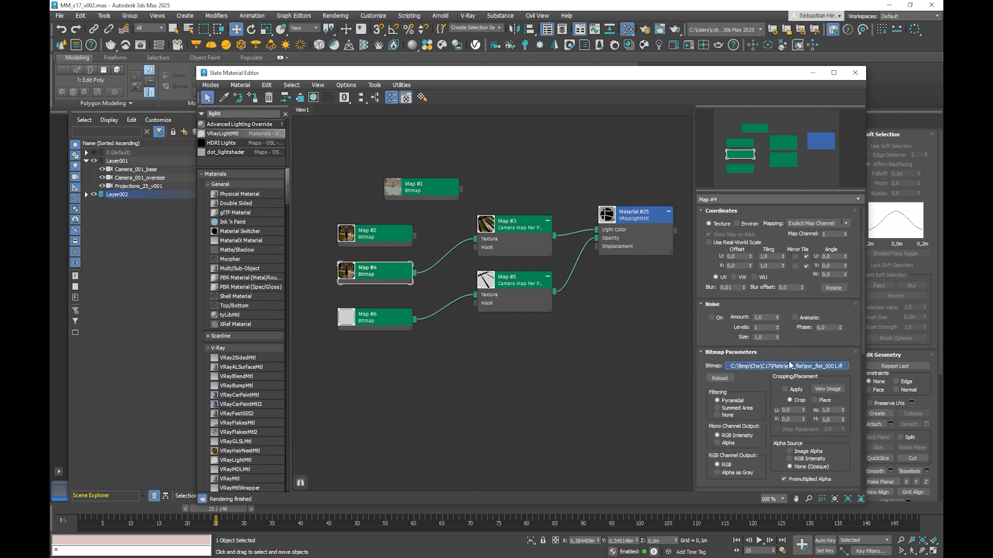
{"action": "left_click", "coordinate": [790, 366]}
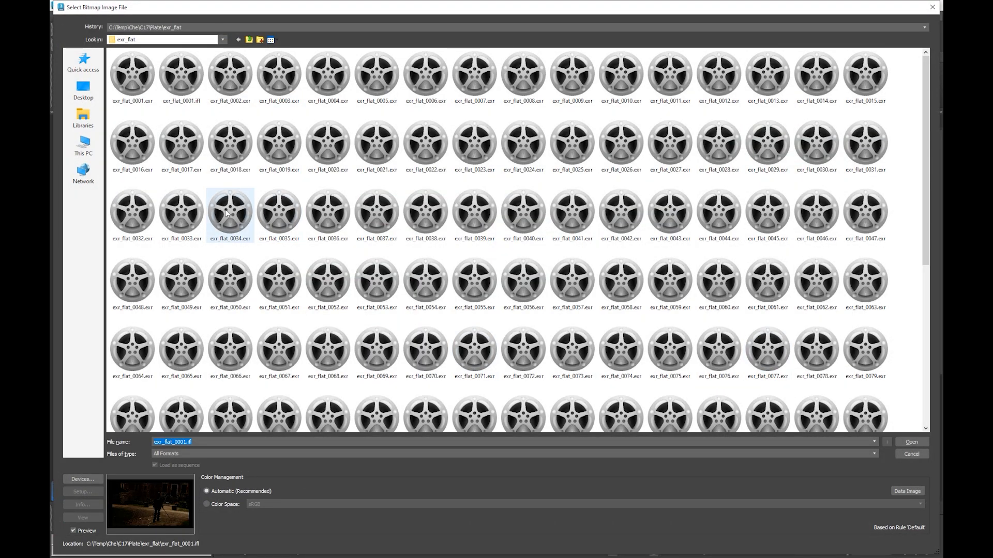
{"action": "left_click", "coordinate": [133, 73]}
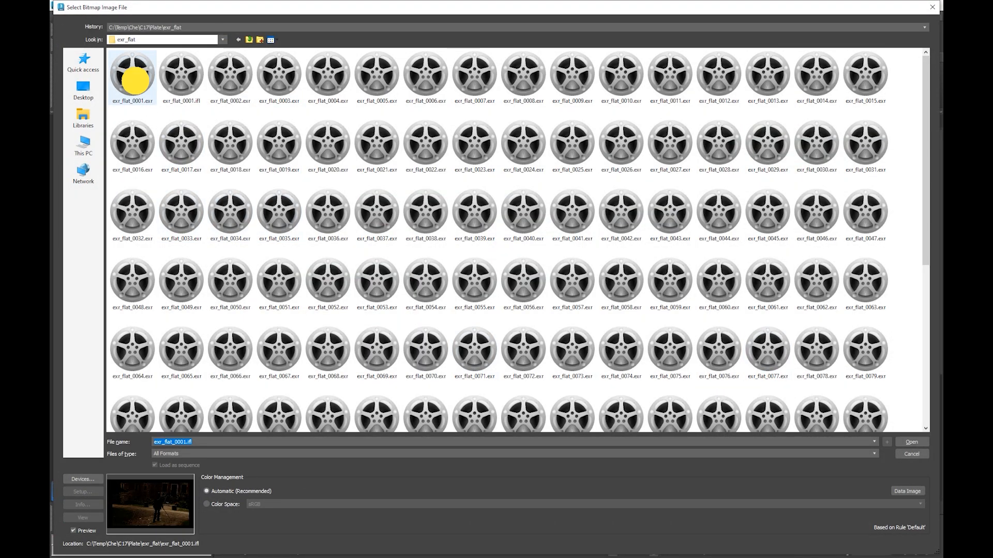
{"action": "left_click", "coordinate": [207, 504]}
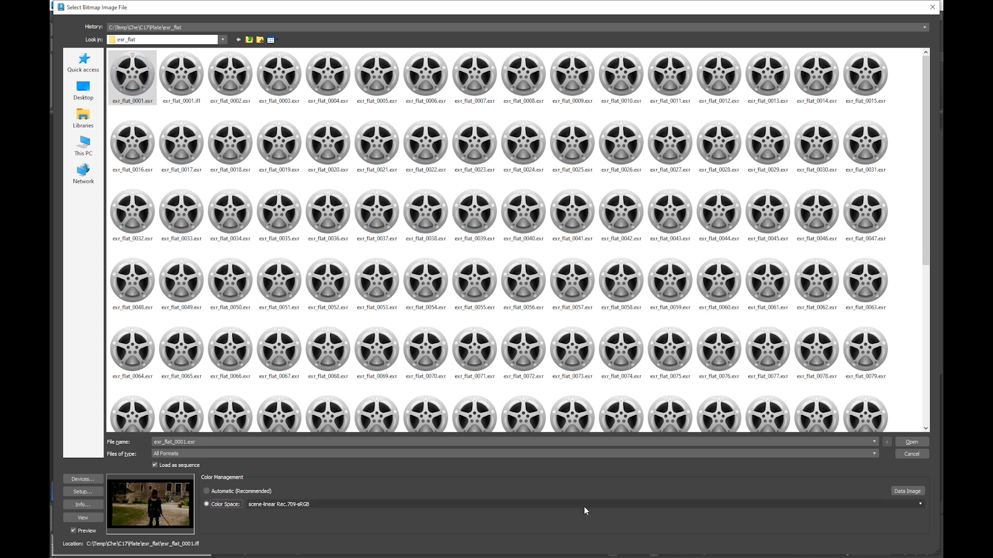
{"action": "left_click", "coordinate": [911, 443]}
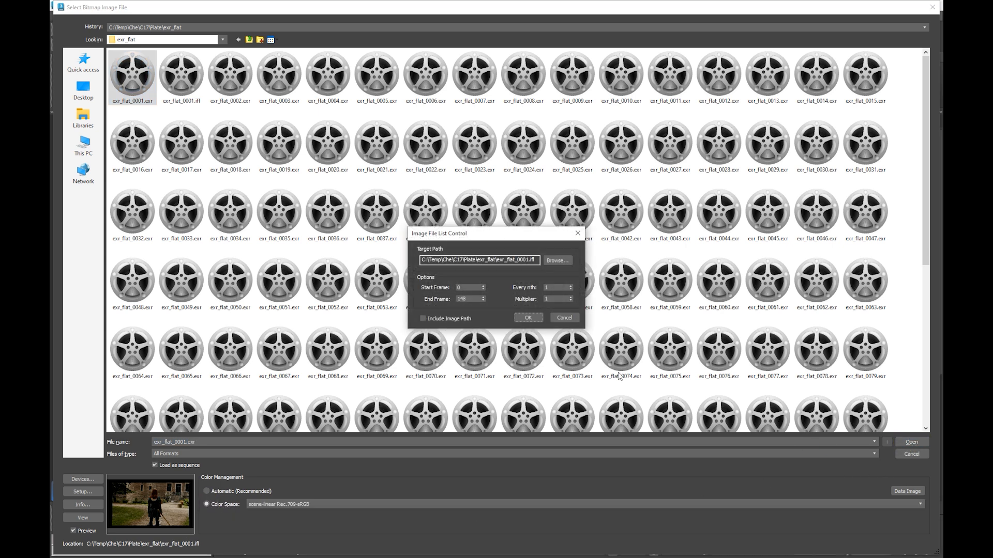
{"action": "left_click", "coordinate": [529, 318]}
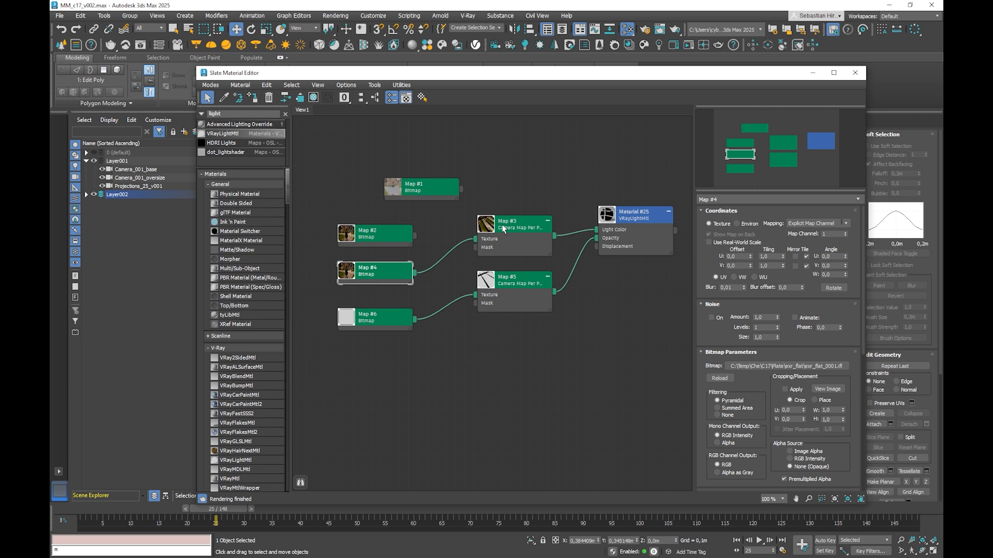
Step: Move the material node slightly closer, close the Slate Material Editor, and view the scene through the Projections_25_v001 camera
{"action": "left_click_drag", "start_coordinate": [616, 212], "coordinate": [606, 213]}
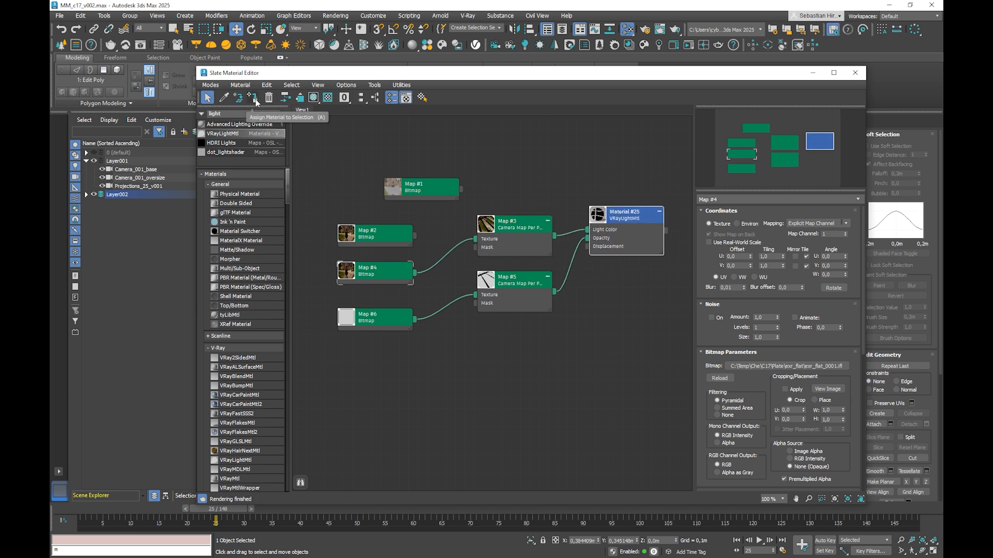
{"action": "left_click", "coordinate": [855, 73]}
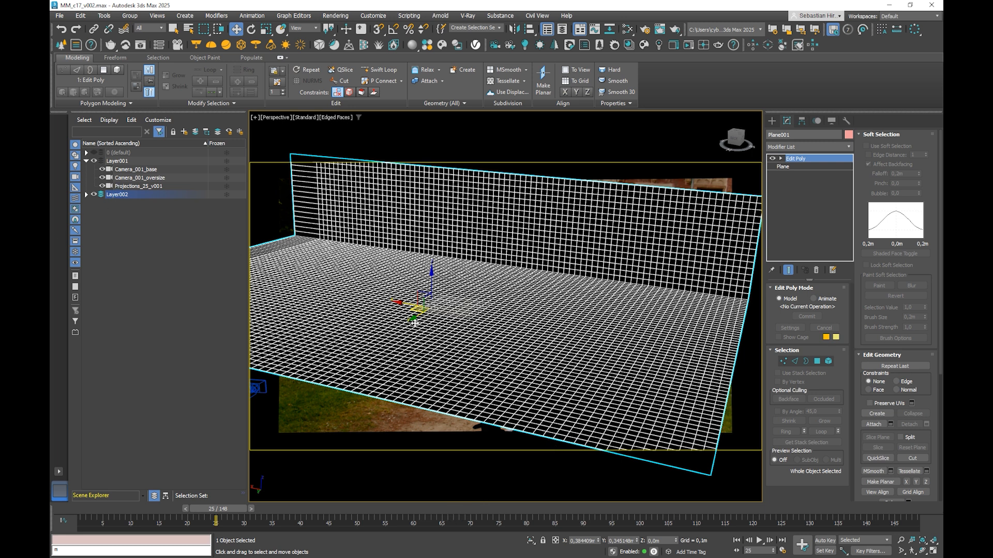
{"action": "type", "text": "c"}
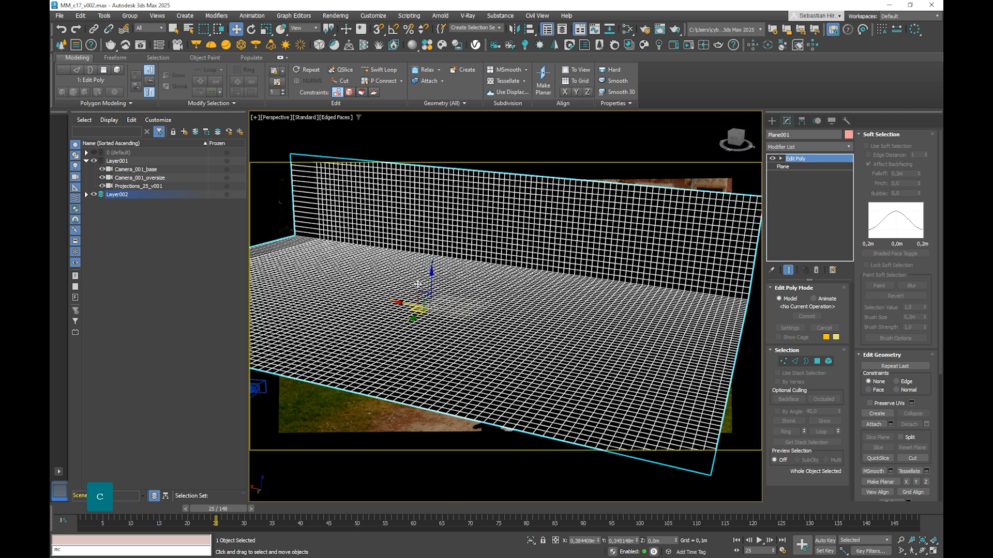
{"action": "left_click", "coordinate": [171, 187]}
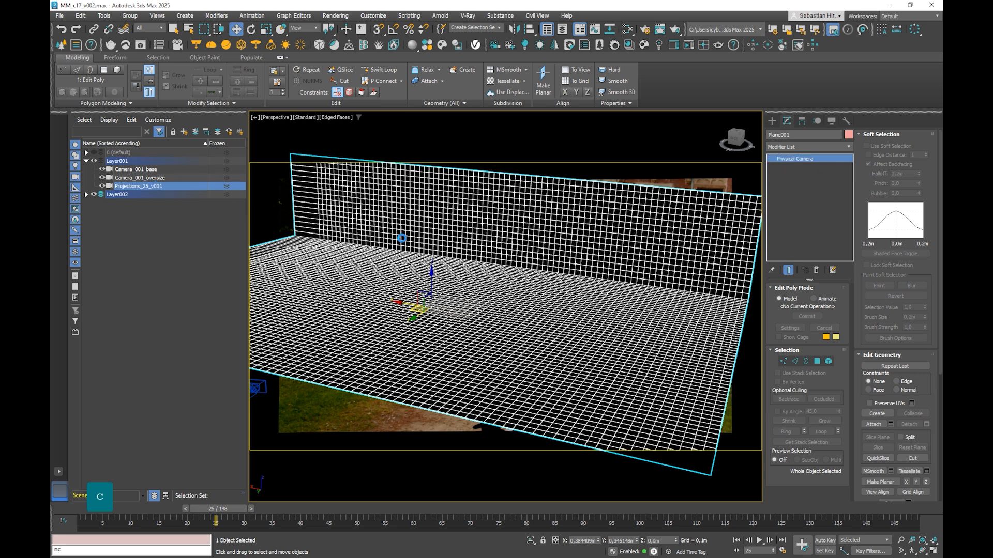
{"action": "key", "text": "c"}
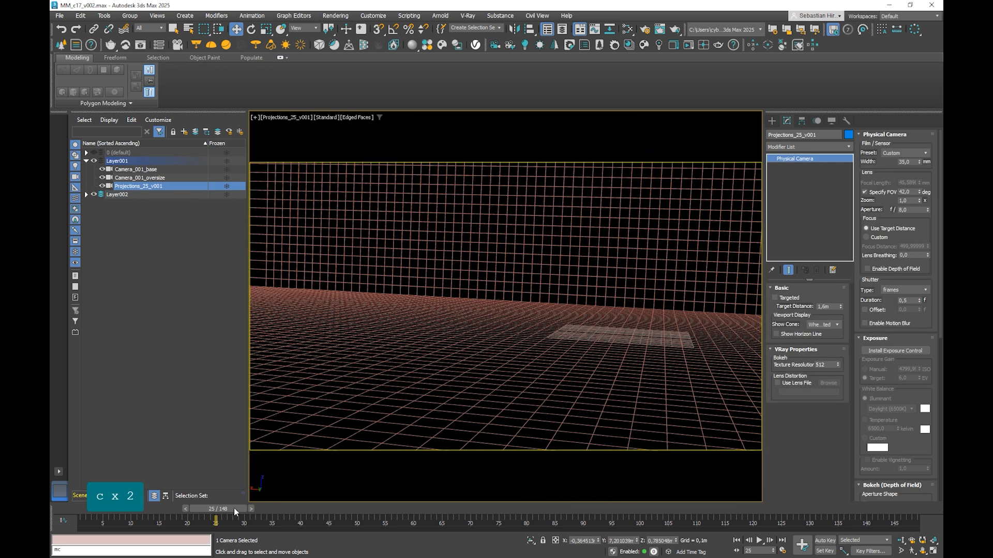
Step: Go to frame 28 and open the Render Setup dialog
{"action": "left_click_drag", "start_coordinate": [234, 508], "coordinate": [255, 508]}
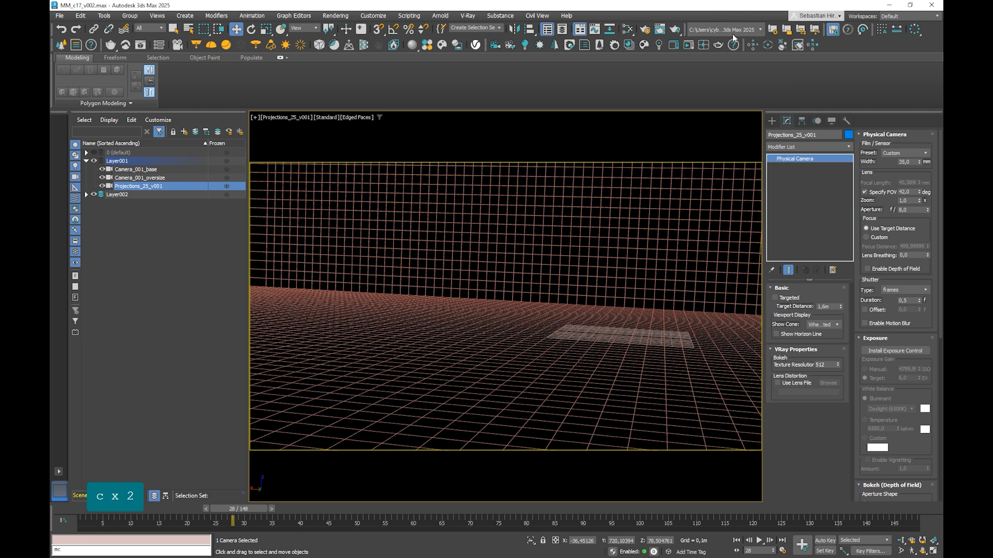
{"action": "left_click", "coordinate": [645, 30]}
{"action": "left_click", "coordinate": [643, 32]}
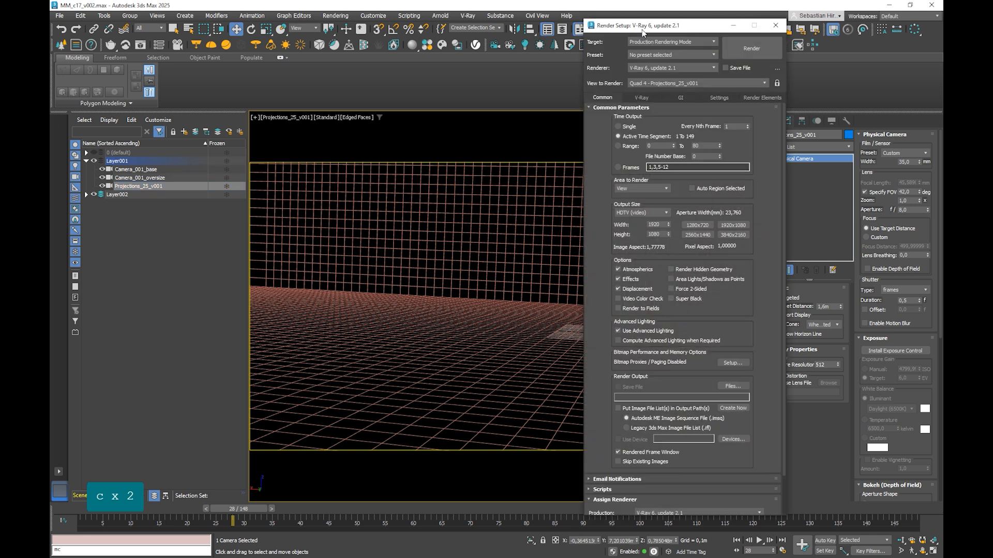
Step: Set the render to a single frame with an output size of 3840x2160
{"action": "left_click", "coordinate": [625, 127]}
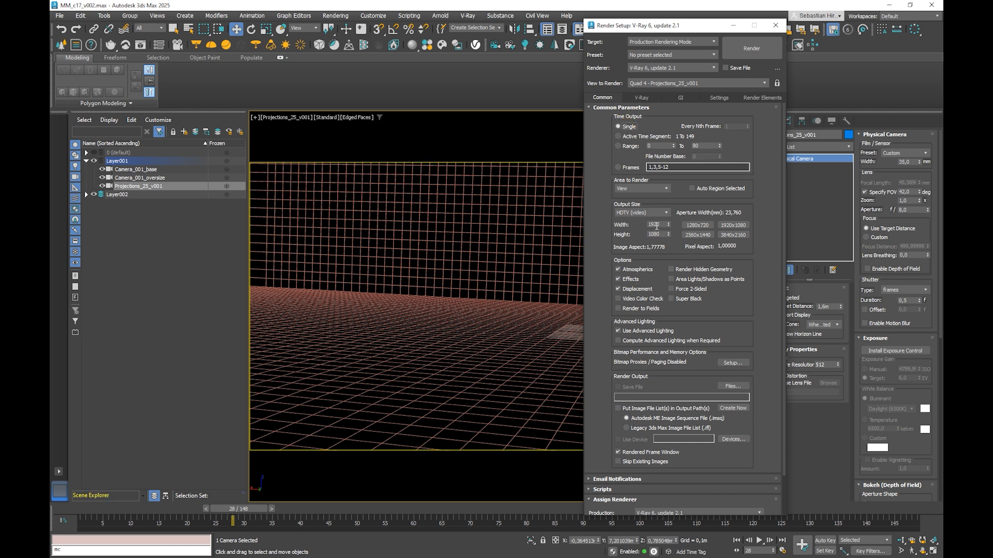
{"action": "left_click", "coordinate": [727, 237]}
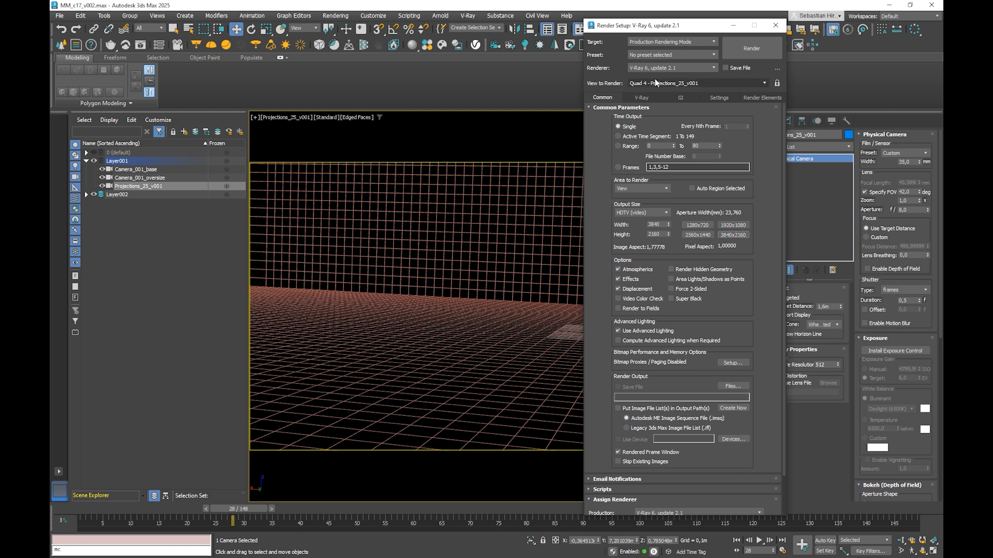
{"action": "left_click_drag", "start_coordinate": [601, 26], "coordinate": [225, 26]}
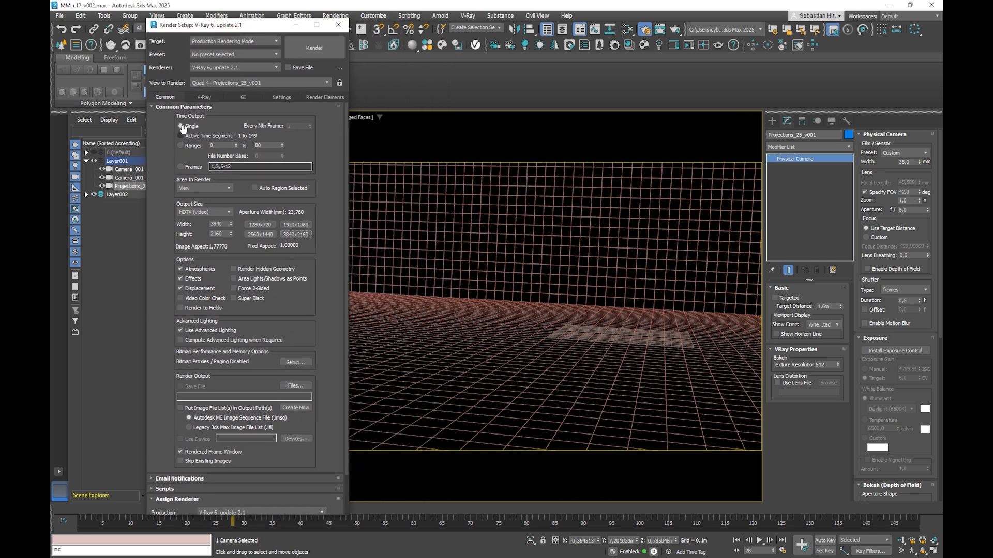
{"action": "left_click_drag", "start_coordinate": [304, 343], "coordinate": [302, 384]}
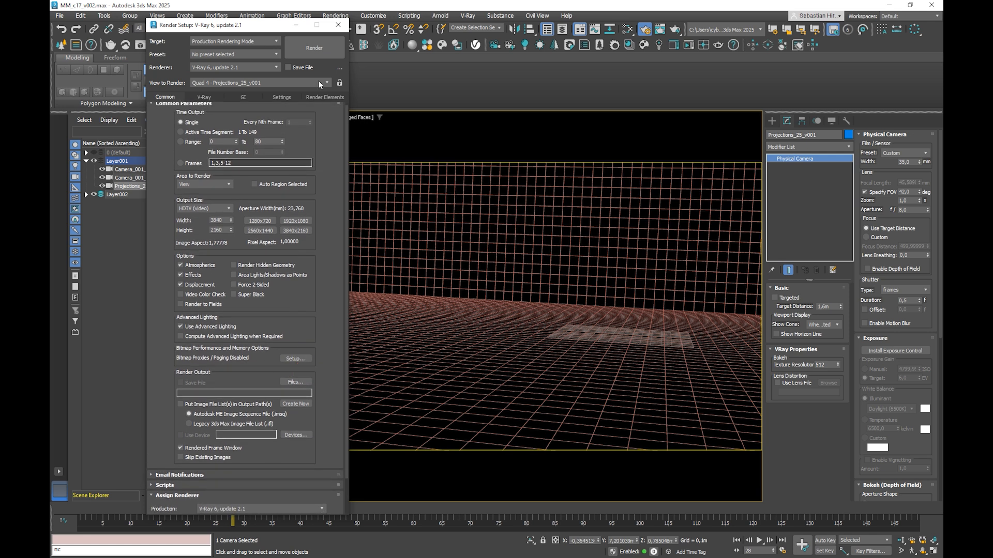
Step: Render frame 28, inspect the whole image in the V-Ray Frame Buffer, and close the frame buffer and Render Setup
{"action": "left_click", "coordinate": [314, 49]}
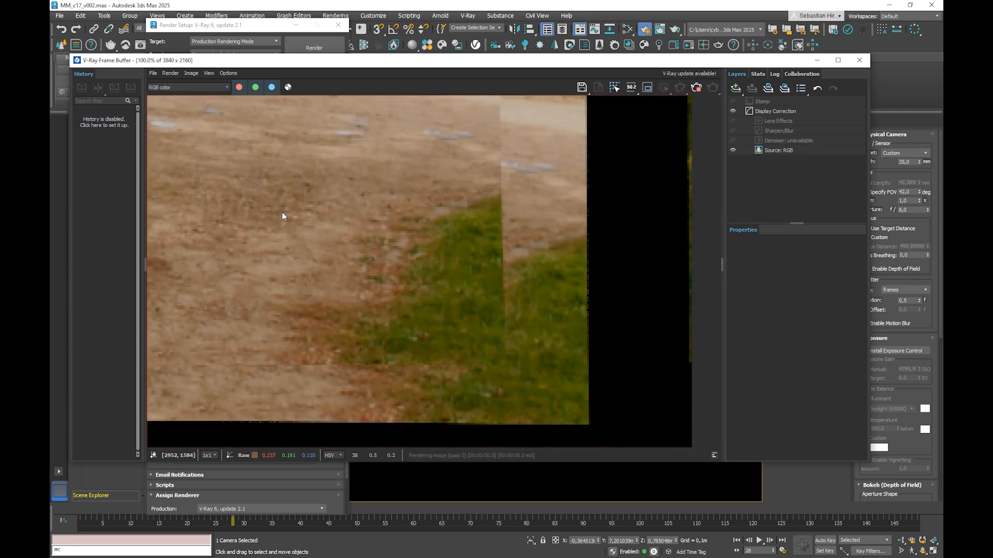
{"action": "scroll", "coordinate": [285, 205], "scroll_direction": "down", "scroll_amount": 2}
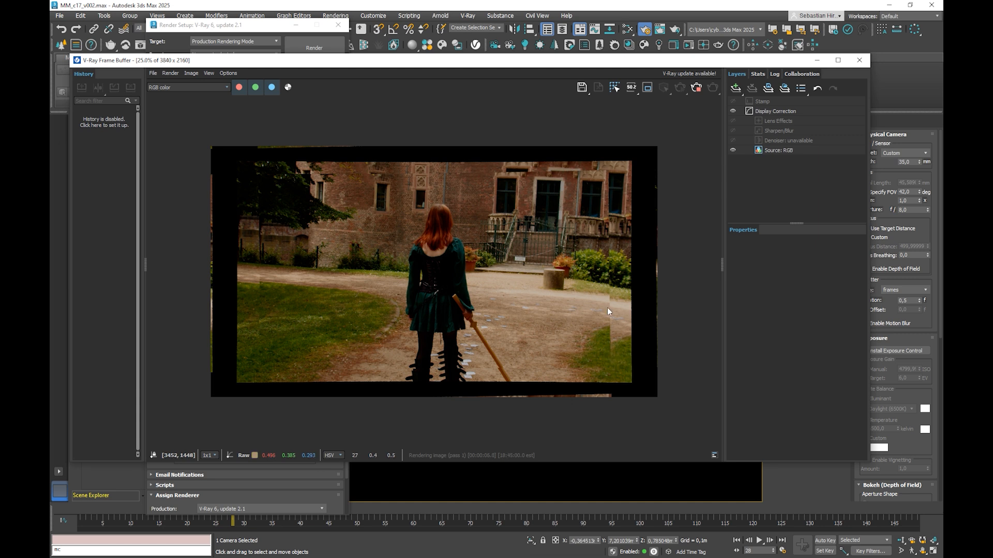
{"action": "left_click", "coordinate": [859, 60]}
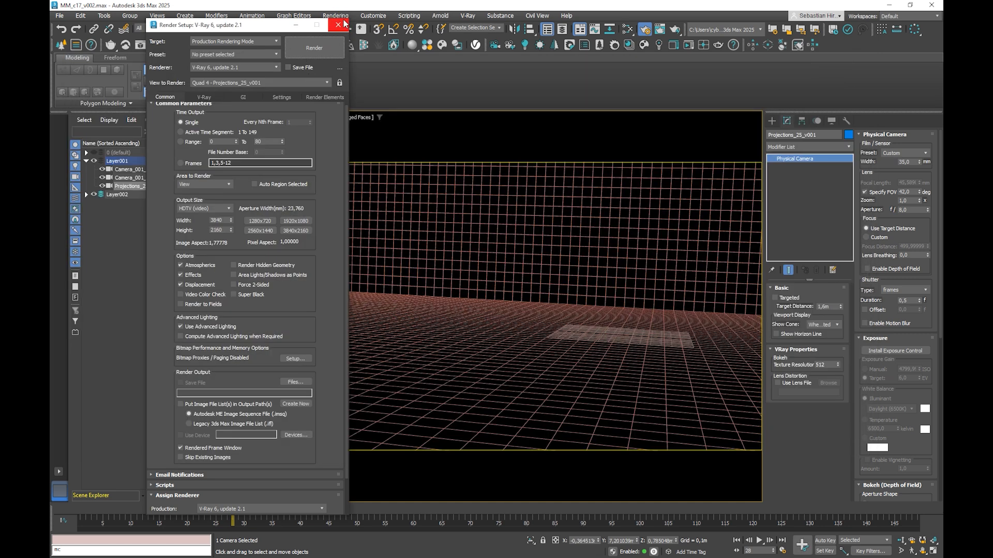
{"action": "key", "text": "Escape"}
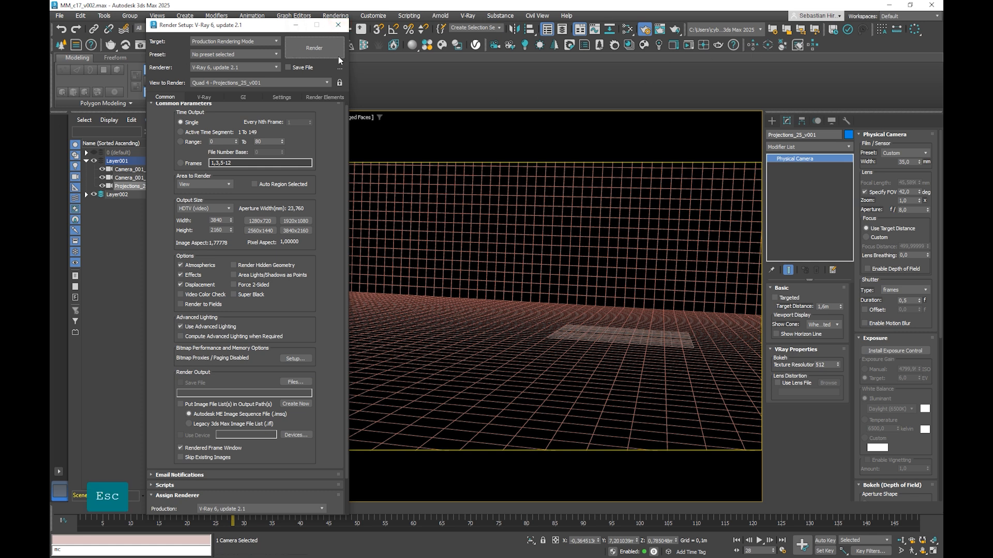
{"action": "left_click", "coordinate": [337, 25]}
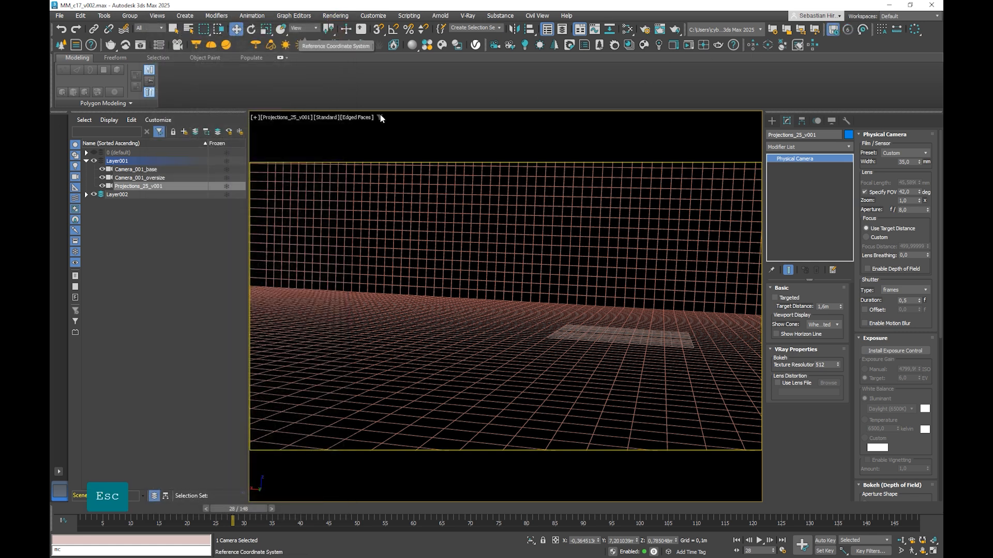
Step: Check the environment map's Use Map setting, render frame 28 again, and examine the edges of the projection
{"action": "key", "text": "8"}
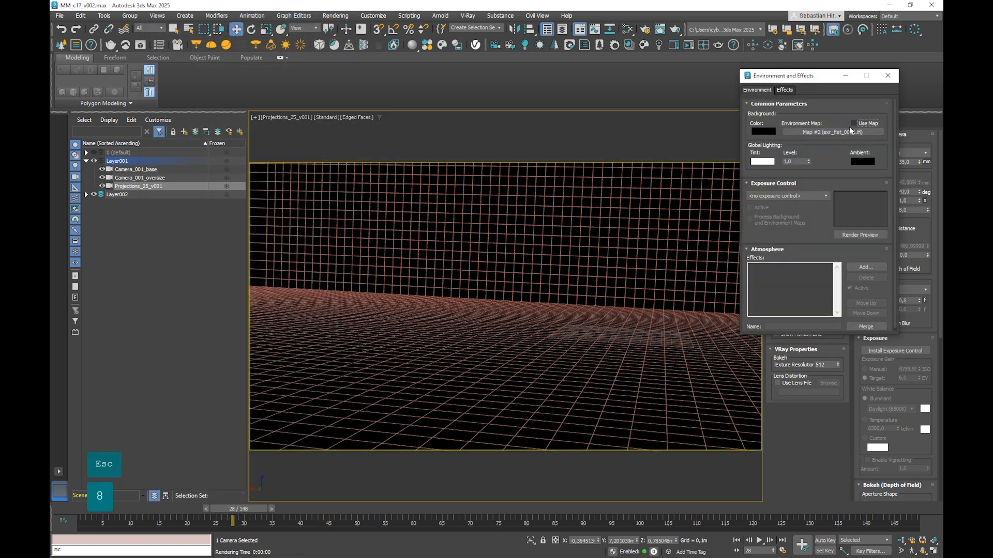
{"action": "right_click", "coordinate": [572, 128]}
{"action": "left_click", "coordinate": [460, 125]}
{"action": "key", "text": "F9"}
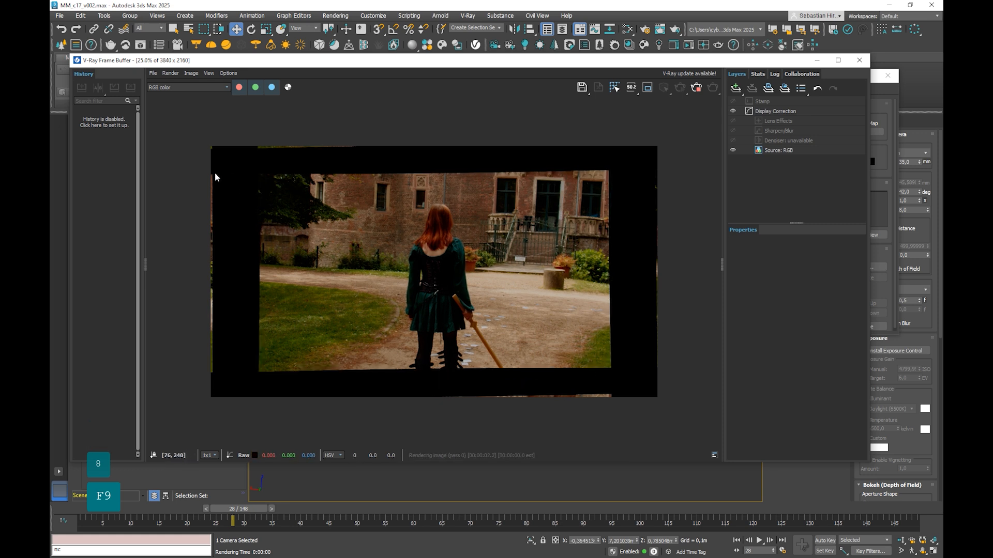
{"action": "left_click", "coordinate": [212, 345]}
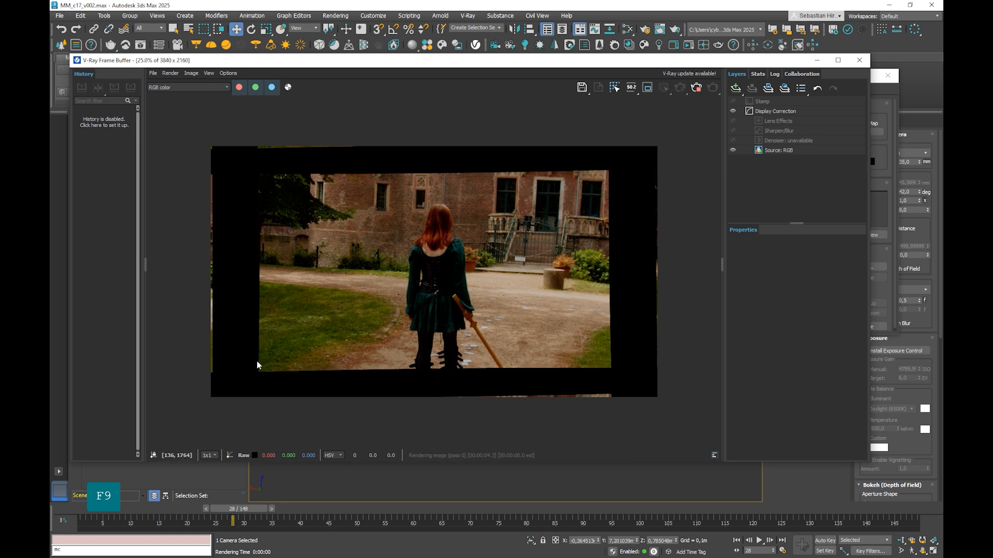
{"action": "left_click", "coordinate": [859, 60]}
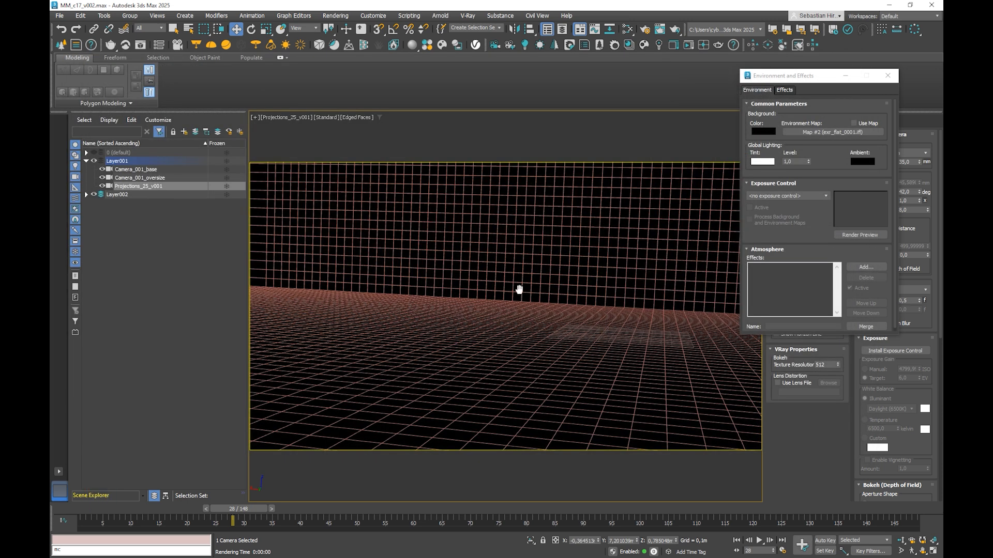
Step: Close the environment settings and turn off U and V tiling on the Map #4 and Map #6 bitmaps in the Slate Material Editor
{"action": "key", "text": "m"}
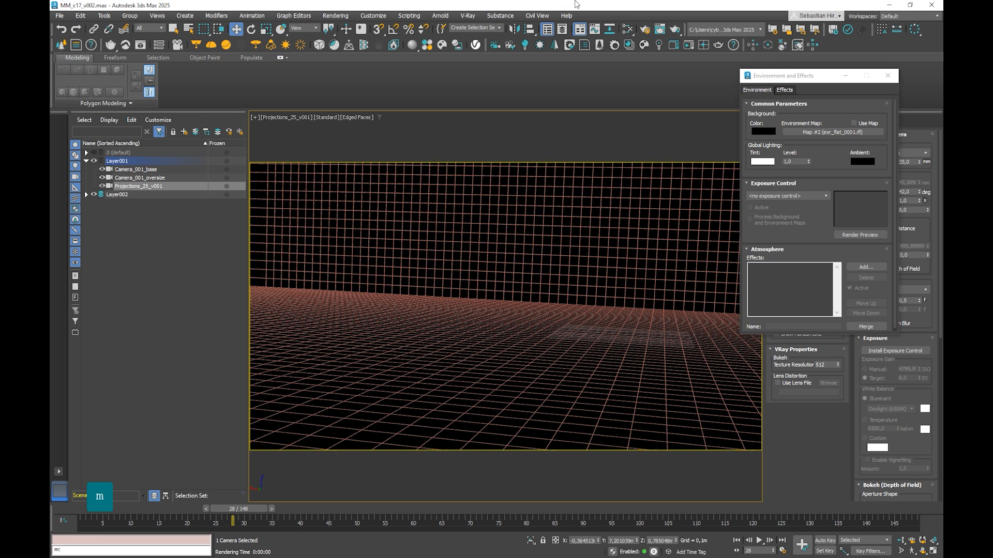
{"action": "key", "text": "m"}
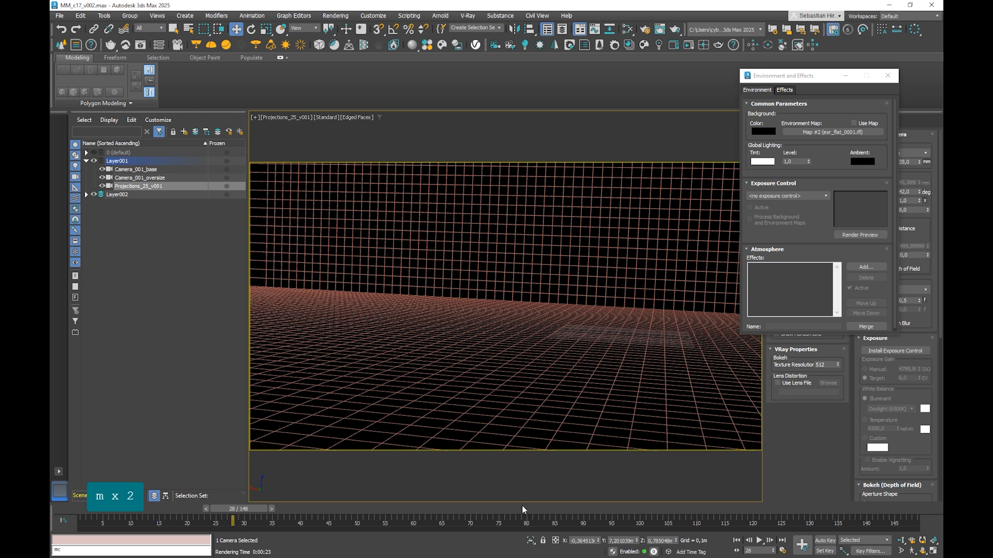
{"action": "left_click_drag", "start_coordinate": [781, 79], "coordinate": [715, 75]}
{"action": "left_click", "coordinate": [822, 72]}
{"action": "key", "text": "m"}
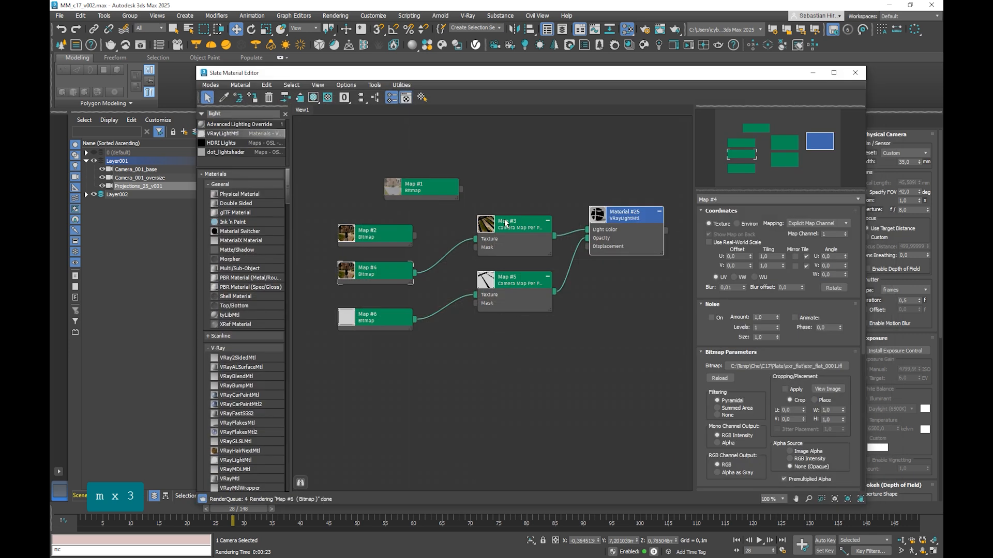
{"action": "left_click", "coordinate": [397, 272]}
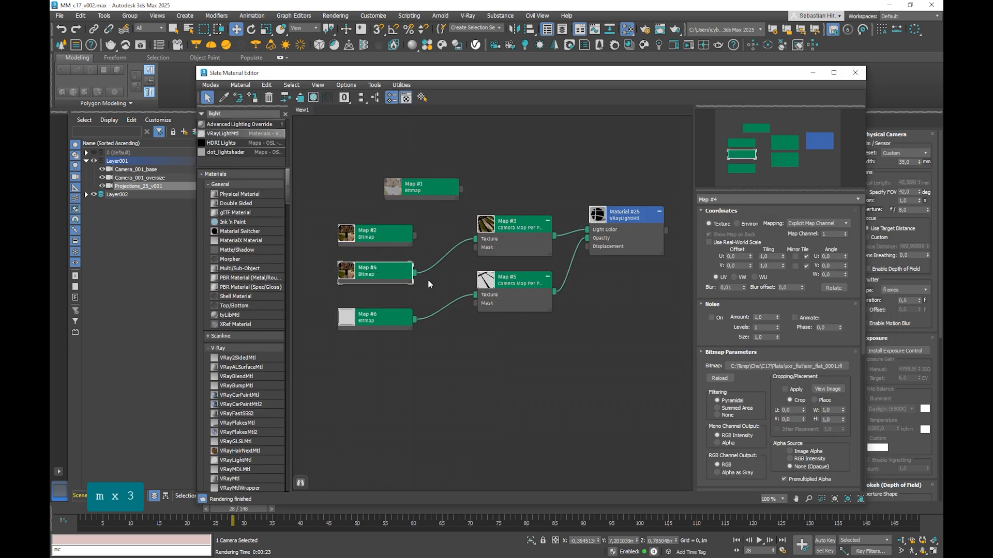
{"action": "left_click", "coordinate": [805, 256]}
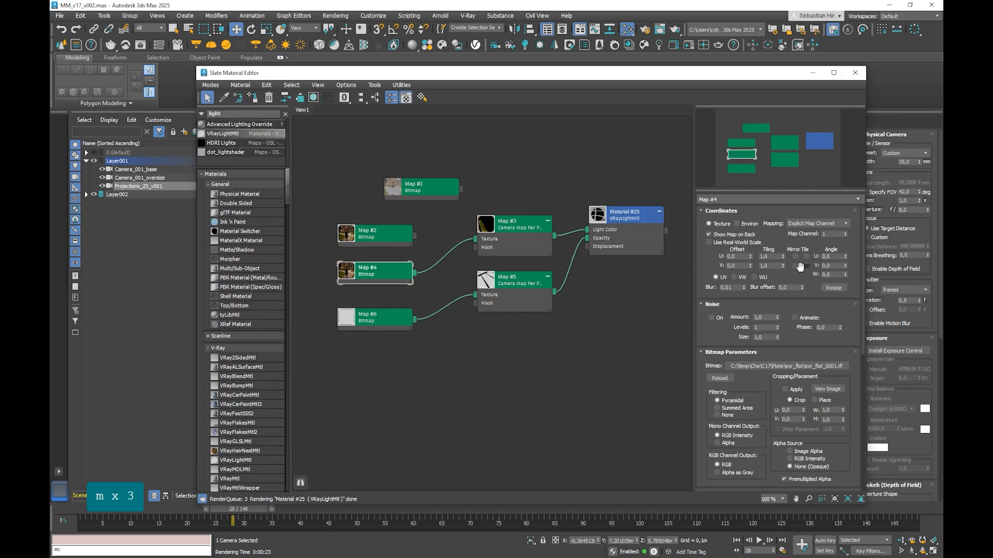
{"action": "left_click", "coordinate": [403, 323]}
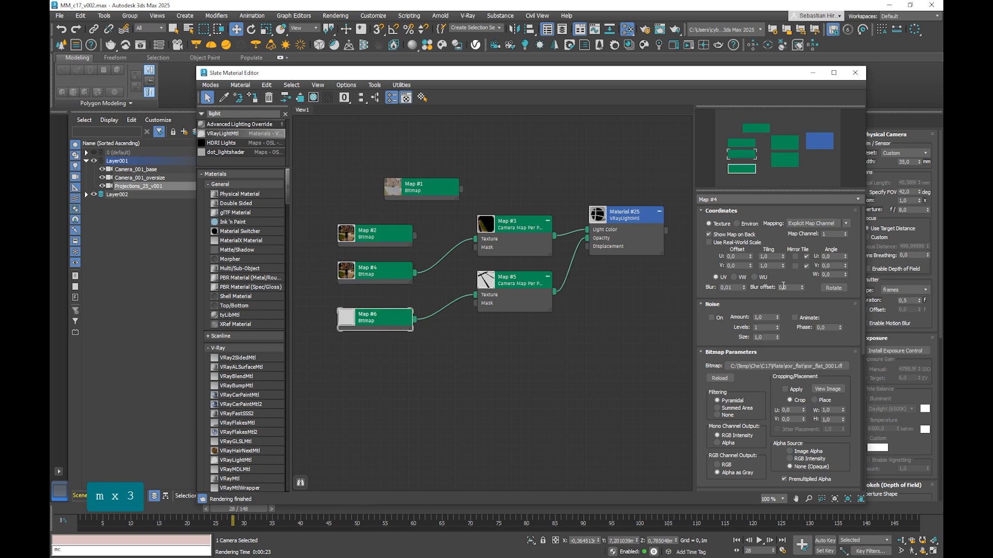
{"action": "left_click", "coordinate": [806, 265]}
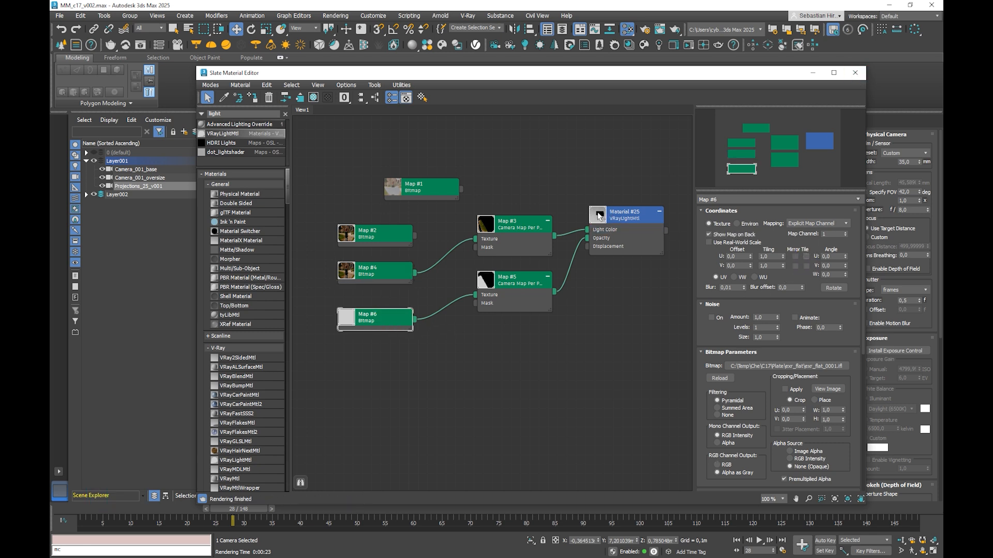
{"action": "left_click", "coordinate": [856, 72]}
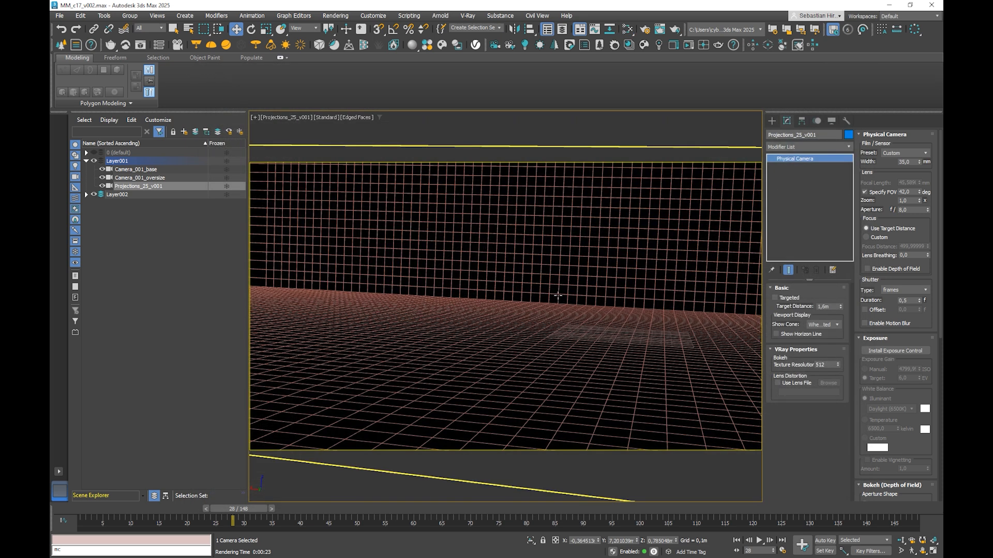
Step: Render frame 28 to check the projection without tiling, and go to frame 70 and render it as well
{"action": "key", "text": "F9"}
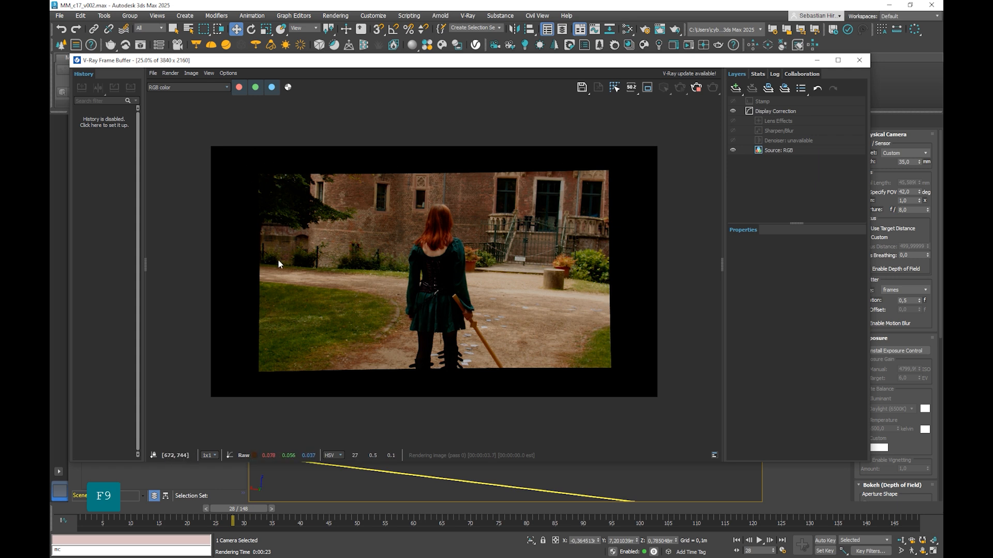
{"action": "left_click", "coordinate": [858, 60]}
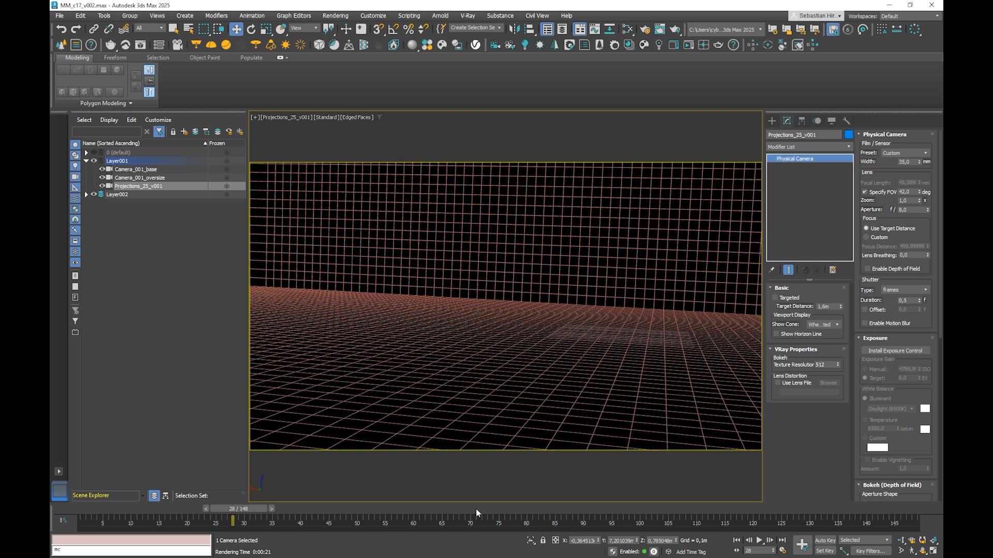
{"action": "left_click", "coordinate": [476, 509]}
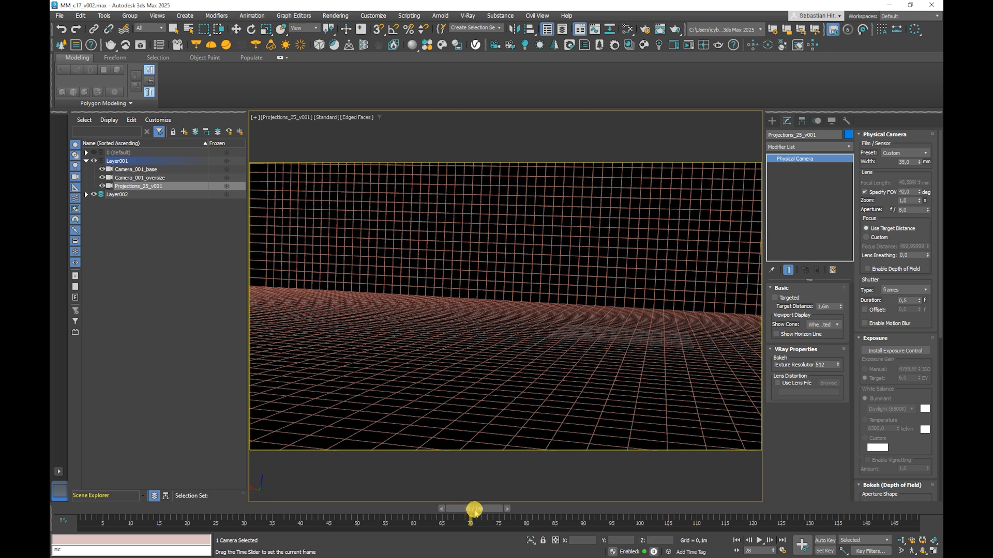
{"action": "key", "text": "F9"}
{"action": "key", "text": "F9"}
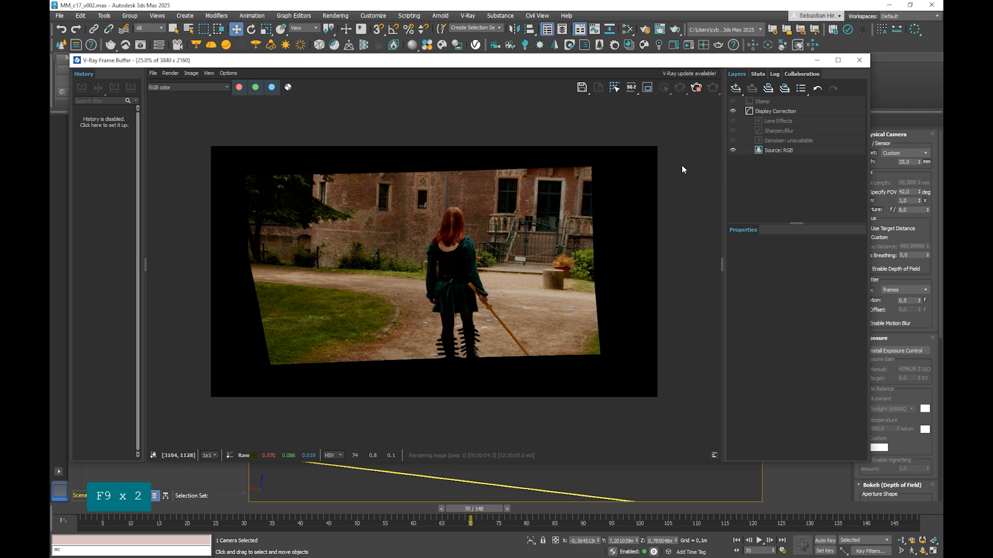
Step: Render frame 127, inspect the projected wall and ground up close, and close the frame buffer
{"action": "key", "text": "F9"}
{"action": "key", "text": "F9"}
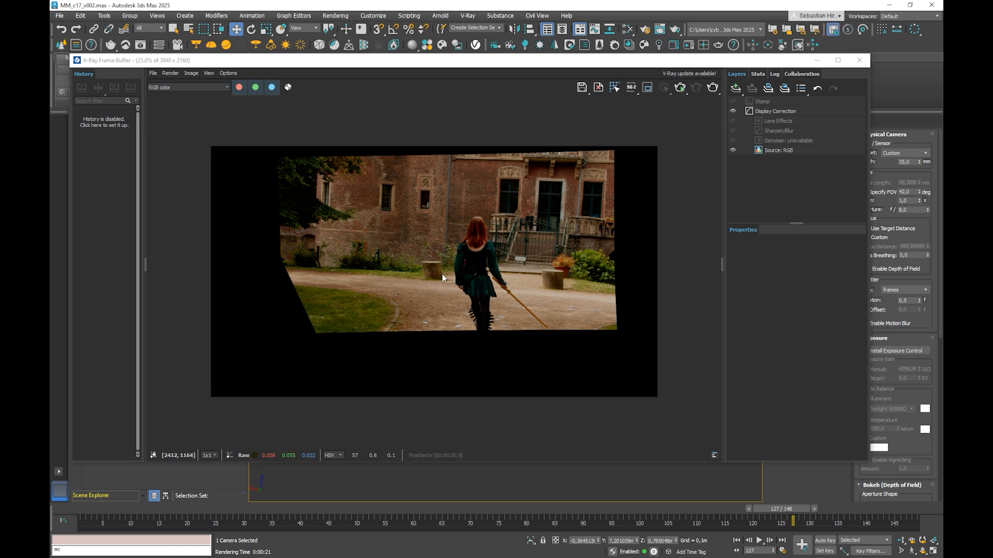
{"action": "scroll", "coordinate": [437, 274], "scroll_direction": "up", "scroll_amount": 1}
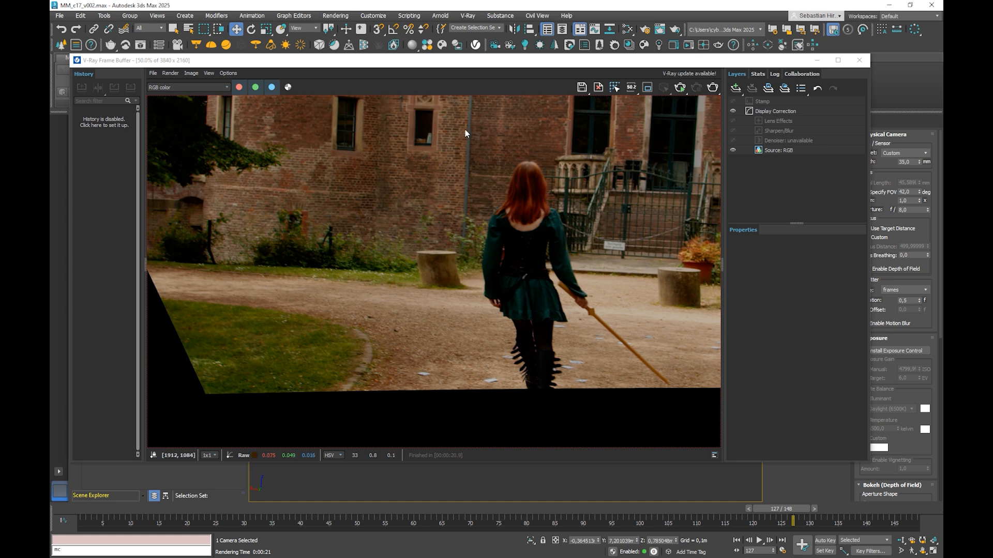
{"action": "scroll", "coordinate": [435, 261], "scroll_direction": "down", "scroll_amount": 1}
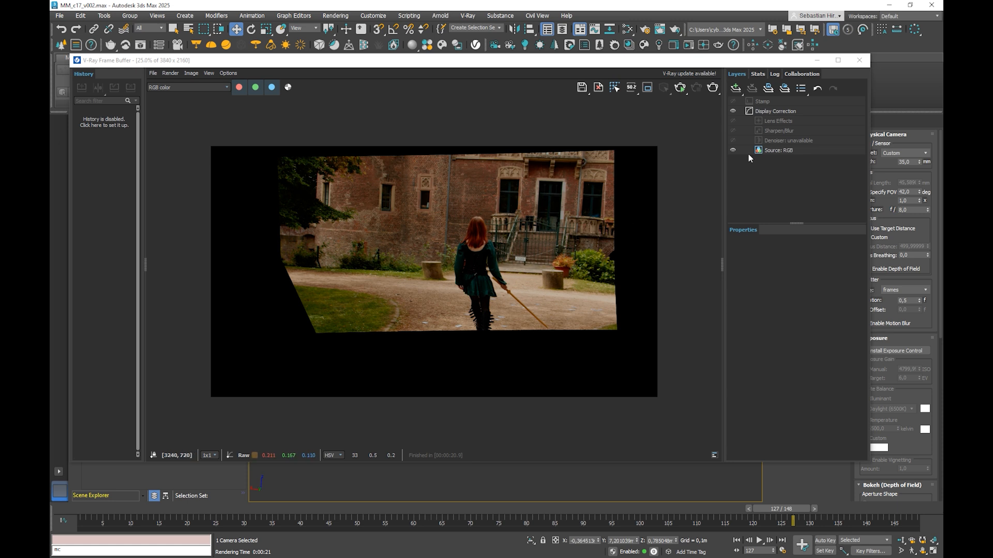
{"action": "left_click", "coordinate": [859, 60]}
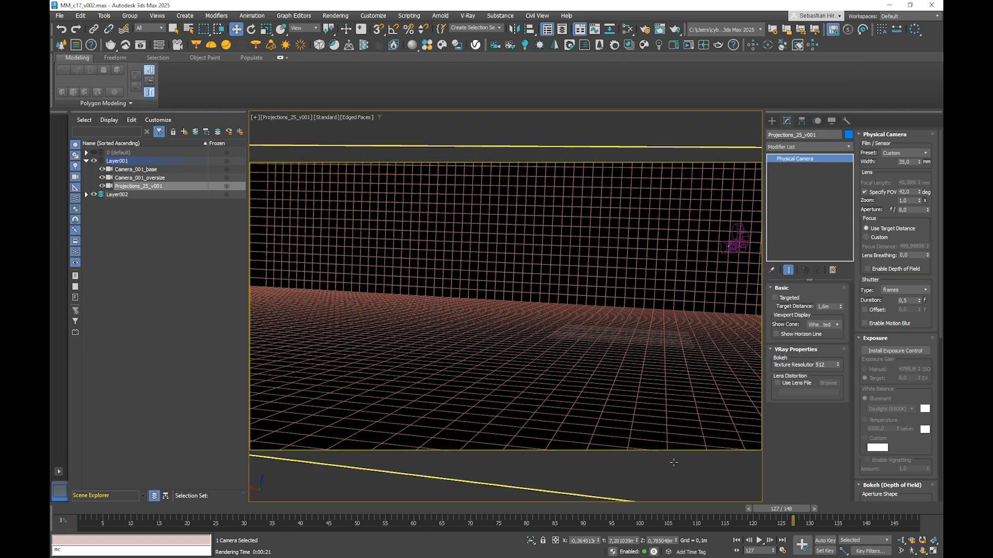
Step: Move to the last frame, 149, and render it through the projection camera
{"action": "left_click_drag", "start_coordinate": [845, 513], "coordinate": [905, 510]}
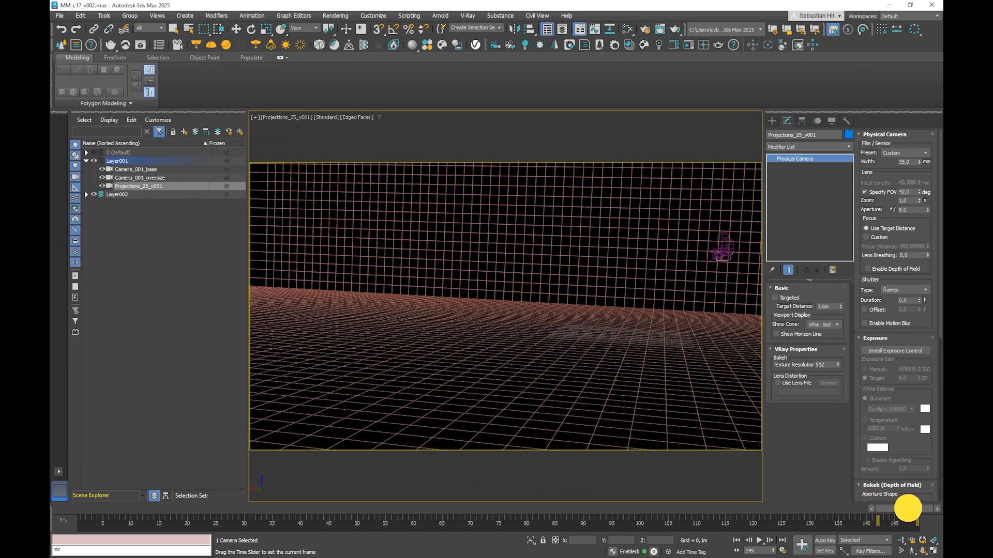
{"action": "key", "text": "F9"}
{"action": "key", "text": "F9"}
{"action": "key", "text": "F9"}
{"action": "key", "text": "F9"}
{"action": "key", "text": "F9"}
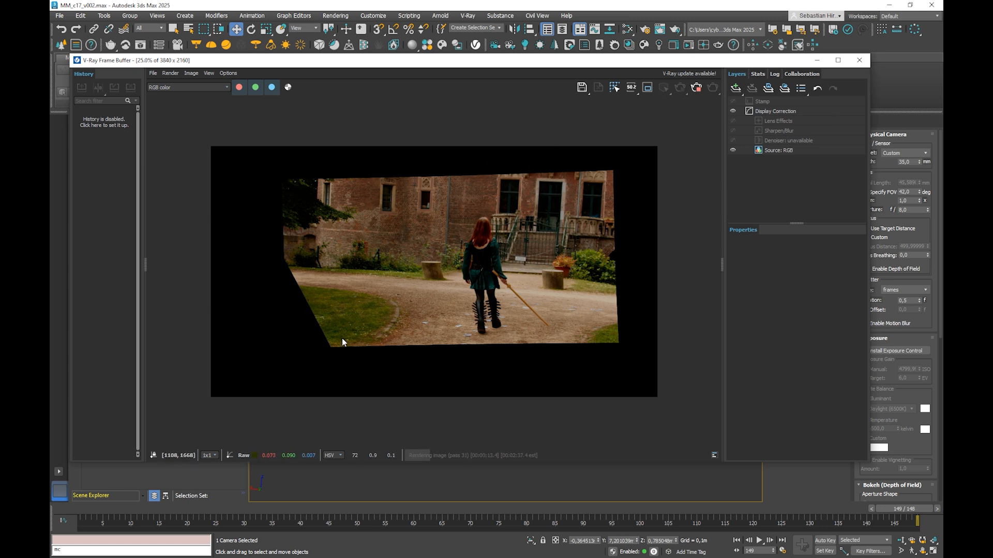
Step: Compare the RGB color and Alpha channels of the rendered frame 149, leaving the Alpha channel displayed
{"action": "left_click", "coordinate": [289, 88]}
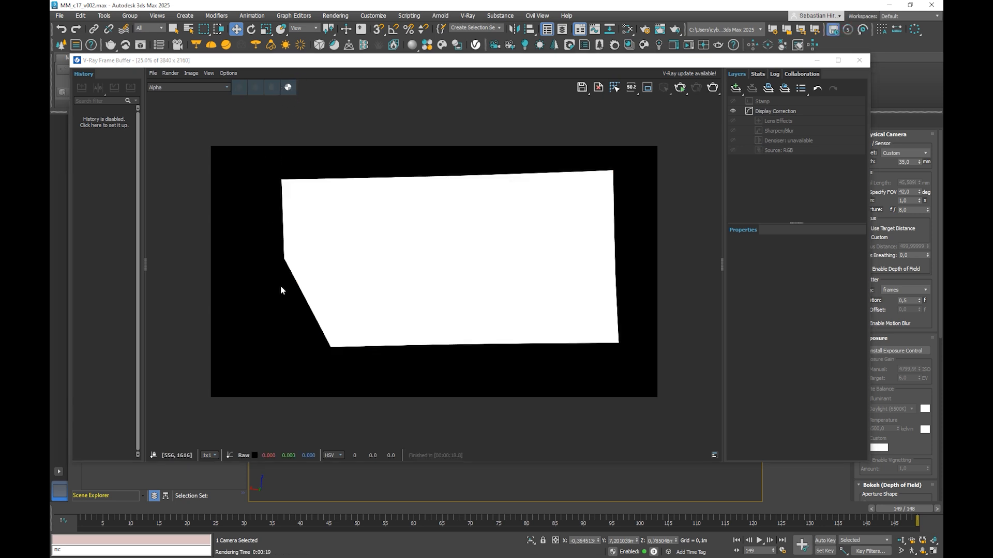
{"action": "left_click", "coordinate": [288, 88]}
{"action": "left_click", "coordinate": [288, 88]}
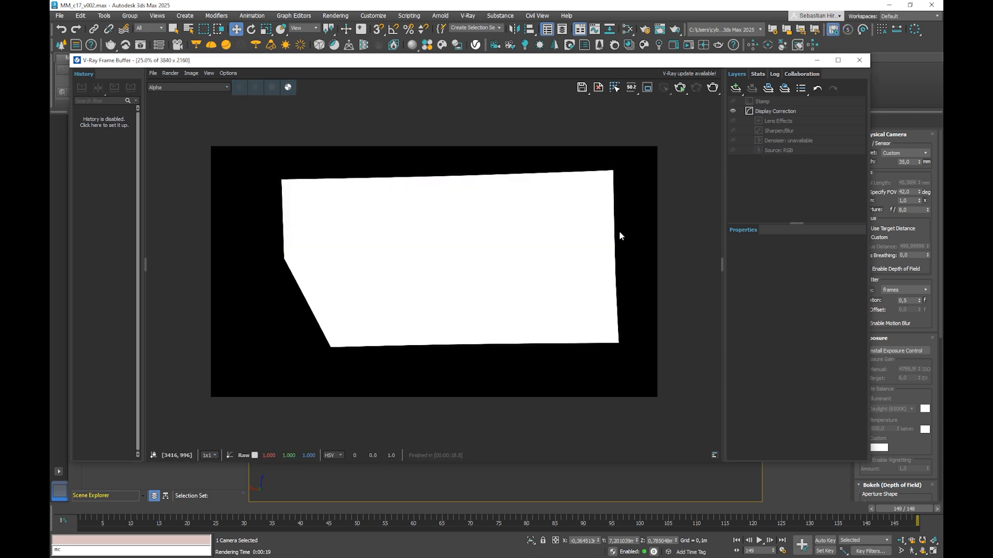
{"action": "left_click", "coordinate": [288, 87]}
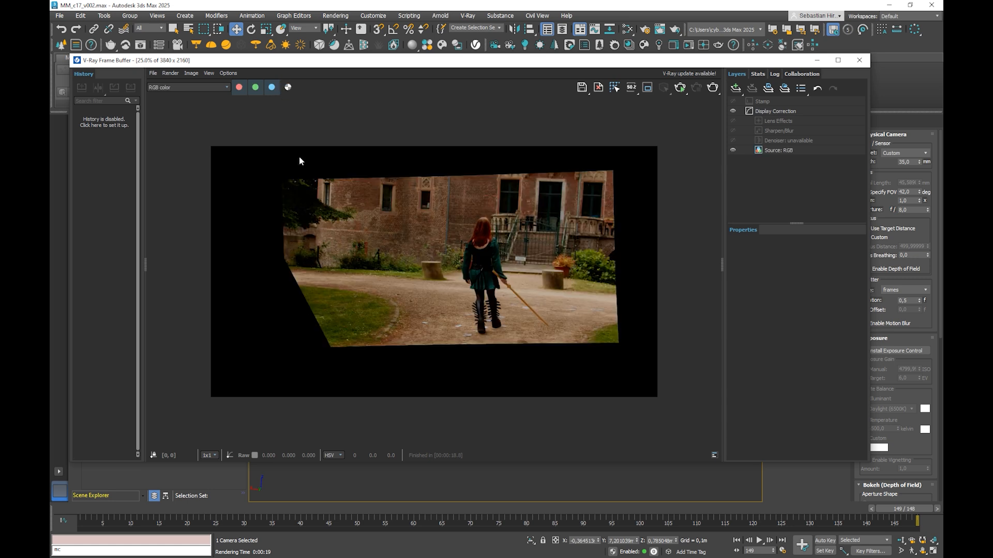
{"action": "left_click", "coordinate": [288, 87]}
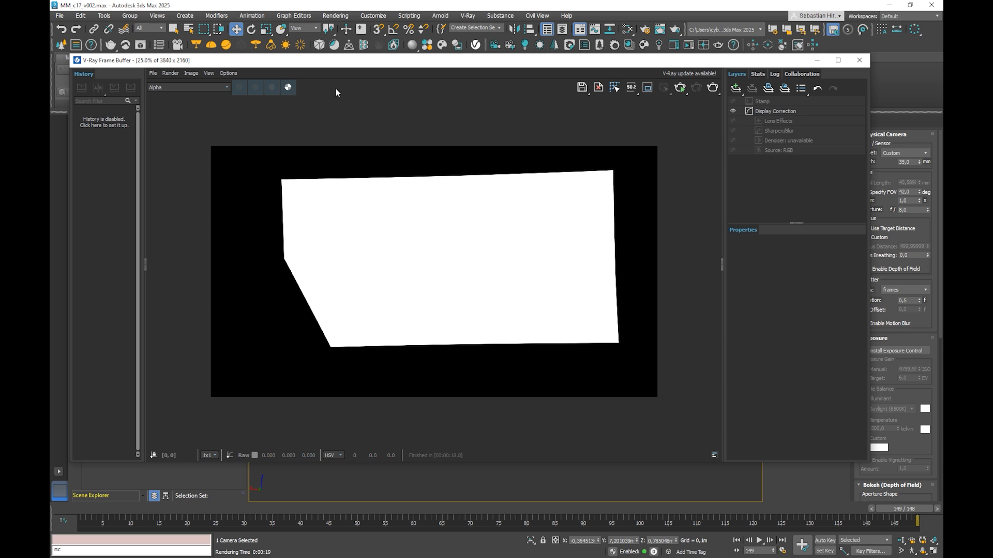
Step: Switch to Photoshop, isolate Layer 0 of the stacked renders in temp0030.exr, and toggle Layer 1 over it to compare their alignment
{"action": "left_click", "coordinate": [288, 87]}
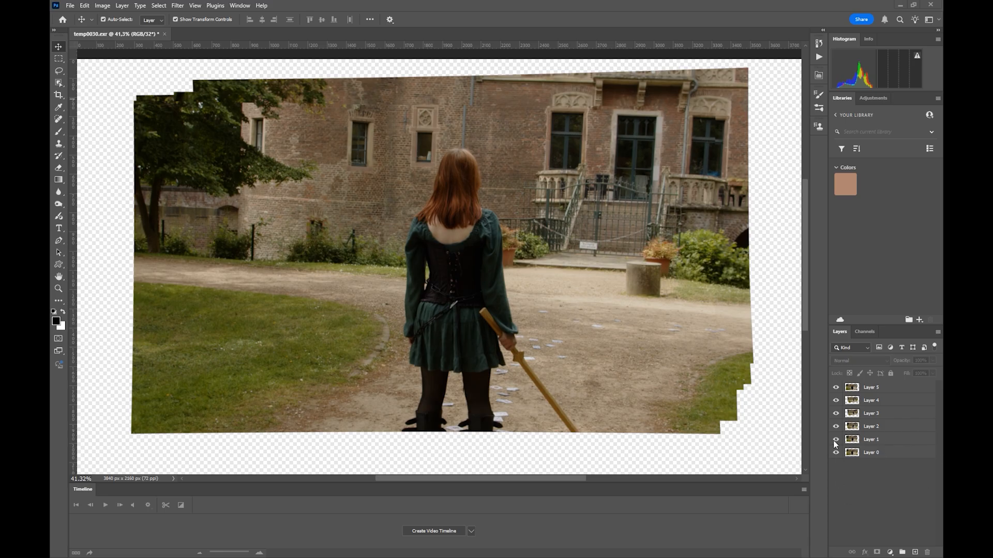
{"action": "mouse_move", "coordinate": [835, 394]}
{"action": "left_mouse_down"}
{"action": "mouse_move", "coordinate": [840, 433]}
{"action": "mouse_move", "coordinate": [838, 382]}
{"action": "left_mouse_up"}
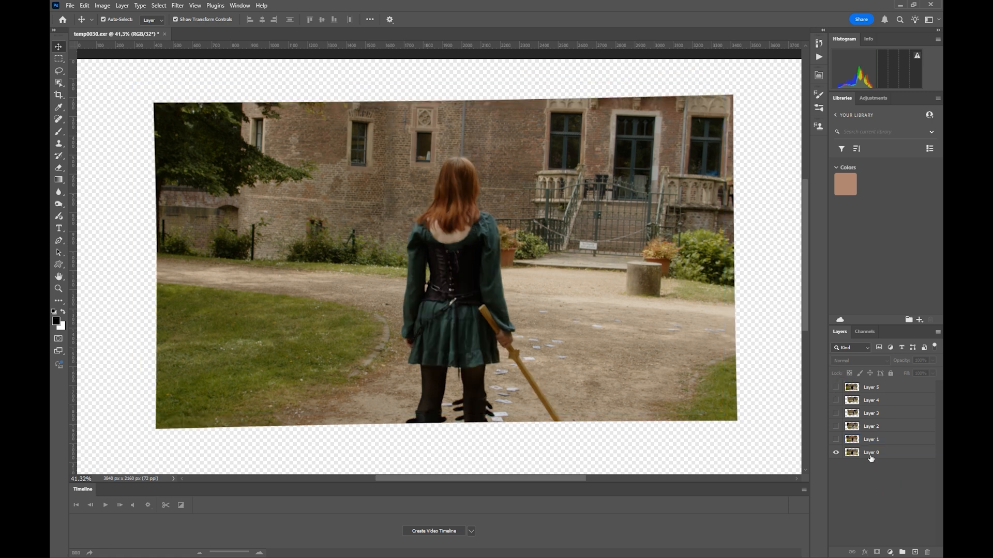
{"action": "left_click", "coordinate": [837, 440]}
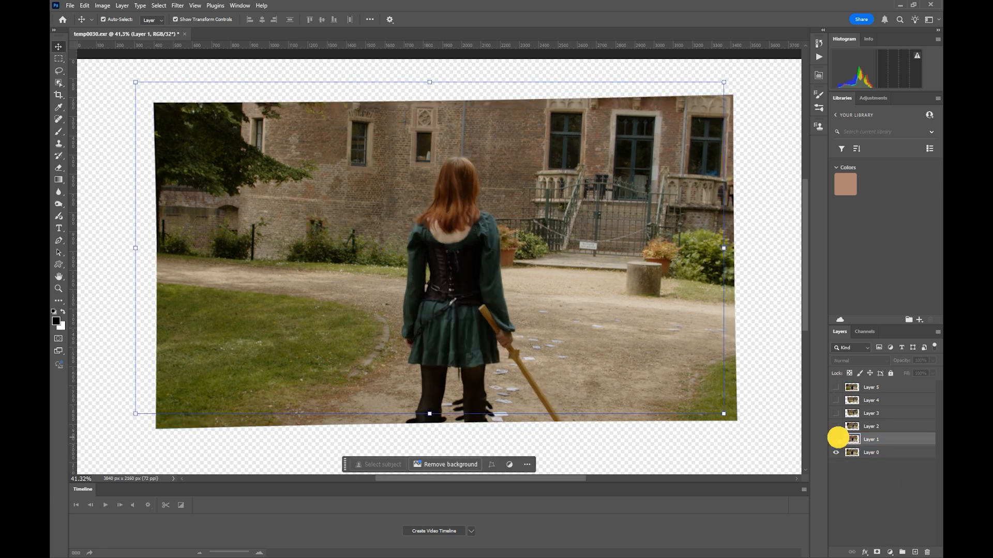
{"action": "left_click", "coordinate": [836, 440]}
{"action": "left_click", "coordinate": [836, 440]}
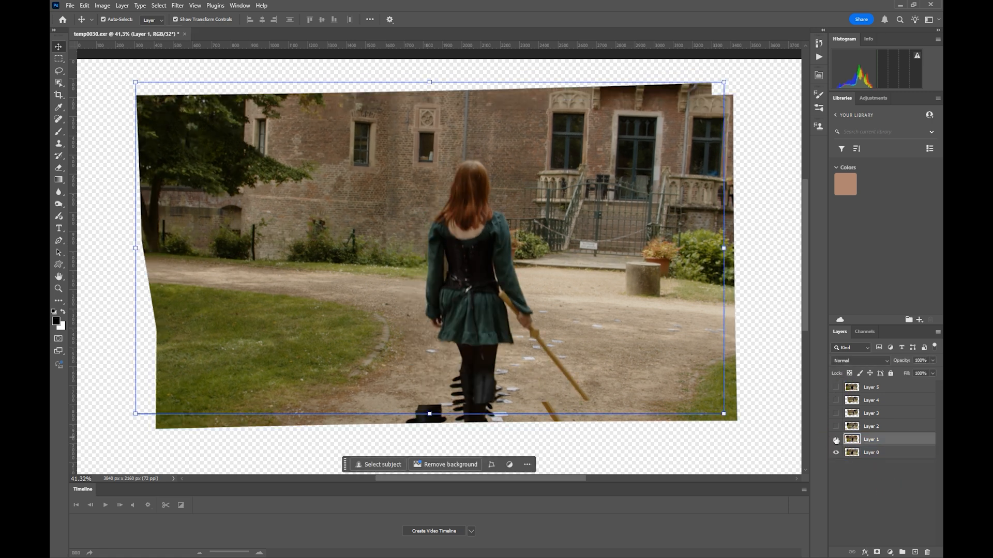
{"action": "left_click", "coordinate": [836, 439]}
{"action": "left_click", "coordinate": [836, 440]}
{"action": "left_click", "coordinate": [835, 440]}
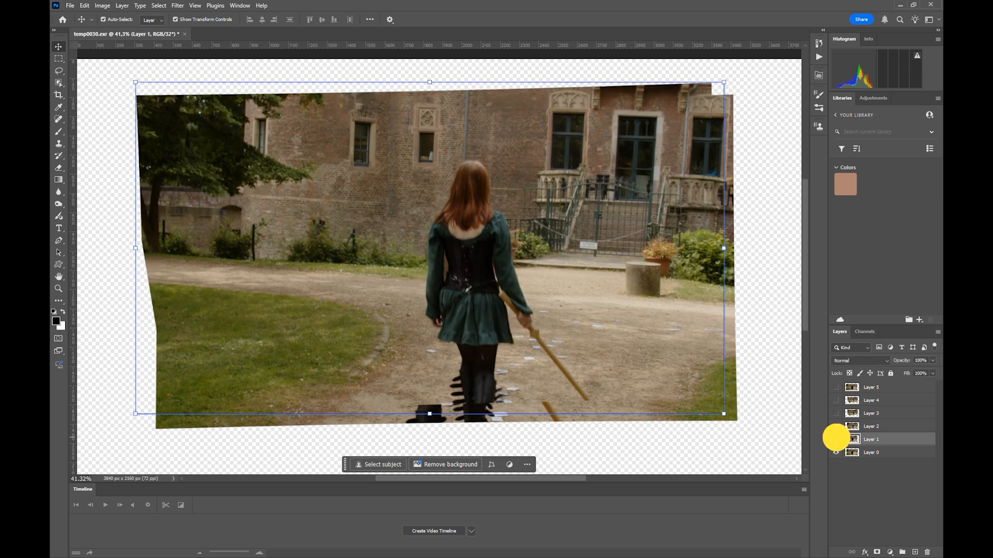
{"action": "left_click", "coordinate": [835, 440]}
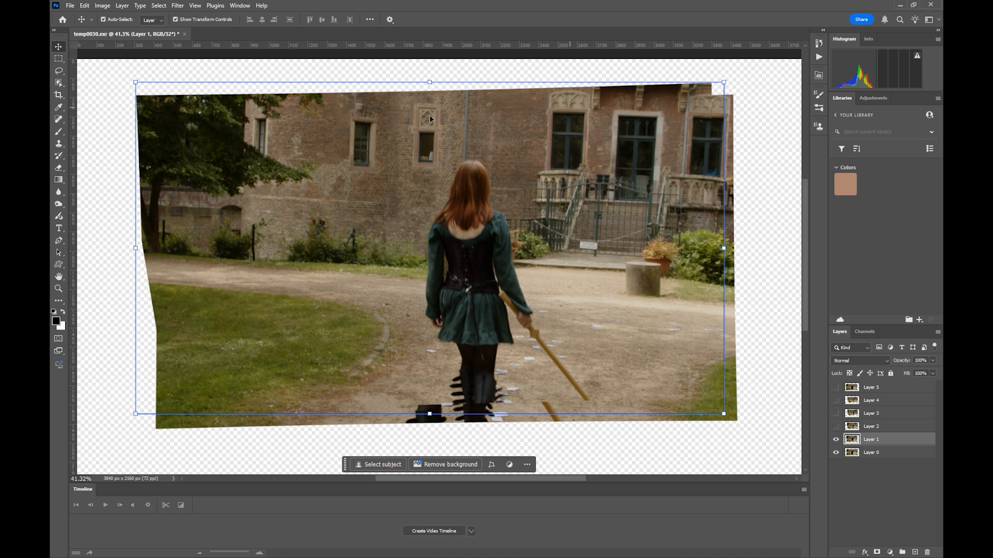
Step: Show Layers 2 to 5 one by one, and toggle Layer 5 to compare it with the renders beneath
{"action": "left_click", "coordinate": [835, 426]}
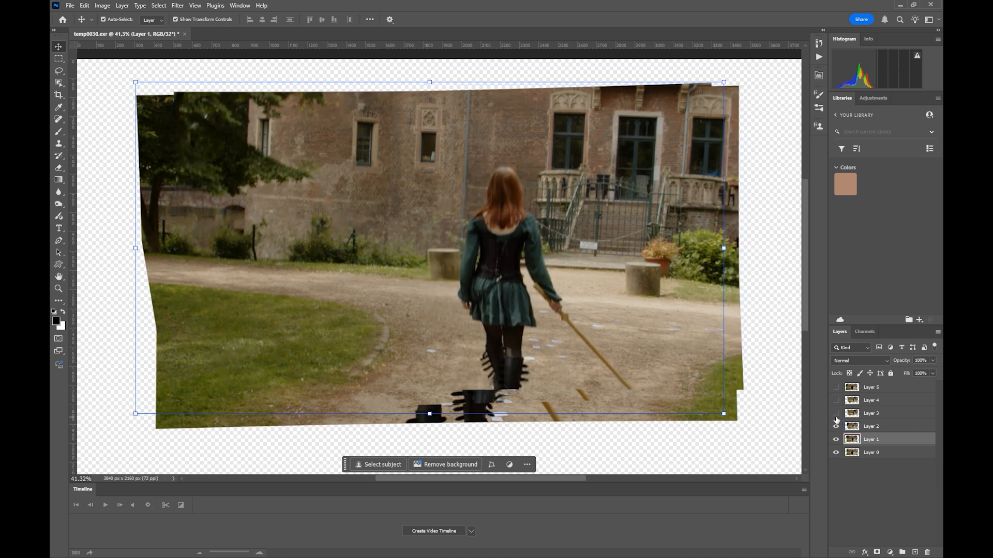
{"action": "left_click", "coordinate": [836, 414]}
{"action": "left_click", "coordinate": [835, 401]}
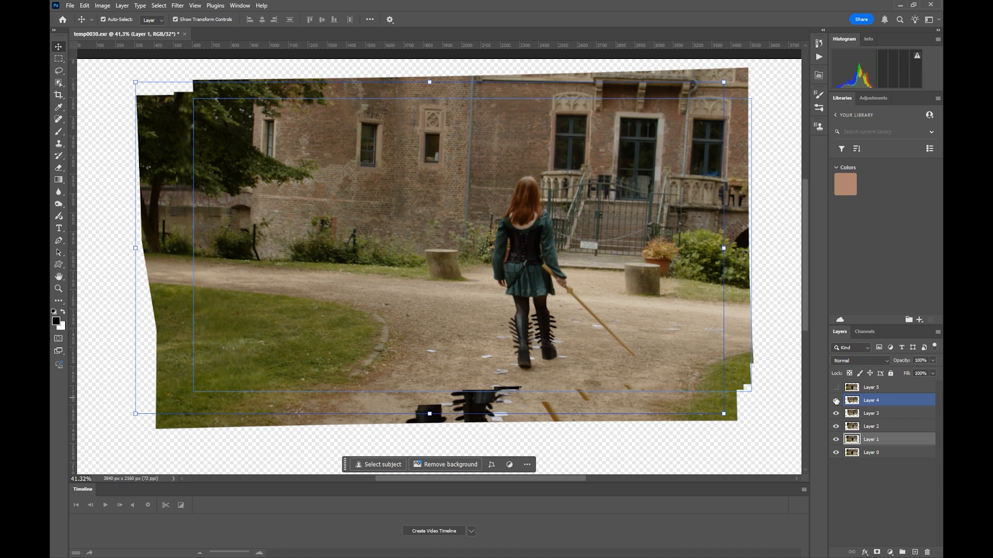
{"action": "left_click", "coordinate": [836, 388]}
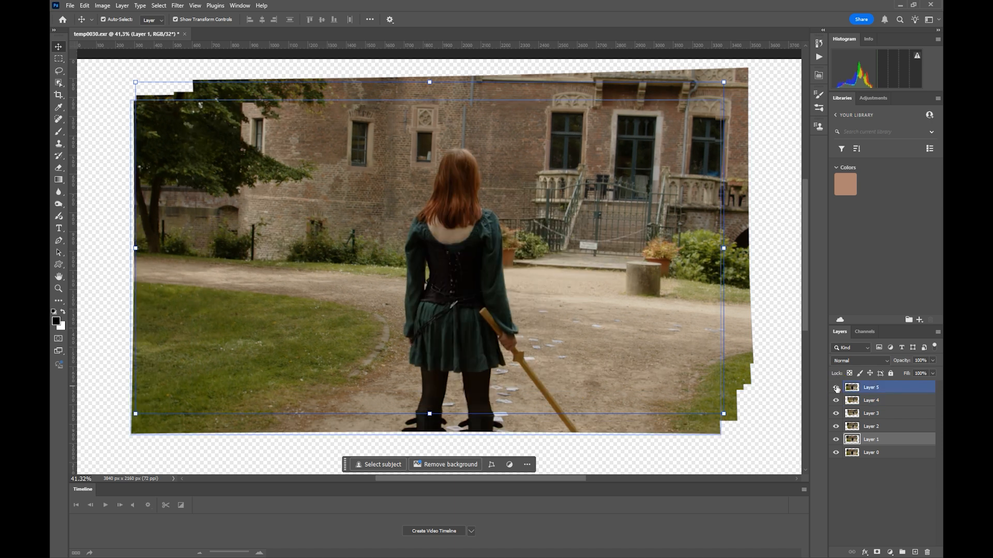
{"action": "left_click", "coordinate": [836, 388]}
{"action": "left_click", "coordinate": [836, 391]}
{"action": "left_click", "coordinate": [836, 387]}
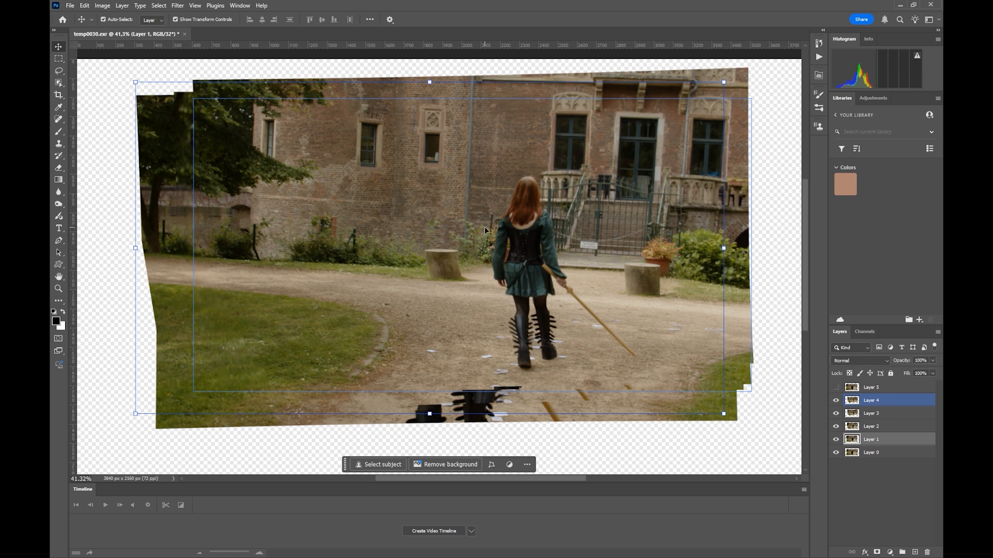
{"action": "left_click", "coordinate": [836, 388]}
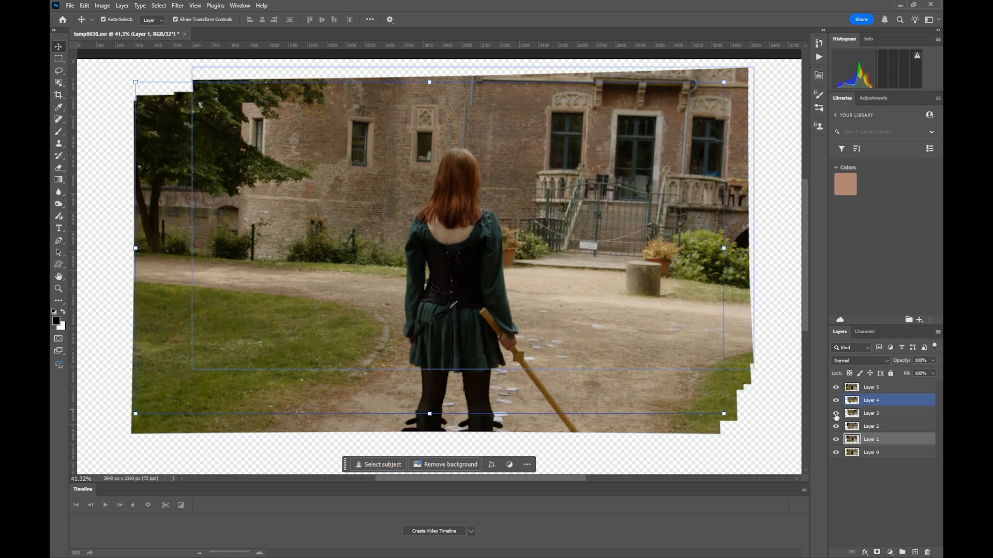
Step: Hide Layers 1 to 5 and reveal them again in ascending order to inspect how each render extends the image coverage
{"action": "left_click", "coordinate": [653, 307]}
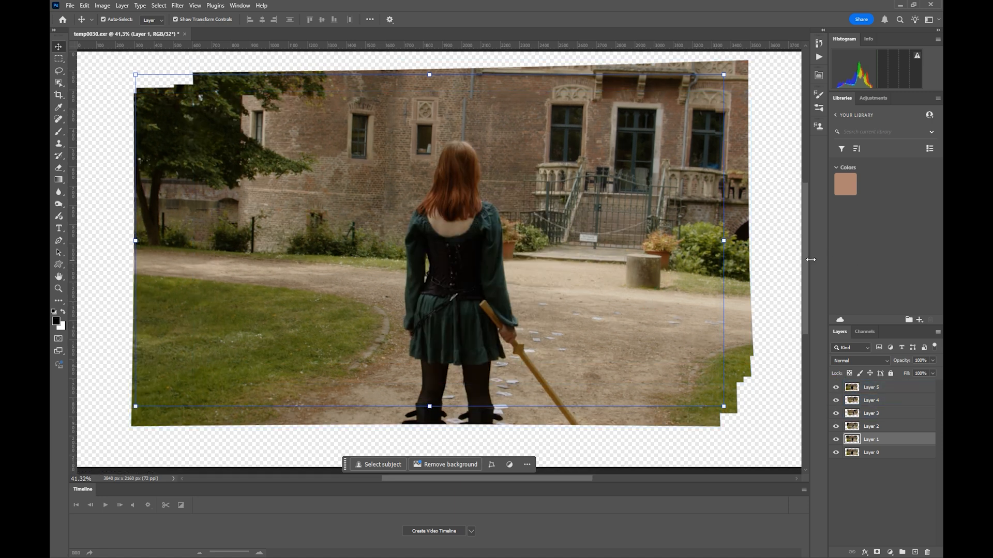
{"action": "mouse_move", "coordinate": [805, 262]}
{"action": "left_mouse_down"}
{"action": "mouse_move", "coordinate": [805, 318]}
{"action": "mouse_move", "coordinate": [806, 282]}
{"action": "left_mouse_up"}
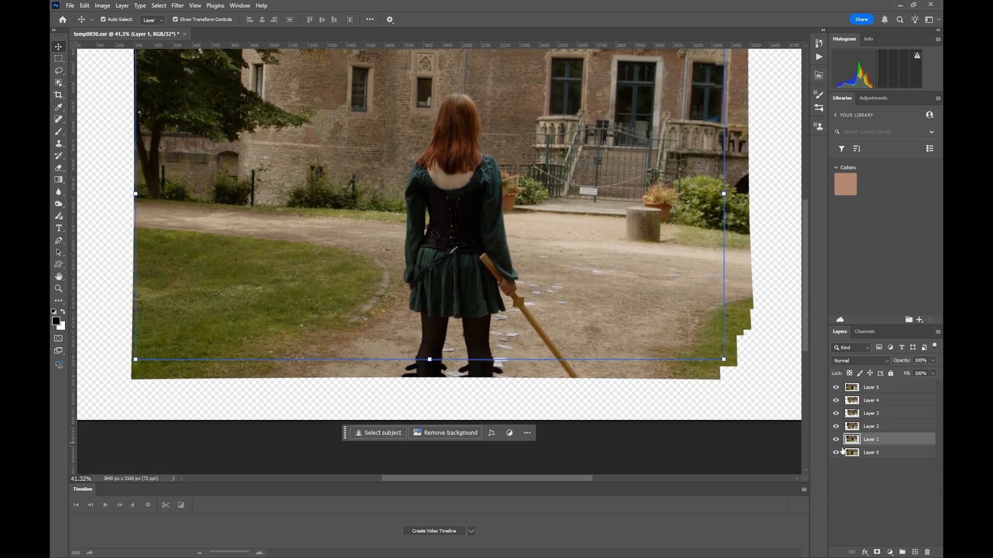
{"action": "left_click_drag", "start_coordinate": [836, 441], "coordinate": [834, 389]}
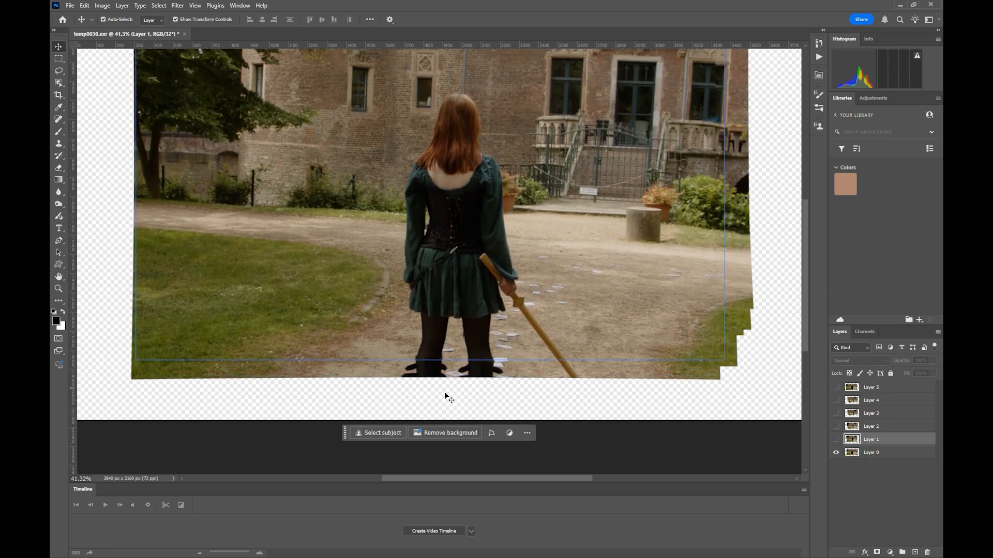
{"action": "left_click", "coordinate": [836, 440]}
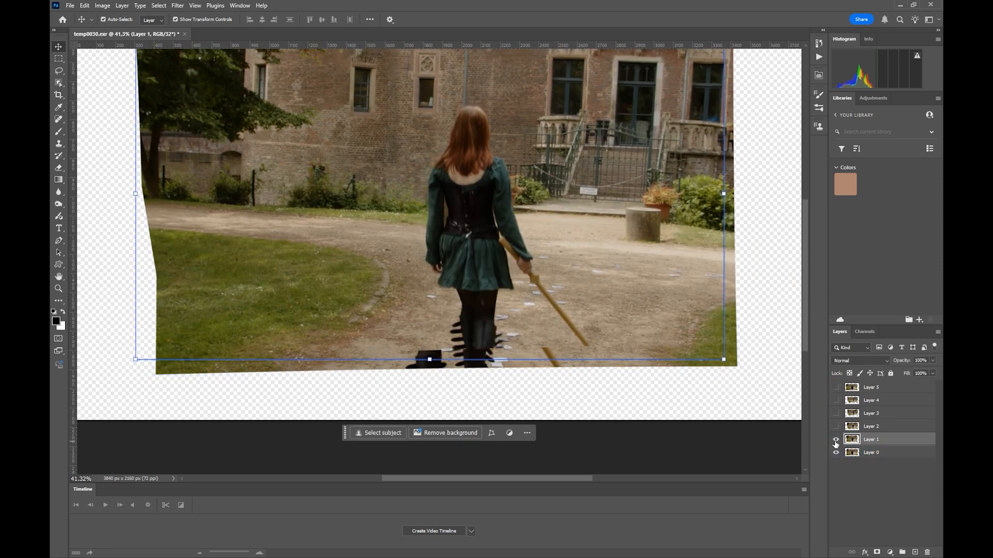
{"action": "left_click", "coordinate": [835, 427]}
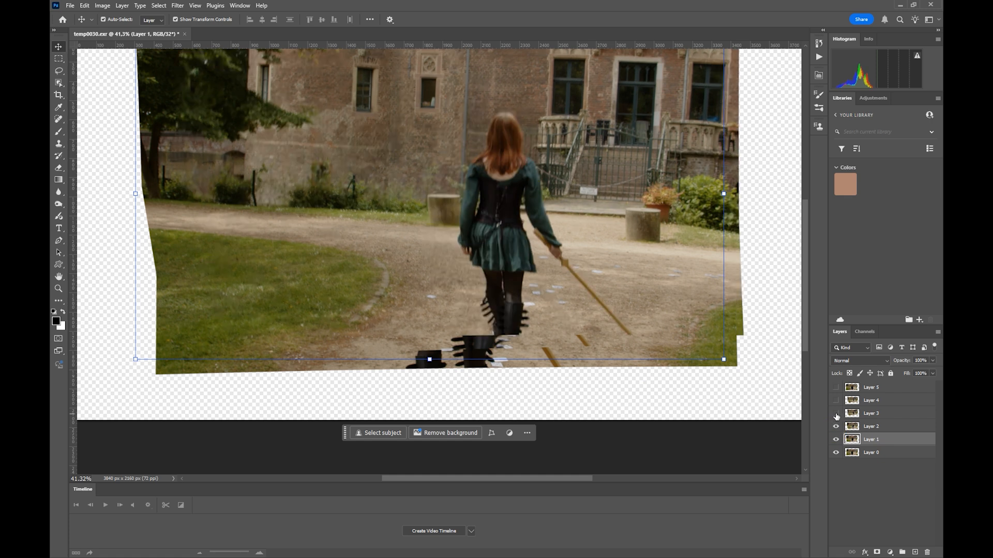
{"action": "left_click", "coordinate": [835, 414]}
{"action": "left_click", "coordinate": [836, 401]}
{"action": "left_click", "coordinate": [836, 387]}
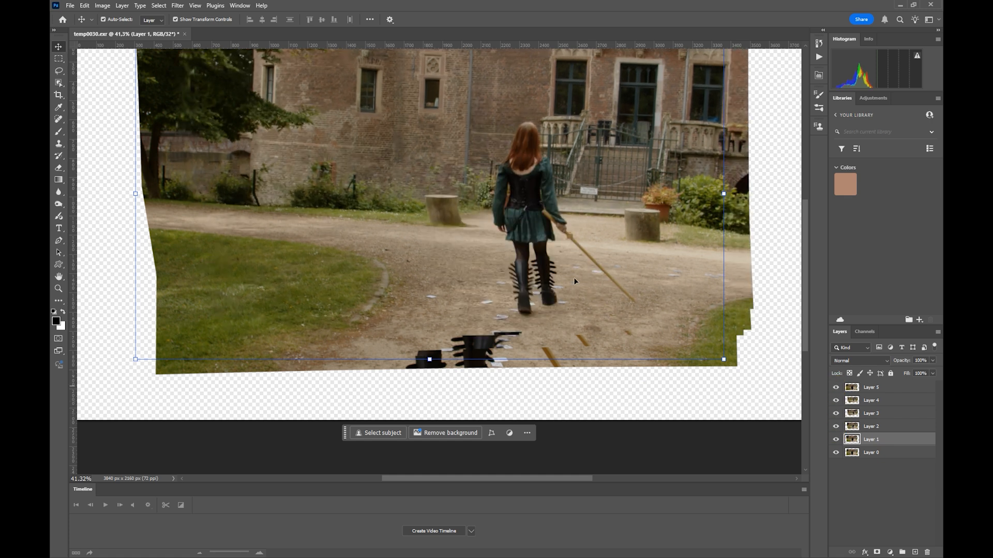
{"action": "scroll", "coordinate": [569, 278], "scroll_direction": "down", "scroll_amount": 1}
{"action": "scroll", "coordinate": [563, 299], "scroll_direction": "up", "scroll_amount": 2}
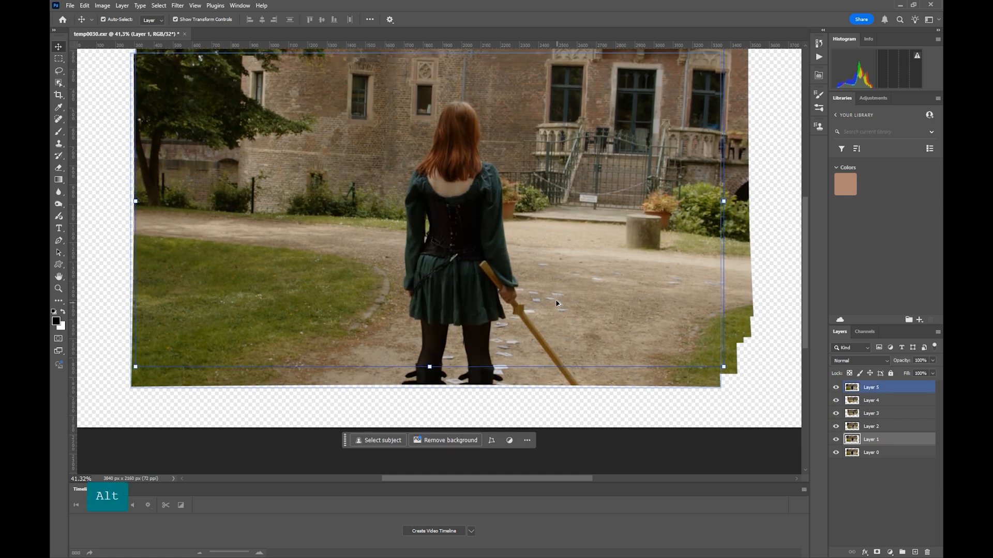
{"action": "scroll", "coordinate": [555, 299], "scroll_direction": "down", "scroll_amount": 1, "text": "alt"}
{"action": "scroll", "coordinate": [555, 297], "scroll_direction": "down", "scroll_amount": 3, "text": "alt"}
{"action": "left_click_drag", "start_coordinate": [541, 209], "coordinate": [528, 225]}
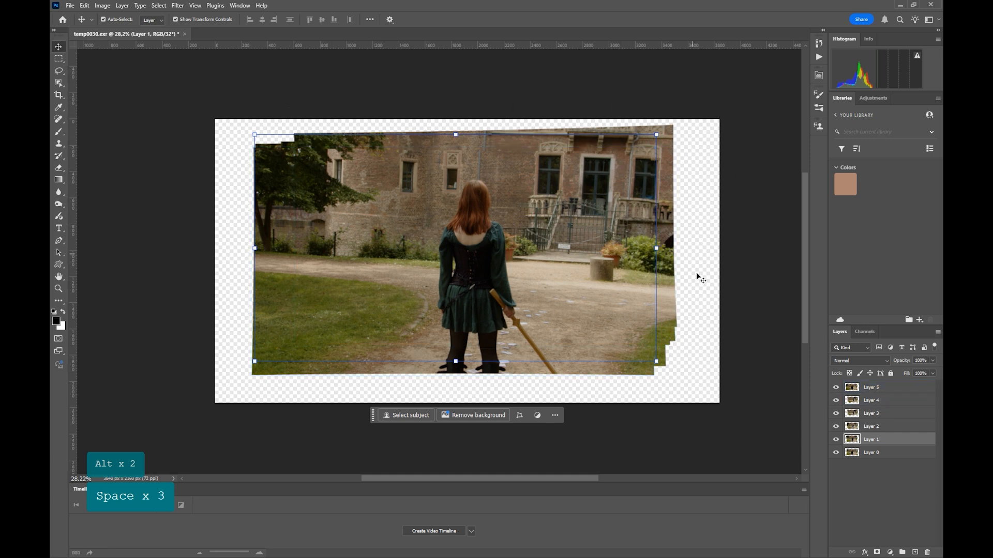
Step: Nudge Layer 4 upward by a few pixels with the Move tool
{"action": "left_click", "coordinate": [891, 496]}
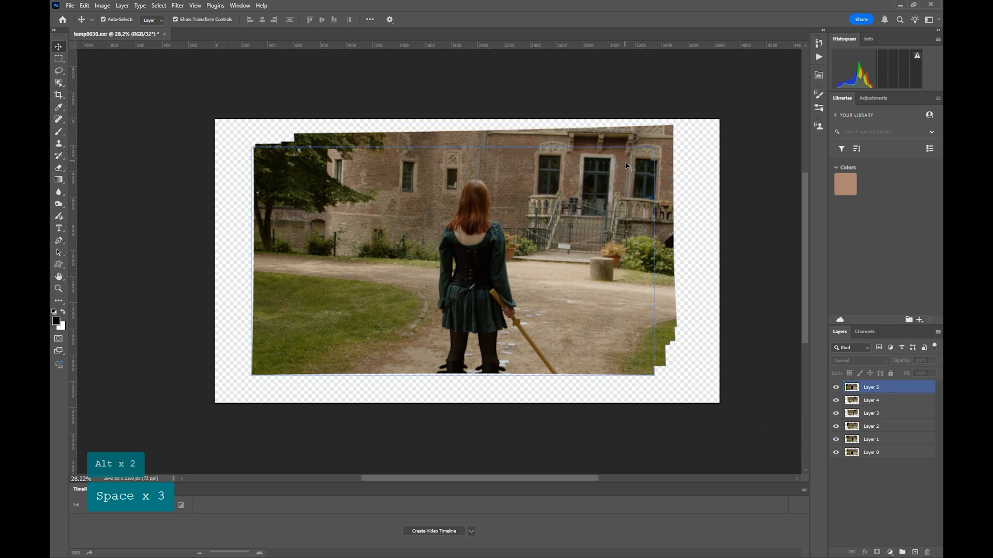
{"action": "left_click", "coordinate": [874, 399]}
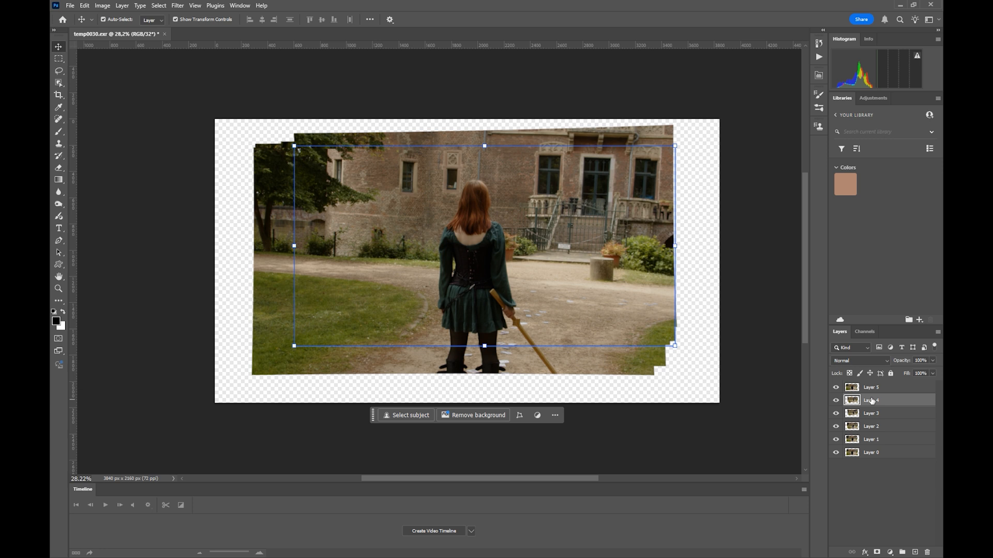
{"action": "key", "text": "v"}
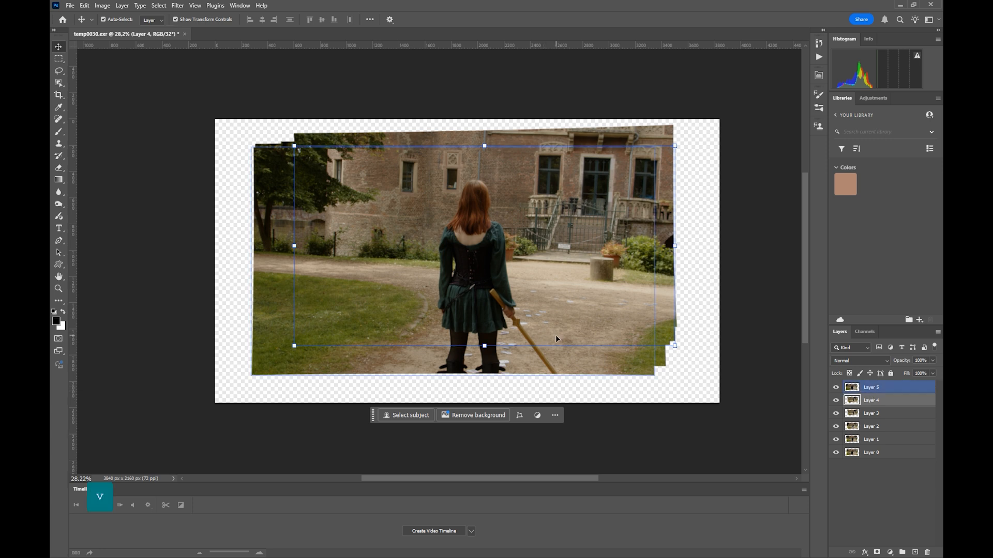
{"action": "key", "text": "Up"}
{"action": "key", "text": "Up"}
{"action": "key", "text": "Up"}
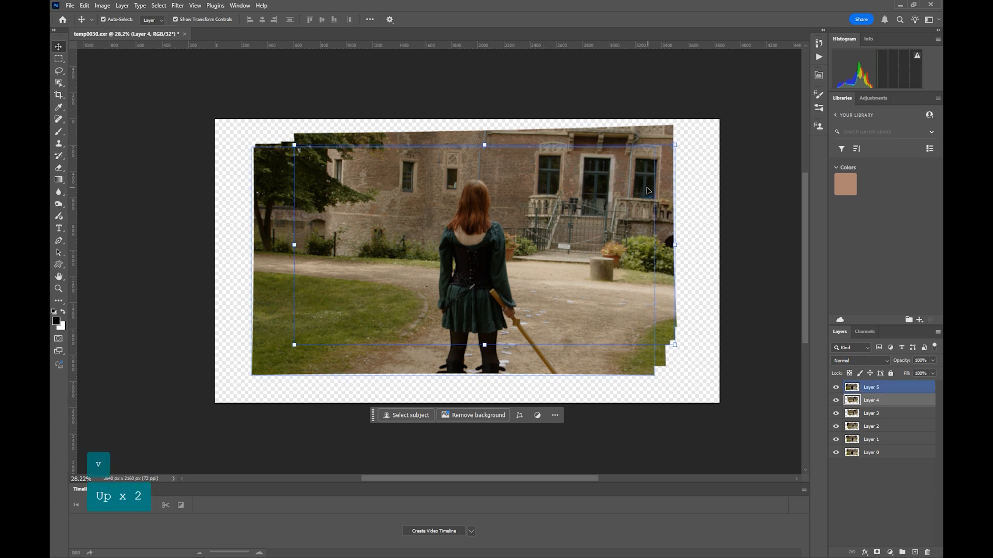
{"action": "key", "text": "Down"}
{"action": "key", "text": "Up"}
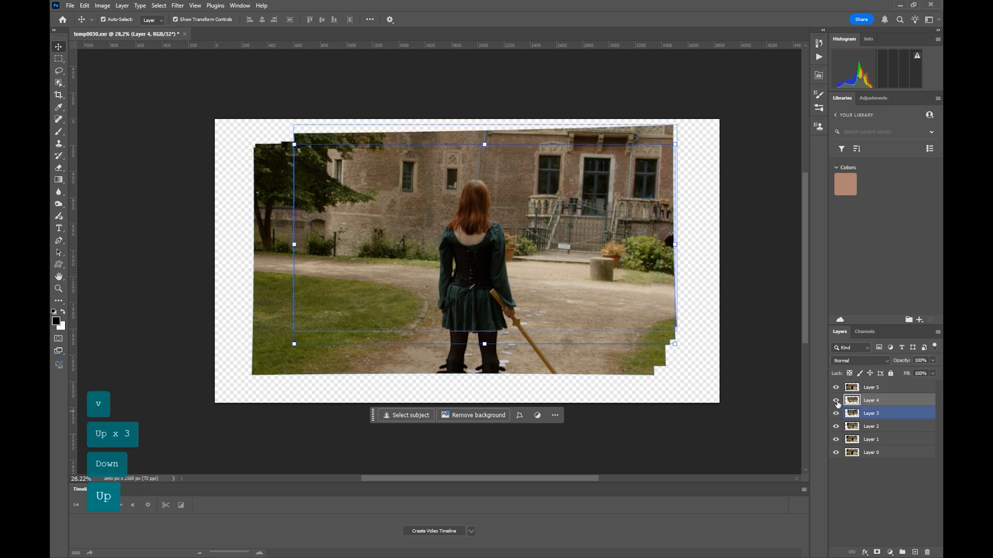
Step: Check the overlap of Layers 3, 4 and 5 by toggling Layer 5's visibility, and clear the layer selection
{"action": "left_click", "coordinate": [882, 414]}
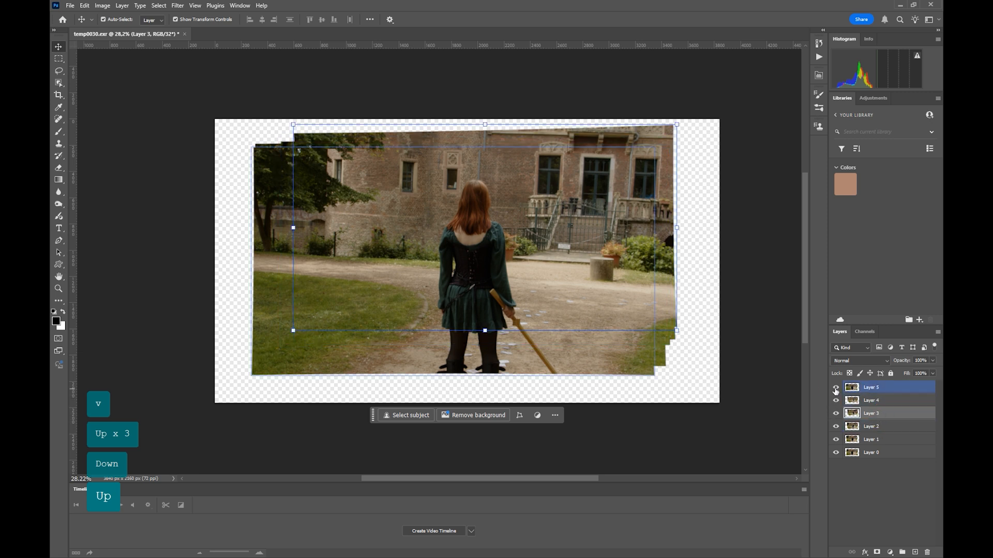
{"action": "left_click", "coordinate": [835, 388]}
{"action": "left_click", "coordinate": [836, 388]}
{"action": "left_click", "coordinate": [874, 401]}
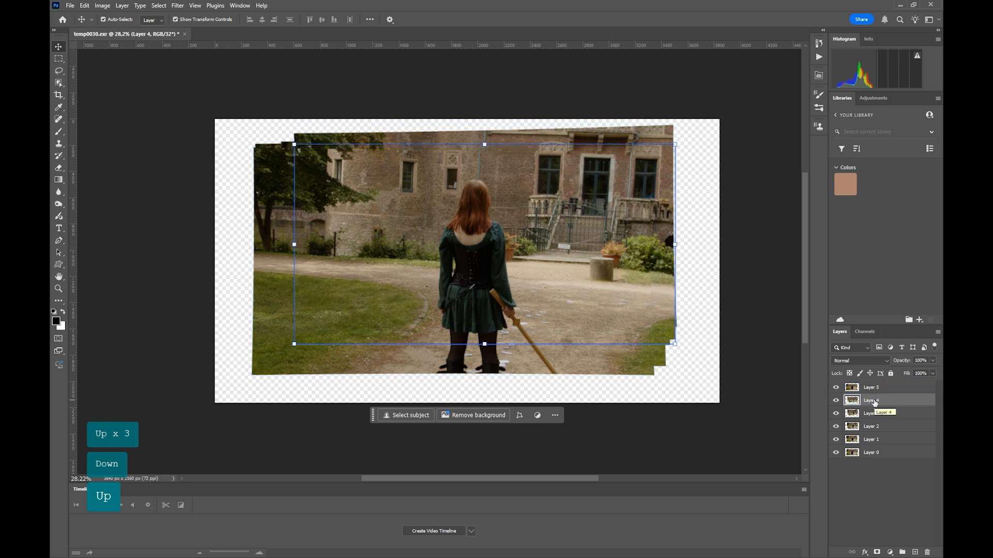
{"action": "left_click", "coordinate": [858, 386]}
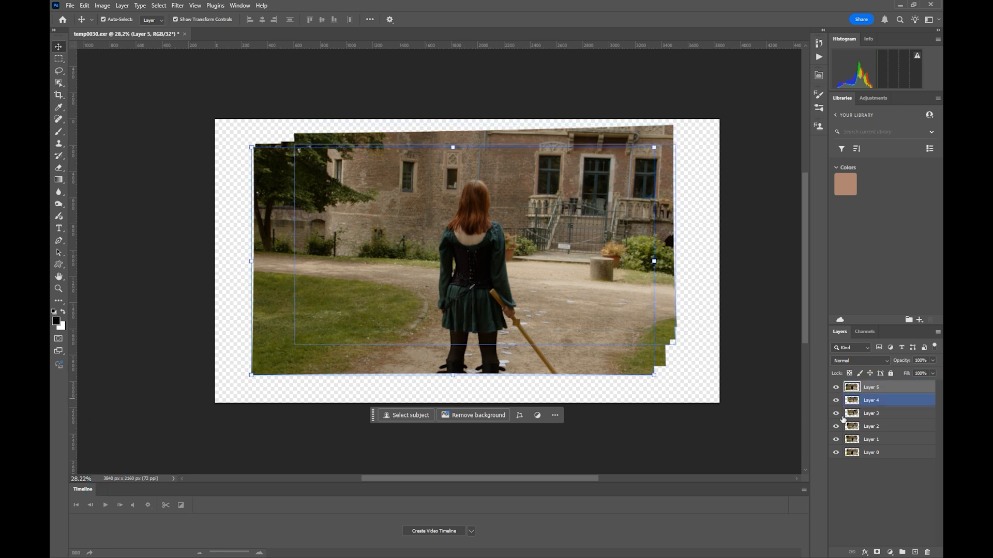
{"action": "left_click", "coordinate": [922, 478]}
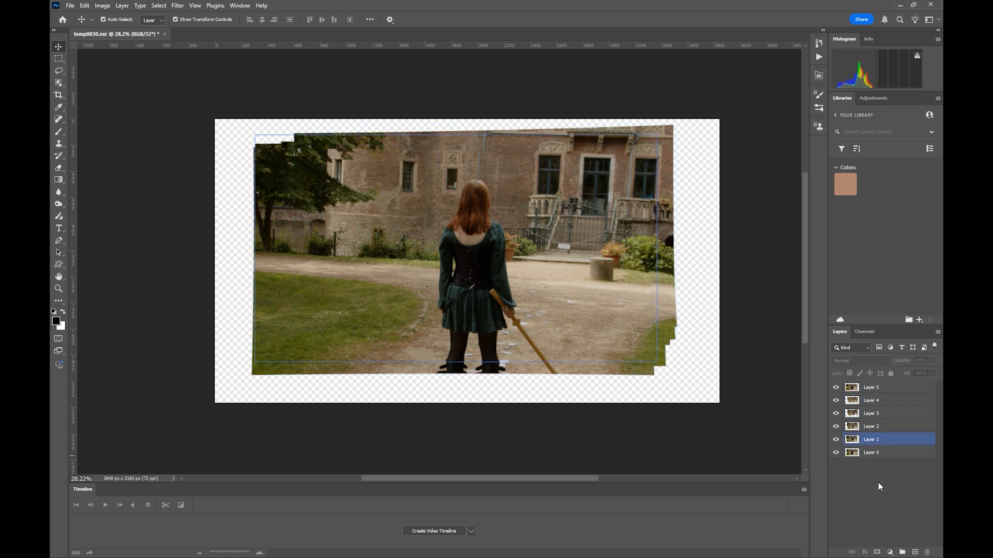
Step: Marquee-select the transparent upper-right area of the canvas, slightly overlapping the image edge, and try Generative Fill with Layer 5 active
{"action": "left_click", "coordinate": [62, 59]}
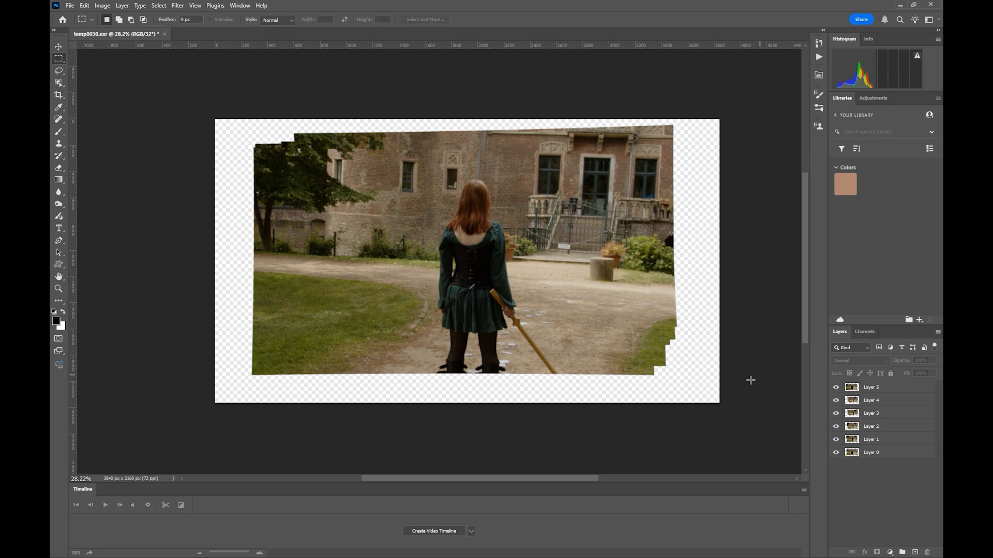
{"action": "left_click_drag", "start_coordinate": [724, 102], "coordinate": [671, 254]}
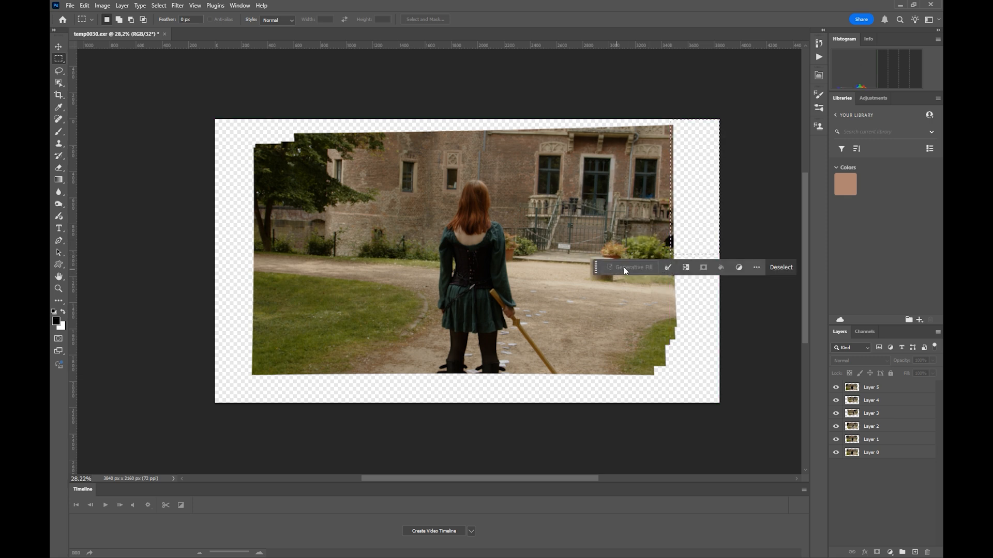
{"action": "left_click", "coordinate": [895, 388]}
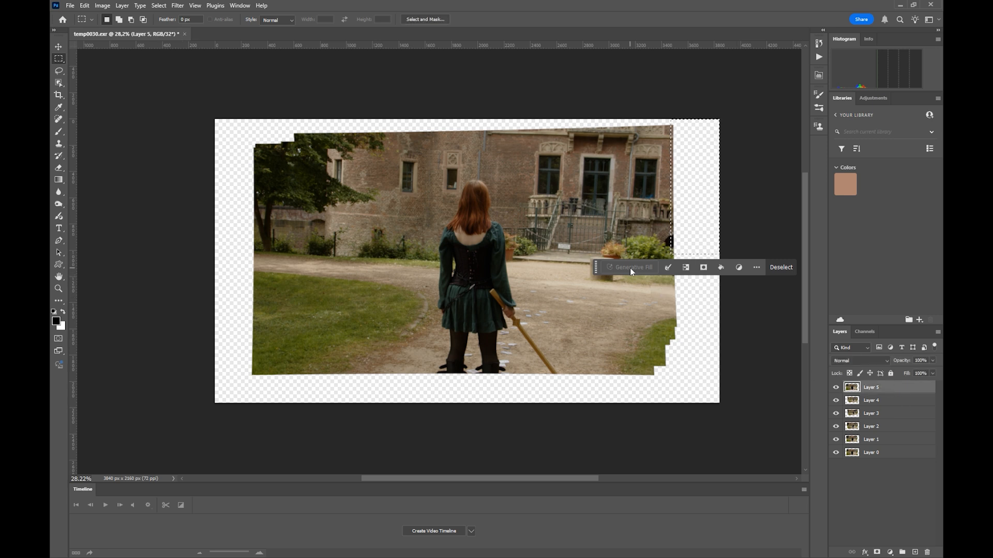
{"action": "key", "text": "v"}
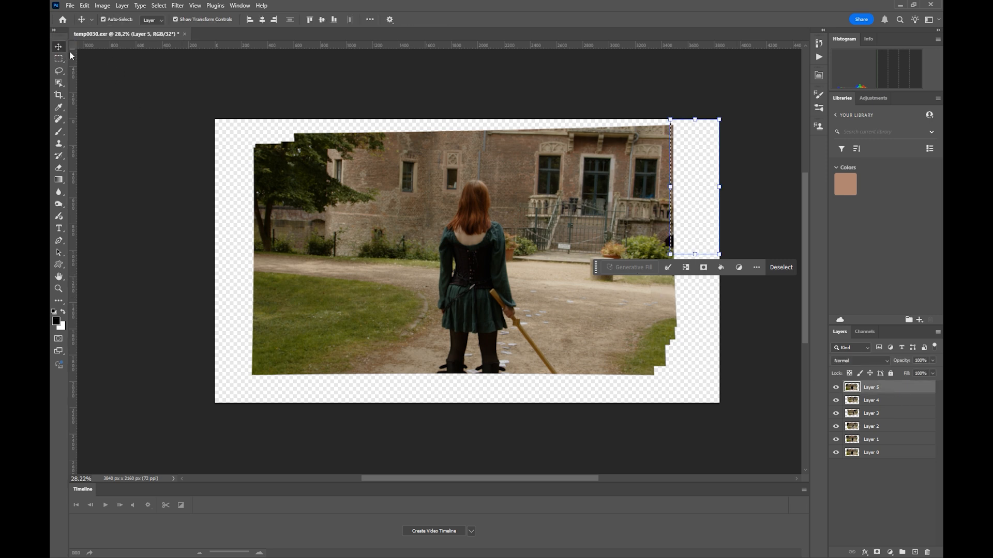
{"action": "left_click", "coordinate": [630, 268]}
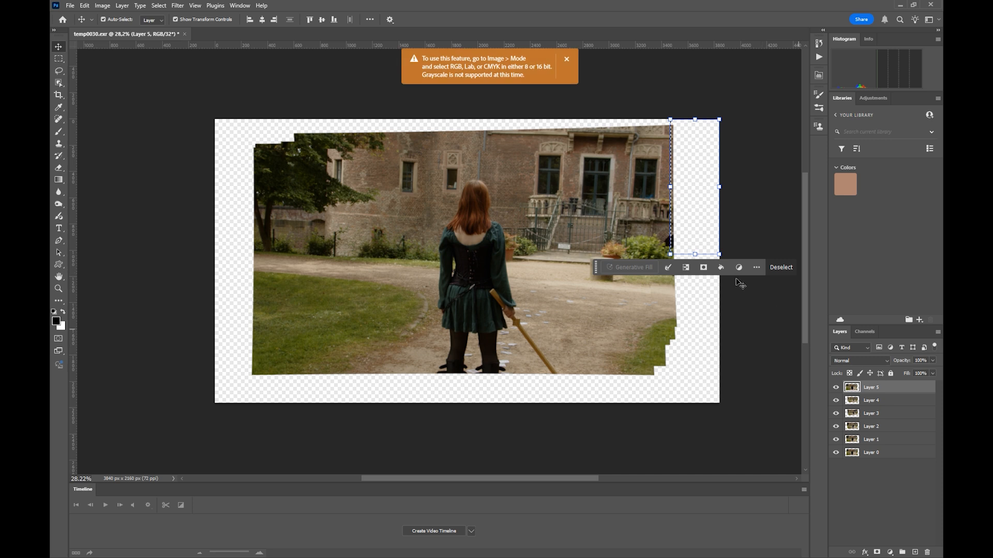
{"action": "left_click", "coordinate": [566, 59]}
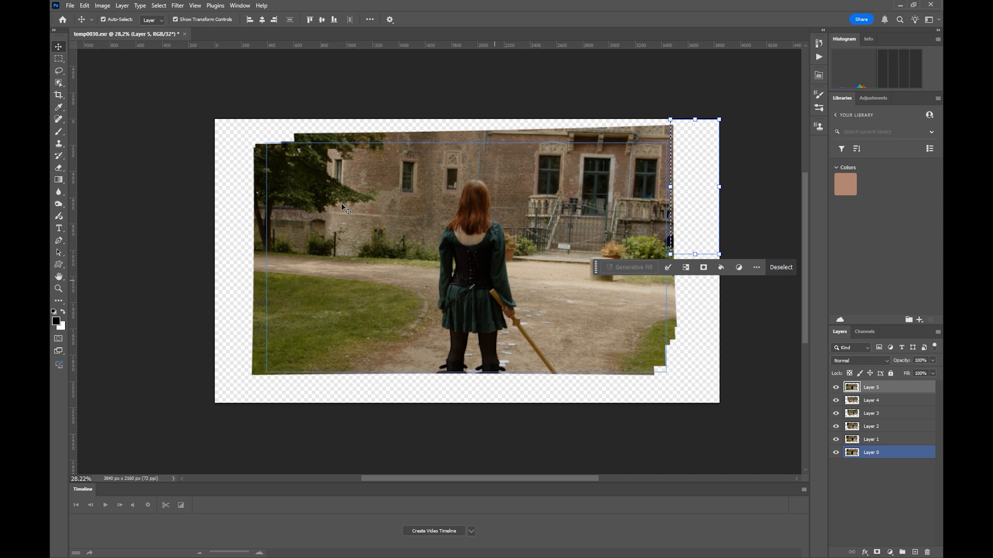
Step: Select Layers 0 to 5 and start converting the document to 16 bits per channel, merging the layers
{"action": "left_click", "coordinate": [871, 399], "text": "shift"}
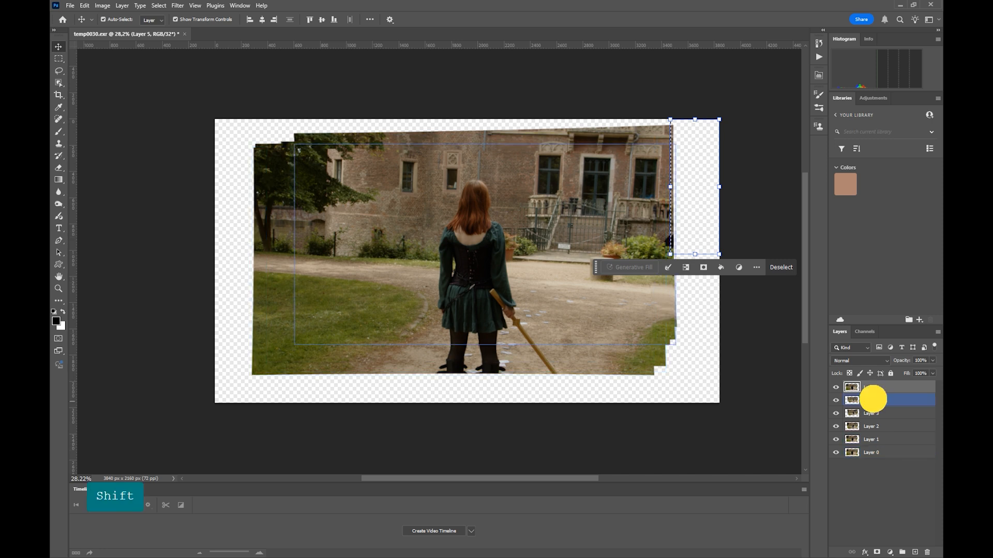
{"action": "left_click", "coordinate": [876, 452], "text": "shift"}
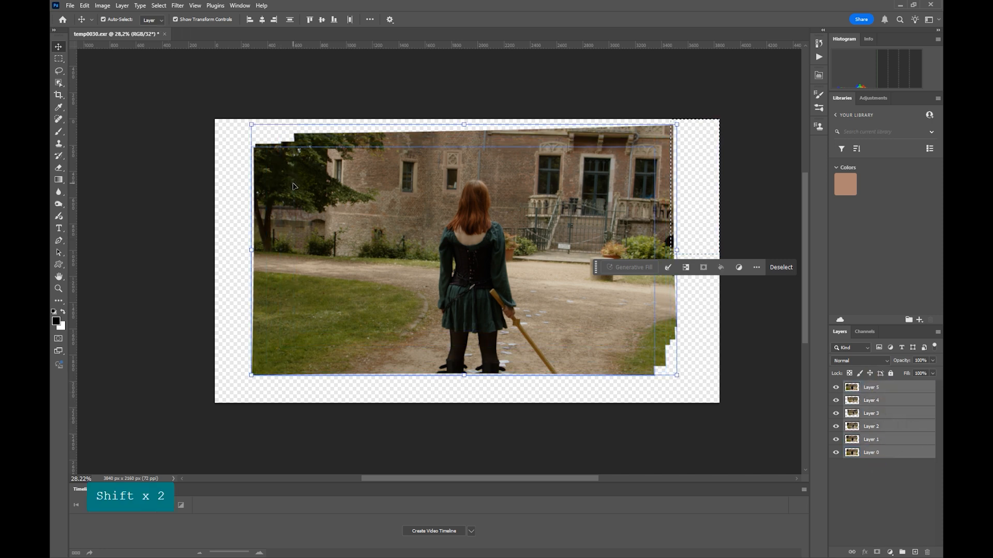
{"action": "left_click", "coordinate": [102, 5]}
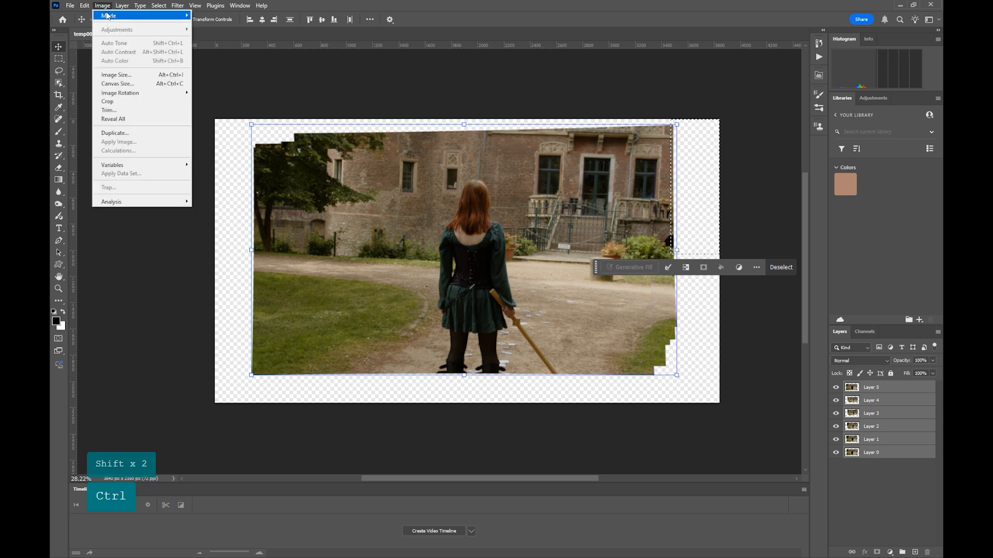
{"action": "mouse_move", "coordinate": [106, 16]}
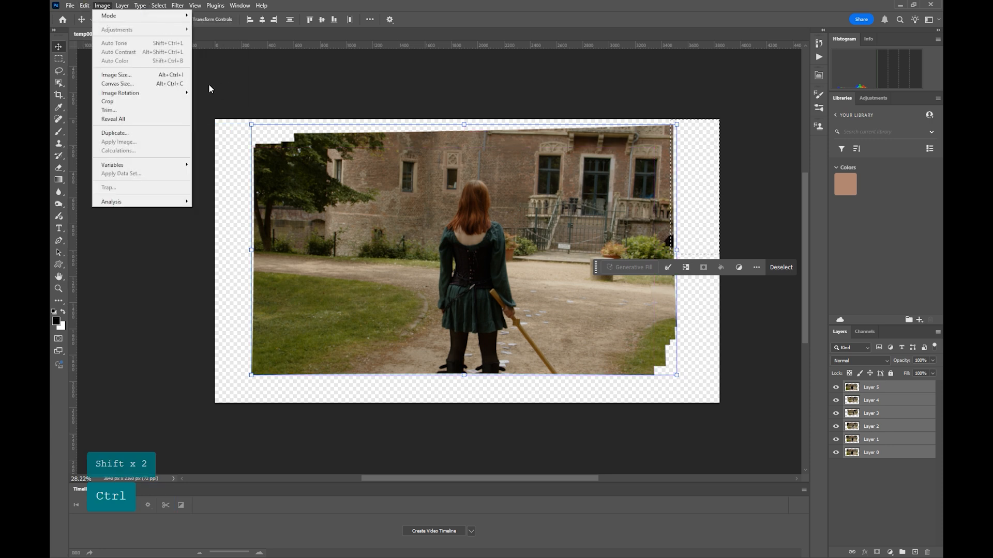
{"action": "left_click", "coordinate": [218, 108]}
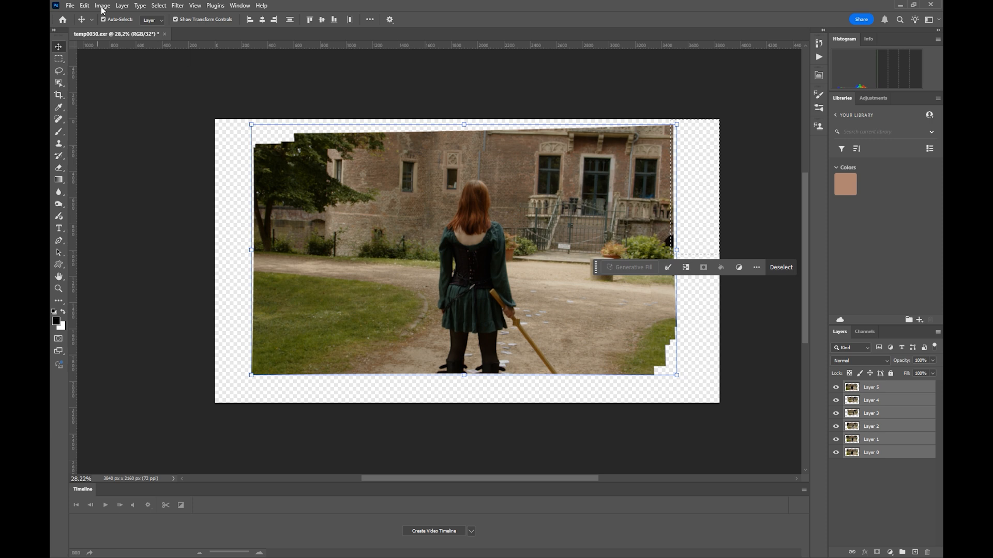
{"action": "left_click_drag", "start_coordinate": [783, 194], "coordinate": [561, 193]}
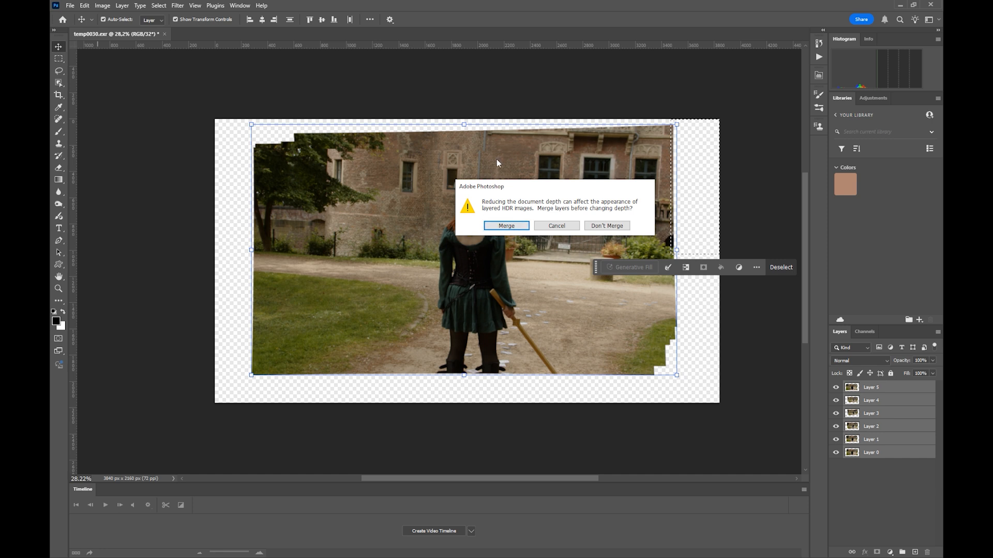
{"action": "left_click", "coordinate": [508, 228]}
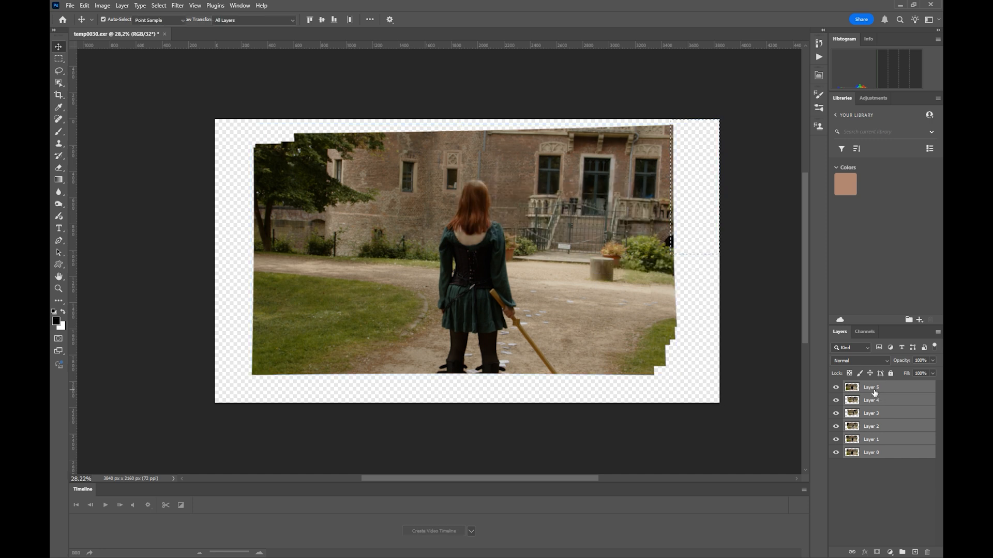
Step: Set the HDR Toning method to Exposure and Gamma, keep exposure 0.00 and gamma 1.00, and apply the conversion
{"action": "key", "text": "ctrl+z"}
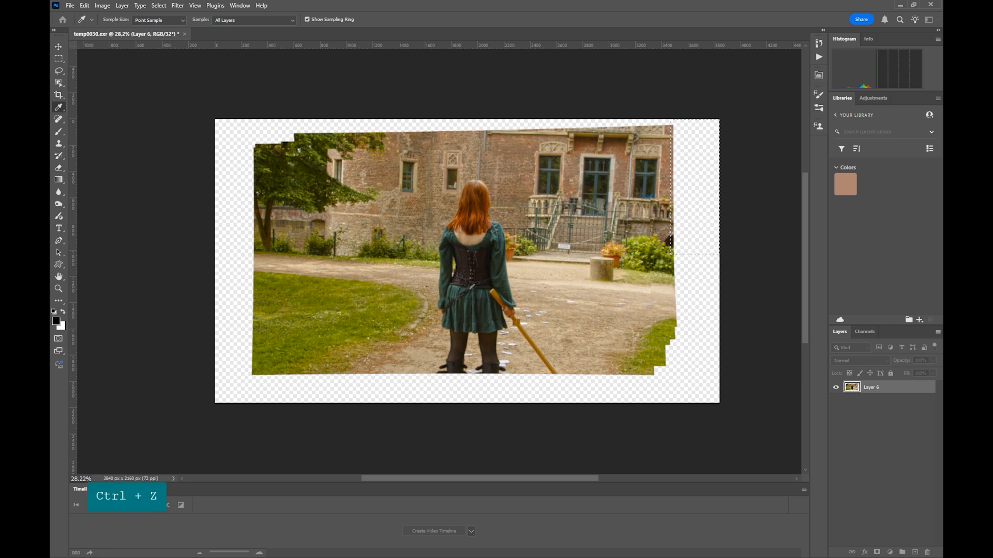
{"action": "left_click", "coordinate": [504, 140]}
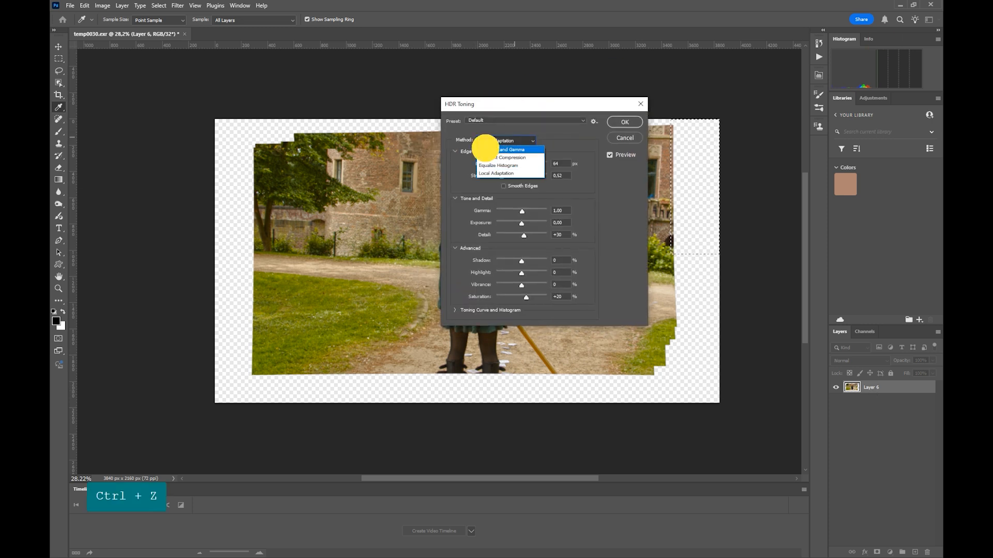
{"action": "left_click", "coordinate": [485, 150]}
{"action": "left_click_drag", "start_coordinate": [502, 110], "coordinate": [678, 180]}
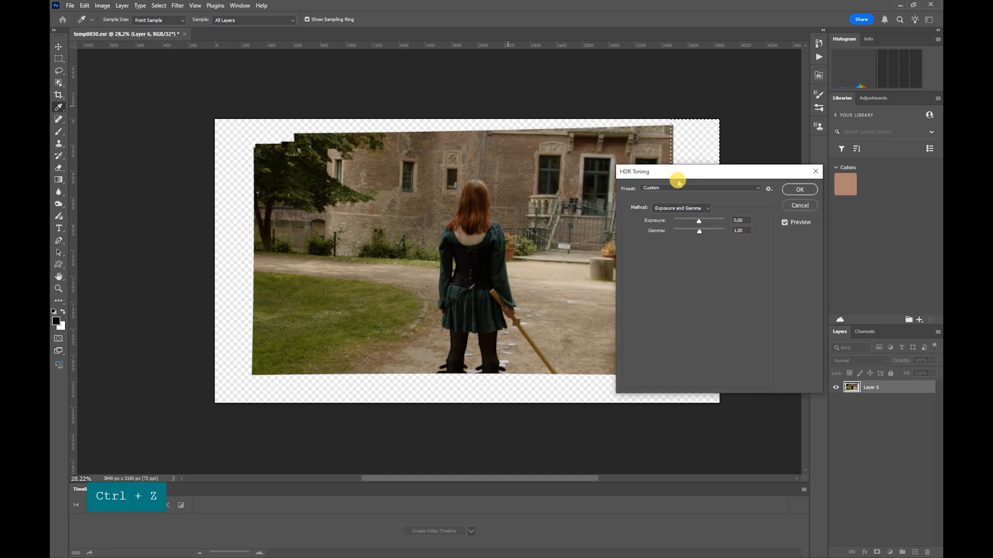
{"action": "left_click", "coordinate": [793, 191]}
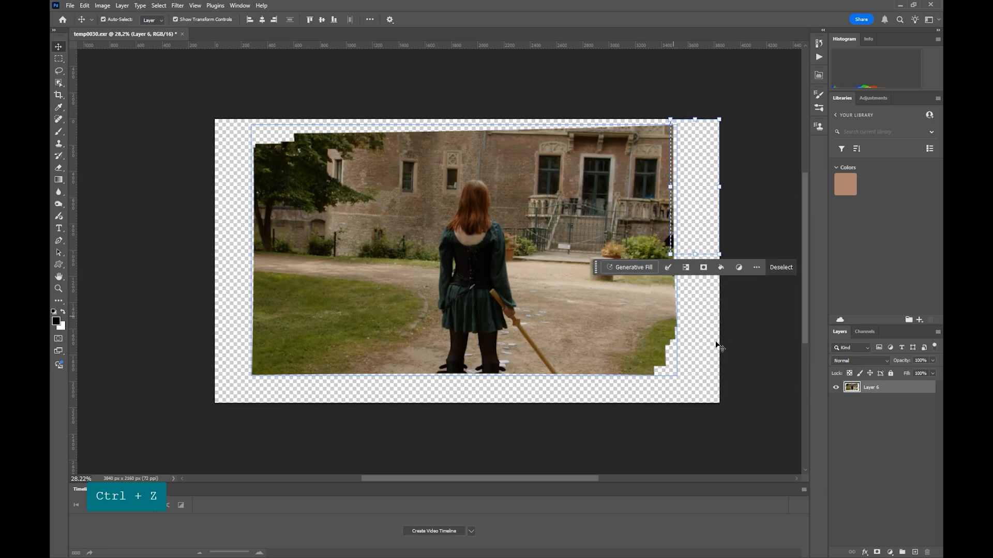
Step: Generate a promptless Generative Fill in the marqueed upper-right area and choose the second variation
{"action": "left_click_drag", "start_coordinate": [596, 268], "coordinate": [636, 269]}
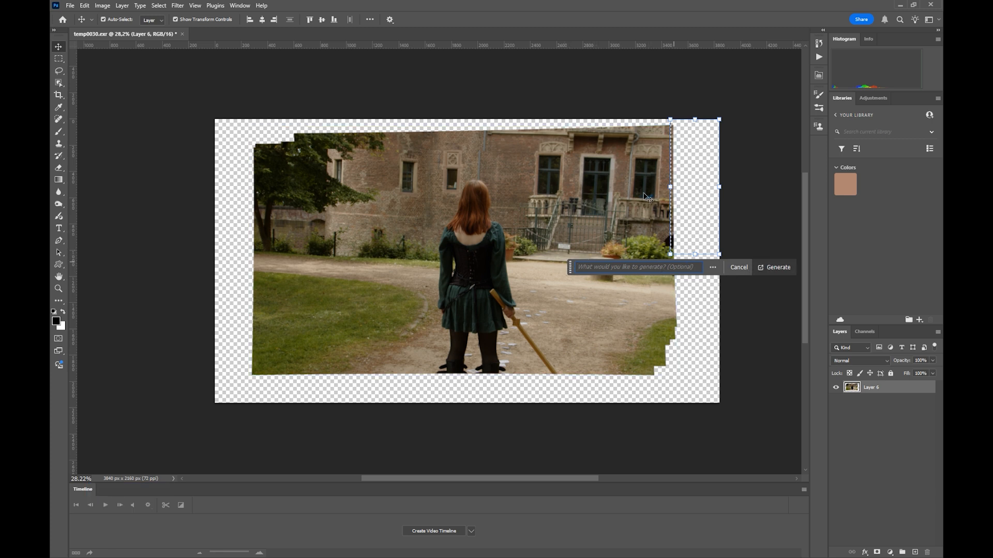
{"action": "left_click", "coordinate": [767, 268]}
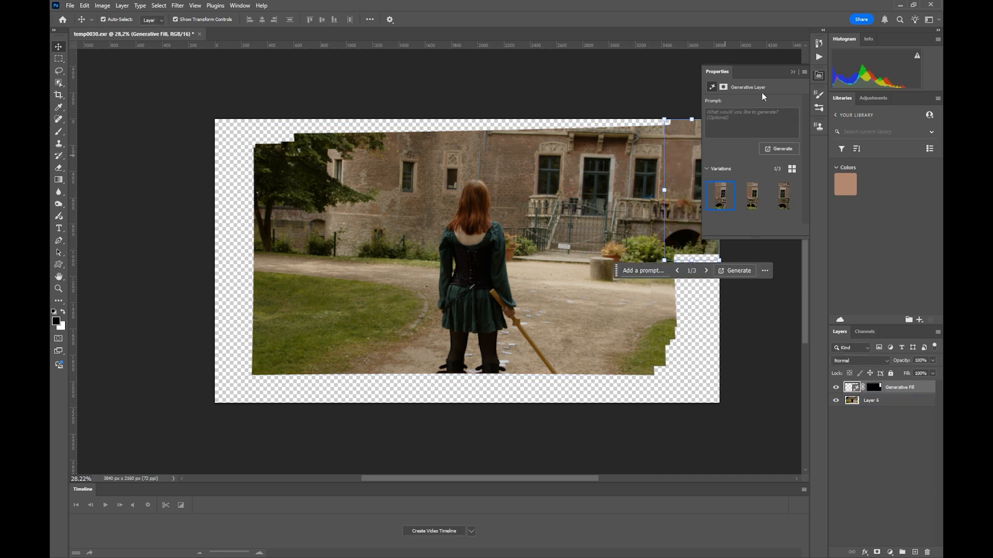
{"action": "left_click", "coordinate": [748, 196]}
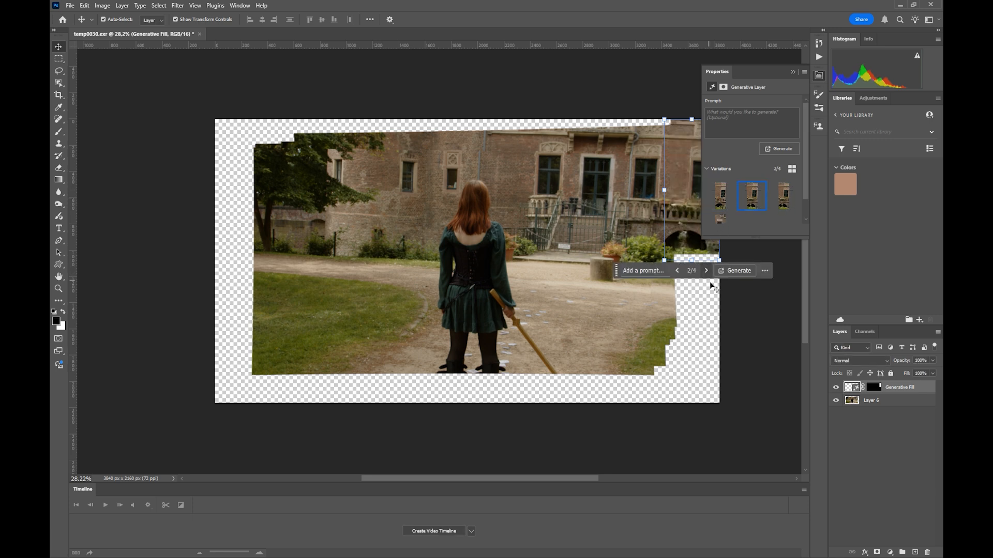
Step: Merge the Generative Fill layer with Layer 6 into a single layer
{"action": "left_click", "coordinate": [634, 305]}
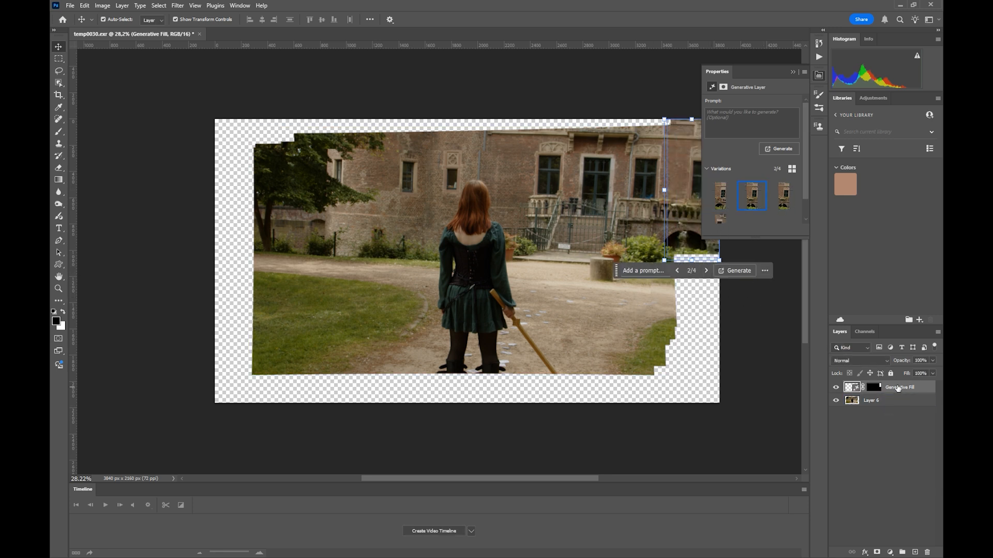
{"action": "left_click", "coordinate": [894, 399], "text": "shift"}
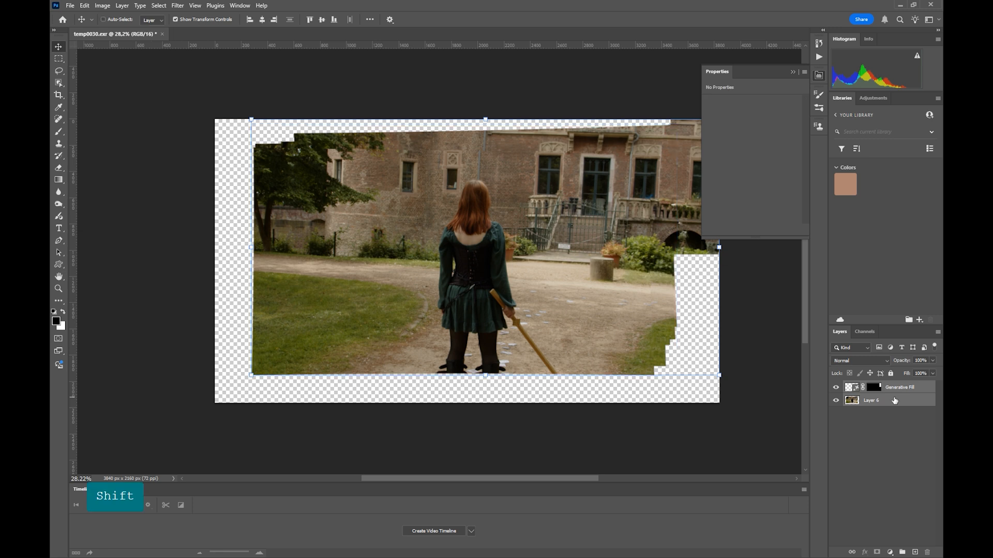
{"action": "key", "text": "ctrl+e"}
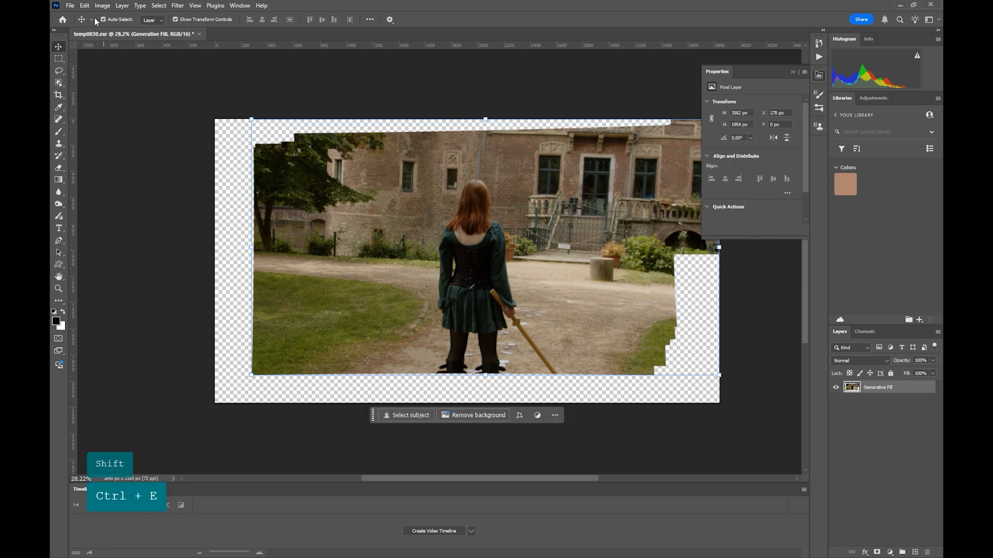
Step: Start a quick PNG export of the plate and browse to the C17 folder inside Temp\Che
{"action": "left_click", "coordinate": [69, 6]}
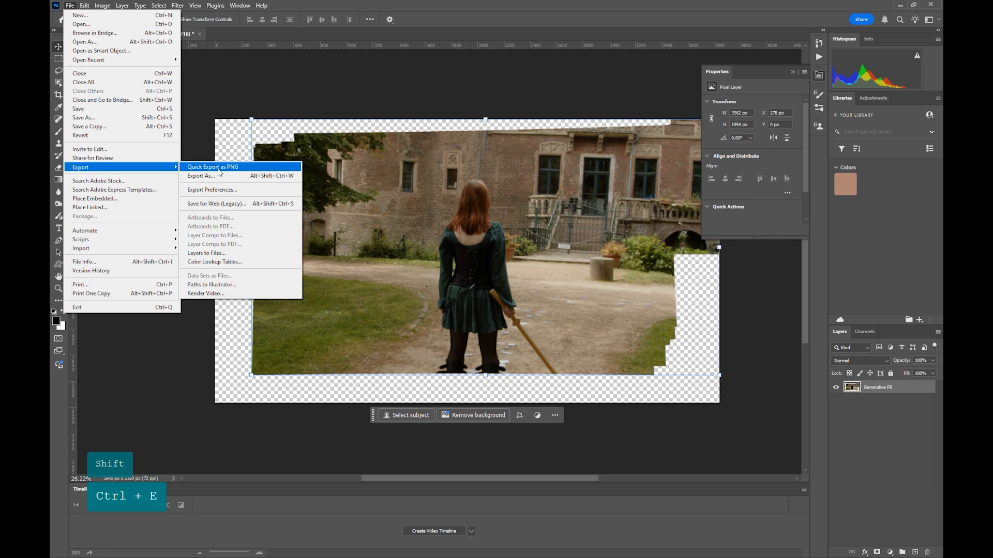
{"action": "left_click", "coordinate": [209, 168]}
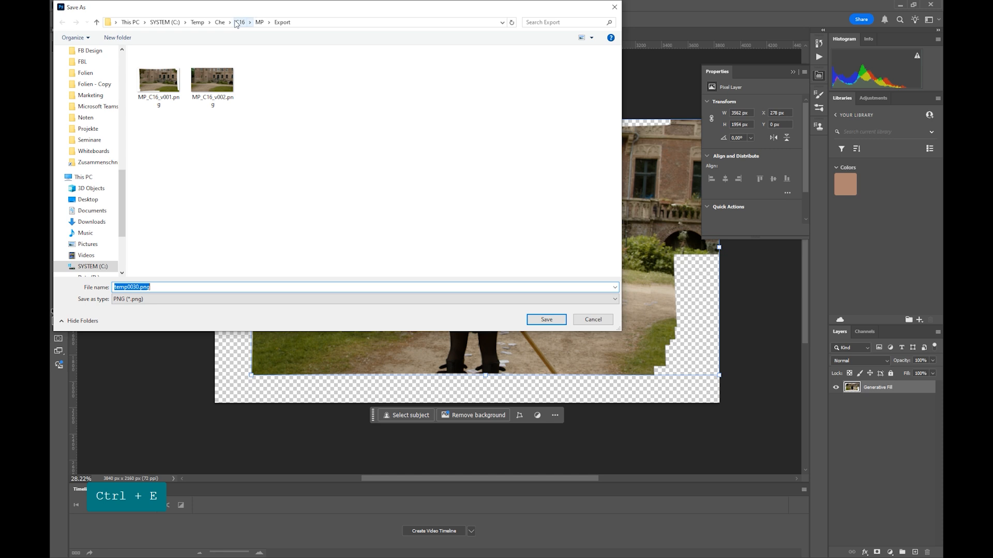
{"action": "left_click", "coordinate": [220, 23]}
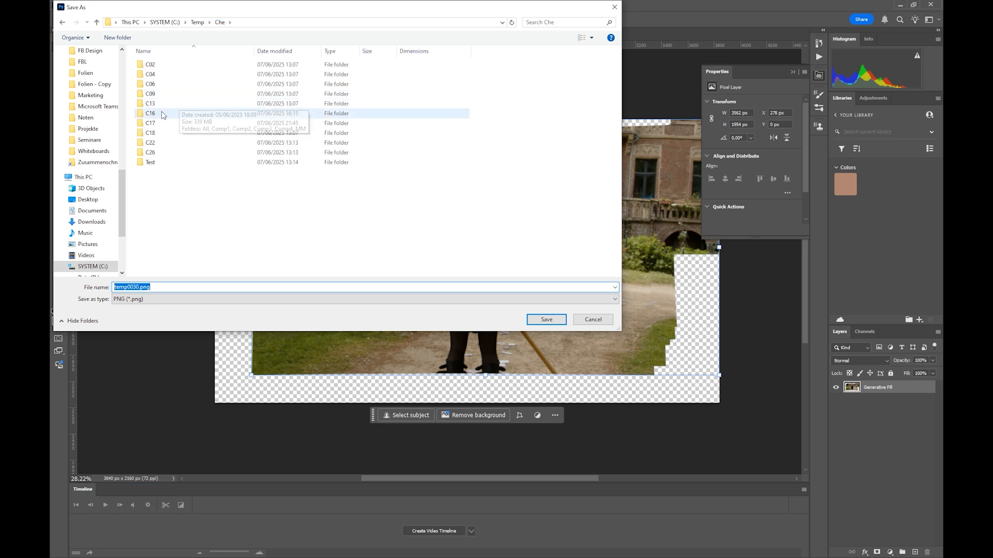
{"action": "left_click", "coordinate": [155, 123]}
{"action": "double_click", "coordinate": [155, 122]}
Step: Create a folder named MP inside C17 and open it as the export destination
{"action": "right_click", "coordinate": [157, 112]}
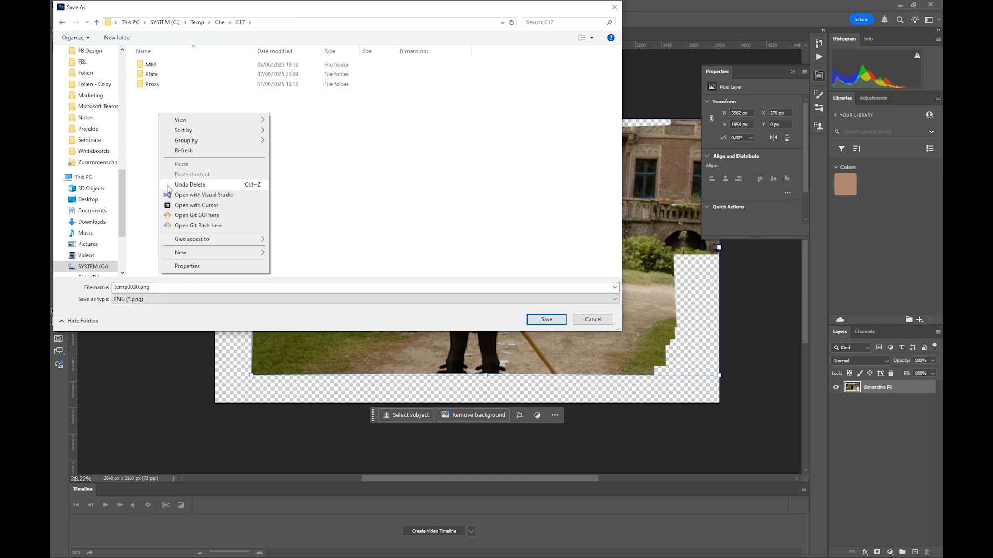
{"action": "mouse_move", "coordinate": [231, 253]}
{"action": "left_click", "coordinate": [289, 252]}
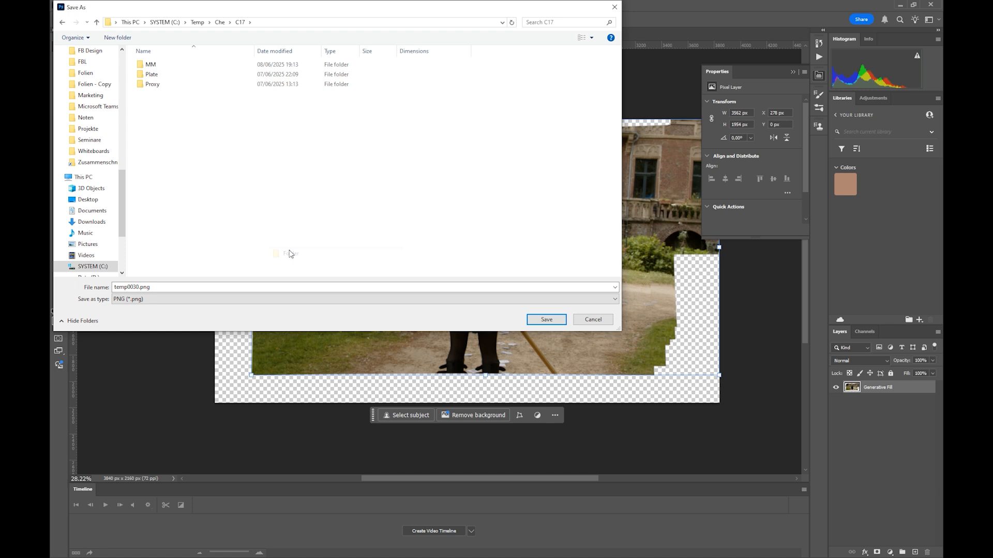
{"action": "type", "text": "MP"}
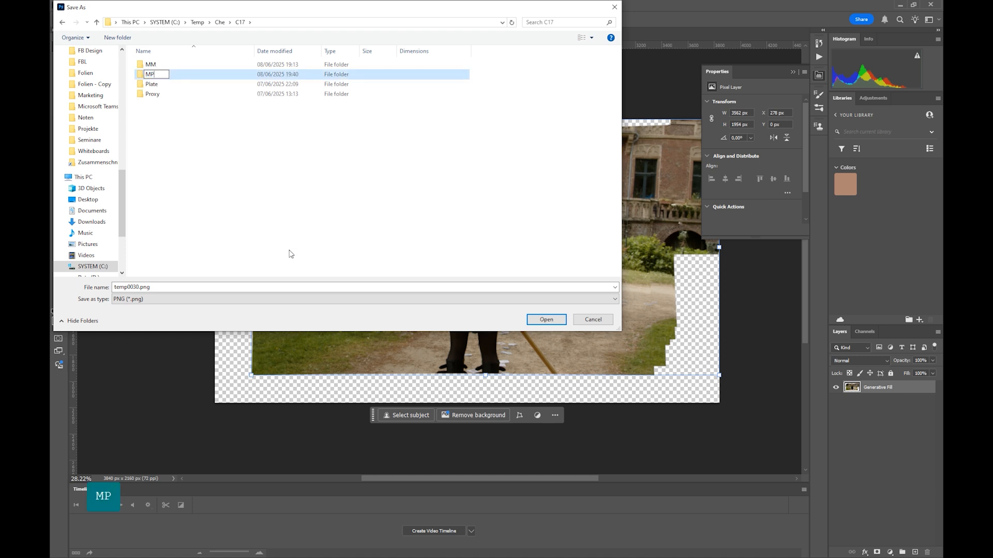
{"action": "key", "text": "Return"}
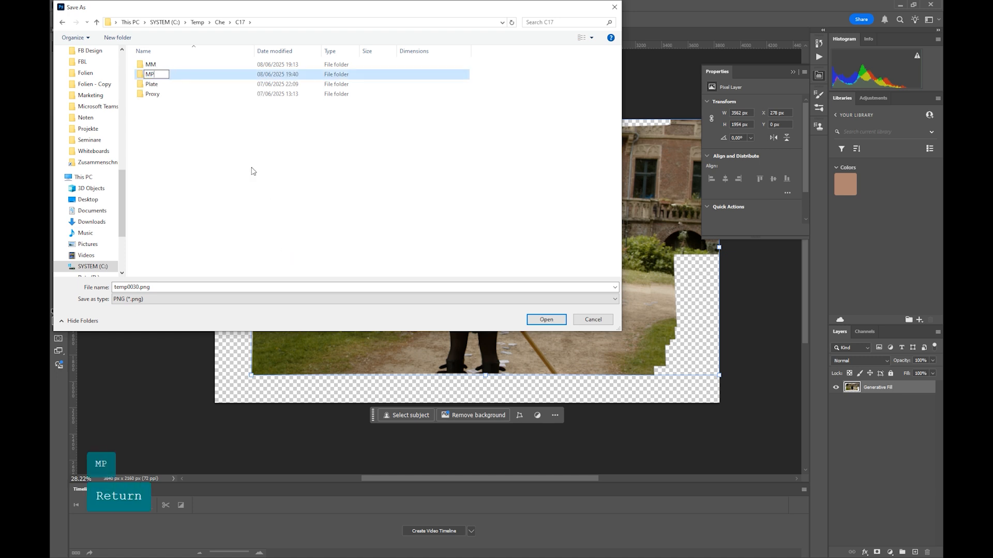
{"action": "double_click", "coordinate": [153, 76]}
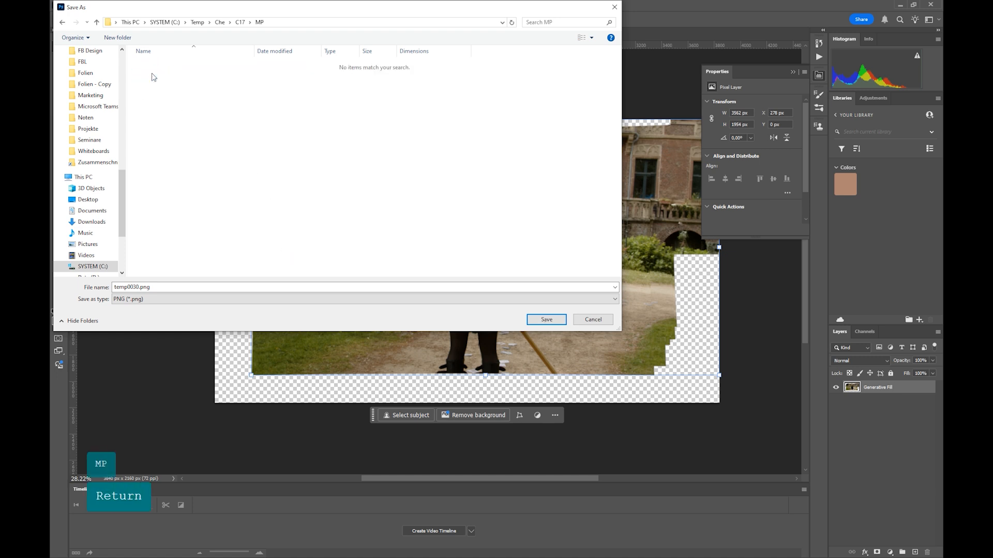
Step: Name the exported image MP_c17_v001.png and save it in the MP folder
{"action": "left_click", "coordinate": [135, 288]}
{"action": "left_click", "coordinate": [89, 288]}
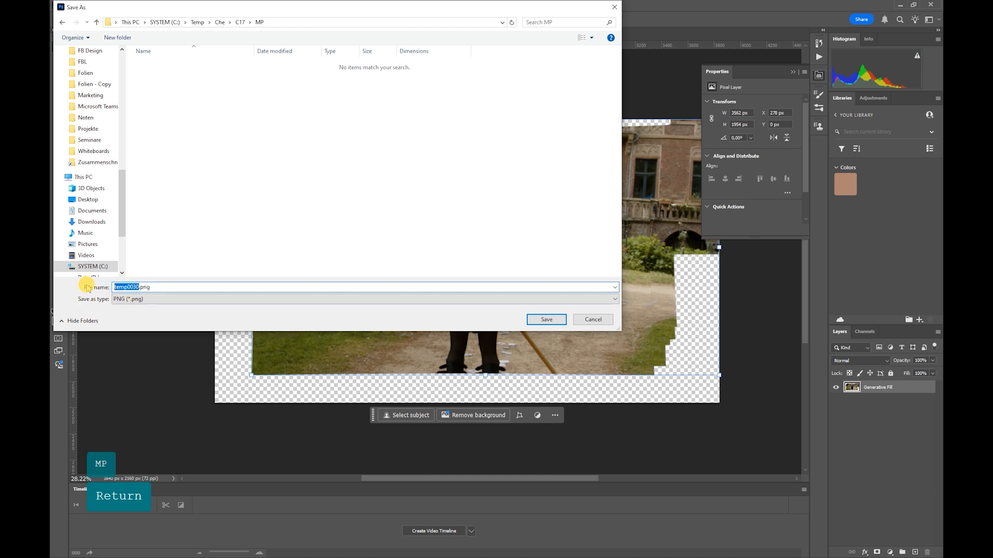
{"action": "type", "text": "MP_c17"}
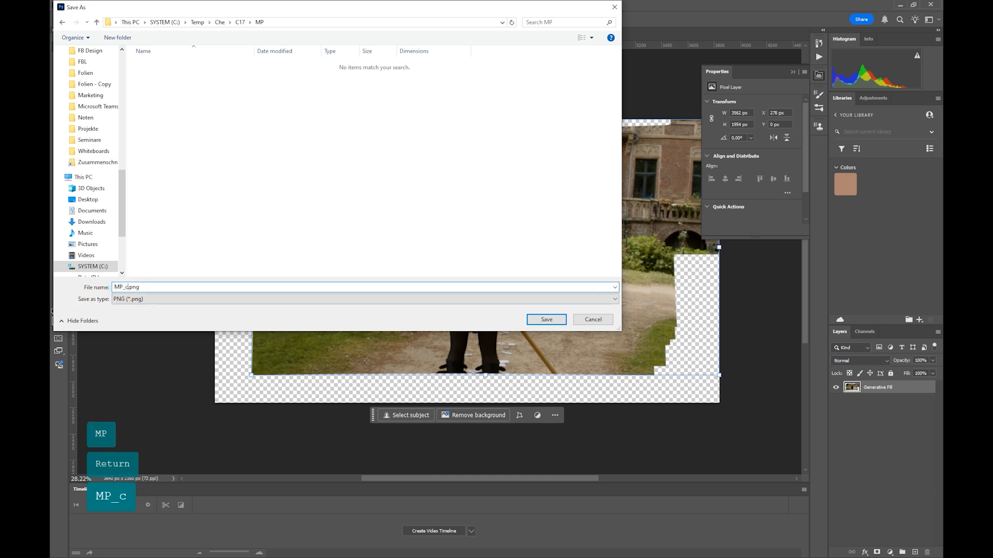
{"action": "type", "text": "_v001"}
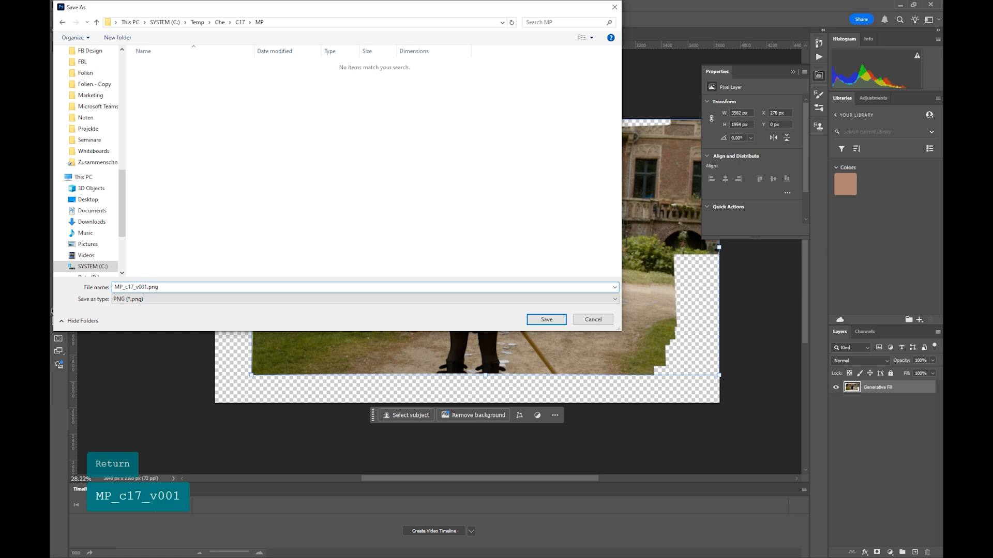
{"action": "key", "text": "Return"}
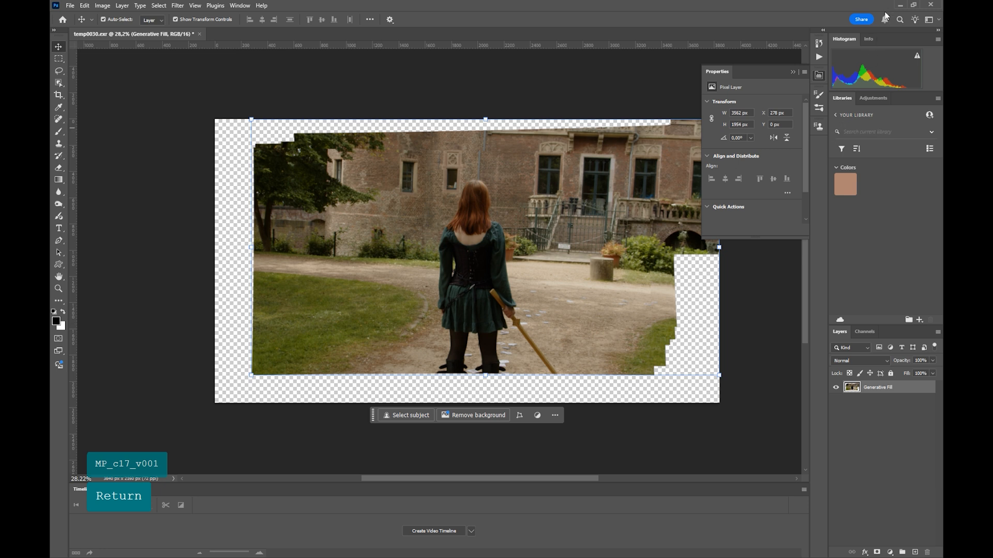
Step: Switch to 3ds Max and close the Render Setup and V-Ray Frame Buffer windows
{"action": "left_click", "coordinate": [899, 5]}
{"action": "left_click", "coordinate": [495, 22]}
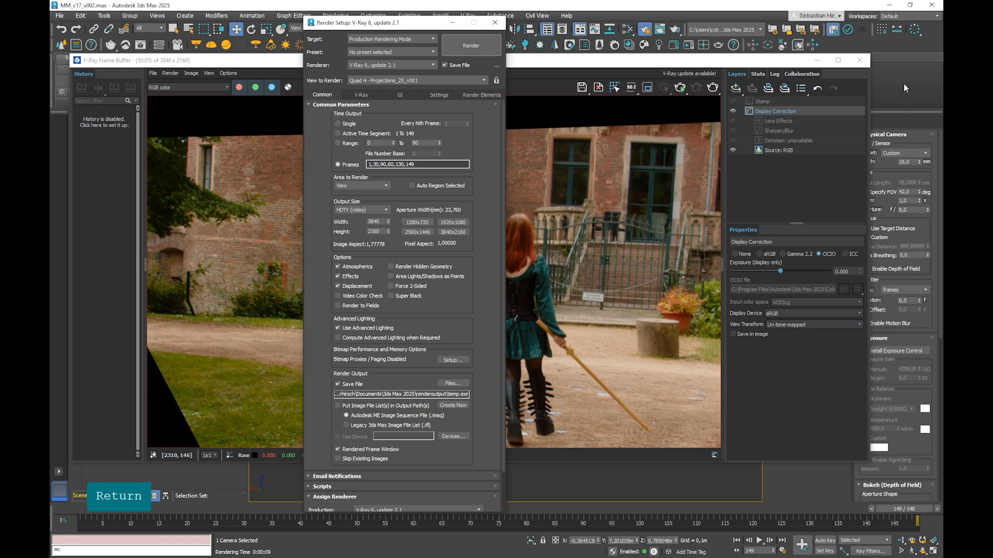
{"action": "left_click", "coordinate": [859, 60]}
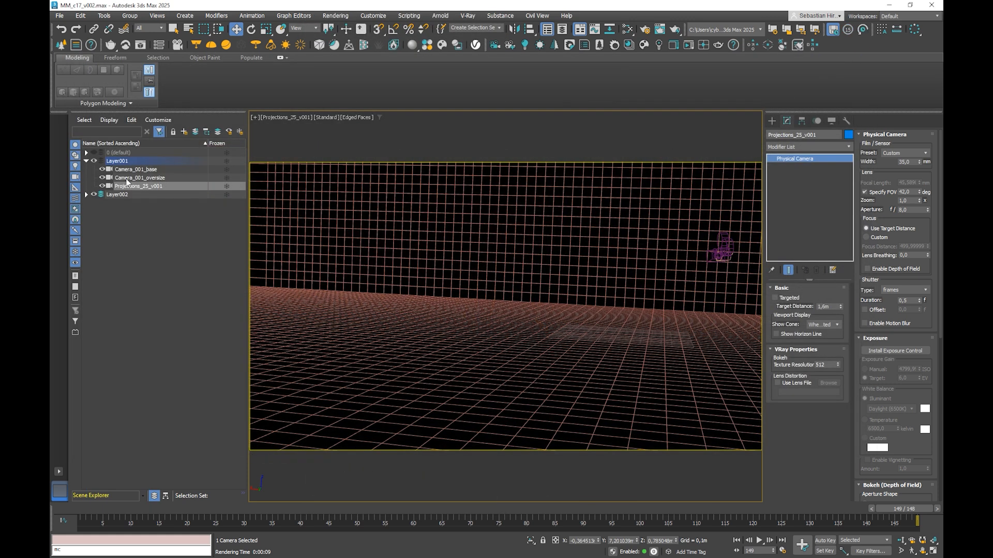
Step: Select the projection geometry Plane001, reveal it under Layer002, and open the Slate Material Editor
{"action": "left_click", "coordinate": [140, 178]}
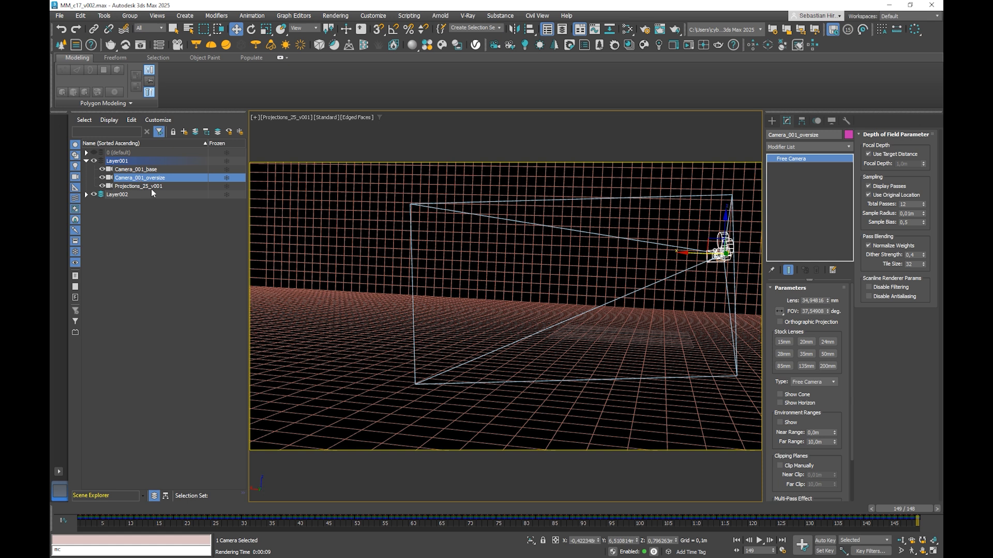
{"action": "left_click", "coordinate": [124, 187]}
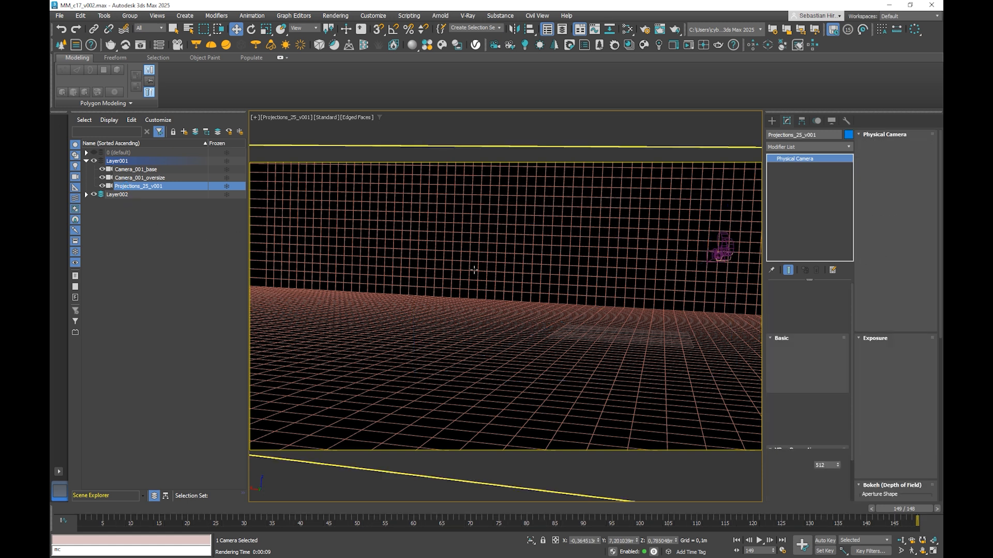
{"action": "left_click", "coordinate": [497, 232]}
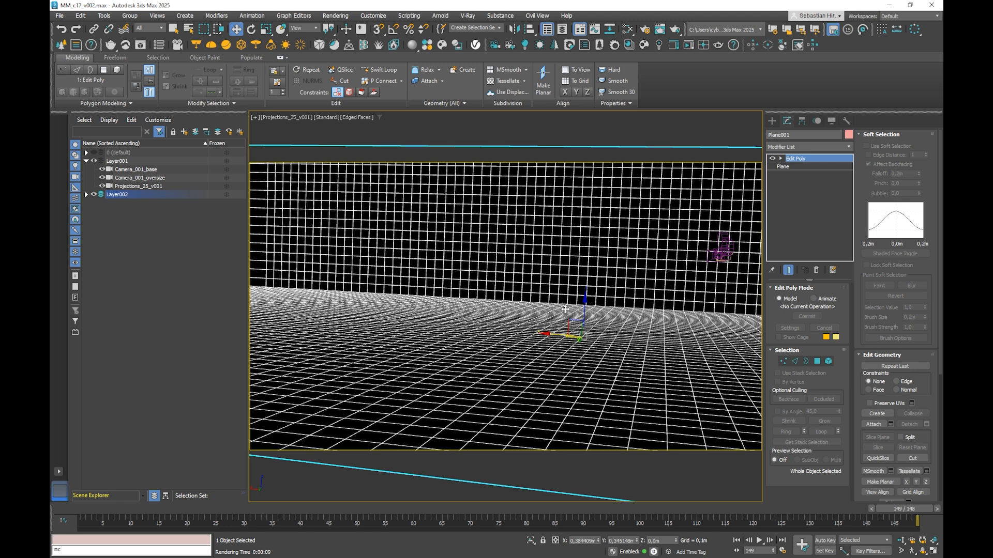
{"action": "left_click", "coordinate": [86, 195]}
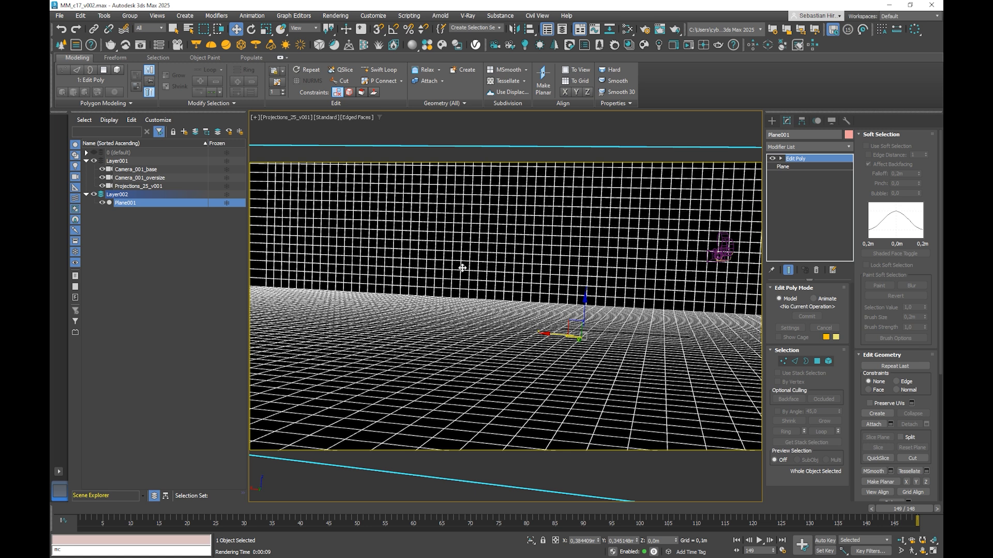
{"action": "key", "text": "m"}
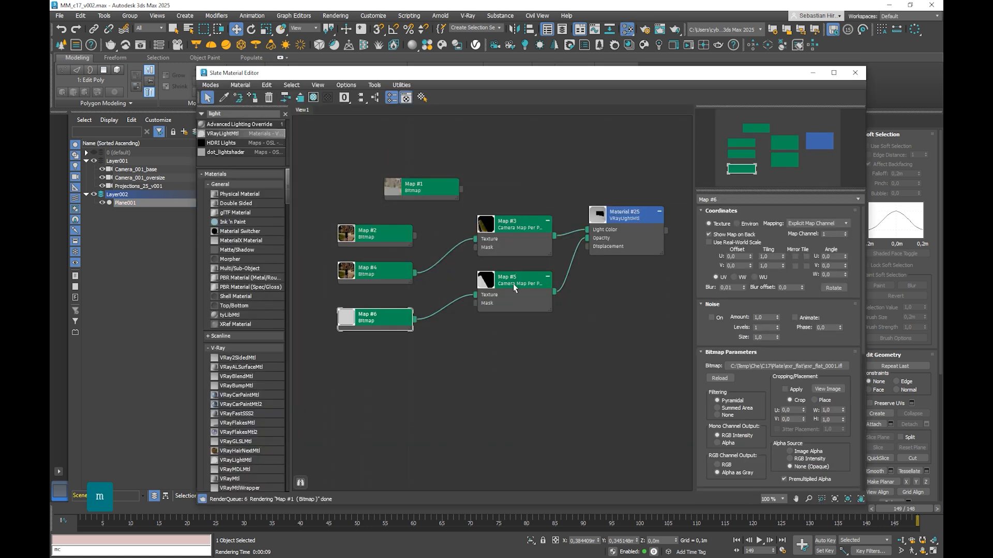
Step: Rearrange the material nodes so the VRayLightMtl and its two Camera Map Per Pixel nodes line up with their bitmaps
{"action": "left_click", "coordinate": [614, 216]}
{"action": "left_click_drag", "start_coordinate": [614, 217], "coordinate": [612, 207]}
{"action": "left_click_drag", "start_coordinate": [487, 171], "coordinate": [635, 316]}
{"action": "left_click_drag", "start_coordinate": [611, 281], "coordinate": [610, 280]}
{"action": "left_click_drag", "start_coordinate": [520, 229], "coordinate": [528, 266]}
Step: Replace the image in bitmap node Map #4 with MP_c17_v001.png from the C17 MP folder
{"action": "left_click", "coordinate": [380, 267]}
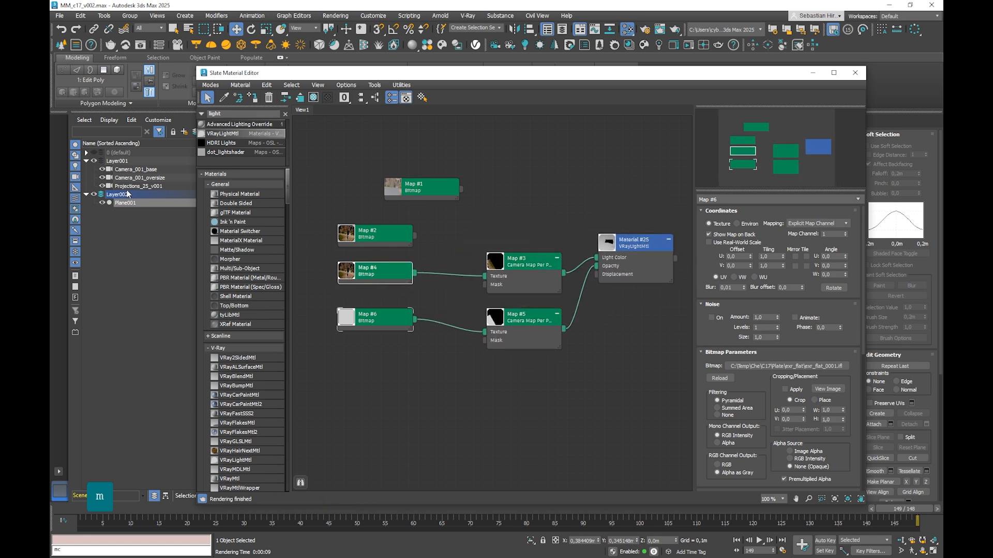
{"action": "left_click", "coordinate": [356, 274]}
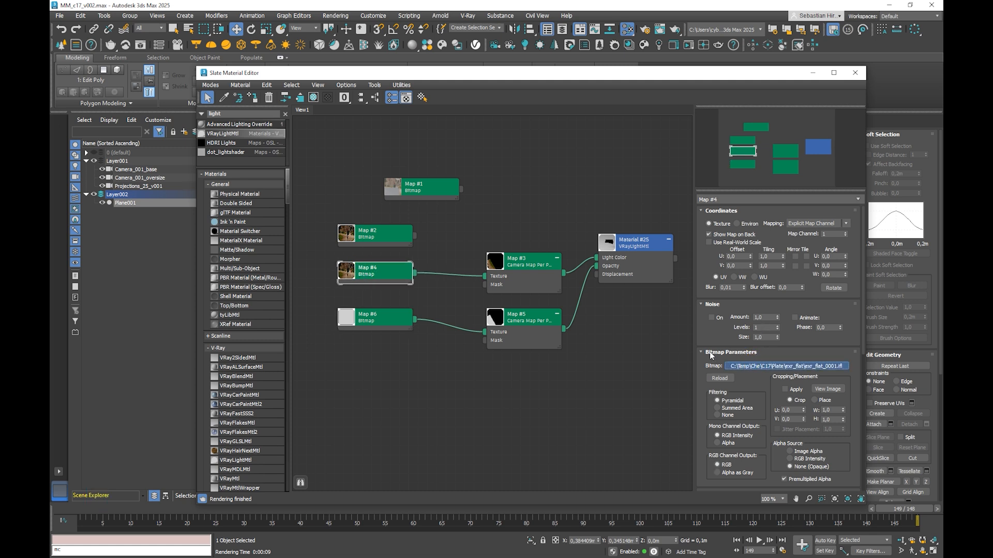
{"action": "left_click", "coordinate": [786, 366]}
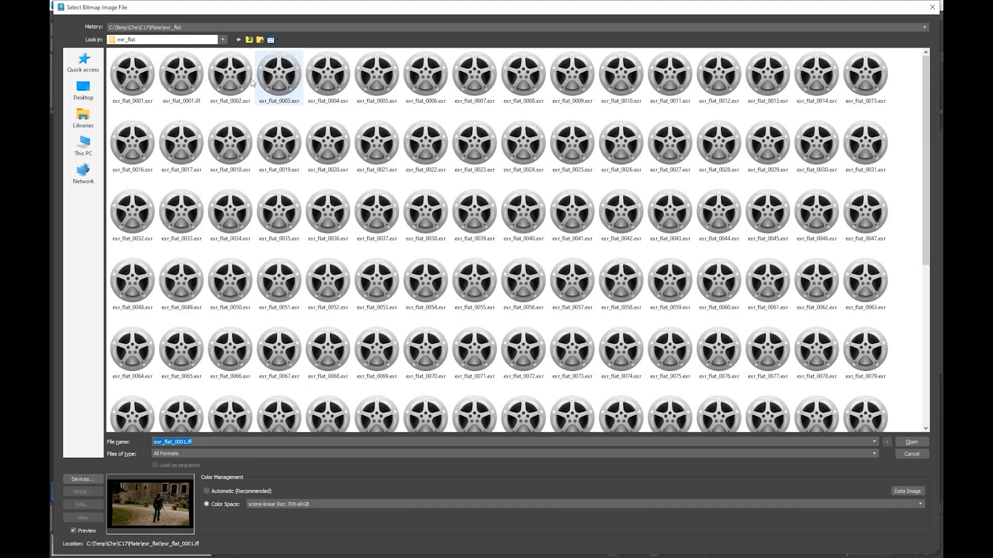
{"action": "left_click", "coordinate": [250, 40]}
{"action": "left_click", "coordinate": [248, 39]}
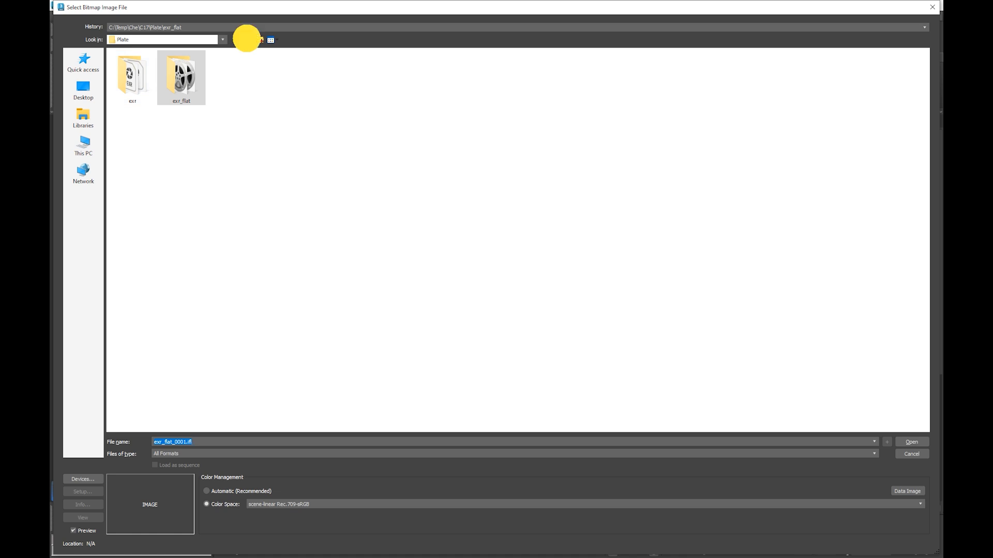
{"action": "double_click", "coordinate": [123, 72]}
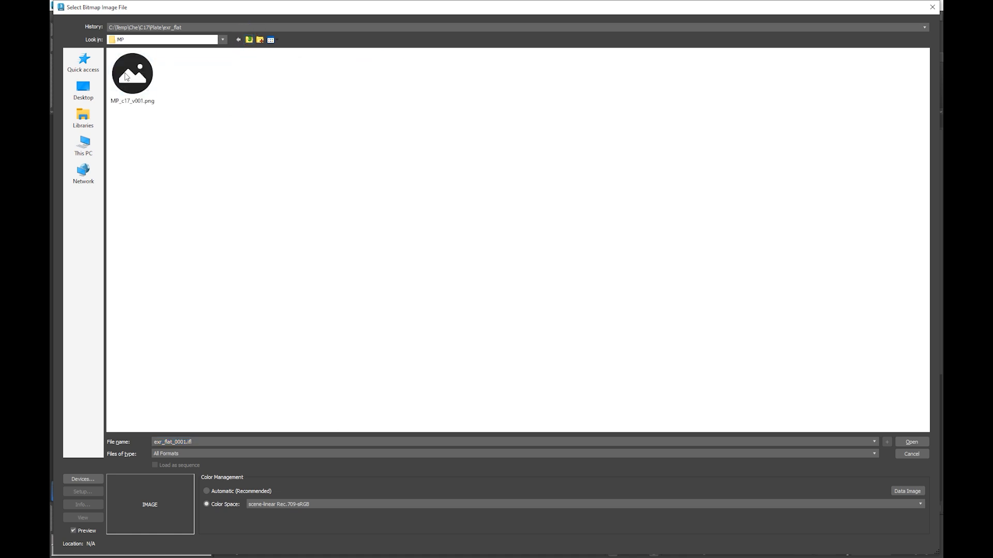
{"action": "double_click", "coordinate": [126, 86]}
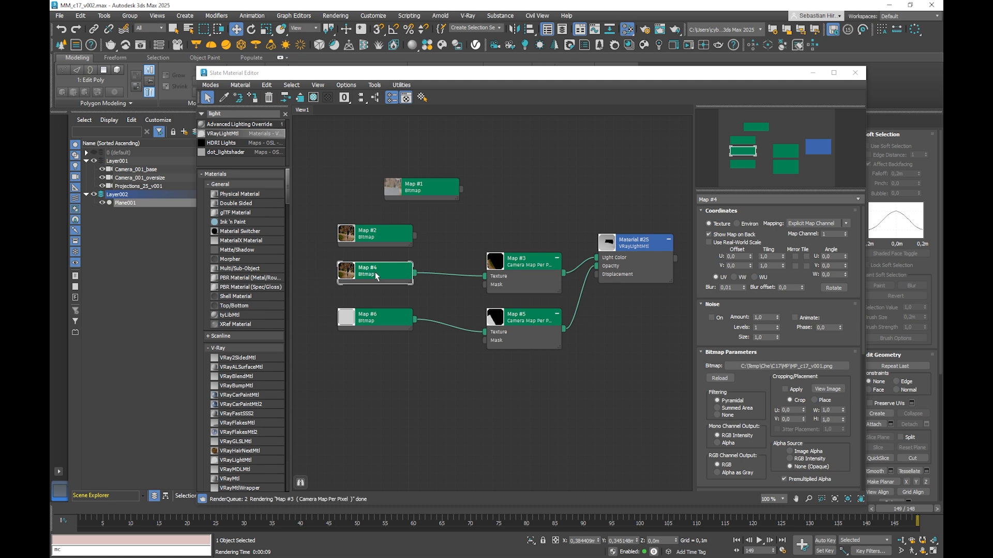
{"action": "mouse_move", "coordinate": [369, 268]}
{"action": "left_mouse_down"}
{"action": "mouse_move", "coordinate": [378, 268]}
{"action": "mouse_move", "coordinate": [370, 270]}
{"action": "left_mouse_up"}
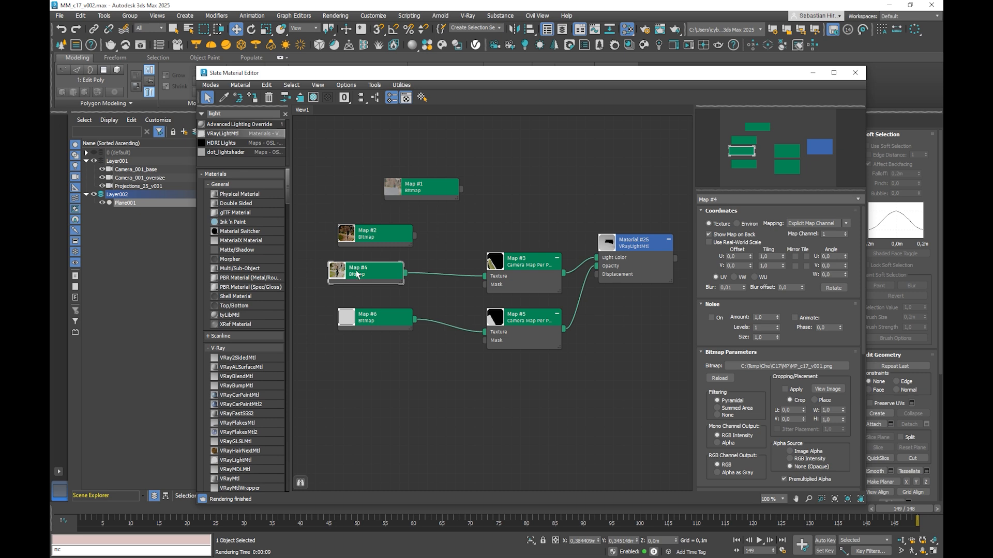
Step: Set the colour management of MP_c17_v001.png in Map #4 to Automatic (Recommended) and reload the image
{"action": "left_click", "coordinate": [811, 366]}
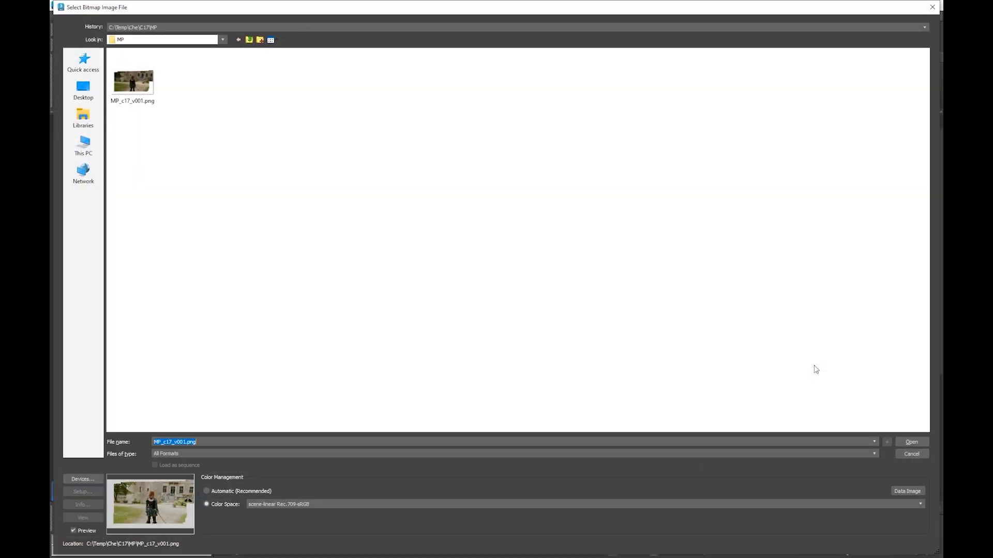
{"action": "left_click", "coordinate": [267, 504]}
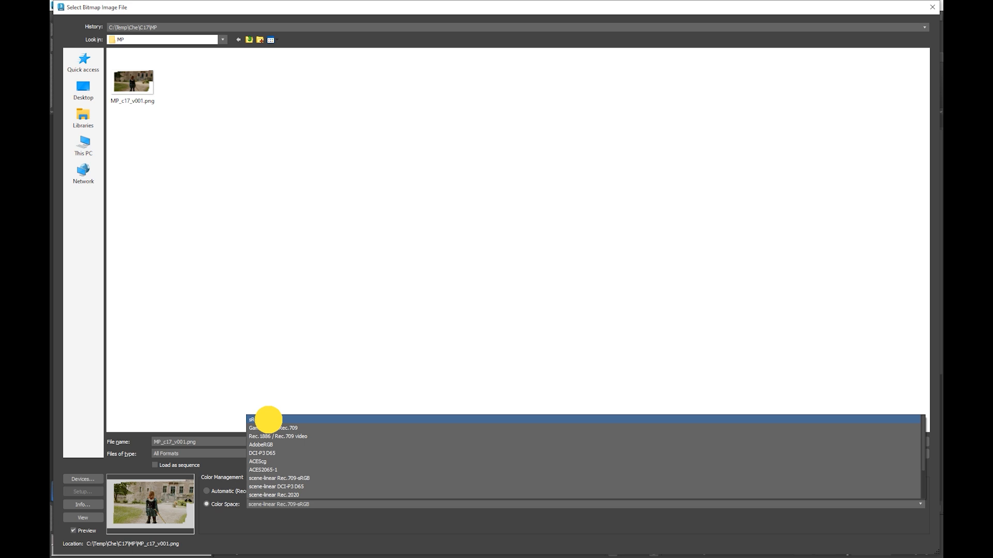
{"action": "left_click", "coordinate": [268, 420]}
{"action": "left_click", "coordinate": [223, 491]}
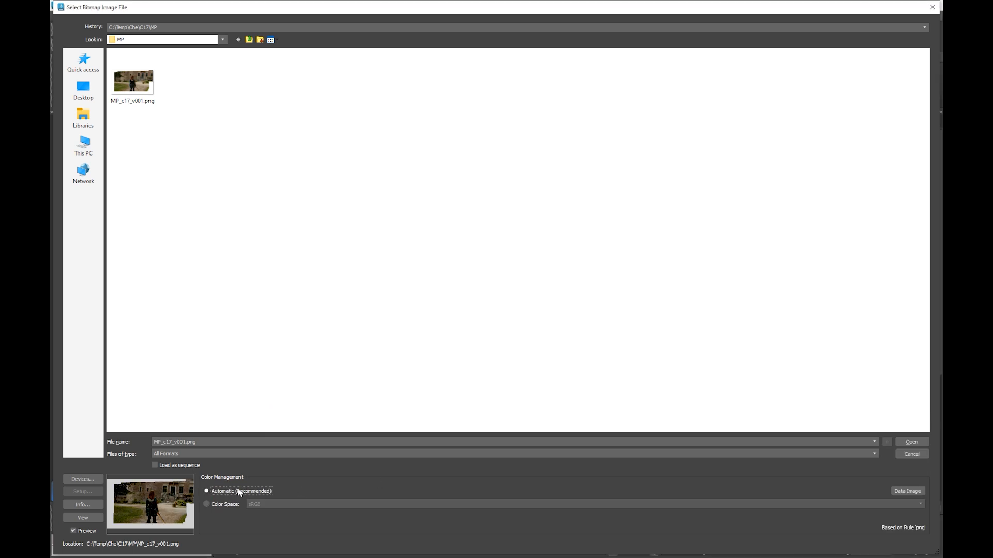
{"action": "left_click", "coordinate": [911, 443]}
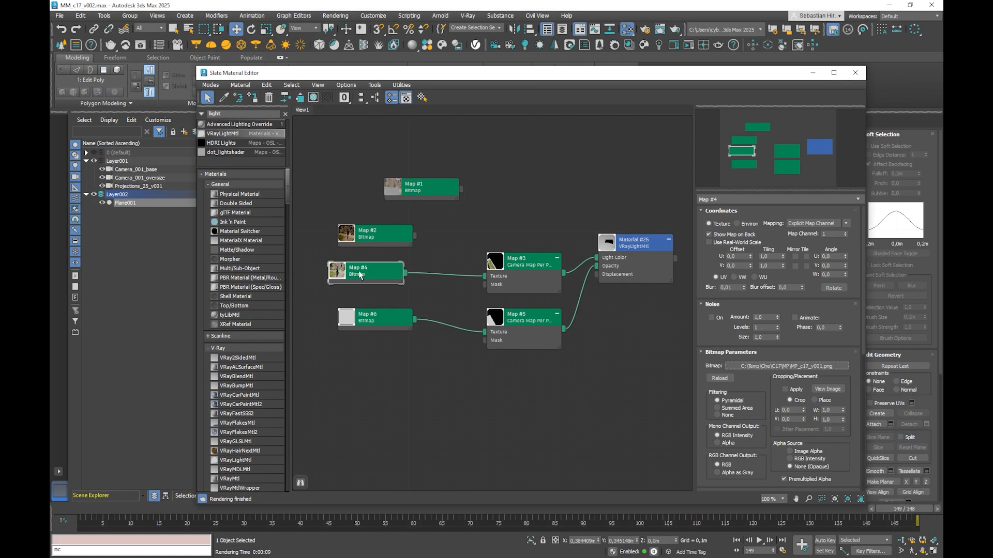
{"action": "left_click_drag", "start_coordinate": [360, 275], "coordinate": [370, 276]}
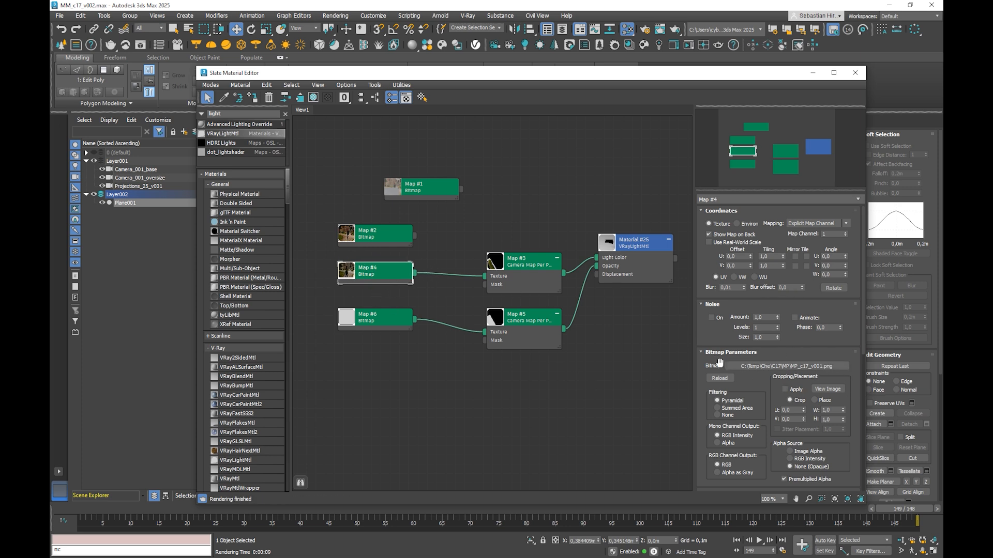
Step: Assign Projections_25_v001 as the projection camera of the colour Camera Map Per Pixel node, Map #3
{"action": "left_click", "coordinate": [628, 248]}
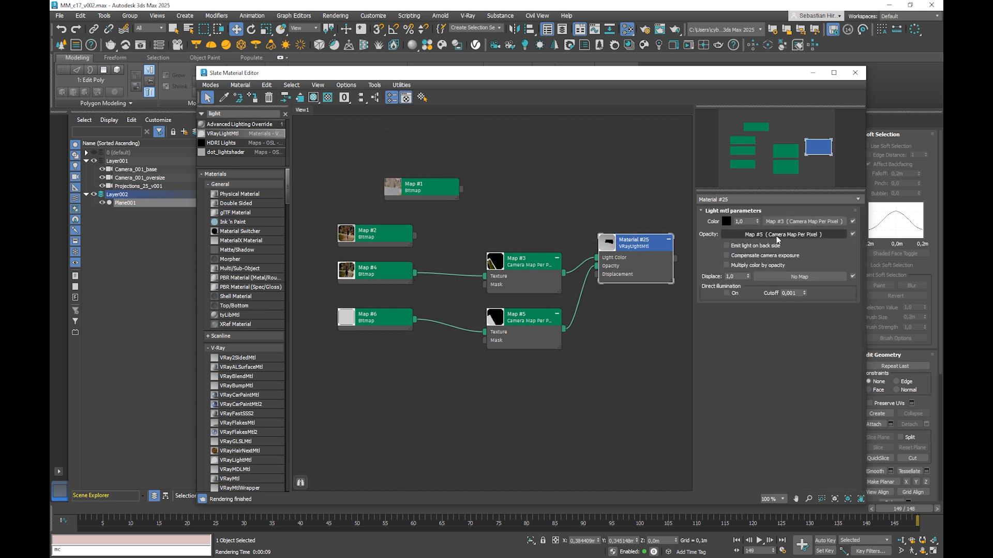
{"action": "left_click", "coordinate": [523, 258]}
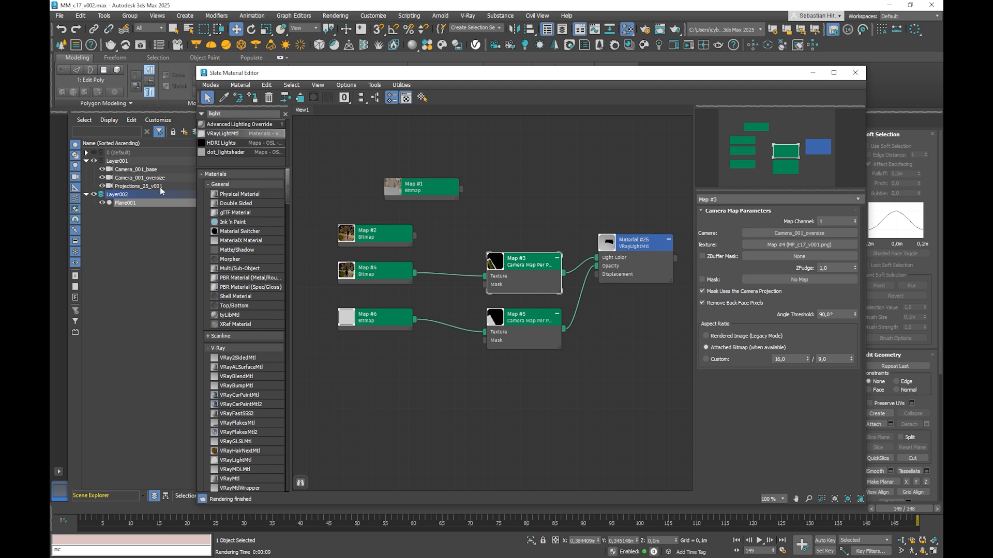
{"action": "left_click", "coordinate": [799, 234]}
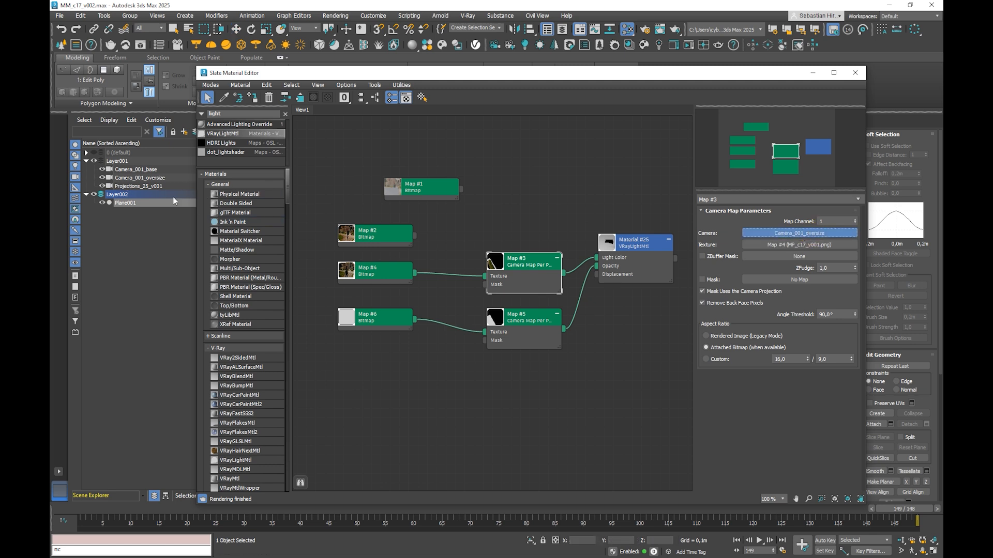
{"action": "left_click", "coordinate": [150, 186]}
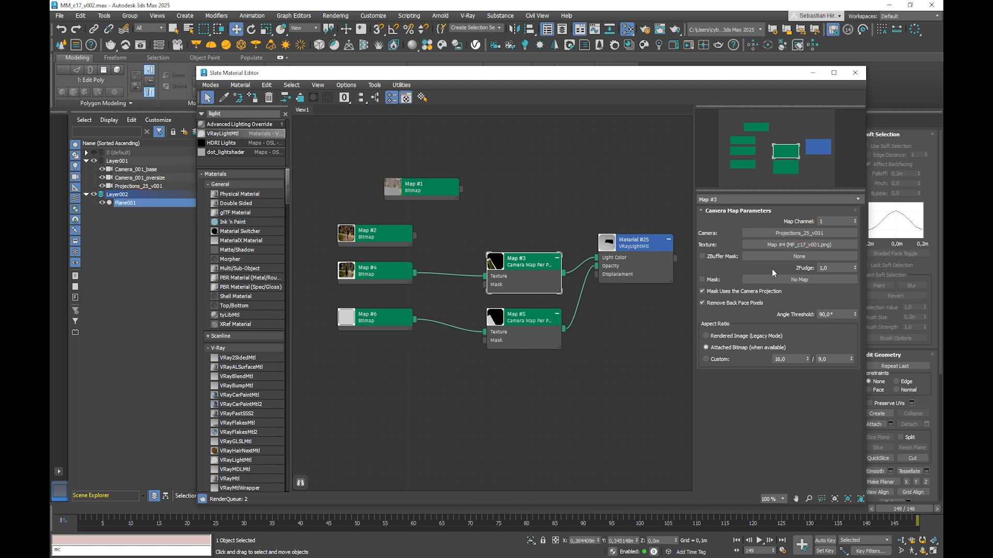
Step: Assign Projections_25_v001 as the camera of the opacity Camera Map Per Pixel node, Map #5, and close the Slate Material Editor
{"action": "left_click", "coordinate": [523, 319]}
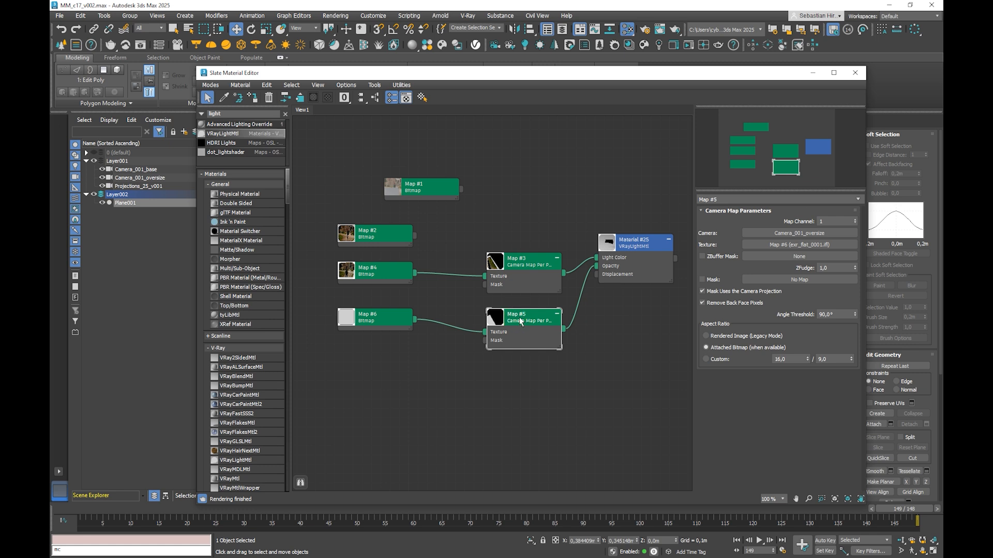
{"action": "left_click", "coordinate": [516, 311]}
{"action": "left_click", "coordinate": [785, 243]}
{"action": "left_click_drag", "start_coordinate": [785, 243], "coordinate": [720, 239]}
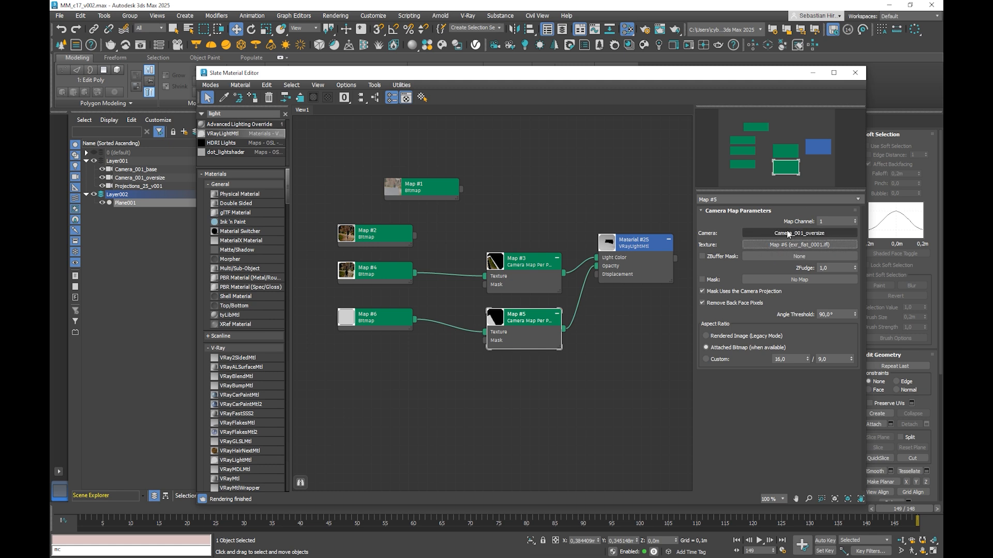
{"action": "left_click", "coordinate": [789, 234]}
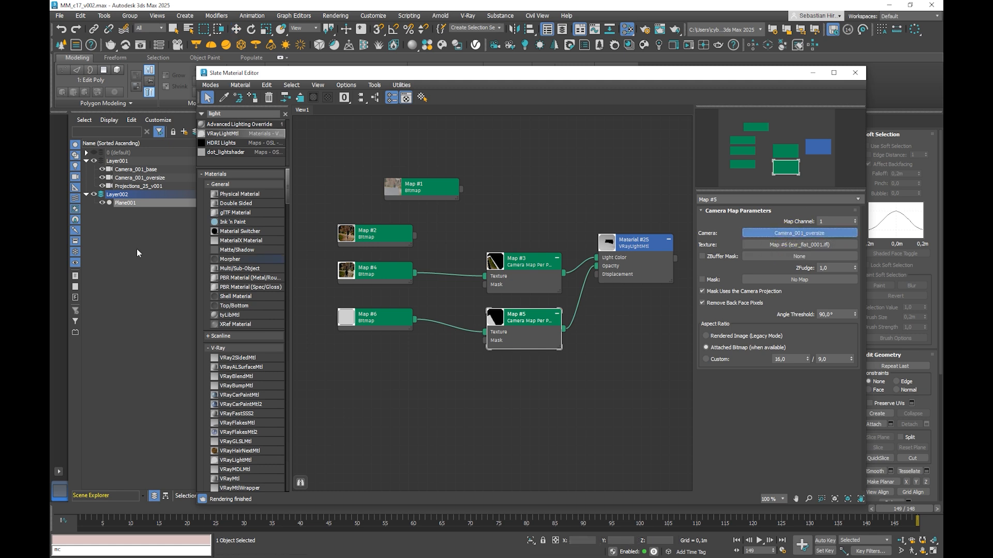
{"action": "left_click", "coordinate": [134, 186]}
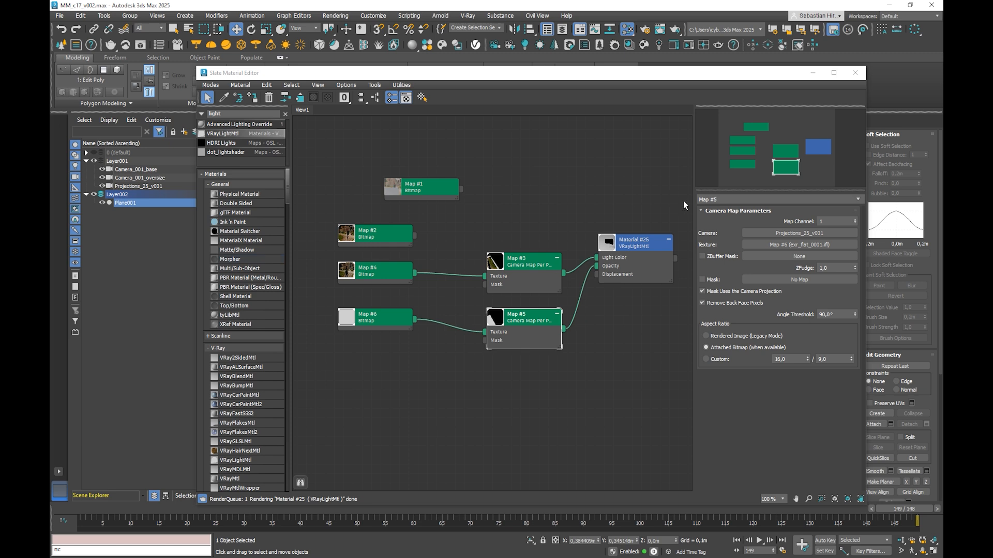
{"action": "left_click", "coordinate": [854, 74]}
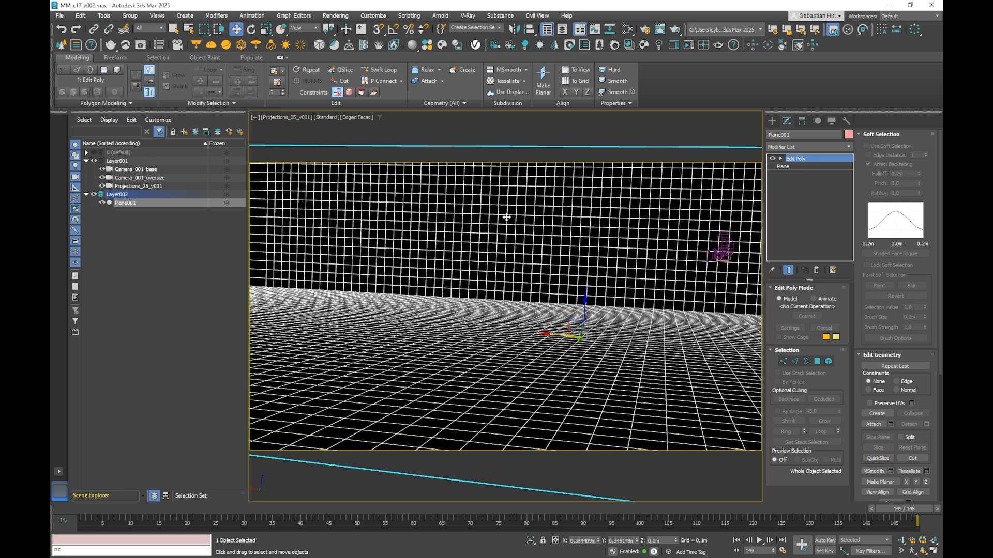
Step: Look through Camera_001_oversize, go to frame 76, and render the projected plate there
{"action": "left_click", "coordinate": [153, 180]}
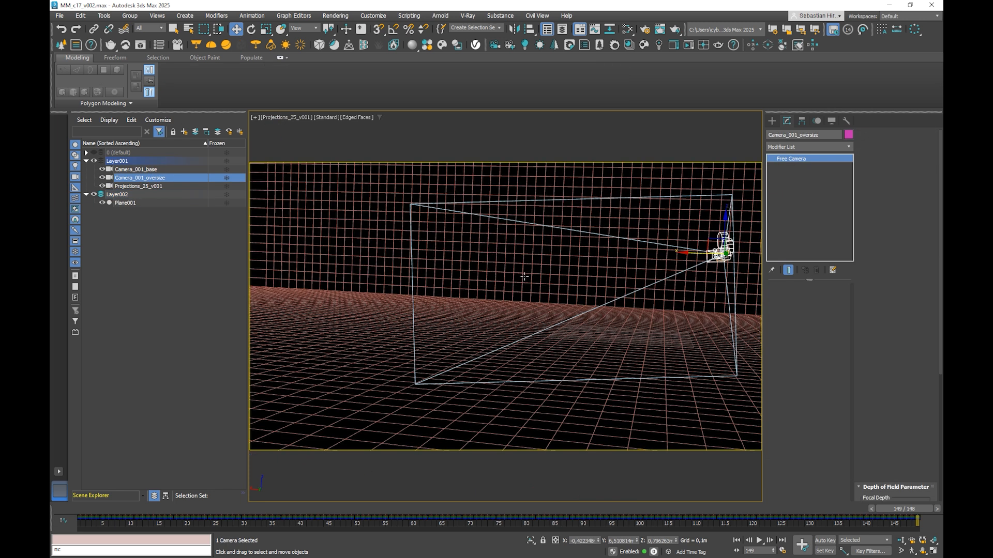
{"action": "key", "text": "c"}
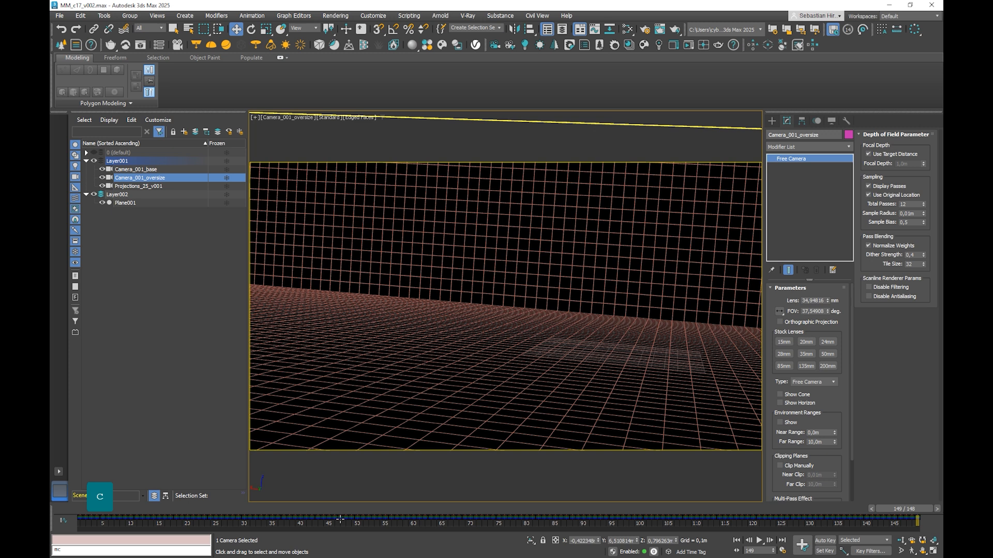
{"action": "left_click_drag", "start_coordinate": [248, 511], "coordinate": [506, 509]}
{"action": "key", "text": "F9"}
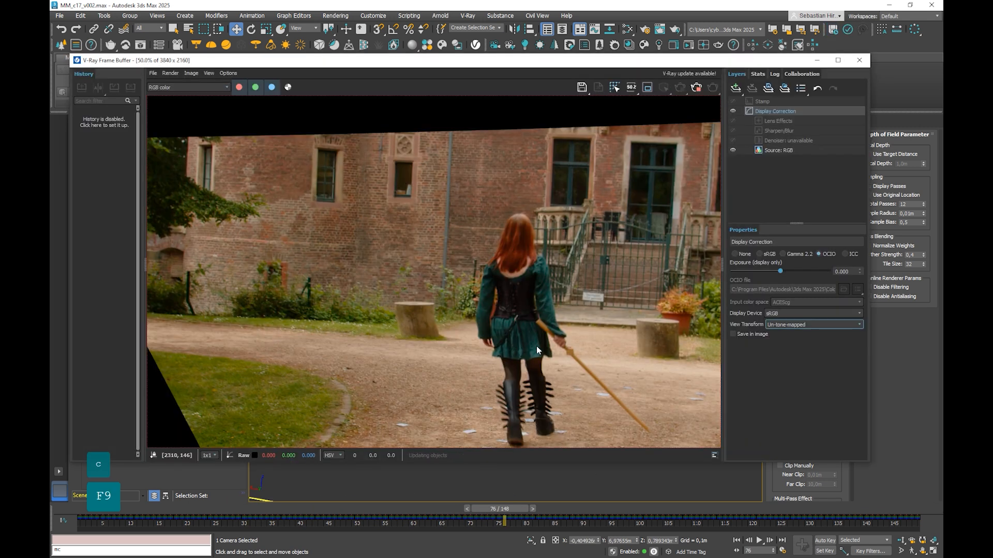
{"action": "scroll", "coordinate": [536, 346], "scroll_direction": "down", "scroll_amount": 2}
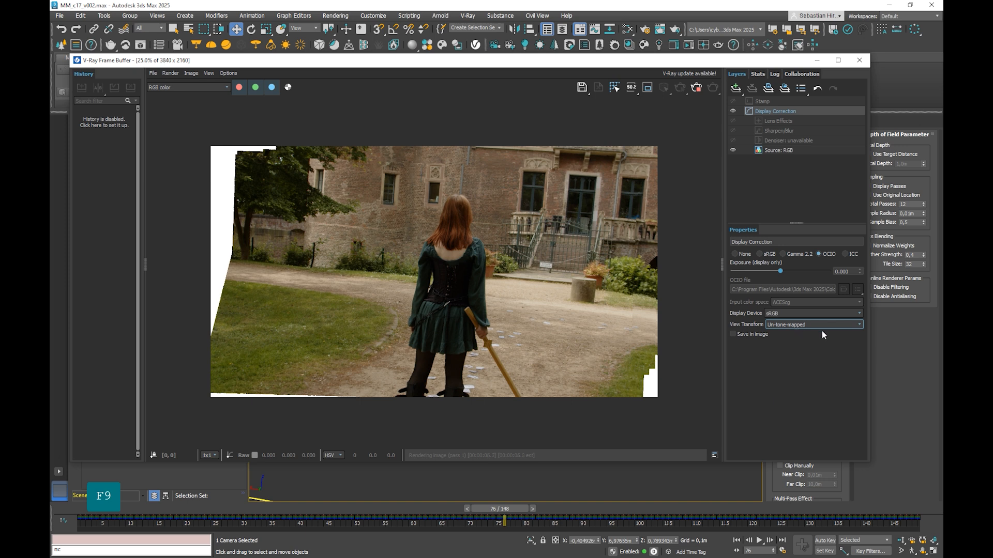
Step: Compare the frame buffer's display correction modes None and sRGB, leaving it on sRGB
{"action": "left_click", "coordinate": [760, 254]}
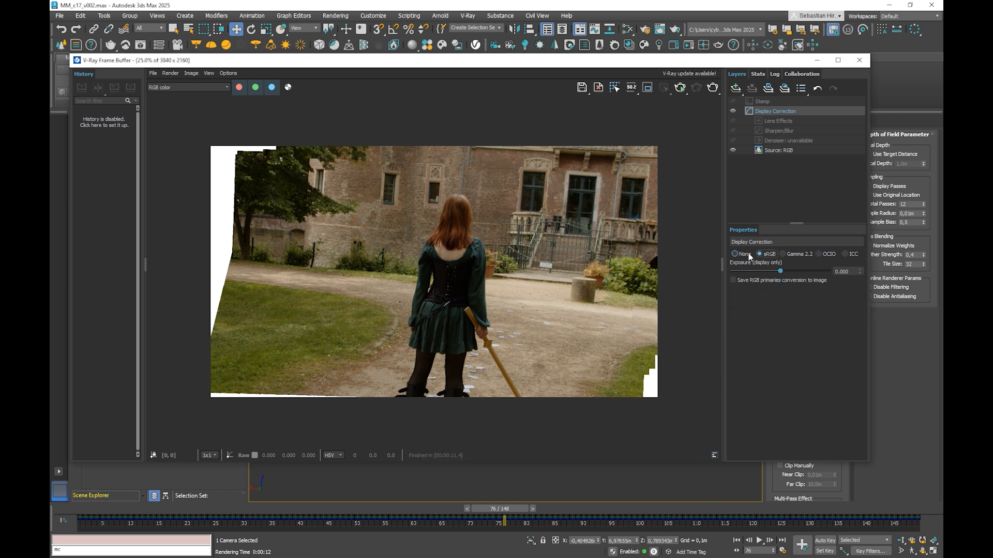
{"action": "left_click", "coordinate": [748, 253]}
{"action": "left_click", "coordinate": [760, 253]}
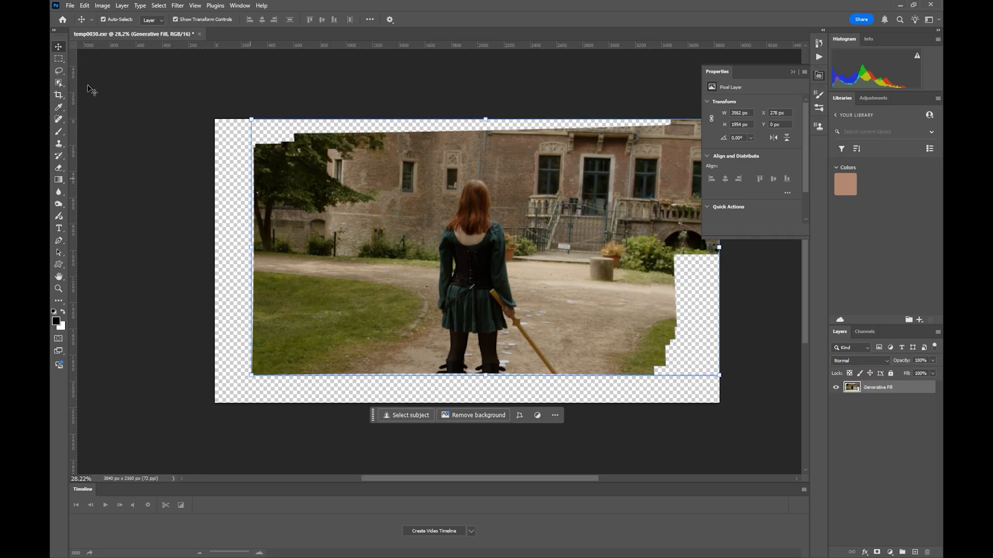
Step: Switch to Photoshop and select the woman together with her wooden staff using the Object Selection tool
{"action": "left_click", "coordinate": [65, 84]}
{"action": "key", "text": "w"}
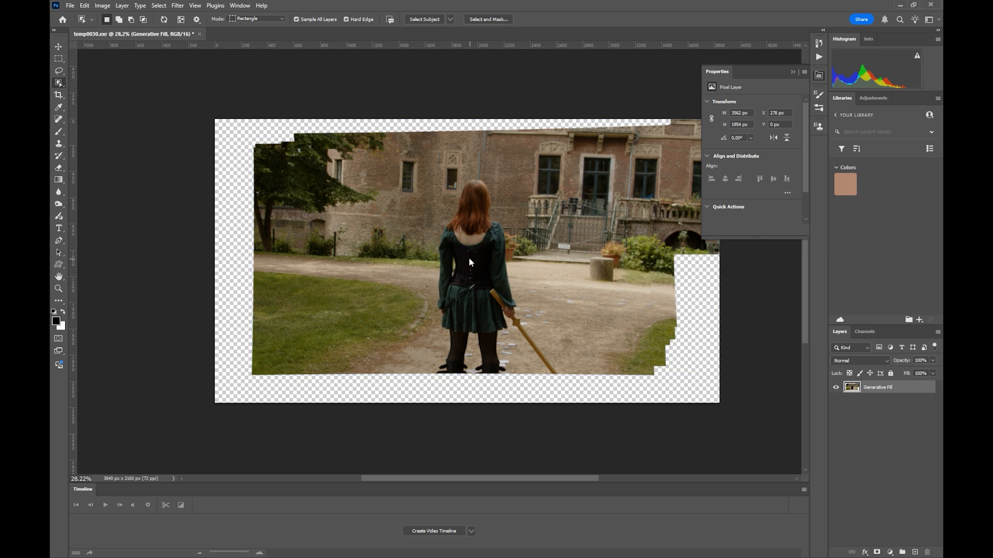
{"action": "left_click", "coordinate": [469, 258]}
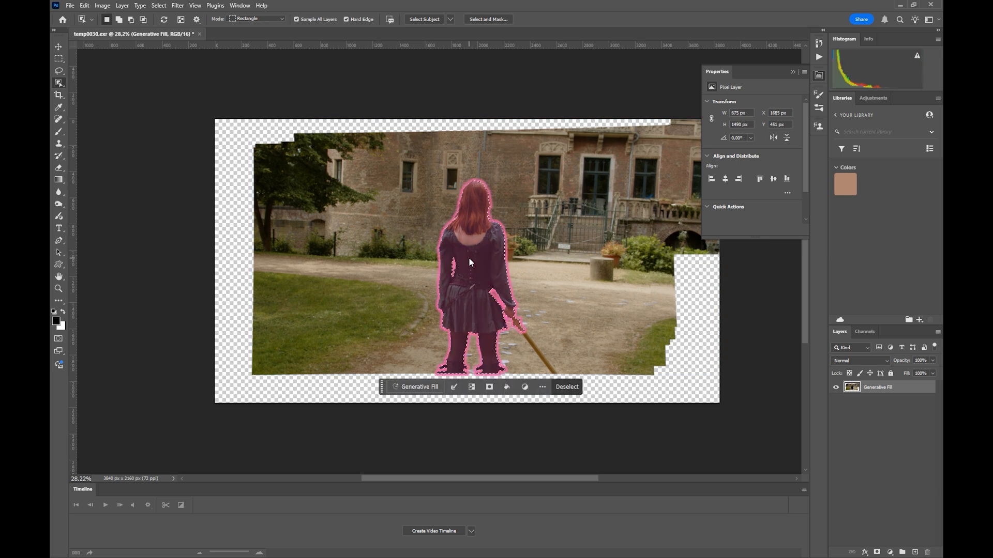
{"action": "left_click", "coordinate": [528, 339], "text": "shift"}
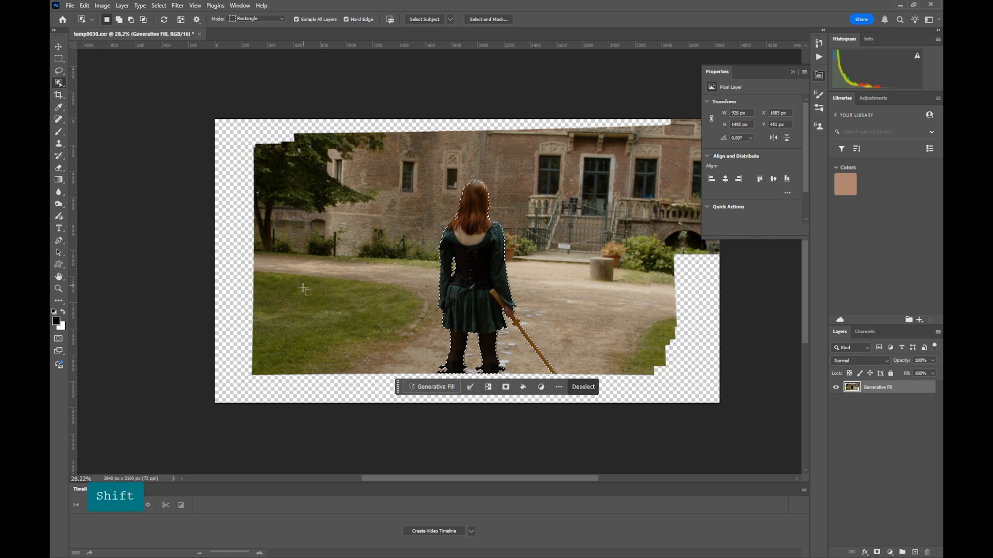
Step: Copy the selected woman and staff onto a new layer and hide that layer
{"action": "left_click", "coordinate": [425, 388]}
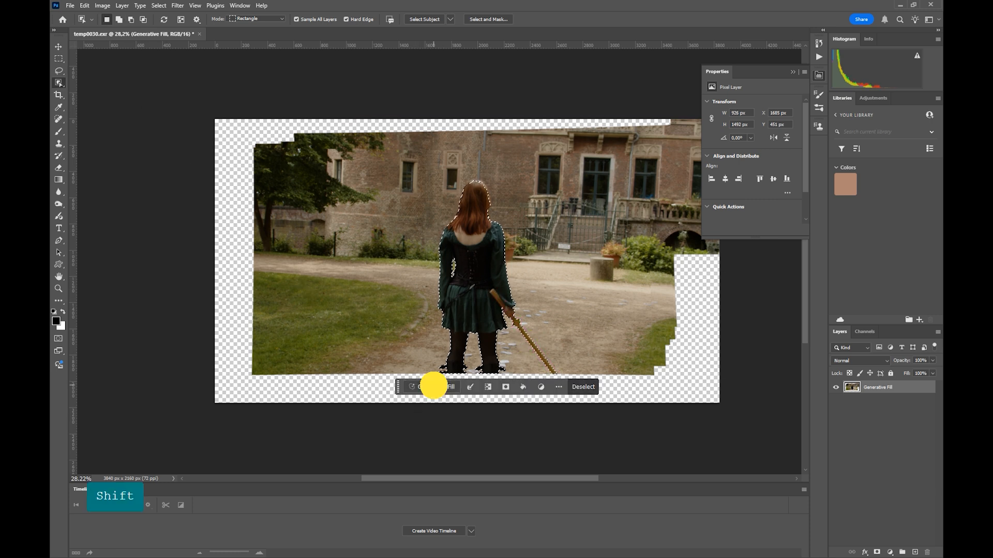
{"action": "left_click", "coordinate": [554, 387]}
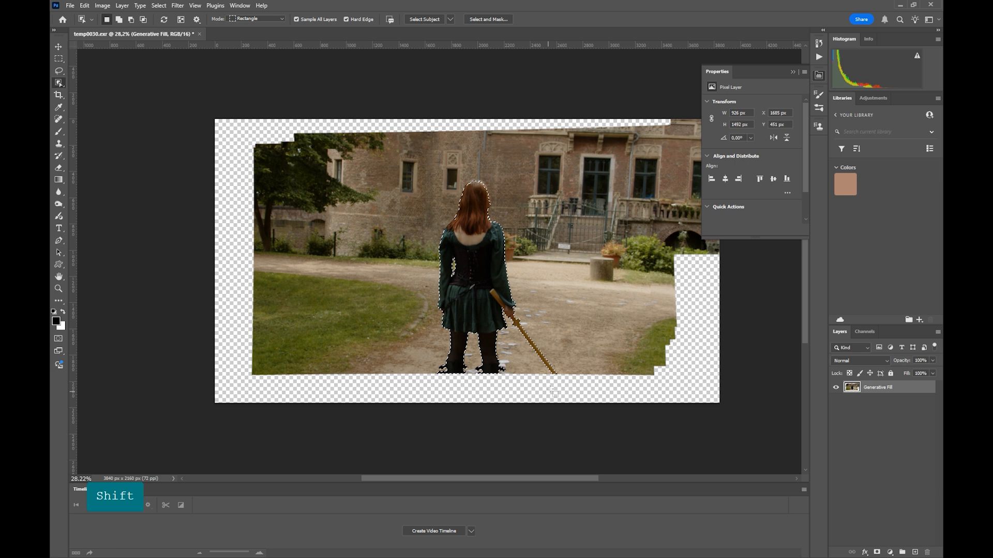
{"action": "key", "text": "ctrl+c"}
{"action": "key", "text": "ctrl+v"}
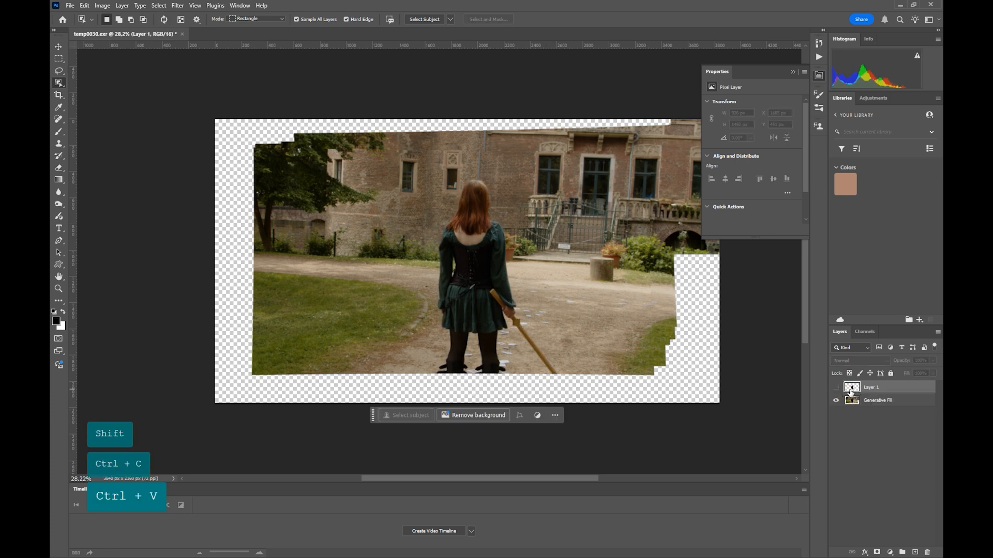
Step: Load the figure's outline from Layer 1 as a selection and remove the woman with a Generative Fill without a prompt
{"action": "left_click", "coordinate": [851, 388], "text": "ctrl"}
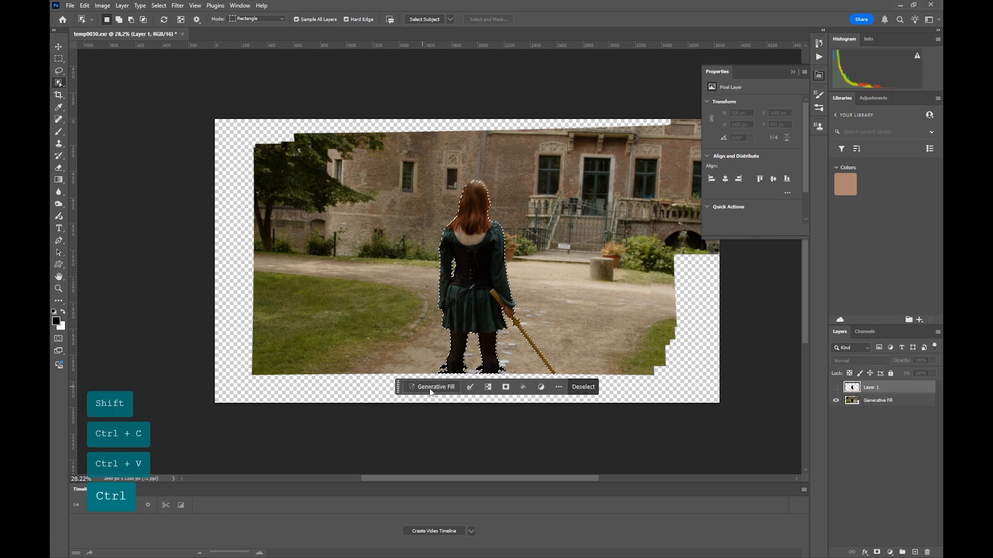
{"action": "left_click", "coordinate": [428, 388]}
{"action": "left_click", "coordinate": [590, 387]}
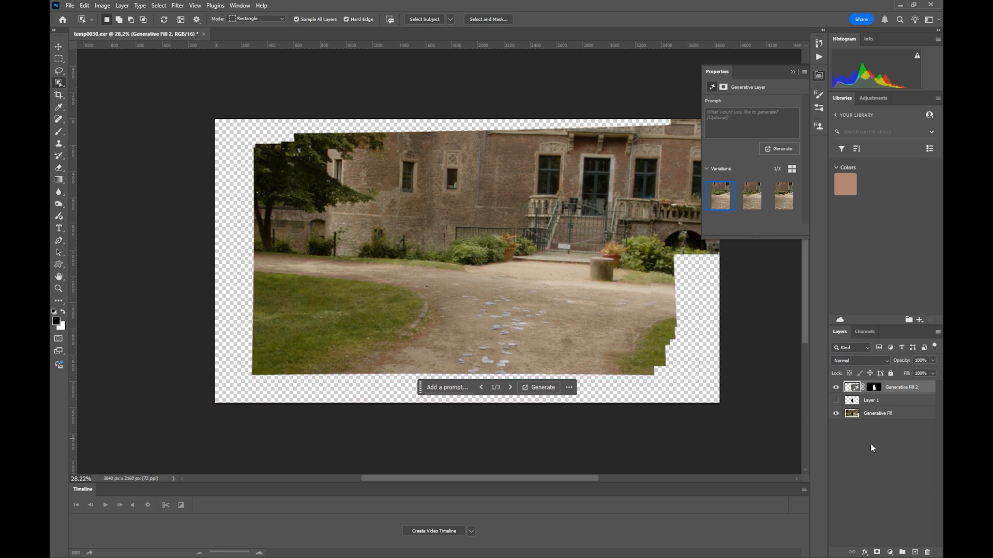
Step: Select all three layers, export the plate without the woman as MP_c17_v002.png into the MP folder, and activate the Move tool
{"action": "left_click", "coordinate": [897, 415], "text": "shift"}
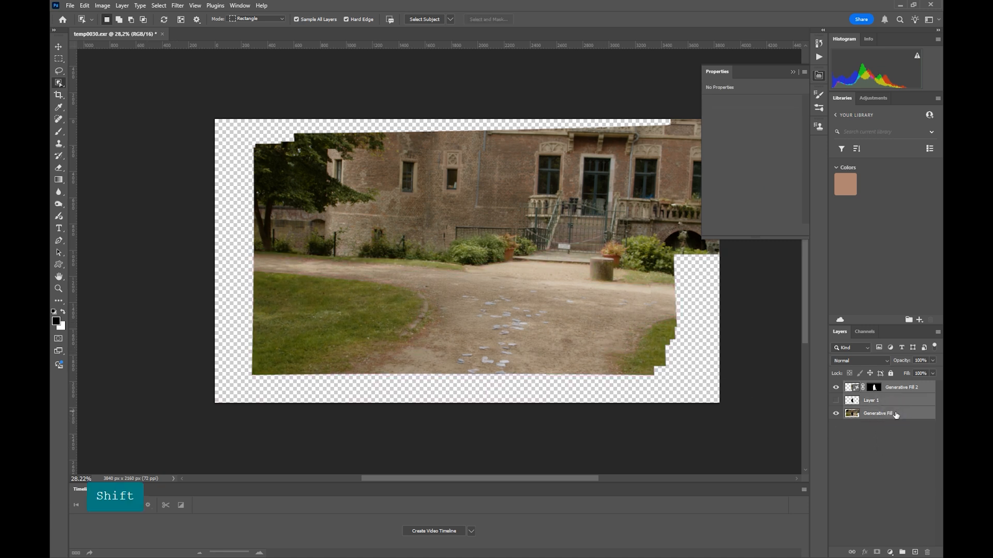
{"action": "left_click", "coordinate": [75, 6]}
{"action": "mouse_move", "coordinate": [166, 169]}
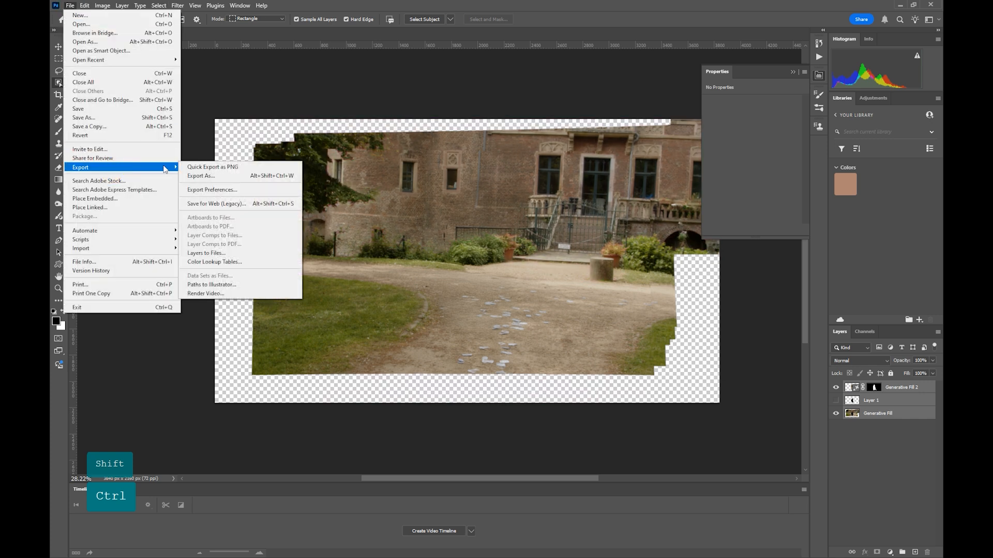
{"action": "left_click", "coordinate": [218, 169]}
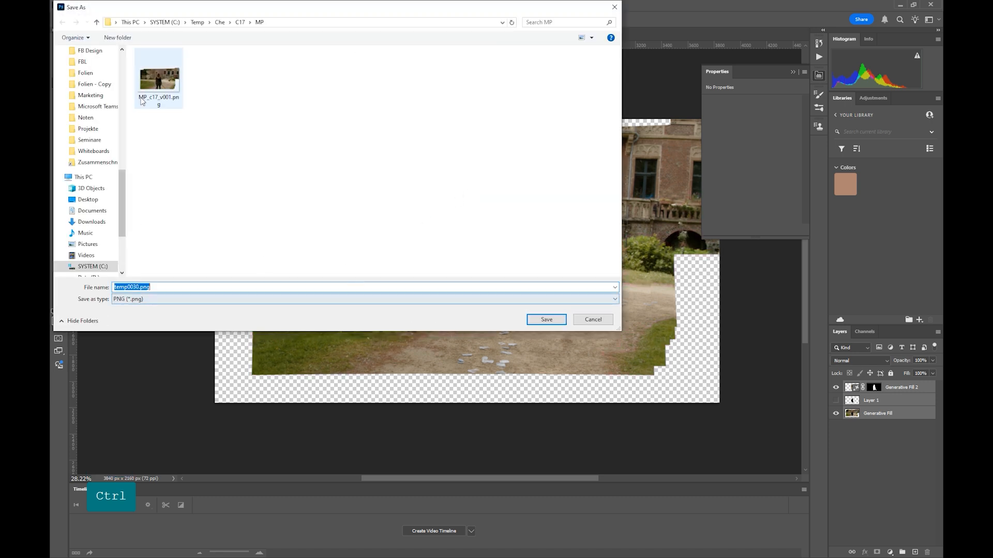
{"action": "left_click", "coordinate": [159, 79]}
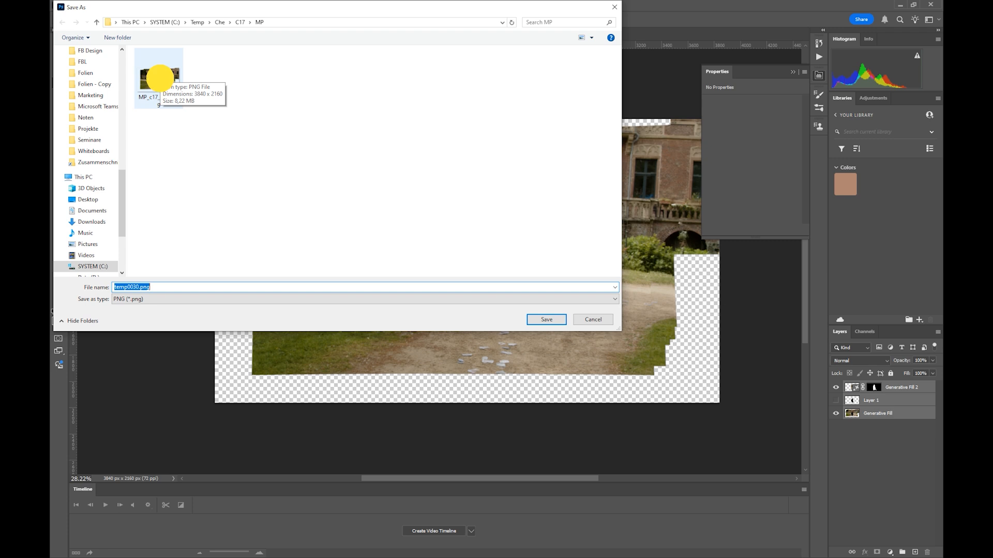
{"action": "left_click", "coordinate": [148, 287]}
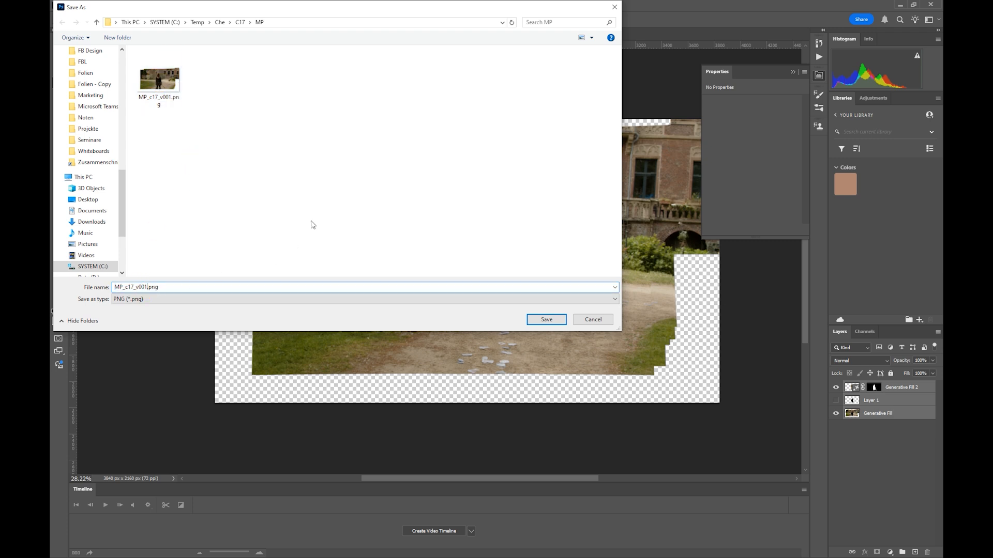
{"action": "key", "text": "BackSpace"}
{"action": "type", "text": "2"}
{"action": "key", "text": "Return"}
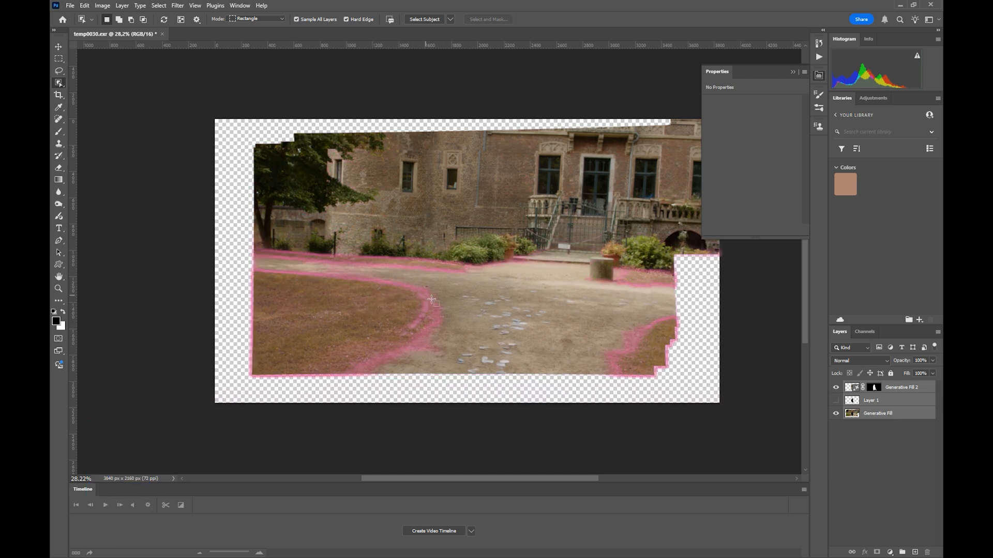
{"action": "left_click", "coordinate": [60, 46]}
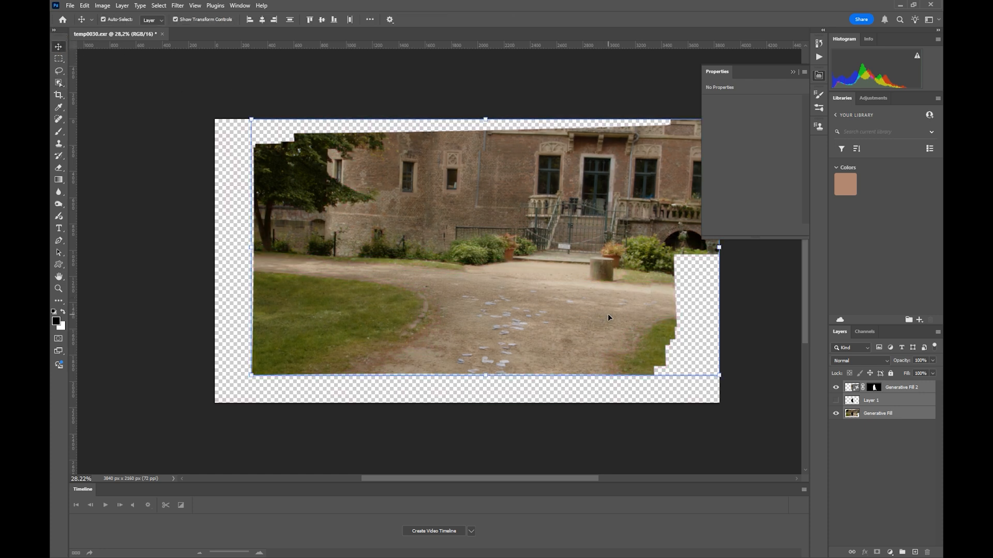